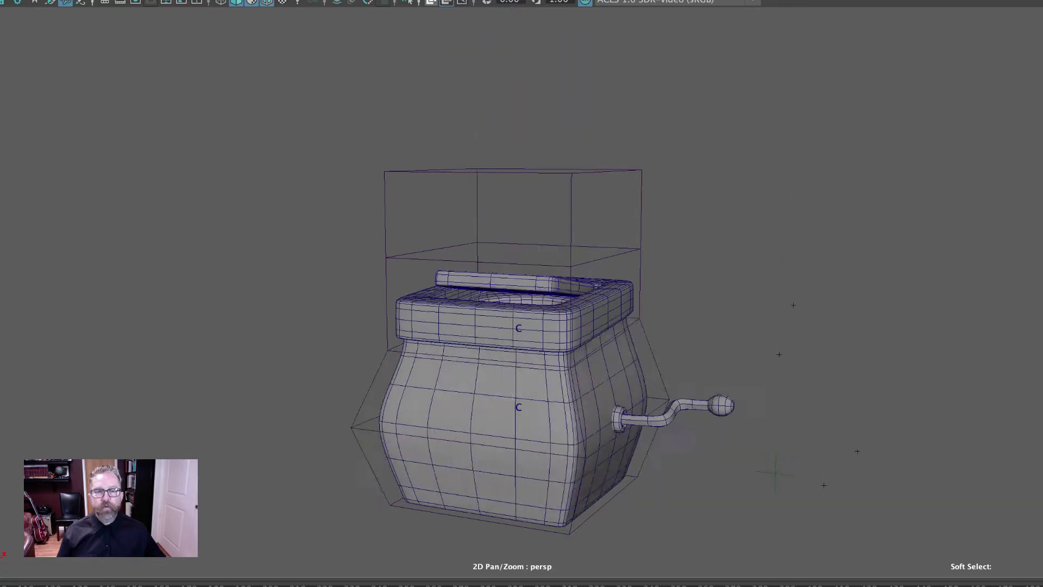
# - Try scaling the lower cluster control of the jack-in-the-box body, and undo the deformation
pyautogui.press('Escape')
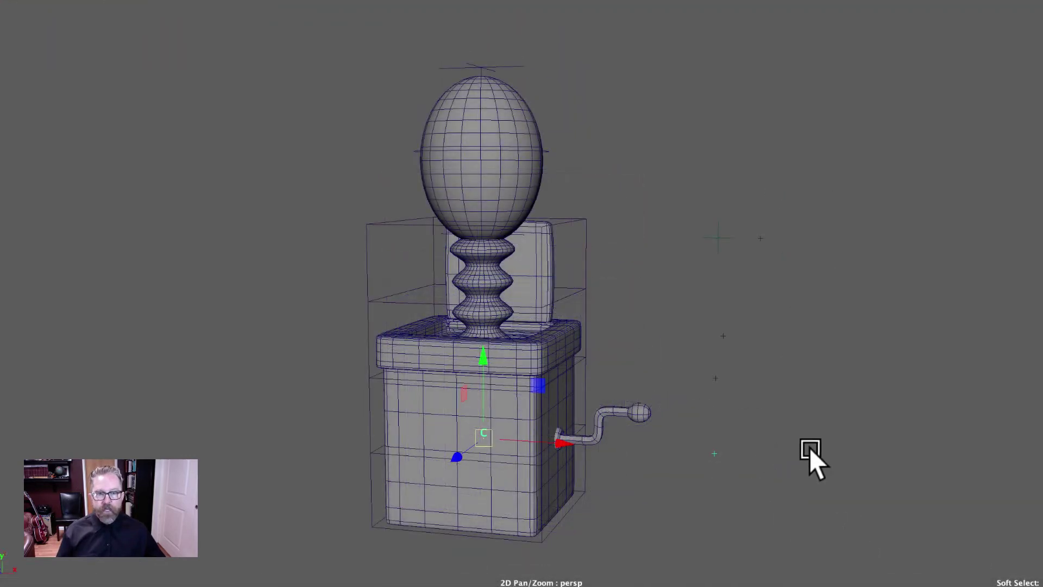
pyautogui.press('r')
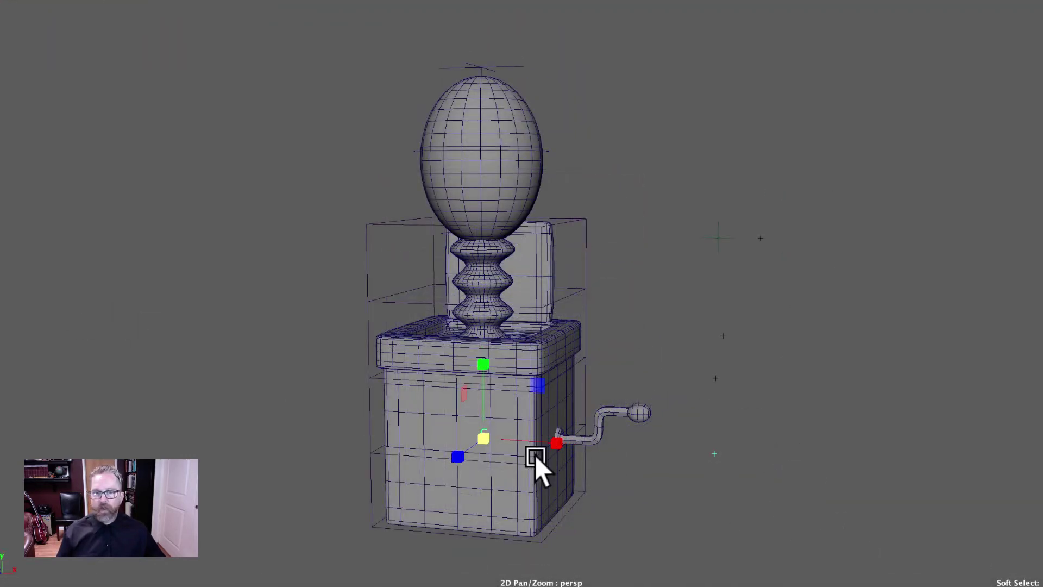
pyautogui.moveTo(485, 433)
pyautogui.mouseDown()
pyautogui.moveTo(495, 445)
pyautogui.moveTo(483, 446)
pyautogui.moveTo(496, 449)
pyautogui.moveTo(479, 444)
pyautogui.moveTo(495, 441)
pyautogui.mouseUp()
pyautogui.hotkey('ctrl', 'z')
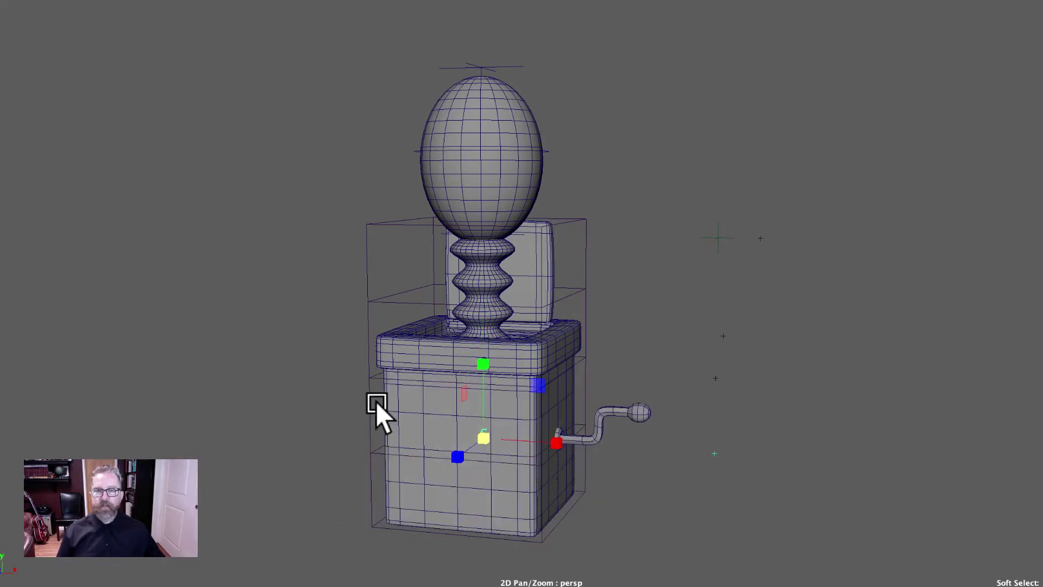
# - Select the locator that controls the box's upper cluster and try rotating it about the X axis
pyautogui.moveTo(749, 399); pyautogui.dragTo(751, 401)
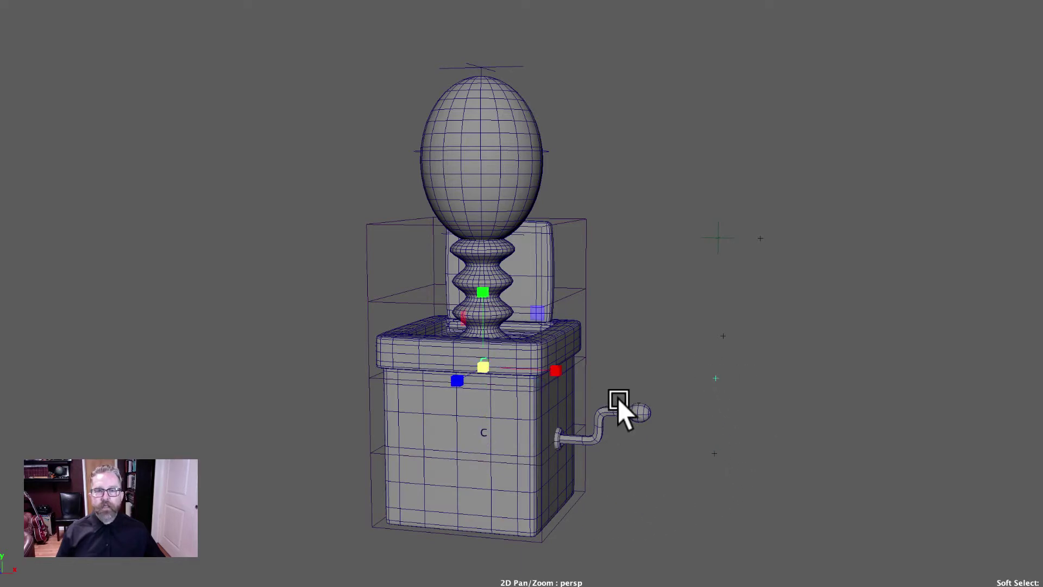
pyautogui.press('e')
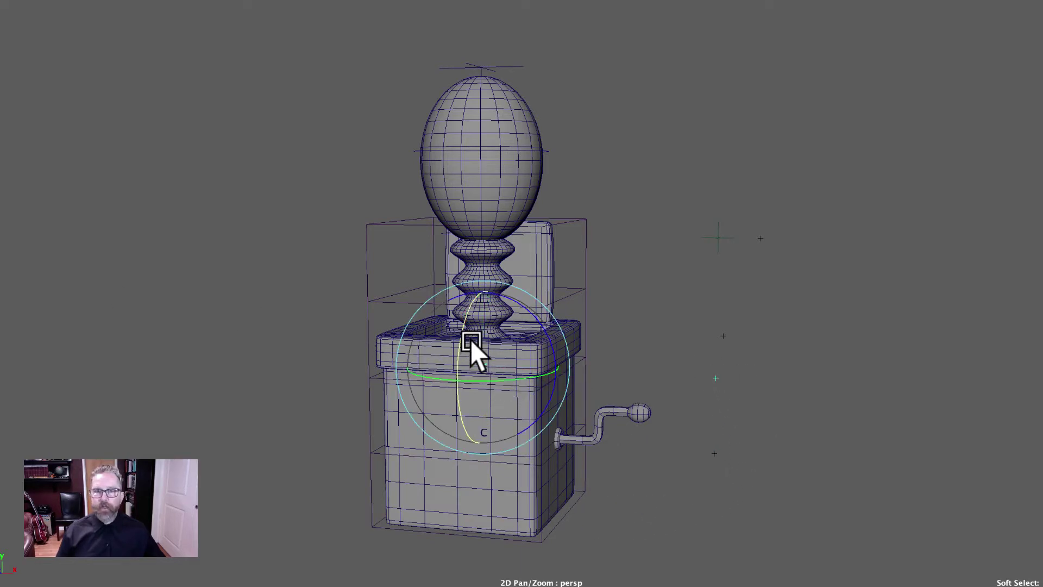
pyautogui.moveTo(462, 327)
pyautogui.mouseDown()
pyautogui.moveTo(466, 364)
pyautogui.moveTo(471, 324)
pyautogui.moveTo(471, 377)
pyautogui.moveTo(475, 318)
pyautogui.mouseUp()
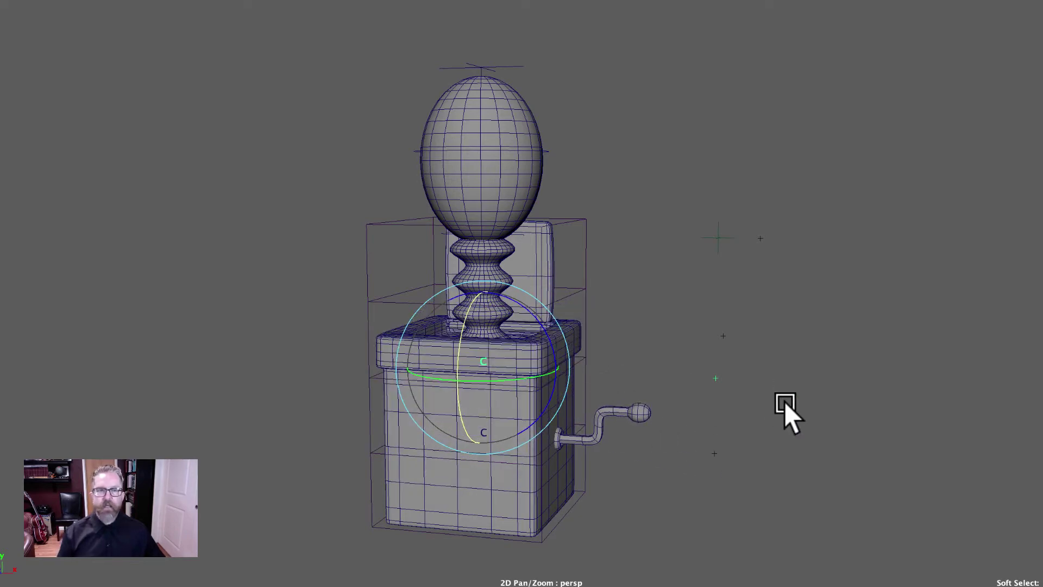
# - Try rotating the lid about its hinge with the locator that controls it, and undo the rotation
pyautogui.moveTo(709, 321); pyautogui.dragTo(746, 363)
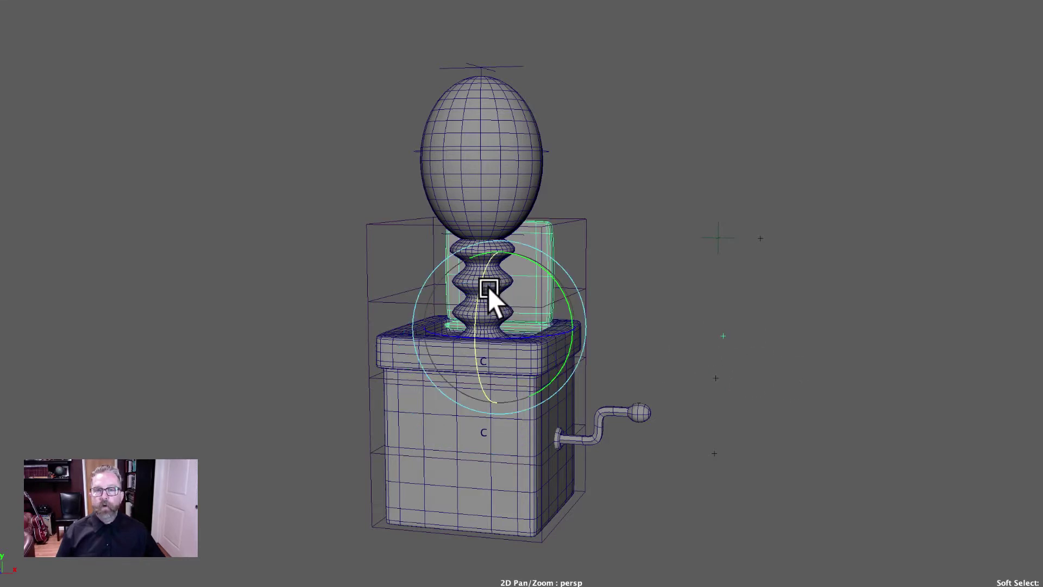
pyautogui.moveTo(486, 273); pyautogui.dragTo(477, 331)
pyautogui.press('z')
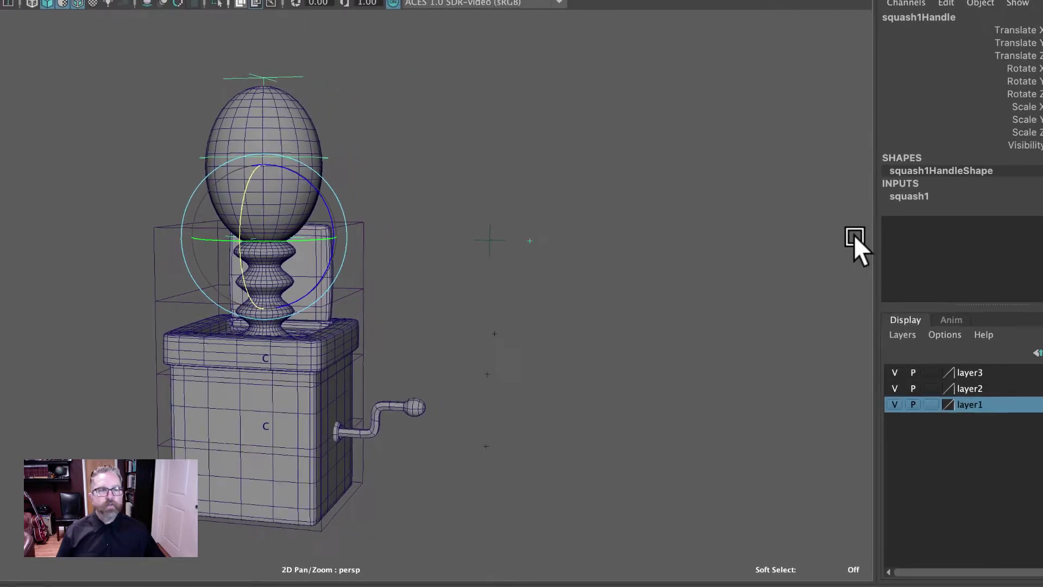
# - Test the squash1 deformer on the egg-shaped head by varying its Factor value
pyautogui.click(892, 199)
pyautogui.click(994, 223)
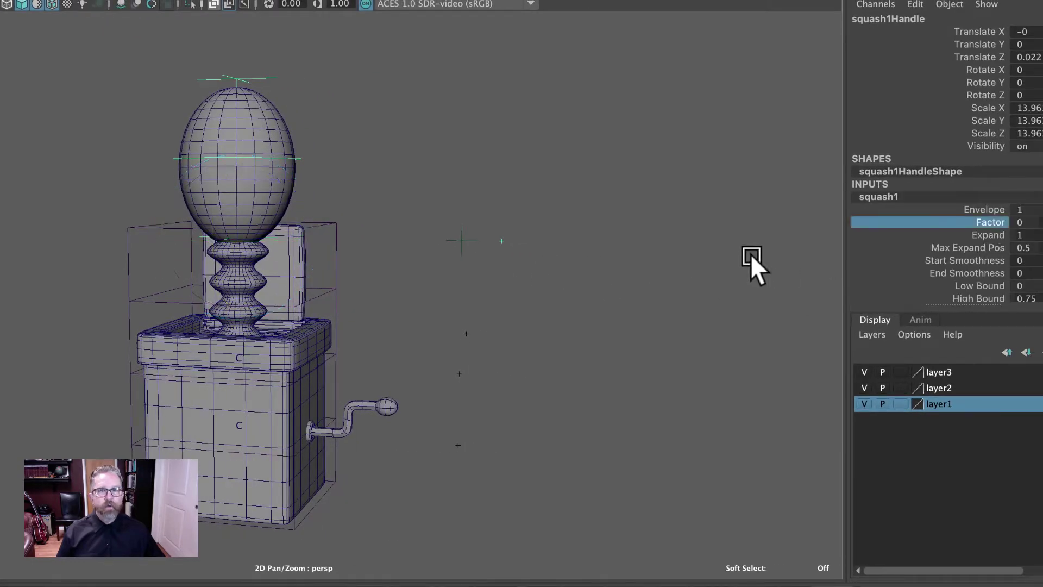
pyautogui.moveTo(752, 263); pyautogui.dragTo(753, 252, button='middle')
# - Select the large locator beside the jack-in-the-box and try moving it around to test the spring and head
pyautogui.click(488, 253)
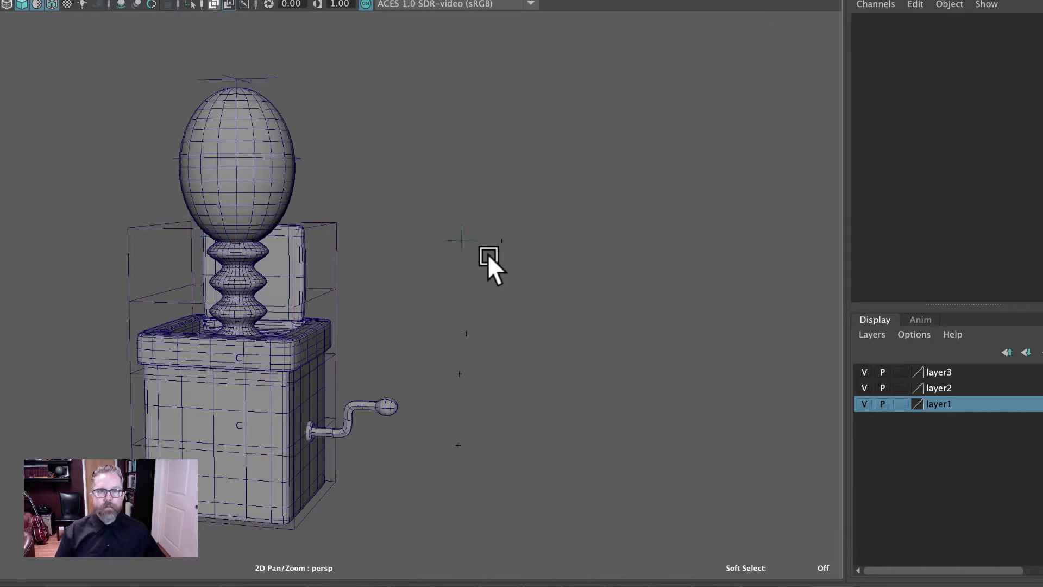
pyautogui.click(468, 243)
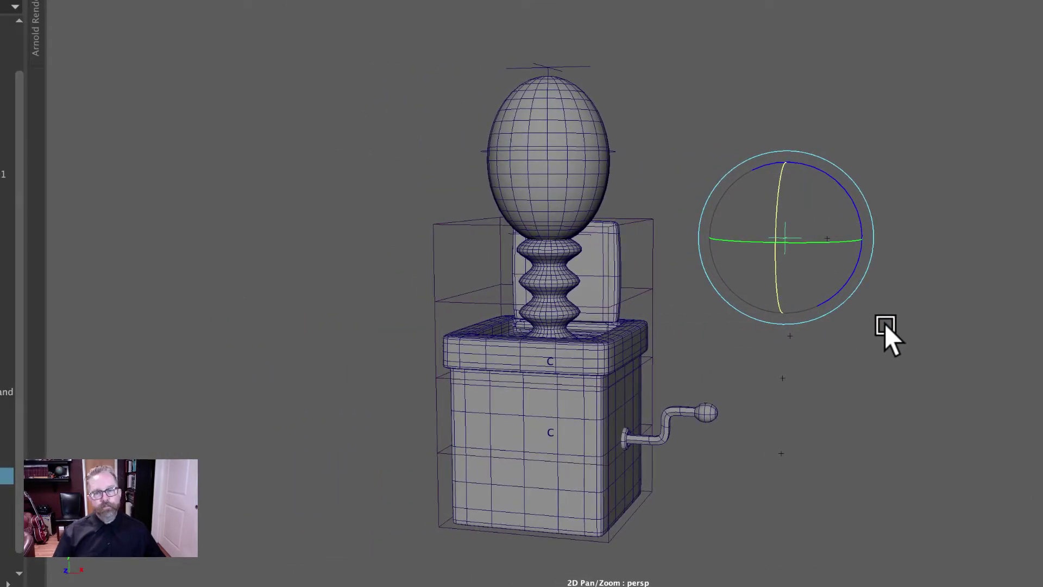
pyautogui.press('w')
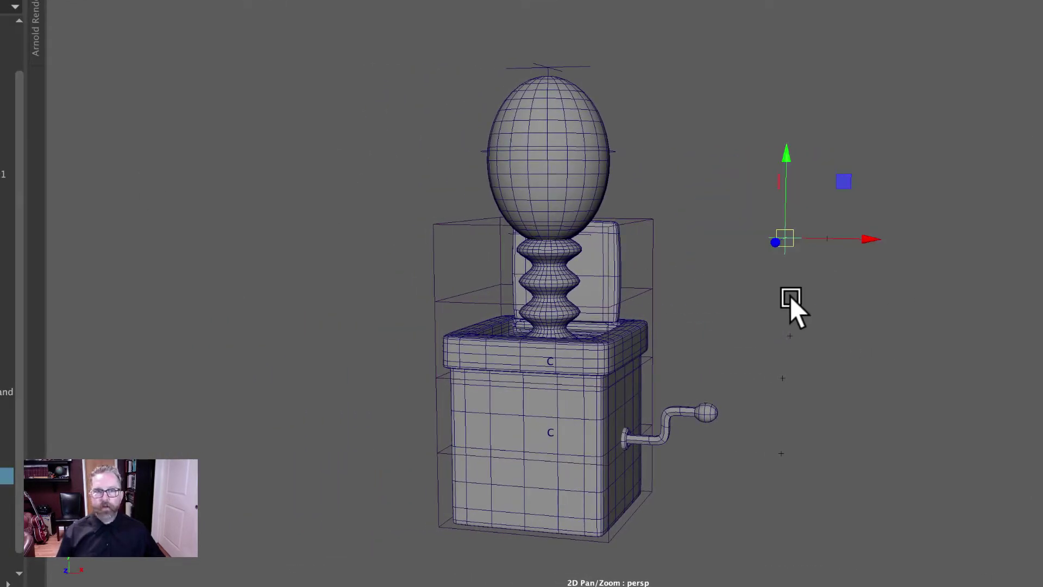
pyautogui.moveTo(784, 158); pyautogui.dragTo(820, 194)
pyautogui.moveTo(813, 238); pyautogui.dragTo(817, 54)
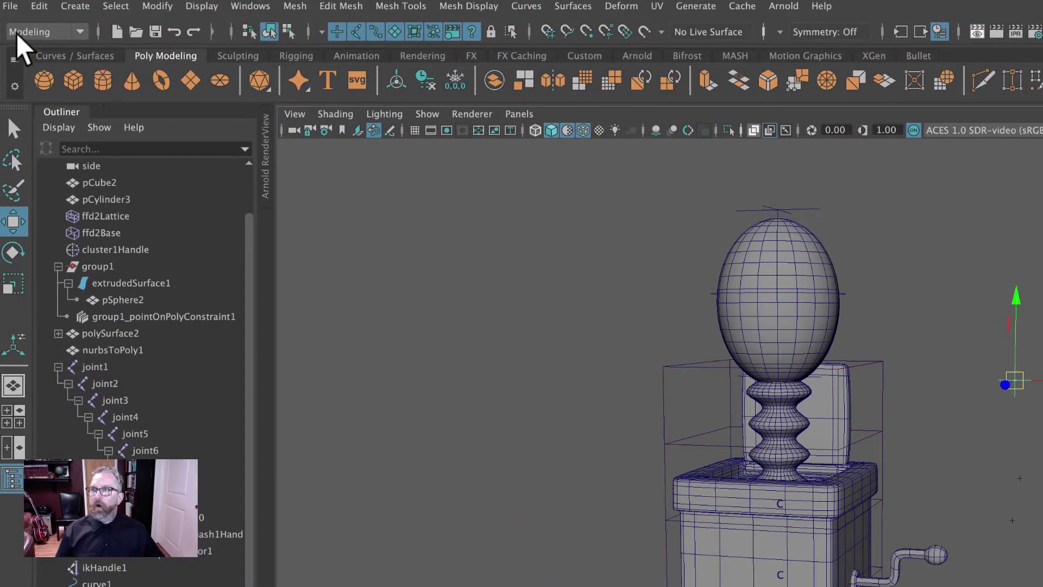
# - Open the Project Window and save the scene
pyautogui.click(10, 7)
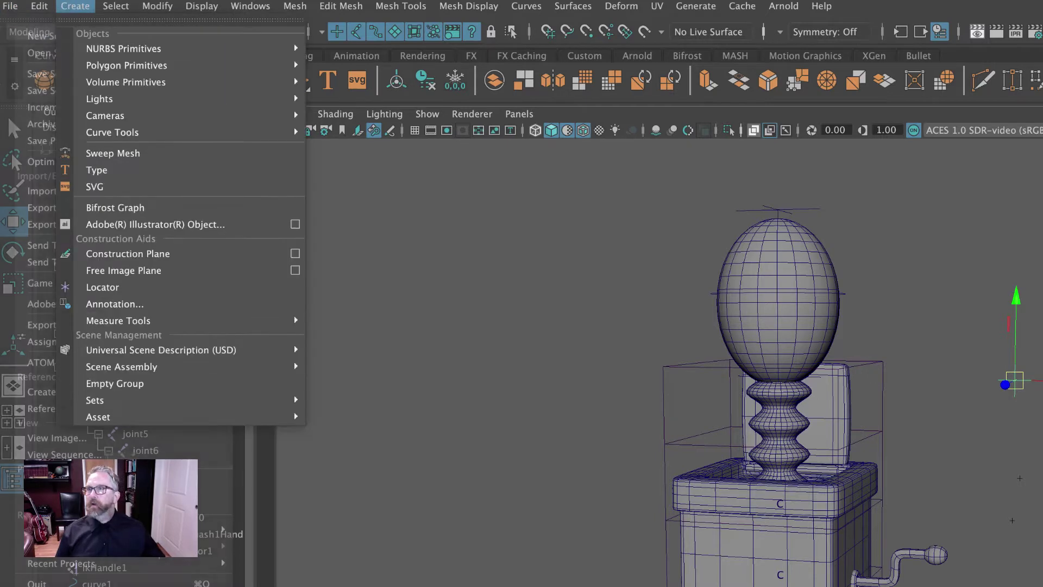
pyautogui.click(11, 6)
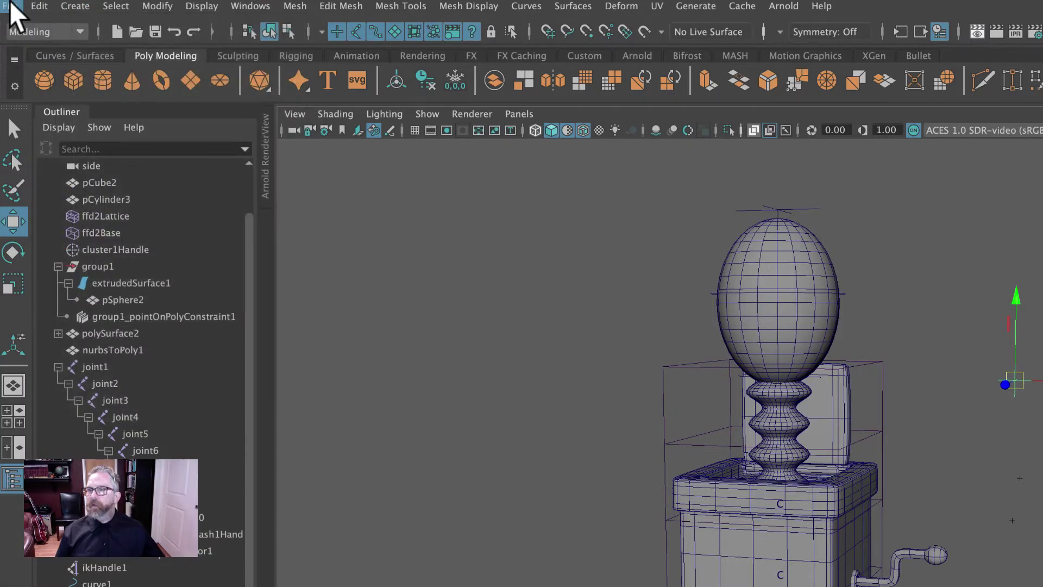
pyautogui.click(12, 8)
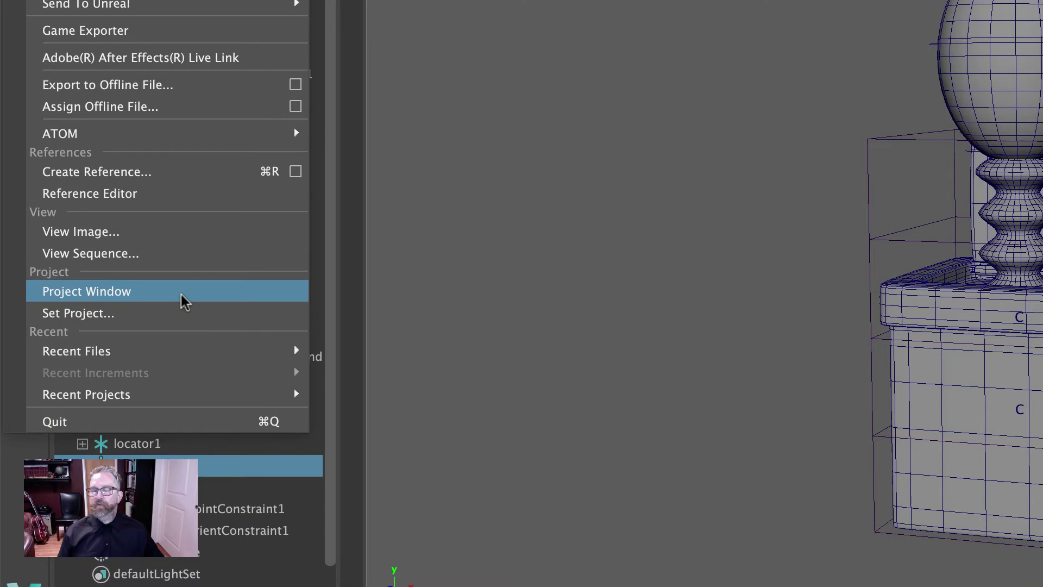
pyautogui.click(181, 294)
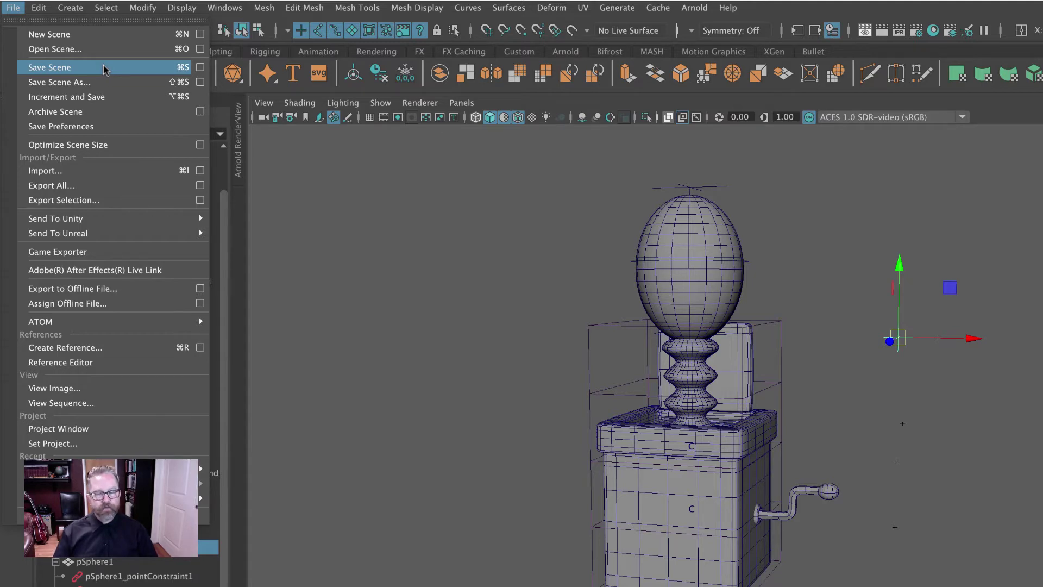
pyautogui.click(103, 67)
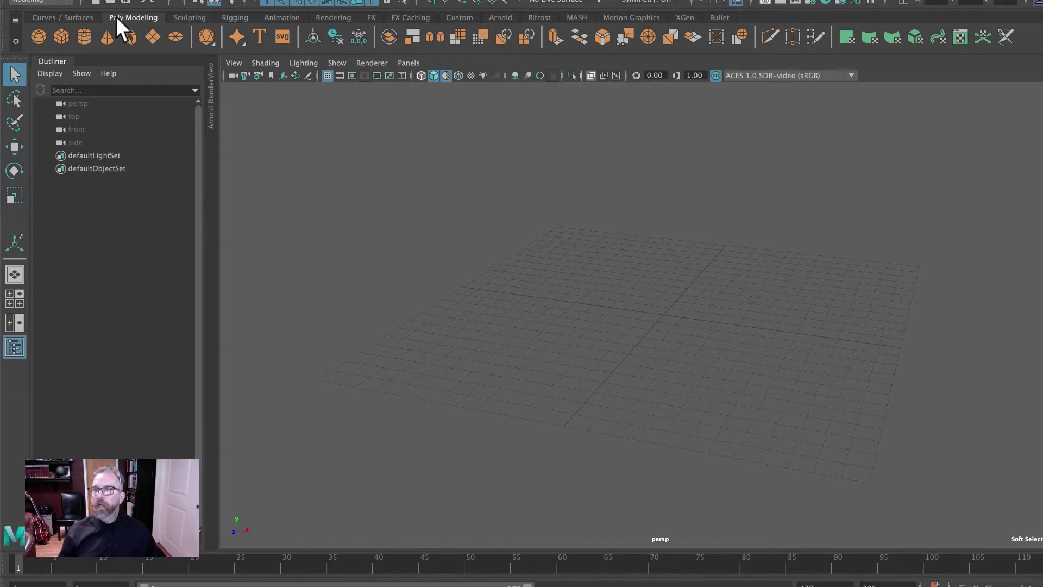
# - Create a polygon cube with 2 subdivisions in width, height and depth
pyautogui.click(60, 33)
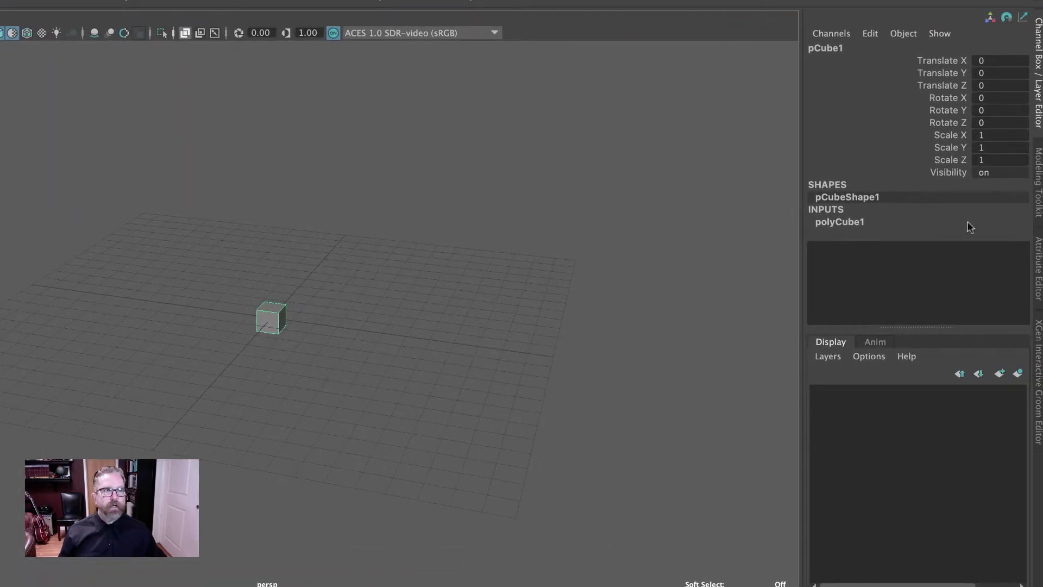
pyautogui.click(839, 222)
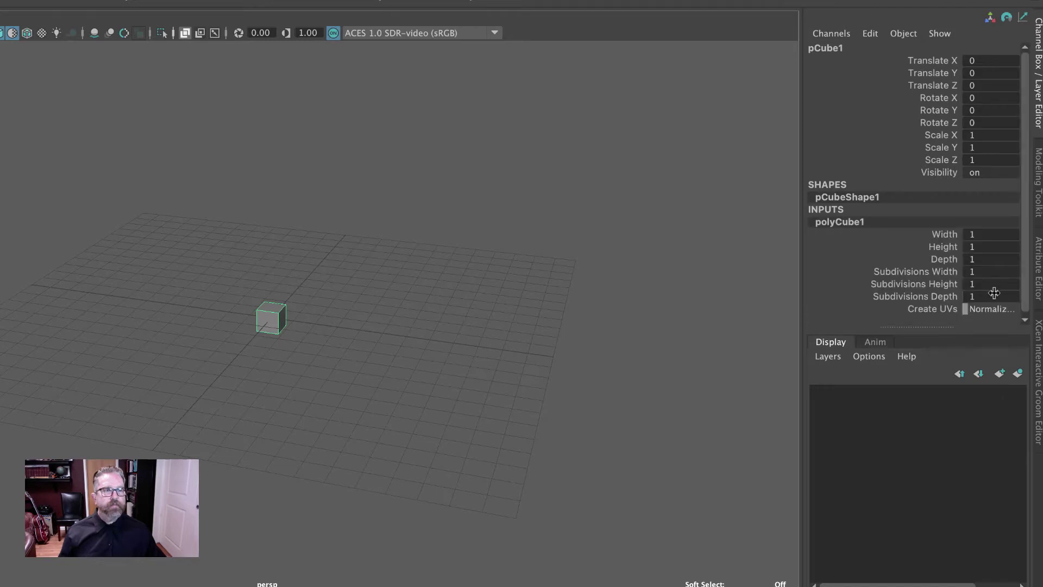
pyautogui.moveTo(994, 293); pyautogui.dragTo(994, 277)
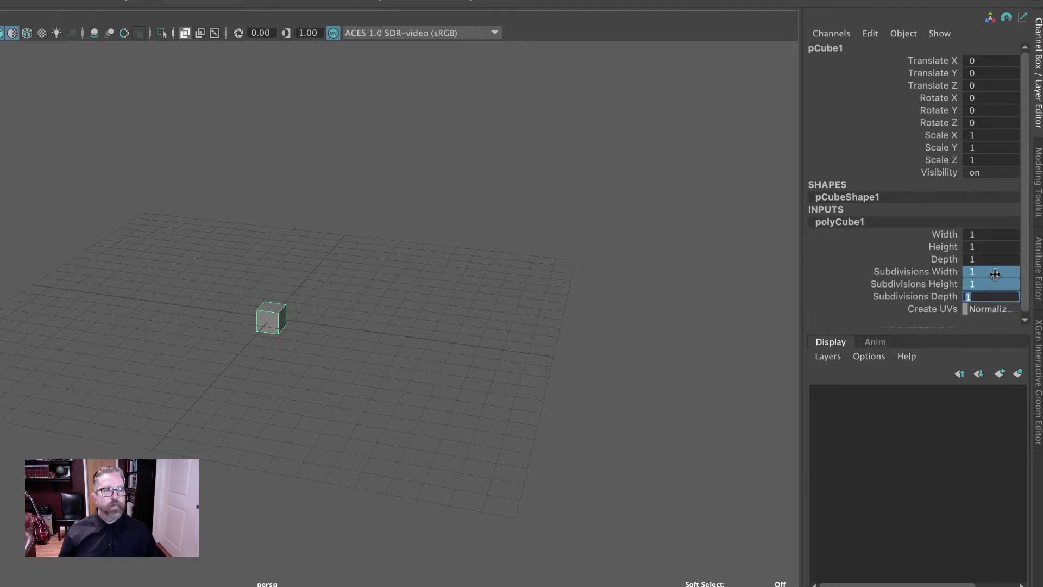
pyautogui.write('2')
pyautogui.press('Return')
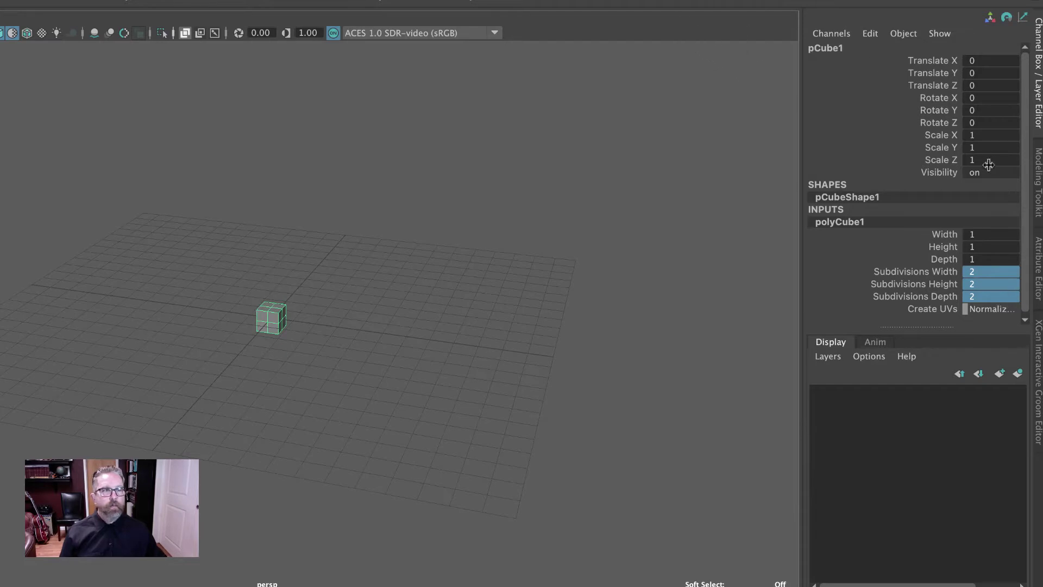
# - Scale the cube to 10 in X, Y and Z, and set its Translate Y to 5
pyautogui.moveTo(989, 161); pyautogui.dragTo(989, 139)
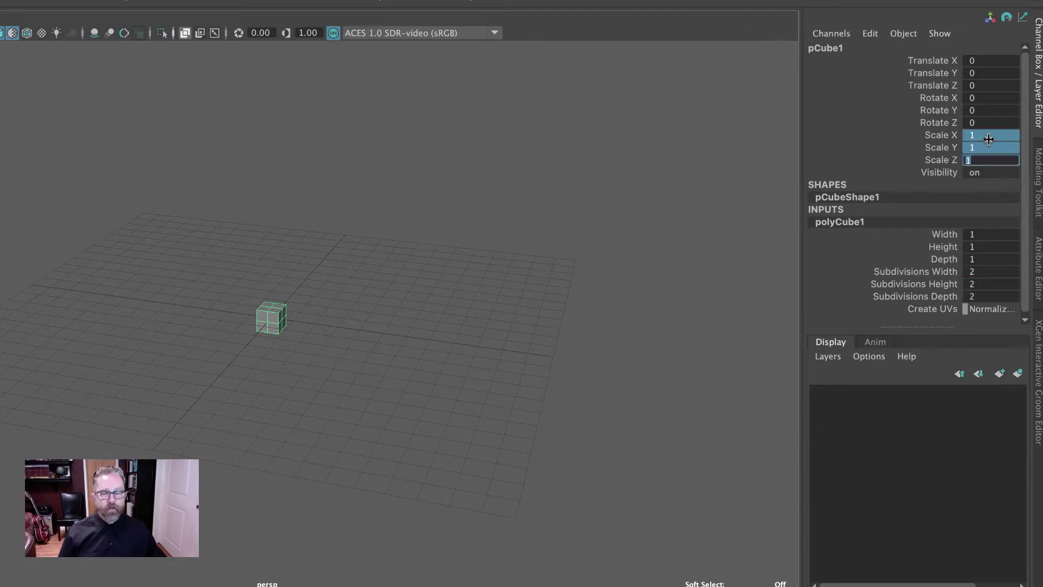
pyautogui.write('10')
pyautogui.press('Return')
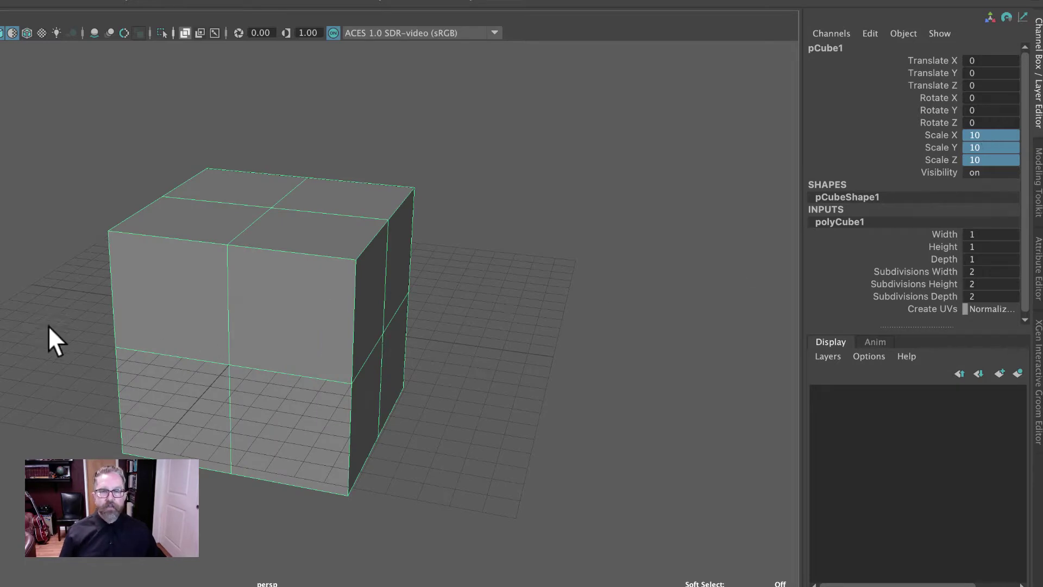
pyautogui.doubleClick(979, 75)
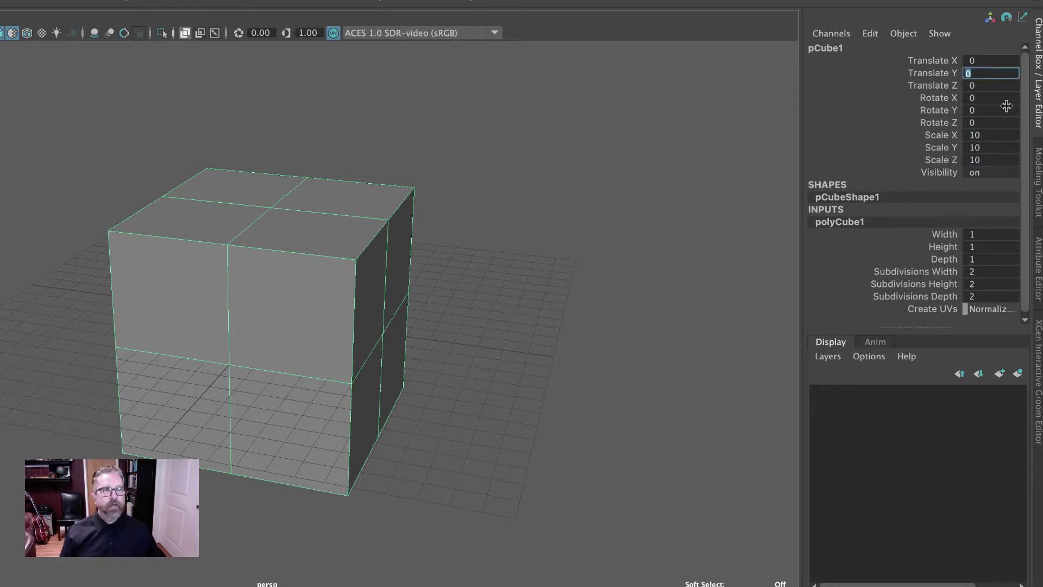
pyautogui.write('5')
pyautogui.press('Return')
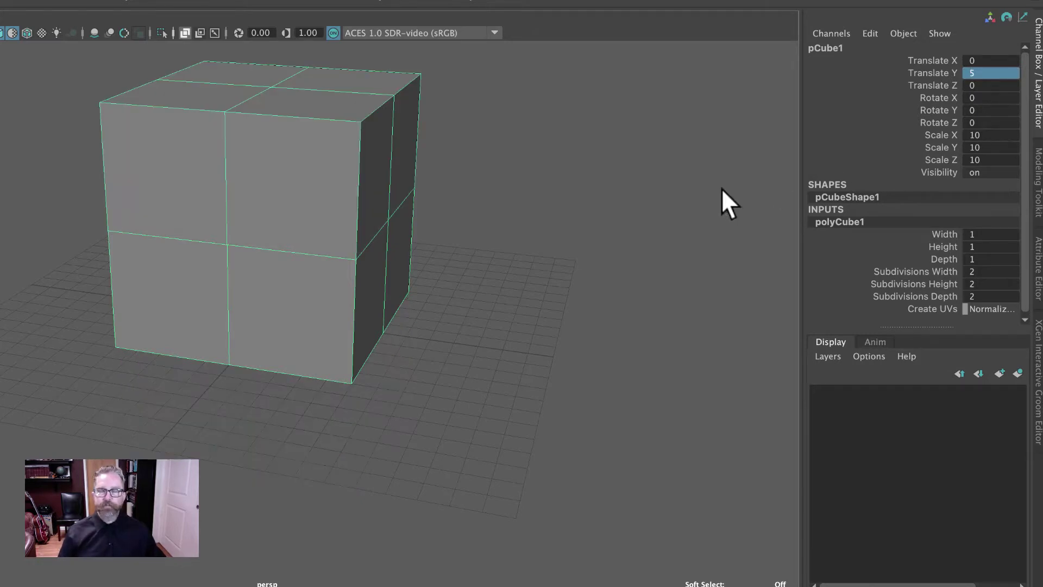
# - Select the cube's top and bottom faces in the top view and delete them
pyautogui.keyDown('alt'); pyautogui.moveTo(522, 181); pyautogui.dragTo(532, 228, button='middle'); pyautogui.keyUp('alt')
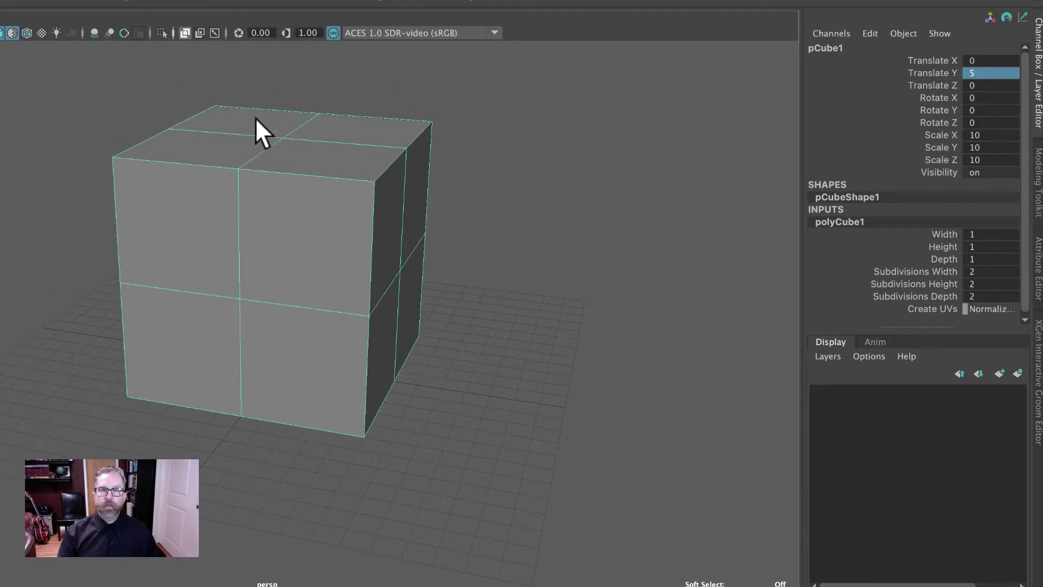
pyautogui.keyDown('alt'); pyautogui.moveTo(418, 197); pyautogui.dragTo(471, 239); pyautogui.keyUp('alt')
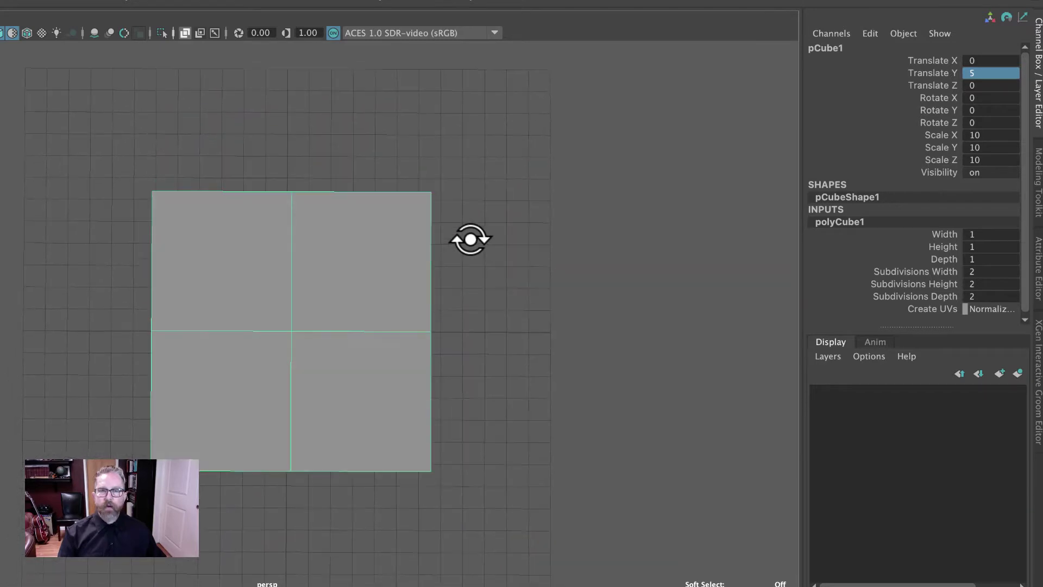
pyautogui.rightClick(329, 260)
pyautogui.moveTo(328, 260); pyautogui.dragTo(380, 278, button='right')
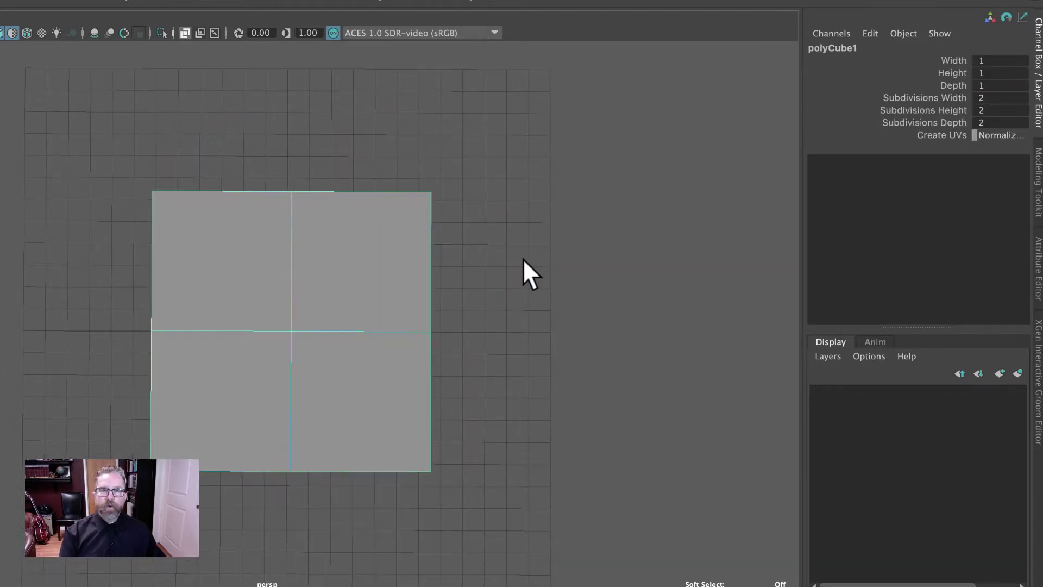
pyautogui.press('space')
pyautogui.press('space')
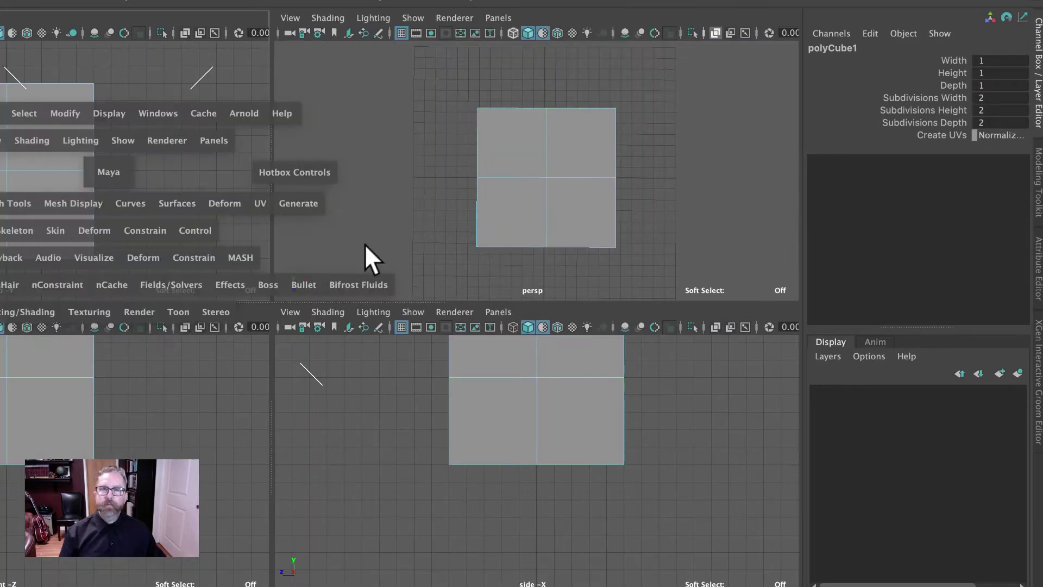
pyautogui.moveTo(338, 358); pyautogui.dragTo(510, 400)
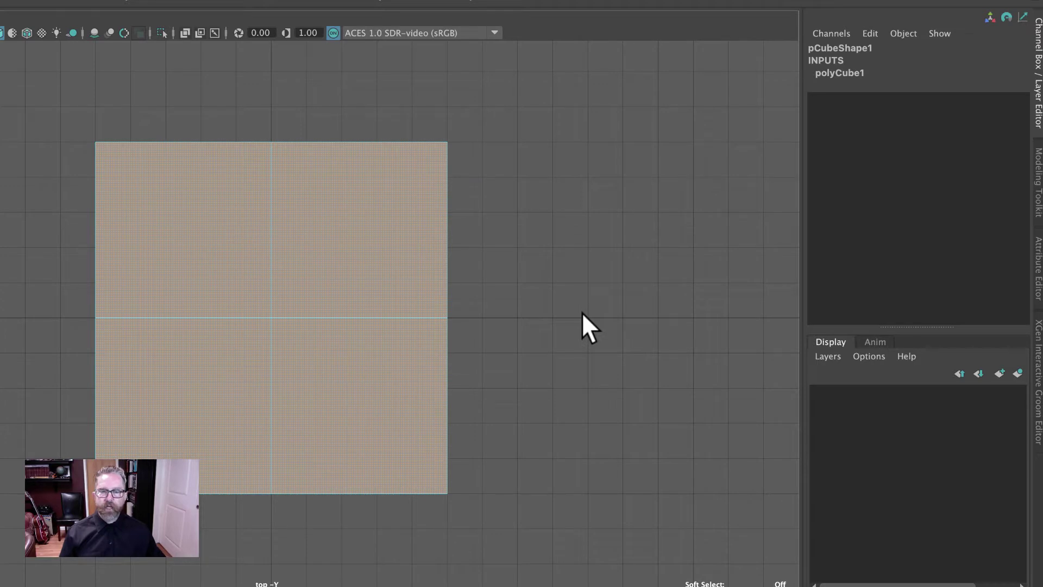
pyautogui.click(648, 344)
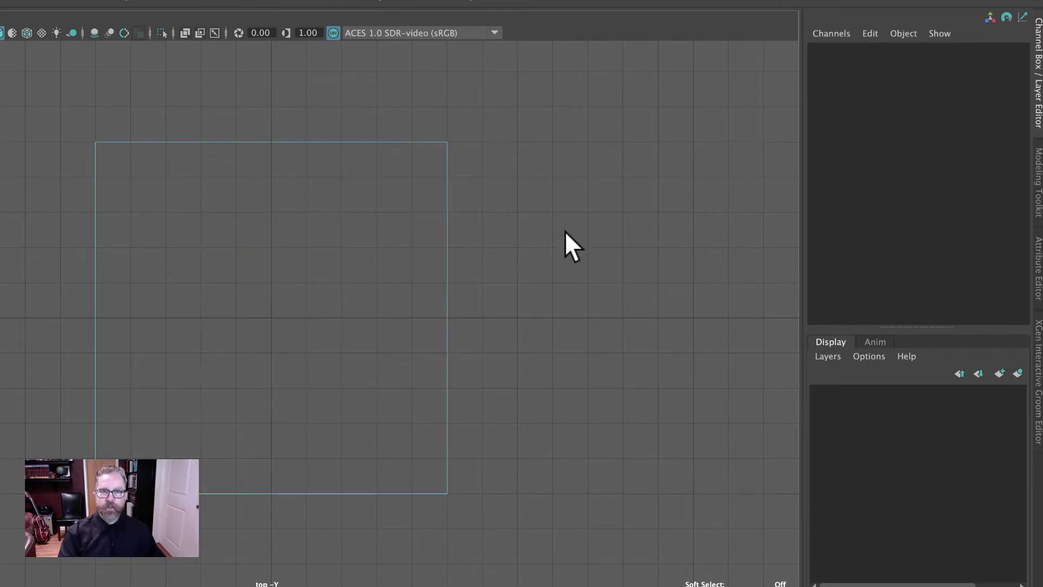
# - Bevel the vertical edges at all four corners of the open box with a Fraction of 0.1
pyautogui.press('space')
pyautogui.press('space')
pyautogui.keyDown('alt'); pyautogui.moveTo(541, 305); pyautogui.dragTo(559, 234); pyautogui.keyUp('alt')
pyautogui.keyDown('alt'); pyautogui.moveTo(558, 234); pyautogui.dragTo(483, 269, button='middle'); pyautogui.keyUp('alt')
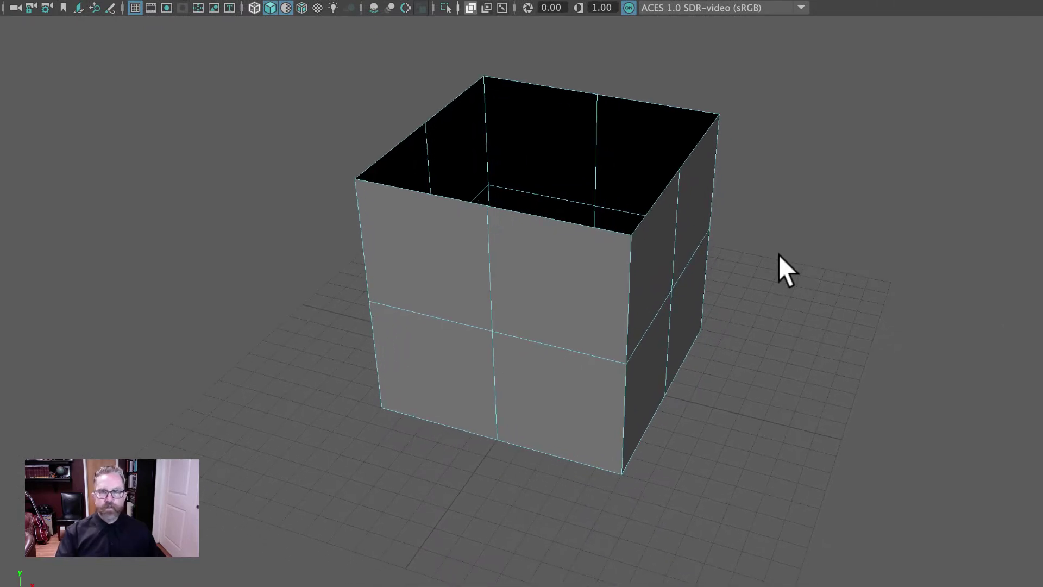
pyautogui.keyDown('alt'); pyautogui.moveTo(788, 252); pyautogui.dragTo(780, 245); pyautogui.keyUp('alt')
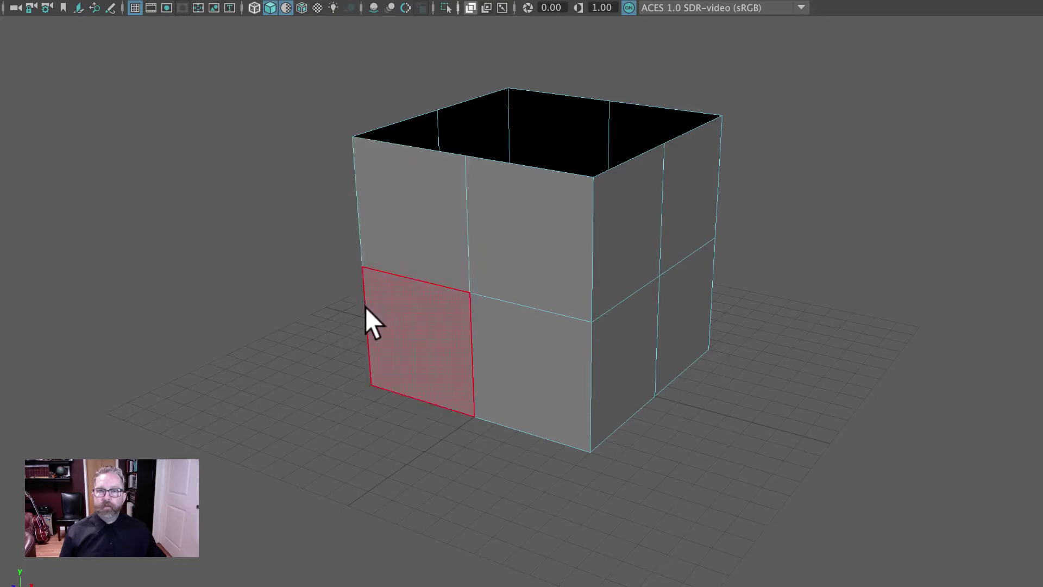
pyautogui.moveTo(353, 215); pyautogui.dragTo(353, 197, button='right')
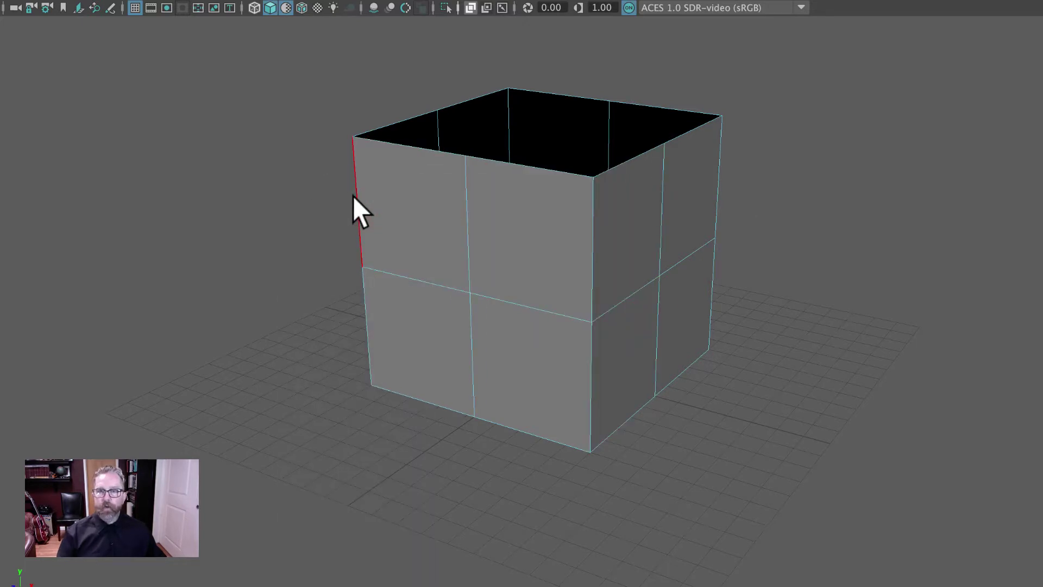
pyautogui.click(353, 196)
pyautogui.keyDown('shift'); pyautogui.click(362, 302); pyautogui.keyUp('shift')
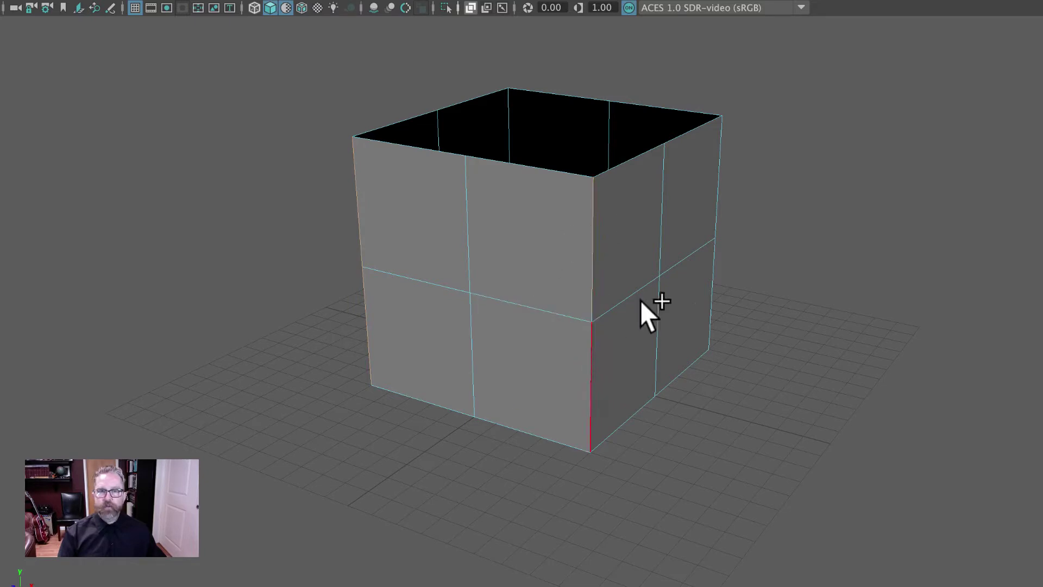
pyautogui.keyDown('alt'); pyautogui.moveTo(819, 275); pyautogui.dragTo(621, 238); pyautogui.keyUp('alt')
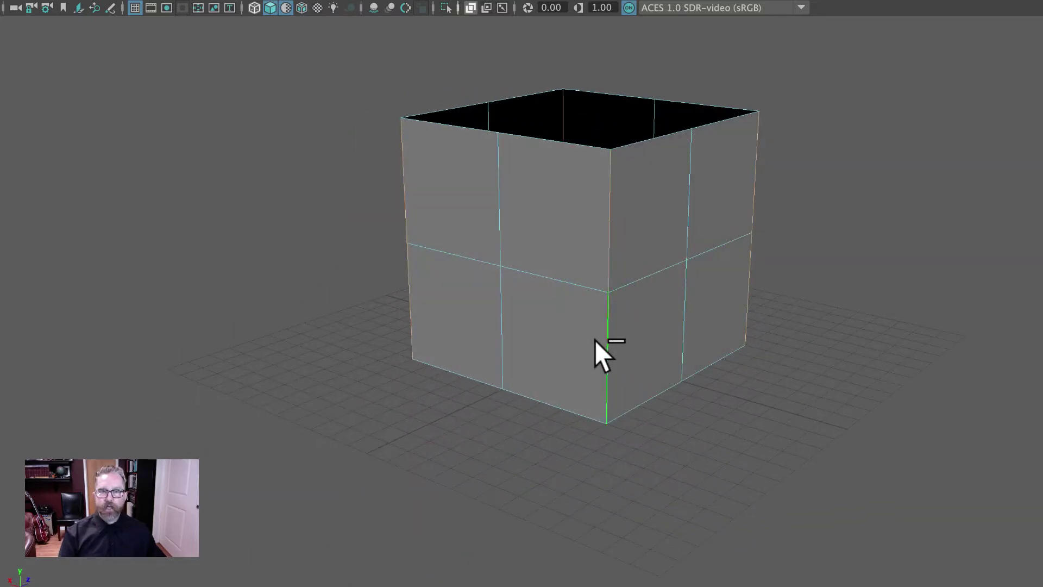
pyautogui.keyDown('alt'); pyautogui.moveTo(794, 442); pyautogui.dragTo(829, 457); pyautogui.keyUp('alt')
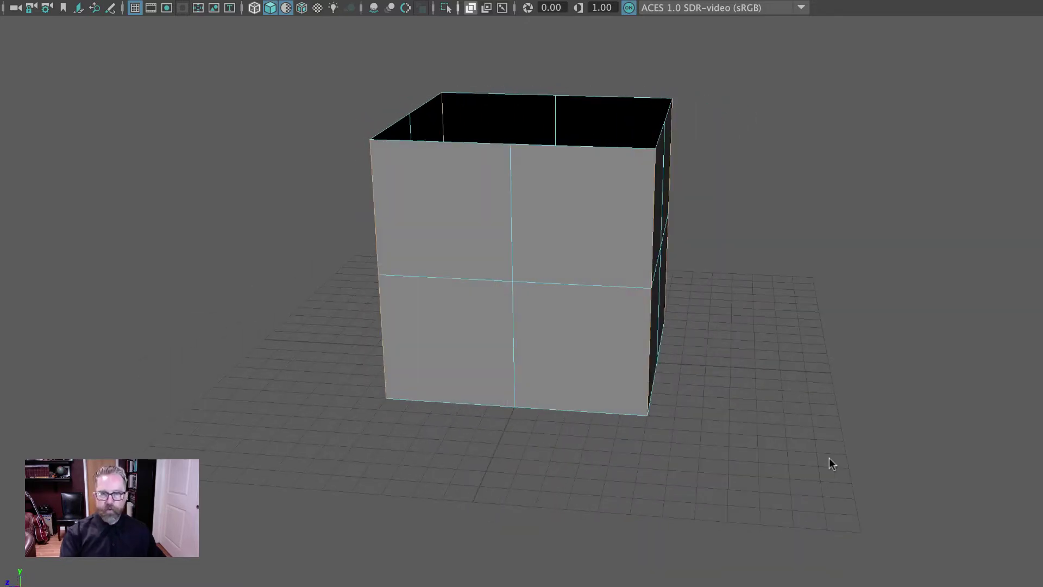
pyautogui.press('4')
pyautogui.keyDown('alt'); pyautogui.moveTo(775, 424); pyautogui.dragTo(843, 422); pyautogui.keyUp('alt')
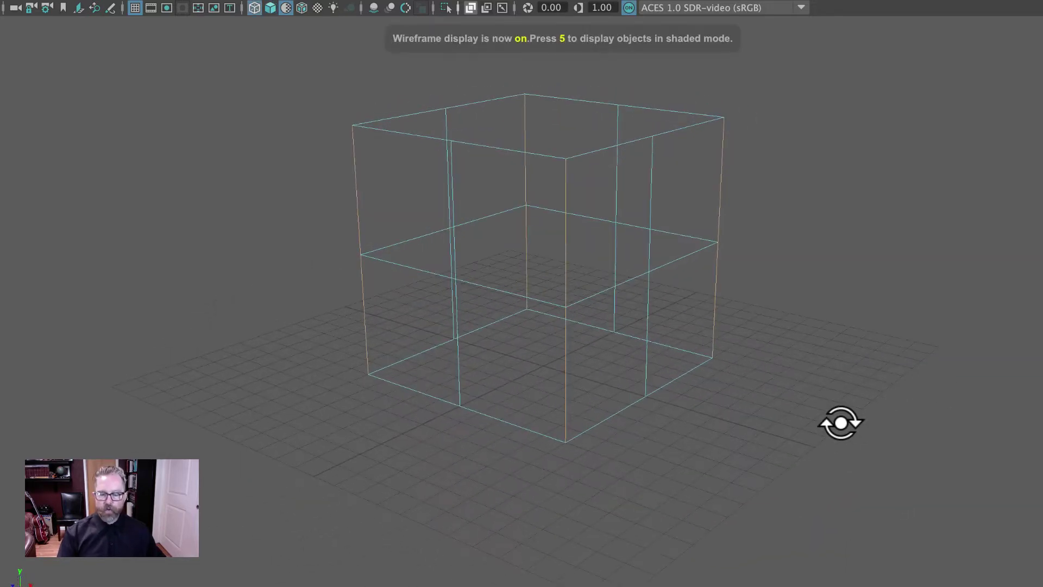
pyautogui.press('5')
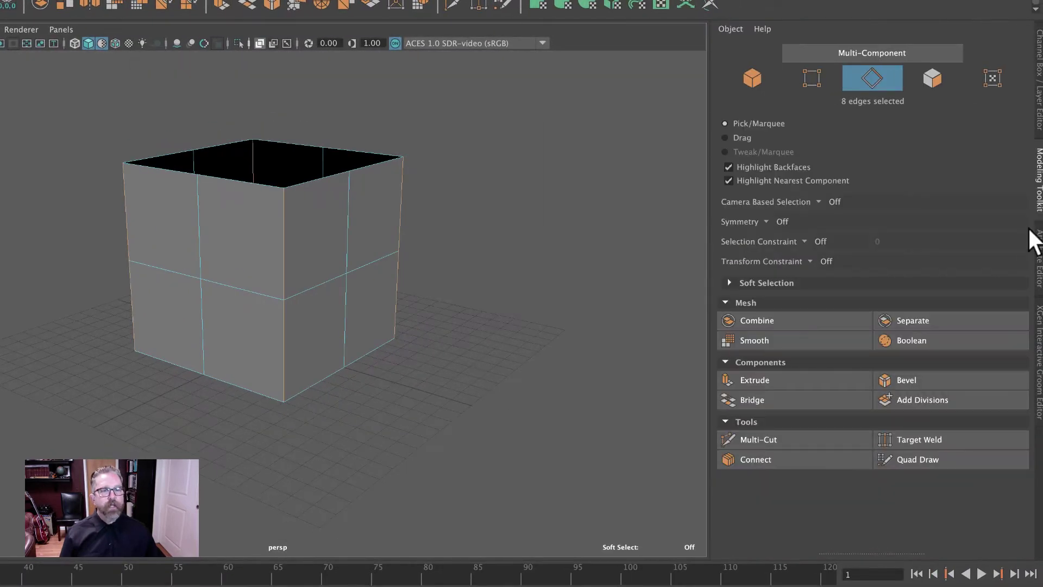
pyautogui.click(932, 381)
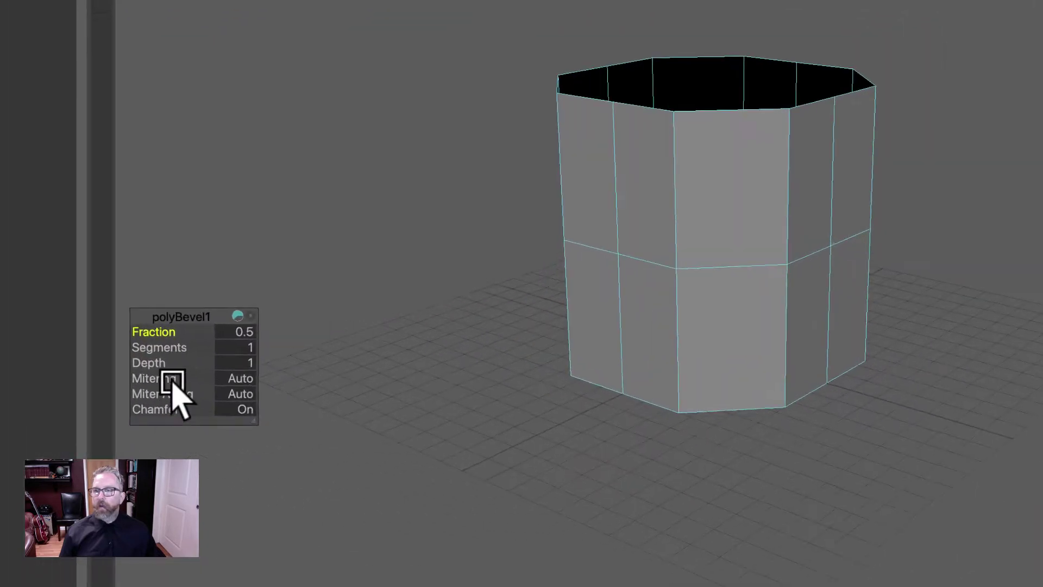
pyautogui.click(285, 331)
pyautogui.write('.1')
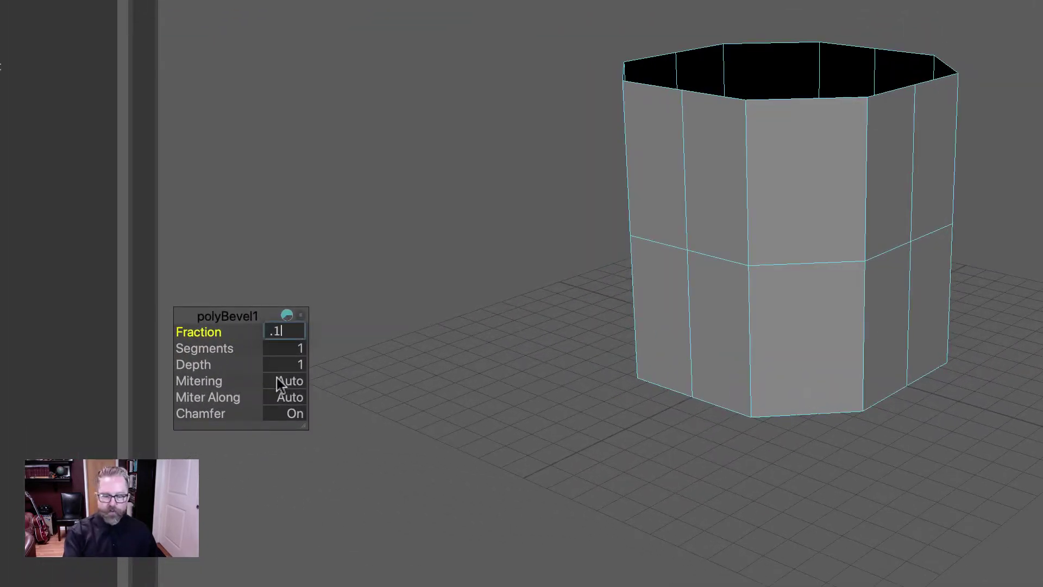
pyautogui.press('Return')
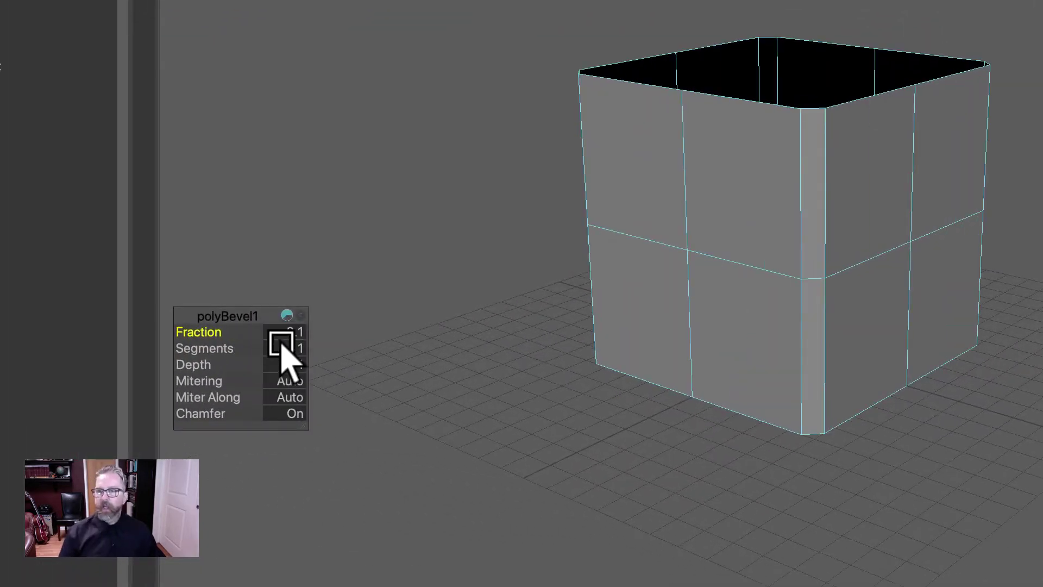
# - Set the corner bevel's Segments to 2 and return to object mode to check the rounded corners
pyautogui.click(286, 348)
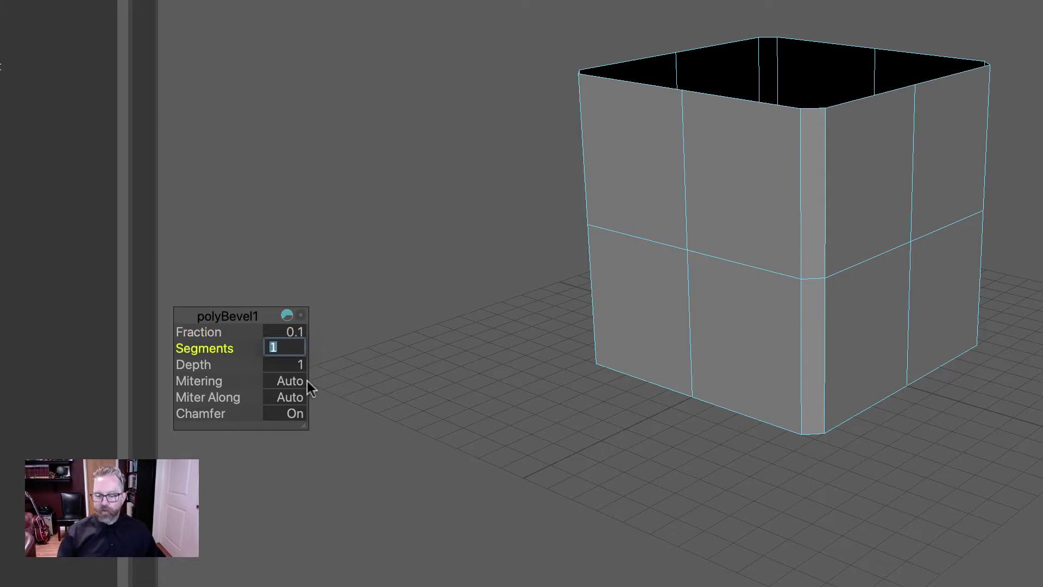
pyautogui.write('2')
pyautogui.press('Return')
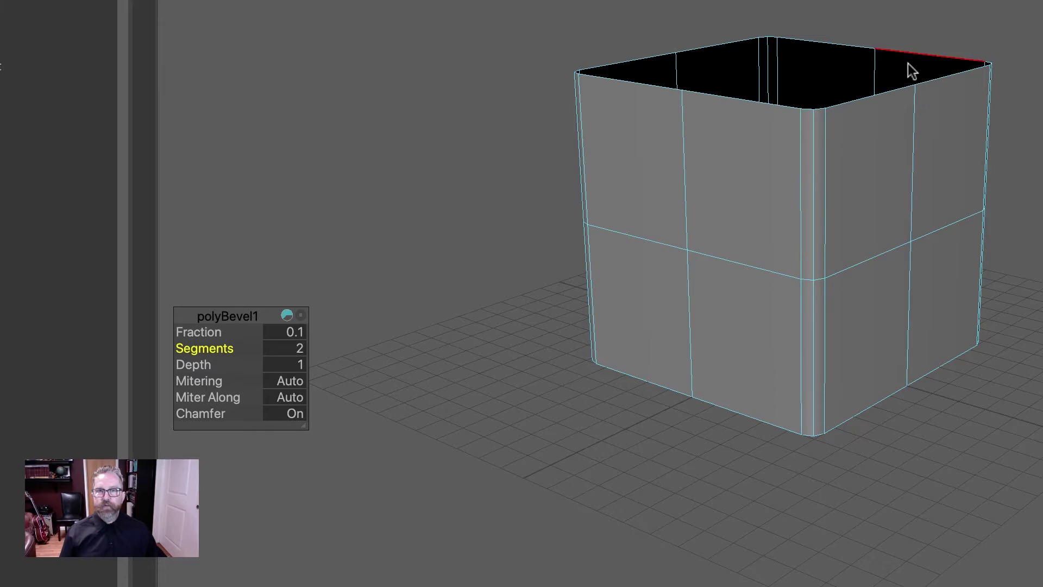
pyautogui.moveTo(908, 64); pyautogui.dragTo(975, 36, button='right')
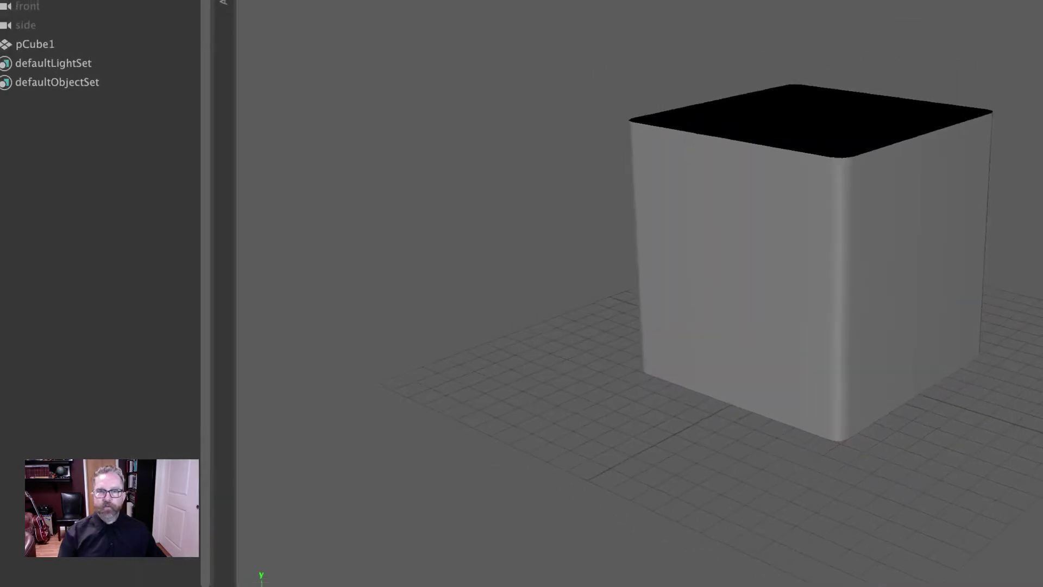
pyautogui.keyDown('alt'); pyautogui.moveTo(1005, 304); pyautogui.dragTo(985, 279); pyautogui.keyUp('alt')
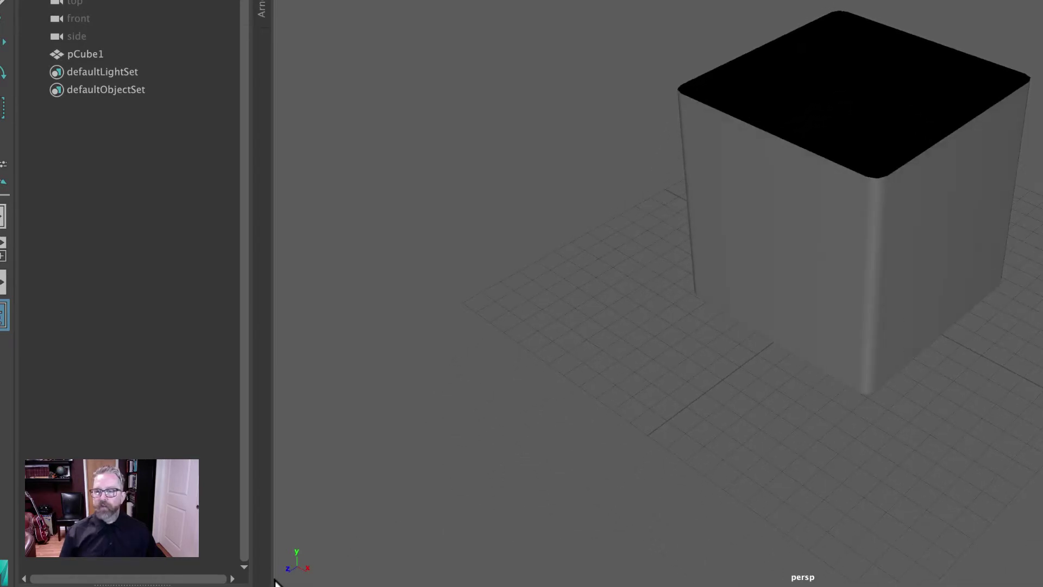
pyautogui.moveTo(743, 295)
pyautogui.keyDown('alt'); pyautogui.mouseDown()
pyautogui.moveTo(862, 263)
pyautogui.moveTo(852, 308)
pyautogui.moveTo(750, 287)
pyautogui.mouseUp(); pyautogui.keyUp('alt')
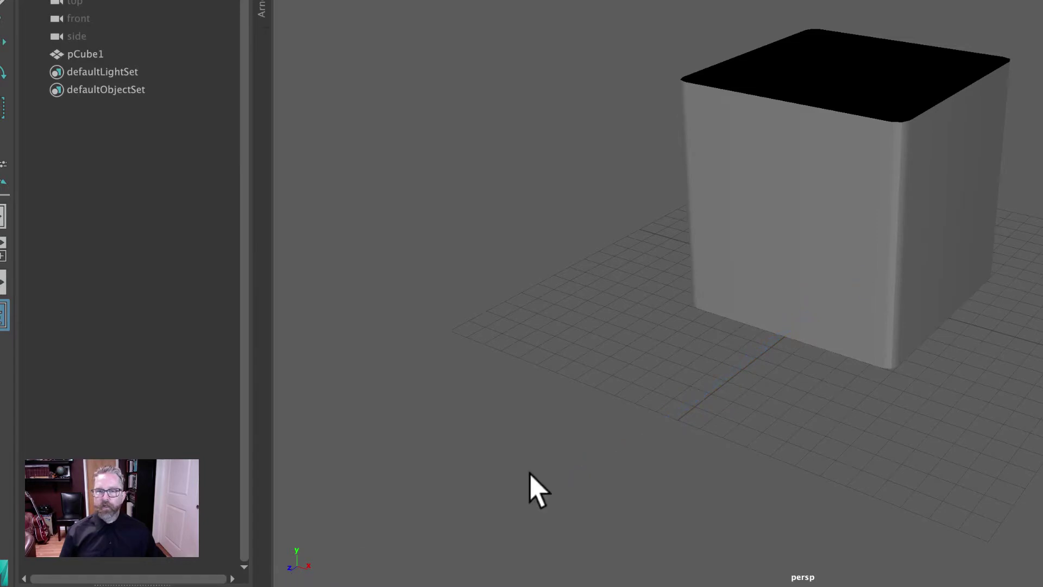
# - Extrude the box's whole top border edge loop outward with a Local Translate Z of 0.2
pyautogui.click(962, 279)
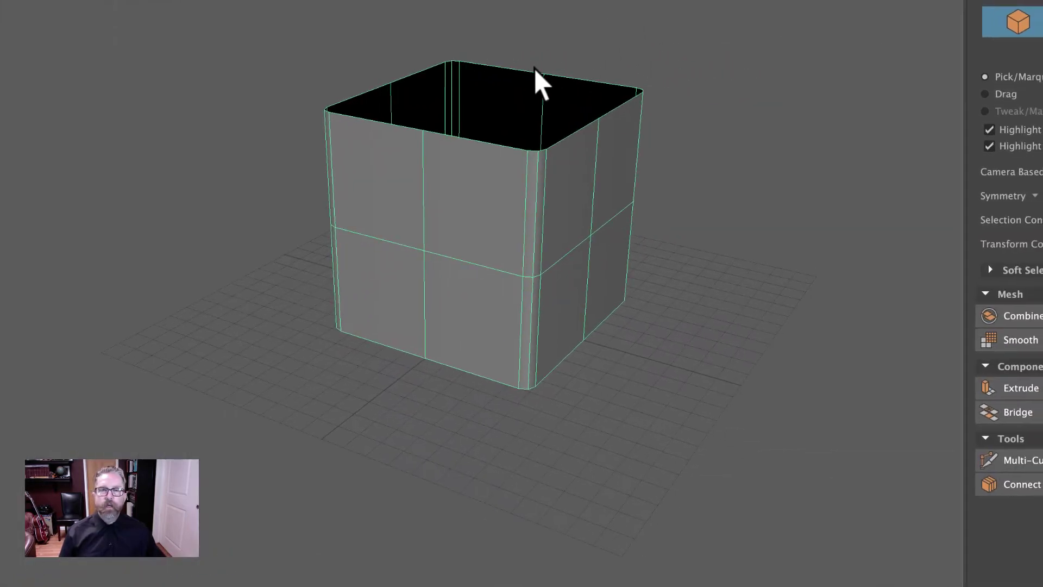
pyautogui.moveTo(529, 90); pyautogui.dragTo(530, 46, button='right')
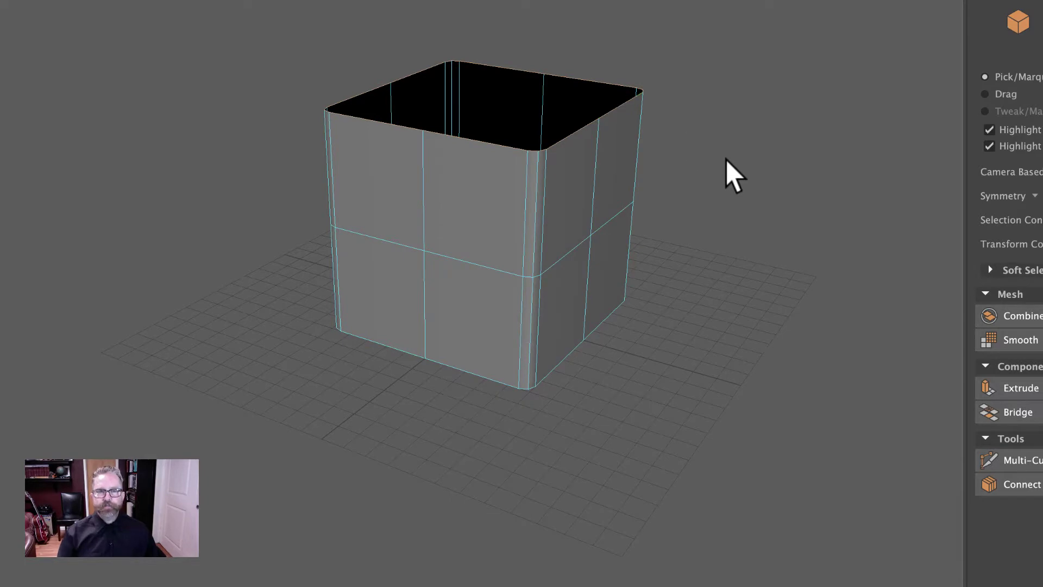
pyautogui.keyDown('alt'); pyautogui.moveTo(727, 159); pyautogui.dragTo(713, 194, button='middle'); pyautogui.keyUp('alt')
pyautogui.keyDown('alt'); pyautogui.moveTo(713, 193); pyautogui.dragTo(723, 217, button='right'); pyautogui.keyUp('alt')
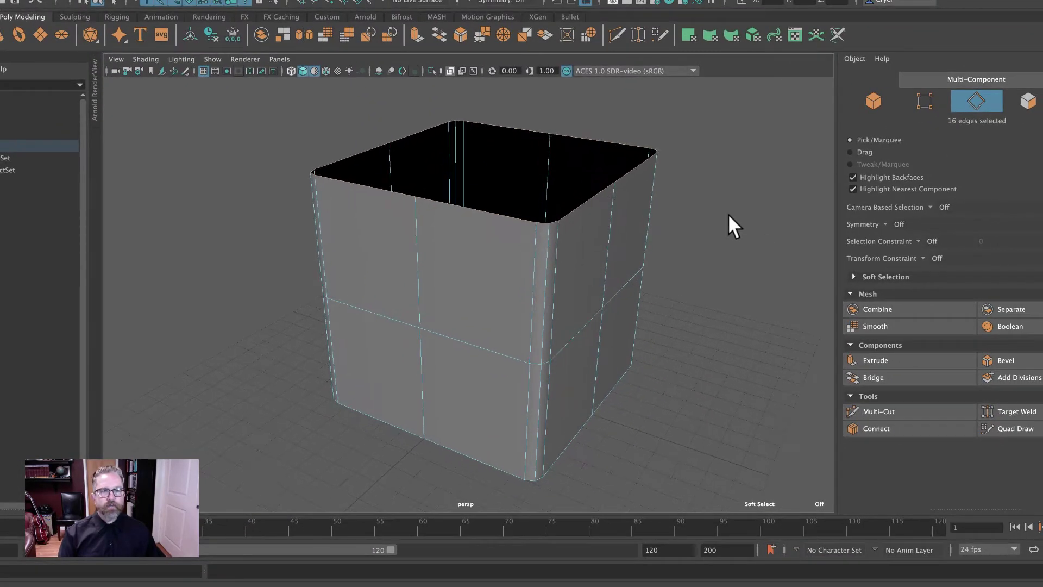
pyautogui.keyDown('alt'); pyautogui.moveTo(728, 213); pyautogui.dragTo(699, 191, button='middle'); pyautogui.keyUp('alt')
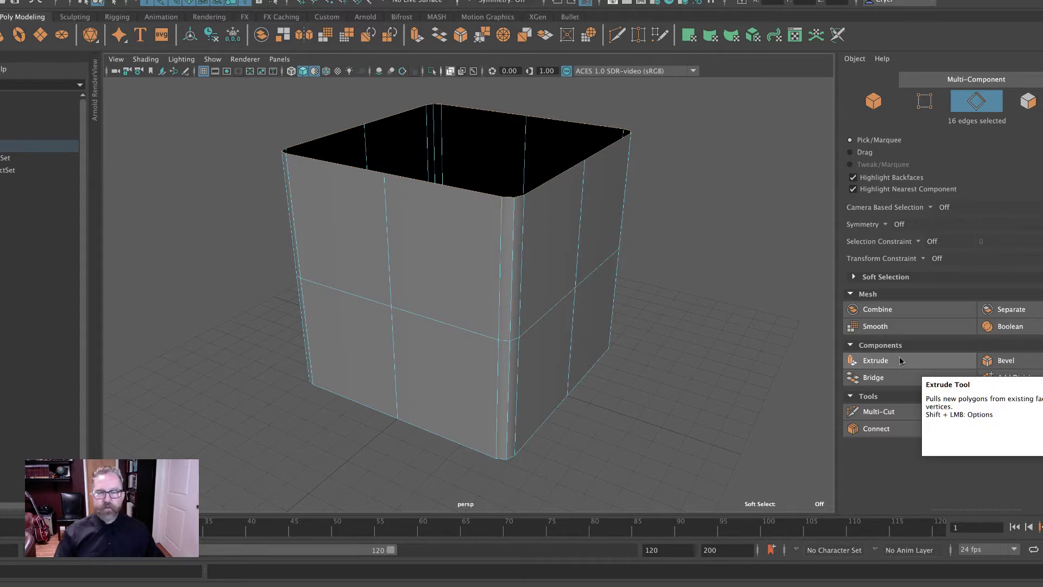
pyautogui.click(897, 358)
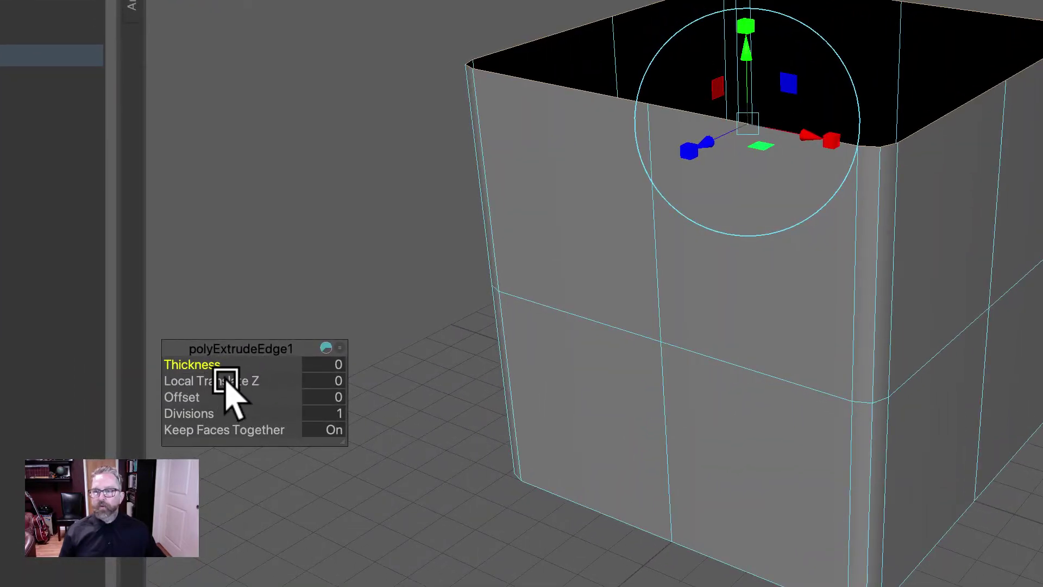
pyautogui.moveTo(230, 381); pyautogui.dragTo(229, 381)
pyautogui.click(323, 379)
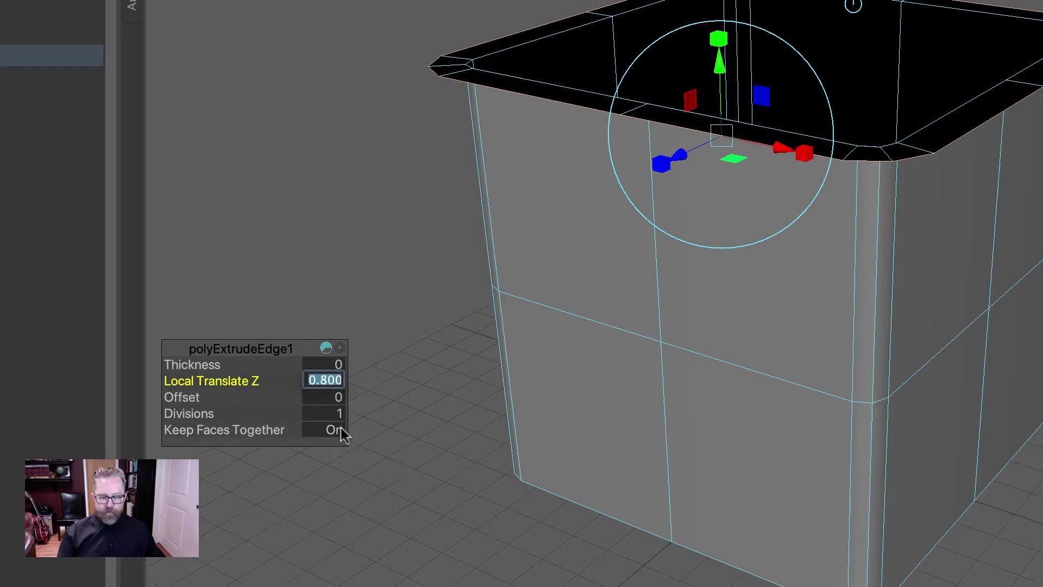
pyautogui.write('0.2')
pyautogui.press('Return')
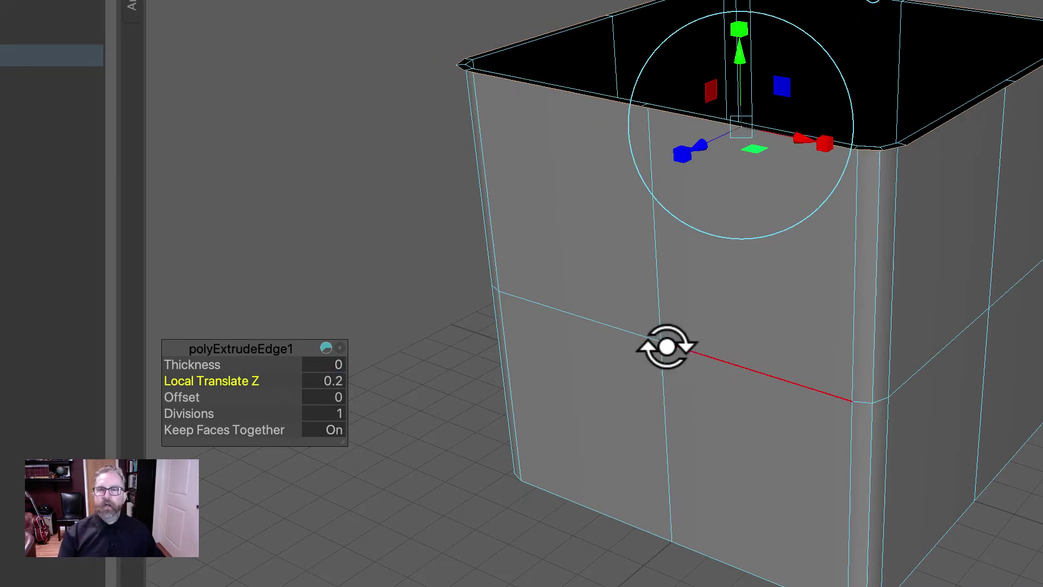
# - Extrude the outer border edges again, straight up, with a Local Translate Z of -2 to form the rim
pyautogui.keyDown('alt'); pyautogui.moveTo(664, 344); pyautogui.dragTo(608, 351); pyautogui.keyUp('alt')
pyautogui.keyDown('alt'); pyautogui.moveTo(608, 352); pyautogui.dragTo(873, 377, button='right'); pyautogui.keyUp('alt')
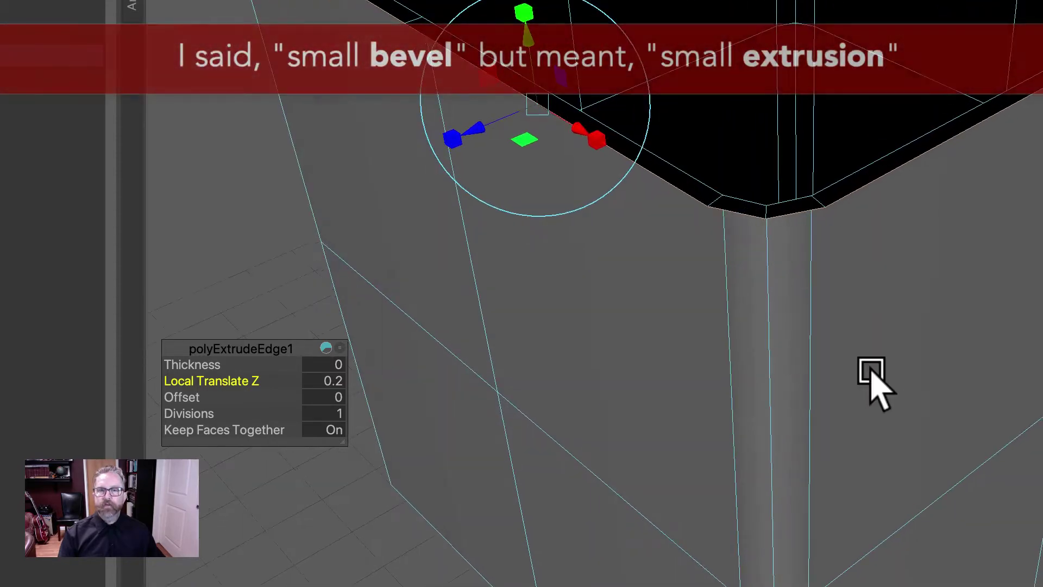
pyautogui.scroll(3, 880, 353)
pyautogui.scroll(-3, 878, 350)
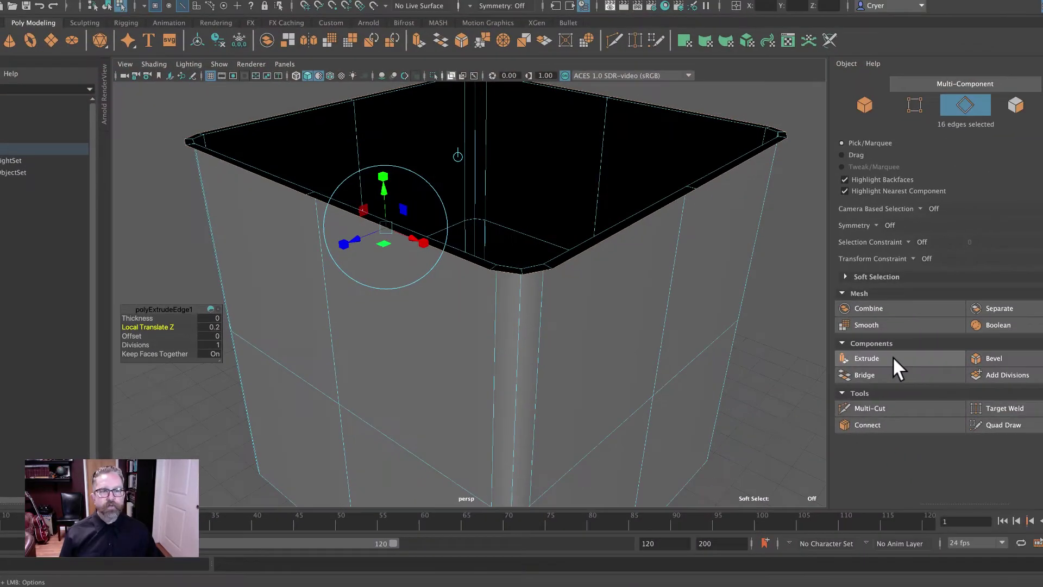
pyautogui.click(892, 357)
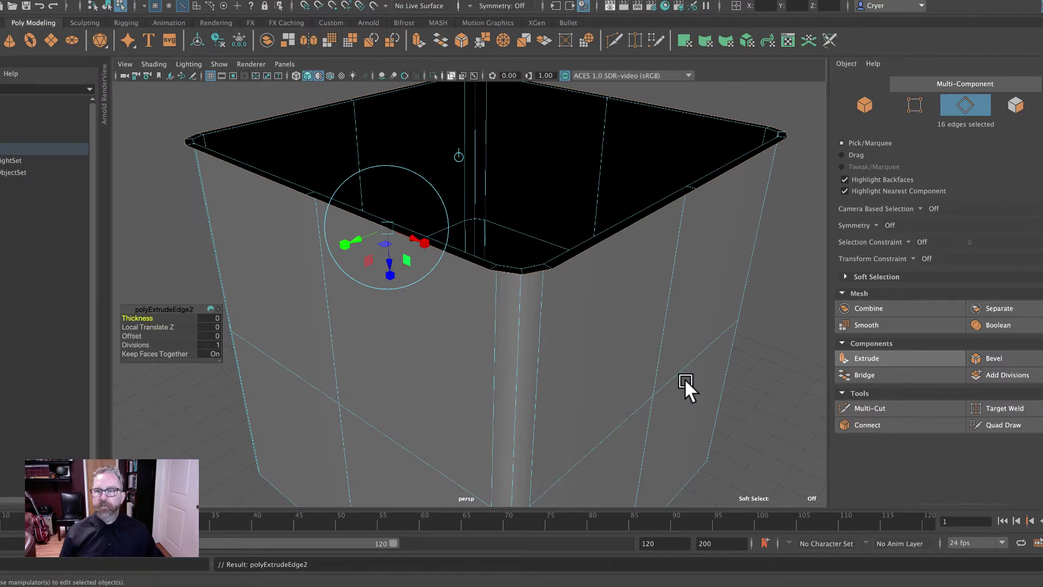
pyautogui.moveTo(188, 326)
pyautogui.mouseDown()
pyautogui.moveTo(163, 327)
pyautogui.moveTo(188, 327)
pyautogui.mouseUp()
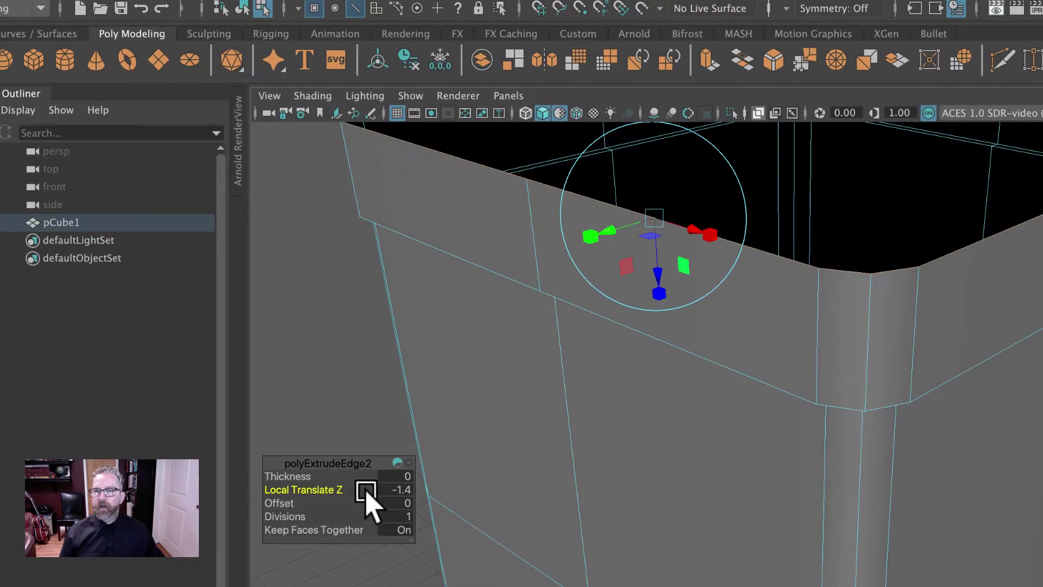
pyautogui.moveTo(367, 493); pyautogui.dragTo(380, 495)
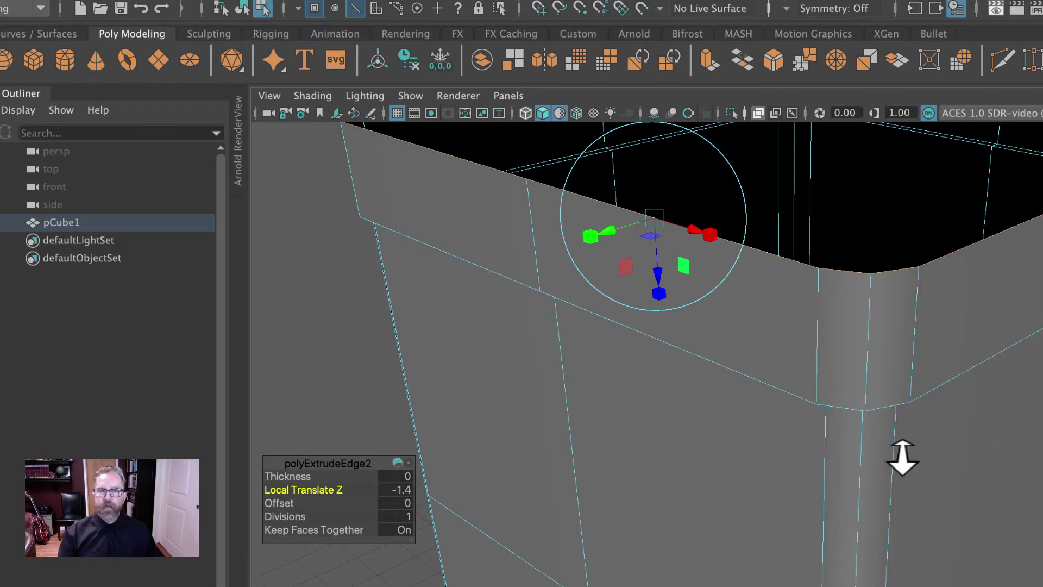
pyautogui.keyDown('alt'); pyautogui.moveTo(903, 459); pyautogui.dragTo(657, 483, button='right'); pyautogui.keyUp('alt')
pyautogui.keyDown('alt'); pyautogui.moveTo(656, 483); pyautogui.dragTo(503, 454); pyautogui.keyUp('alt')
pyautogui.click(394, 489)
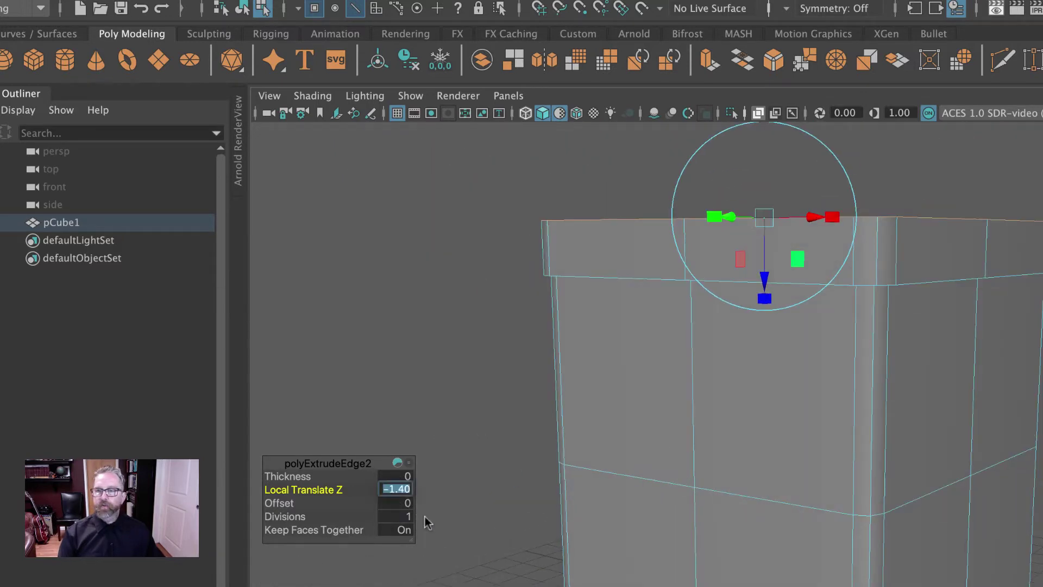
pyautogui.write('-2')
pyautogui.press('Return')
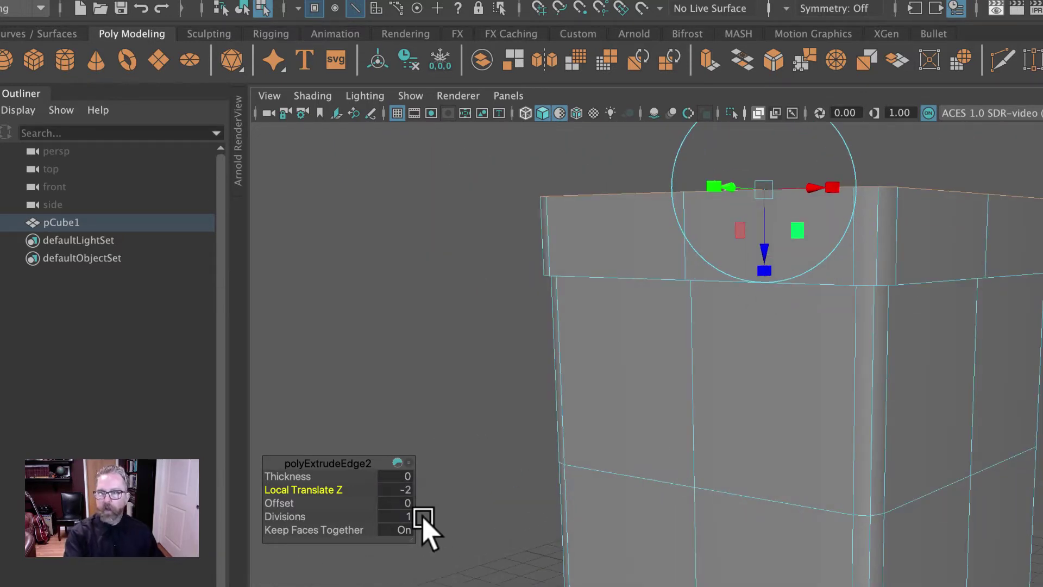
# - Extrude the rim's top border edges inward with a Local Translate Z of -1.6 and examine the corner geometry
pyautogui.keyDown('alt'); pyautogui.moveTo(715, 431); pyautogui.dragTo(741, 466); pyautogui.keyUp('alt')
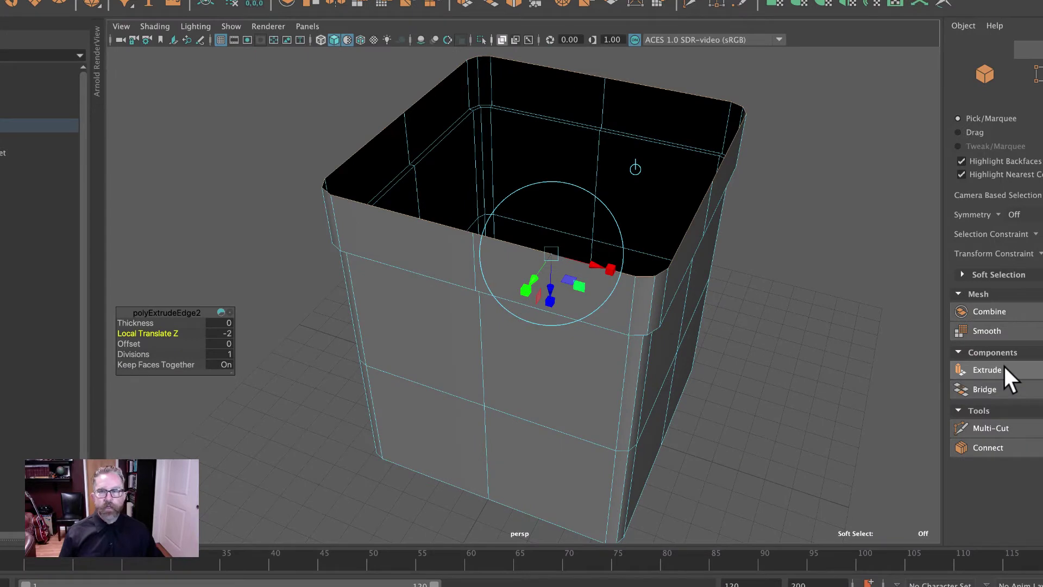
pyautogui.click(1003, 364)
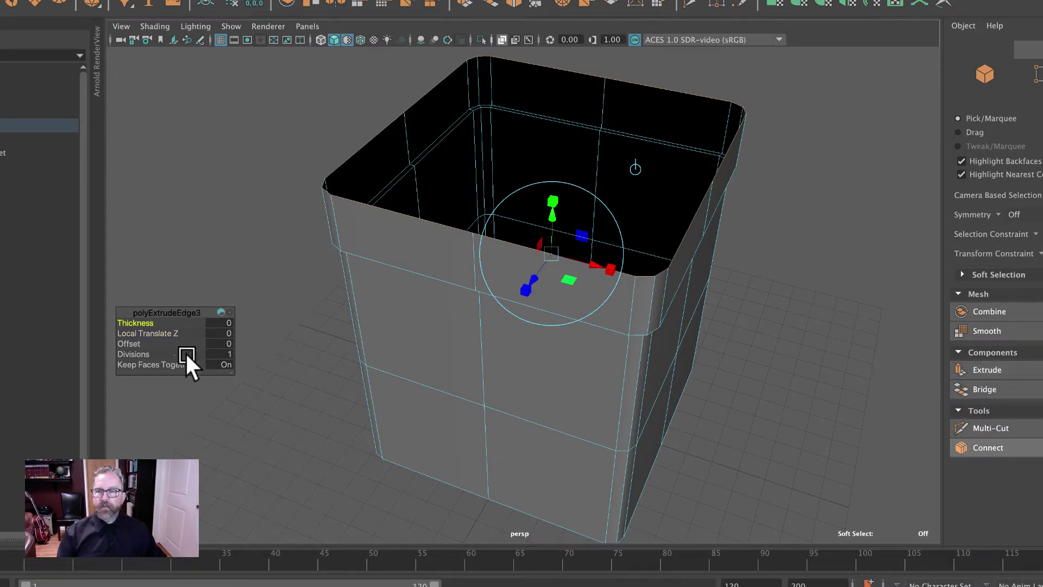
pyautogui.moveTo(154, 333); pyautogui.dragTo(151, 332)
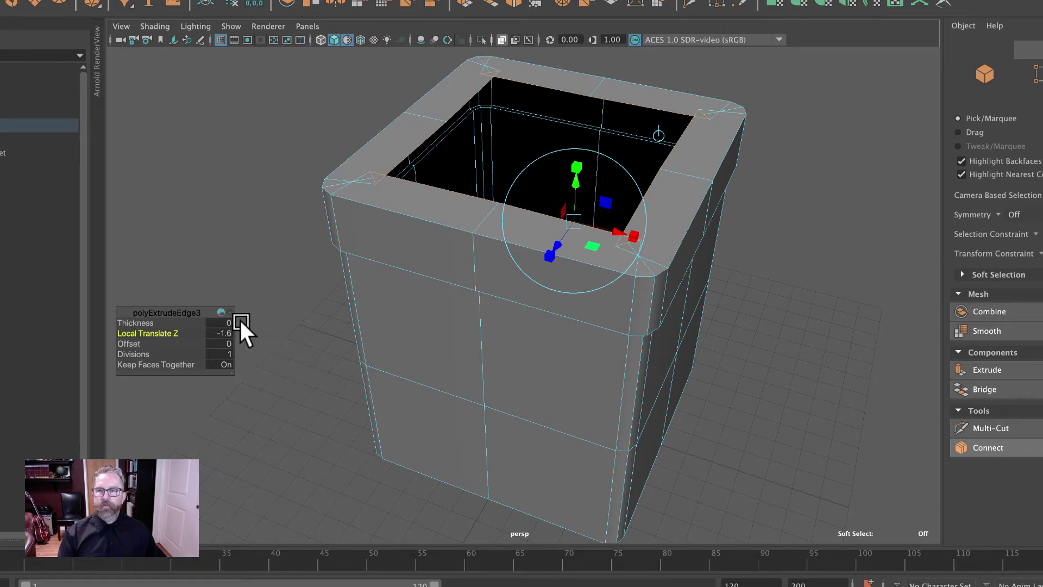
pyautogui.keyDown('alt'); pyautogui.moveTo(386, 367); pyautogui.dragTo(343, 312); pyautogui.keyUp('alt')
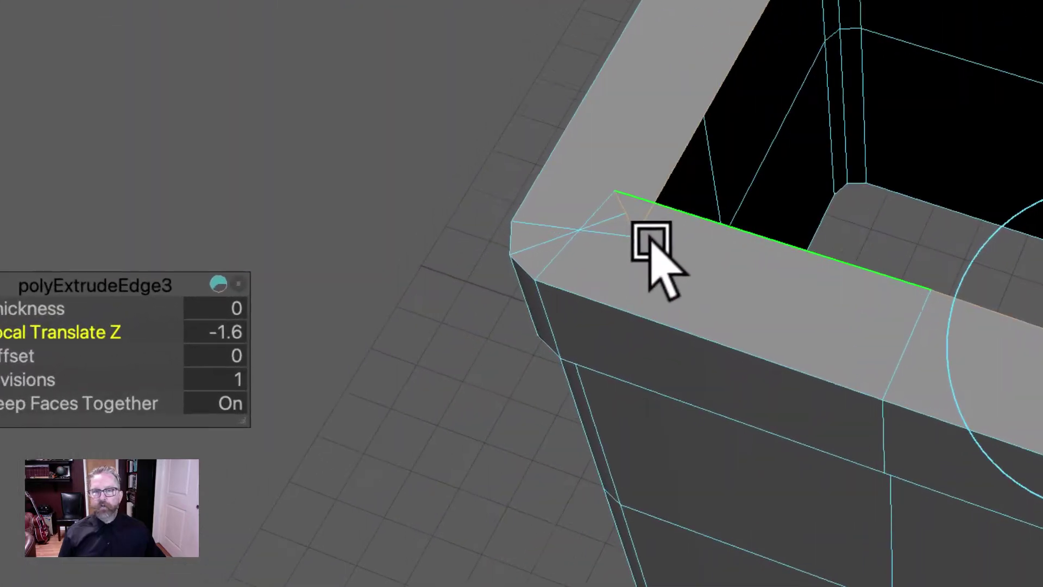
pyautogui.keyDown('shift'); pyautogui.click(650, 239); pyautogui.keyUp('shift')
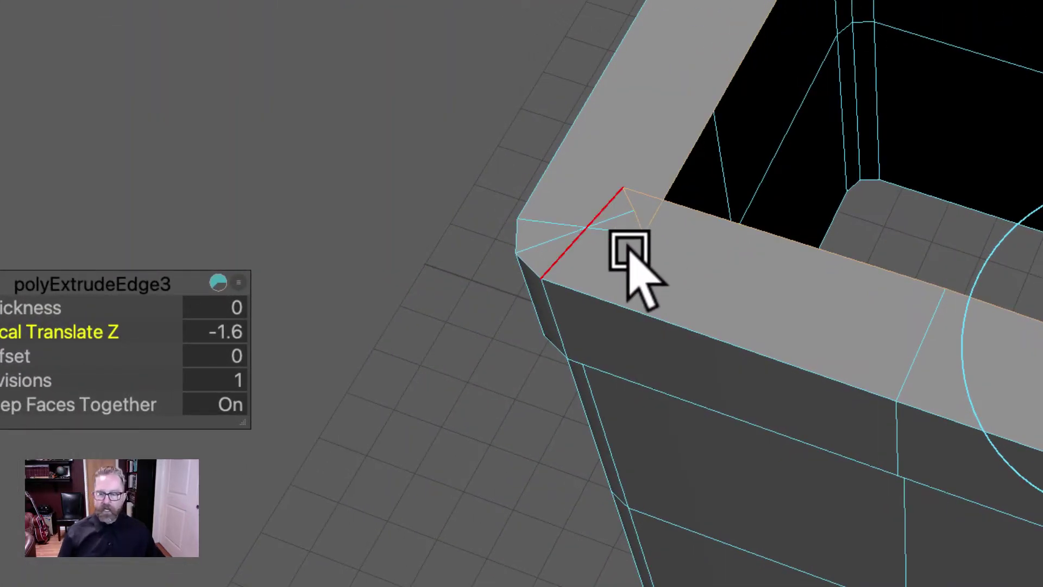
# - Undo the Local Translate Z on the rim's inward edge extrusion and switch the extrude manipulator to world space
pyautogui.hotkey('ctrl', 'z')
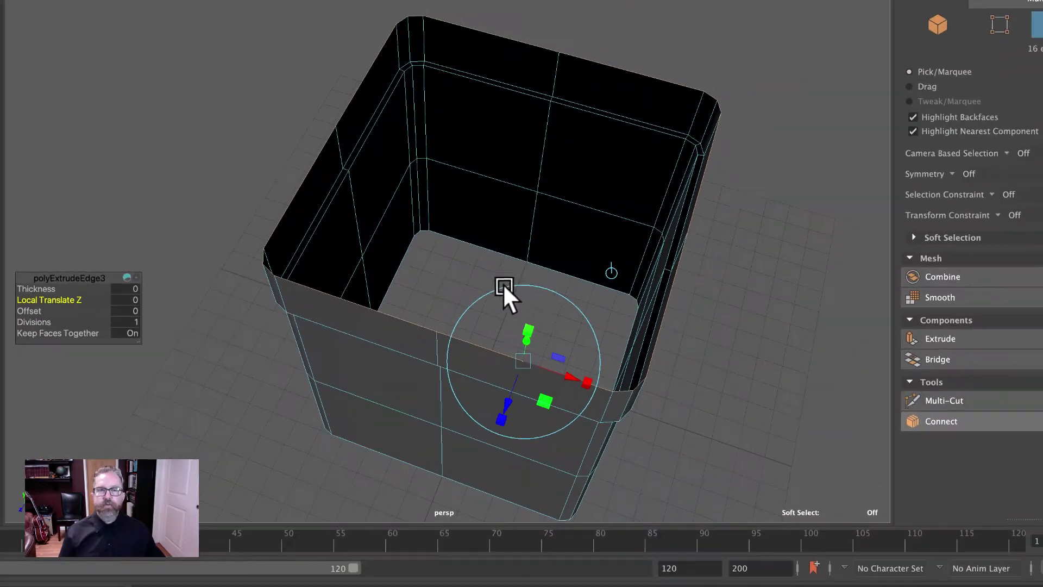
pyautogui.keyDown('alt'); pyautogui.moveTo(735, 303); pyautogui.dragTo(715, 278); pyautogui.keyUp('alt')
pyautogui.keyDown('alt'); pyautogui.moveTo(713, 276); pyautogui.dragTo(699, 298, button='middle'); pyautogui.keyUp('alt')
pyautogui.keyDown('alt'); pyautogui.moveTo(698, 299); pyautogui.dragTo(701, 309); pyautogui.keyUp('alt')
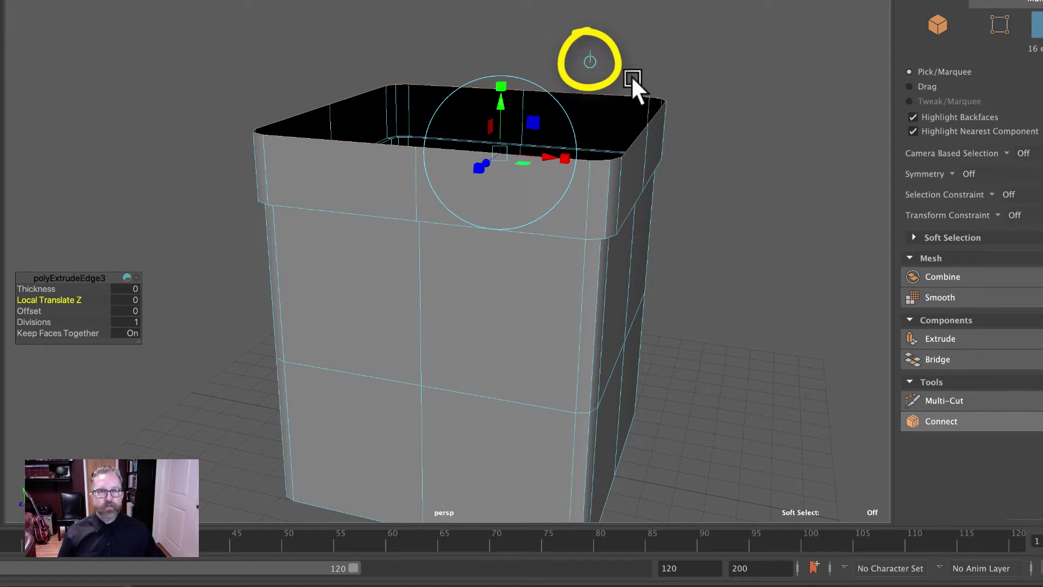
pyautogui.click(593, 59)
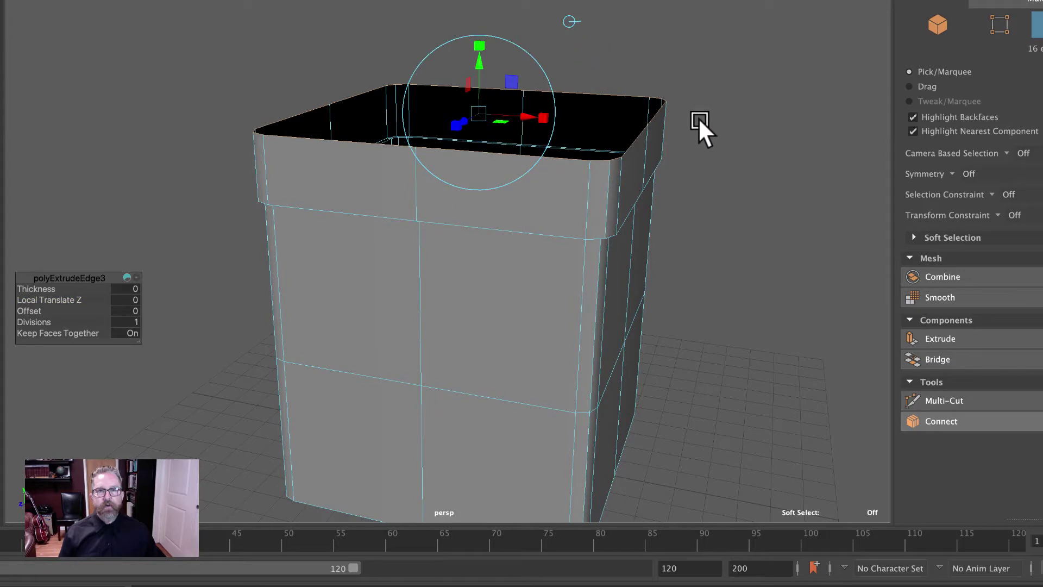
pyautogui.click(568, 20)
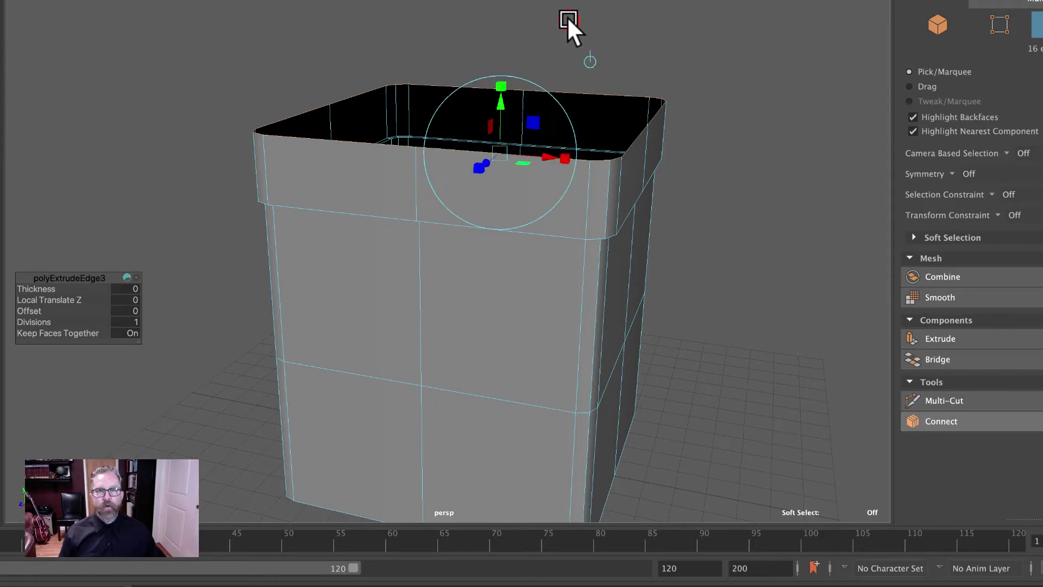
pyautogui.click(590, 60)
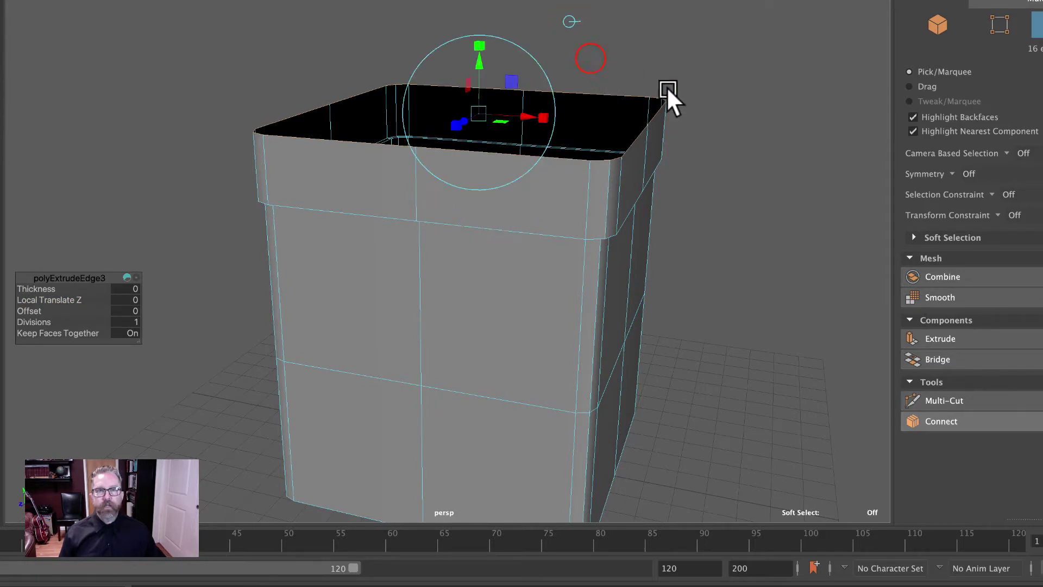
# - Scale the newly extruded top edges uniformly inward to form the rim's flat top surface
pyautogui.keyDown('alt'); pyautogui.moveTo(741, 133); pyautogui.dragTo(721, 142); pyautogui.keyUp('alt')
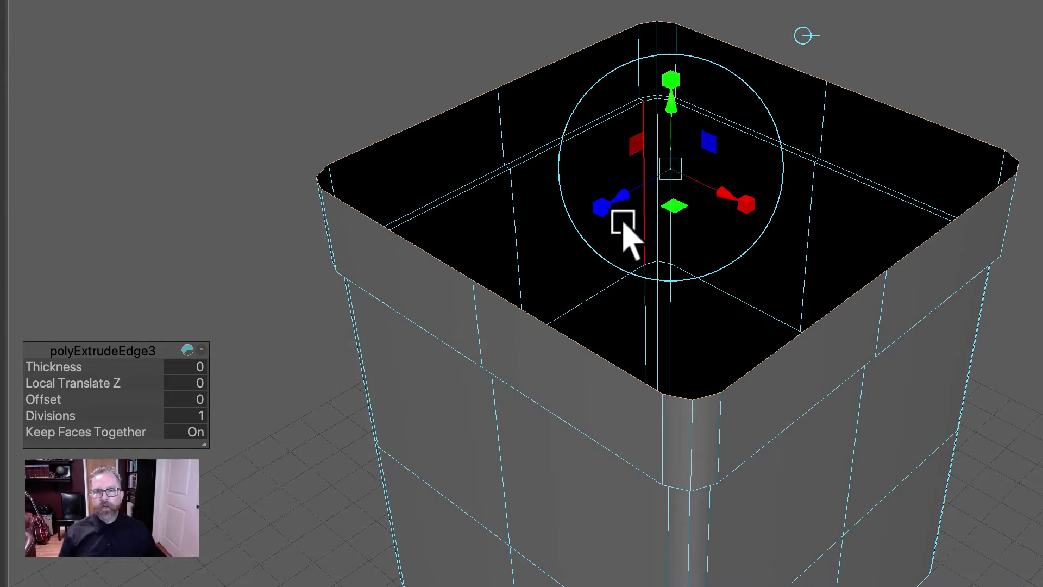
pyautogui.click(669, 76)
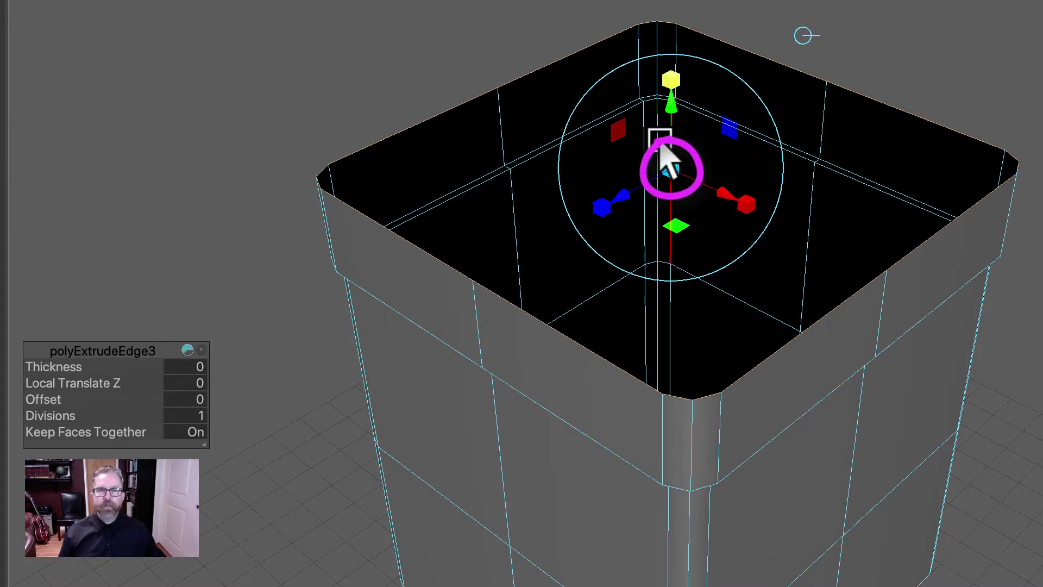
pyautogui.click(691, 195)
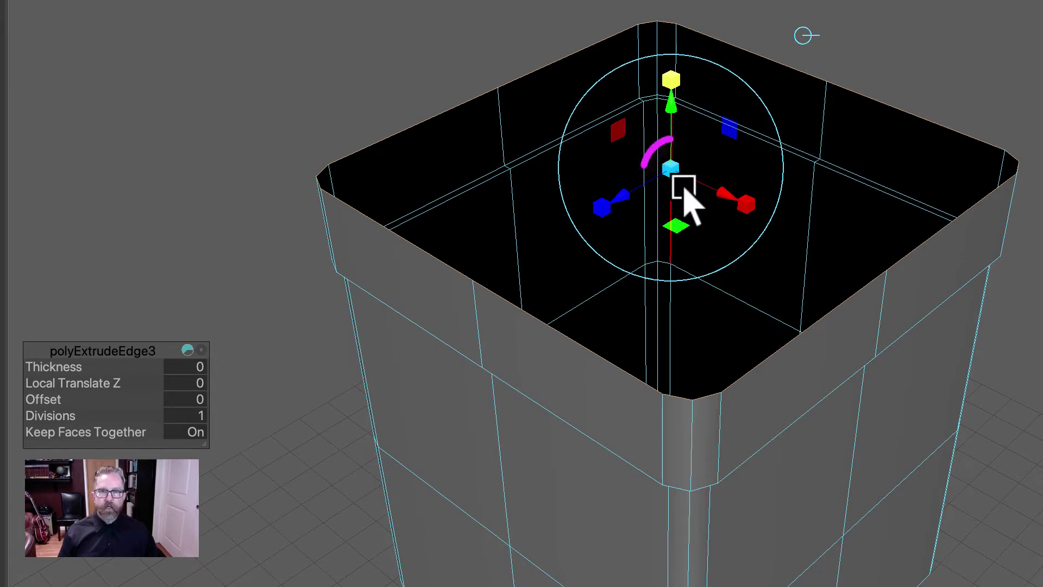
pyautogui.click(676, 170)
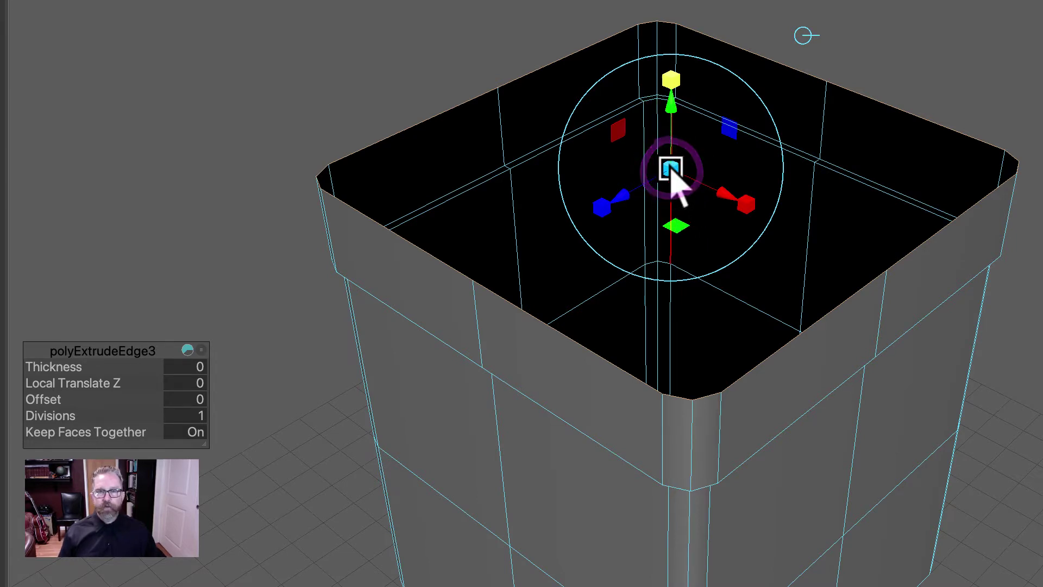
pyautogui.moveTo(672, 173); pyautogui.dragTo(664, 171)
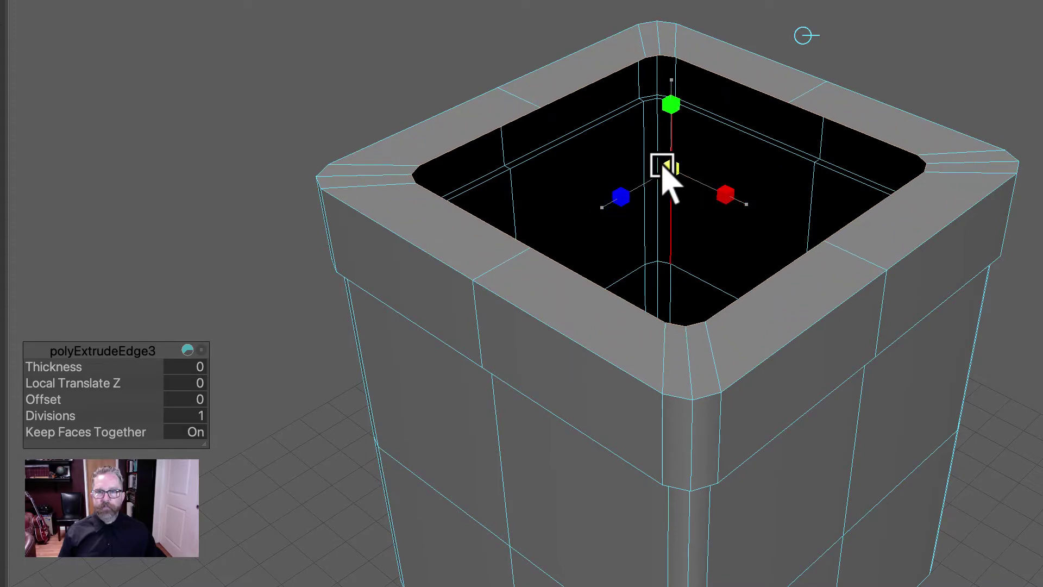
# - In the top view, scale the rim's inner edges slightly outward to narrow the flat top, and return to the perspective view
pyautogui.scroll(-3, 667, 179)
pyautogui.press('space')
pyautogui.press('space')
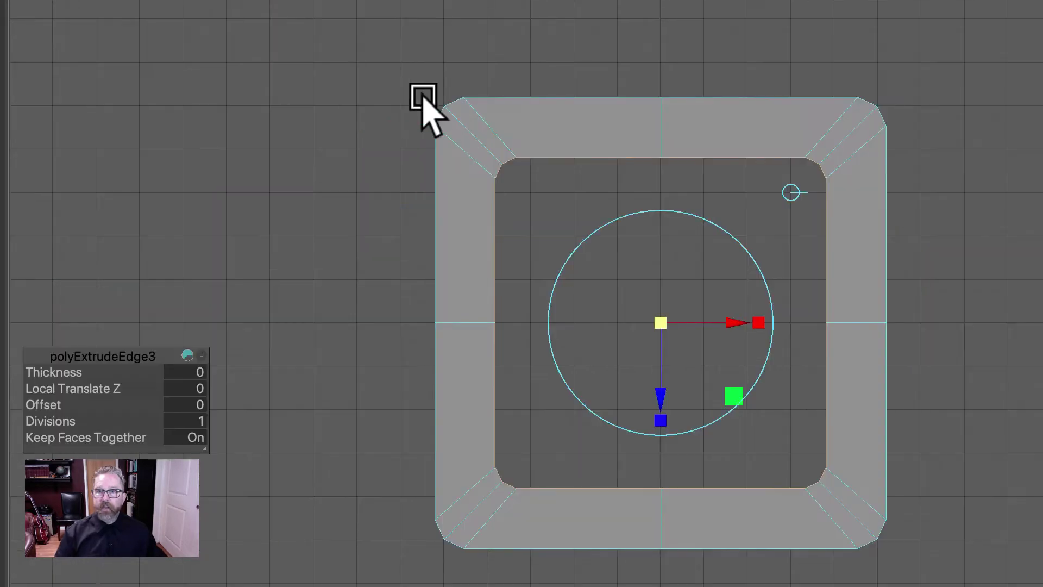
pyautogui.moveTo(659, 321); pyautogui.dragTo(660, 321)
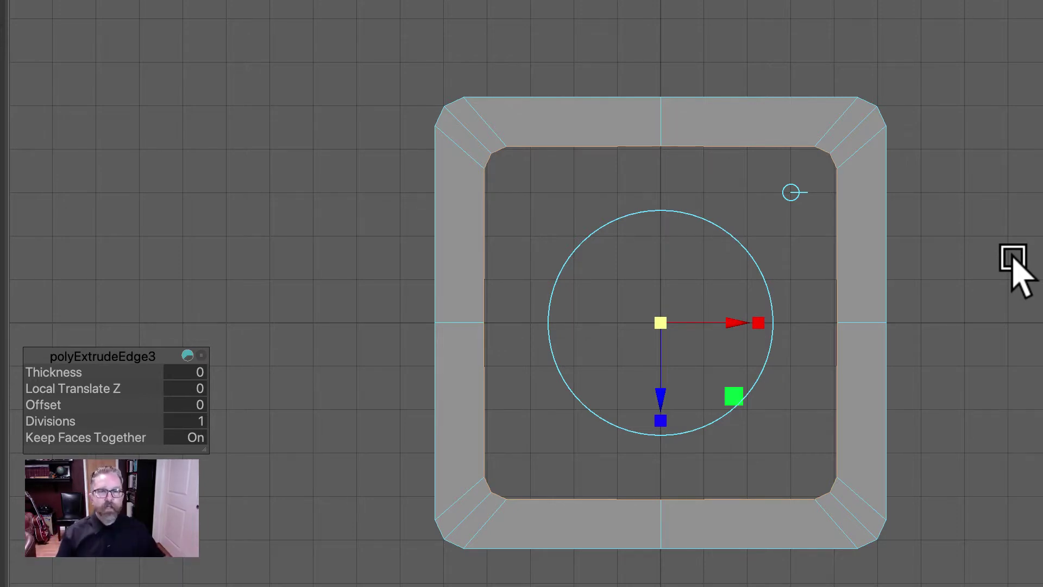
pyautogui.press('space')
pyautogui.press('space')
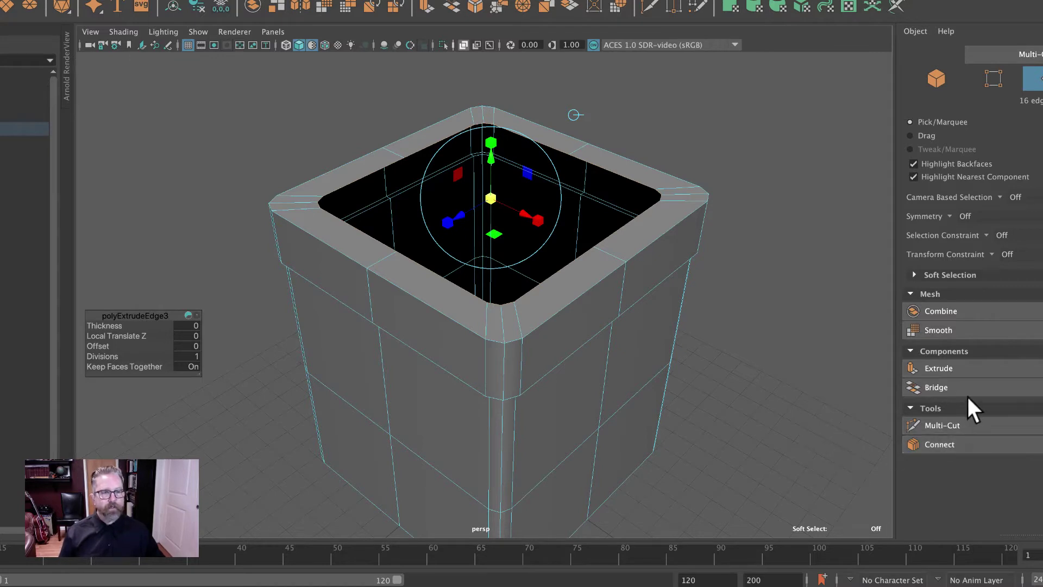
# - Extrude the rim's inner edges down into the box with a Local Translate Z of -1 and return to object mode
pyautogui.click(969, 371)
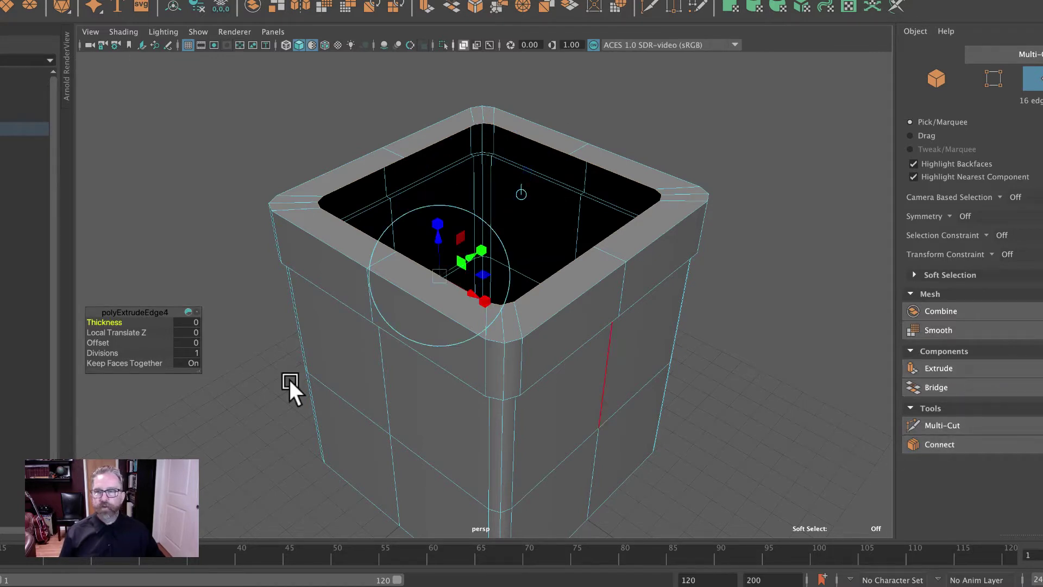
pyautogui.moveTo(134, 333); pyautogui.dragTo(162, 334)
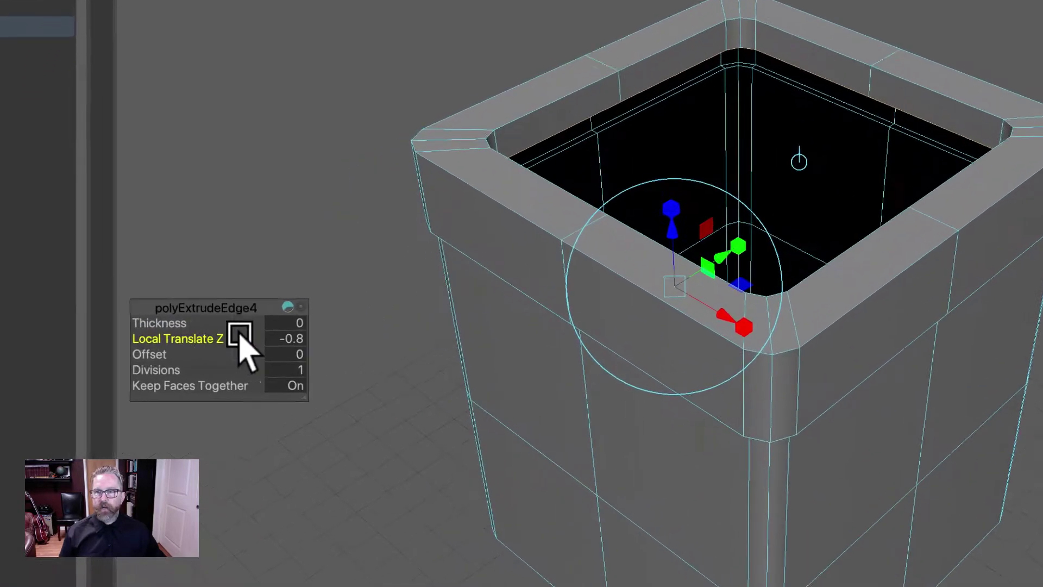
pyautogui.click(185, 338)
pyautogui.write('-1')
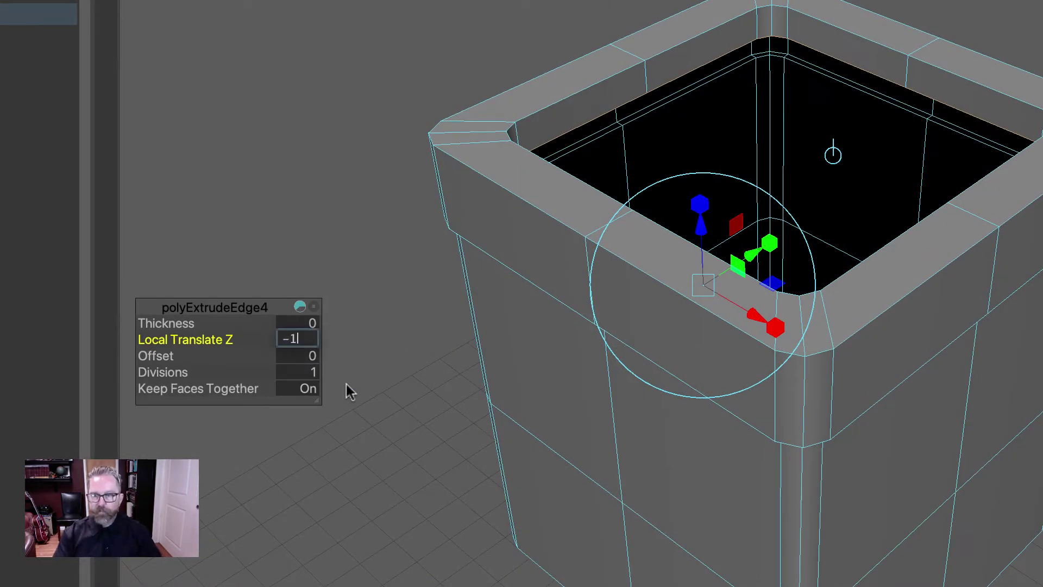
pyautogui.press('Return')
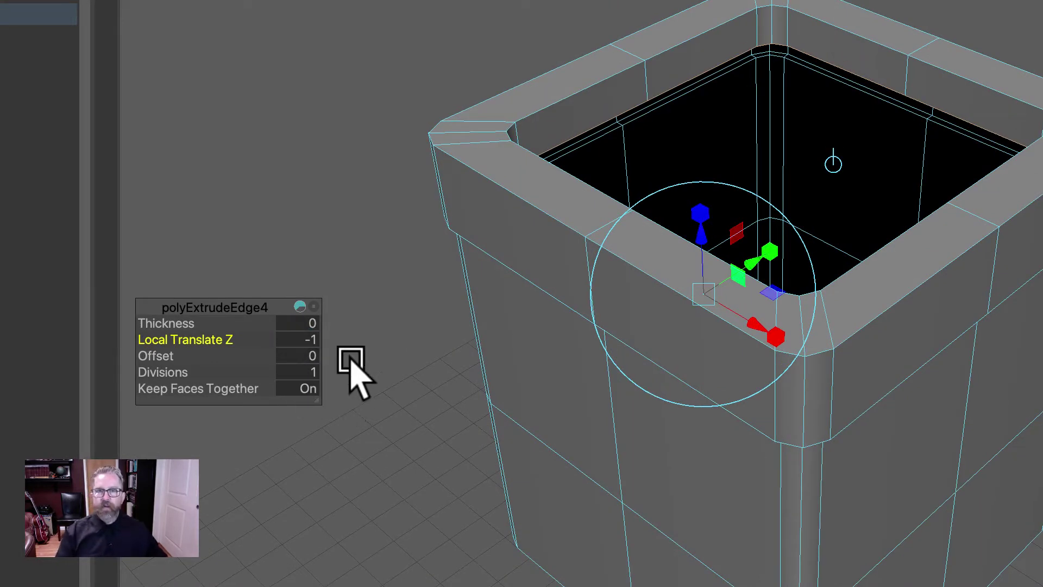
pyautogui.moveTo(1027, 433)
pyautogui.keyDown('alt'); pyautogui.mouseDown()
pyautogui.moveTo(922, 441)
pyautogui.moveTo(1041, 424)
pyautogui.mouseUp(); pyautogui.keyUp('alt')
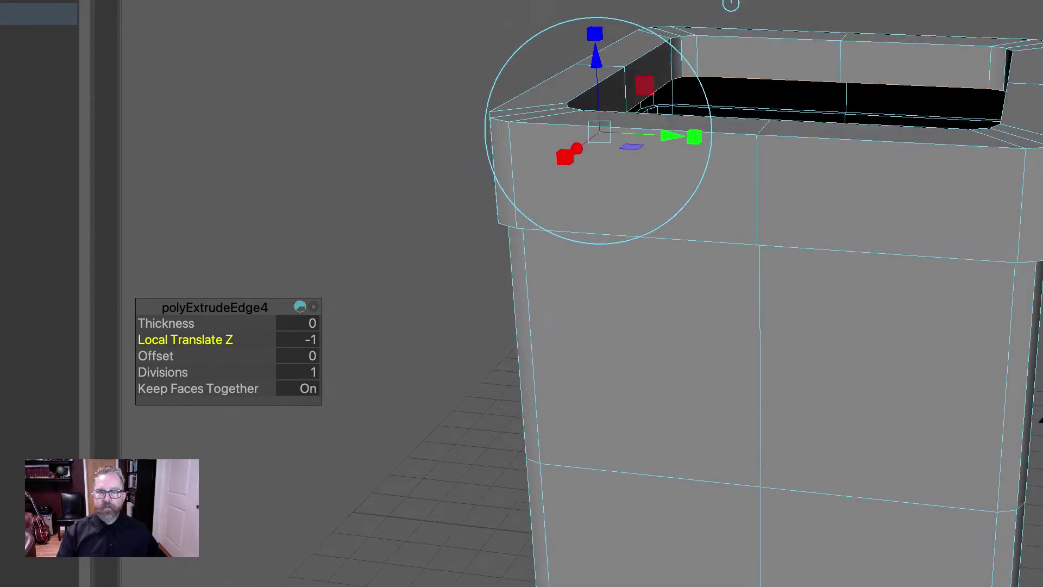
pyautogui.moveTo(833, 297); pyautogui.dragTo(948, 250, button='right')
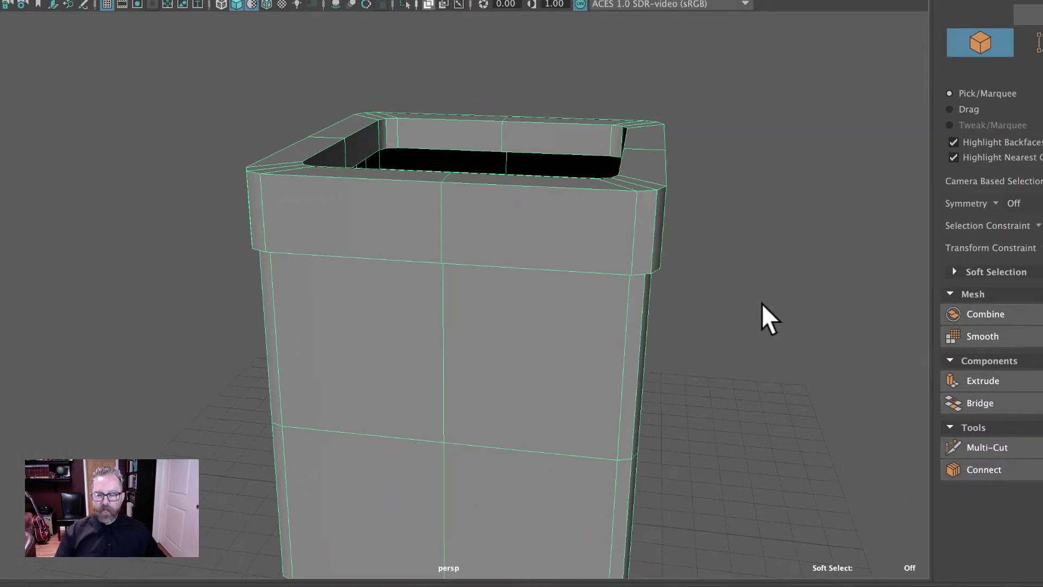
# - Examine the box and rim from several angles in smooth mesh preview and compare them with the unsmoothed mesh
pyautogui.press('3')
pyautogui.keyDown('alt'); pyautogui.moveTo(787, 301); pyautogui.dragTo(644, 300, button='right'); pyautogui.keyUp('alt')
pyautogui.keyDown('alt'); pyautogui.moveTo(641, 300); pyautogui.dragTo(690, 301); pyautogui.keyUp('alt')
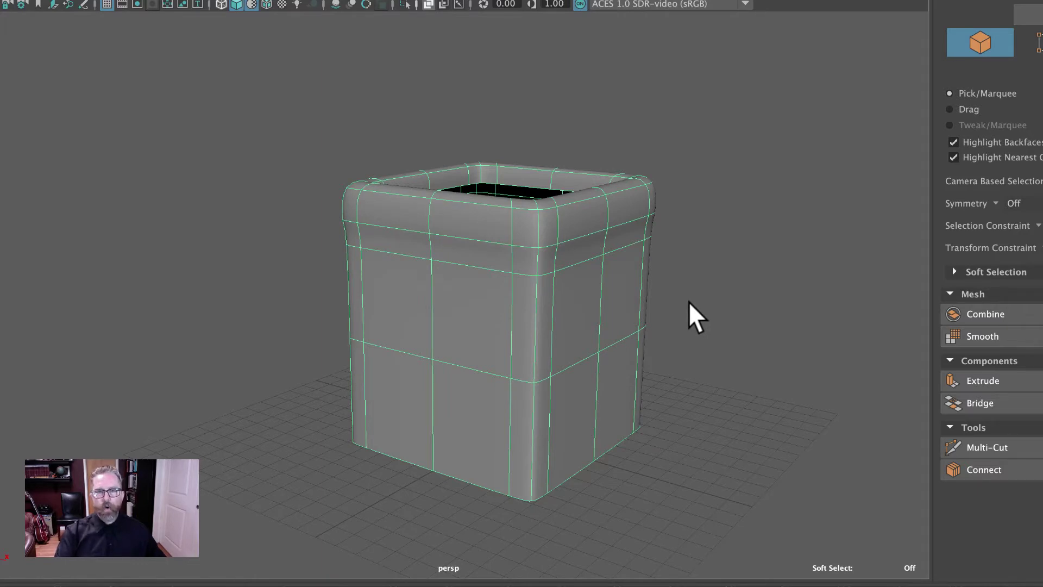
pyautogui.keyDown('alt'); pyautogui.moveTo(661, 309); pyautogui.dragTo(442, 311); pyautogui.keyUp('alt')
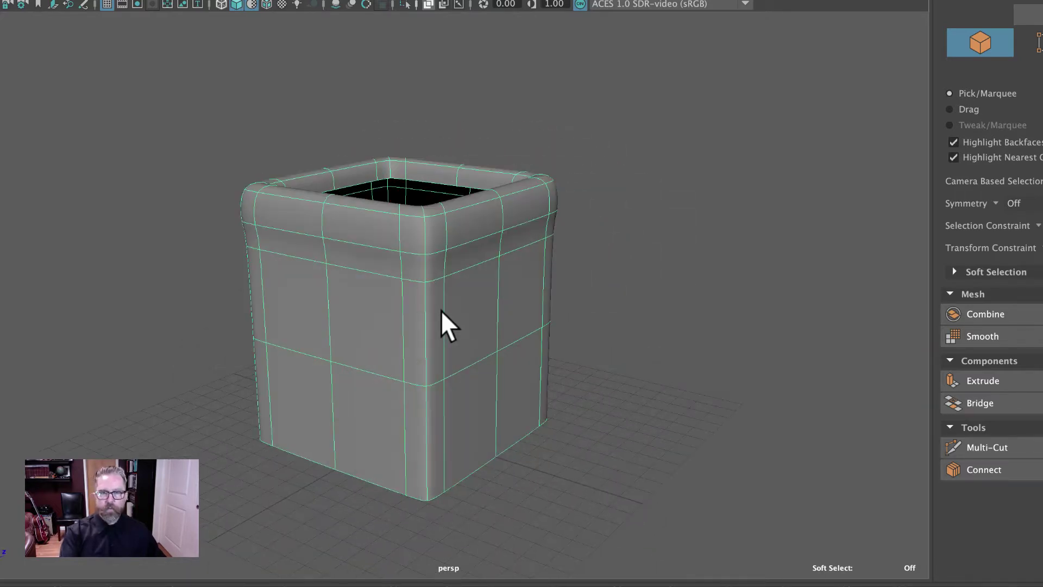
pyautogui.keyDown('alt'); pyautogui.moveTo(441, 310); pyautogui.dragTo(850, 372, button='right'); pyautogui.keyUp('alt')
pyautogui.keyDown('alt'); pyautogui.moveTo(850, 371); pyautogui.dragTo(766, 402); pyautogui.keyUp('alt')
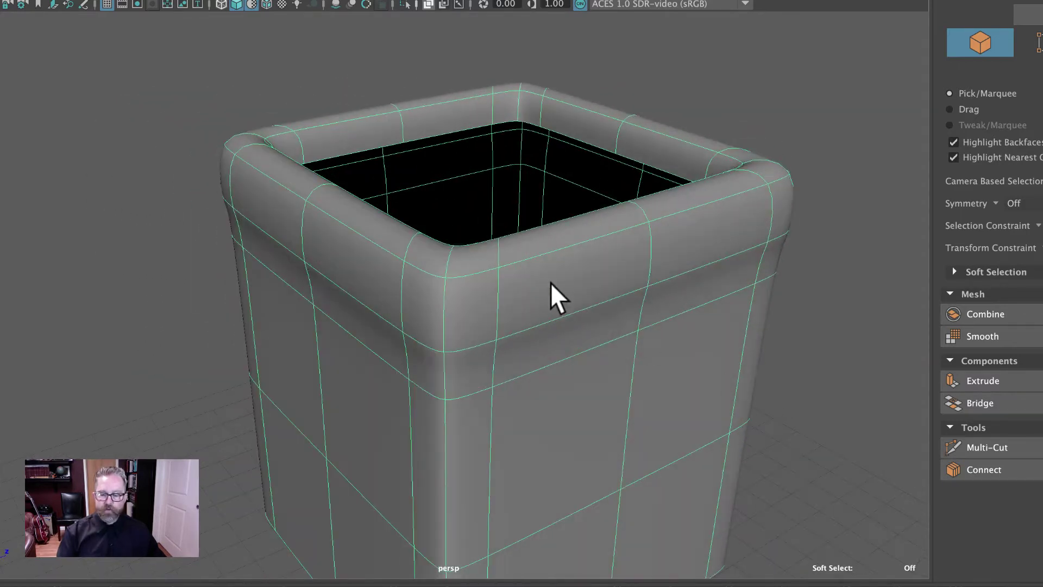
pyautogui.press('1')
pyautogui.press('3')
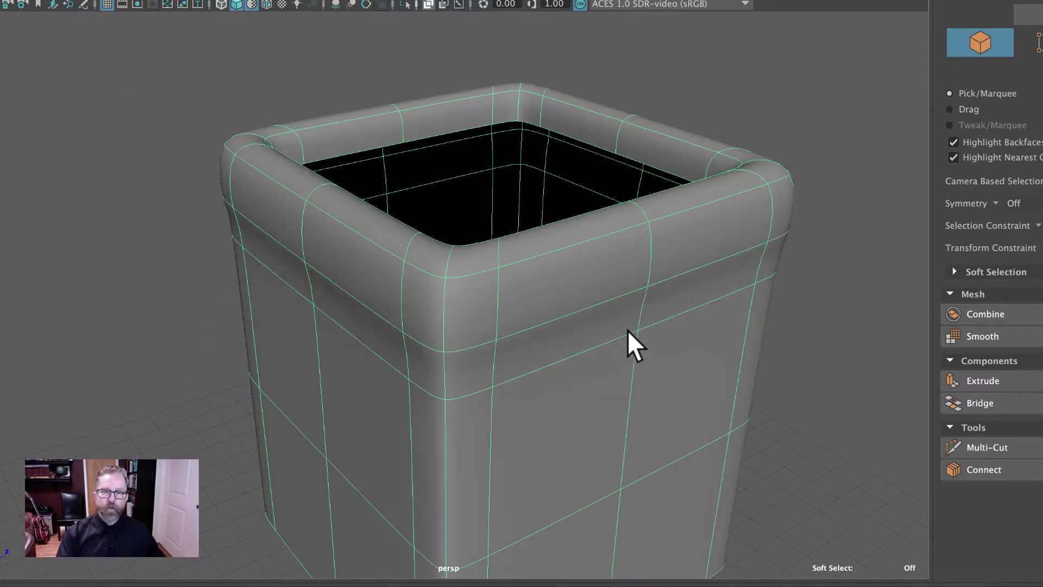
pyautogui.keyDown('alt'); pyautogui.moveTo(628, 330); pyautogui.dragTo(625, 324); pyautogui.keyUp('alt')
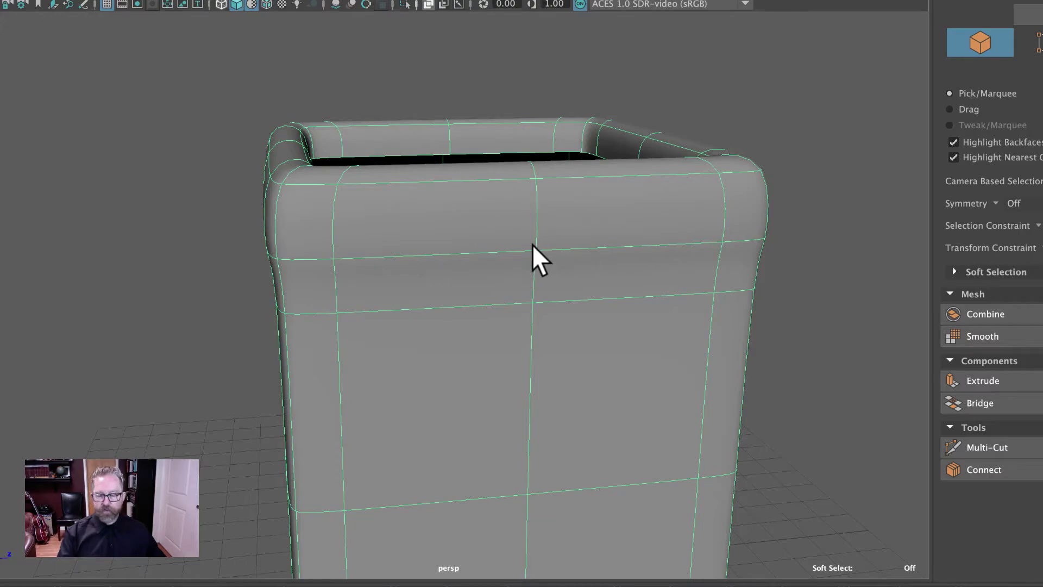
pyautogui.press('1')
pyautogui.keyDown('alt'); pyautogui.moveTo(480, 256); pyautogui.dragTo(598, 253); pyautogui.keyUp('alt')
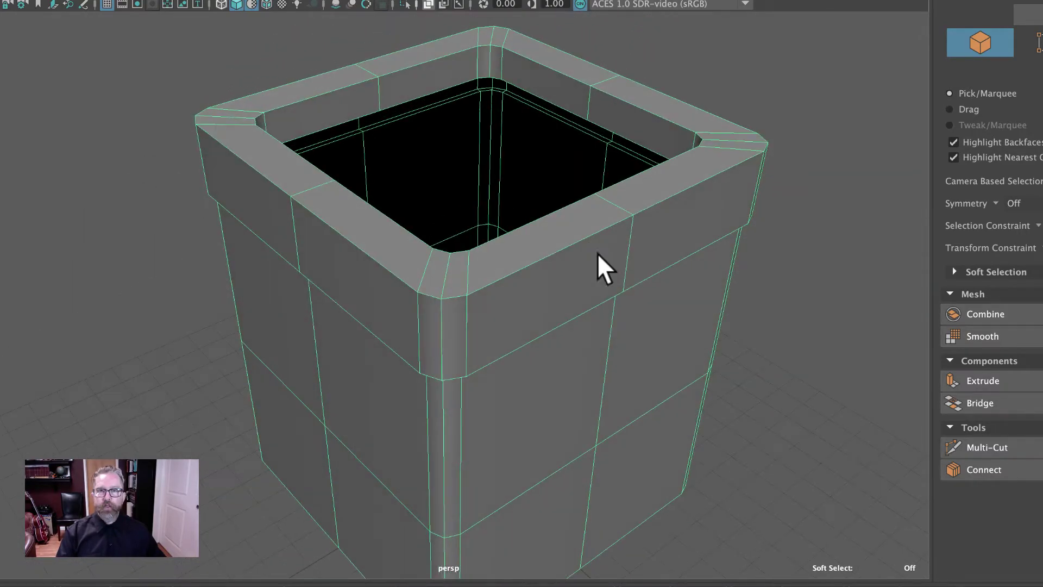
pyautogui.keyDown('alt'); pyautogui.moveTo(598, 253); pyautogui.dragTo(659, 285, button='middle'); pyautogui.keyUp('alt')
pyautogui.keyDown('alt'); pyautogui.moveTo(660, 284); pyautogui.dragTo(478, 276, button='right'); pyautogui.keyUp('alt')
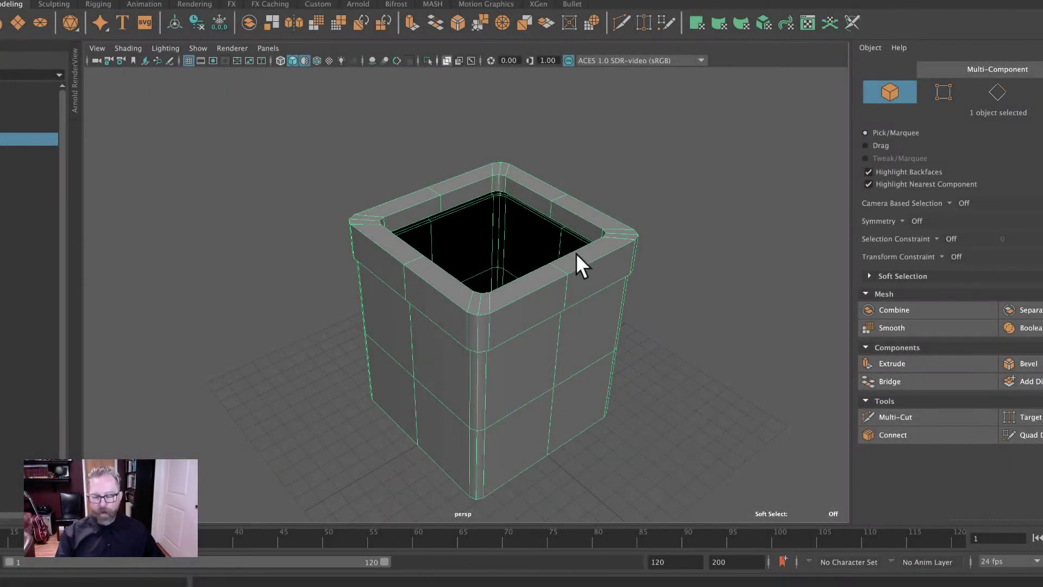
pyautogui.keyDown('alt'); pyautogui.moveTo(547, 252); pyautogui.dragTo(554, 261); pyautogui.keyUp('alt')
pyautogui.keyDown('alt'); pyautogui.moveTo(570, 279); pyautogui.dragTo(625, 282, button='right'); pyautogui.keyUp('alt')
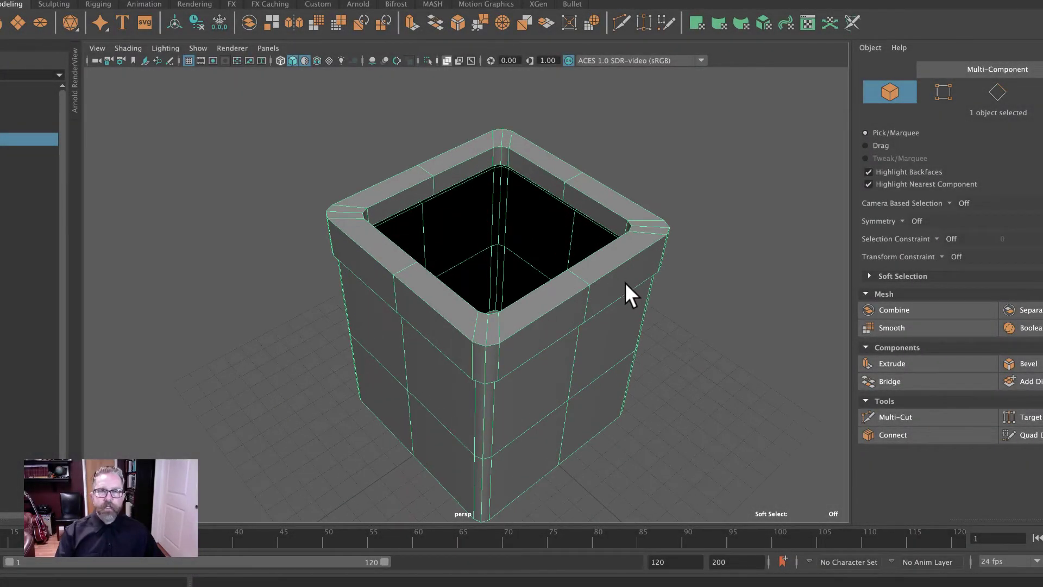
pyautogui.keyDown('alt'); pyautogui.moveTo(625, 283); pyautogui.dragTo(583, 280); pyautogui.keyUp('alt')
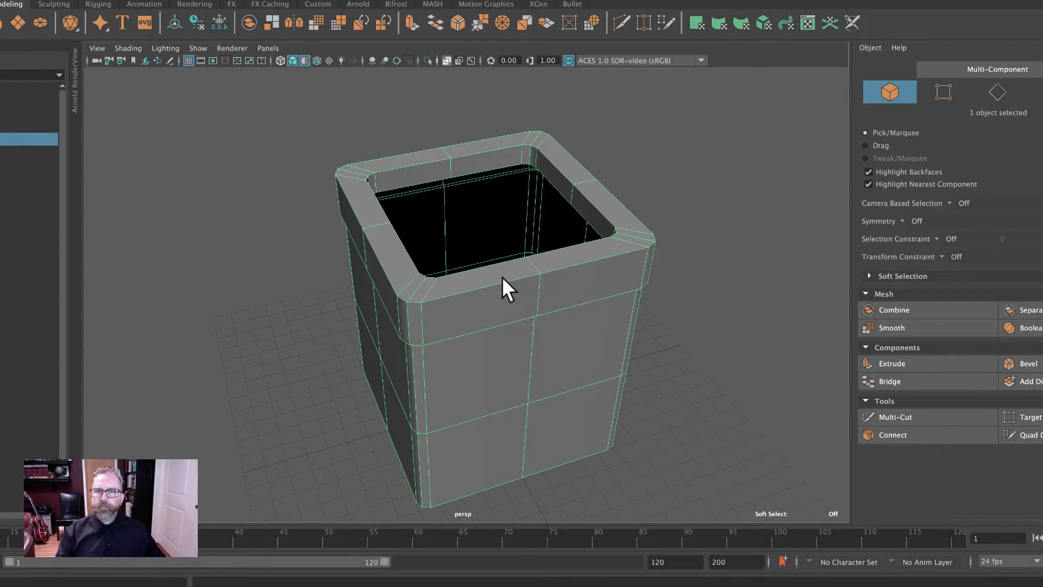
# - Create a polygon cylinder and move it straight up to the box opening, at Translate Y 14.68
pyautogui.keyDown('alt'); pyautogui.moveTo(503, 278); pyautogui.dragTo(504, 283); pyautogui.keyUp('alt')
pyautogui.keyDown('alt'); pyautogui.moveTo(504, 282); pyautogui.dragTo(539, 308, button='middle'); pyautogui.keyUp('alt')
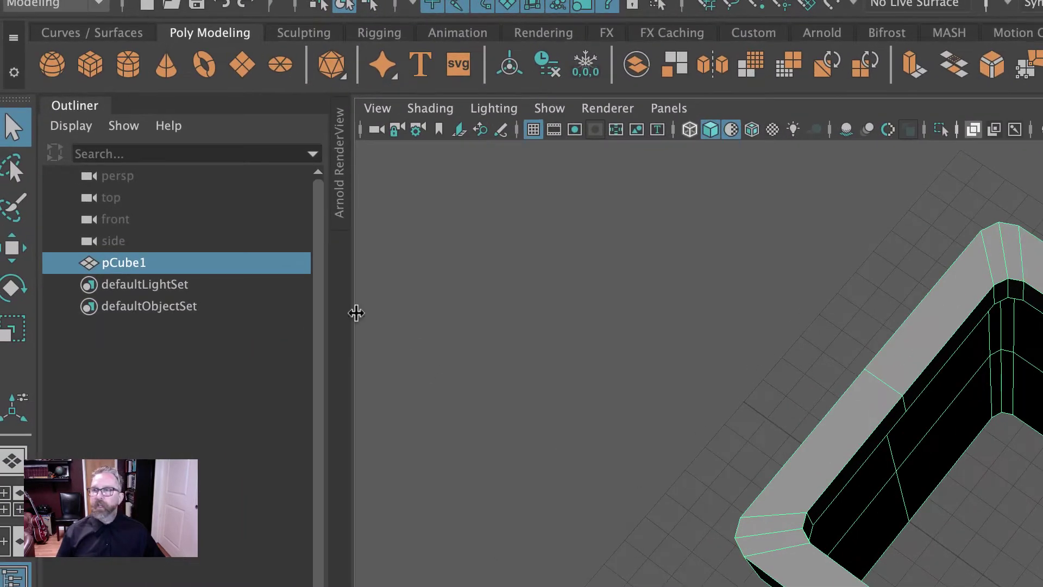
pyautogui.click(124, 61)
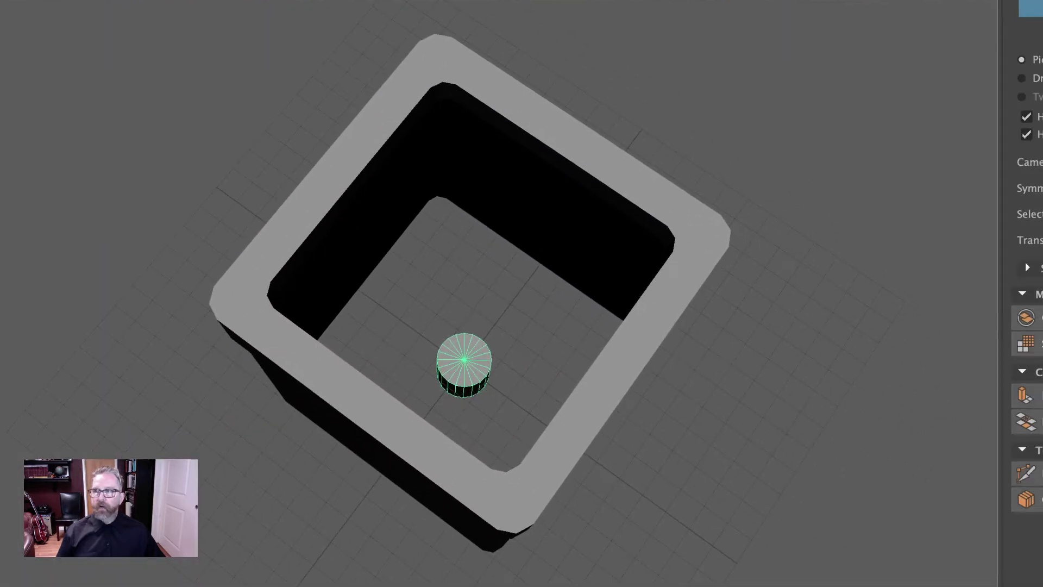
pyautogui.press('w')
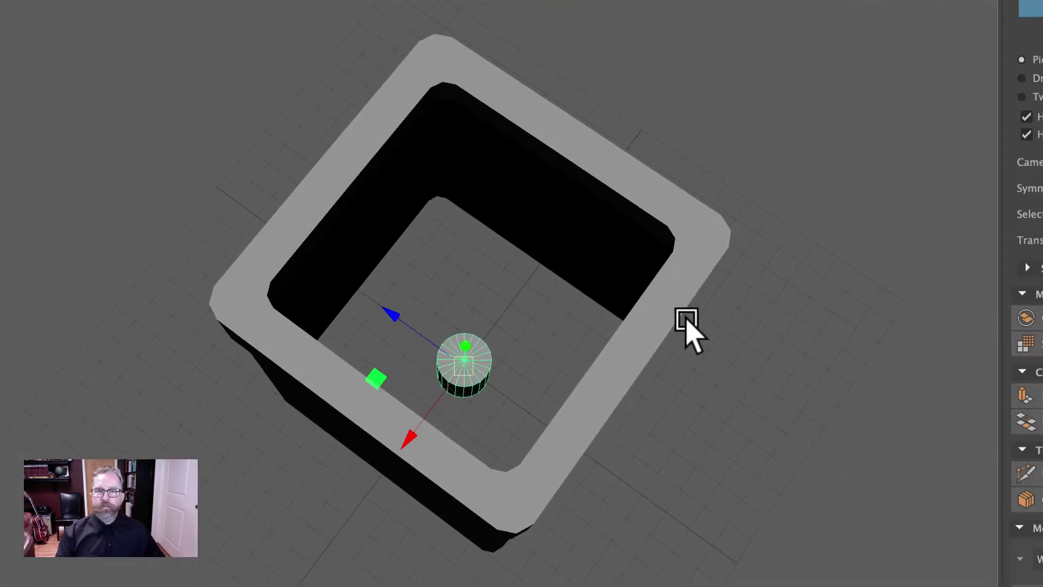
pyautogui.keyDown('alt'); pyautogui.moveTo(686, 326); pyautogui.dragTo(521, 384); pyautogui.keyUp('alt')
pyautogui.moveTo(465, 426); pyautogui.dragTo(498, 5)
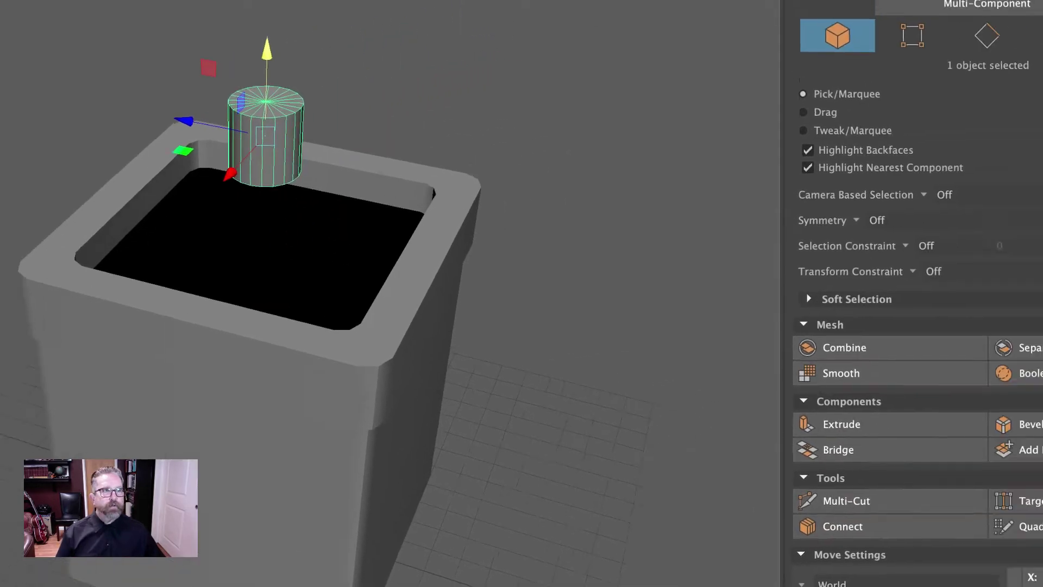
# - Set the cylinder's Subdivisions Axis to 16
pyautogui.click(1035, 60)
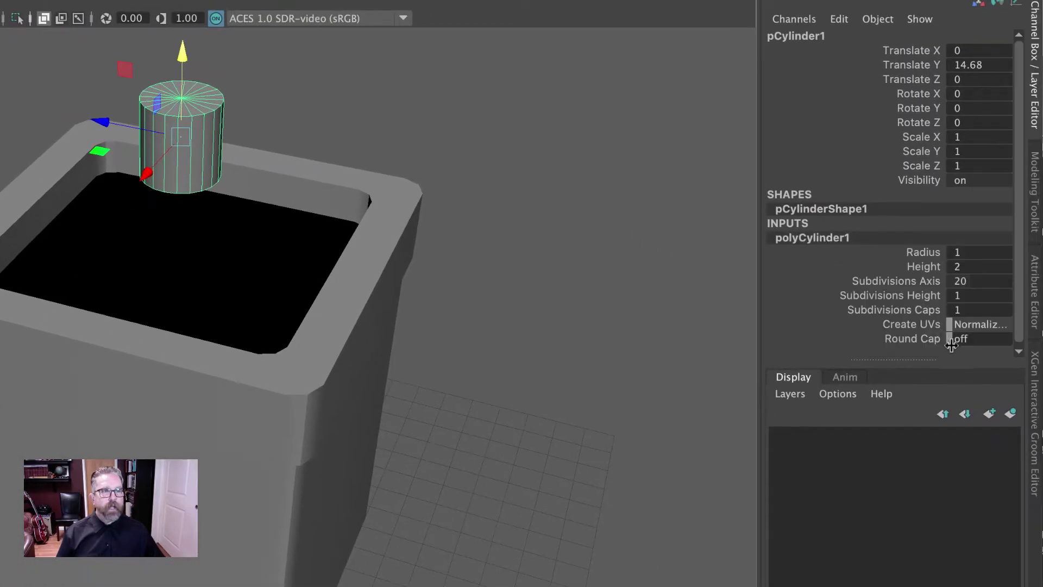
pyautogui.click(981, 281)
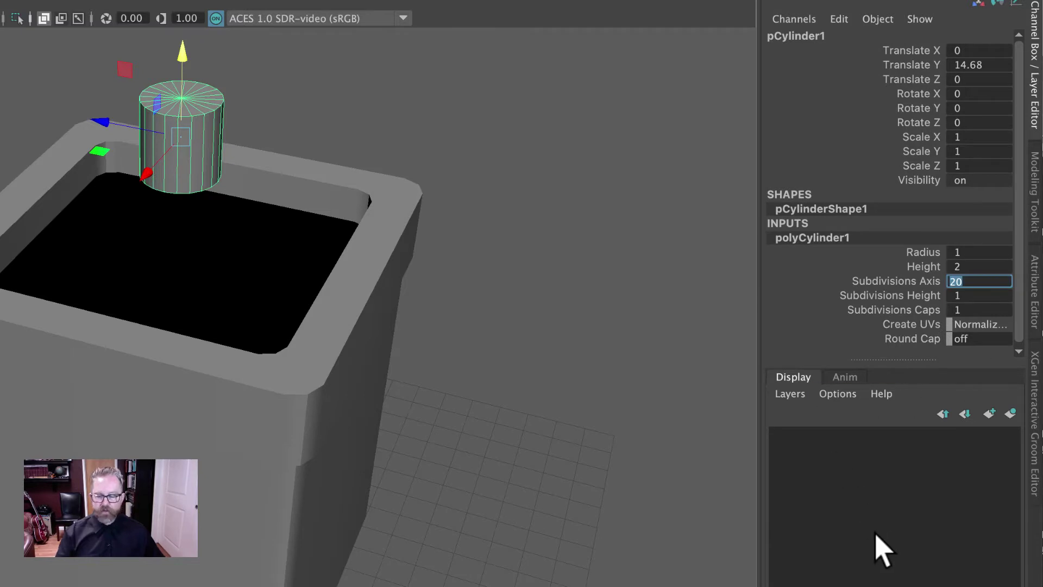
pyautogui.write('16')
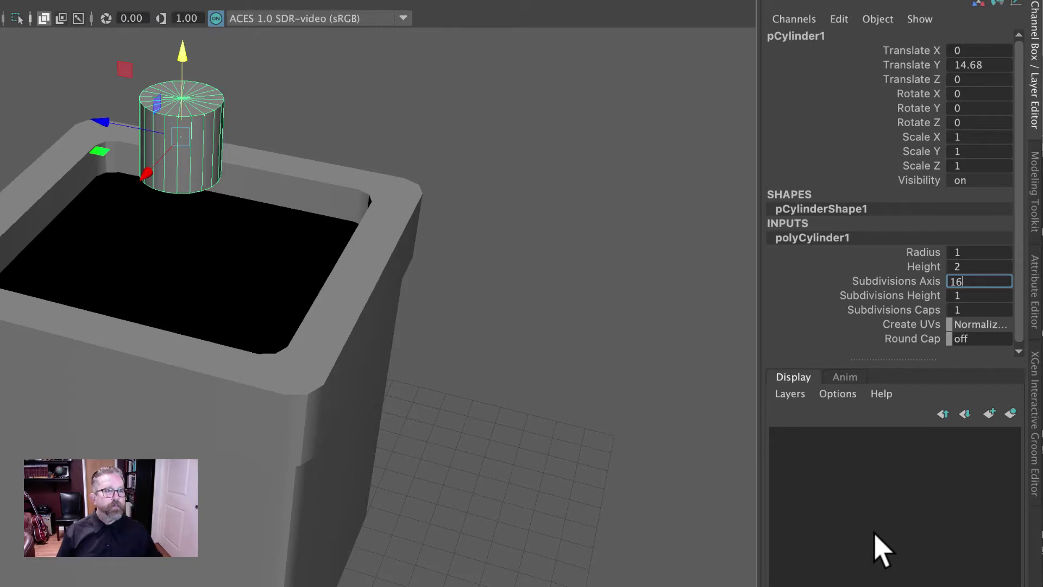
pyautogui.press('Return')
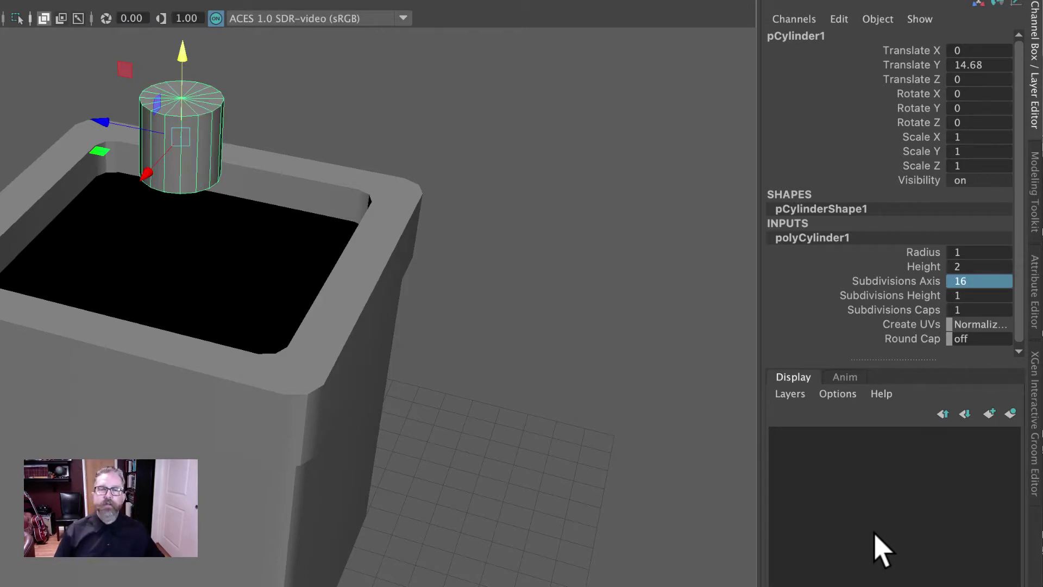
# - Scale the cylinder up uniformly and raise it clear above the box opening, at Translate Y 15.86
pyautogui.press('r')
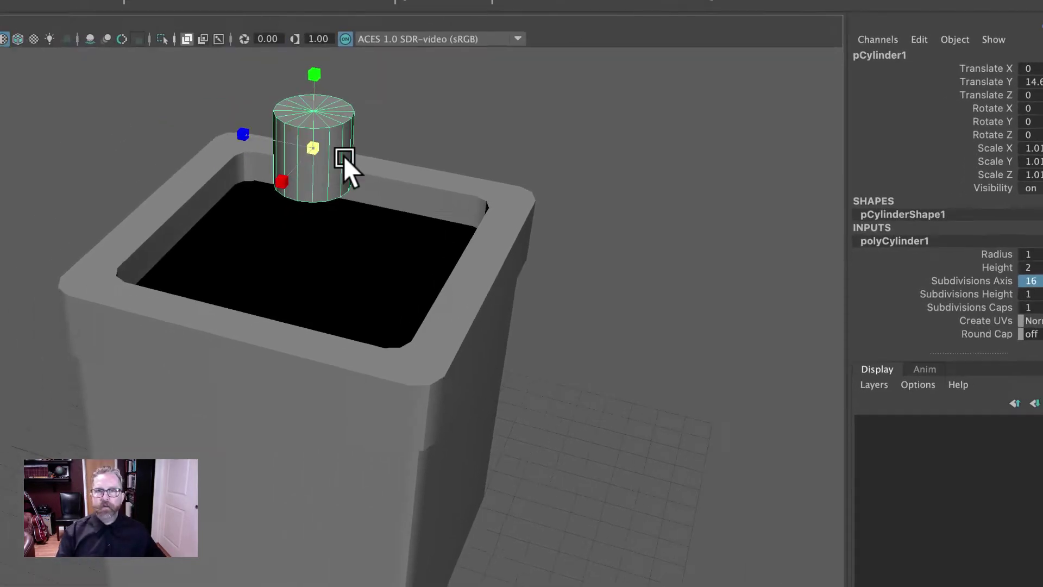
pyautogui.moveTo(230, 164); pyautogui.dragTo(307, 183, button='middle')
pyautogui.keyDown('alt'); pyautogui.moveTo(776, 214); pyautogui.dragTo(800, 293, button='middle'); pyautogui.keyUp('alt')
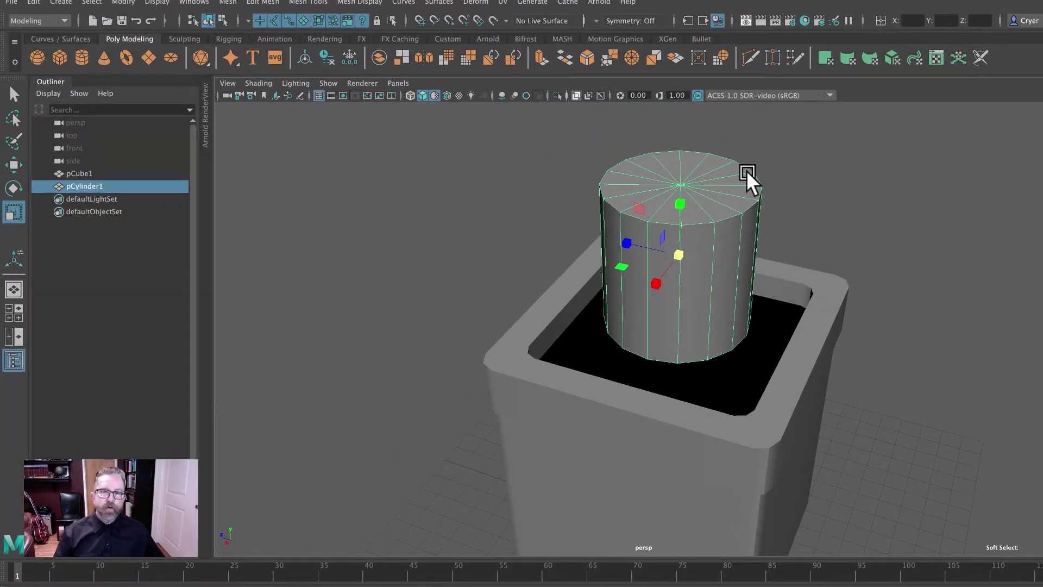
pyautogui.keyDown('alt'); pyautogui.moveTo(766, 192); pyautogui.dragTo(774, 239); pyautogui.keyUp('alt')
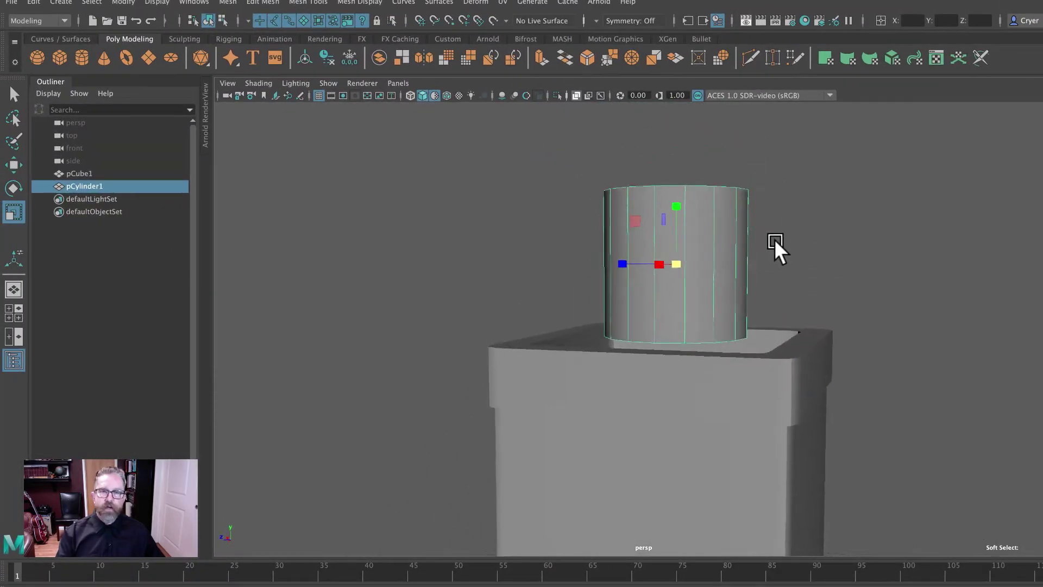
pyautogui.click(13, 165)
pyautogui.moveTo(673, 196); pyautogui.dragTo(721, 173)
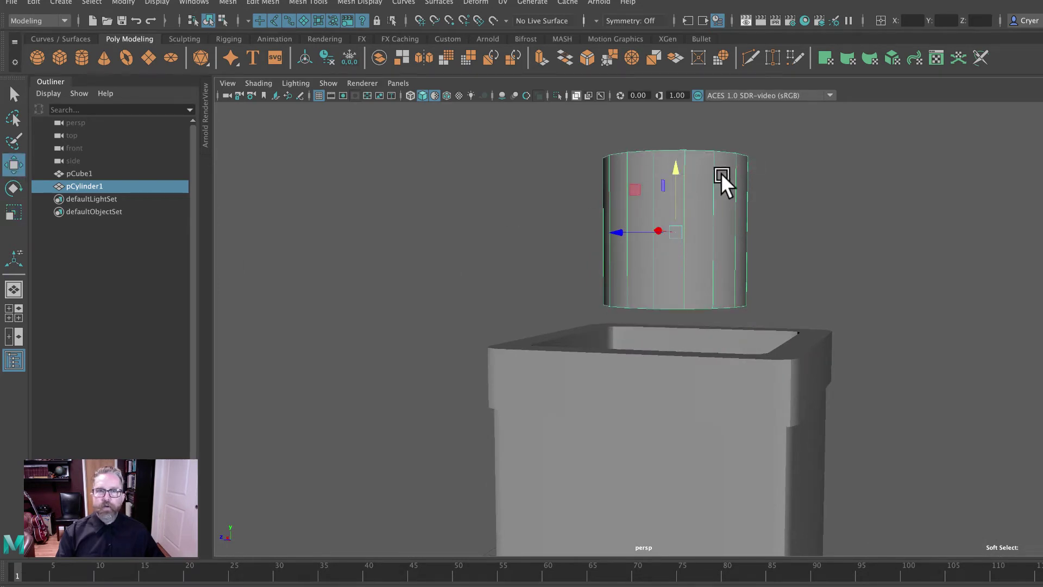
# - Switch the cylinder to face mode and select its side faces
pyautogui.rightClick(722, 173)
pyautogui.click(557, 216)
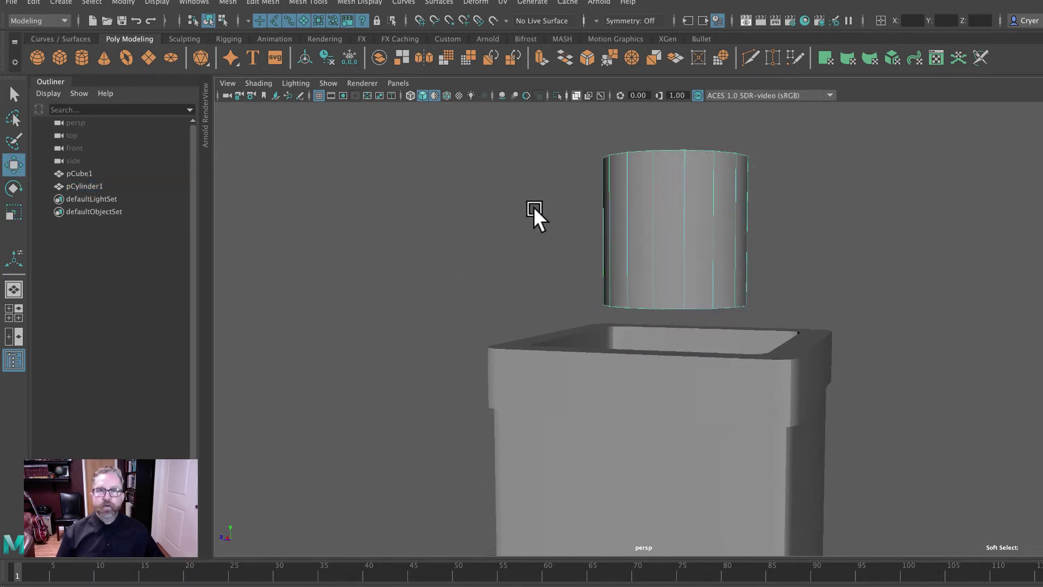
pyautogui.moveTo(533, 206); pyautogui.dragTo(879, 234)
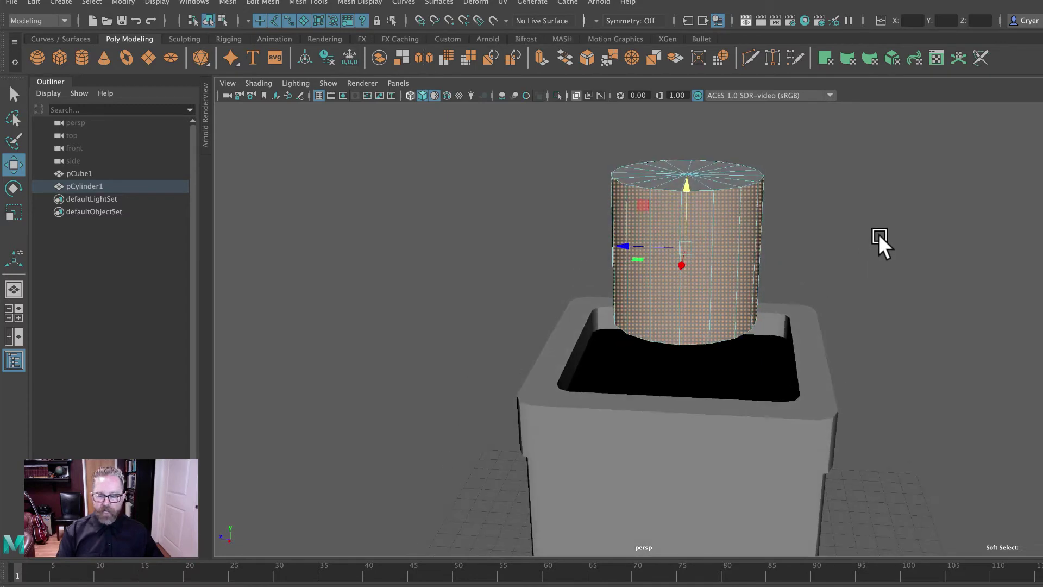
# - Try deleting only the cylinder's top cap faces and undo the deletion
pyautogui.moveTo(543, 126); pyautogui.dragTo(905, 387)
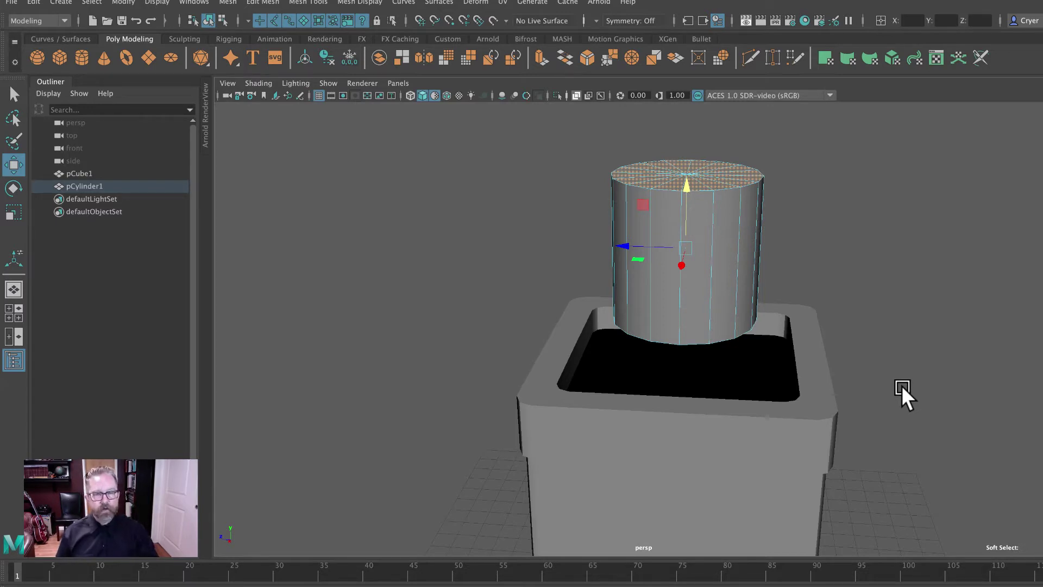
pyautogui.press('Delete')
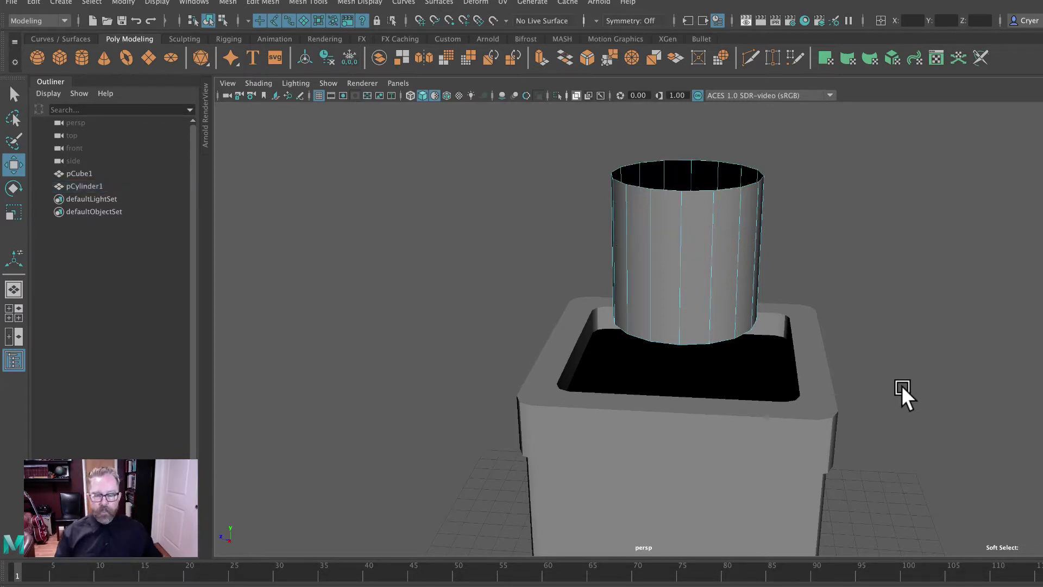
pyautogui.moveTo(924, 396)
pyautogui.keyDown('alt'); pyautogui.mouseDown()
pyautogui.moveTo(915, 354)
pyautogui.moveTo(923, 379)
pyautogui.mouseUp(); pyautogui.keyUp('alt')
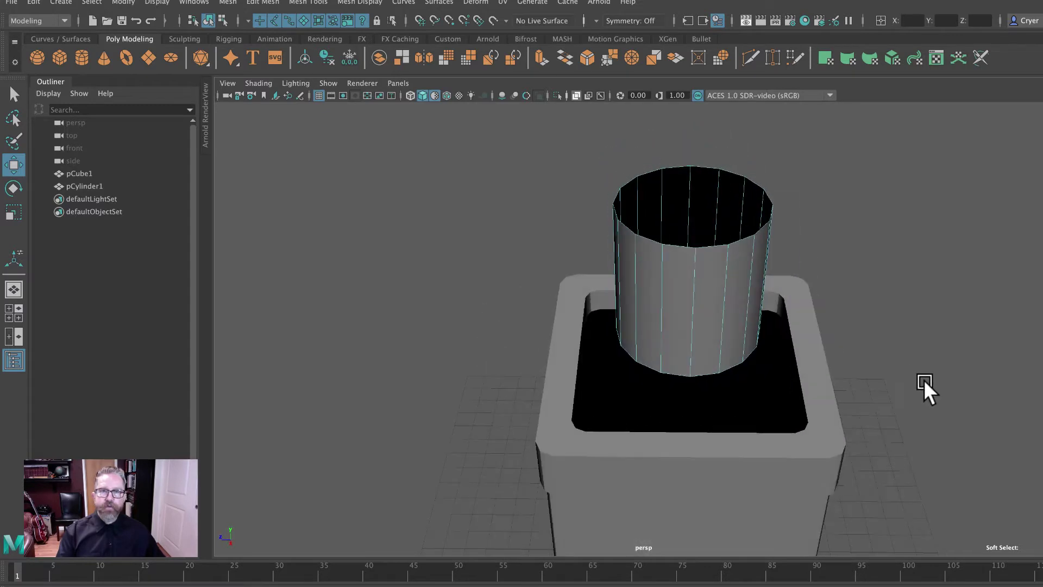
pyautogui.hotkey('ctrl', 'z')
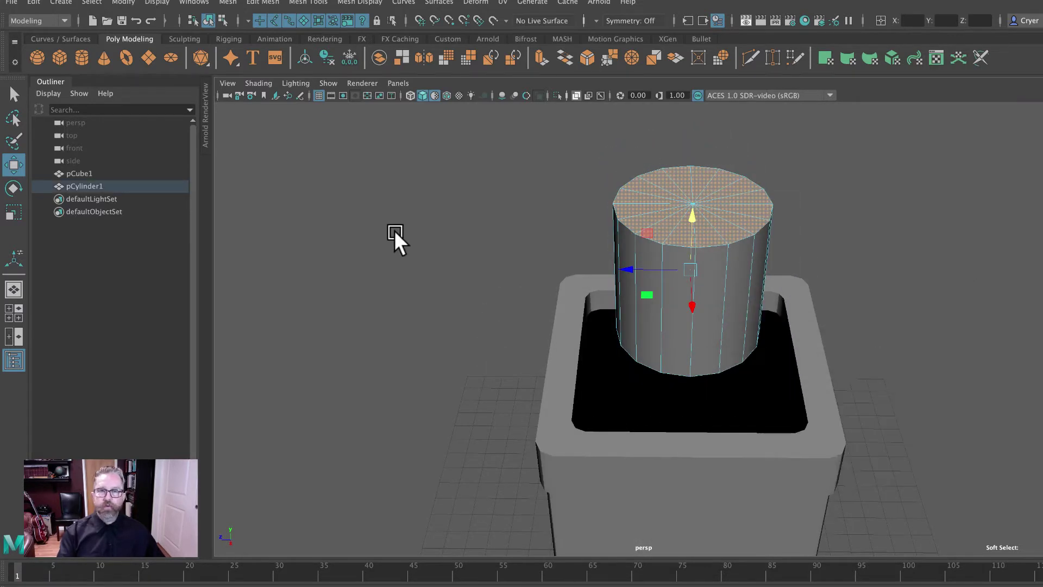
# - Select the top and bottom cap faces through the cylinder's centre in the top view, delete them, and return to object mode
pyautogui.press('space')
pyautogui.press('space')
pyautogui.click(360, 253)
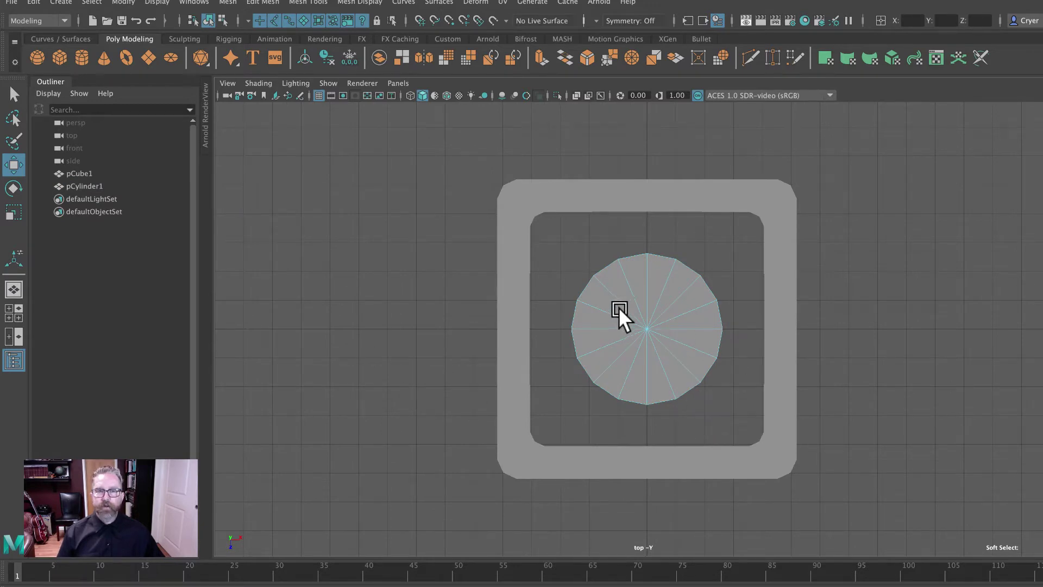
pyautogui.moveTo(663, 339); pyautogui.dragTo(666, 344)
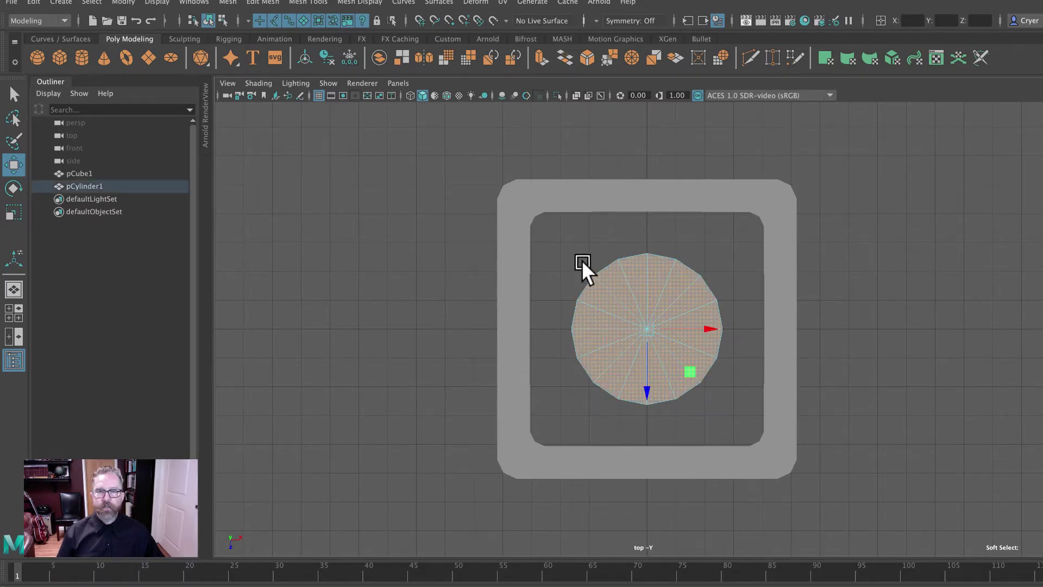
pyautogui.press('space')
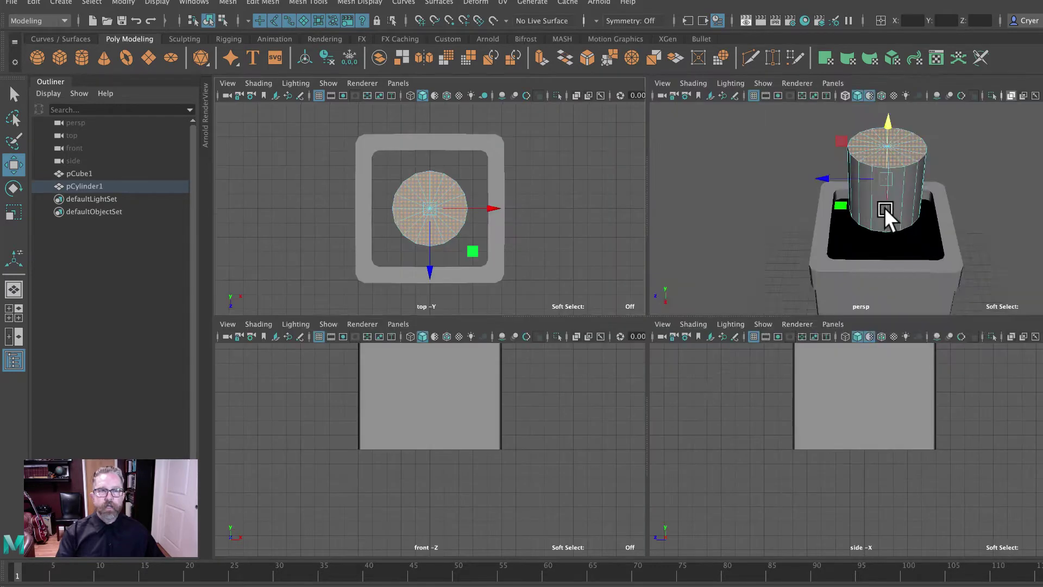
pyautogui.press('space')
pyautogui.keyDown('alt'); pyautogui.moveTo(891, 243); pyautogui.dragTo(872, 263); pyautogui.keyUp('alt')
pyautogui.press('Delete')
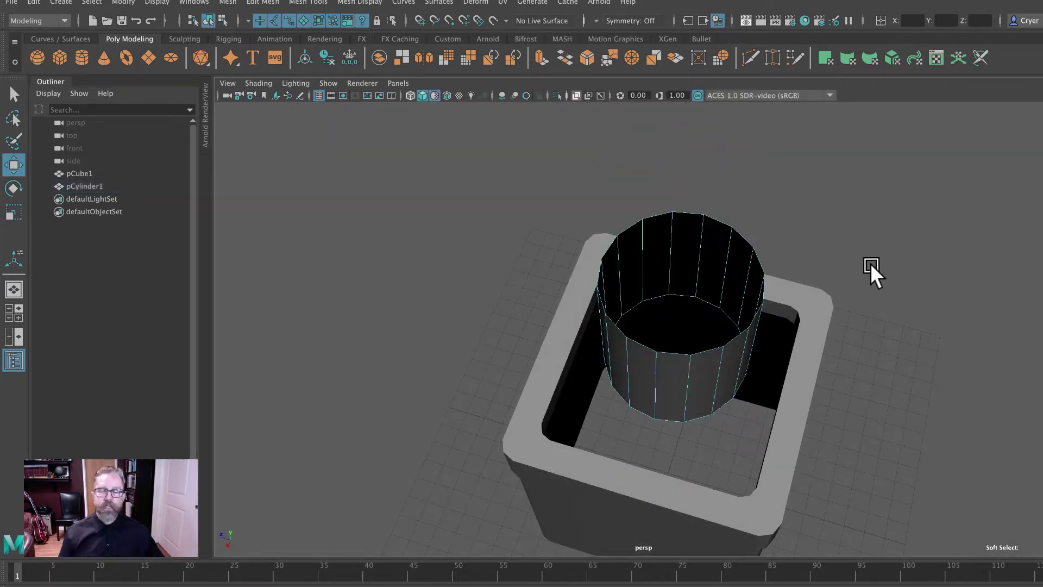
pyautogui.moveTo(687, 251); pyautogui.dragTo(904, 247, button='right')
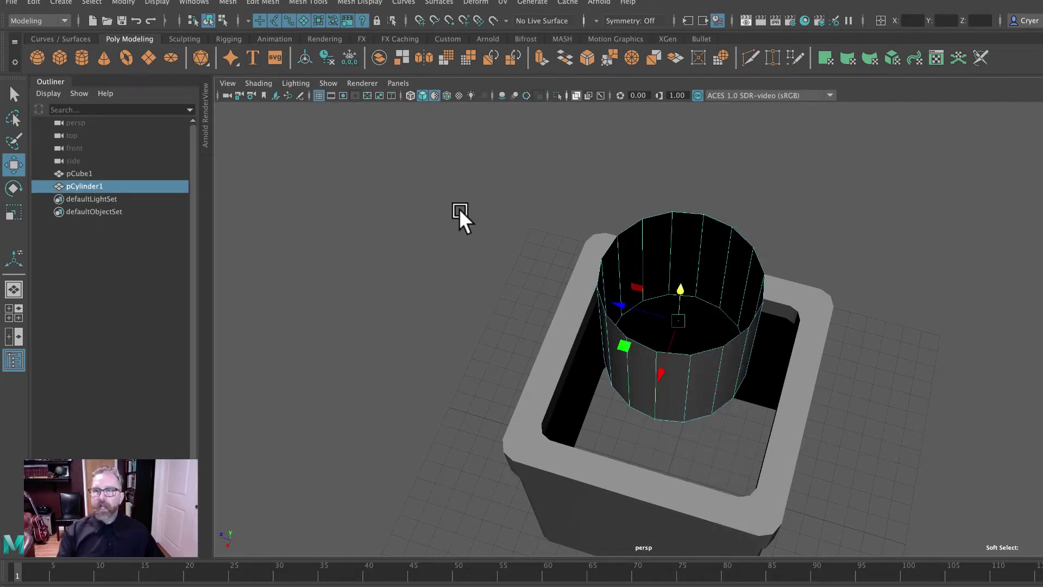
# - In the top view, scale the open cylinder up uniformly to about 3.72 so it nearly fills the box opening
pyautogui.press('space')
pyautogui.press('space')
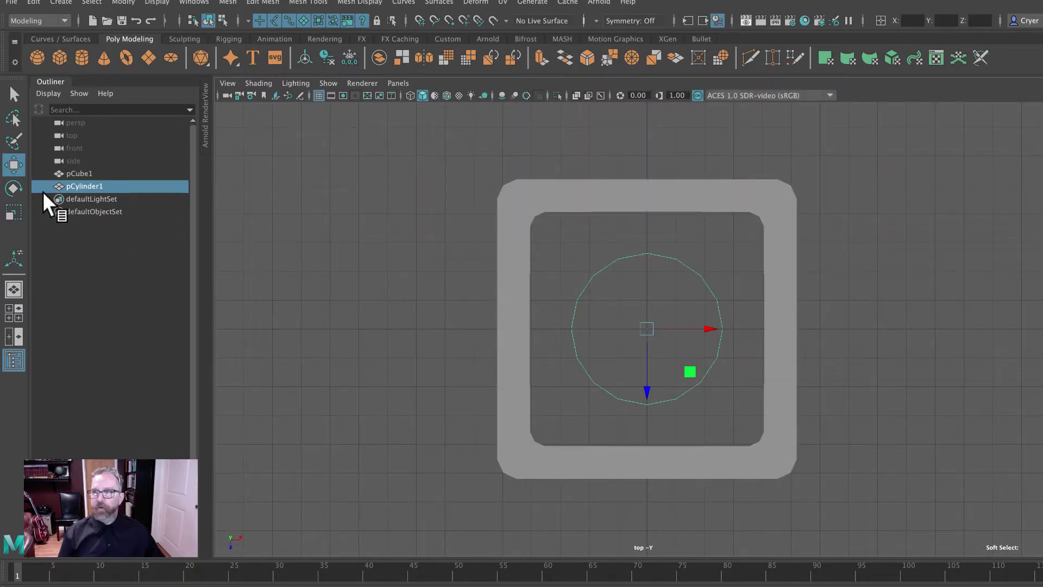
pyautogui.press('r')
pyautogui.moveTo(636, 329); pyautogui.dragTo(700, 345)
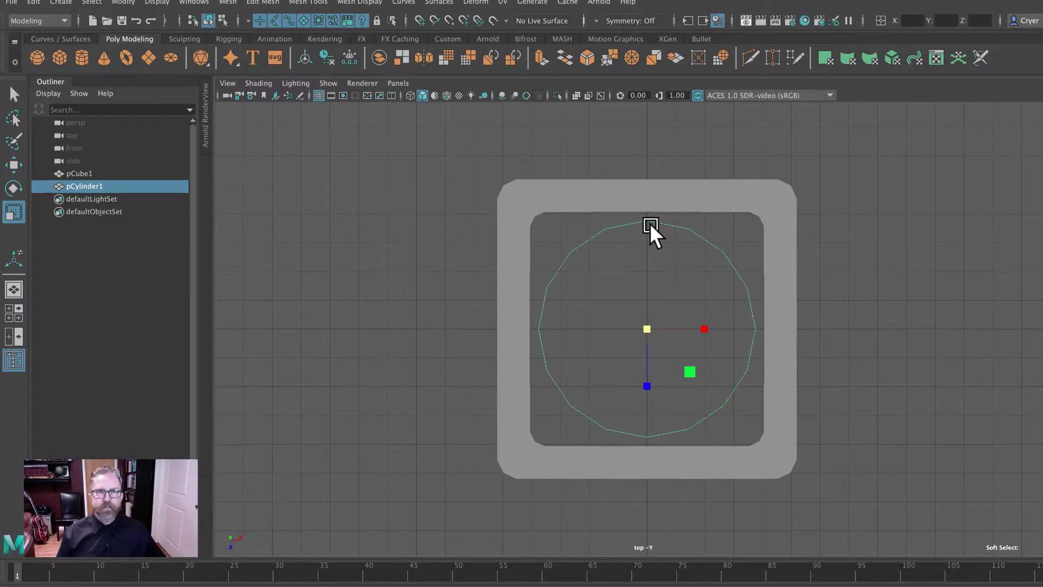
pyautogui.moveTo(648, 327)
pyautogui.mouseDown()
pyautogui.moveTo(660, 328)
pyautogui.moveTo(647, 329)
pyautogui.mouseUp()
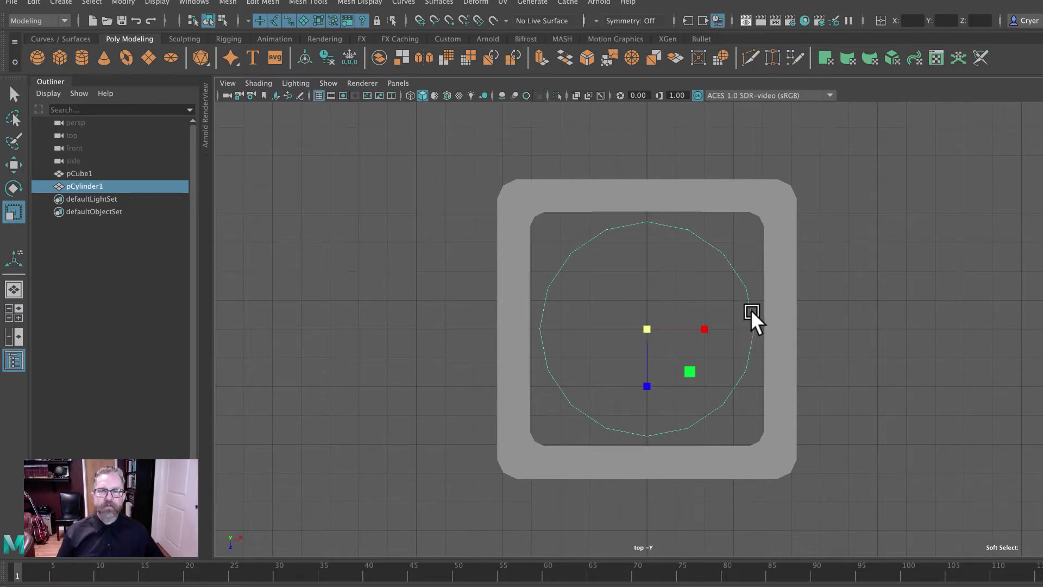
# - Set the cylinder's Scale X, Y and Z to 3.75
pyautogui.hotkey('ctrl', 'a')
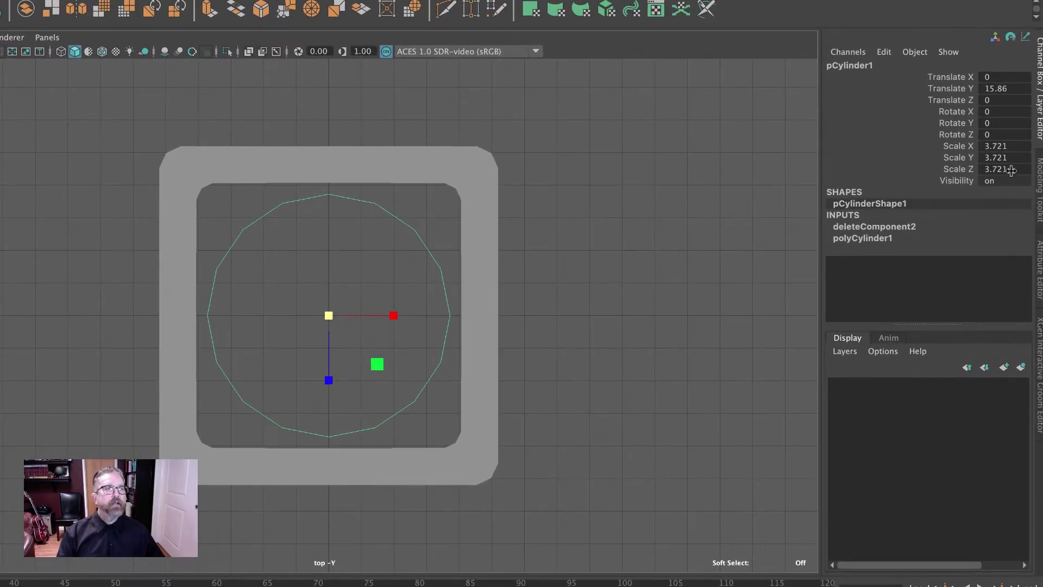
pyautogui.moveTo(1013, 169); pyautogui.dragTo(994, 148)
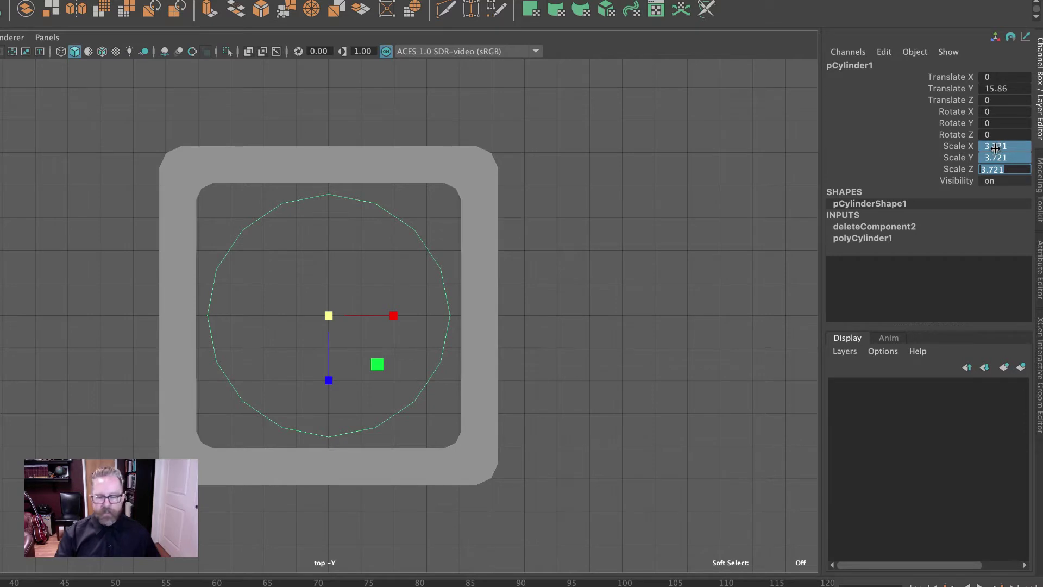
pyautogui.write('3.75')
pyautogui.press('Return')
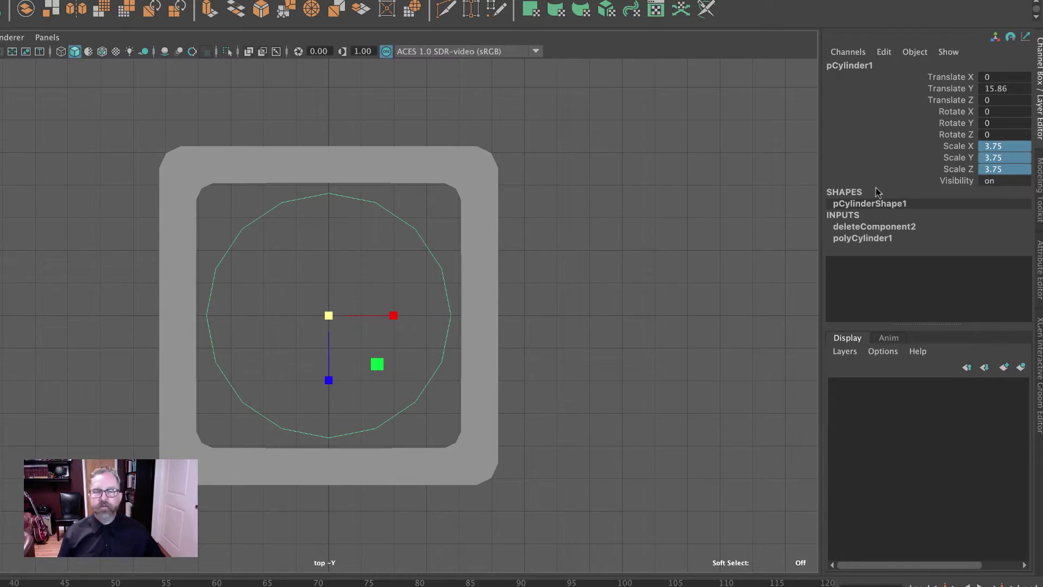
# - Return to the perspective view and move the cylinder straight down into the box, below the rim's top
pyautogui.press('space')
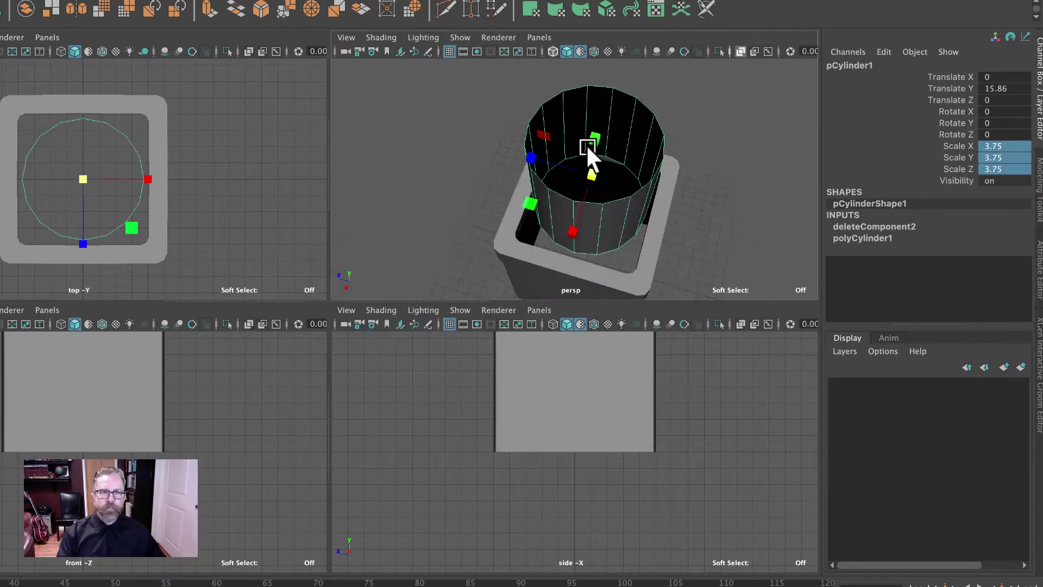
pyautogui.press('space')
pyautogui.keyDown('alt'); pyautogui.moveTo(582, 260); pyautogui.dragTo(641, 266); pyautogui.keyUp('alt')
pyautogui.press('w')
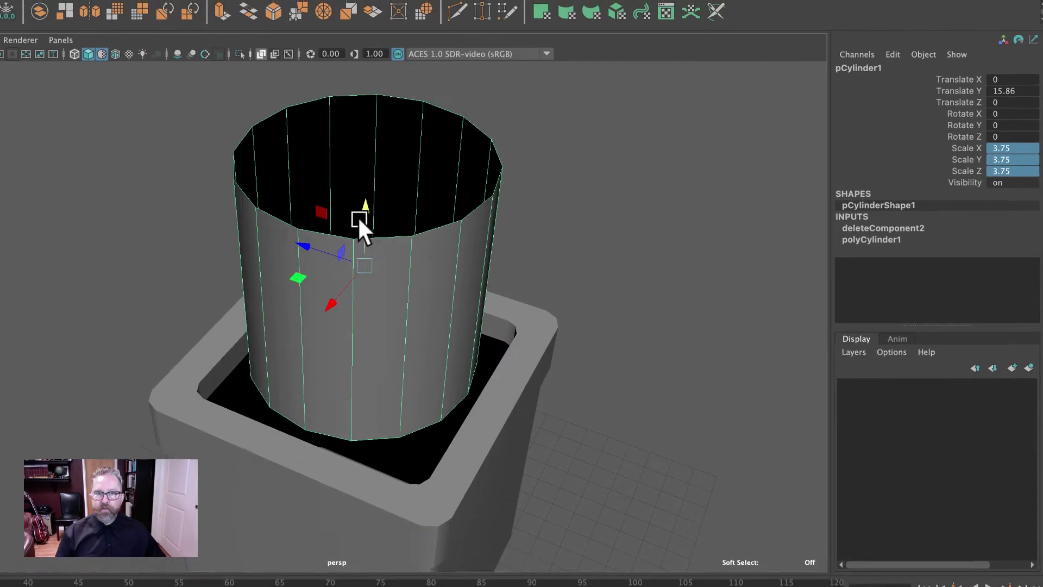
pyautogui.moveTo(353, 215); pyautogui.dragTo(389, 408)
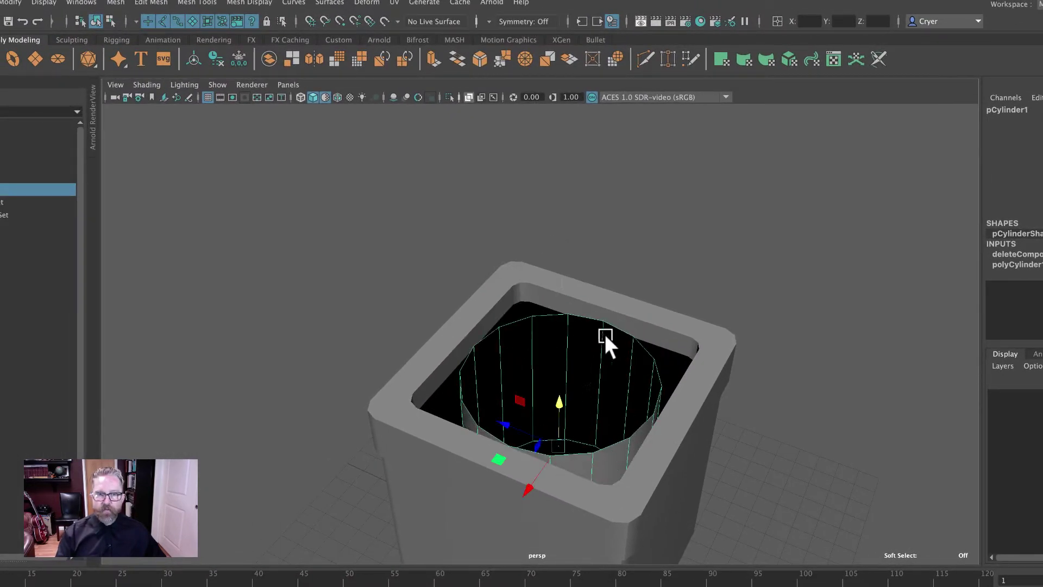
# - Examine the cylinder's fit against the box's inner rim, and raise the cylinder partly above the opening again
pyautogui.keyDown('alt'); pyautogui.moveTo(605, 340); pyautogui.dragTo(882, 355); pyautogui.keyUp('alt')
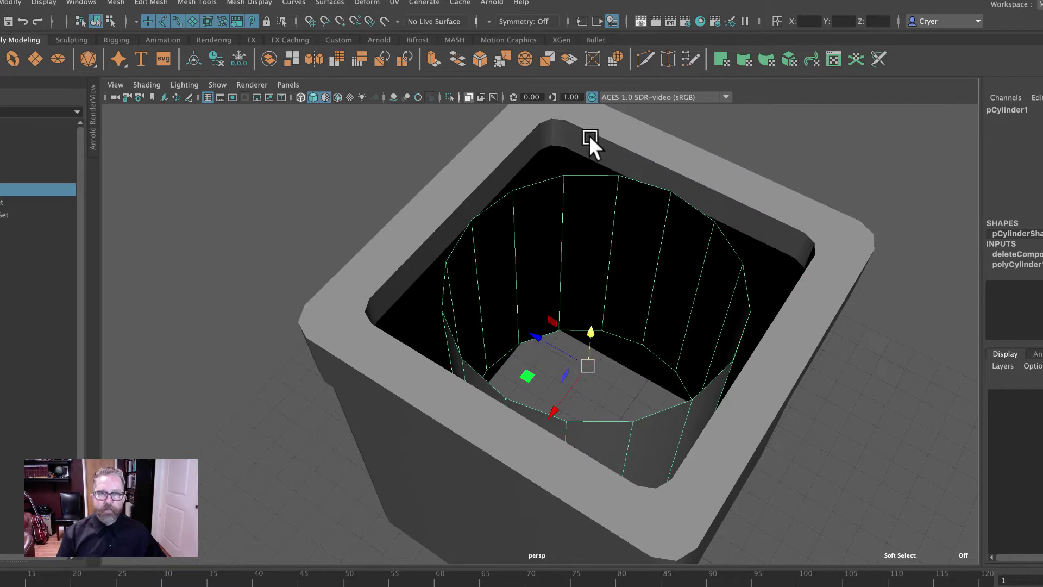
pyautogui.click(580, 155)
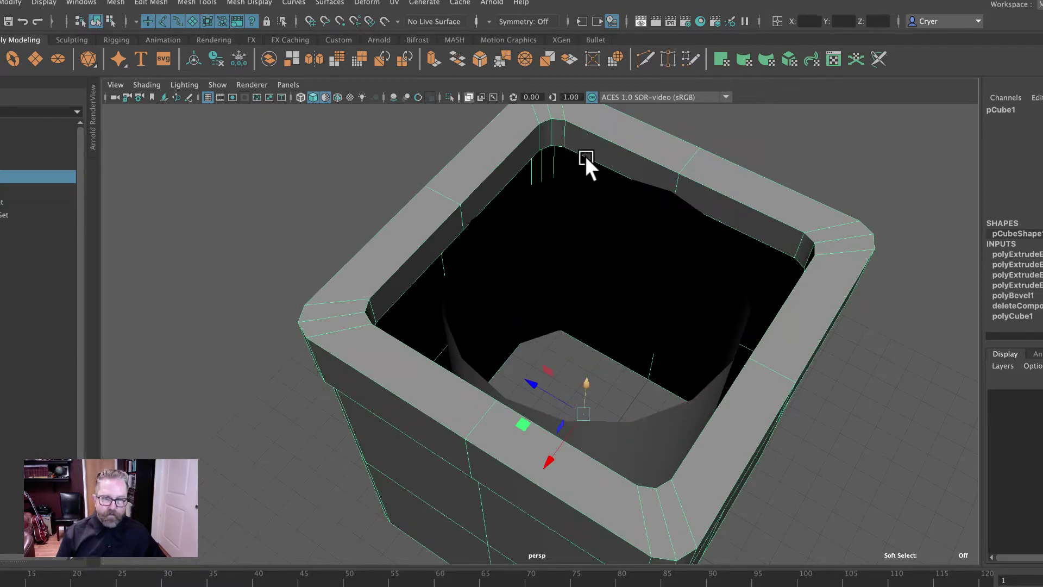
pyautogui.click(572, 210)
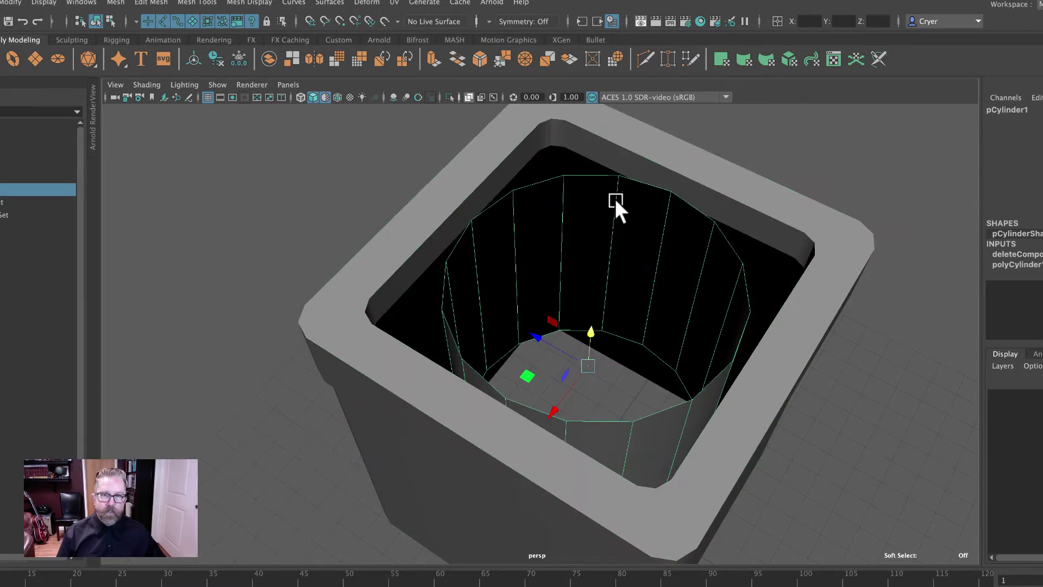
pyautogui.keyDown('alt'); pyautogui.moveTo(875, 316); pyautogui.dragTo(673, 298, button='right'); pyautogui.keyUp('alt')
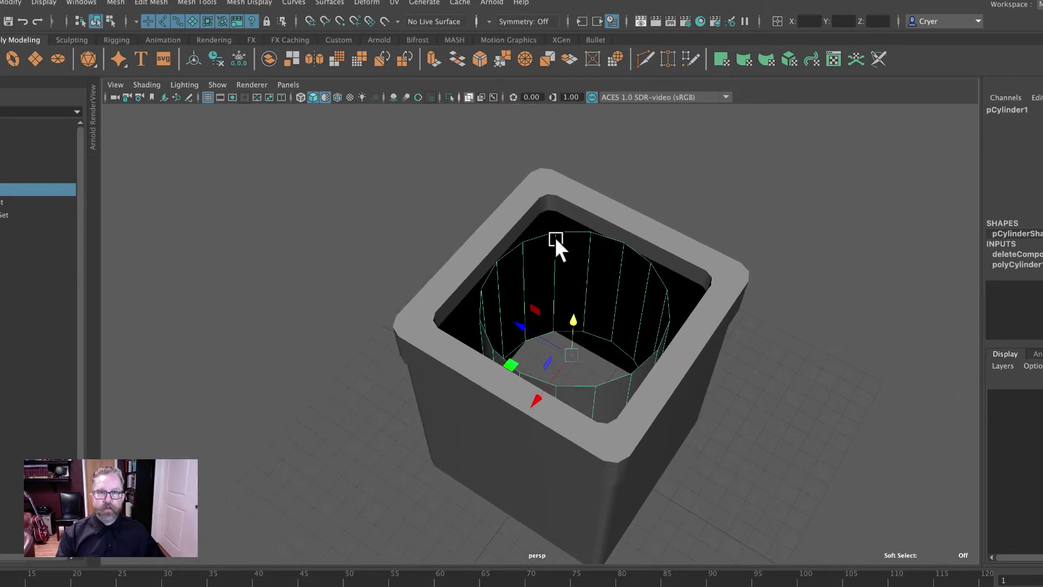
pyautogui.keyDown('alt'); pyautogui.moveTo(603, 295); pyautogui.dragTo(632, 276); pyautogui.keyUp('alt')
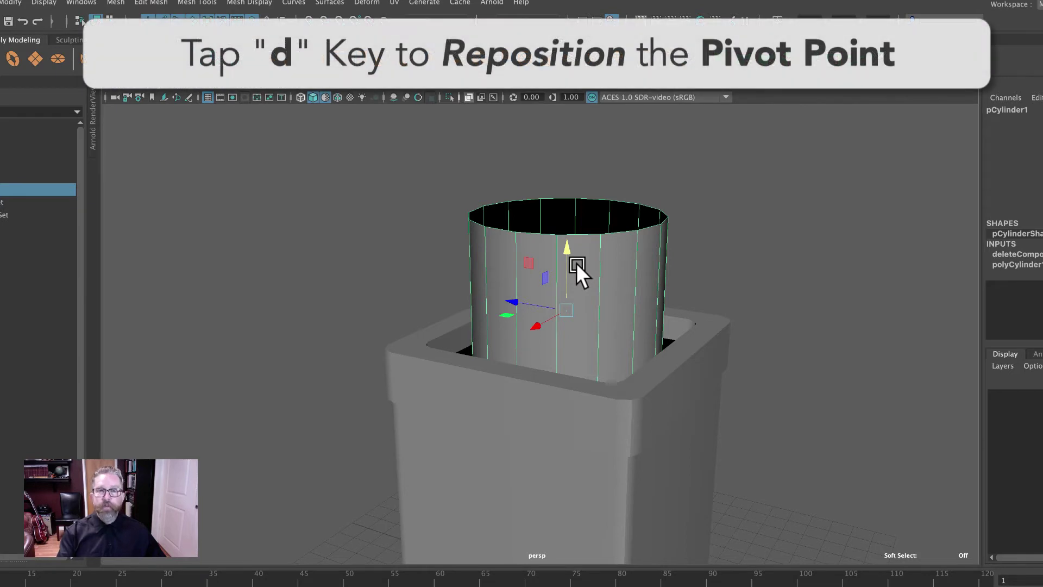
# - Move the cylinder's pivot straight up above its open end and check its height against the cylinder's rim from several angles
pyautogui.press('d')
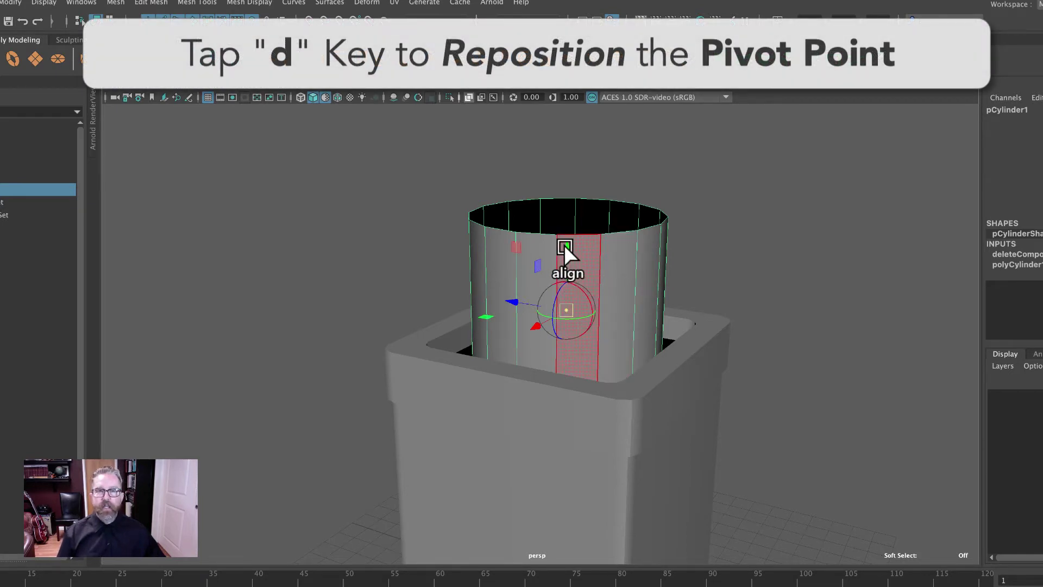
pyautogui.moveTo(564, 244); pyautogui.dragTo(572, 85, button='middle')
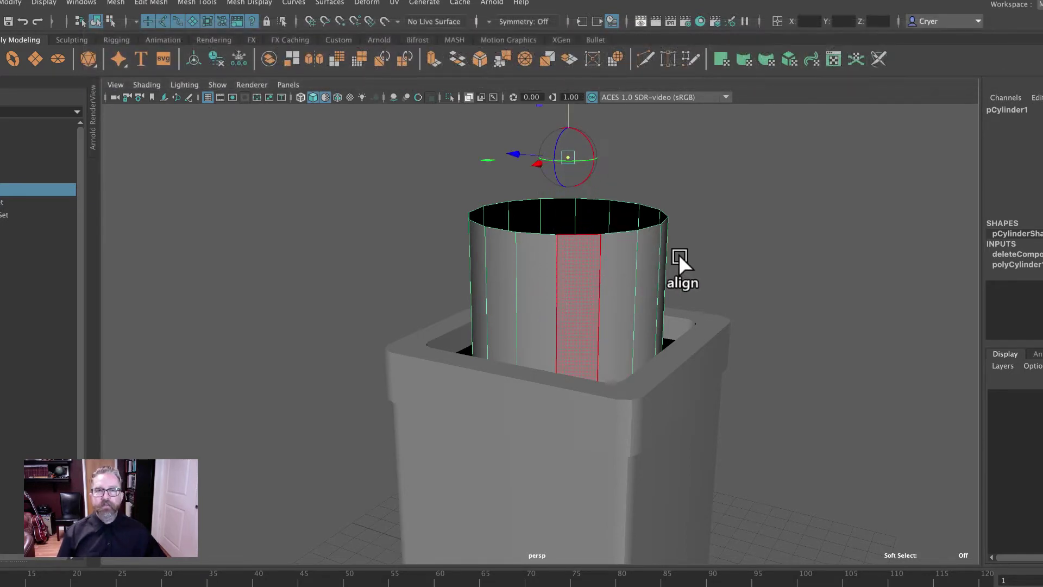
pyautogui.keyDown('alt'); pyautogui.moveTo(679, 254); pyautogui.dragTo(628, 368); pyautogui.keyUp('alt')
pyautogui.keyDown('alt'); pyautogui.moveTo(629, 368); pyautogui.dragTo(754, 363, button='right'); pyautogui.keyUp('alt')
pyautogui.keyDown('alt'); pyautogui.moveTo(755, 363); pyautogui.dragTo(784, 363); pyautogui.keyUp('alt')
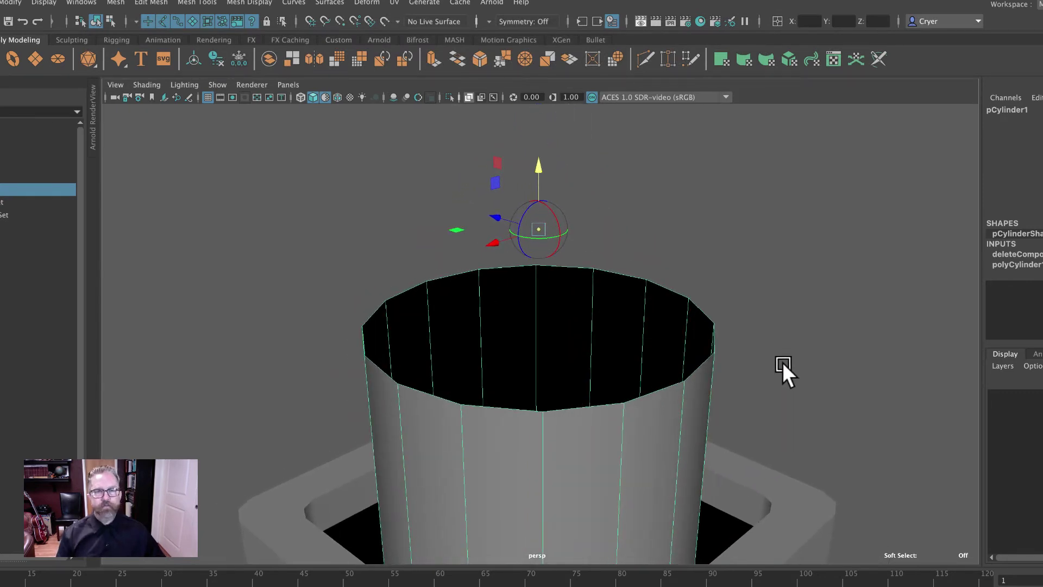
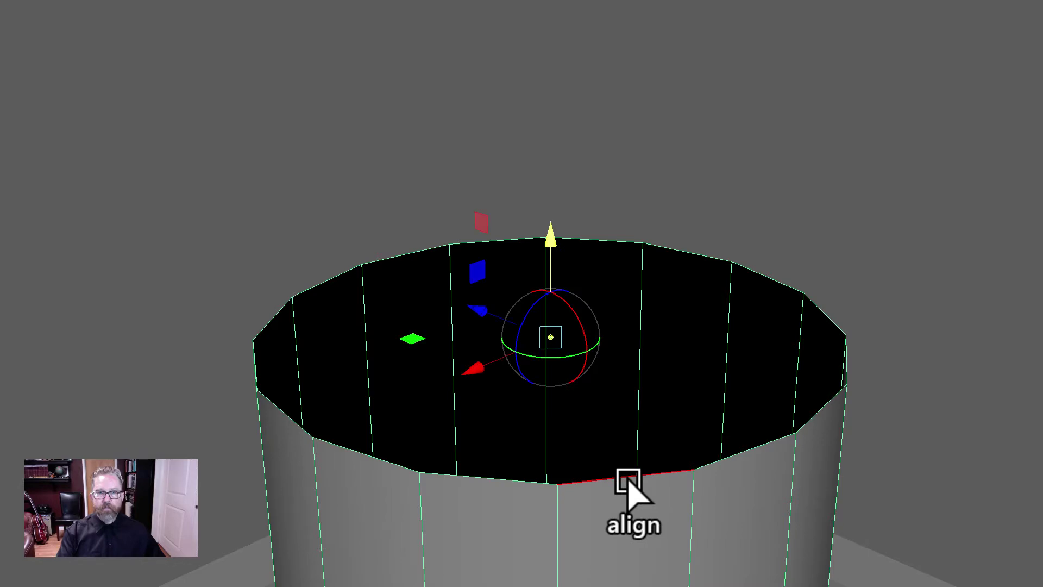
pyautogui.moveTo(771, 442)
pyautogui.keyDown('alt'); pyautogui.mouseDown()
pyautogui.moveTo(778, 430)
pyautogui.moveTo(777, 442)
pyautogui.mouseUp(); pyautogui.keyUp('alt')
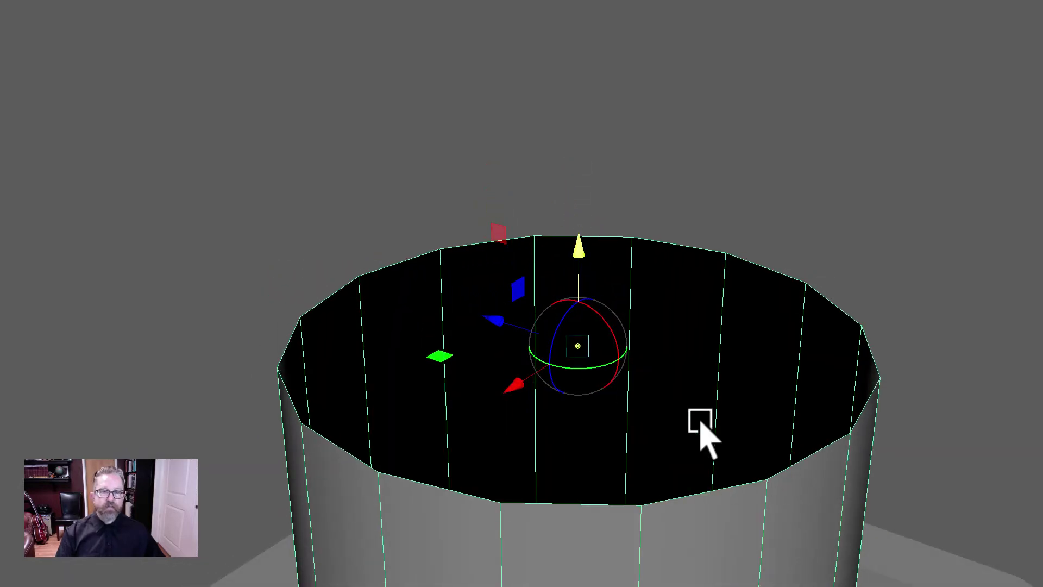
pyautogui.keyDown('alt'); pyautogui.moveTo(701, 423); pyautogui.dragTo(760, 441); pyautogui.keyUp('alt')
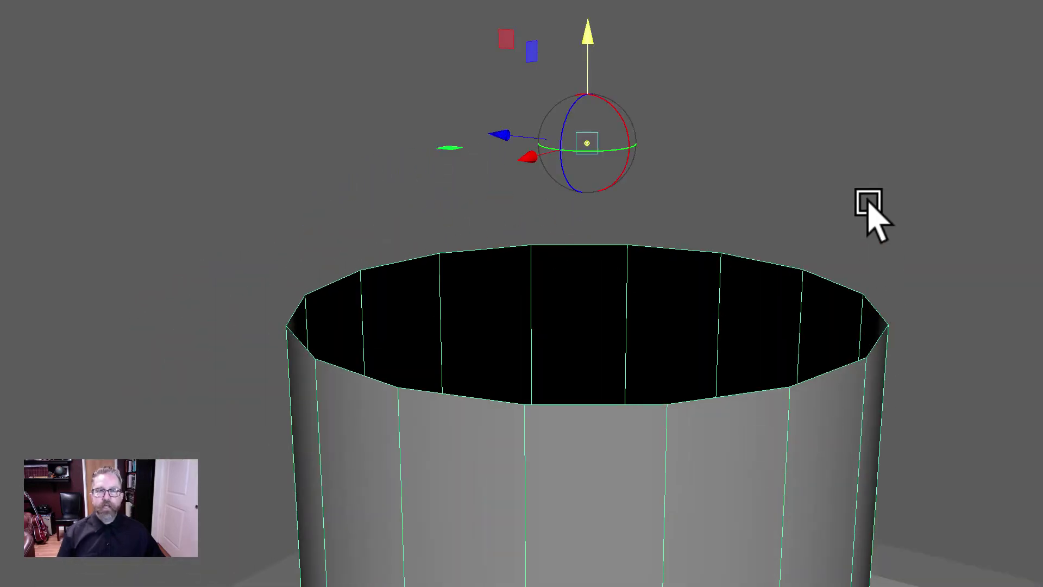
# - Snap the cylinder's pivot along the vertical axis to the height of the cylinder's upper edge
pyautogui.click(819, 248)
pyautogui.click(606, 285)
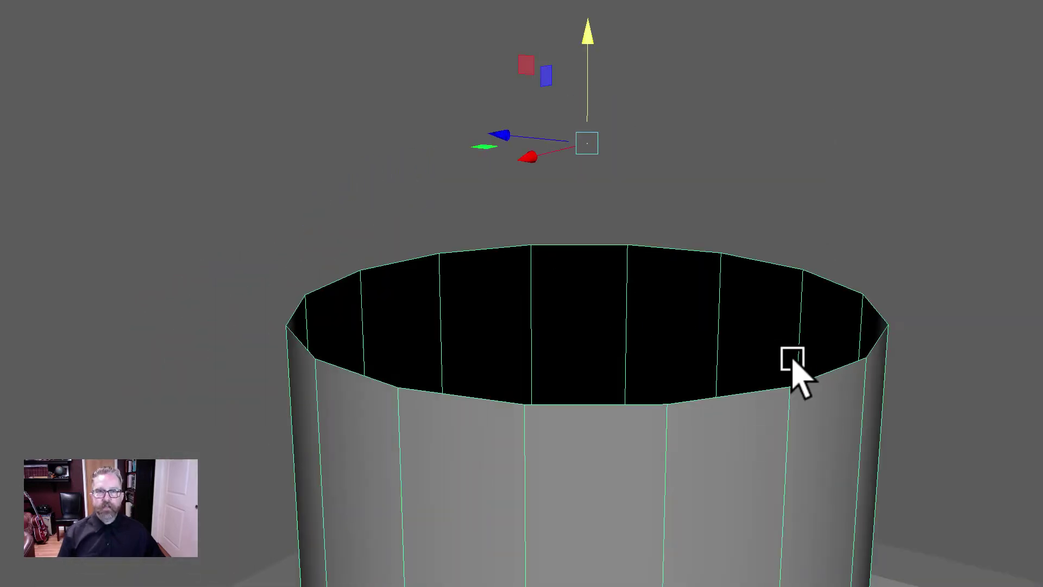
pyautogui.click(587, 144)
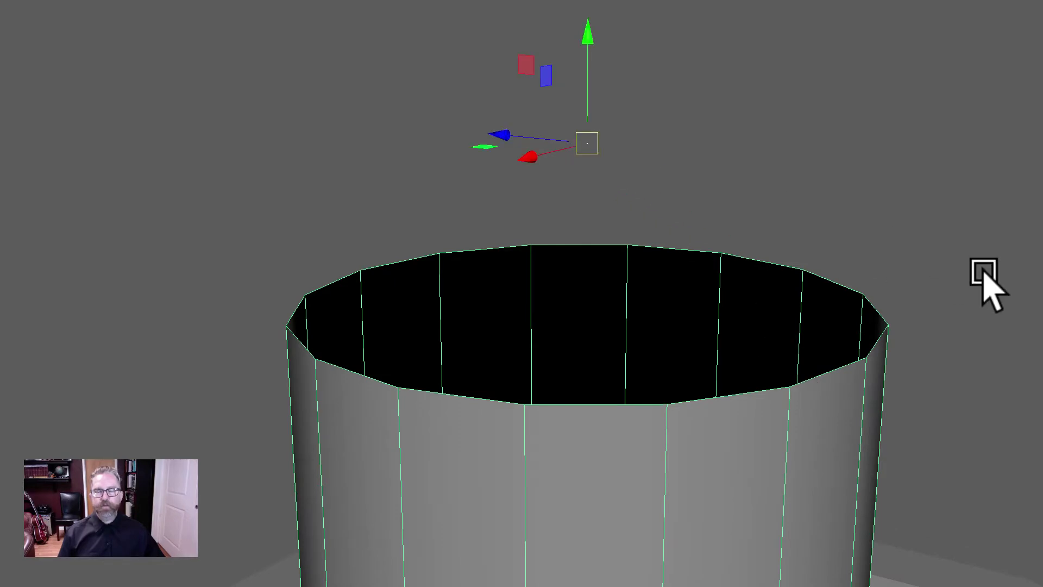
pyautogui.keyDown('alt'); pyautogui.moveTo(926, 197); pyautogui.dragTo(896, 186); pyautogui.keyUp('alt')
pyautogui.press('d')
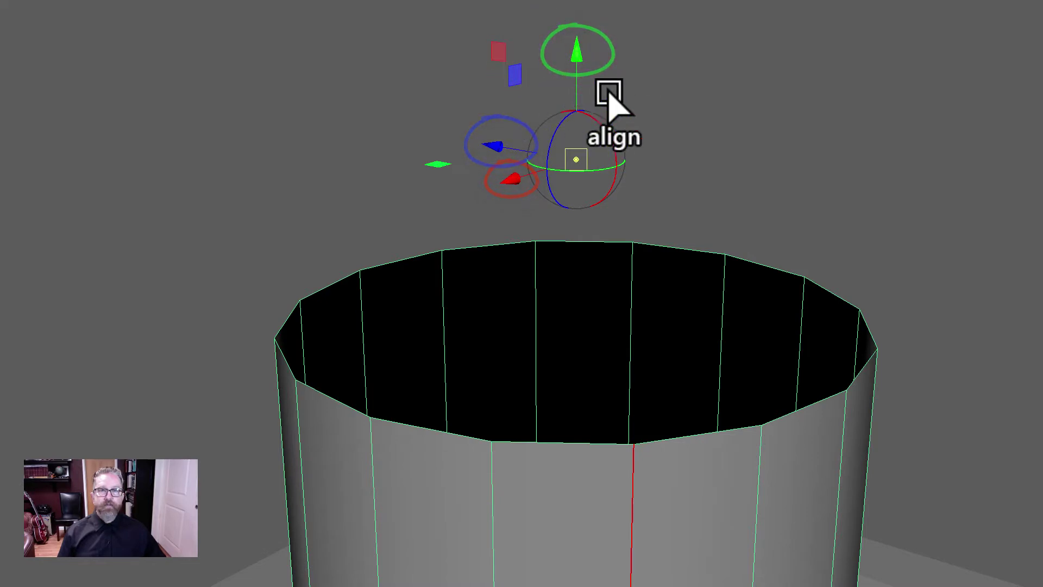
pyautogui.click(577, 50)
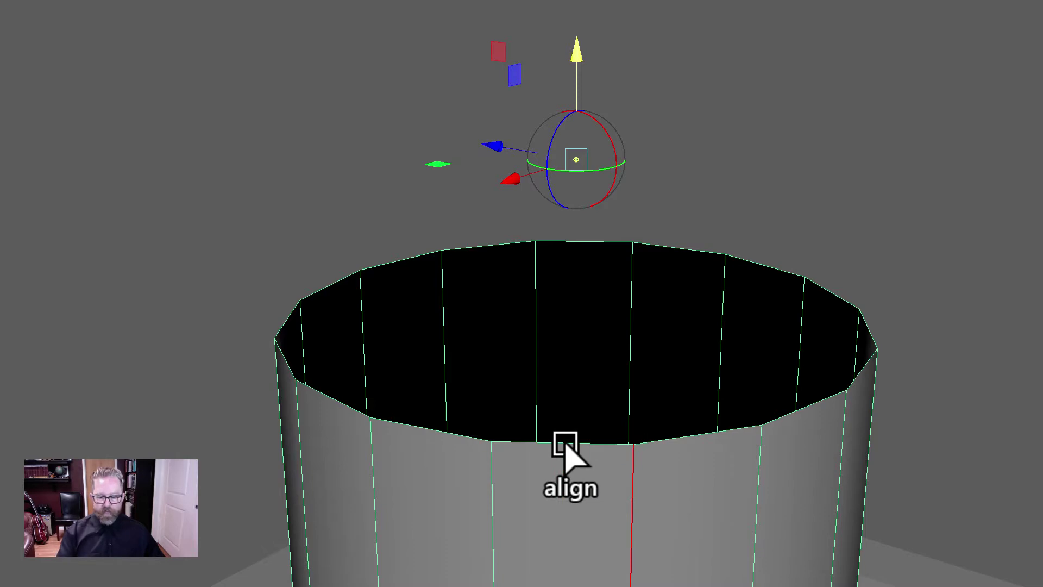
pyautogui.click(669, 454)
pyautogui.press('d')
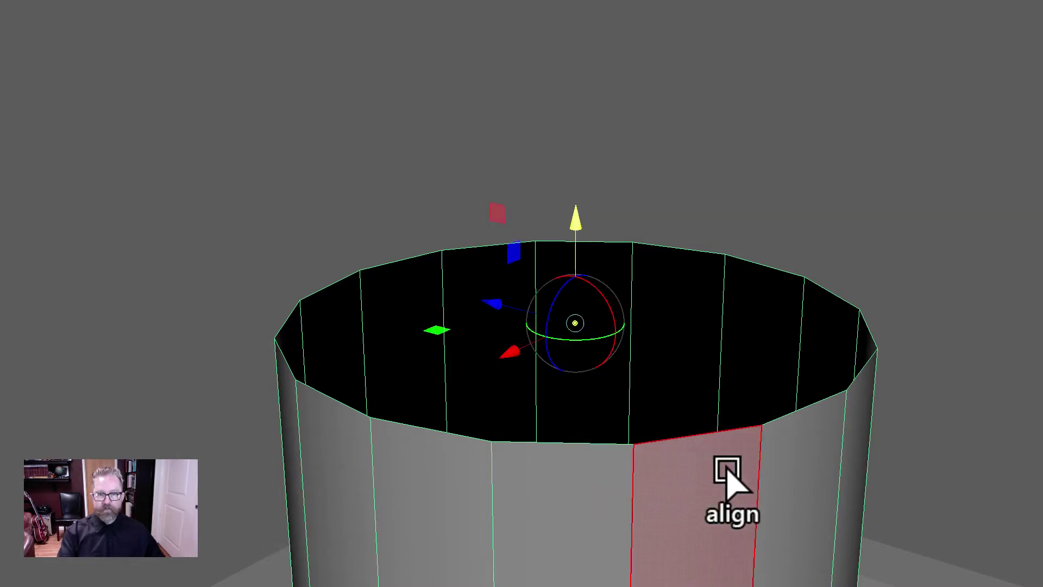
pyautogui.moveTo(938, 547); pyautogui.dragTo(931, 540, button='middle')
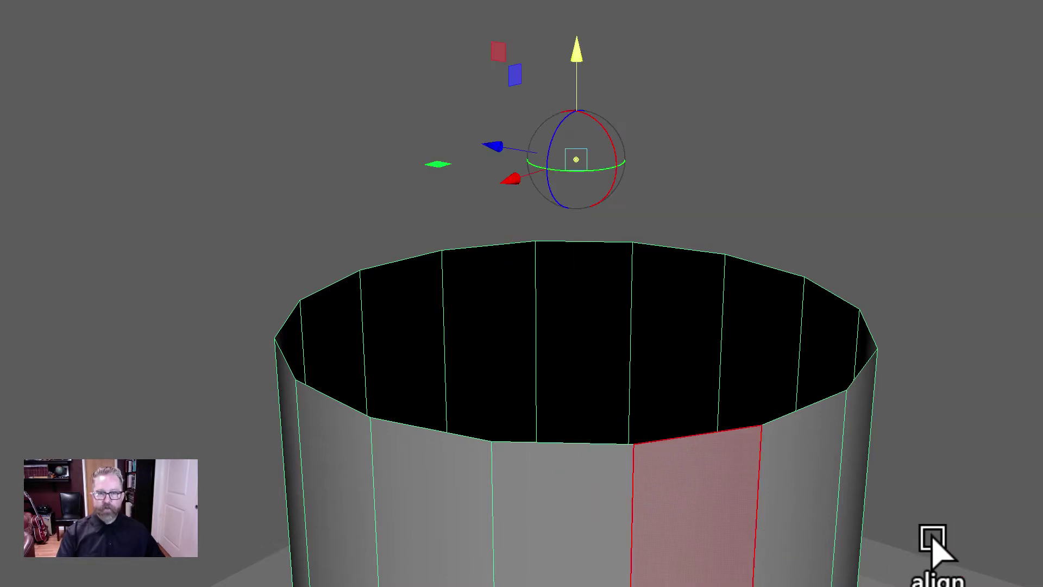
pyautogui.click(575, 443)
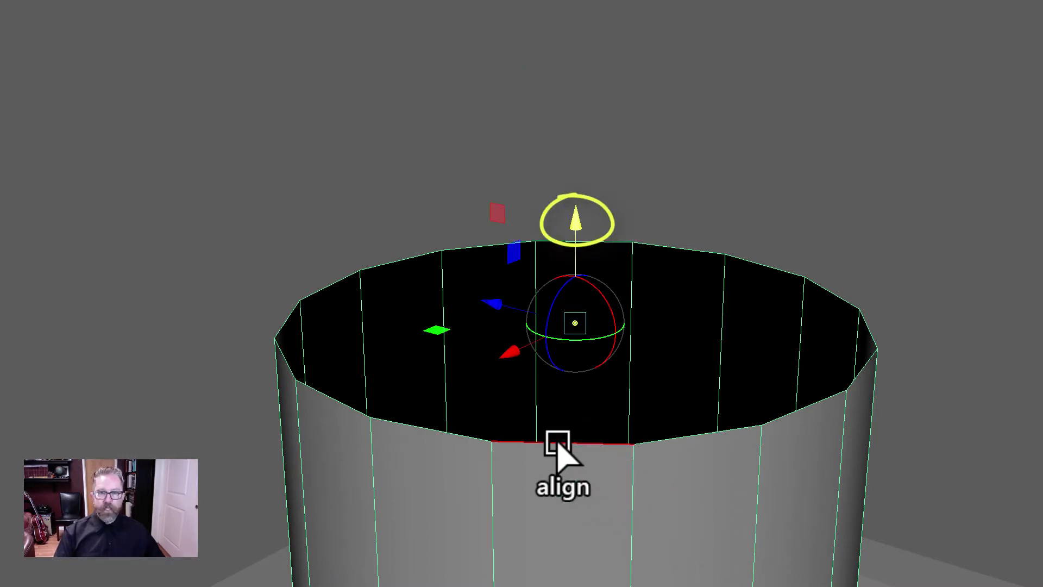
pyautogui.keyDown('alt'); pyautogui.moveTo(601, 466); pyautogui.dragTo(736, 517); pyautogui.keyUp('alt')
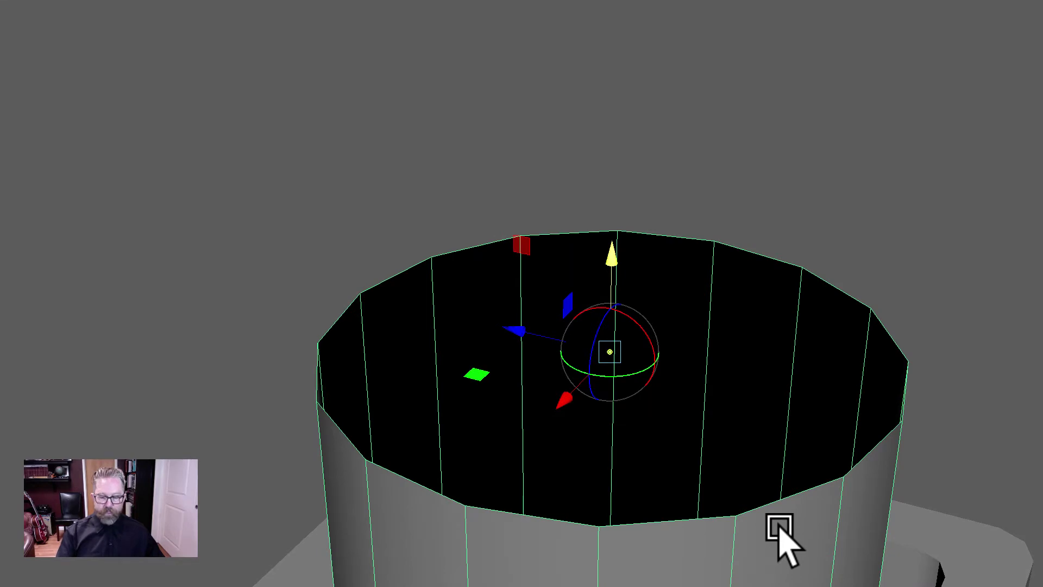
# - Finish editing the pivot and lower the cylinder straight down into the box until its top lies below the box's rim
pyautogui.press('w')
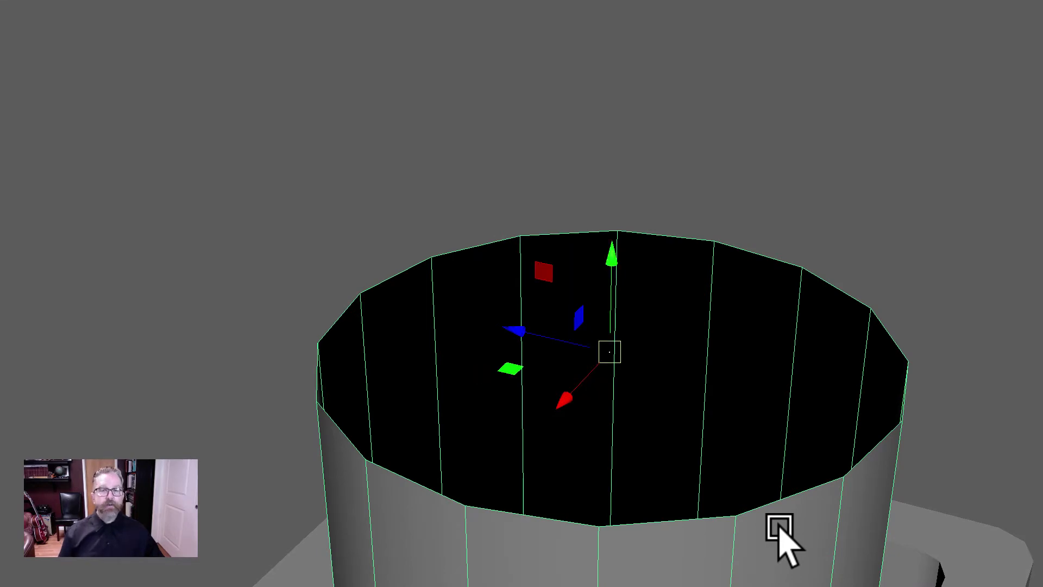
pyautogui.keyDown('alt'); pyautogui.moveTo(990, 493); pyautogui.dragTo(568, 283, button='right'); pyautogui.keyUp('alt')
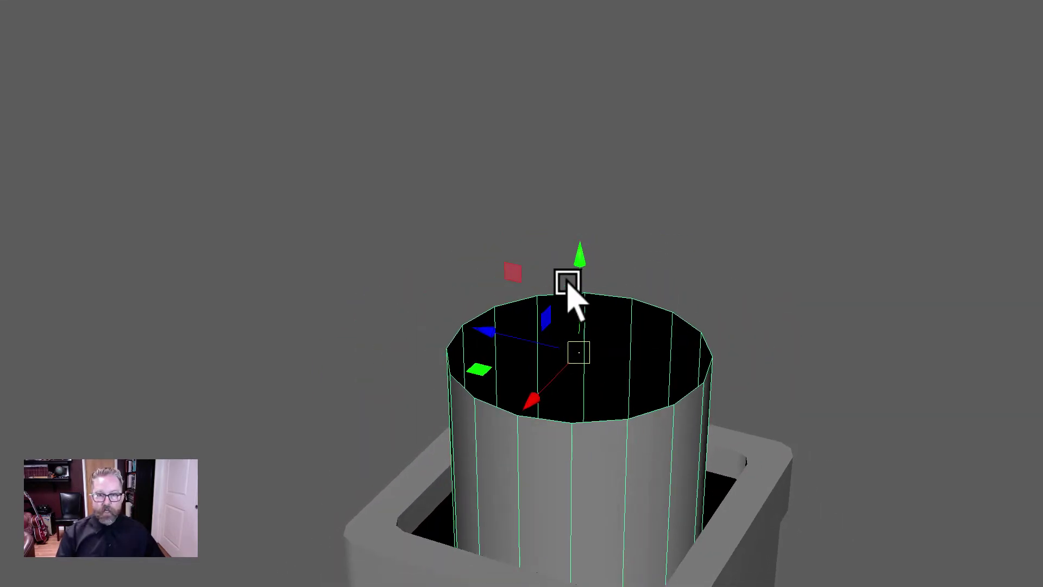
pyautogui.moveTo(569, 284); pyautogui.dragTo(754, 508)
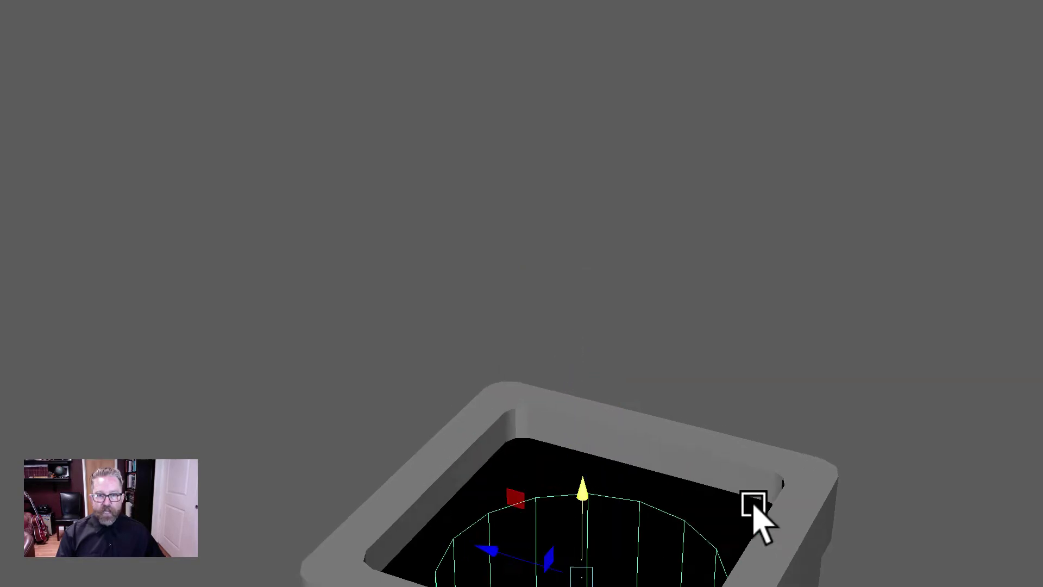
# - Get close to the box opening and display Wireframe on Shaded on the models
pyautogui.keyDown('alt'); pyautogui.moveTo(754, 508); pyautogui.dragTo(722, 413, button='right'); pyautogui.keyUp('alt')
pyautogui.keyDown('alt'); pyautogui.moveTo(723, 413); pyautogui.dragTo(674, 306, button='middle'); pyautogui.keyUp('alt')
pyautogui.keyDown('alt'); pyautogui.moveTo(674, 305); pyautogui.dragTo(878, 28); pyautogui.keyUp('alt')
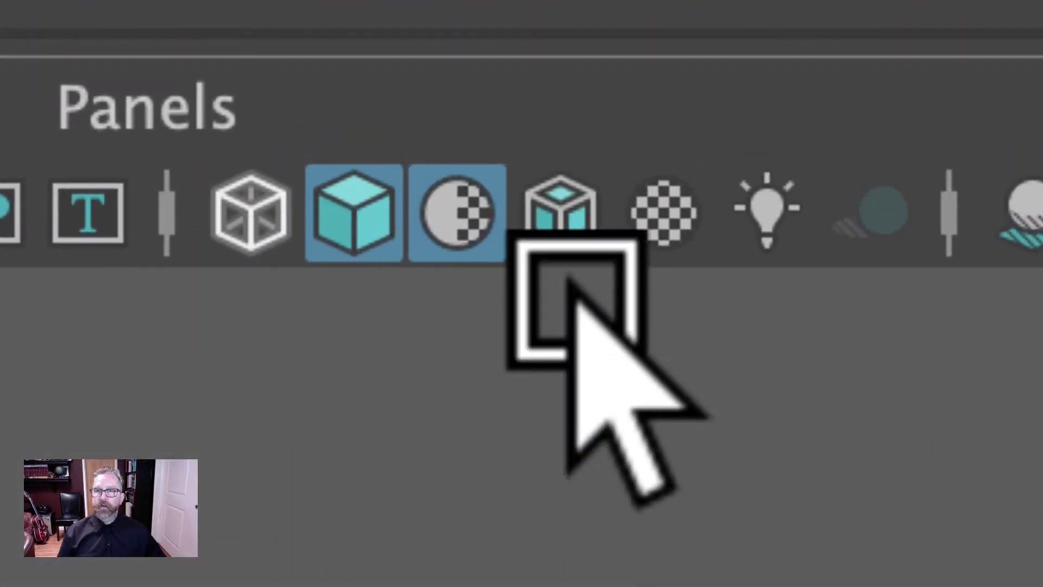
pyautogui.click(562, 228)
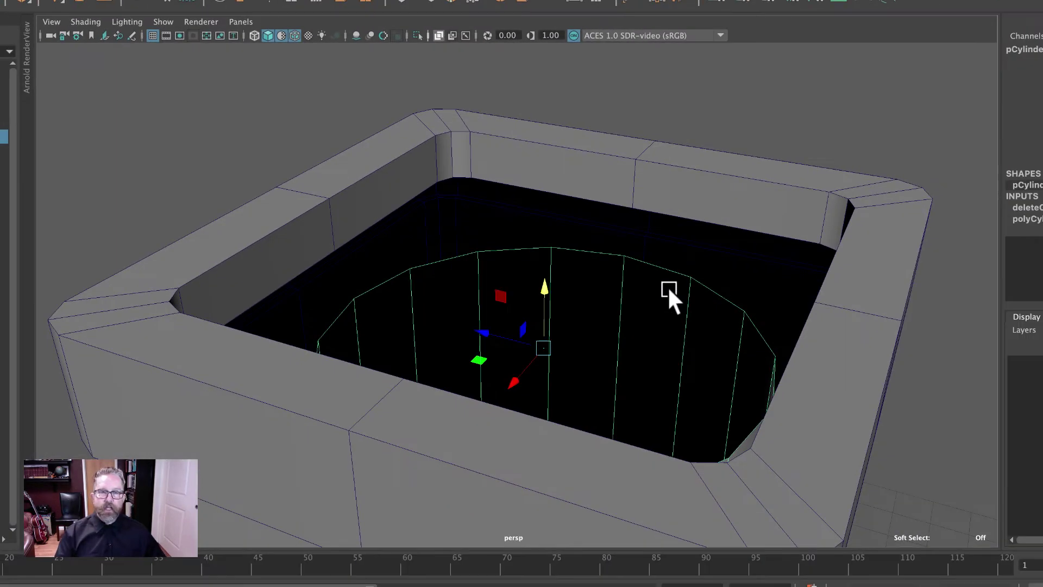
# - Try to snap the cylinder, without an axis constraint, to the lower edge of the box's inner rim
pyautogui.keyDown('alt'); pyautogui.moveTo(669, 291); pyautogui.dragTo(625, 310); pyautogui.keyUp('alt')
pyautogui.moveTo(545, 292); pyautogui.dragTo(560, 276)
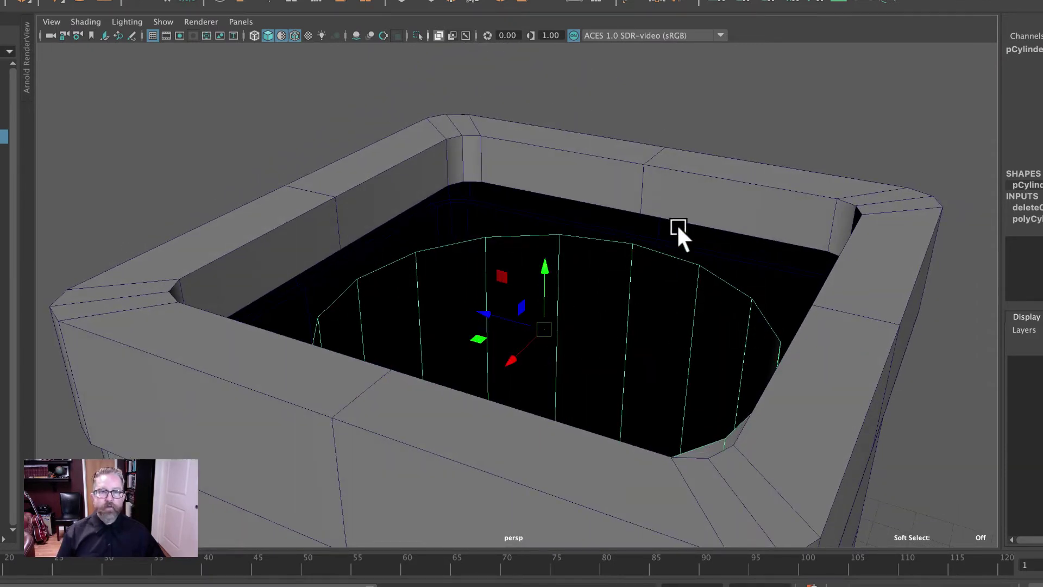
pyautogui.click(630, 211)
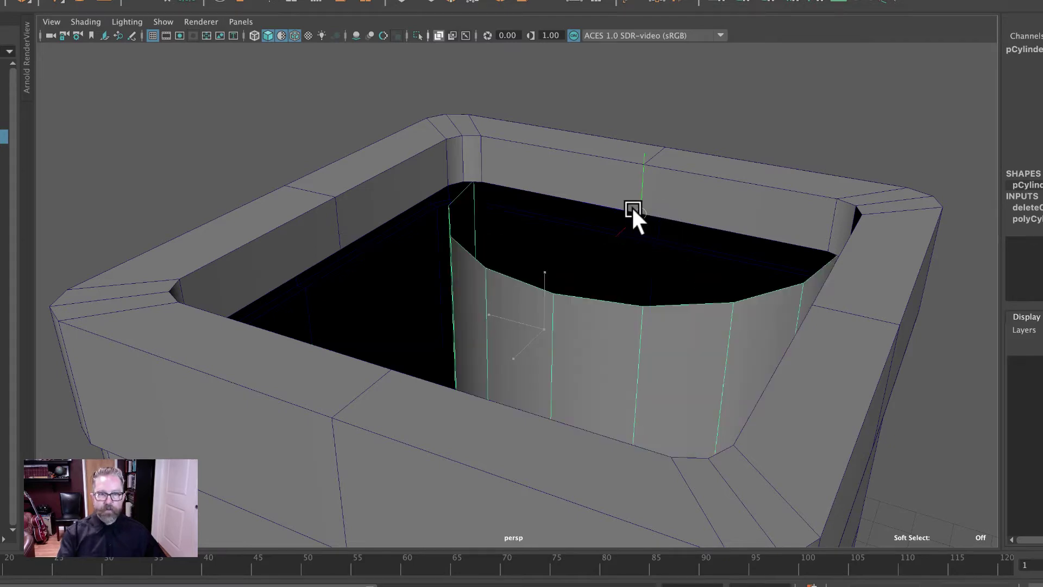
pyautogui.moveTo(720, 273)
pyautogui.keyDown('alt'); pyautogui.mouseDown()
pyautogui.moveTo(636, 278)
pyautogui.moveTo(749, 280)
pyautogui.moveTo(701, 281)
pyautogui.mouseUp(); pyautogui.keyUp('alt')
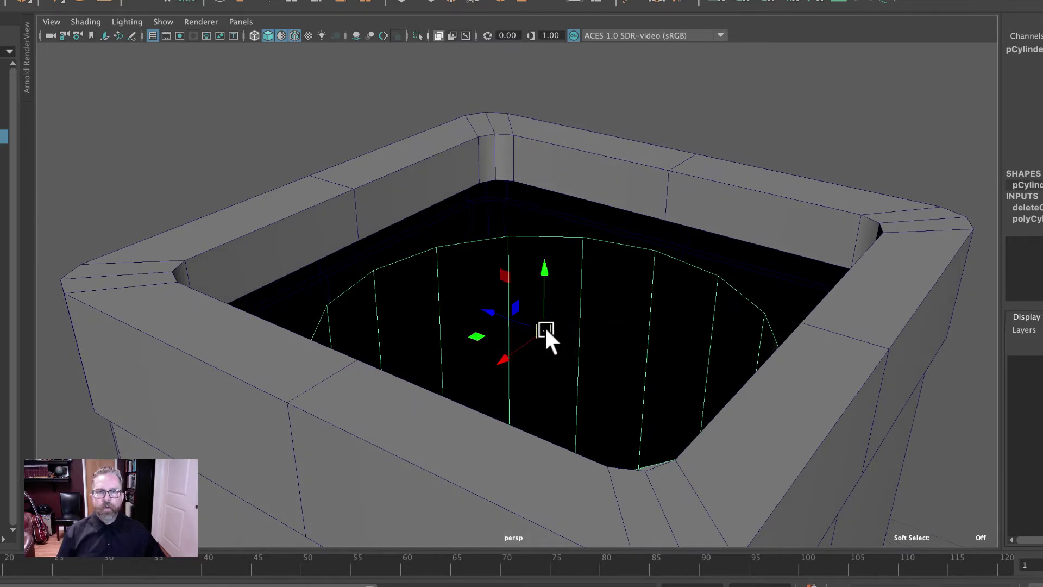
# - Snap the cylinder along the vertical axis only, so its top aligns with the lower edge of the box's inner rim
pyautogui.moveTo(546, 272); pyautogui.dragTo(567, 268)
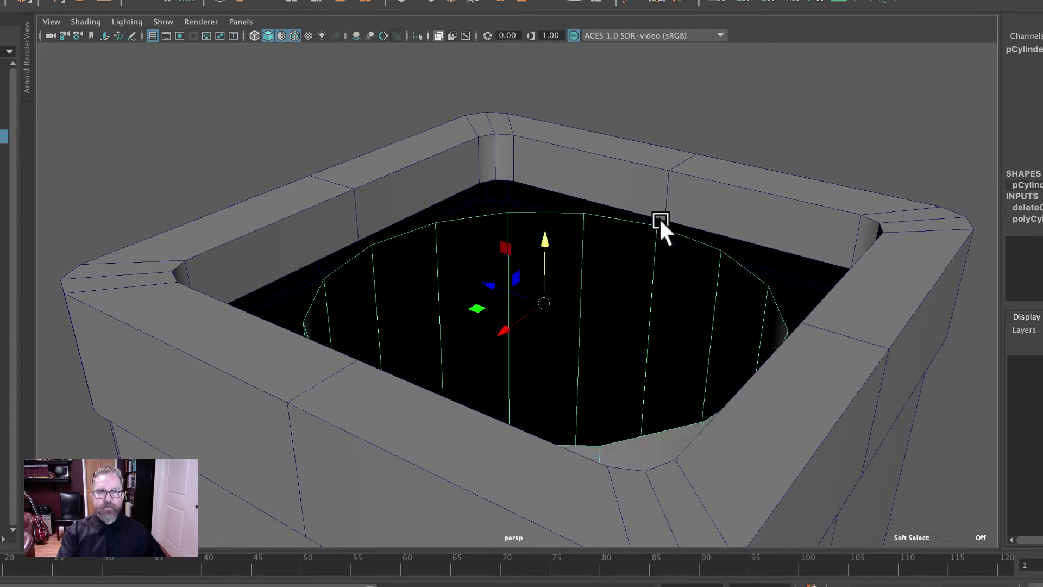
pyautogui.scroll(-2, 659, 218)
pyautogui.moveTo(745, 274)
pyautogui.keyDown('alt'); pyautogui.mouseDown()
pyautogui.moveTo(687, 300)
pyautogui.moveTo(594, 287)
pyautogui.moveTo(593, 277)
pyautogui.moveTo(750, 288)
pyautogui.mouseUp(); pyautogui.keyUp('alt')
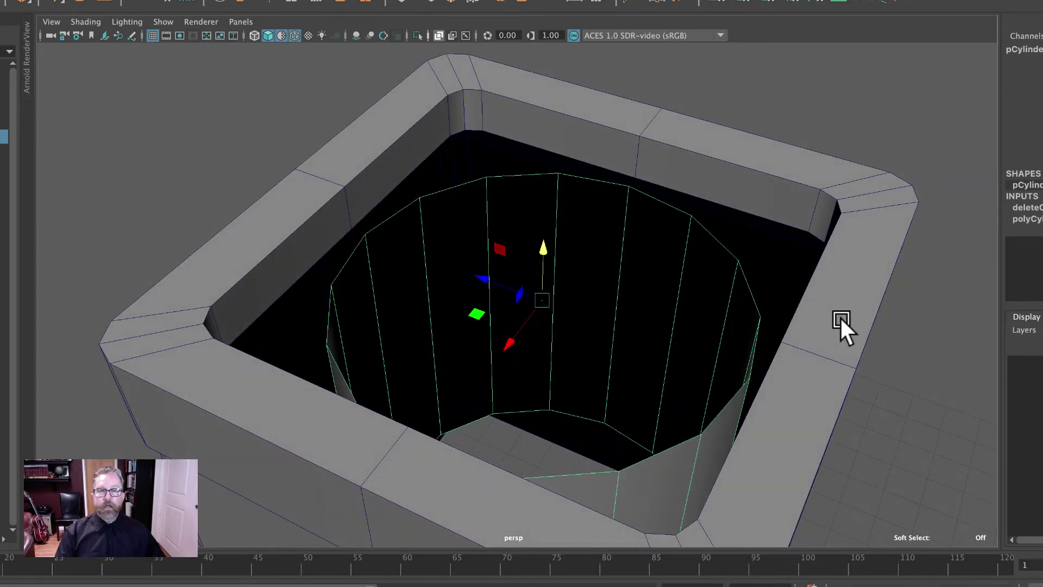
pyautogui.keyDown('alt'); pyautogui.moveTo(843, 326); pyautogui.dragTo(731, 311); pyautogui.keyUp('alt')
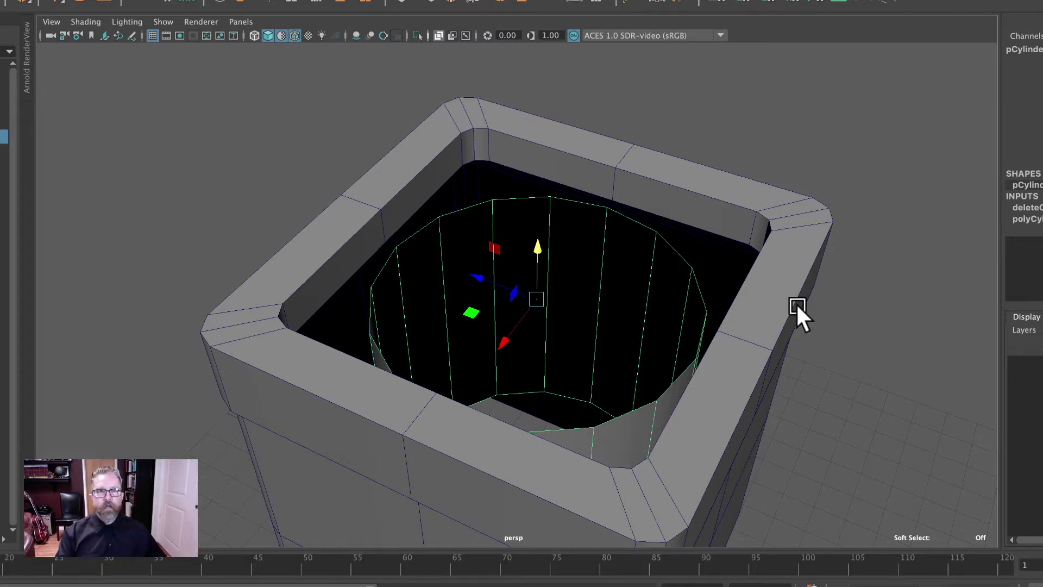
# - Reverse the cylinder's normals so its faces point inward, check the inside surface, and deselect the cylinder
pyautogui.moveTo(796, 309)
pyautogui.keyDown('alt'); pyautogui.mouseDown()
pyautogui.moveTo(761, 298)
pyautogui.moveTo(661, 323)
pyautogui.moveTo(778, 307)
pyautogui.moveTo(782, 319)
pyautogui.moveTo(744, 335)
pyautogui.moveTo(850, 337)
pyautogui.moveTo(831, 287)
pyautogui.moveTo(776, 297)
pyautogui.moveTo(794, 298)
pyautogui.mouseUp(); pyautogui.keyUp('alt')
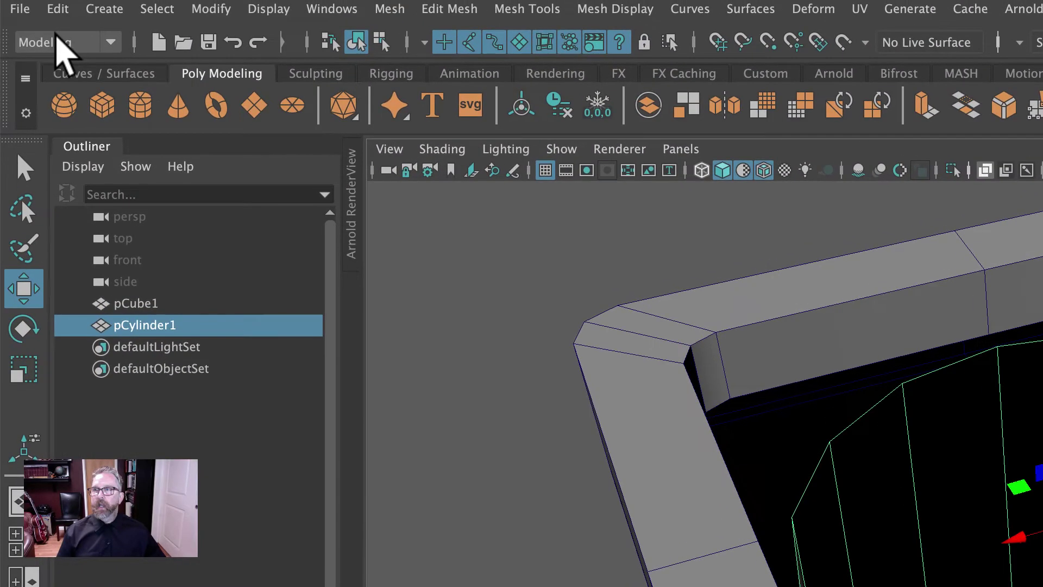
pyautogui.click(599, 10)
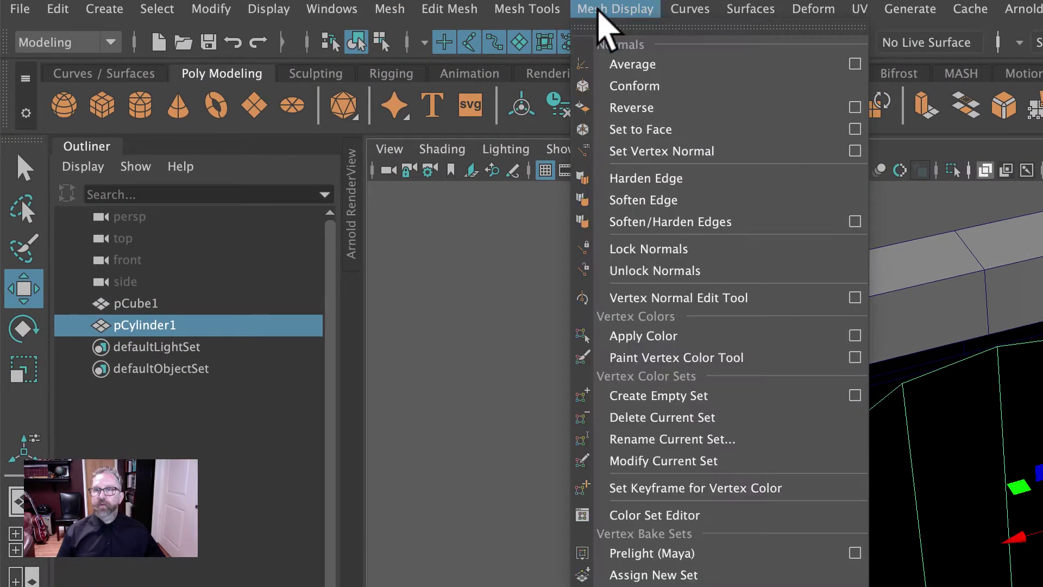
pyautogui.click(644, 108)
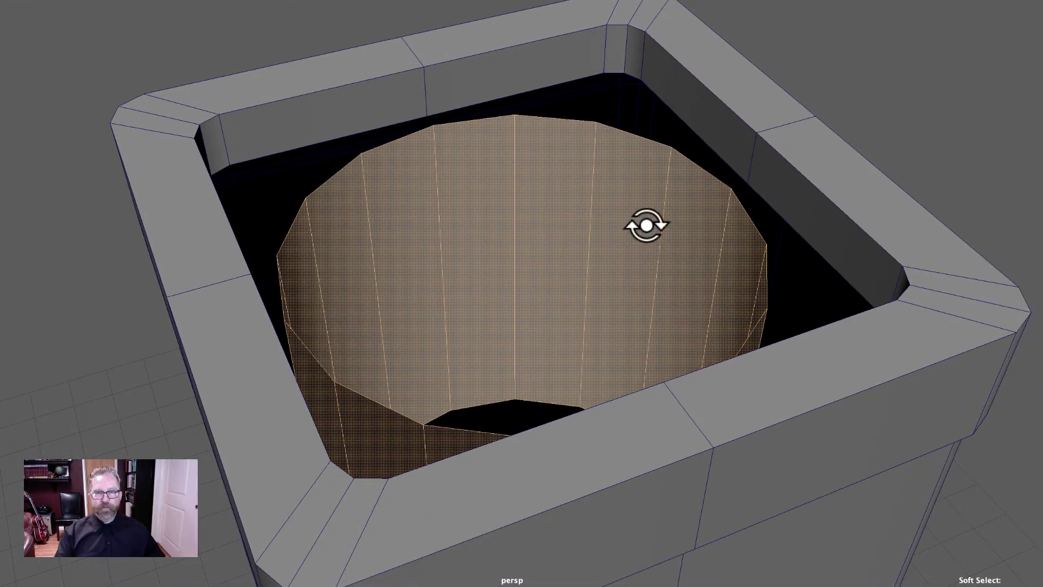
pyautogui.keyDown('alt'); pyautogui.moveTo(645, 224); pyautogui.dragTo(675, 224); pyautogui.keyUp('alt')
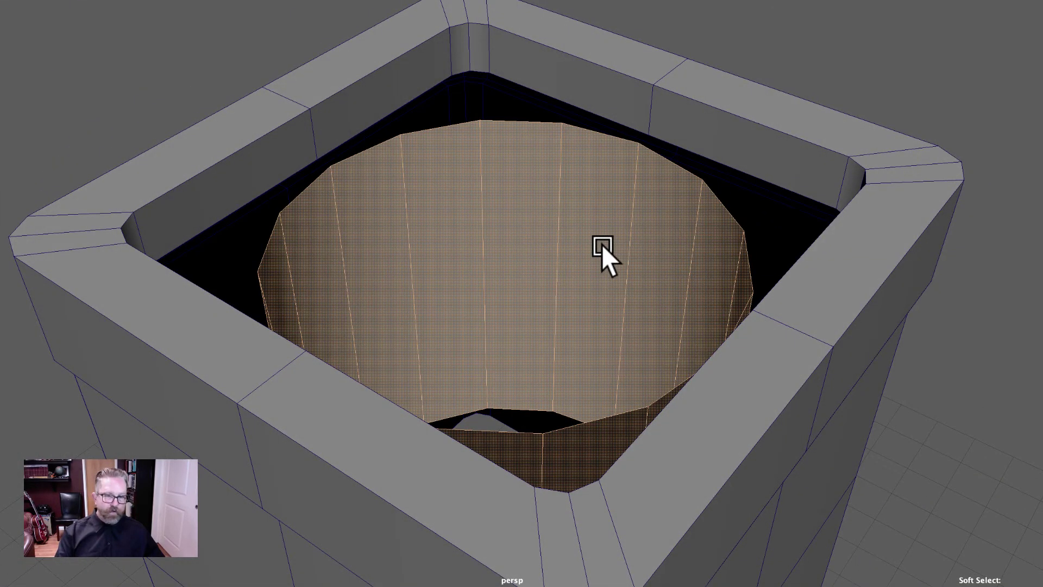
pyautogui.moveTo(601, 251)
pyautogui.keyDown('alt'); pyautogui.mouseDown()
pyautogui.moveTo(577, 254)
pyautogui.moveTo(602, 250)
pyautogui.mouseUp(); pyautogui.keyUp('alt')
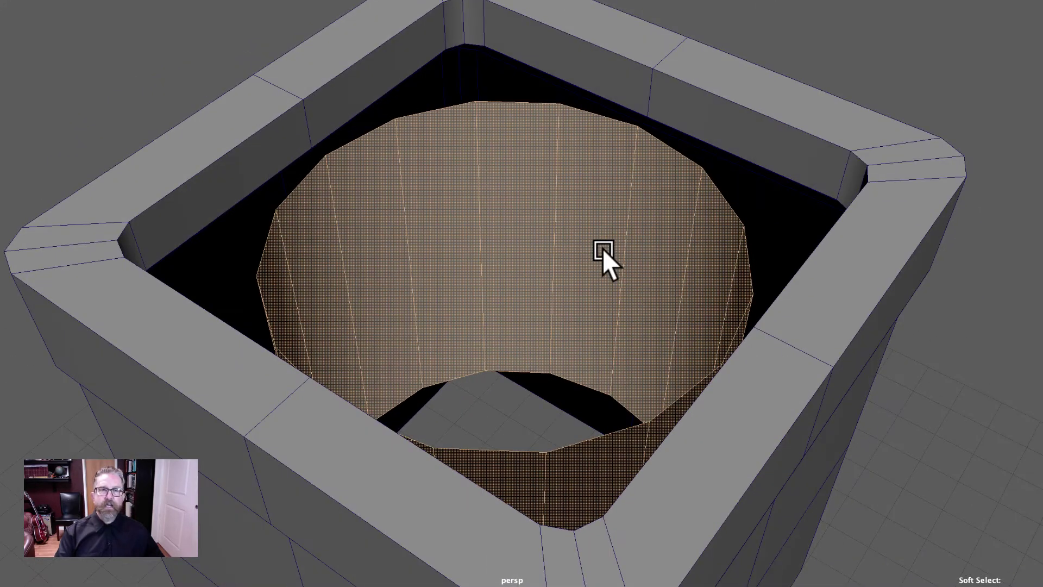
pyautogui.click(836, 68)
pyautogui.scroll(-5, 675, 145)
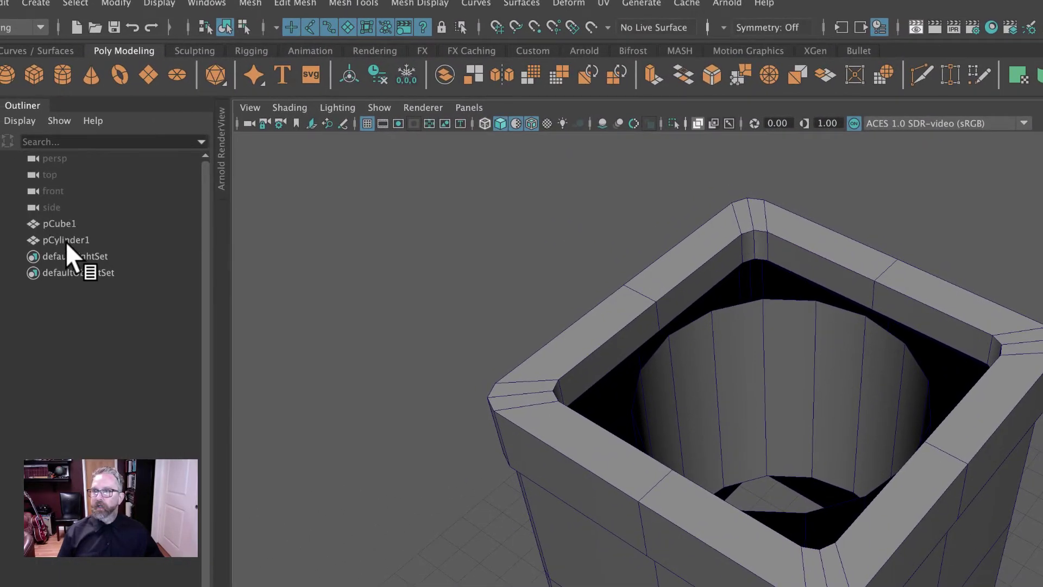
# - Select the cylinder, delete all construction history in the scene, and view the cylinder's interior up close
pyautogui.click(66, 242)
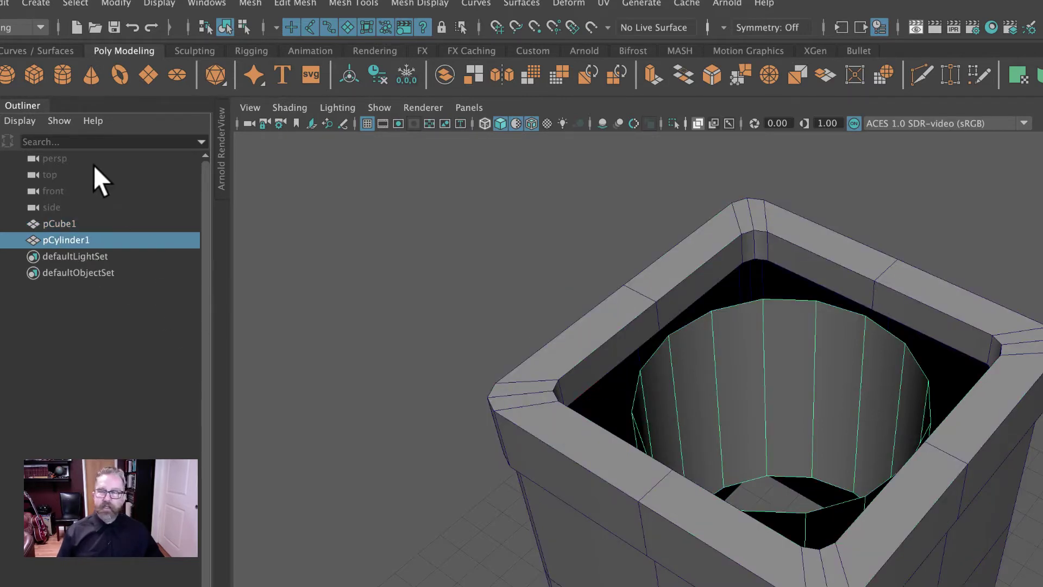
pyautogui.click(5, 3)
pyautogui.moveTo(103, 212)
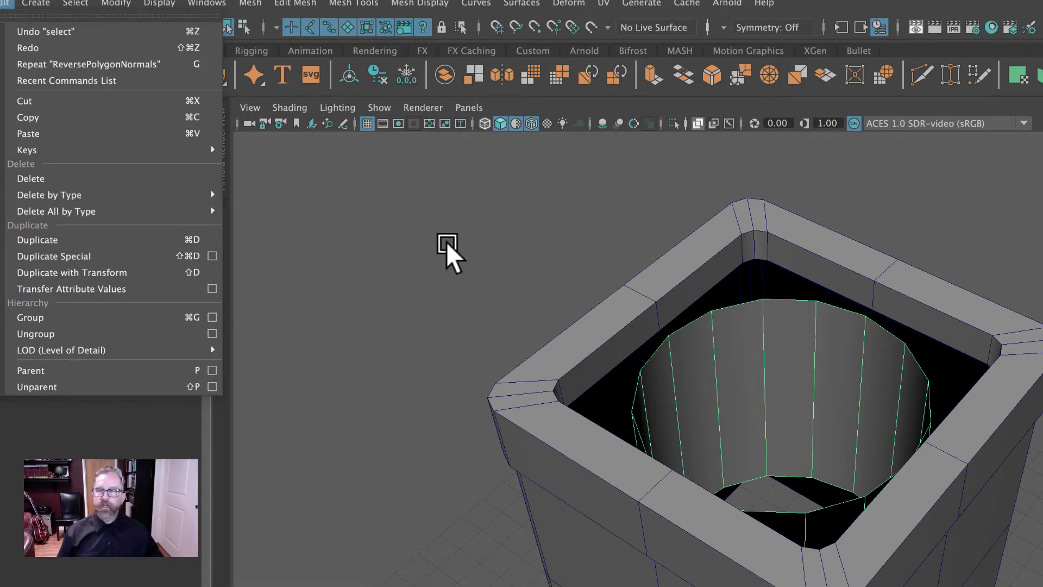
pyautogui.click(271, 217)
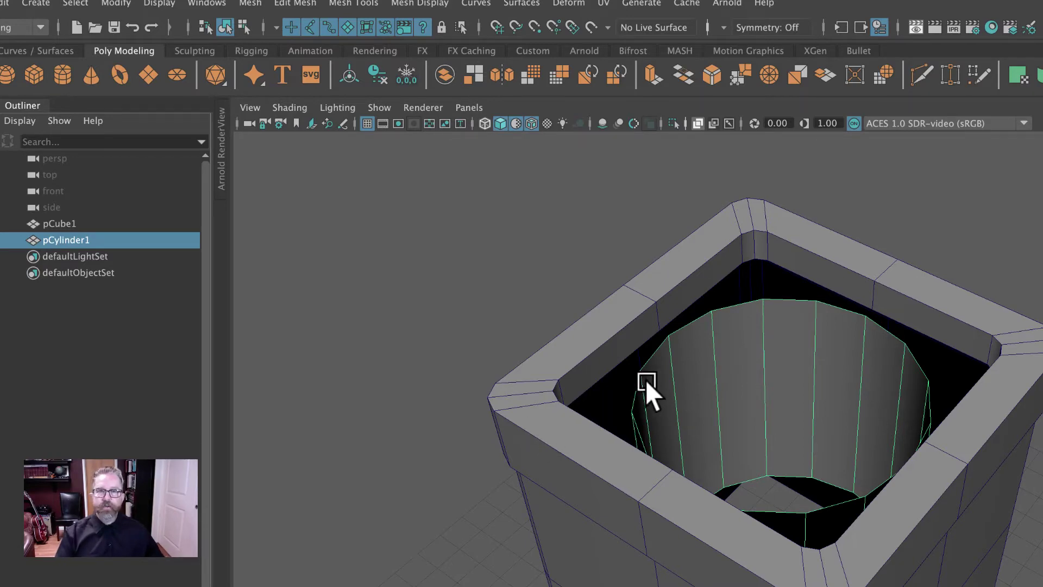
pyautogui.keyDown('alt'); pyautogui.moveTo(771, 387); pyautogui.dragTo(733, 384); pyautogui.keyUp('alt')
pyautogui.keyDown('alt'); pyautogui.moveTo(733, 384); pyautogui.dragTo(913, 415, button='right'); pyautogui.keyUp('alt')
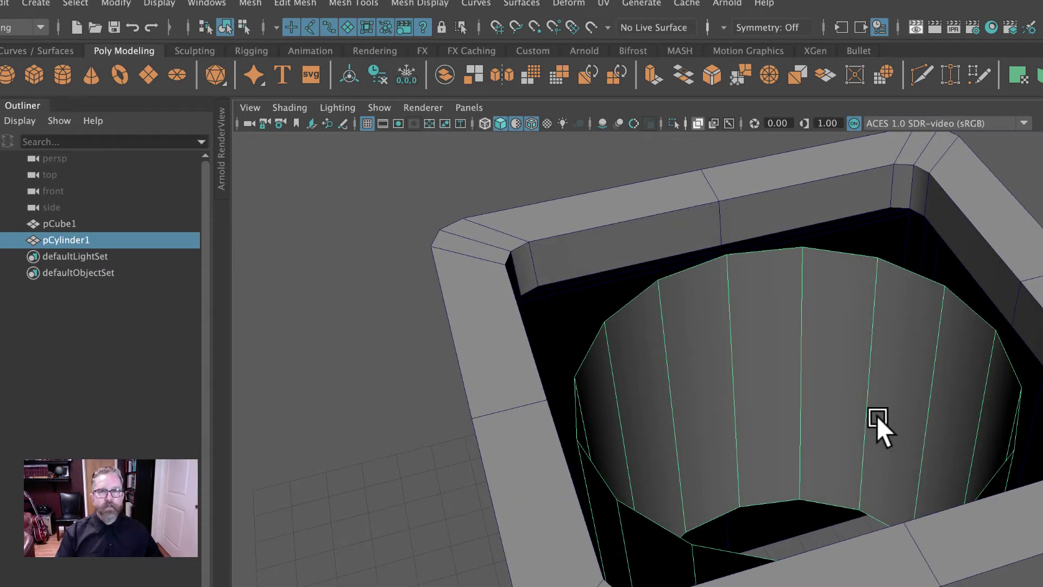
# - Add the box to the selected cylinder and combine both into a single mesh
pyautogui.keyDown('alt'); pyautogui.moveTo(878, 418); pyautogui.dragTo(880, 438, button='middle'); pyautogui.keyUp('alt')
pyautogui.keyDown('alt'); pyautogui.moveTo(880, 437); pyautogui.dragTo(922, 445); pyautogui.keyUp('alt')
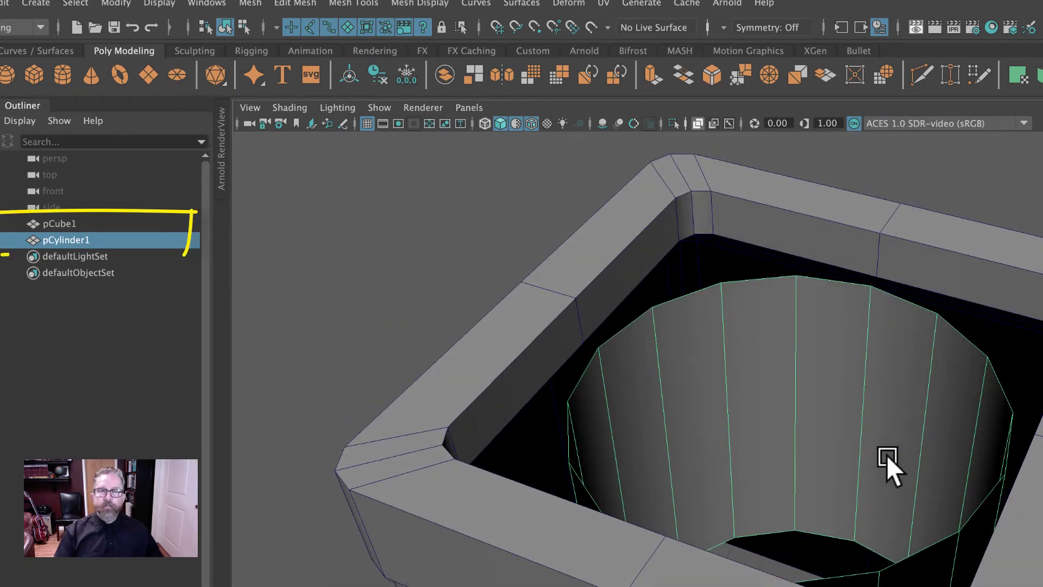
pyautogui.keyDown('shift'); pyautogui.click(919, 260); pyautogui.keyUp('shift')
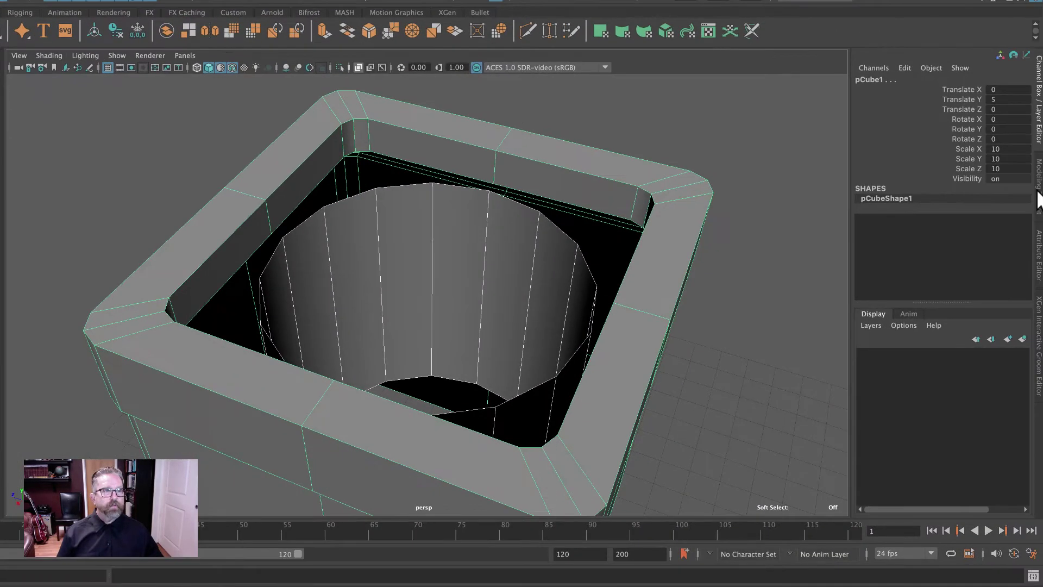
pyautogui.click(1038, 200)
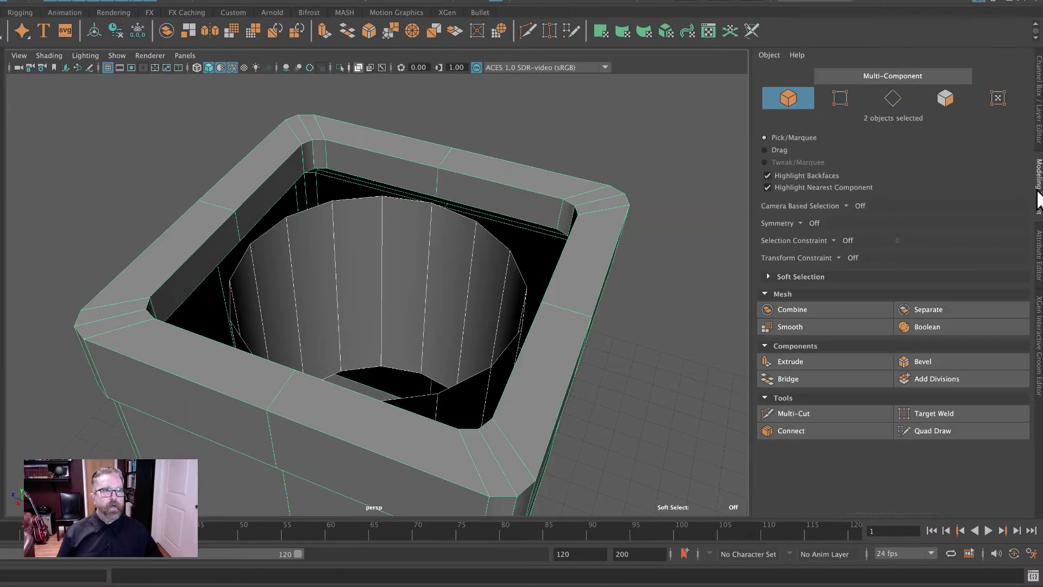
pyautogui.click(814, 304)
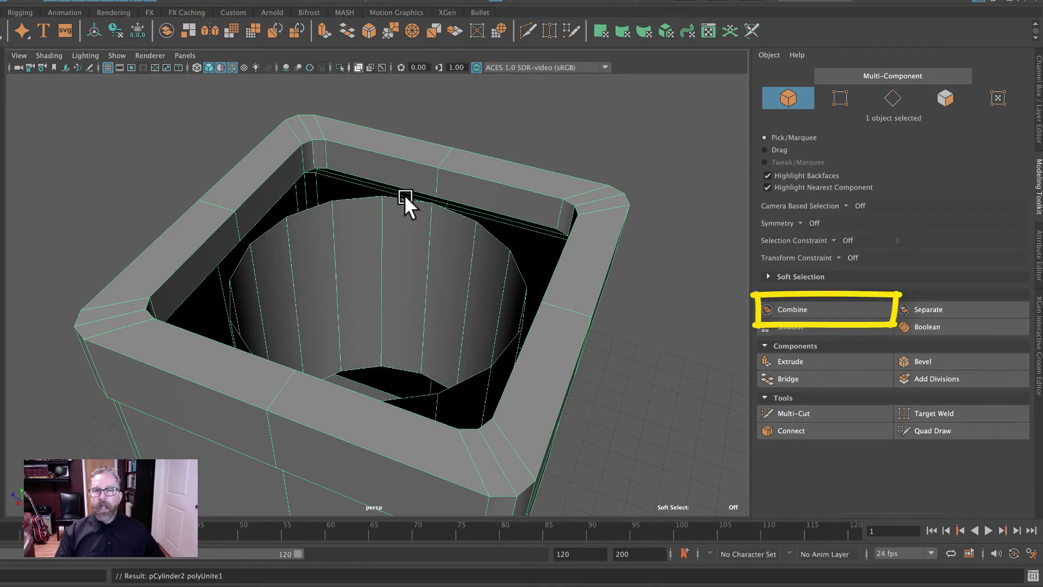
# - Try to bridge the cylinder's complete top edge loop directly to the lower edge loop of the box's inner rim
pyautogui.keyDown('alt'); pyautogui.moveTo(414, 182); pyautogui.dragTo(375, 158); pyautogui.keyUp('alt')
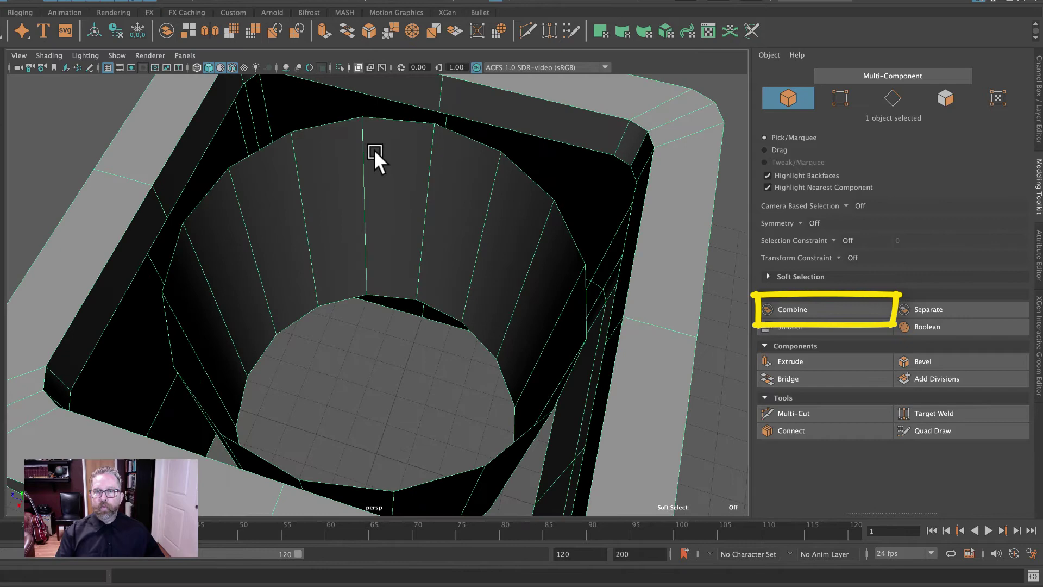
pyautogui.moveTo(381, 106); pyautogui.dragTo(387, 60, button='right')
pyautogui.doubleClick(389, 102)
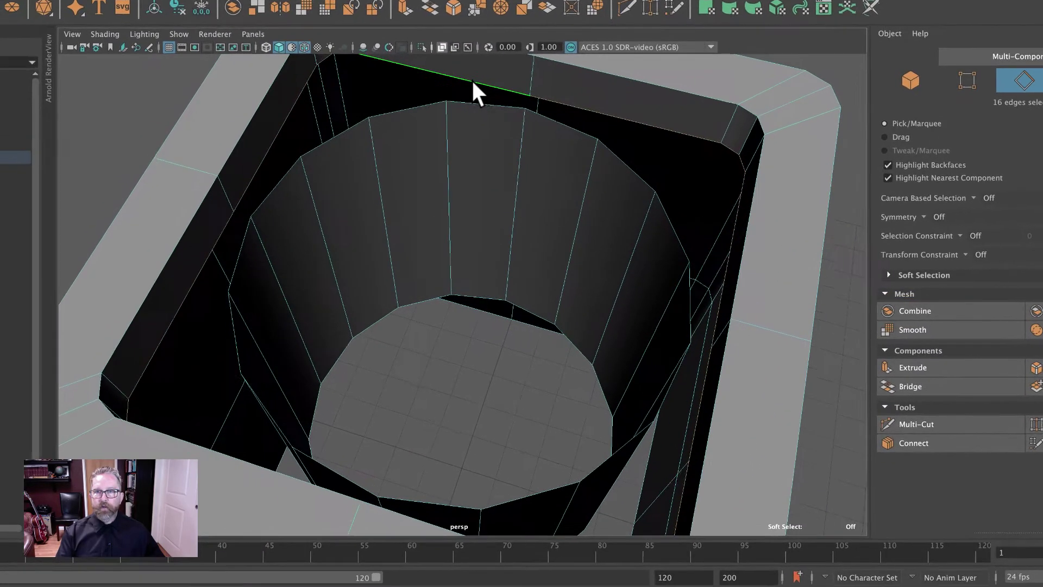
pyautogui.keyDown('shift'); pyautogui.doubleClick(325, 142); pyautogui.keyUp('shift')
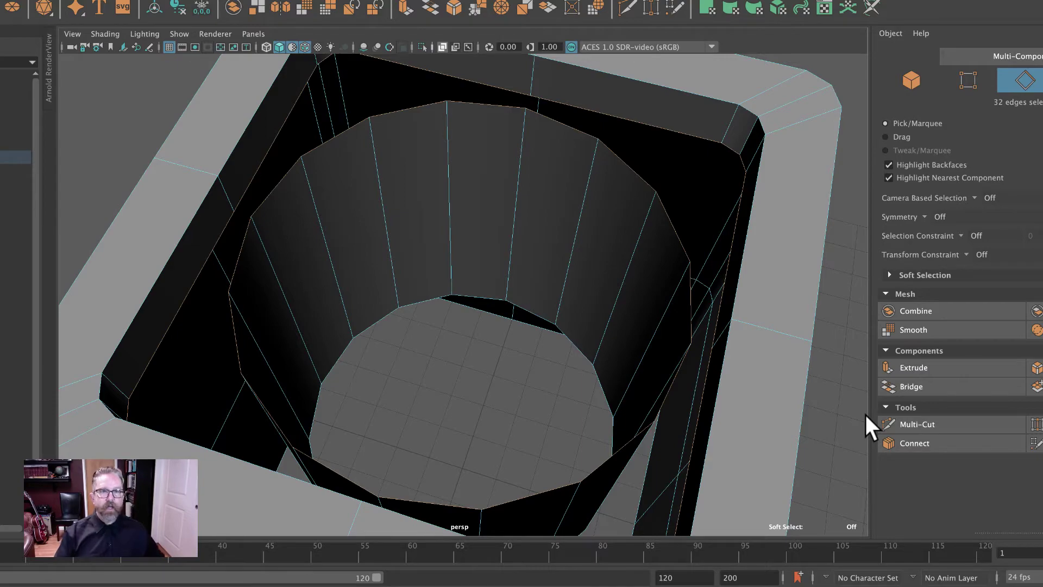
pyautogui.click(955, 401)
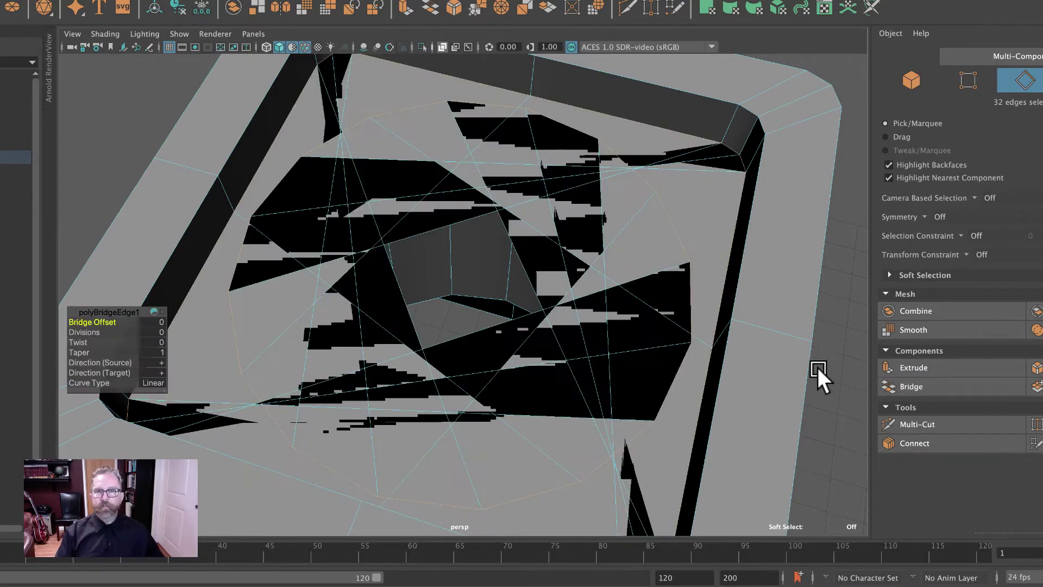
pyautogui.keyDown('alt'); pyautogui.moveTo(751, 330); pyautogui.dragTo(595, 331); pyautogui.keyUp('alt')
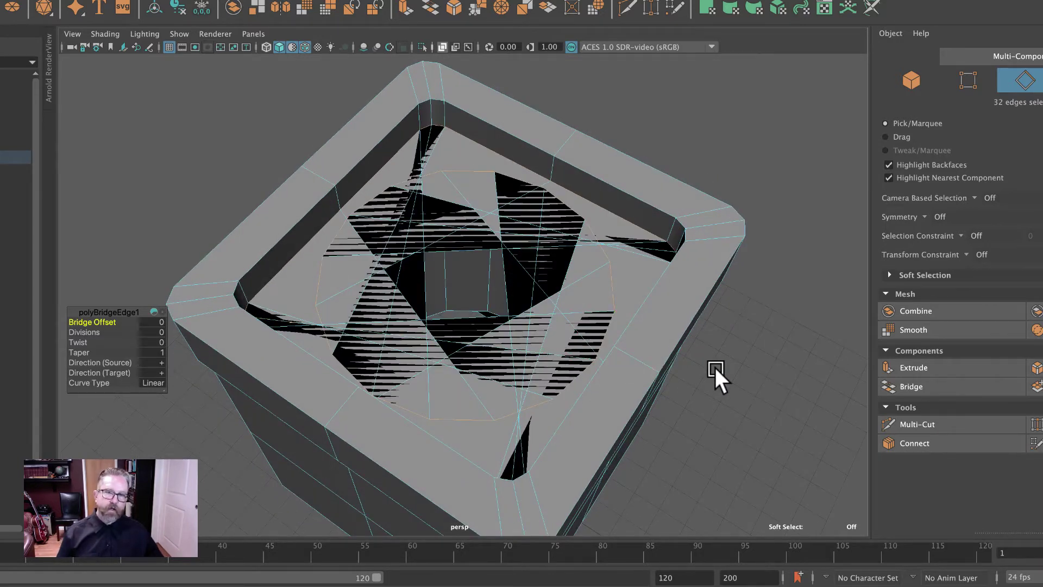
pyautogui.press('q')
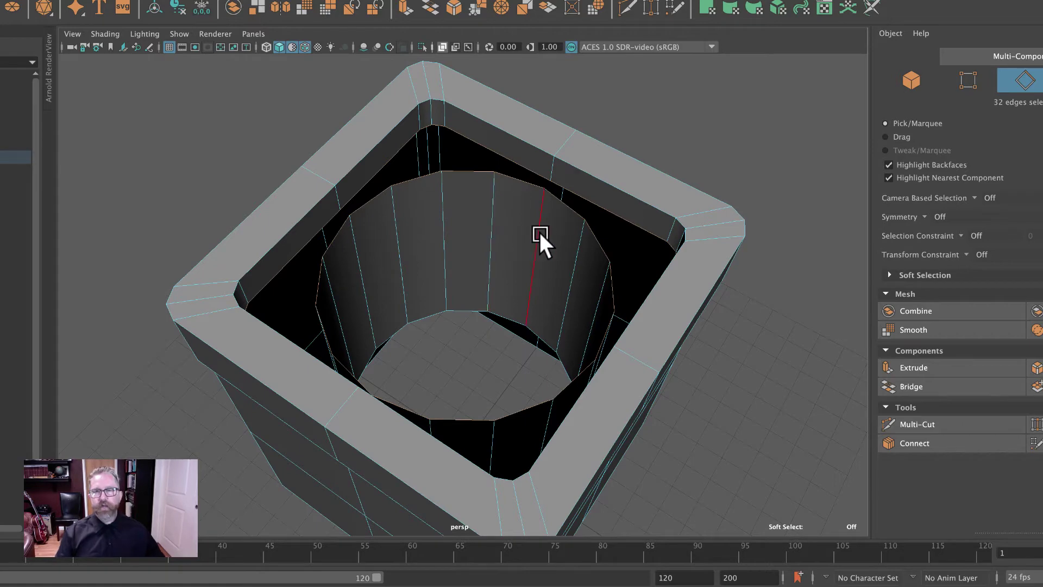
# - Bridge one top edge of the cylinder to the facing lower edge of the box's inner rim
pyautogui.keyDown('alt'); pyautogui.moveTo(371, 223); pyautogui.dragTo(577, 242, button='right'); pyautogui.keyUp('alt')
pyautogui.keyDown('alt'); pyautogui.moveTo(578, 242); pyautogui.dragTo(668, 364, button='middle'); pyautogui.keyUp('alt')
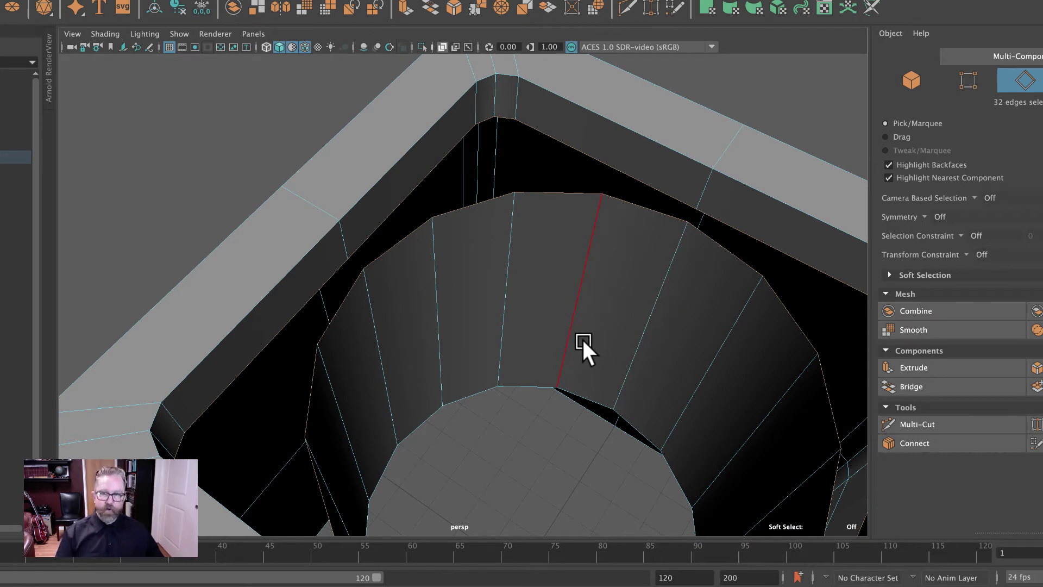
pyautogui.click(389, 242)
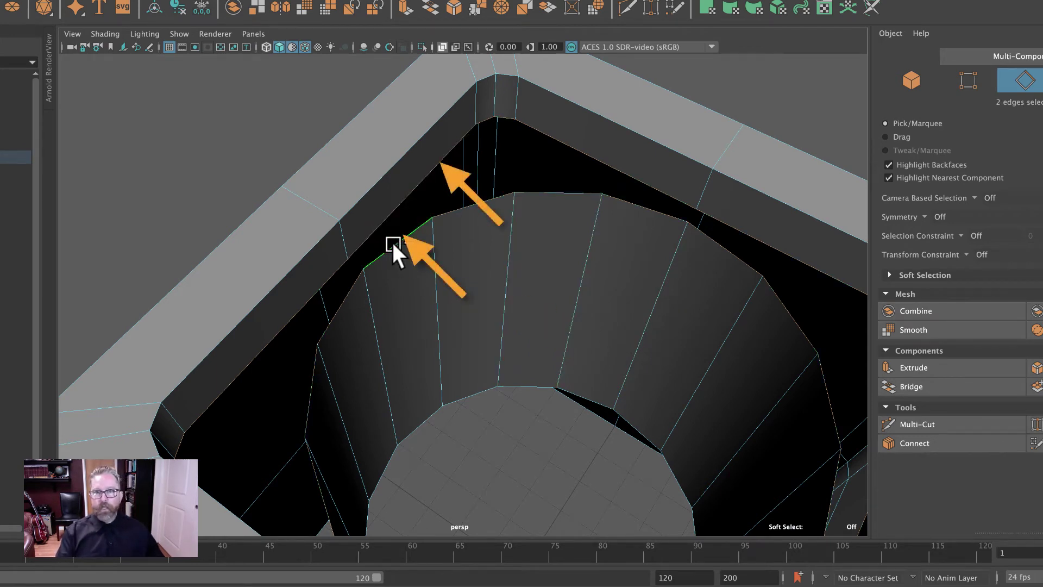
pyautogui.keyDown('shift'); pyautogui.click(523, 334); pyautogui.keyUp('shift')
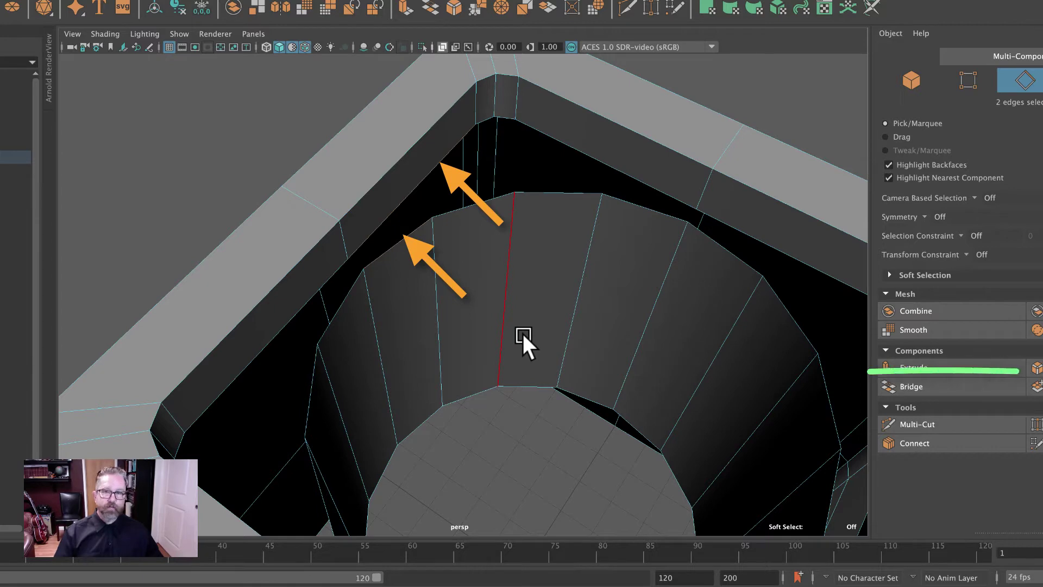
pyautogui.click(935, 387)
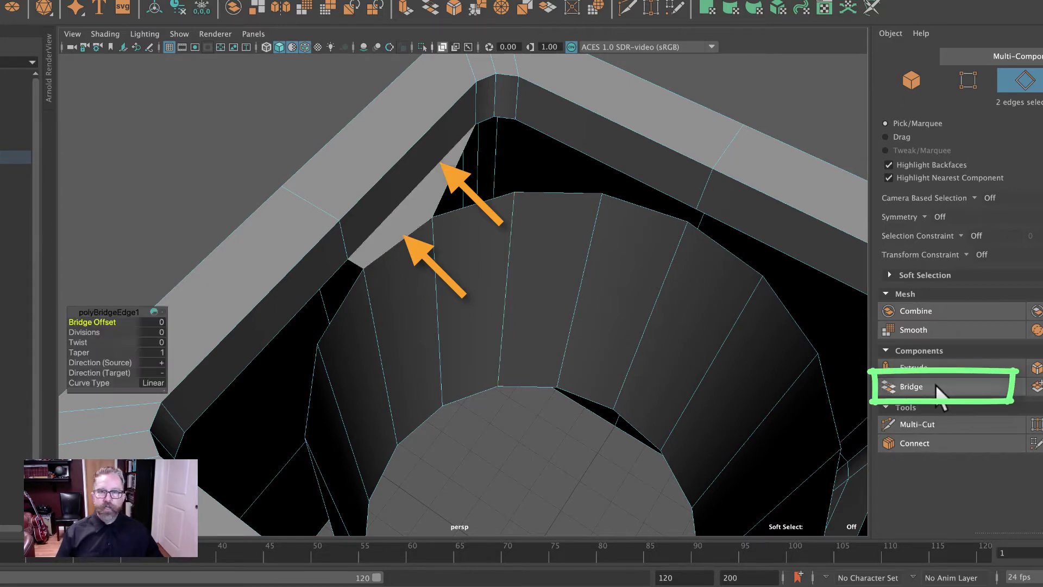
# - Try to bridge the entire border loop around the remaining gap, including both side edges of the first bridge face
pyautogui.doubleClick(481, 204)
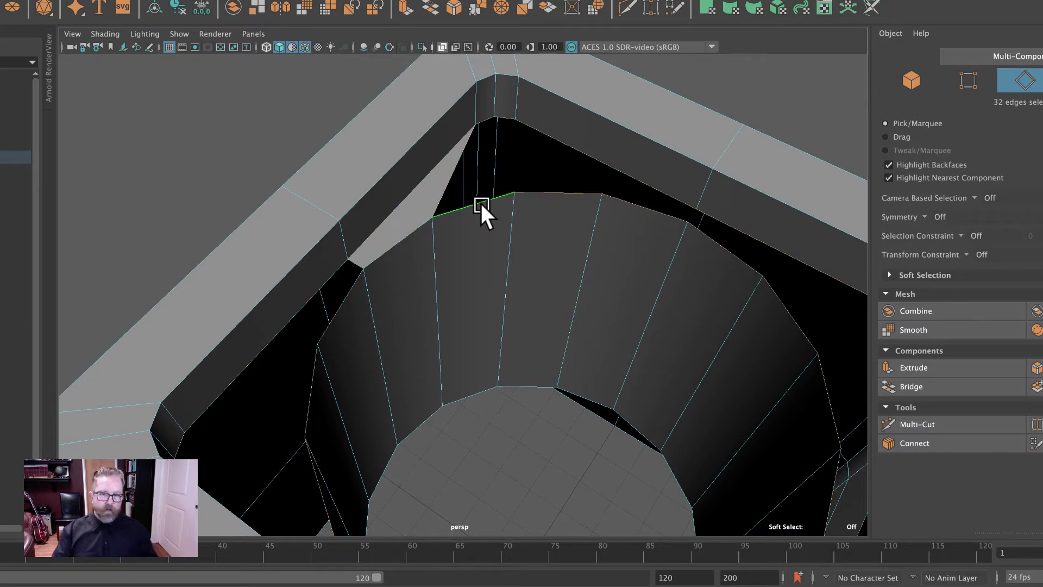
pyautogui.scroll(-8, 615, 242)
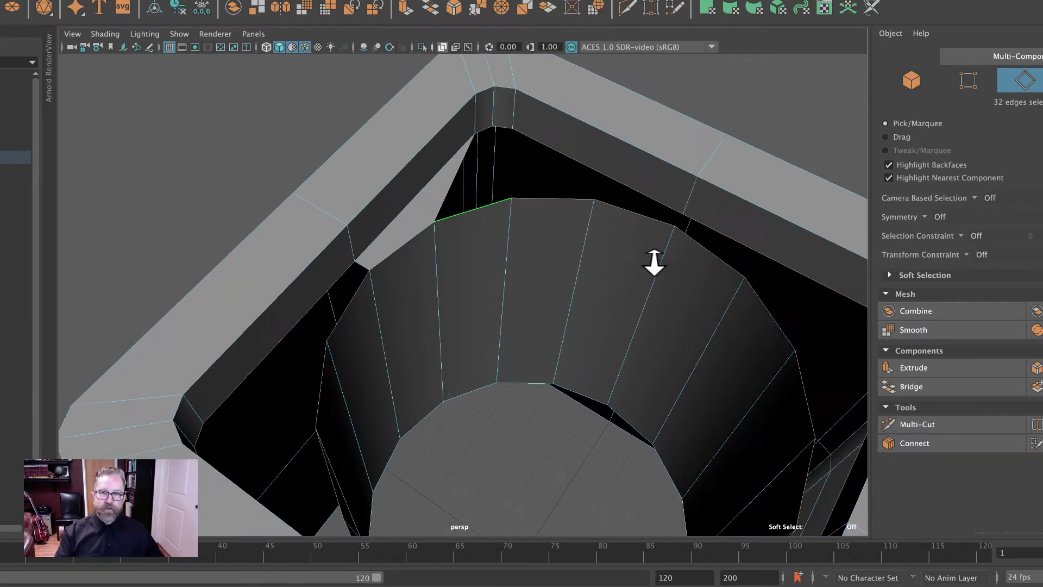
pyautogui.keyDown('alt'); pyautogui.moveTo(535, 263); pyautogui.dragTo(556, 178); pyautogui.keyUp('alt')
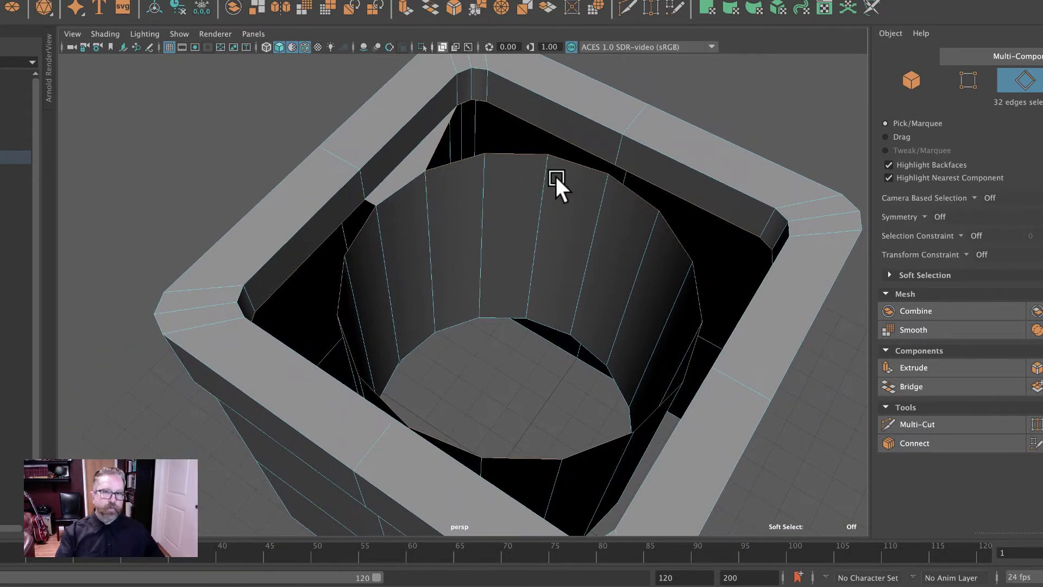
pyautogui.click(922, 387)
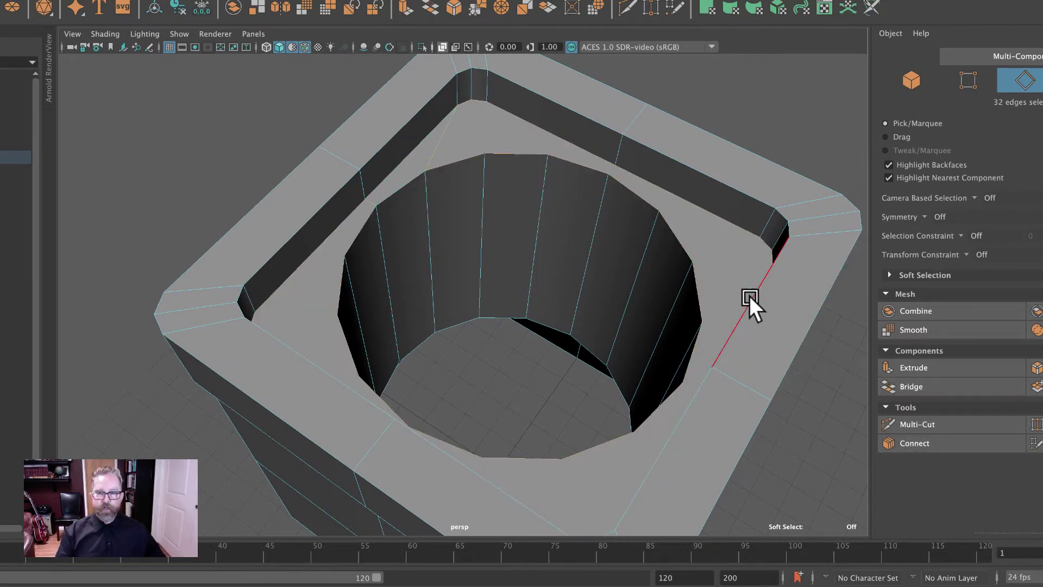
# - Inspect the filled gap in smooth mesh preview, return to the unsmoothed display, and undo the last bridge
pyautogui.keyDown('alt'); pyautogui.moveTo(750, 302); pyautogui.dragTo(697, 323); pyautogui.keyUp('alt')
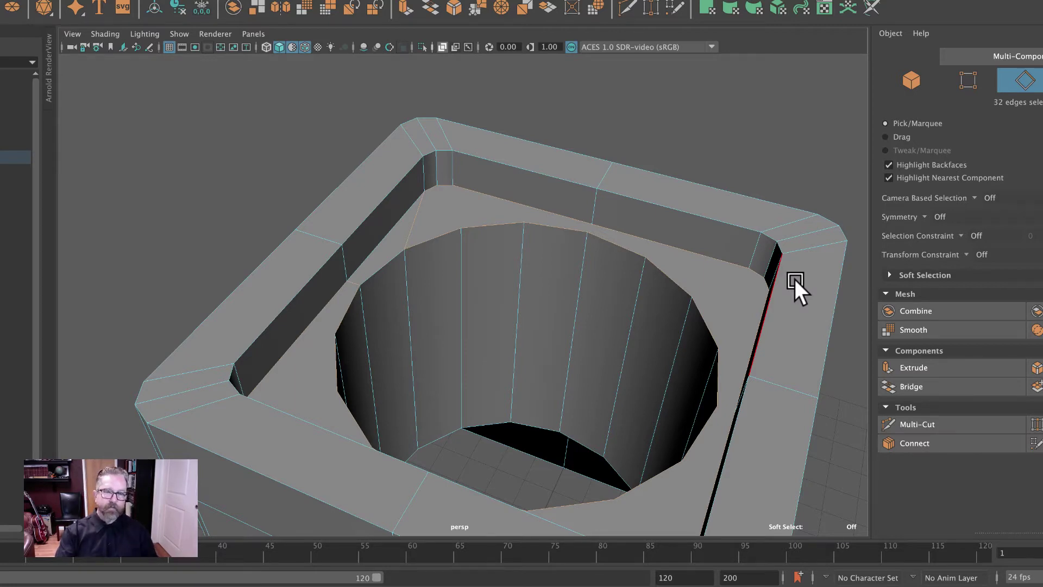
pyautogui.press('3')
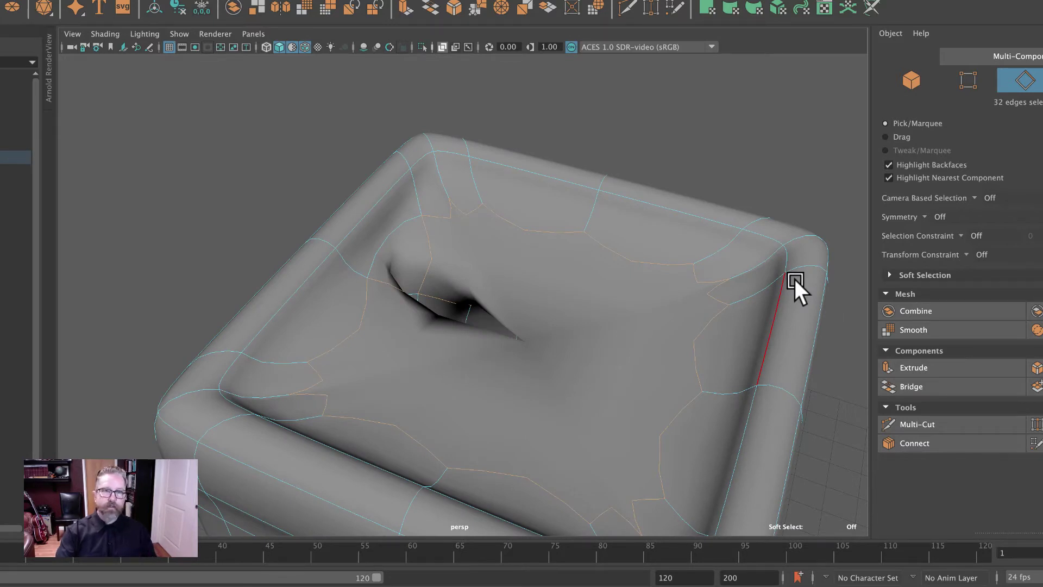
pyautogui.press('1')
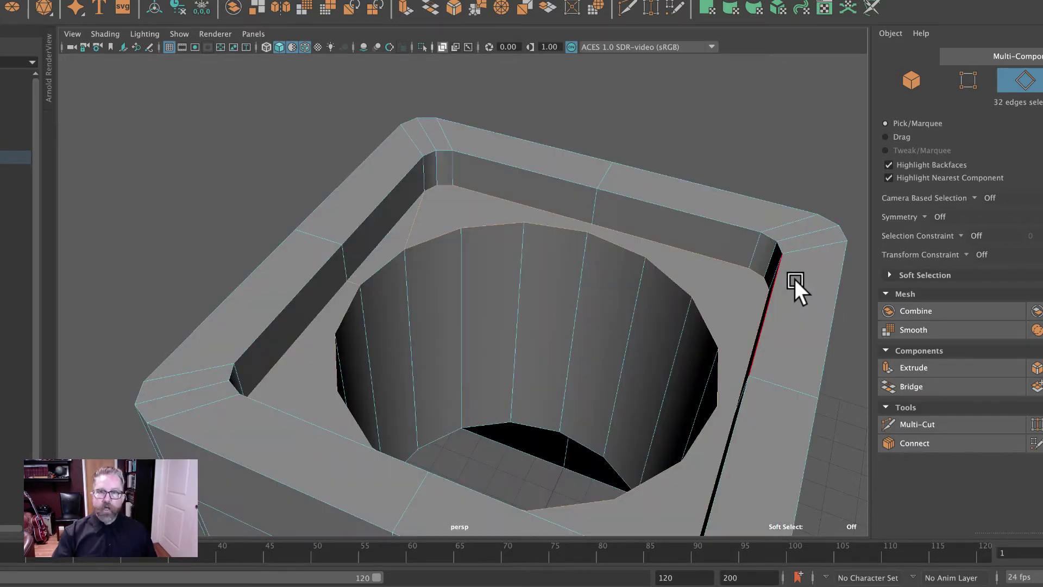
pyautogui.hotkey('ctrl', 'e')
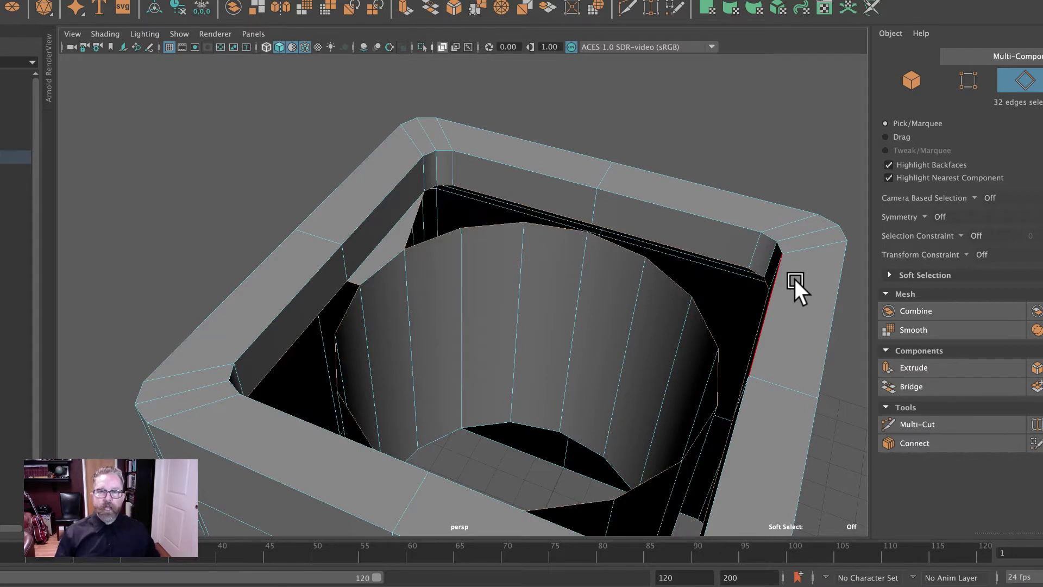
# - Select the border edge loop around the gap again, leaving out the two side edges of the existing bridge face
pyautogui.click(751, 102)
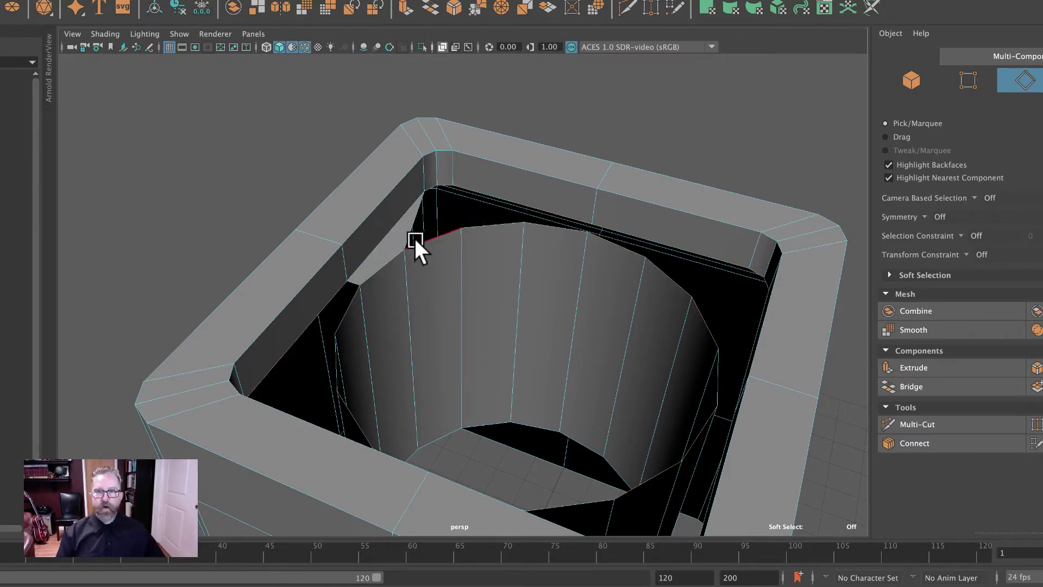
pyautogui.doubleClick(433, 239)
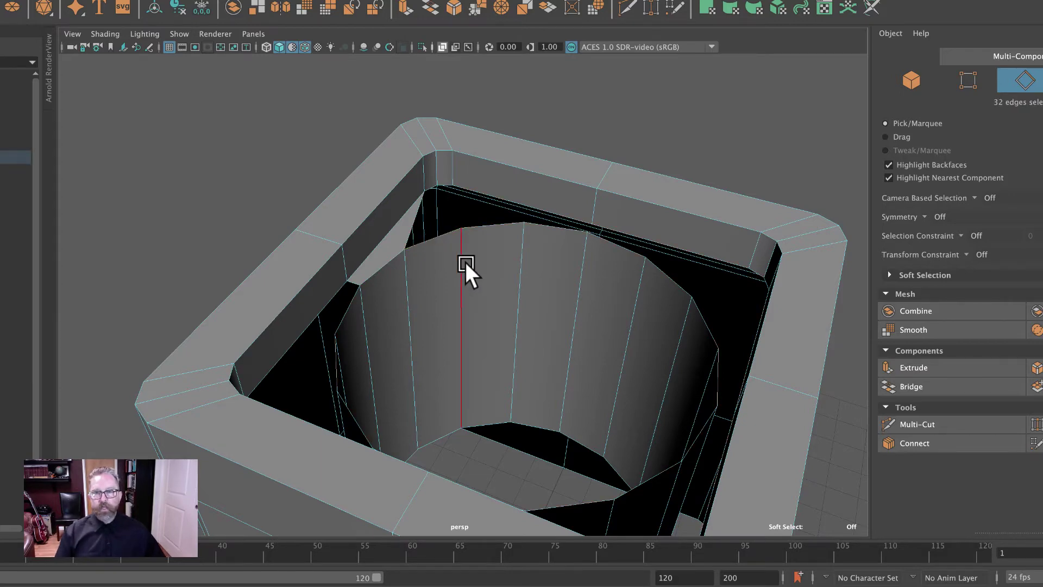
pyautogui.keyDown('alt'); pyautogui.moveTo(465, 262); pyautogui.dragTo(451, 302); pyautogui.keyUp('alt')
pyautogui.scroll(5, 731, 334)
pyautogui.keyDown('alt'); pyautogui.moveTo(732, 333); pyautogui.dragTo(719, 461, button='middle'); pyautogui.keyUp('alt')
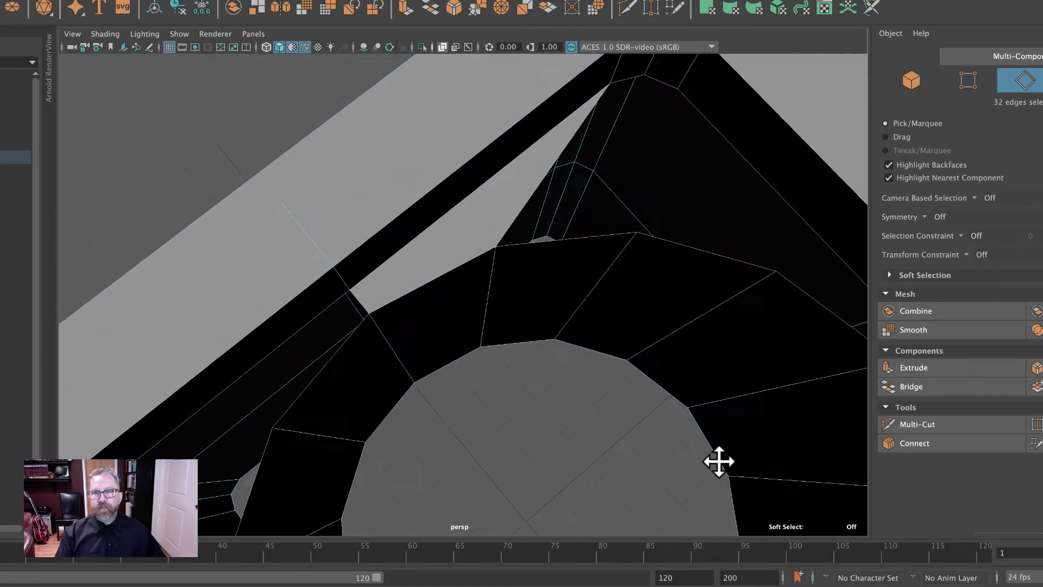
pyautogui.keyDown('alt'); pyautogui.moveTo(718, 461); pyautogui.dragTo(647, 412); pyautogui.keyUp('alt')
pyautogui.scroll(3, 396, 368)
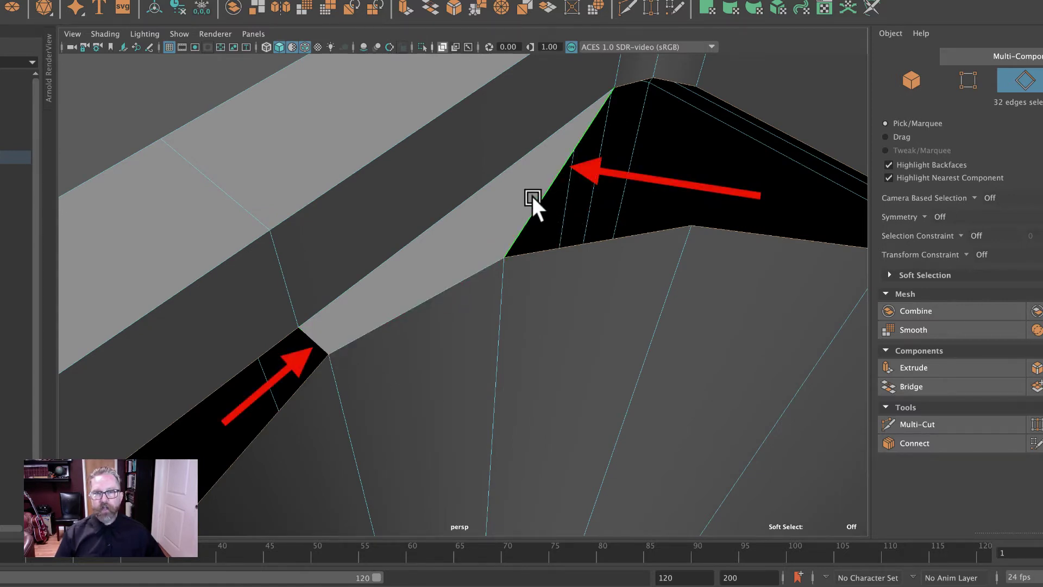
pyautogui.keyDown('ctrl'); pyautogui.click(316, 343); pyautogui.keyUp('ctrl')
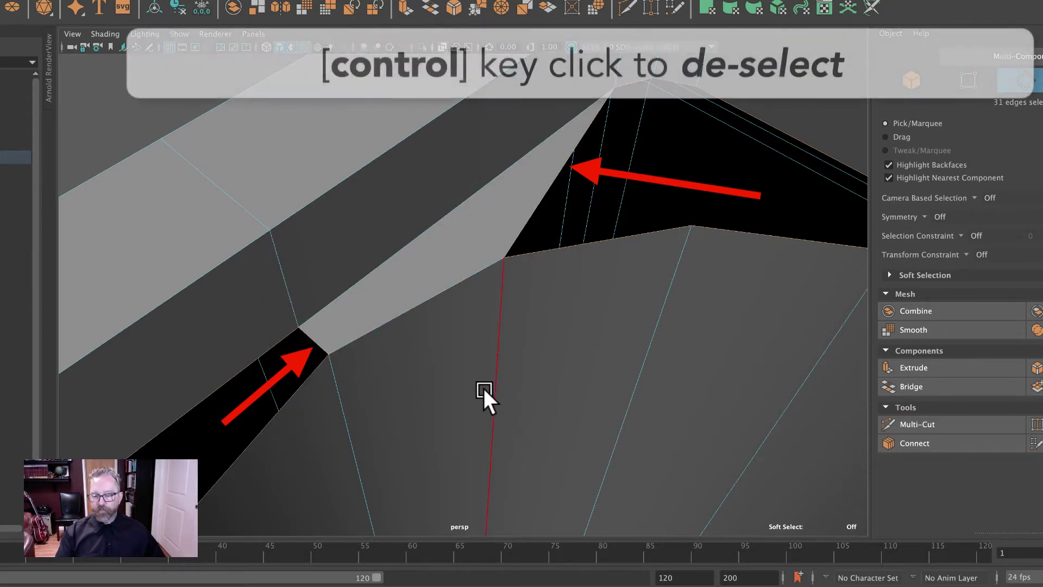
pyautogui.keyDown('ctrl'); pyautogui.click(529, 217); pyautogui.keyUp('ctrl')
pyautogui.moveTo(743, 414)
pyautogui.keyDown('alt'); pyautogui.mouseDown(button='right')
pyautogui.moveTo(601, 380)
pyautogui.moveTo(489, 373)
pyautogui.moveTo(514, 243)
pyautogui.moveTo(471, 261)
pyautogui.mouseUp(button='right'); pyautogui.keyUp('alt')
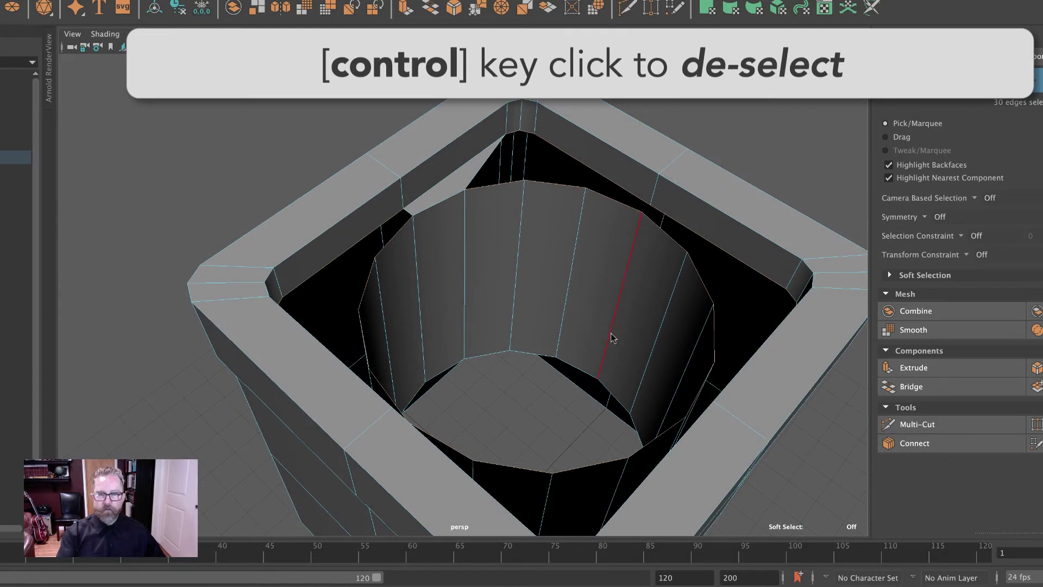
# - Check the edge selection in wireframe, then bridge the selected edges to close the gap between the cylinder and the inner rim
pyautogui.press('4')
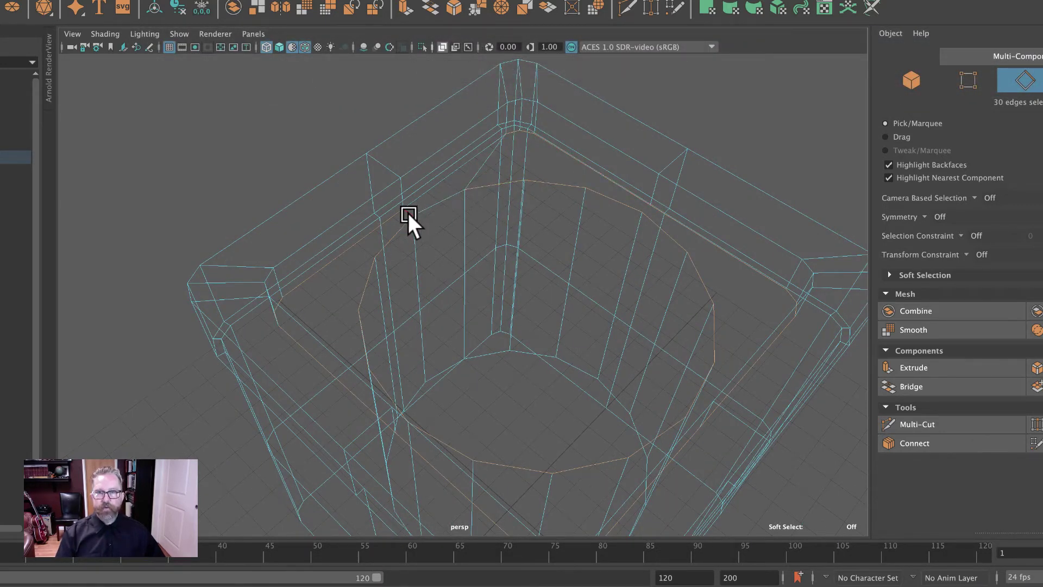
pyautogui.press('5')
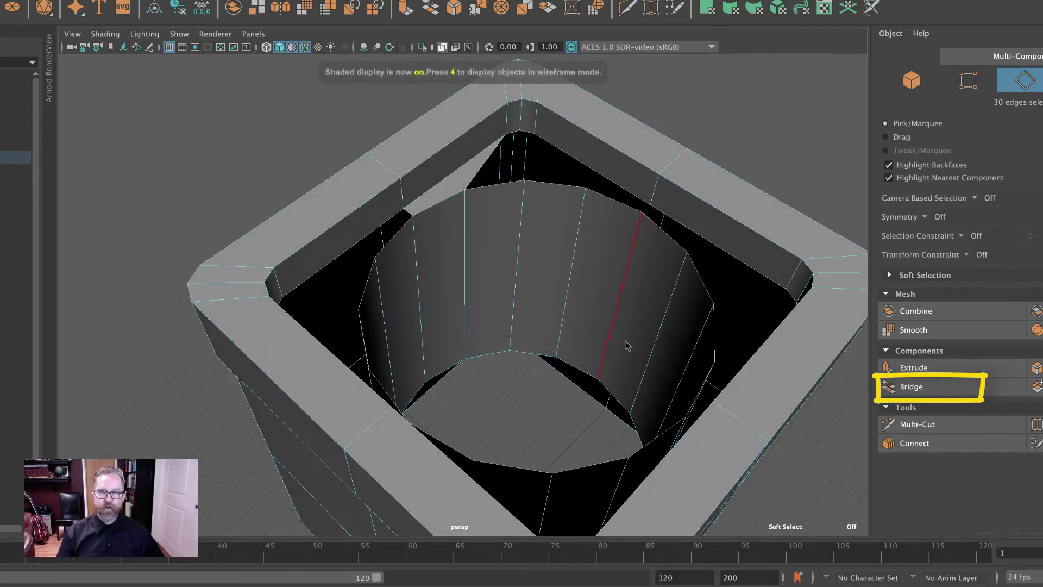
pyautogui.click(955, 386)
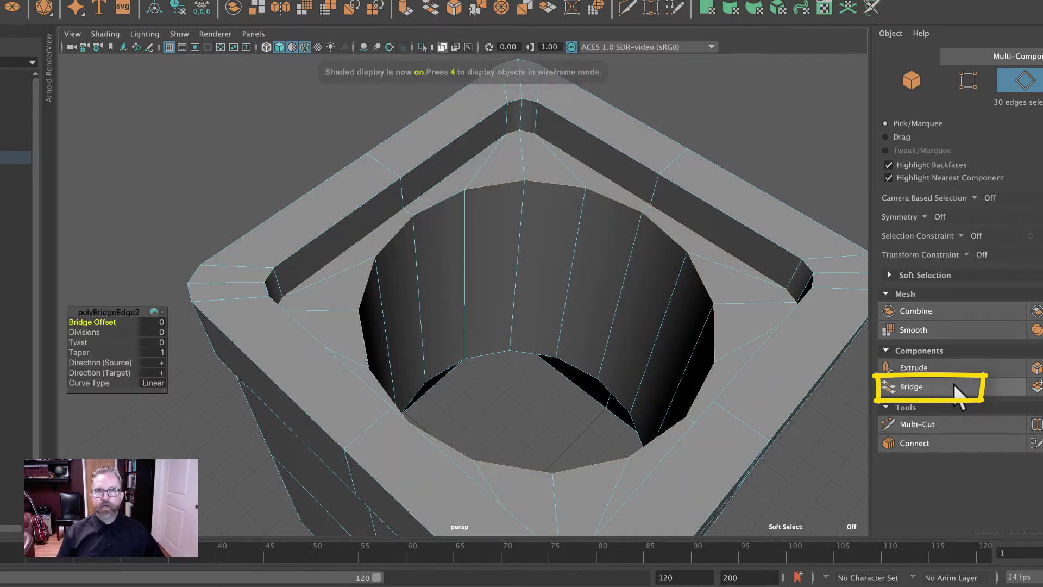
pyautogui.moveTo(648, 272)
pyautogui.keyDown('alt'); pyautogui.mouseDown()
pyautogui.moveTo(531, 263)
pyautogui.moveTo(610, 275)
pyautogui.moveTo(598, 244)
pyautogui.mouseUp(); pyautogui.keyUp('alt')
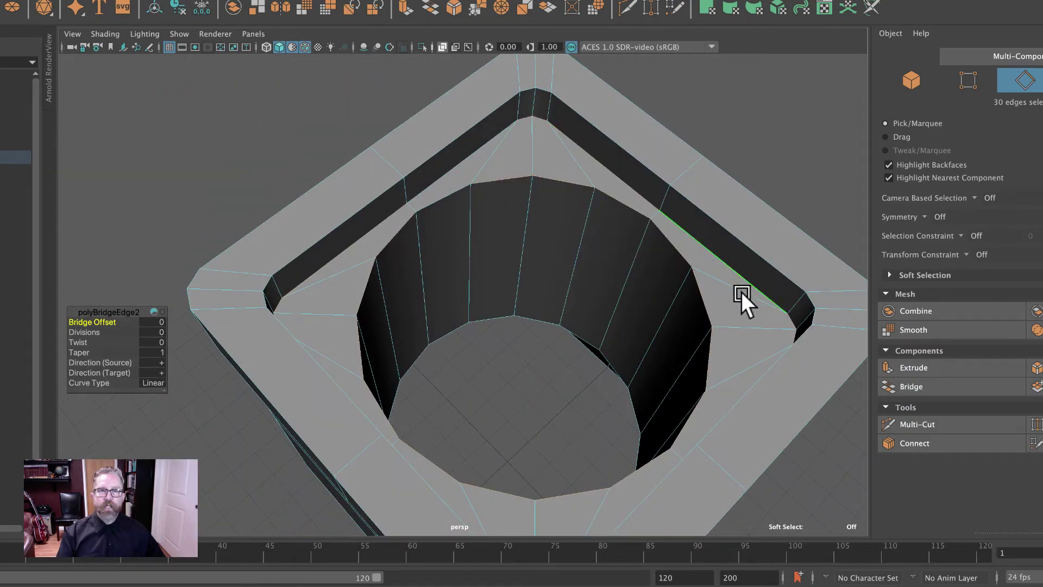
pyautogui.moveTo(741, 292)
pyautogui.keyDown('alt'); pyautogui.mouseDown()
pyautogui.moveTo(829, 302)
pyautogui.moveTo(847, 319)
pyautogui.moveTo(728, 285)
pyautogui.mouseUp(); pyautogui.keyUp('alt')
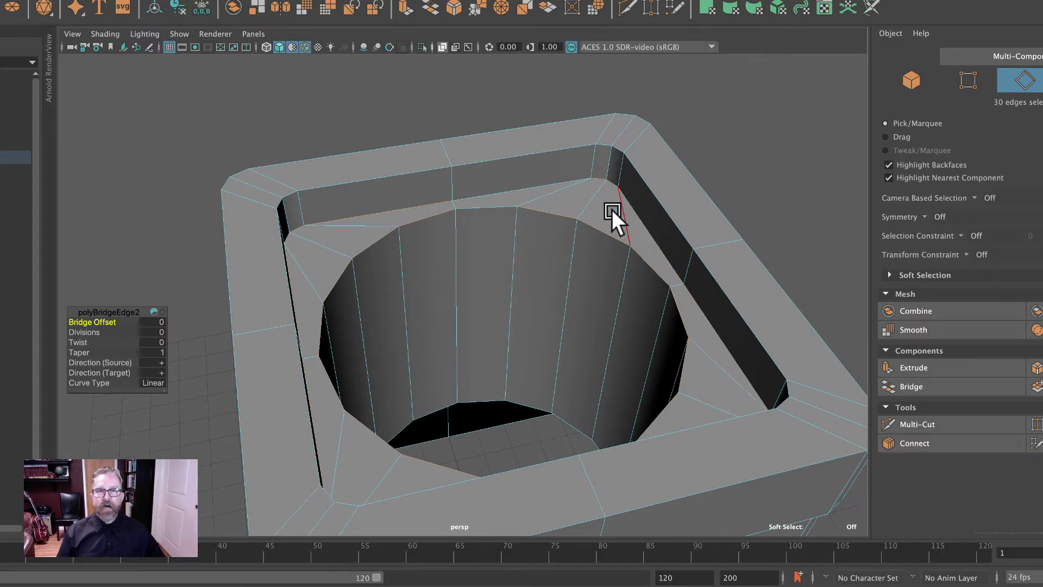
# - Return to object mode with the combined box selected and view the whole mesh in smooth mesh preview
pyautogui.moveTo(612, 209); pyautogui.dragTo(731, 172, button='right')
pyautogui.click(728, 173)
pyautogui.click(624, 197)
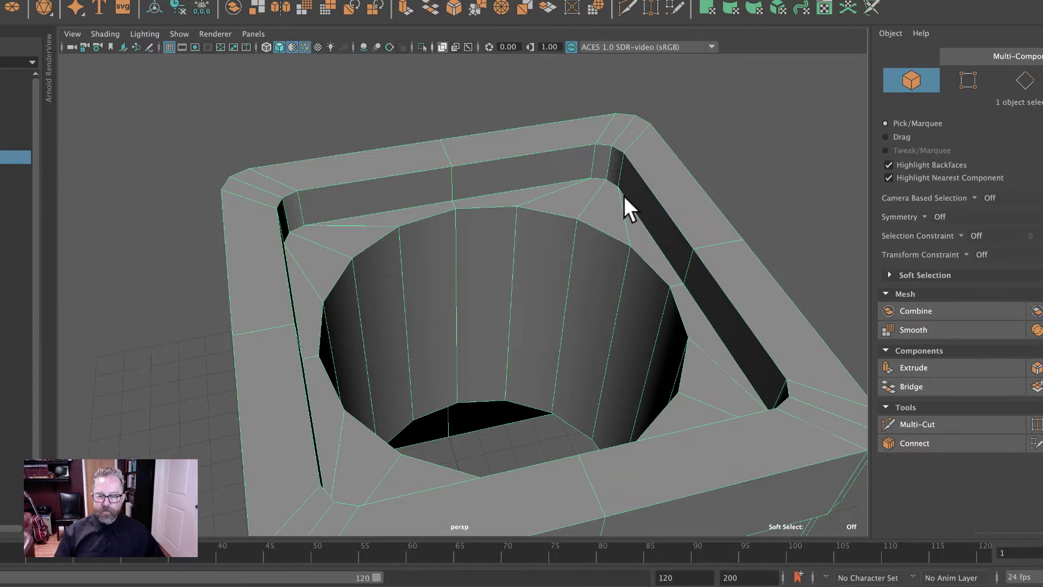
pyautogui.press('3')
pyautogui.keyDown('alt'); pyautogui.moveTo(766, 205); pyautogui.dragTo(498, 256, button='right'); pyautogui.keyUp('alt')
pyautogui.keyDown('alt'); pyautogui.moveTo(498, 255); pyautogui.dragTo(560, 240); pyautogui.keyUp('alt')
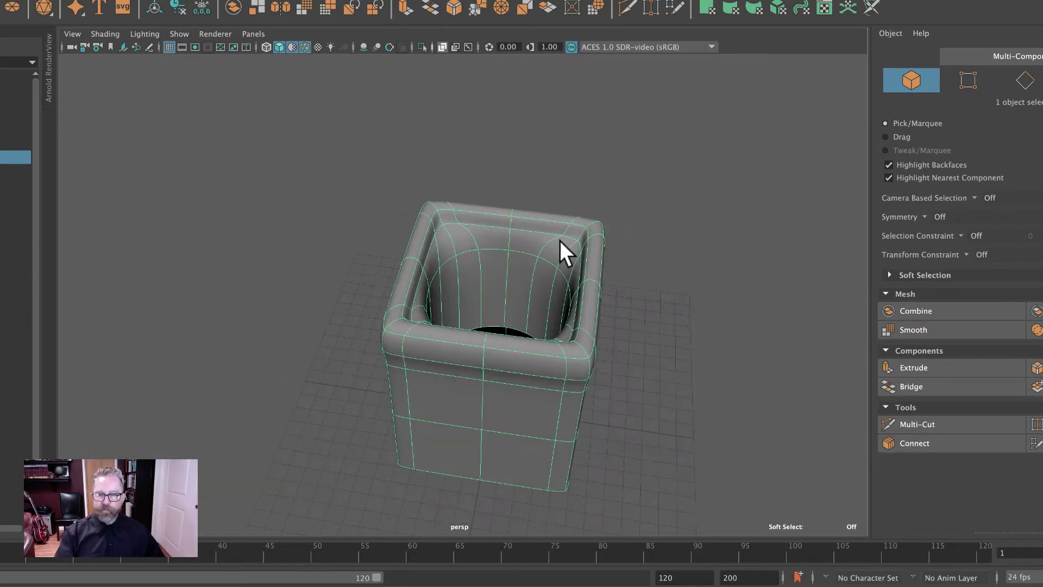
# - Compare the bridged area between the cylinder and the box rim in unsmoothed display and smooth mesh preview, ending close up and unsmoothed
pyautogui.press('1')
pyautogui.keyDown('alt'); pyautogui.moveTo(645, 308); pyautogui.dragTo(511, 345); pyautogui.keyUp('alt')
pyautogui.keyDown('alt'); pyautogui.moveTo(510, 344); pyautogui.dragTo(866, 372, button='right'); pyautogui.keyUp('alt')
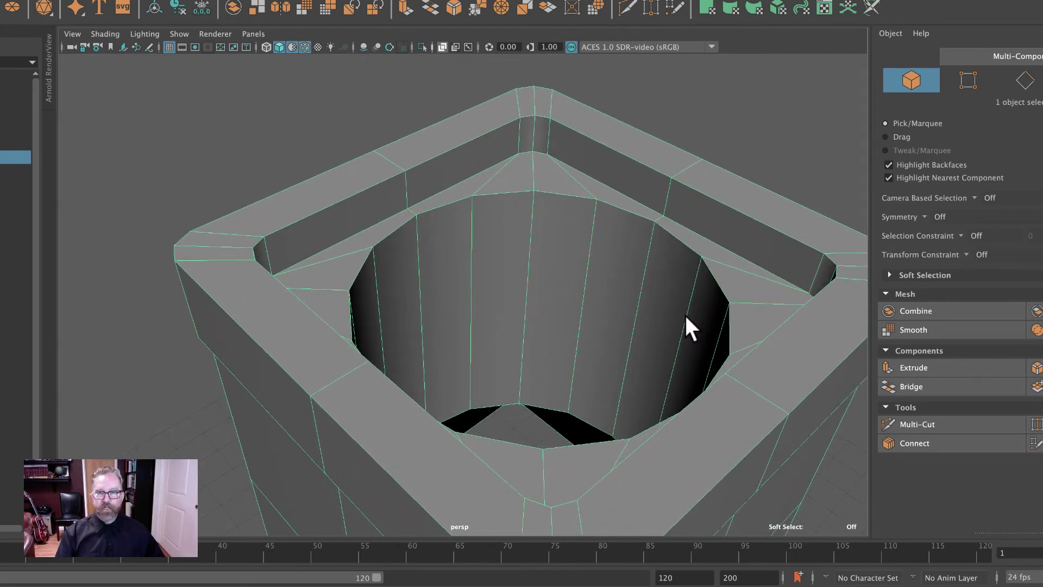
pyautogui.keyDown('alt'); pyautogui.moveTo(687, 321); pyautogui.dragTo(629, 282, button='middle'); pyautogui.keyUp('alt')
pyautogui.keyDown('alt'); pyautogui.moveTo(629, 282); pyautogui.dragTo(615, 300); pyautogui.keyUp('alt')
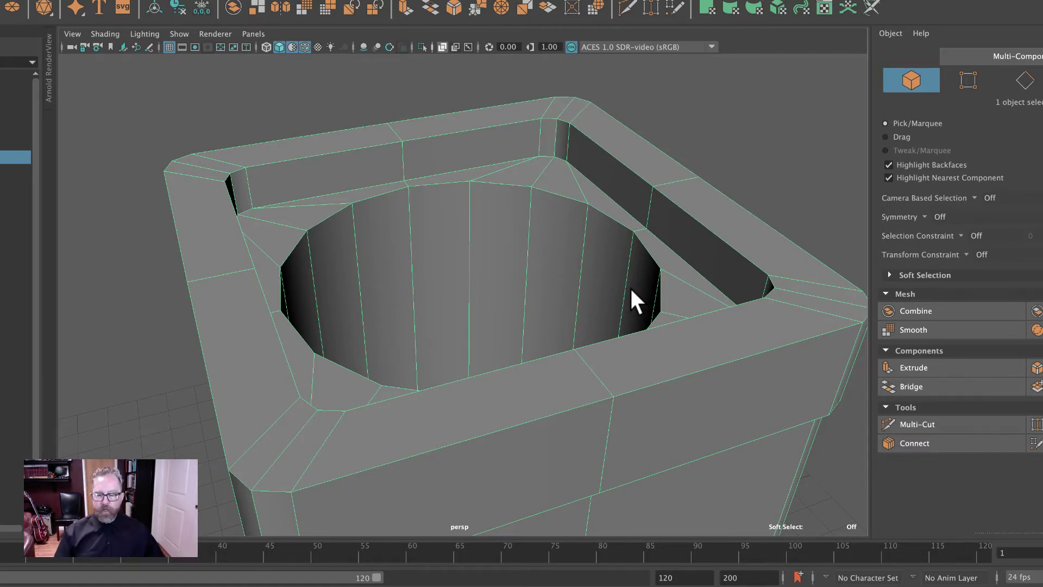
pyautogui.press('3')
pyautogui.keyDown('alt'); pyautogui.moveTo(715, 319); pyautogui.dragTo(508, 314, button='right'); pyautogui.keyUp('alt')
pyautogui.keyDown('alt'); pyautogui.moveTo(507, 315); pyautogui.dragTo(569, 333); pyautogui.keyUp('alt')
pyautogui.press('1')
pyautogui.keyDown('alt'); pyautogui.moveTo(568, 333); pyautogui.dragTo(799, 389, button='right'); pyautogui.keyUp('alt')
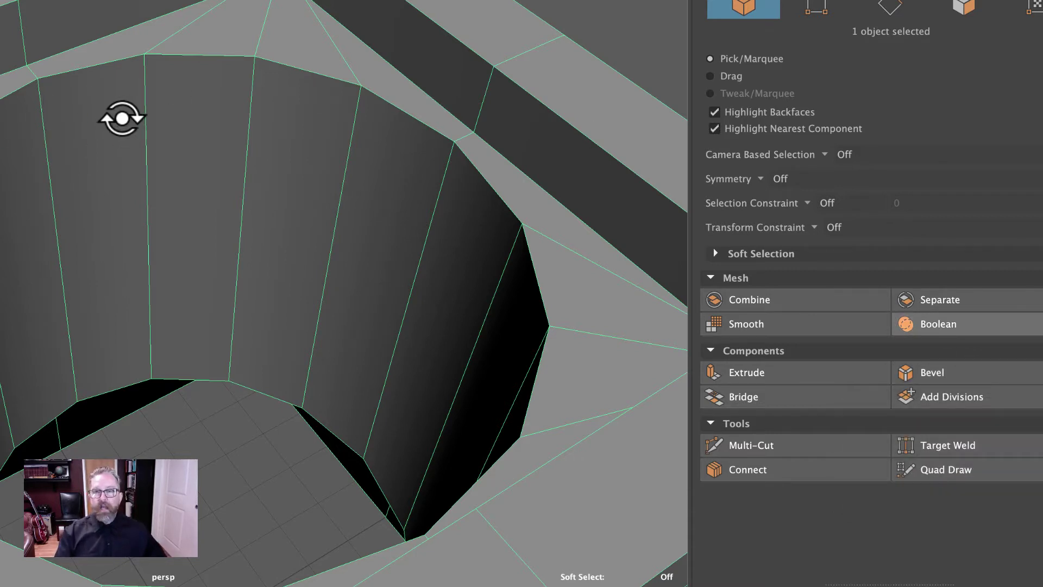
pyautogui.moveTo(121, 118)
pyautogui.keyDown('alt'); pyautogui.mouseDown()
pyautogui.moveTo(103, 93)
pyautogui.moveTo(128, 133)
pyautogui.mouseUp(); pyautogui.keyUp('alt')
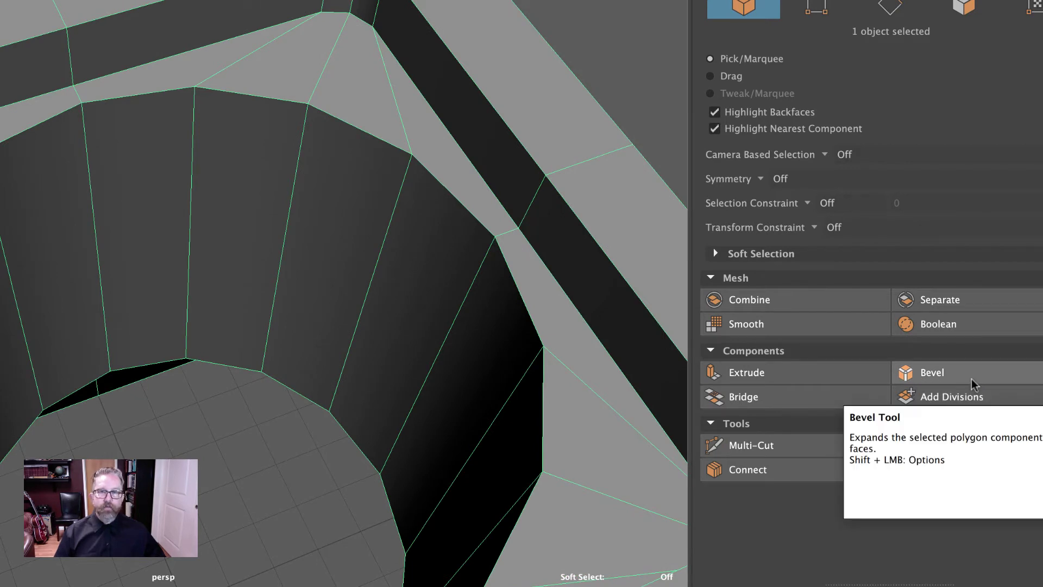
# - Try beveling the edge loop around the inner cylinder's top opening and check the edge in smooth mesh preview
pyautogui.moveTo(251, 89); pyautogui.dragTo(251, 34, button='right')
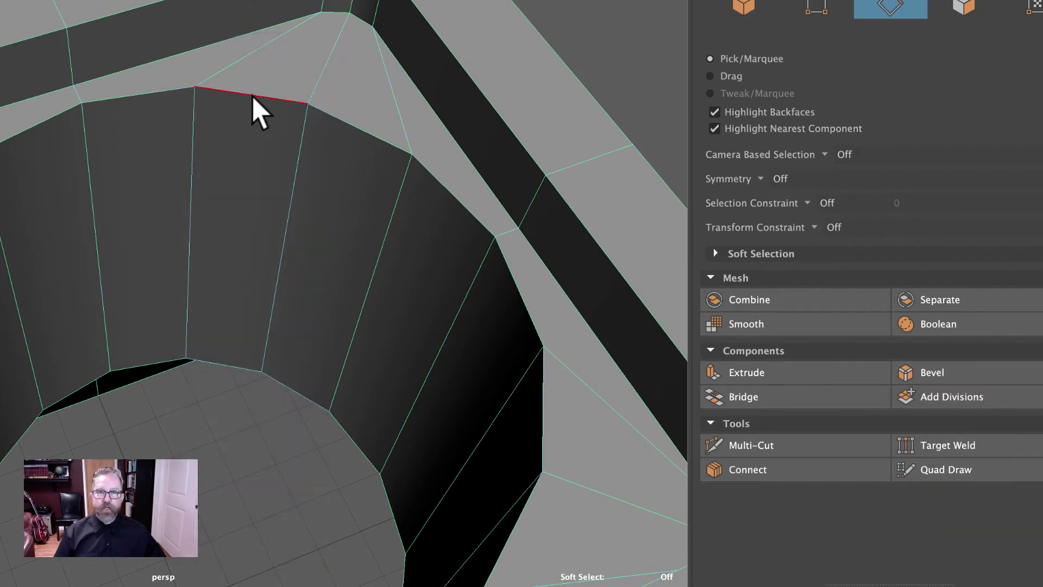
pyautogui.doubleClick(255, 97)
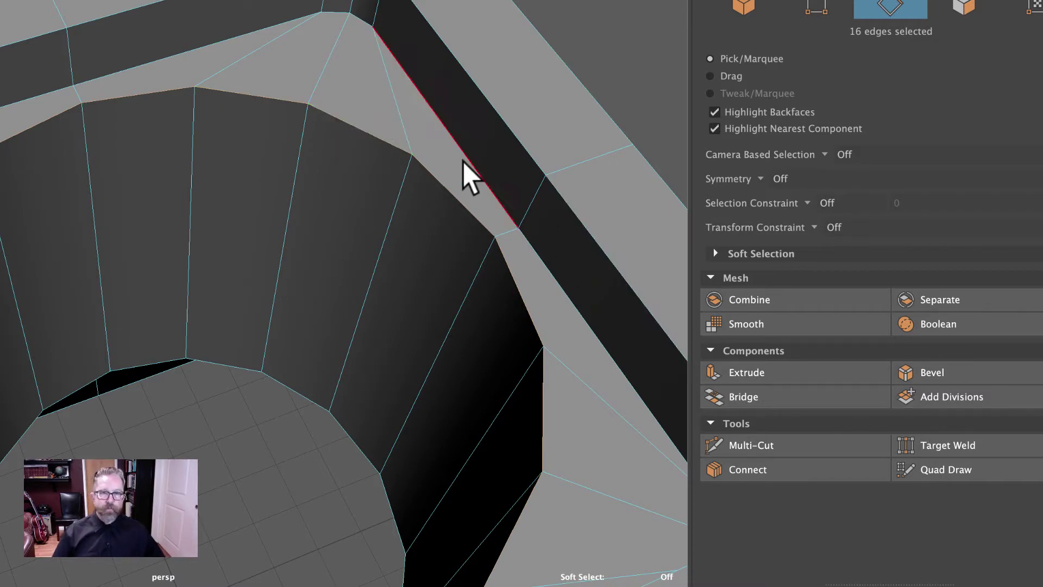
pyautogui.click(969, 375)
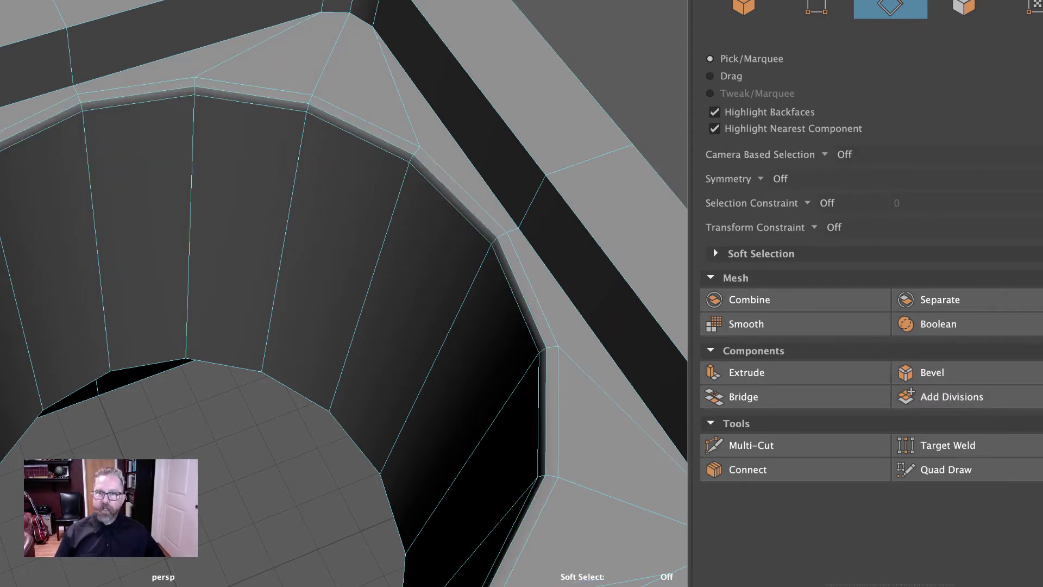
pyautogui.scroll(-5, 293, 312)
pyautogui.keyDown('alt'); pyautogui.moveTo(293, 312); pyautogui.dragTo(260, 298); pyautogui.keyUp('alt')
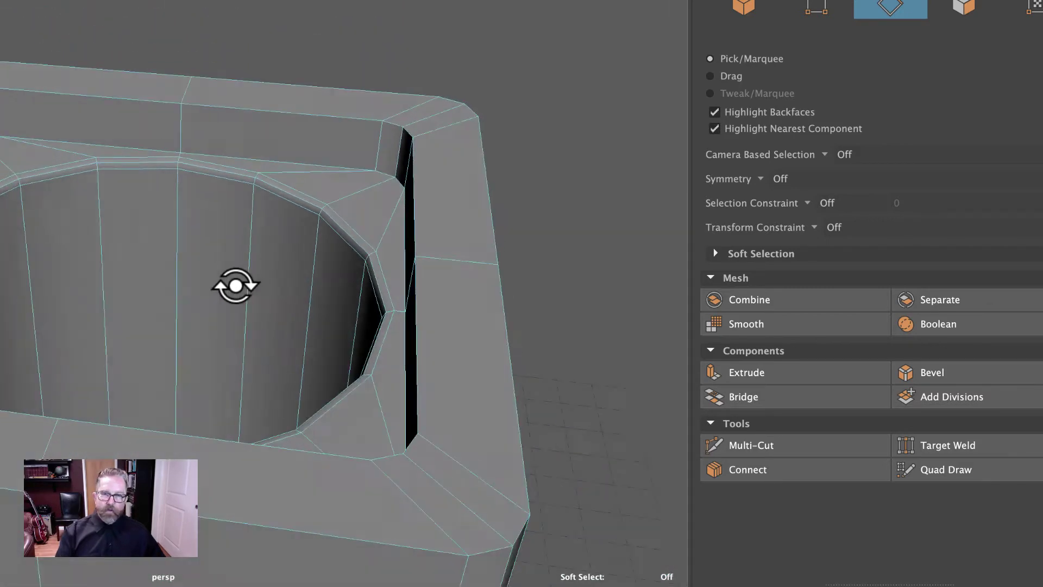
pyautogui.press('3')
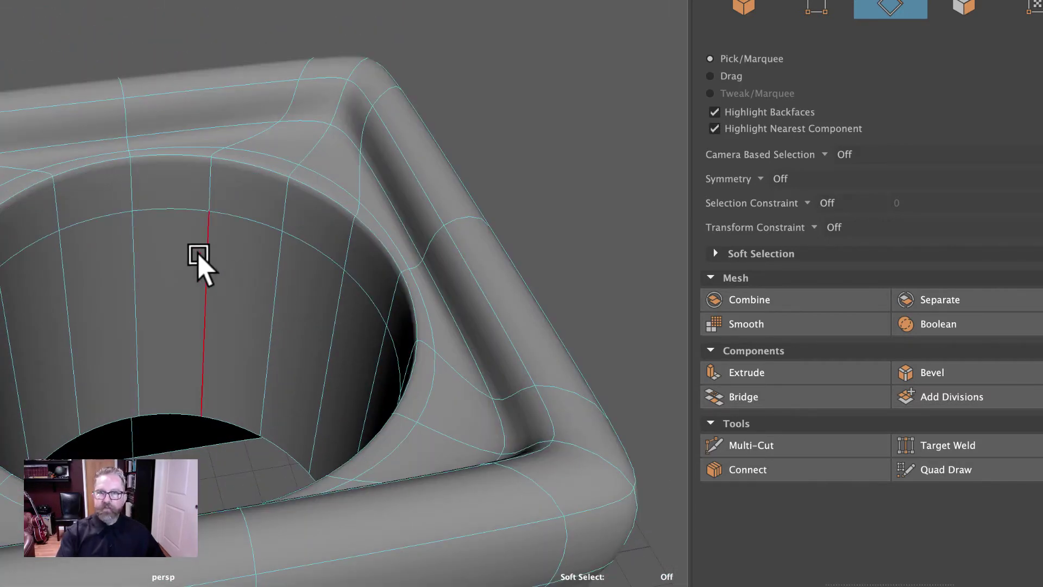
pyautogui.keyDown('alt'); pyautogui.moveTo(157, 204); pyautogui.dragTo(128, 181); pyautogui.keyUp('alt')
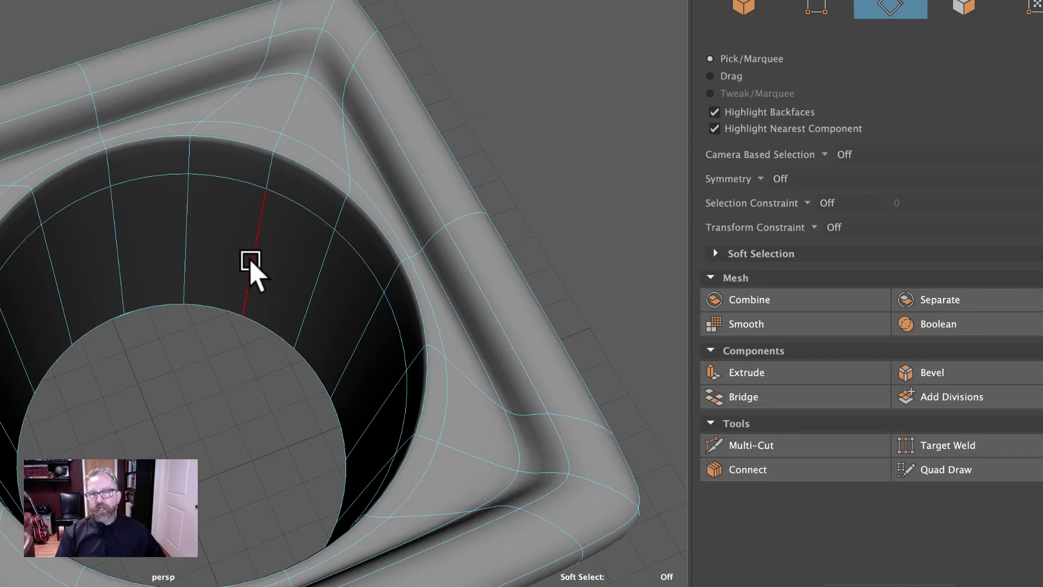
pyautogui.keyDown('alt'); pyautogui.moveTo(251, 270); pyautogui.dragTo(159, 185); pyautogui.keyUp('alt')
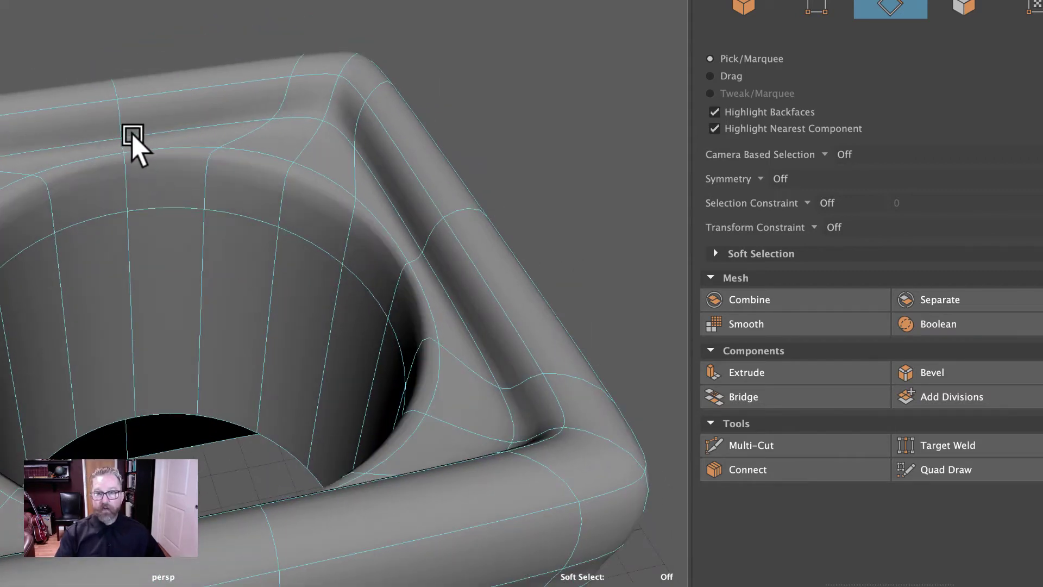
# - Insert an edge loop around the inside of the cylinder just below its top edge with the Multi-Cut tool
pyautogui.doubleClick(136, 163)
pyautogui.press('1')
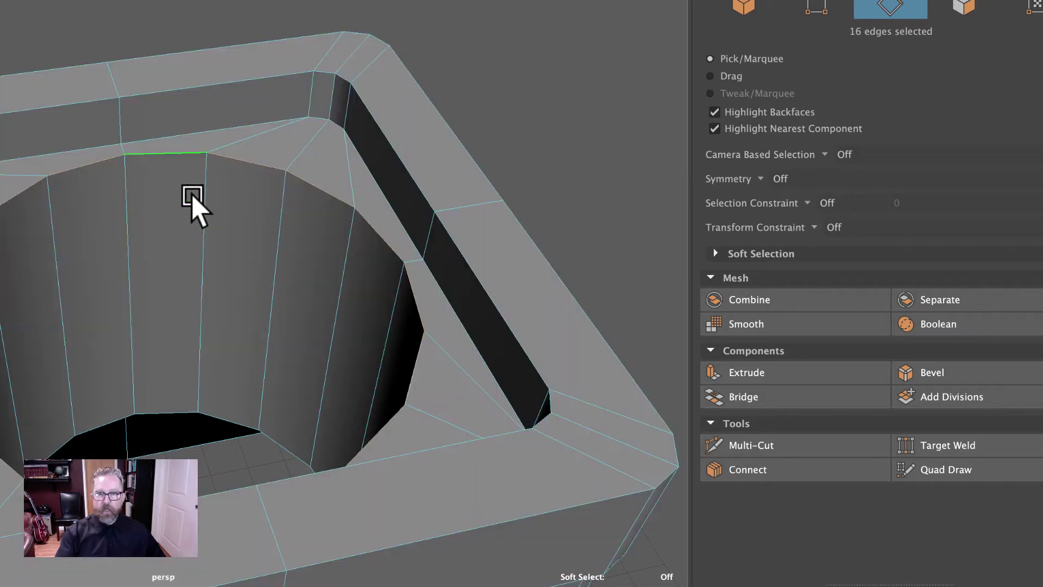
pyautogui.click(772, 446)
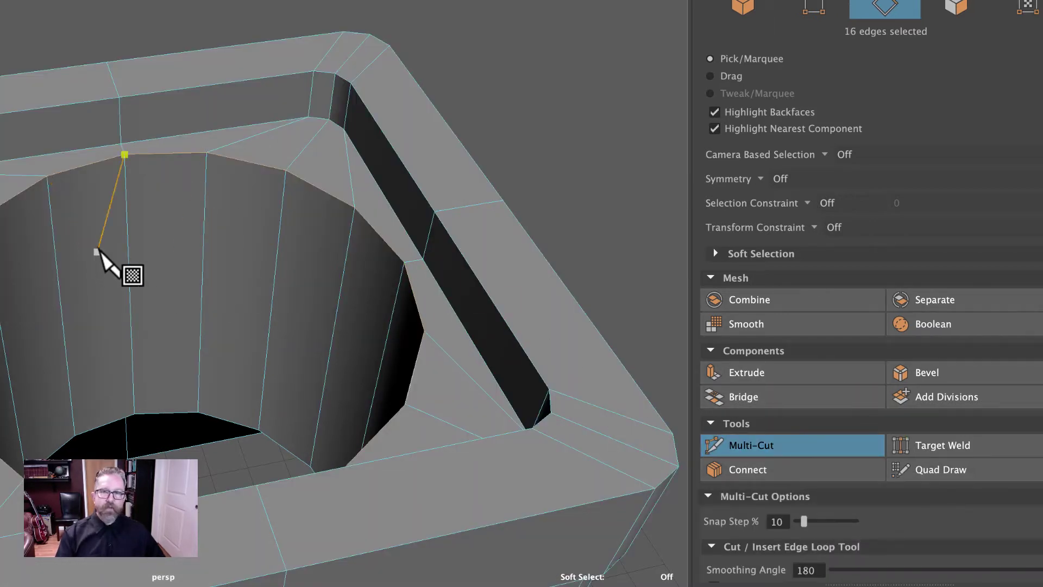
pyautogui.keyDown('alt'); pyautogui.moveTo(105, 256); pyautogui.dragTo(380, 291, button='right'); pyautogui.keyUp('alt')
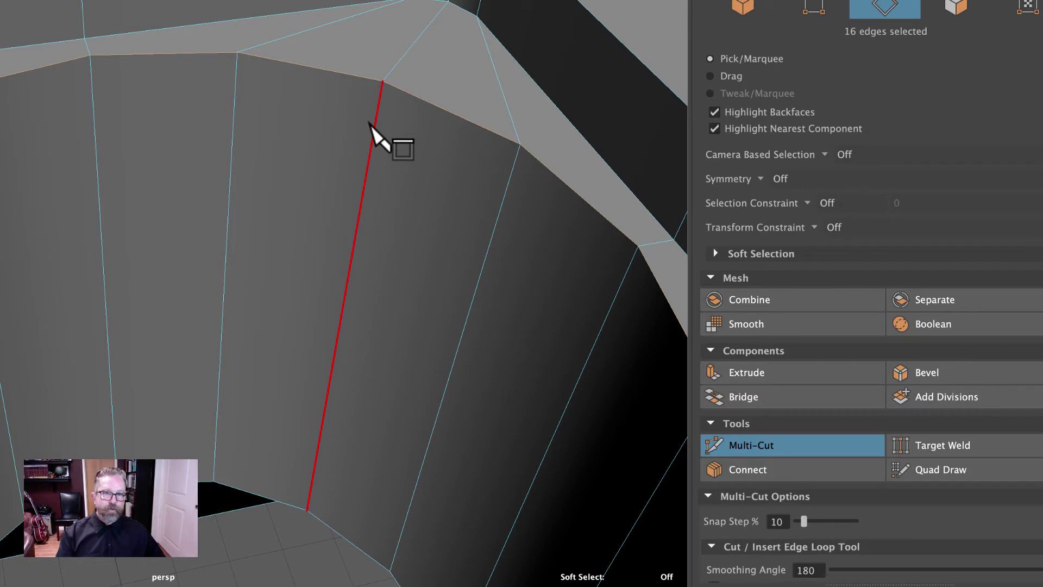
pyautogui.click(90, 55)
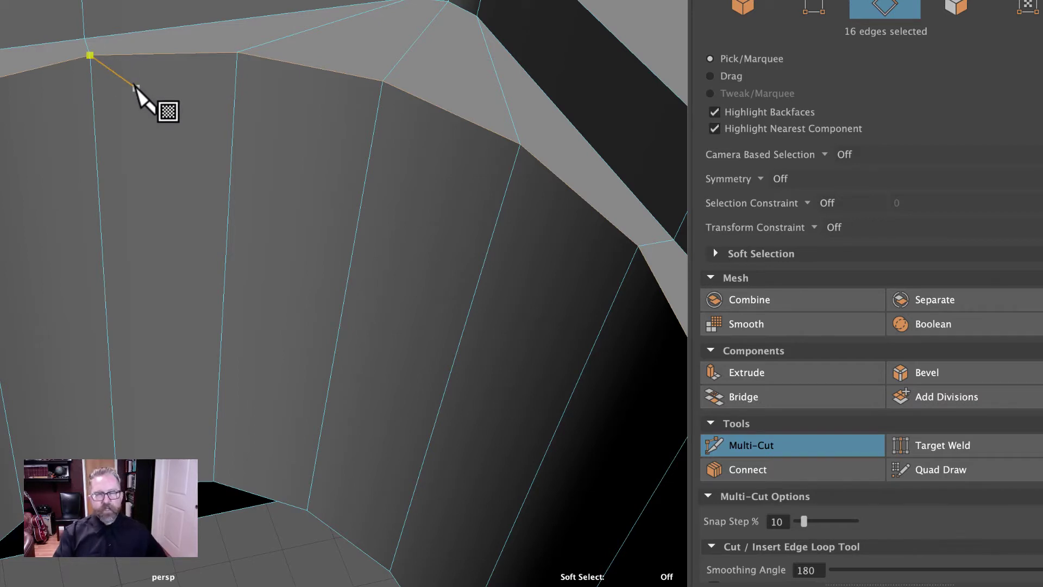
pyautogui.press('ctrl')
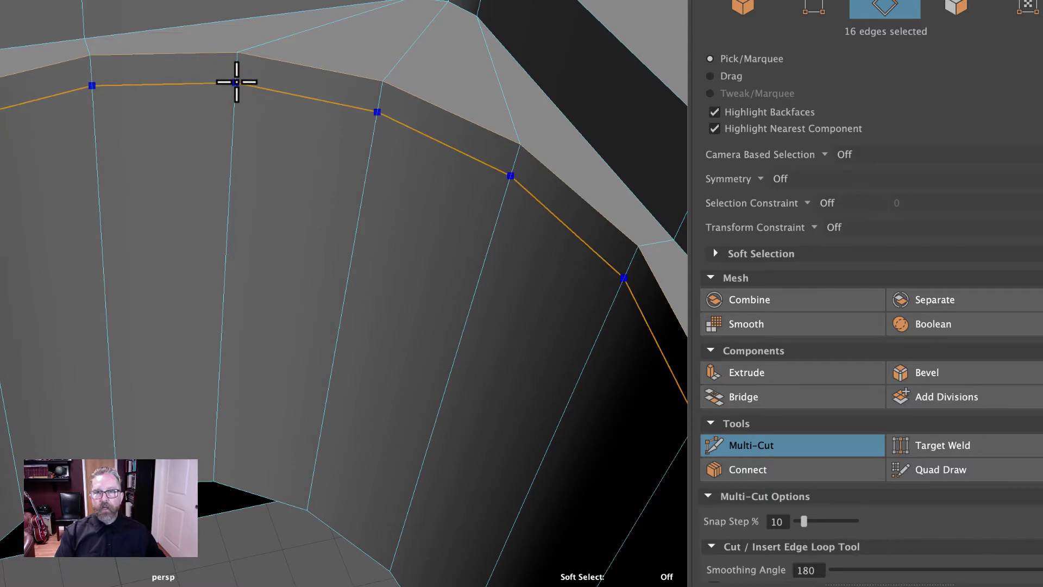
pyautogui.click(377, 111)
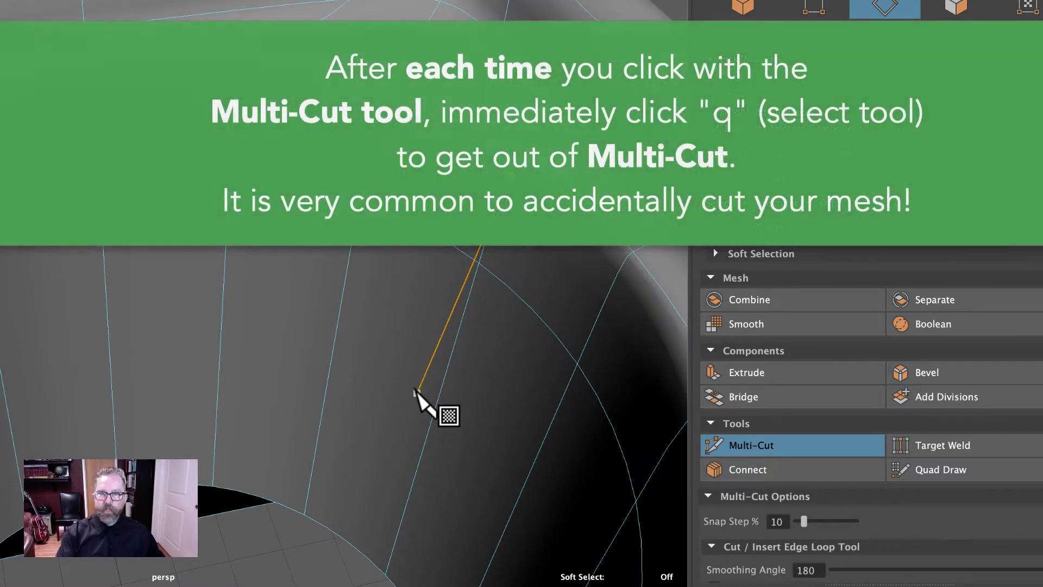
# - Inspect the cylinder's new supporting loop in smooth mesh preview, then return to the unsmoothed display
pyautogui.keyDown('alt'); pyautogui.moveTo(482, 405); pyautogui.dragTo(7, 373, button='right'); pyautogui.keyUp('alt')
pyautogui.scroll(5, 7, 364)
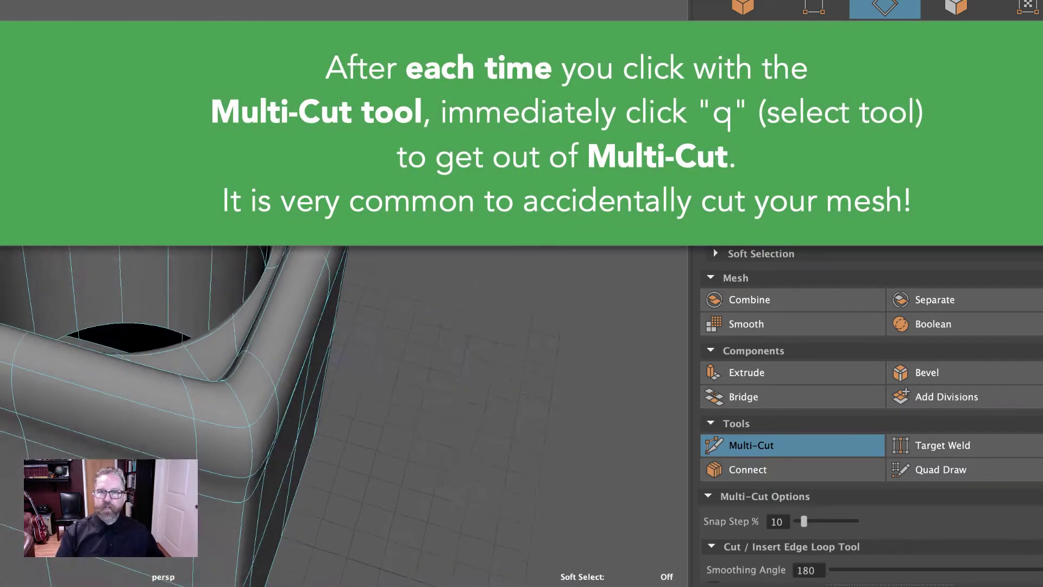
pyautogui.keyDown('alt'); pyautogui.moveTo(7, 364); pyautogui.dragTo(51, 365); pyautogui.keyUp('alt')
pyautogui.scroll(4, 63, 361)
pyautogui.keyDown('alt'); pyautogui.moveTo(154, 198); pyautogui.dragTo(586, 240, button='right'); pyautogui.keyUp('alt')
pyautogui.keyDown('alt'); pyautogui.moveTo(587, 239); pyautogui.dragTo(403, 342); pyautogui.keyUp('alt')
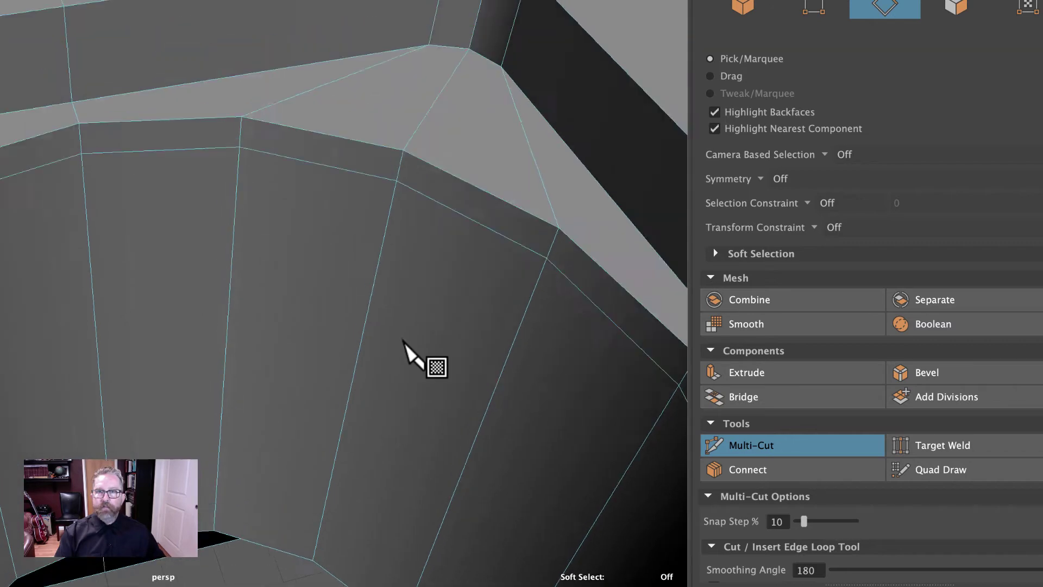
# - Insert a Multi-Cut edge loop around the rim's inner wall just above the bridged faces, check it smoothed, and leave the tool
pyautogui.keyDown('alt'); pyautogui.moveTo(403, 342); pyautogui.dragTo(366, 438, button='right'); pyautogui.keyUp('alt')
pyautogui.keyDown('alt'); pyautogui.moveTo(365, 438); pyautogui.dragTo(163, 261); pyautogui.keyUp('alt')
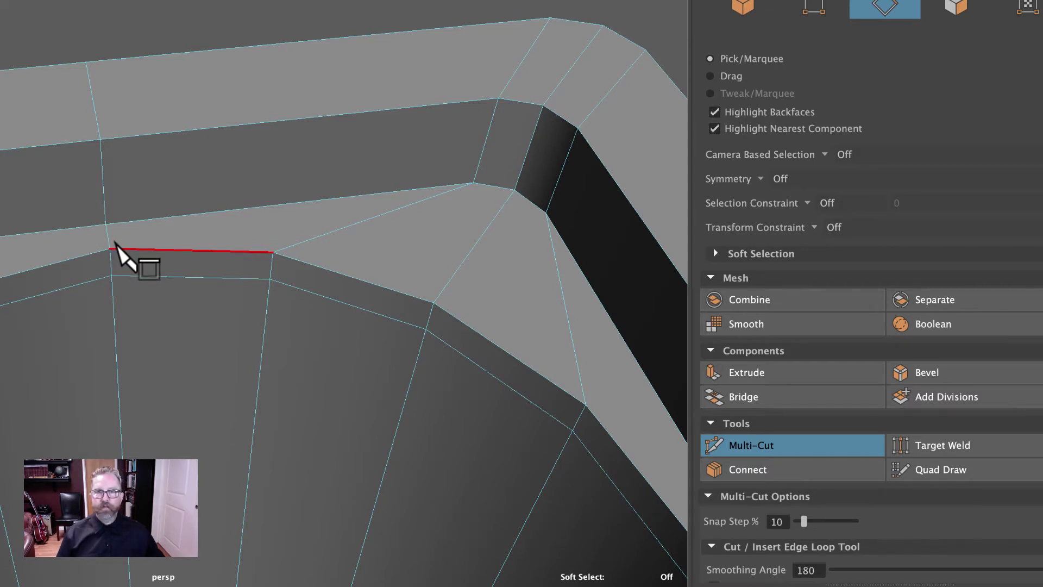
pyautogui.click(585, 405)
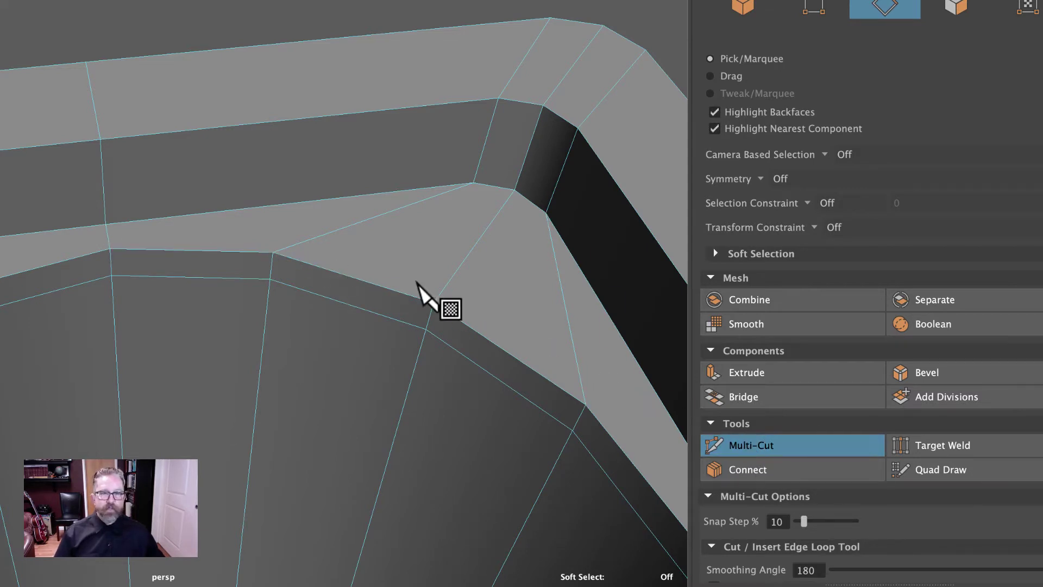
pyautogui.click(764, 447)
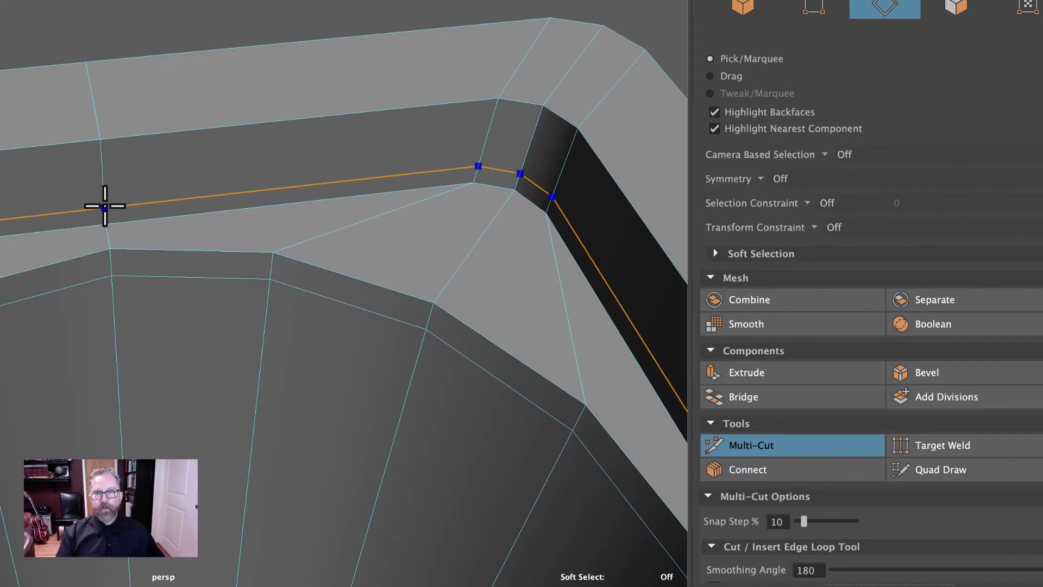
pyautogui.click(572, 430)
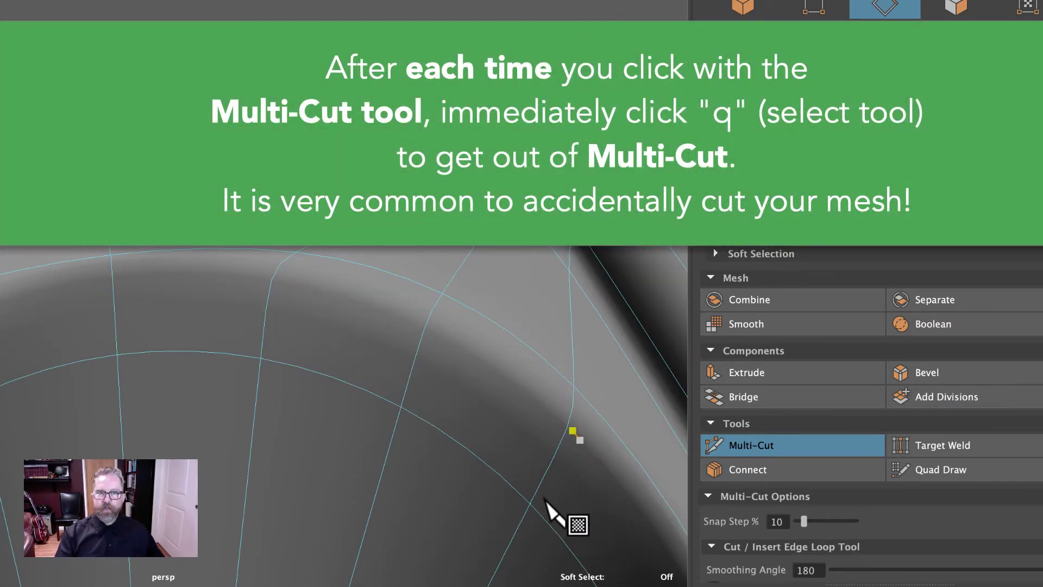
pyautogui.keyDown('alt'); pyautogui.moveTo(554, 513); pyautogui.dragTo(163, 489, button='right'); pyautogui.keyUp('alt')
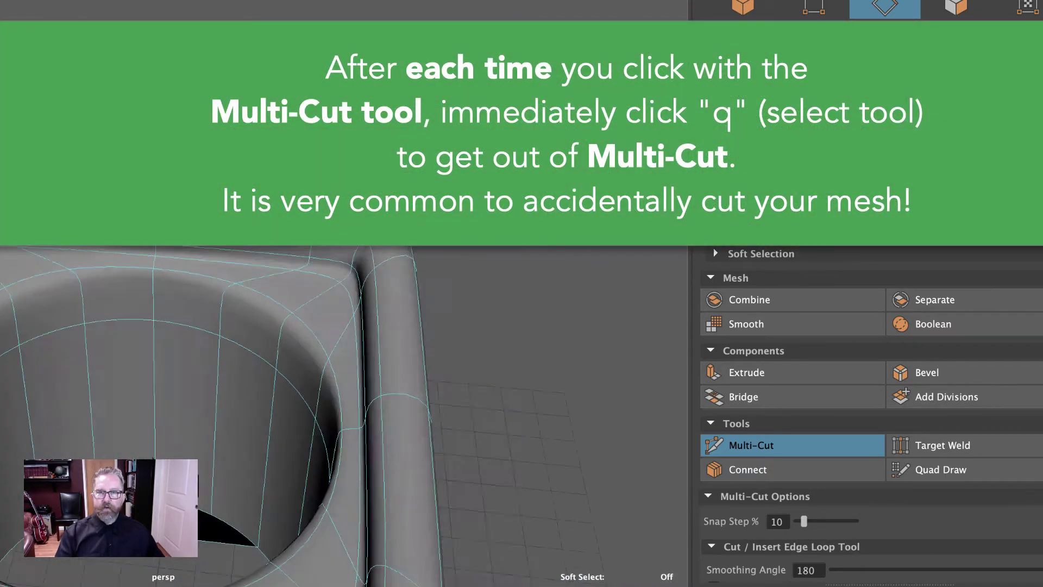
pyautogui.keyDown('alt'); pyautogui.moveTo(163, 489); pyautogui.dragTo(207, 482); pyautogui.keyUp('alt')
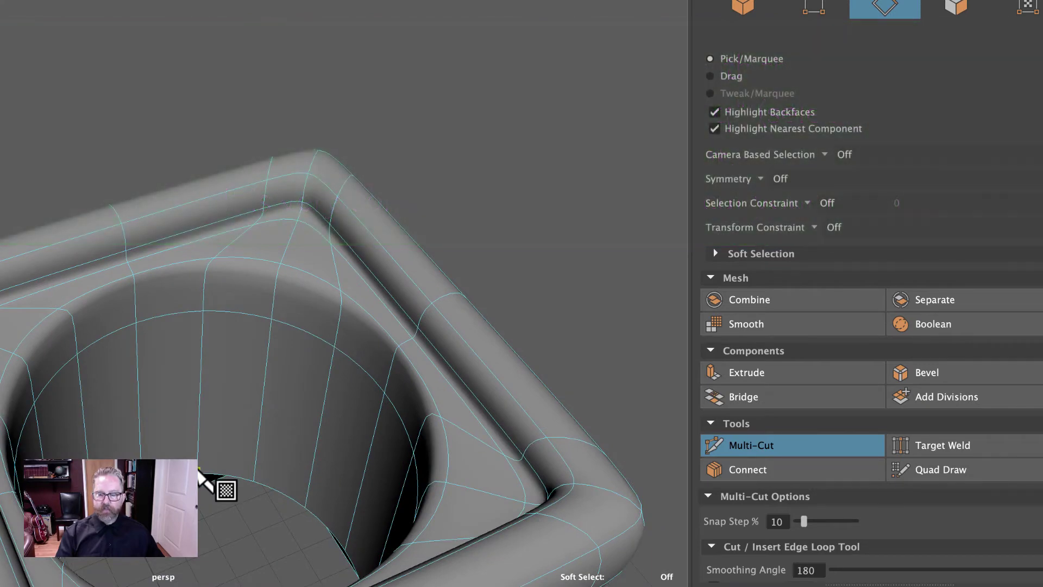
pyautogui.press('1')
pyautogui.click(204, 274)
pyautogui.keyDown('alt'); pyautogui.moveTo(187, 326); pyautogui.dragTo(566, 372, button='right'); pyautogui.keyUp('alt')
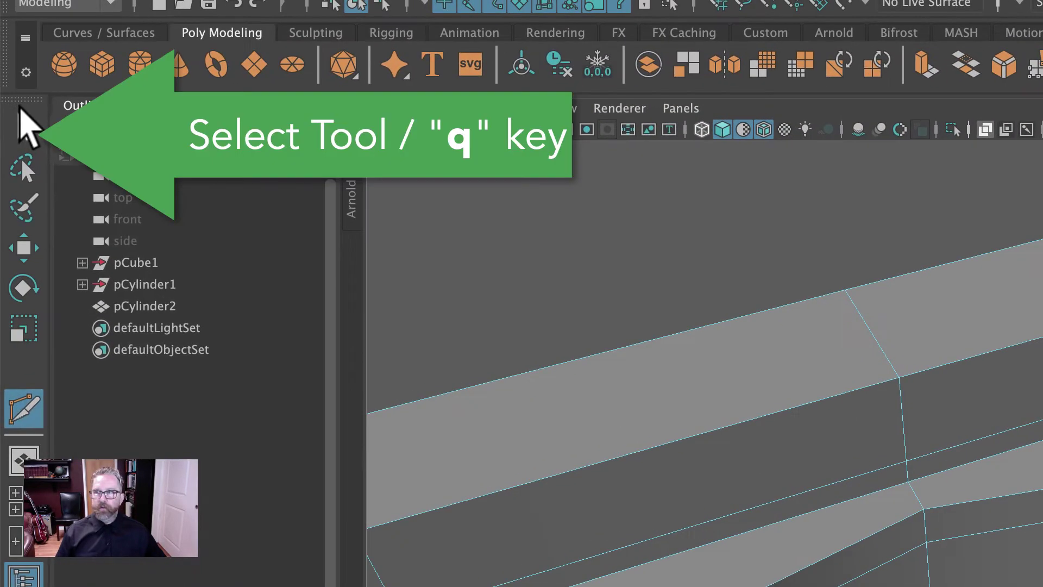
pyautogui.press('q')
# - Bevel the edge loop along the inner top edge of the box rim with a fraction of 0.2 and 2 segments
pyautogui.rightClick(1027, 312)
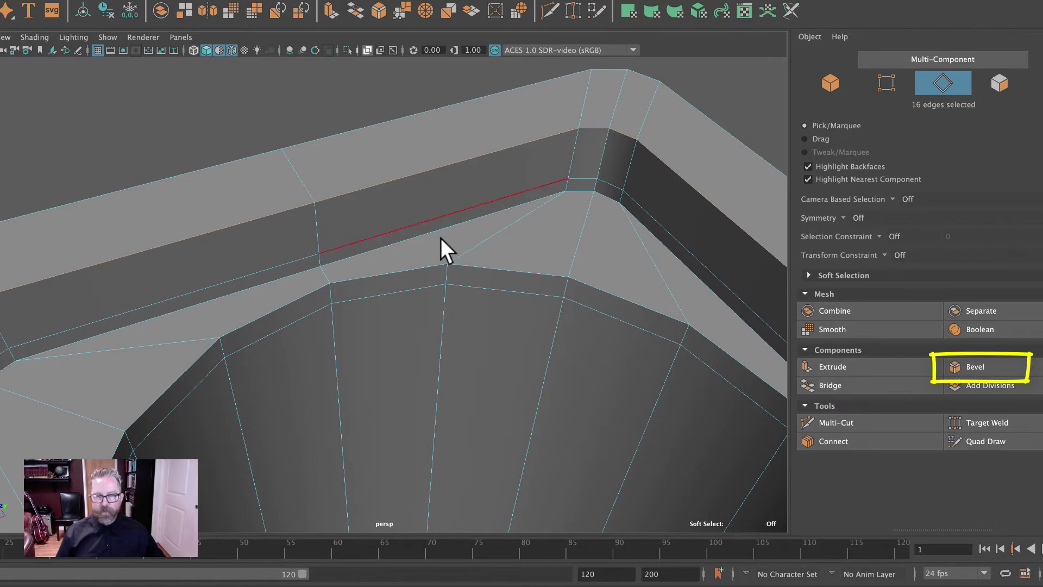
pyautogui.click(999, 363)
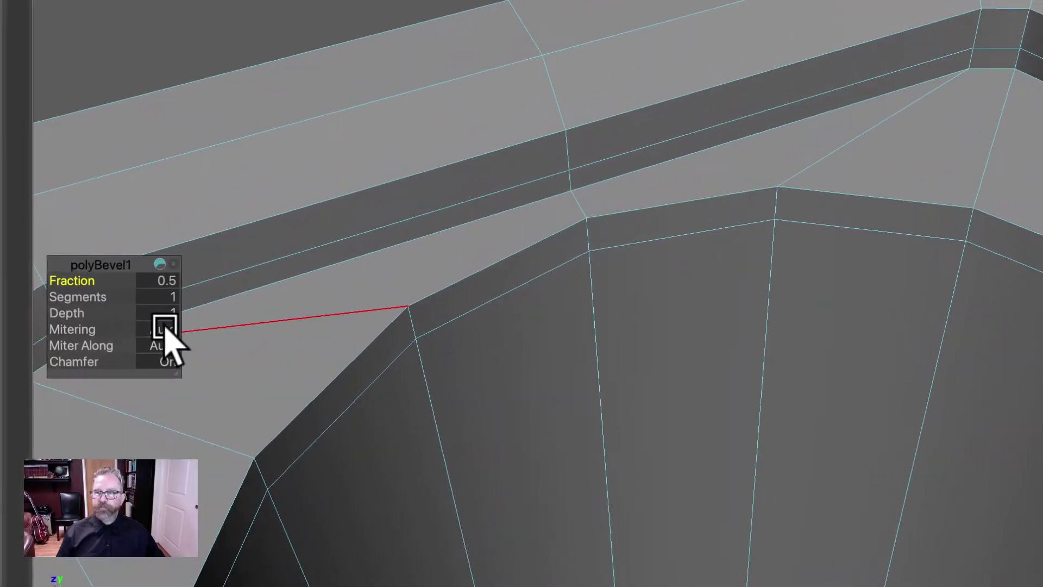
pyautogui.moveTo(16, 322); pyautogui.dragTo(16, 322)
pyautogui.moveTo(77, 282); pyautogui.dragTo(63, 282)
pyautogui.click(163, 279)
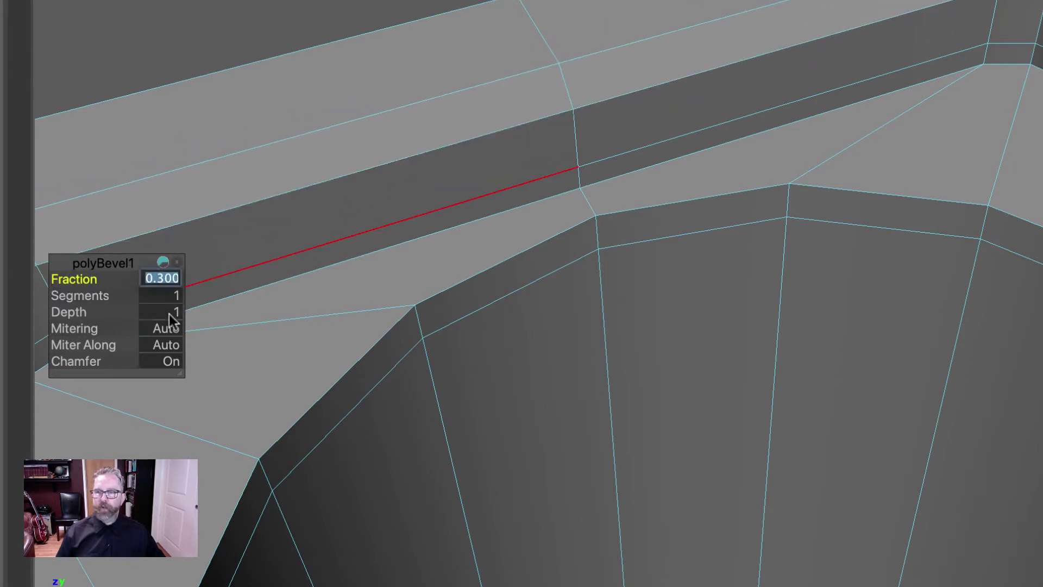
pyautogui.write('.2')
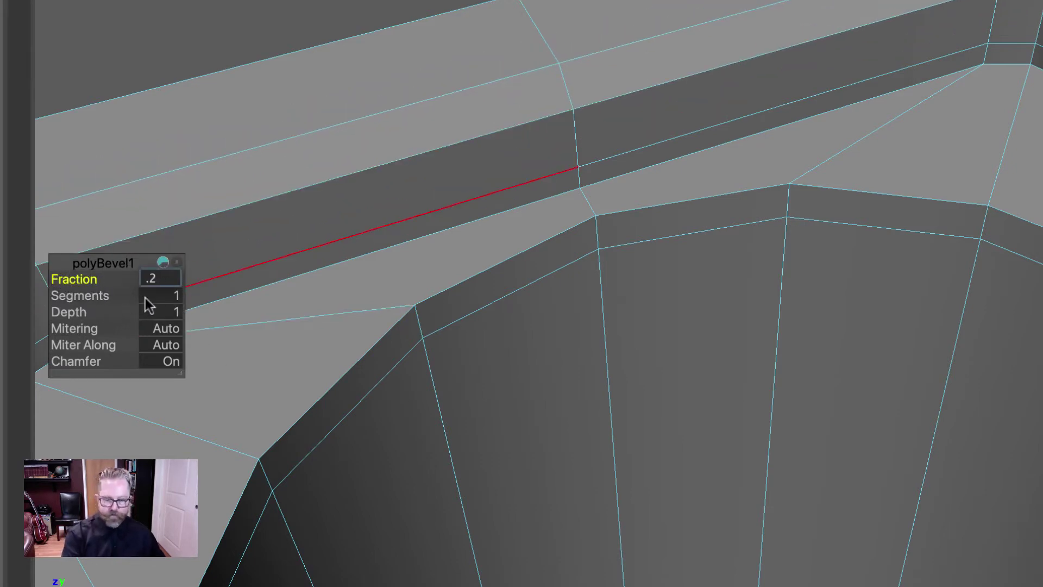
pyautogui.click(145, 298)
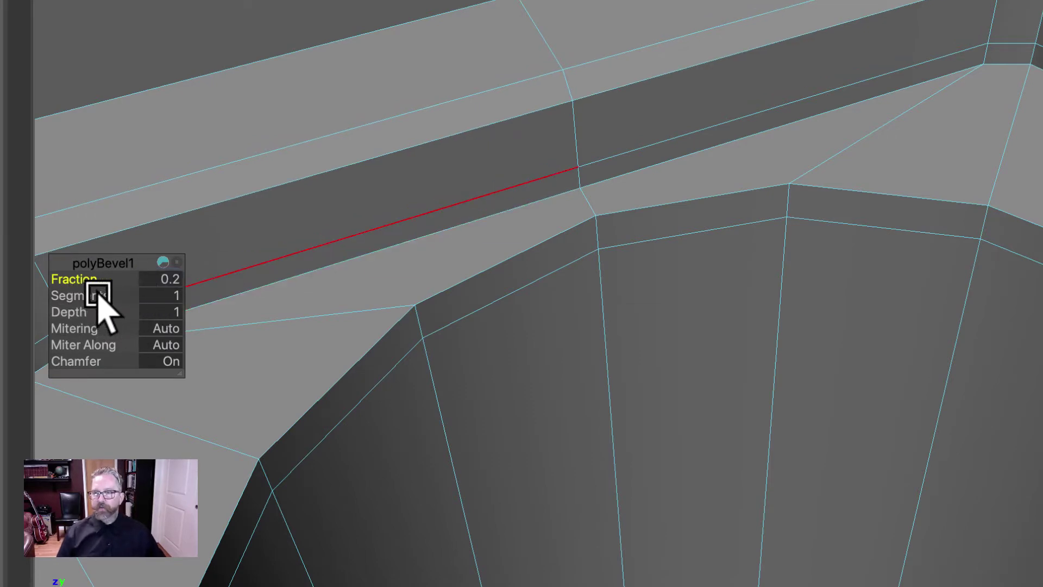
pyautogui.moveTo(82, 297)
pyautogui.mouseDown()
pyautogui.moveTo(93, 296)
pyautogui.moveTo(79, 296)
pyautogui.mouseUp()
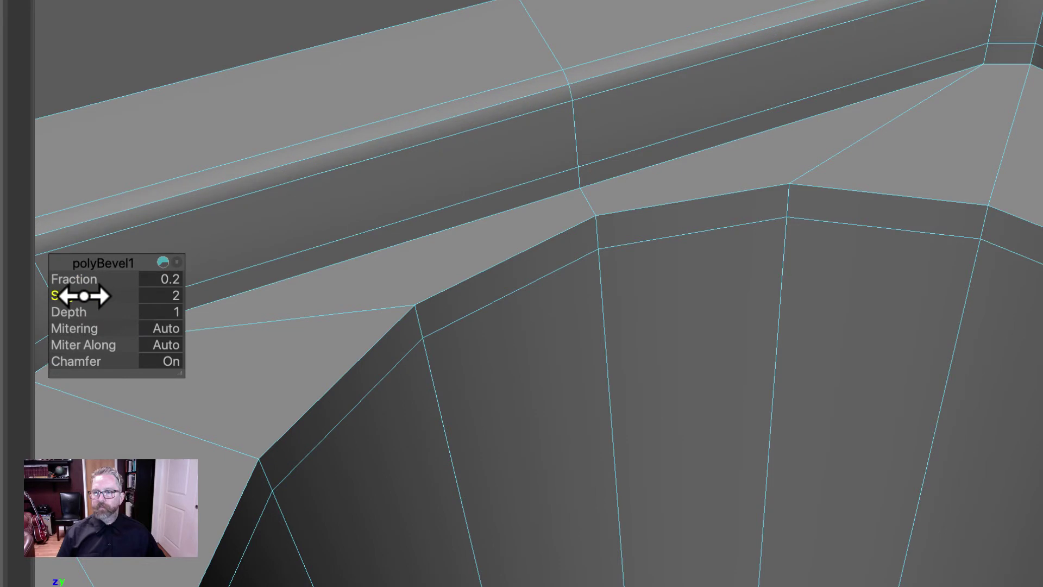
# - Inspect the beveled inner rim edge in smooth mesh preview, then view the box opening in the unsmoothed display
pyautogui.click(408, 449)
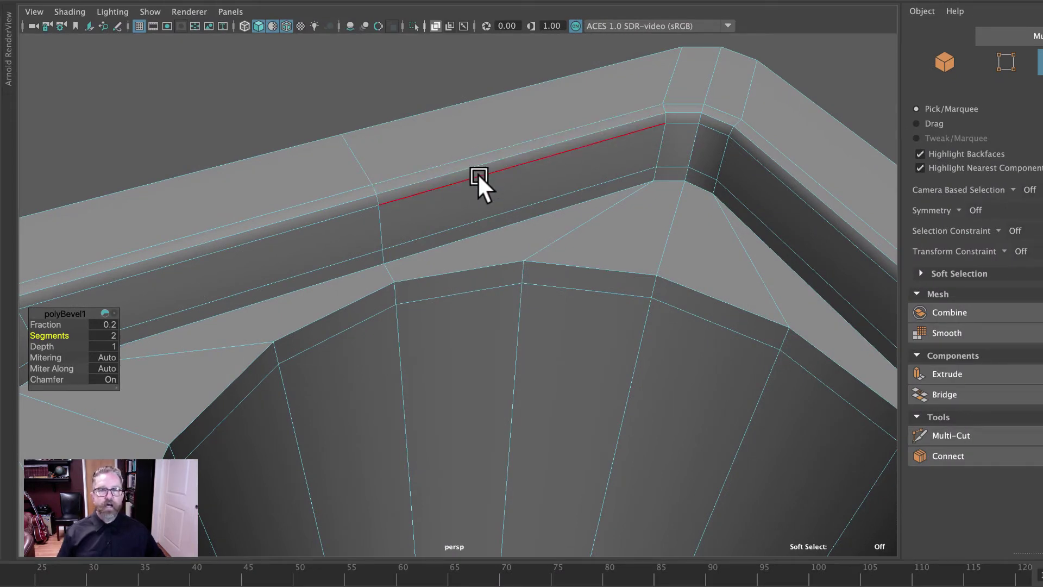
pyautogui.scroll(-3, 477, 174)
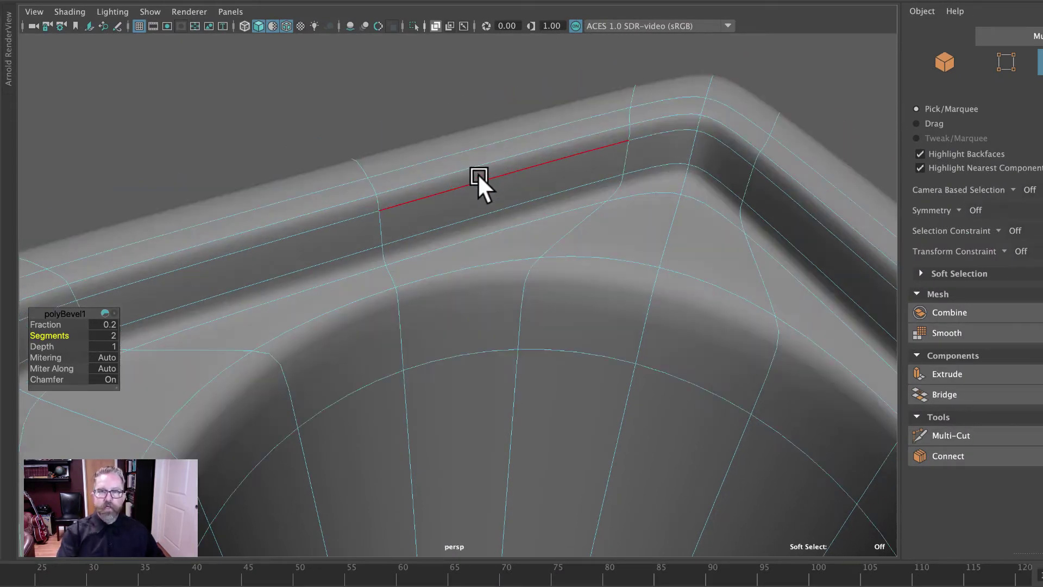
pyautogui.keyDown('alt'); pyautogui.moveTo(690, 308); pyautogui.dragTo(582, 340); pyautogui.keyUp('alt')
pyautogui.press('1')
pyautogui.keyDown('alt'); pyautogui.moveTo(680, 307); pyautogui.dragTo(598, 319); pyautogui.keyUp('alt')
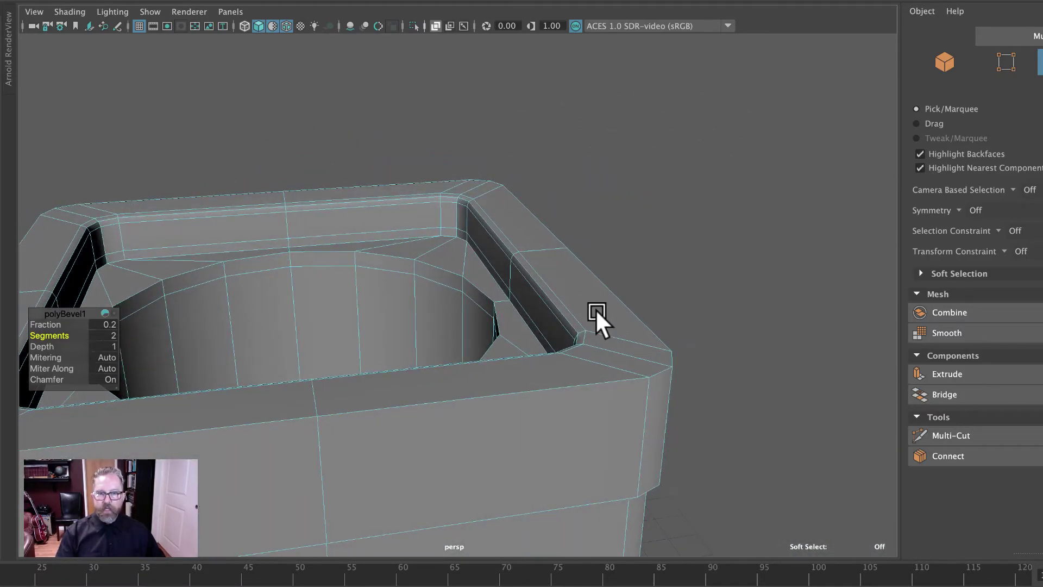
# - Bevel the edge loop along the outer top edge of the box rim with a fraction of 0.2 and 2 segments
pyautogui.keyDown('alt'); pyautogui.moveTo(598, 319); pyautogui.dragTo(636, 235, button='middle'); pyautogui.keyUp('alt')
pyautogui.keyDown('alt'); pyautogui.moveTo(635, 235); pyautogui.dragTo(684, 259, button='right'); pyautogui.keyUp('alt')
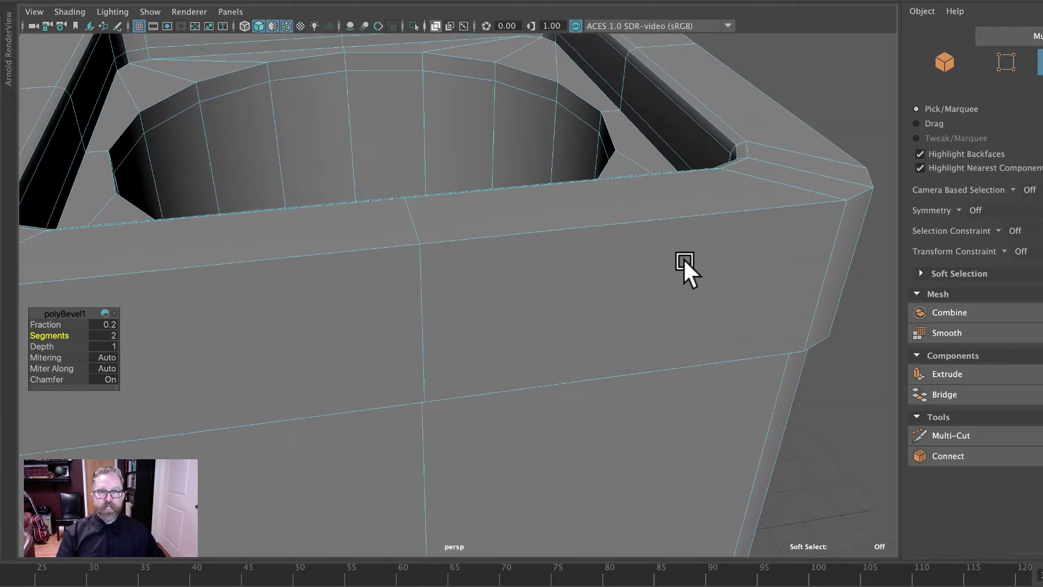
pyautogui.doubleClick(647, 217)
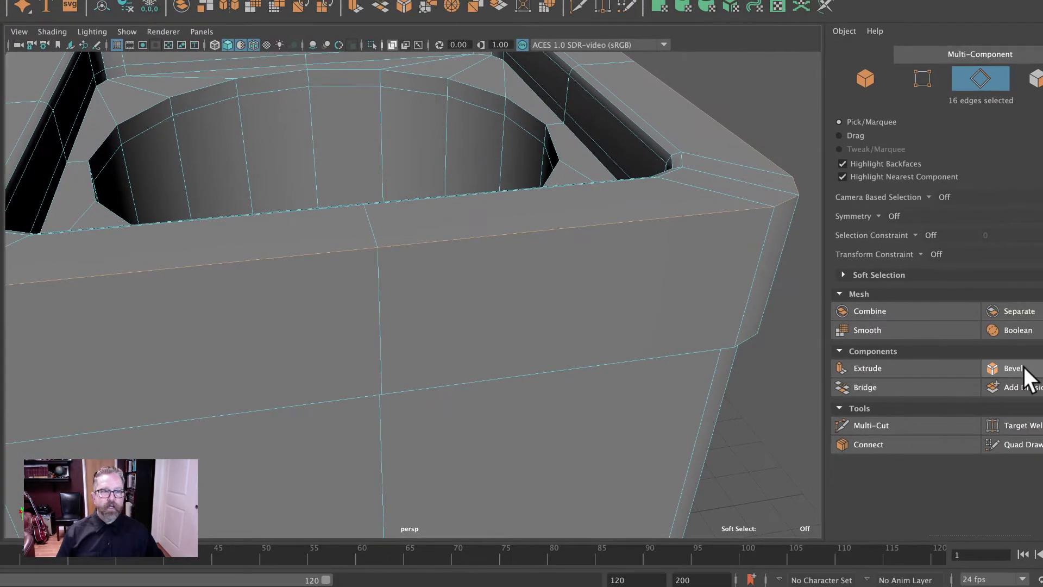
pyautogui.click(1014, 369)
pyautogui.click(77, 322)
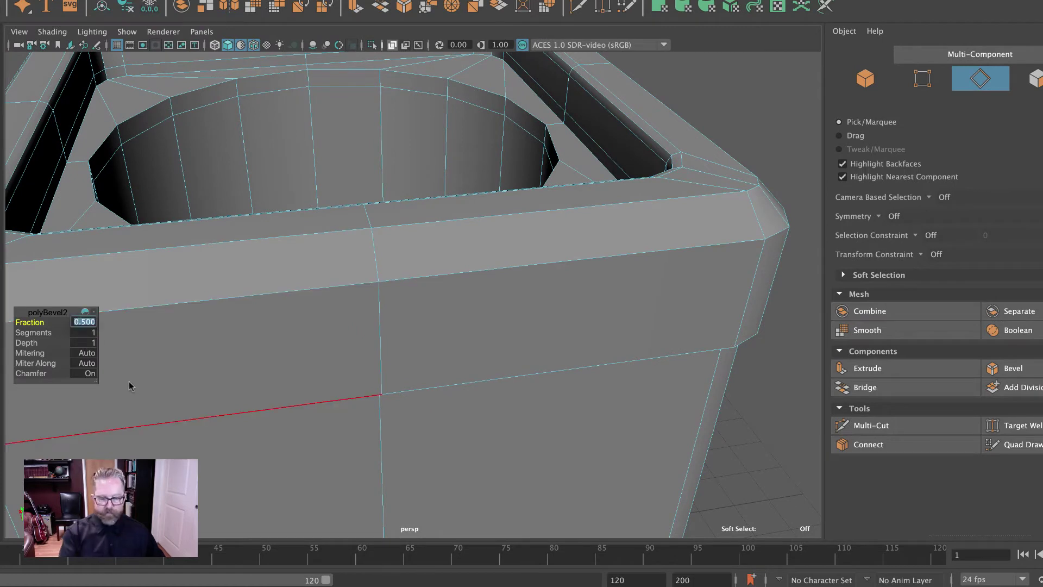
pyautogui.write('.2')
pyautogui.click(82, 330)
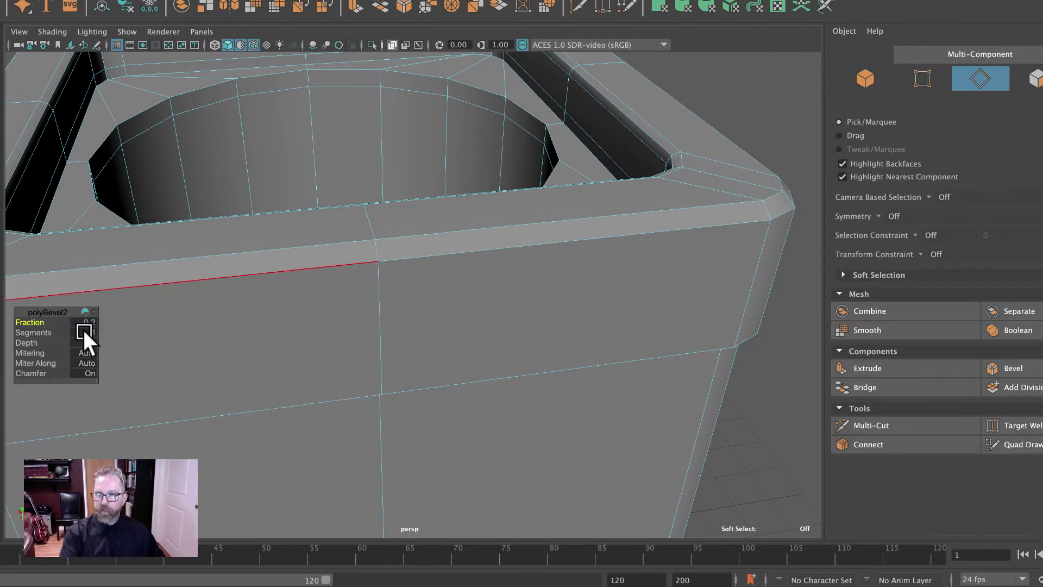
pyautogui.write('2')
pyautogui.press('Return')
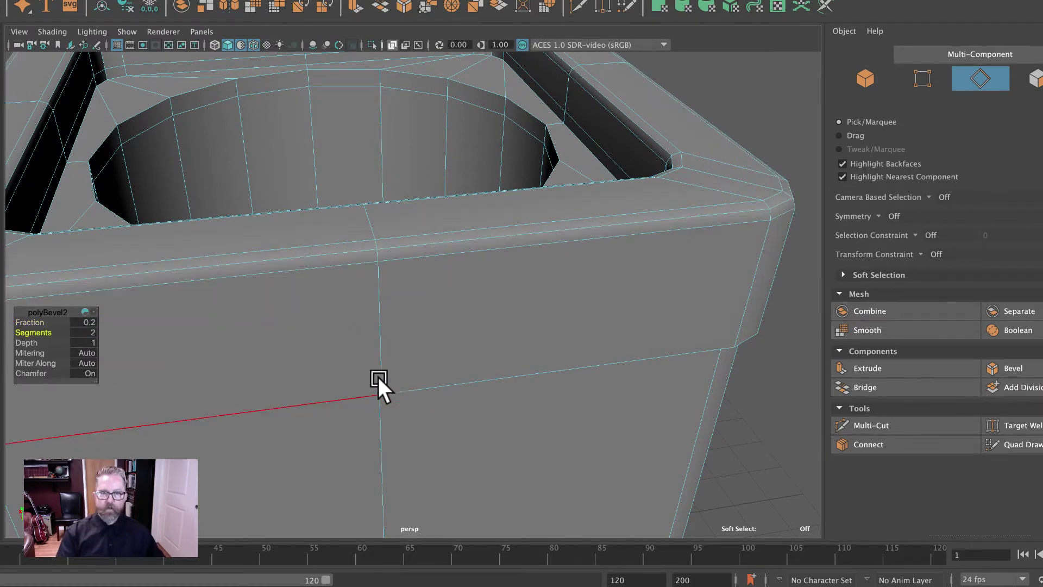
# - Insert Multi-Cut edge loops just above and just below the ledge under the box rim, and leave the tool
pyautogui.keyDown('alt'); pyautogui.moveTo(461, 377); pyautogui.dragTo(484, 442); pyautogui.keyUp('alt')
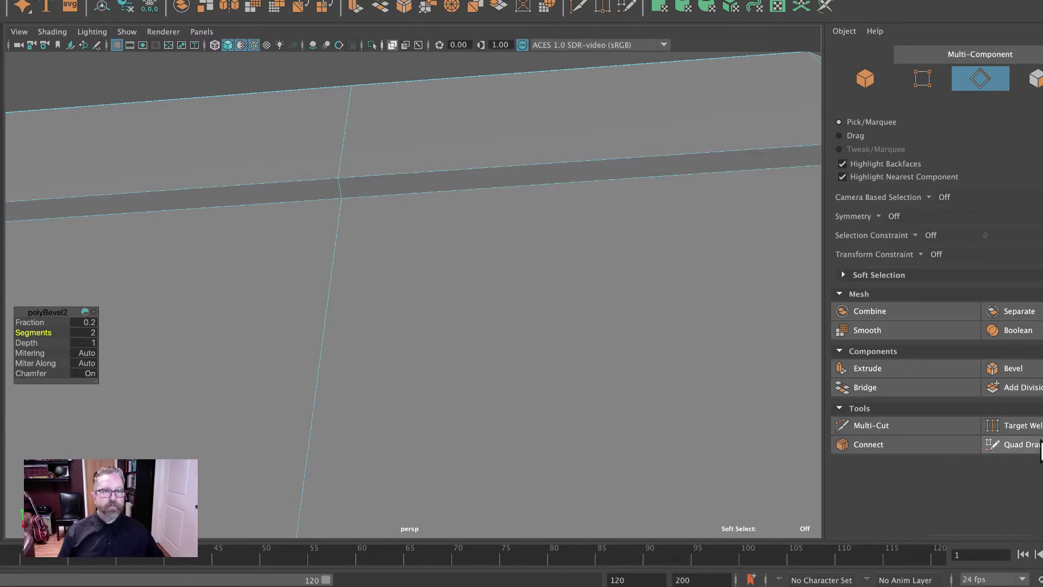
pyautogui.click(891, 425)
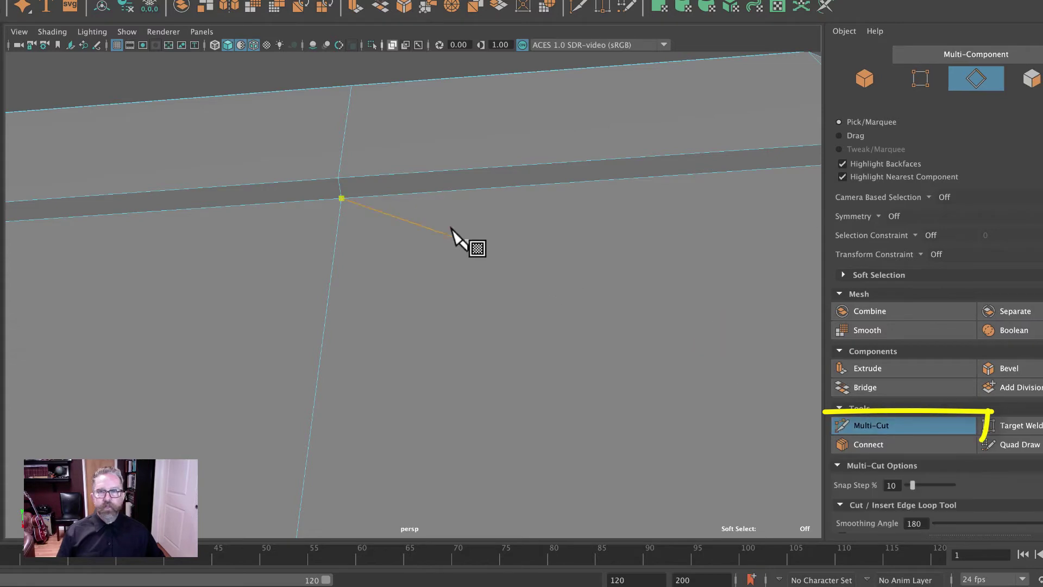
pyautogui.keyDown('ctrl'); pyautogui.click(340, 213); pyautogui.keyUp('ctrl')
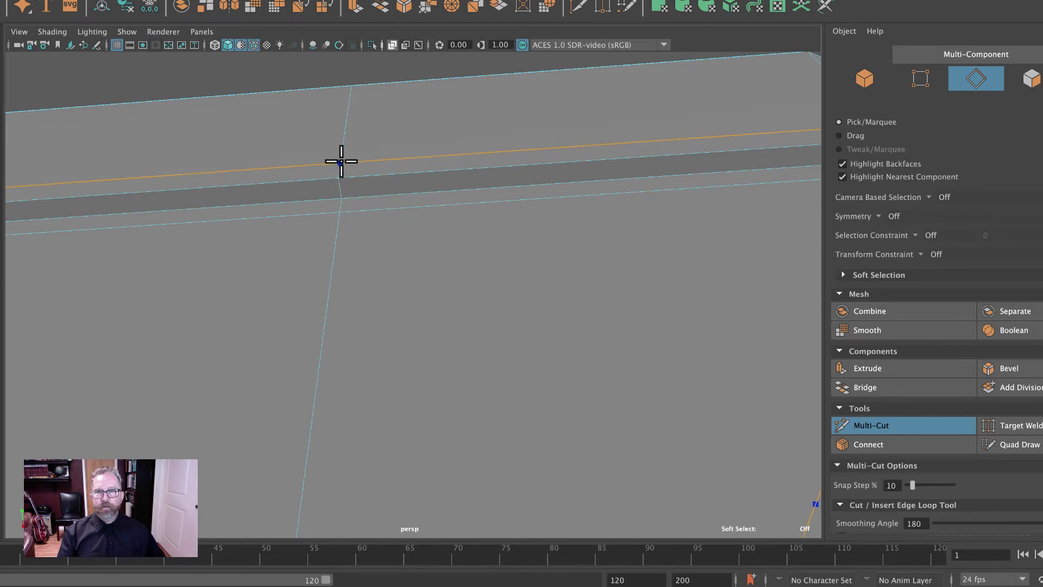
pyautogui.click(339, 212)
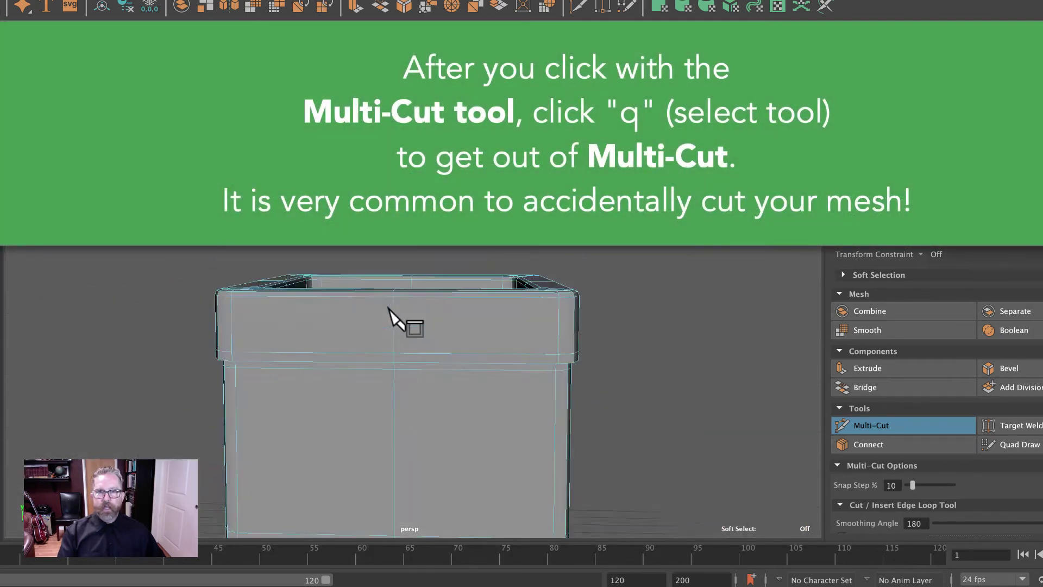
pyautogui.keyDown('alt'); pyautogui.moveTo(396, 319); pyautogui.dragTo(477, 342); pyautogui.keyUp('alt')
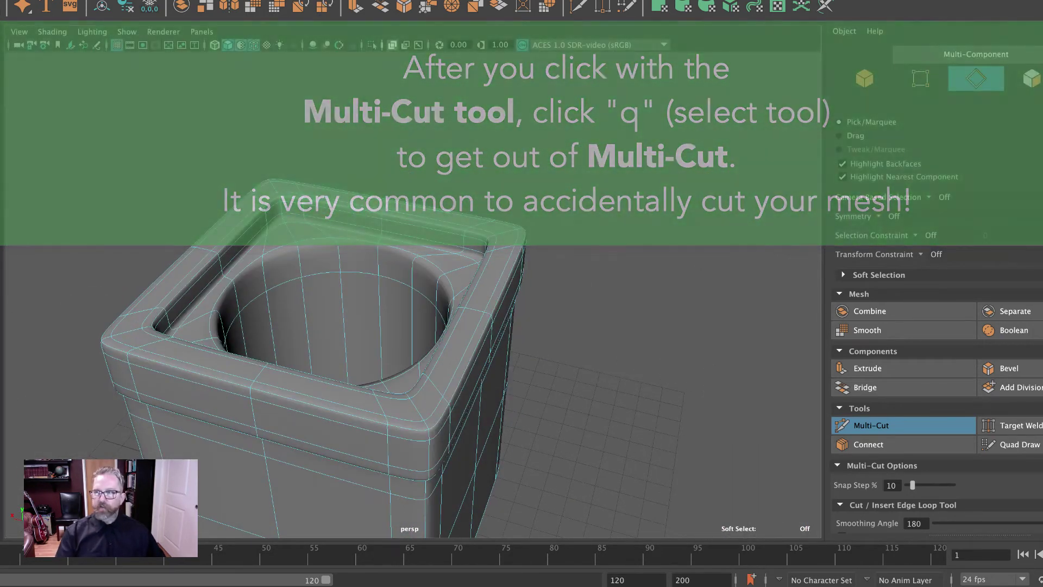
pyautogui.press('q')
# - Return to object mode, hide the wireframe on the shaded mesh, and inspect the smoothed box from several angles
pyautogui.rightClick(413, 237)
pyautogui.moveTo(413, 237); pyautogui.dragTo(610, 211, button='right')
pyautogui.click(621, 213)
pyautogui.keyDown('alt'); pyautogui.moveTo(662, 221); pyautogui.dragTo(710, 209); pyautogui.keyUp('alt')
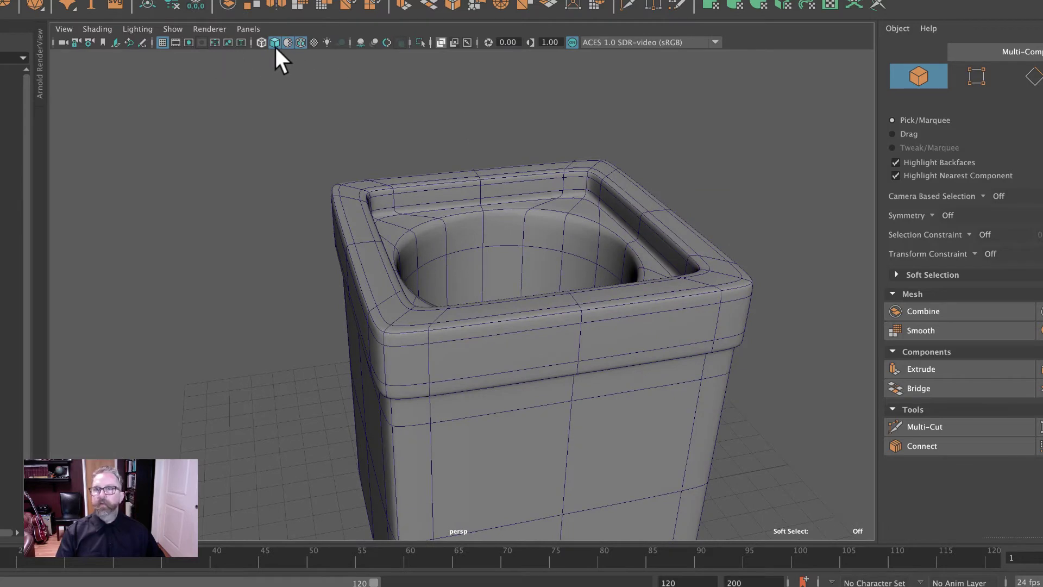
pyautogui.click(300, 42)
pyautogui.keyDown('alt'); pyautogui.moveTo(678, 263); pyautogui.dragTo(489, 296, button='right'); pyautogui.keyUp('alt')
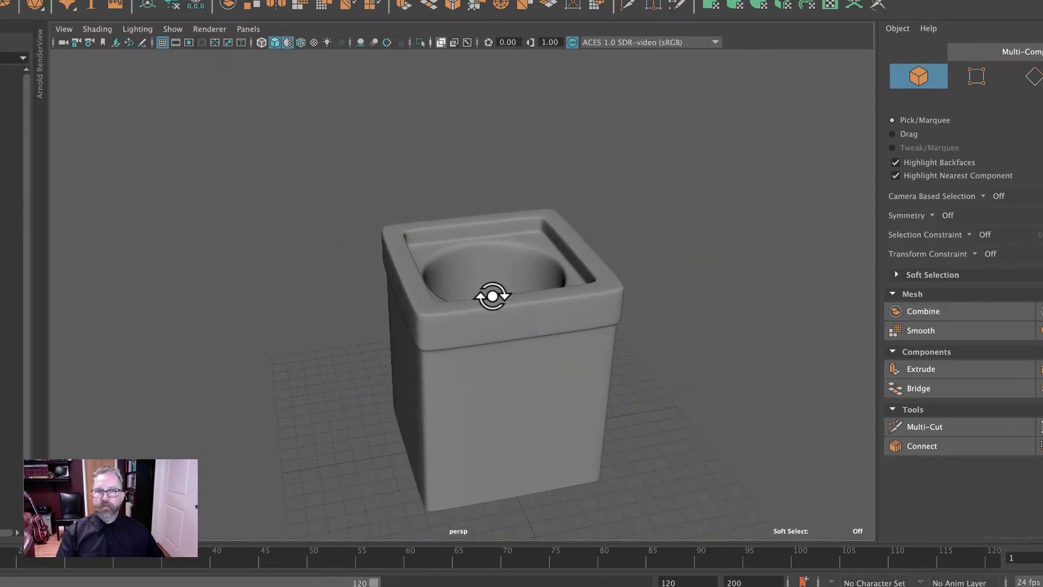
pyautogui.moveTo(489, 296)
pyautogui.keyDown('alt'); pyautogui.mouseDown()
pyautogui.moveTo(524, 304)
pyautogui.moveTo(680, 286)
pyautogui.moveTo(661, 344)
pyautogui.moveTo(554, 331)
pyautogui.moveTo(488, 297)
pyautogui.moveTo(556, 382)
pyautogui.mouseUp(); pyautogui.keyUp('alt')
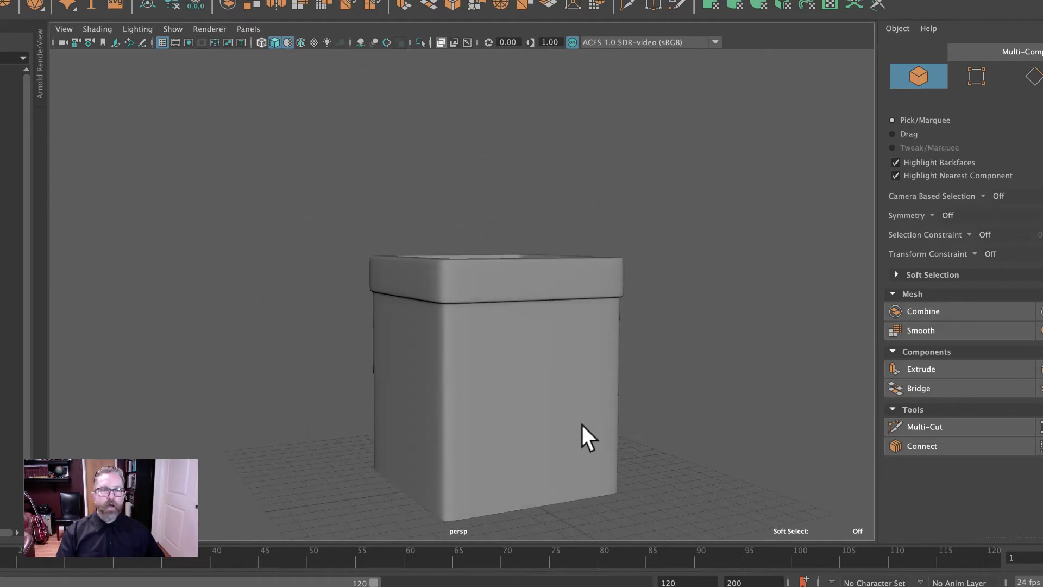
pyautogui.keyDown('alt'); pyautogui.moveTo(573, 415); pyautogui.dragTo(573, 368); pyautogui.keyUp('alt')
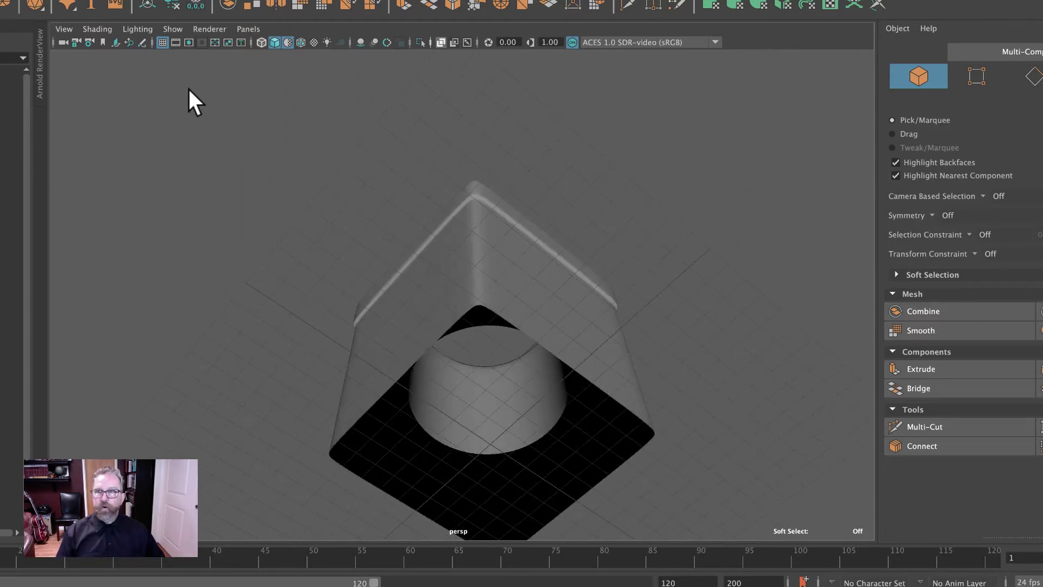
# - Hide the grid, select the border edges of the box's open bottom, and close it with Fill Hole
pyautogui.click(162, 42)
pyautogui.click(474, 280)
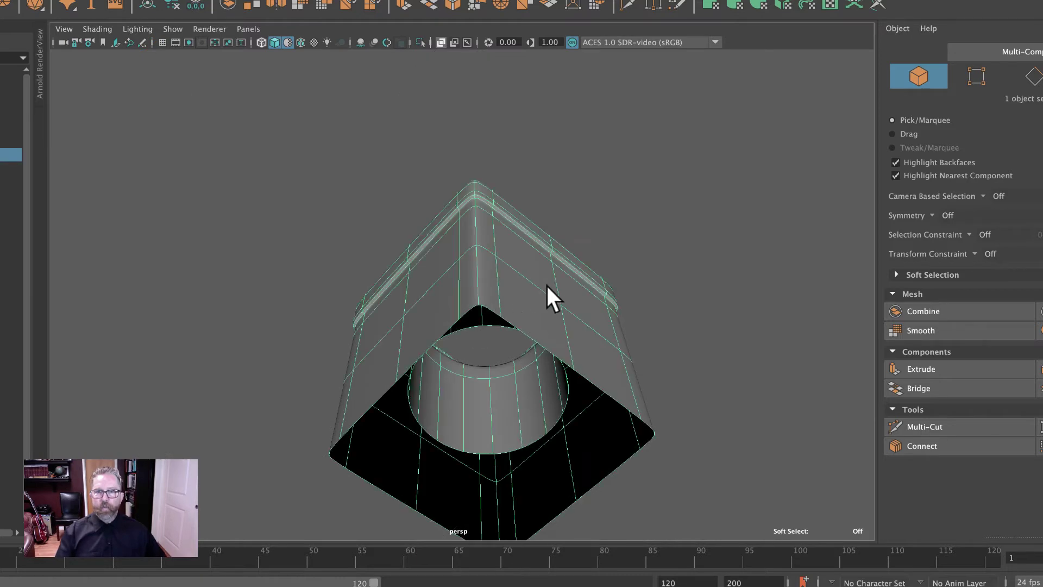
pyautogui.keyDown('alt'); pyautogui.moveTo(546, 284); pyautogui.dragTo(525, 183); pyautogui.keyUp('alt')
pyautogui.rightClick(525, 186)
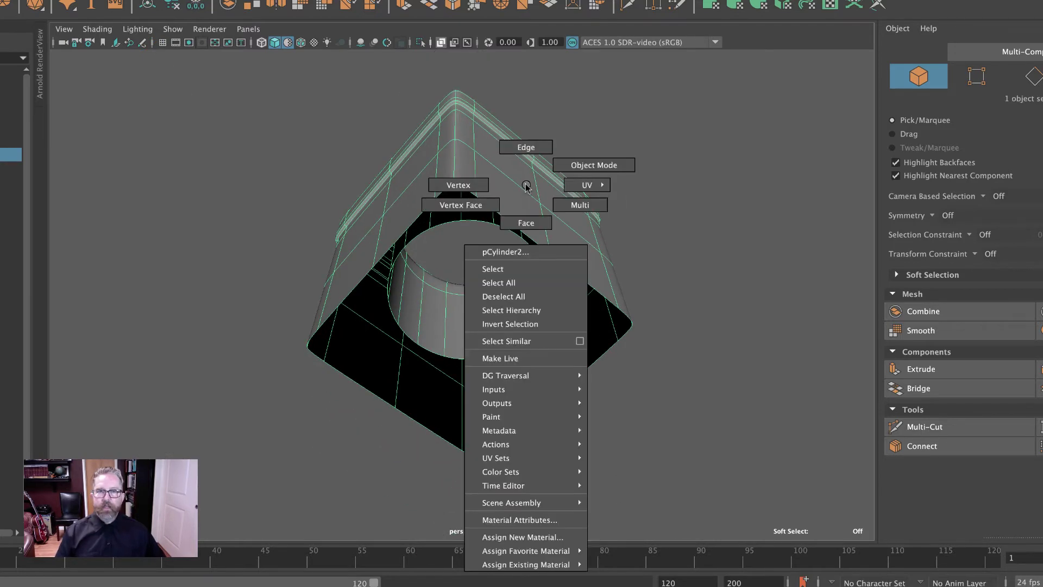
pyautogui.click(526, 146)
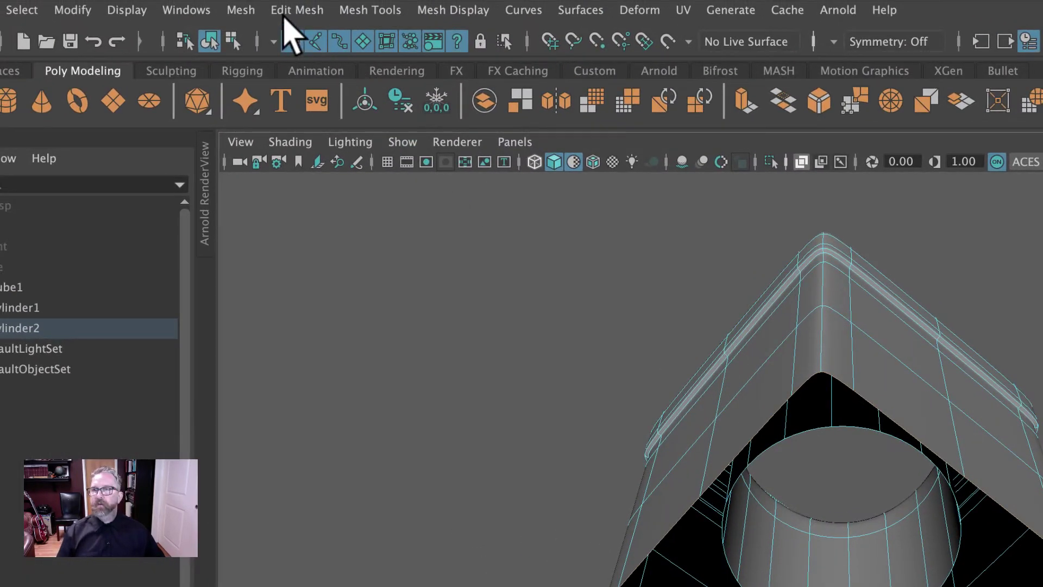
pyautogui.click(252, 12)
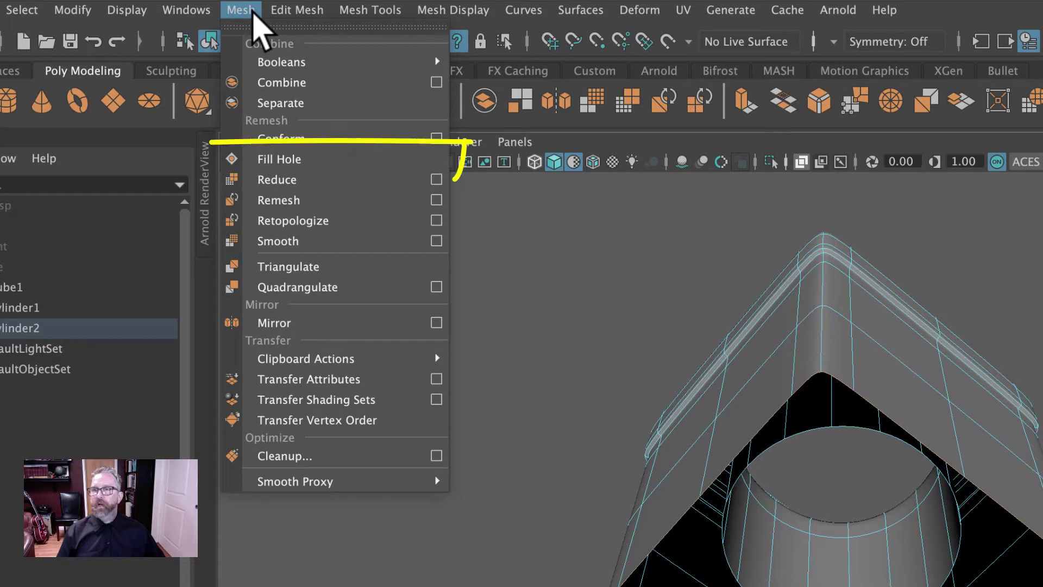
pyautogui.click(273, 159)
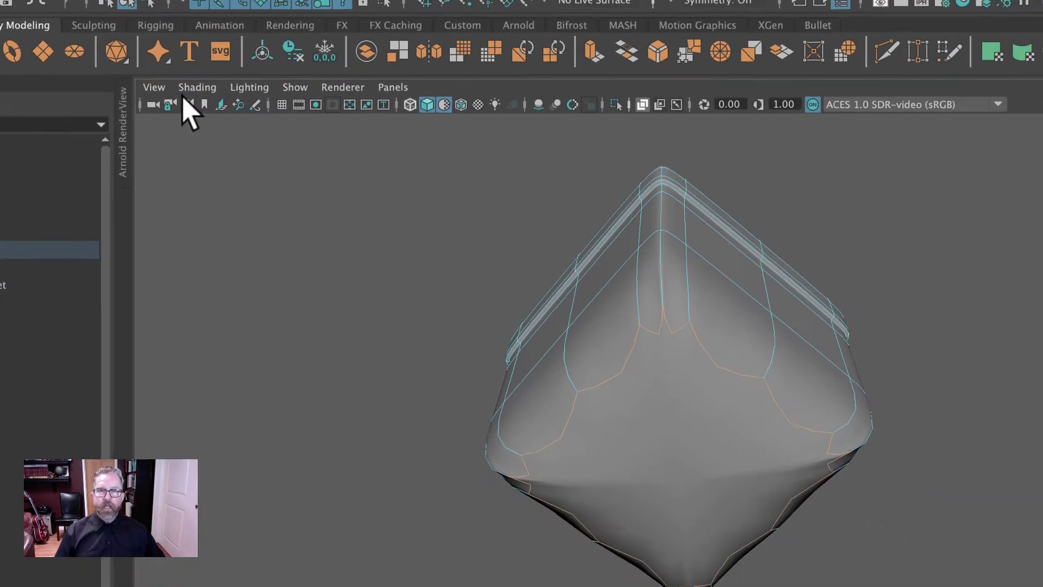
# - Compare the filled bottom face in smooth mesh preview and unsmoothed display, ending in the unsmoothed display
pyautogui.scroll(4, 442, 311)
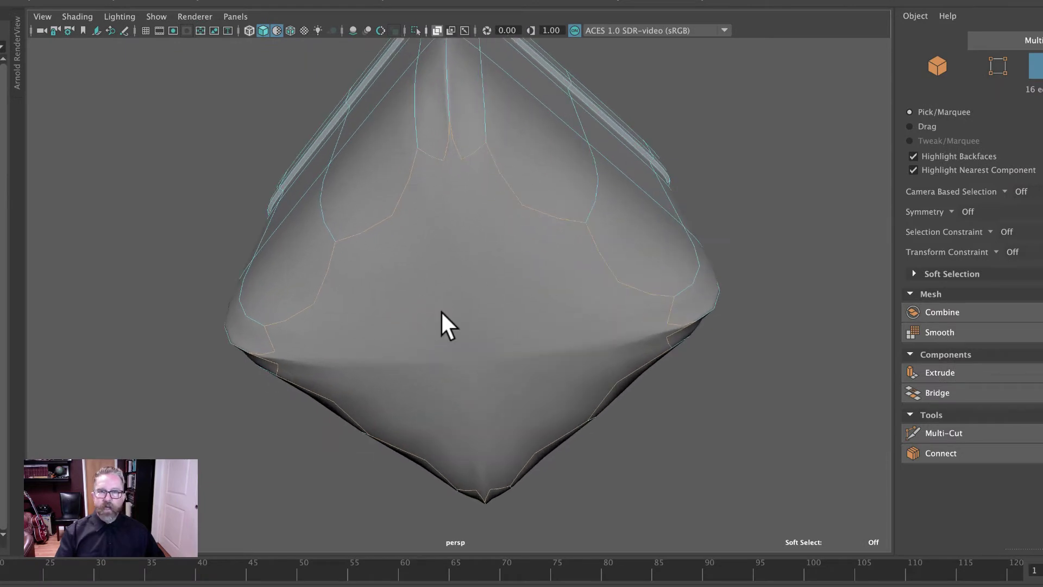
pyautogui.press('1')
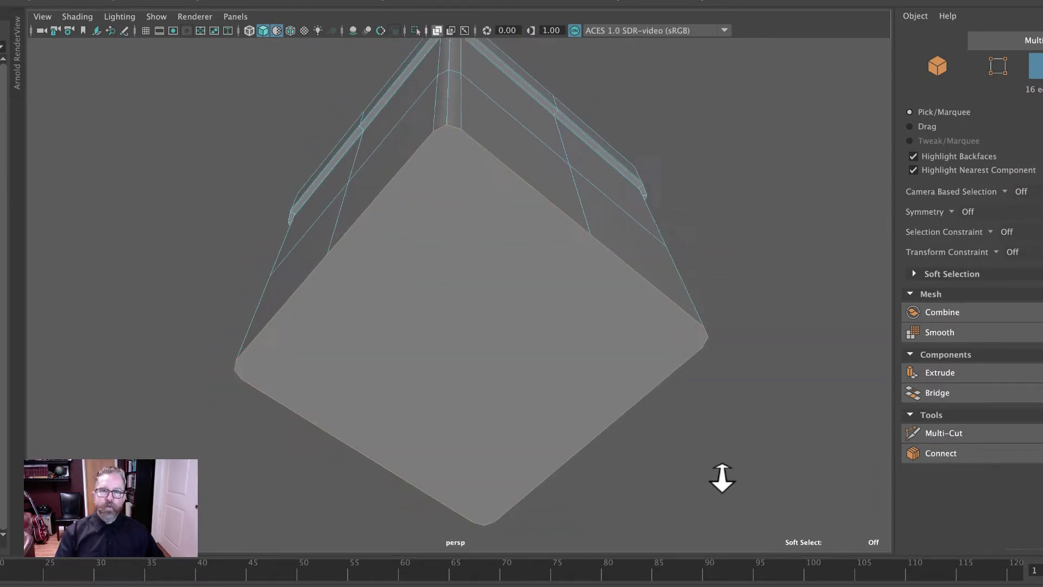
pyautogui.scroll(-3, 721, 477)
pyautogui.keyDown('alt'); pyautogui.moveTo(594, 466); pyautogui.dragTo(594, 459); pyautogui.keyUp('alt')
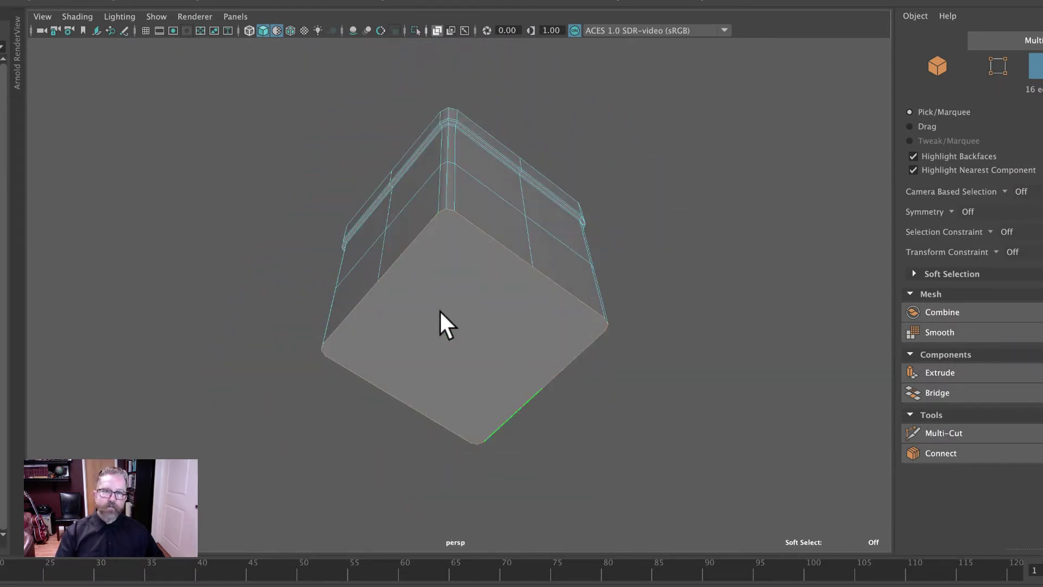
pyautogui.keyDown('alt'); pyautogui.moveTo(666, 445); pyautogui.dragTo(596, 449, button='middle'); pyautogui.keyUp('alt')
pyautogui.keyDown('alt'); pyautogui.moveTo(596, 450); pyautogui.dragTo(705, 452, button='right'); pyautogui.keyUp('alt')
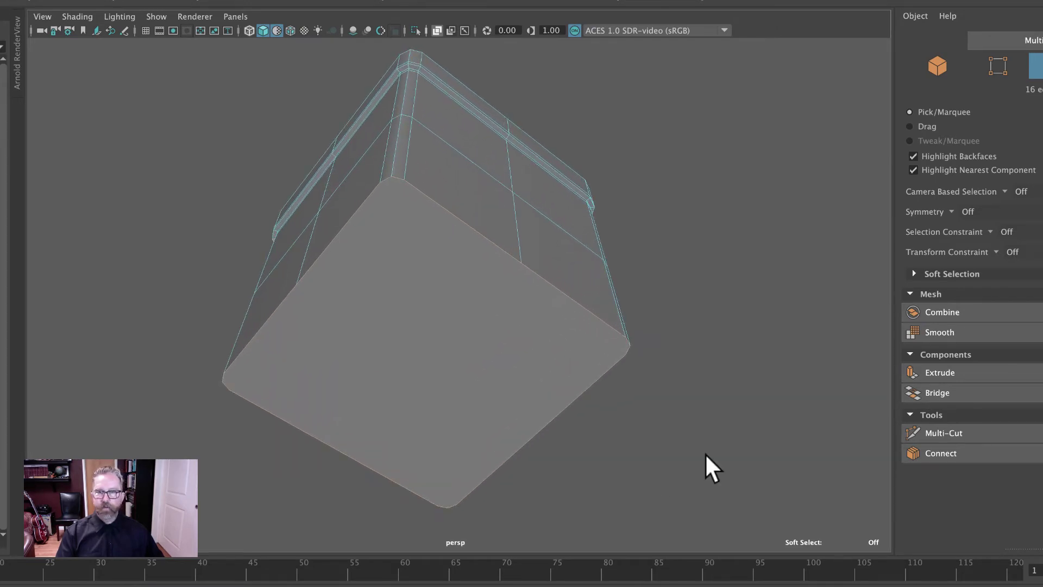
pyautogui.keyDown('alt'); pyautogui.moveTo(693, 443); pyautogui.dragTo(705, 442, button='middle'); pyautogui.keyUp('alt')
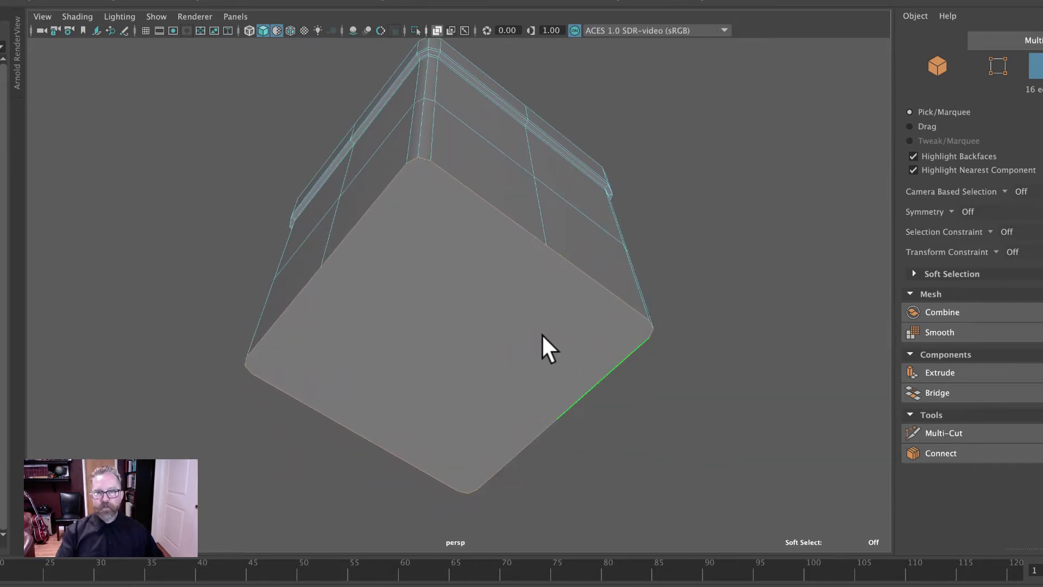
pyautogui.press('3')
pyautogui.press('1')
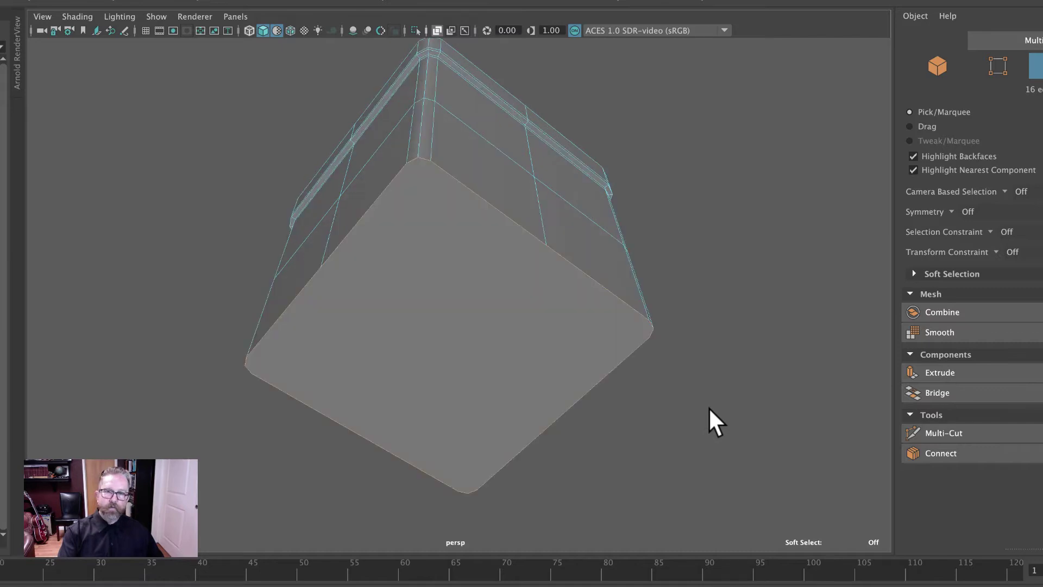
pyautogui.press('3')
pyautogui.press('1')
pyautogui.press('3')
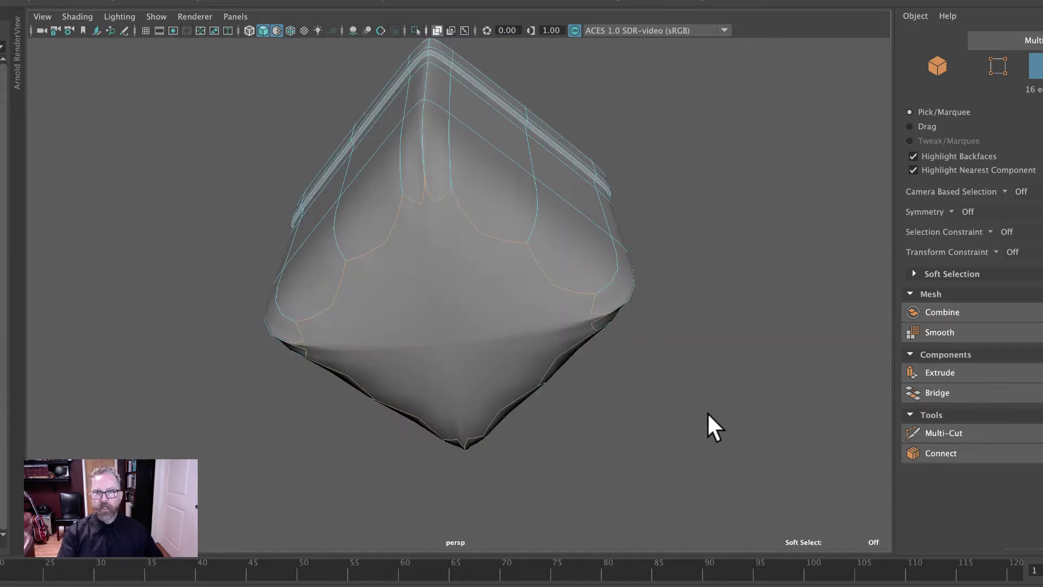
pyautogui.press('1')
# - Cut the box's bottom face in half with Multi-Cut between the middle vertices of two opposite sides
pyautogui.keyDown('alt'); pyautogui.moveTo(709, 409); pyautogui.dragTo(698, 397); pyautogui.keyUp('alt')
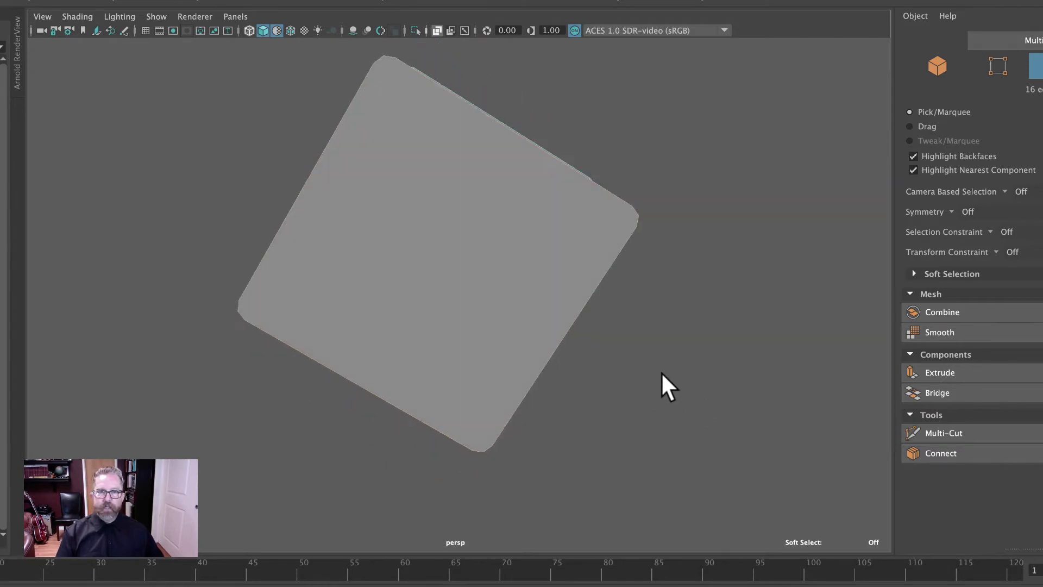
pyautogui.keyDown('alt'); pyautogui.moveTo(664, 359); pyautogui.dragTo(344, 280); pyautogui.keyUp('alt')
pyautogui.keyDown('alt'); pyautogui.moveTo(631, 326); pyautogui.dragTo(708, 255, button='middle'); pyautogui.keyUp('alt')
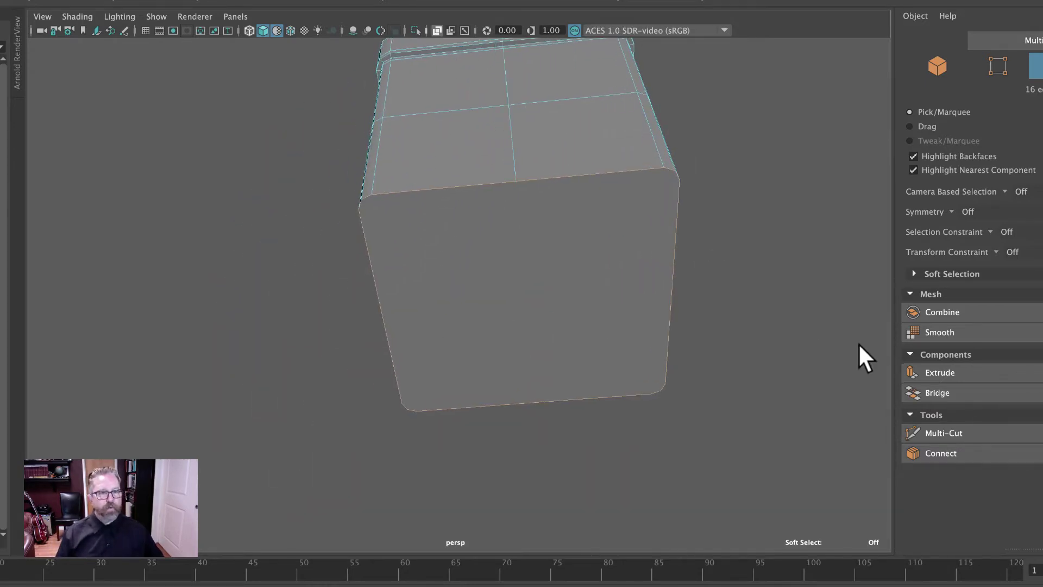
pyautogui.click(974, 432)
pyautogui.click(533, 403)
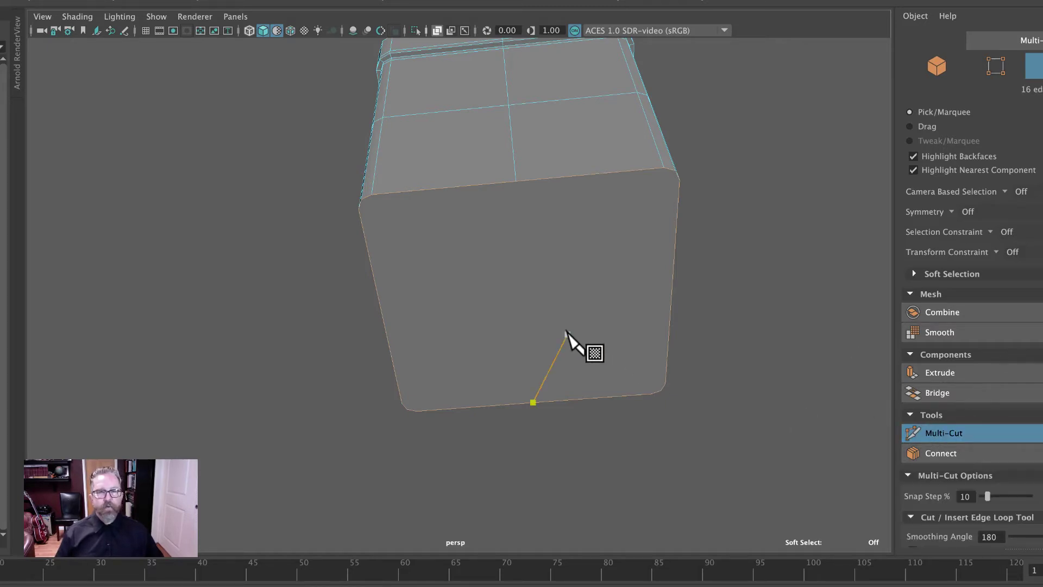
pyautogui.press('Escape')
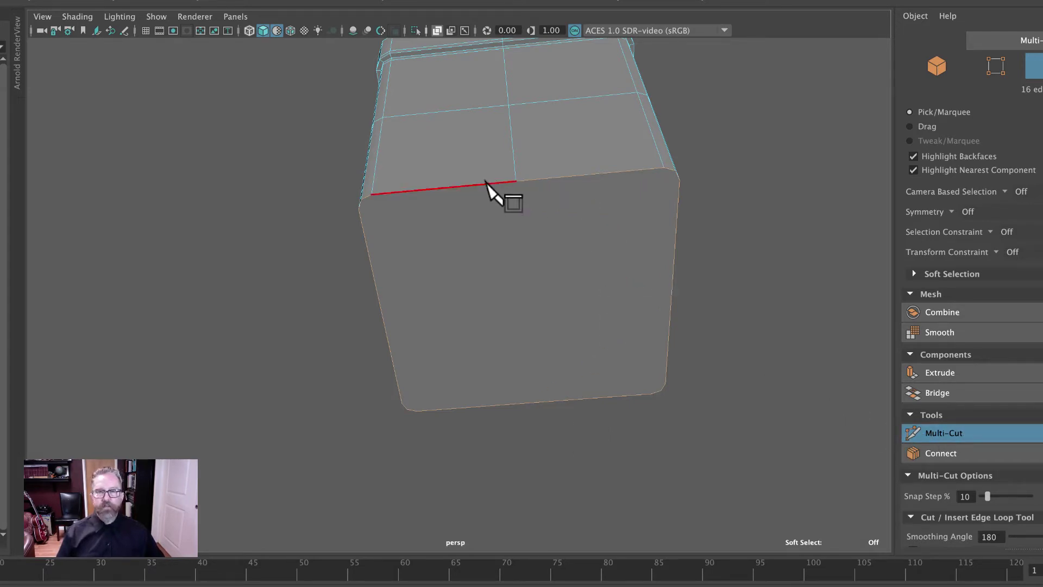
pyautogui.moveTo(491, 186); pyautogui.dragTo(516, 186)
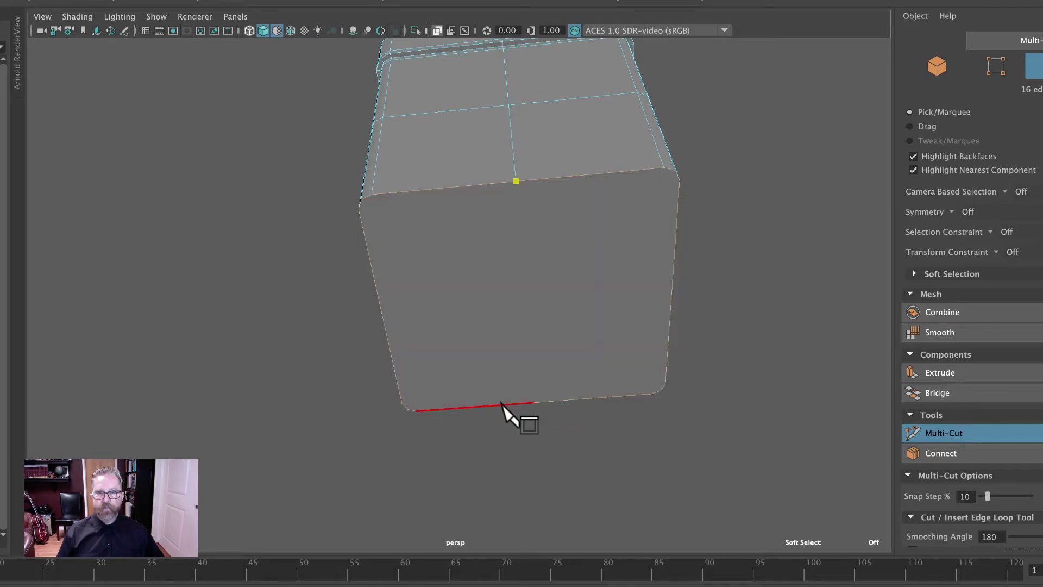
pyautogui.moveTo(508, 406); pyautogui.dragTo(533, 403)
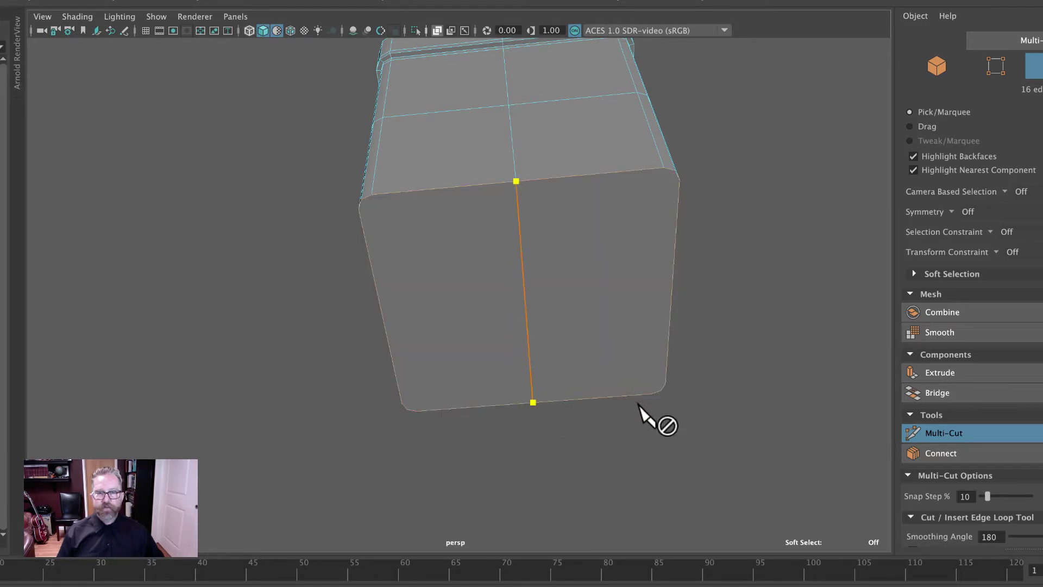
pyautogui.rightClick(806, 497)
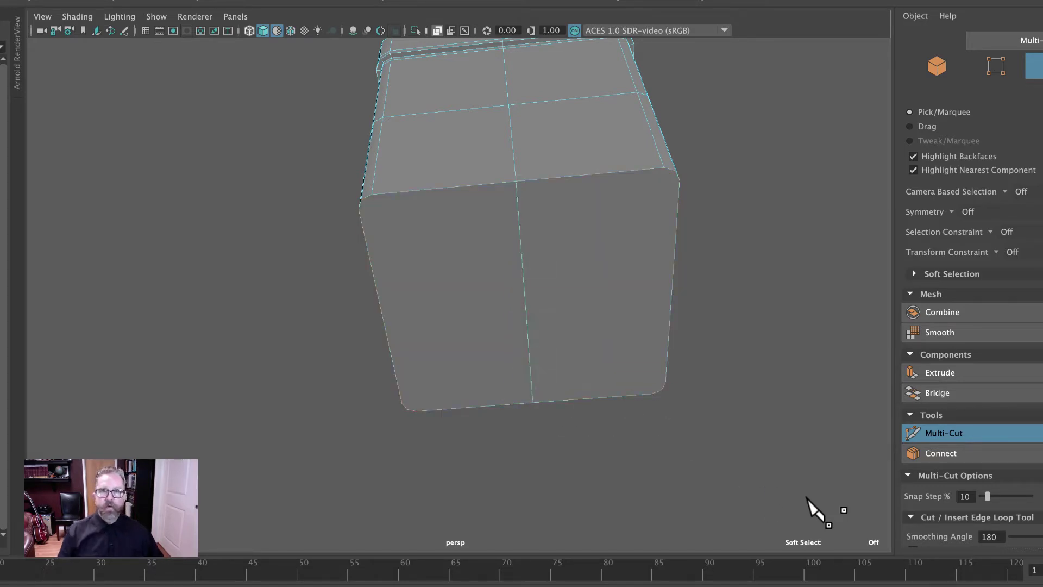
# - Cut the box's bottom face into quarters with Multi-Cut between the middle vertices of the other two opposite sides
pyautogui.keyDown('alt'); pyautogui.moveTo(698, 353); pyautogui.dragTo(757, 353); pyautogui.keyUp('alt')
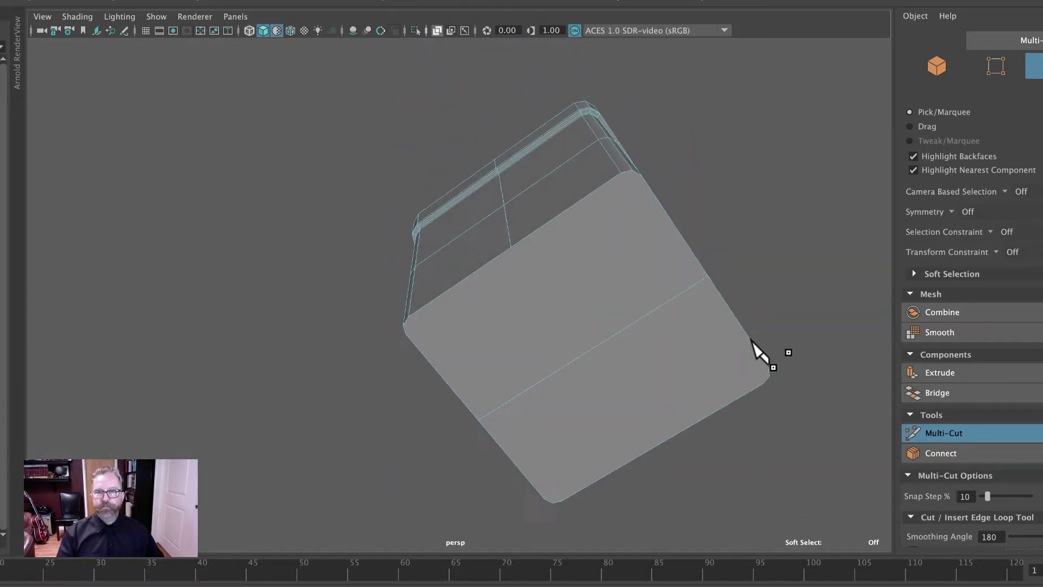
pyautogui.click(542, 233)
pyautogui.moveTo(618, 373)
pyautogui.keyDown('alt'); pyautogui.mouseDown()
pyautogui.moveTo(570, 332)
pyautogui.moveTo(494, 366)
pyautogui.moveTo(438, 227)
pyautogui.mouseUp(); pyautogui.keyUp('alt')
pyautogui.click(440, 195)
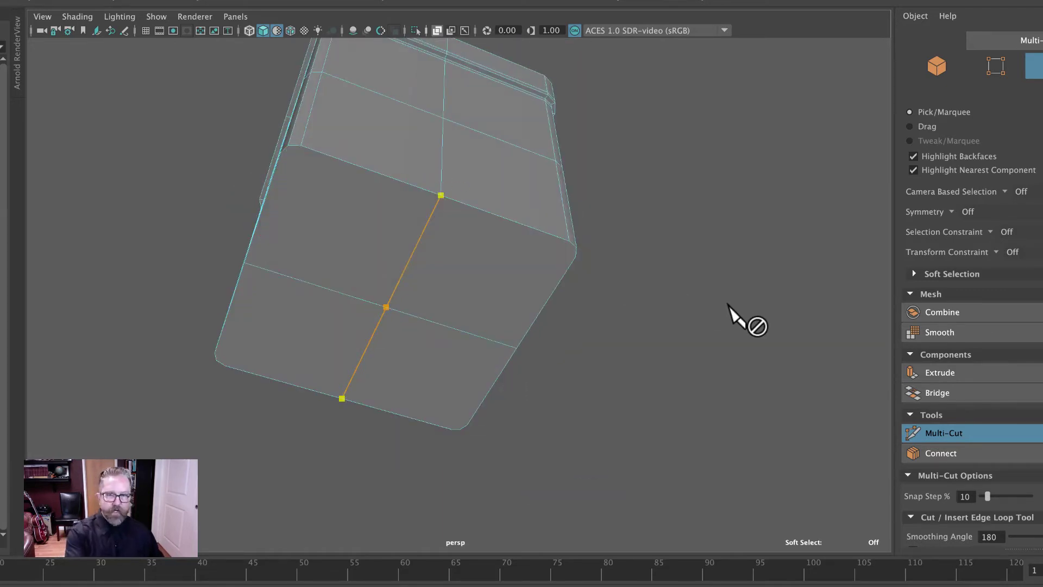
pyautogui.press('Return')
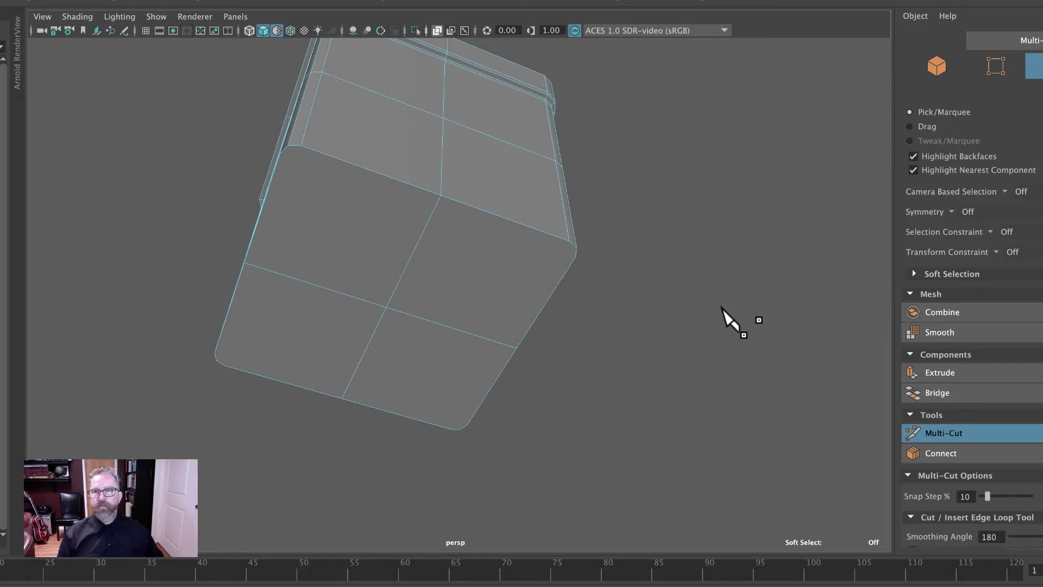
# - Try to cut the quartered bottom face along both diagonals with Multi-Cut, running corner to corner through the centre vertex
pyautogui.keyDown('alt'); pyautogui.moveTo(659, 305); pyautogui.dragTo(737, 357); pyautogui.keyUp('alt')
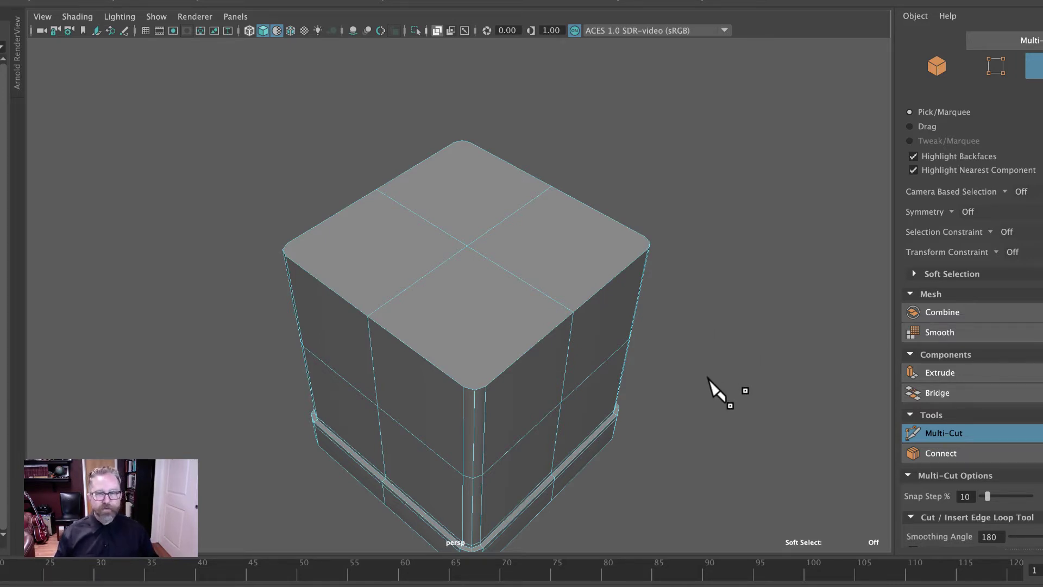
pyautogui.keyDown('alt'); pyautogui.moveTo(709, 379); pyautogui.dragTo(778, 374, button='right'); pyautogui.keyUp('alt')
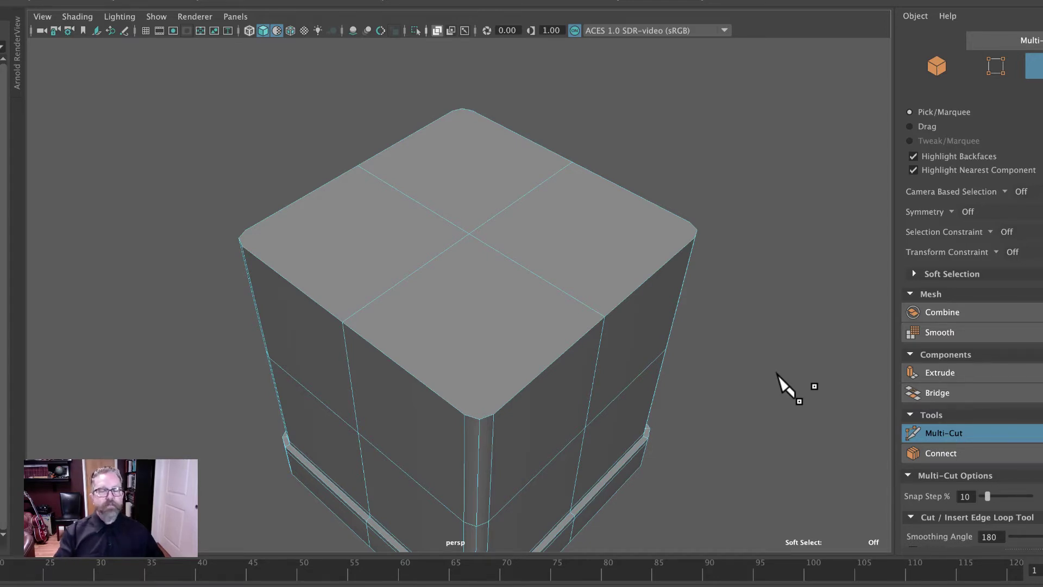
pyautogui.click(476, 416)
pyautogui.keyDown('alt'); pyautogui.moveTo(732, 366); pyautogui.dragTo(482, 224); pyautogui.keyUp('alt')
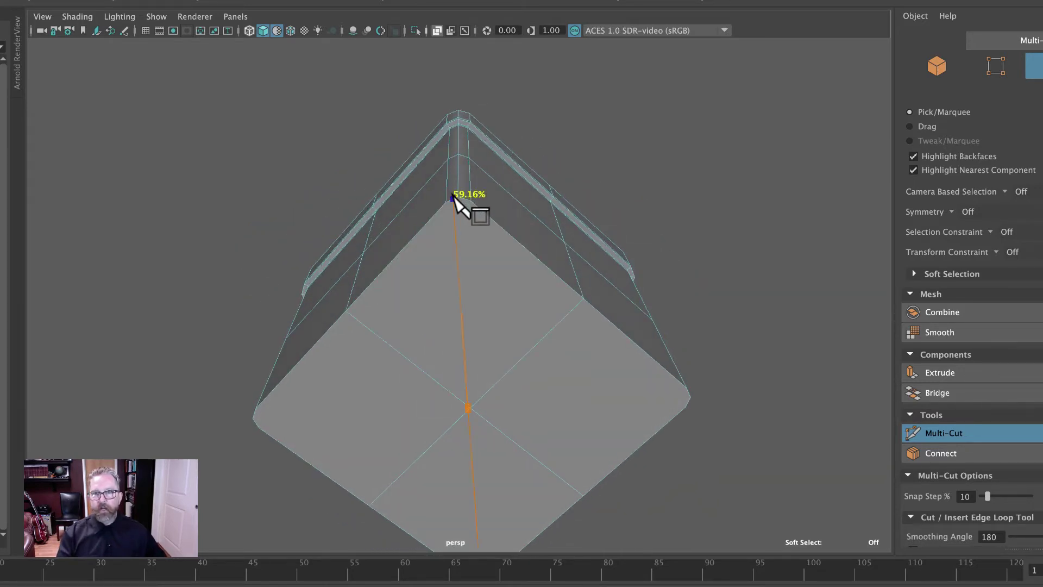
pyautogui.rightClick(476, 201)
pyautogui.keyDown('alt'); pyautogui.moveTo(745, 368); pyautogui.dragTo(639, 391); pyautogui.keyUp('alt')
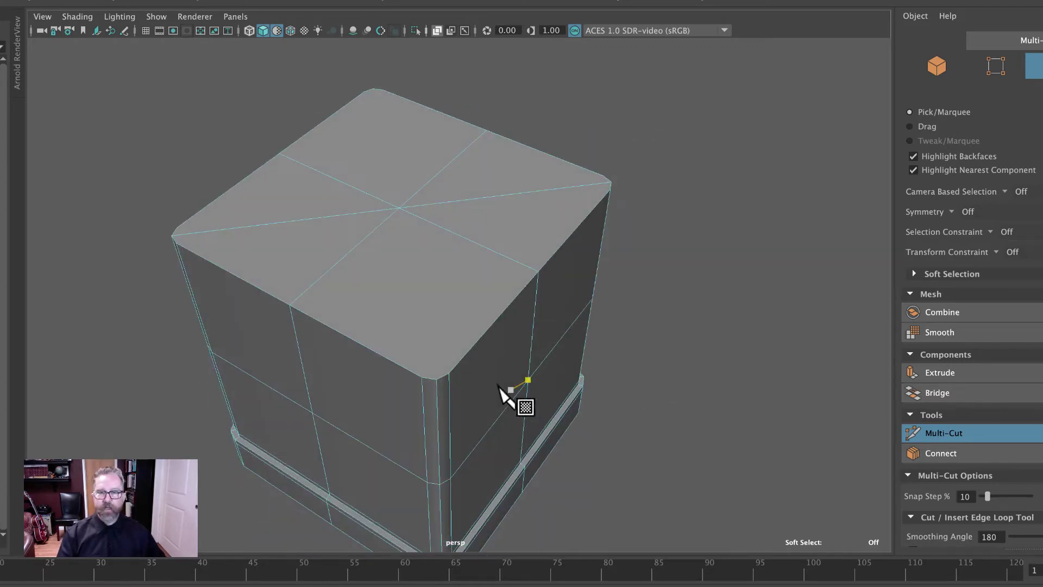
pyautogui.click(432, 378)
pyautogui.keyDown('alt'); pyautogui.moveTo(458, 386); pyautogui.dragTo(691, 396); pyautogui.keyUp('alt')
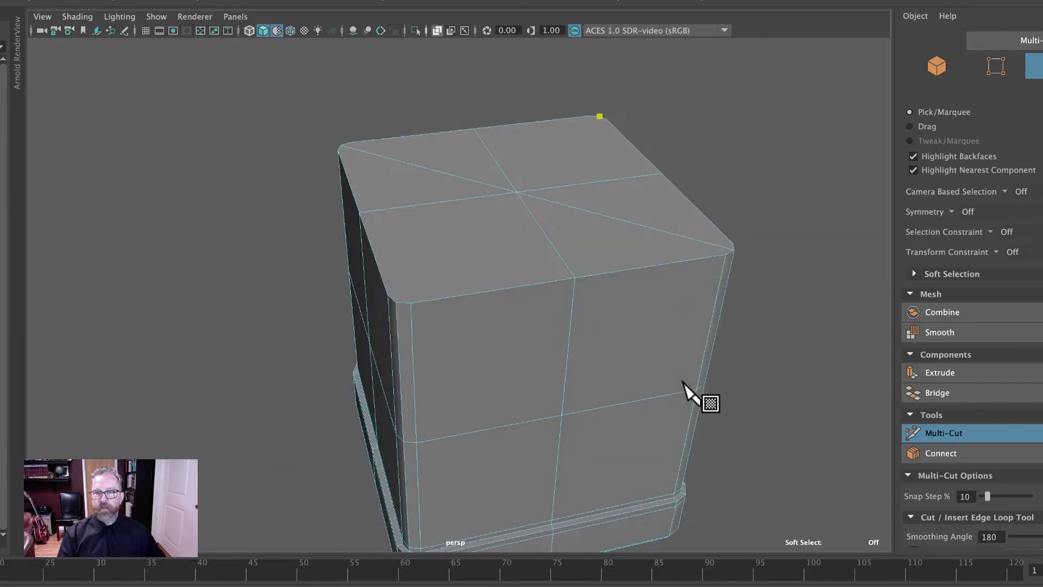
pyautogui.click(394, 300)
pyautogui.press('Return')
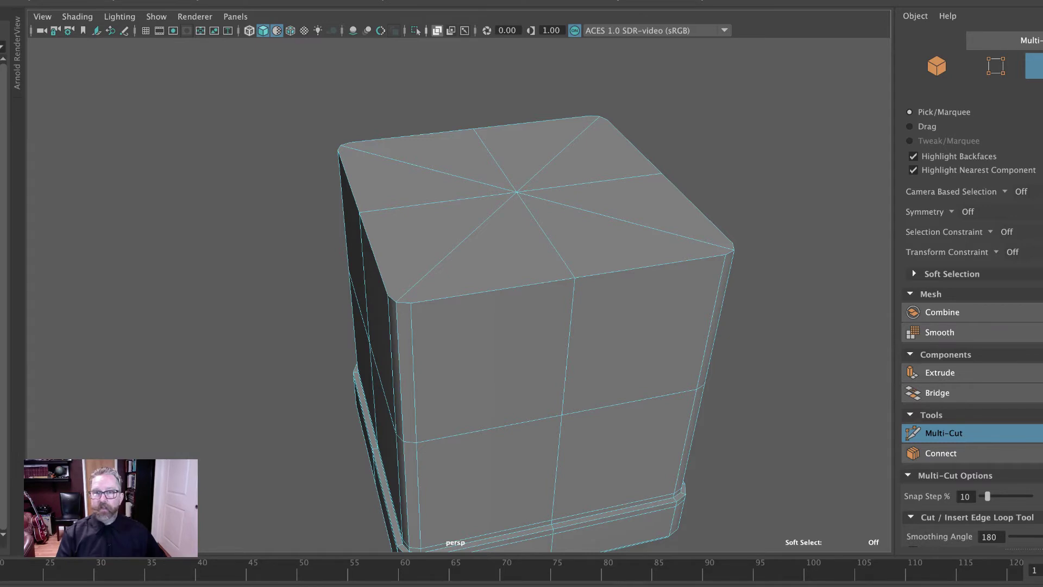
# - Compare the diagonally cut bottom in unsmoothed display and smooth mesh preview, and undo the diagonal cuts
pyautogui.press('q')
pyautogui.keyDown('alt'); pyautogui.moveTo(690, 361); pyautogui.dragTo(624, 396); pyautogui.keyUp('alt')
pyautogui.moveTo(489, 296); pyautogui.dragTo(490, 348, button='right')
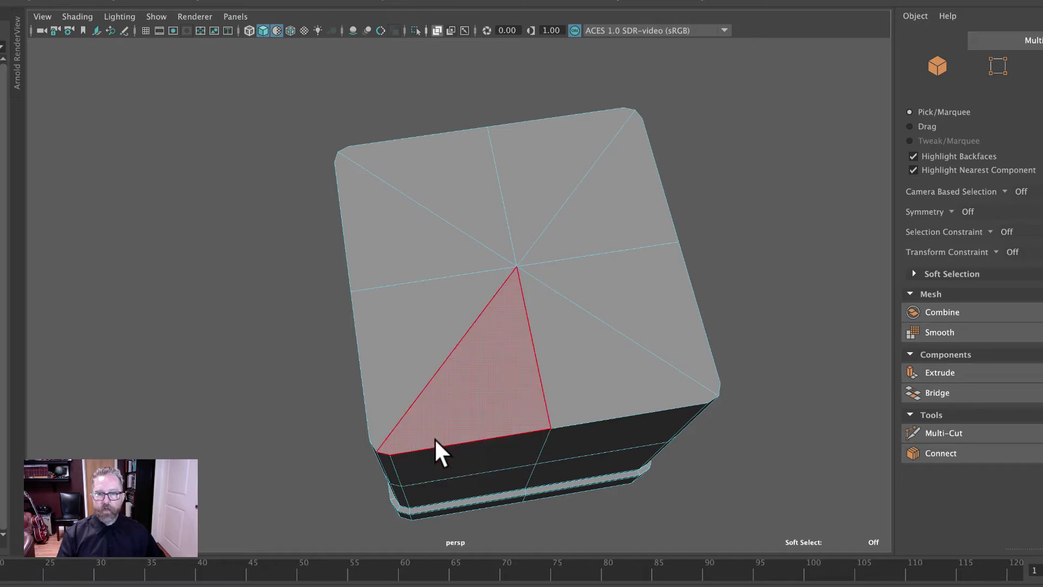
pyautogui.moveTo(438, 295); pyautogui.dragTo(442, 255, button='right')
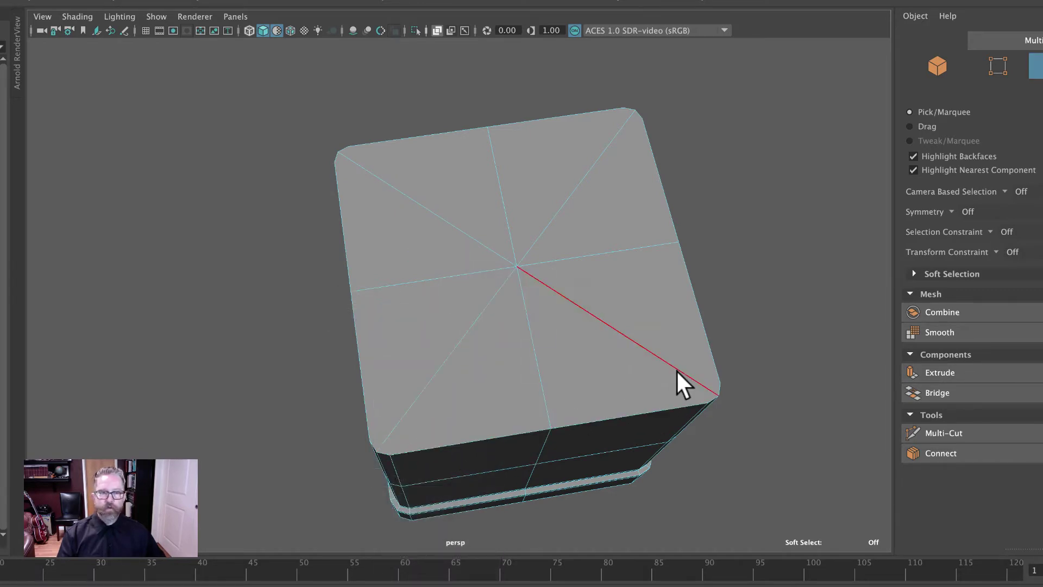
pyautogui.keyDown('alt'); pyautogui.moveTo(531, 360); pyautogui.dragTo(616, 375); pyautogui.keyUp('alt')
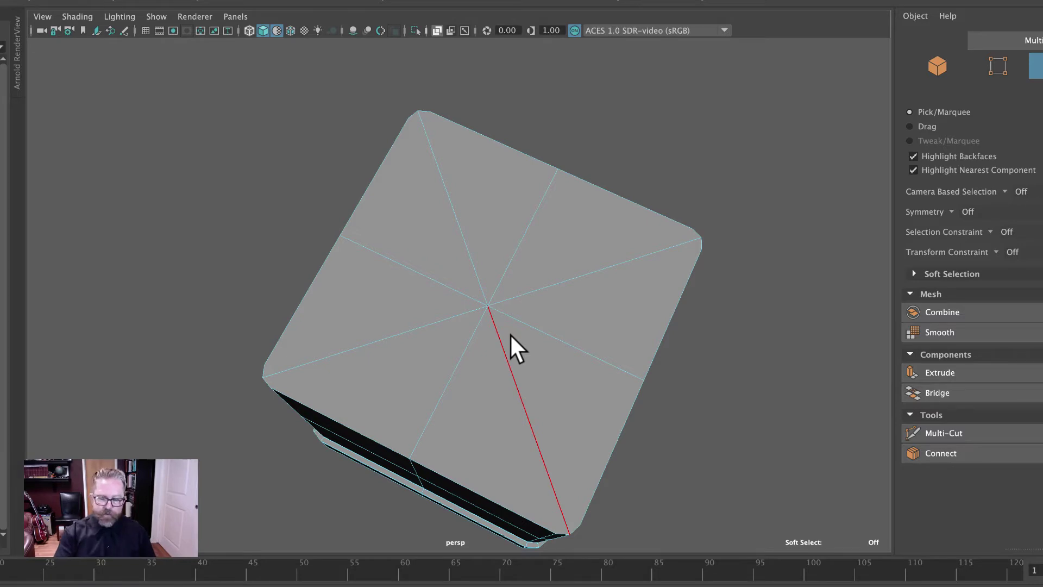
pyautogui.press('3')
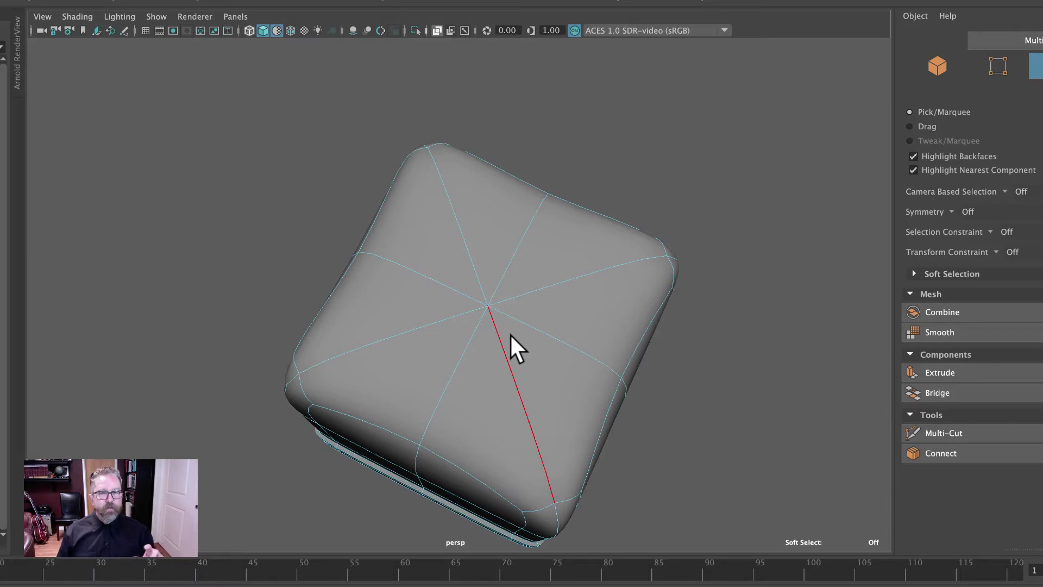
pyautogui.press('1')
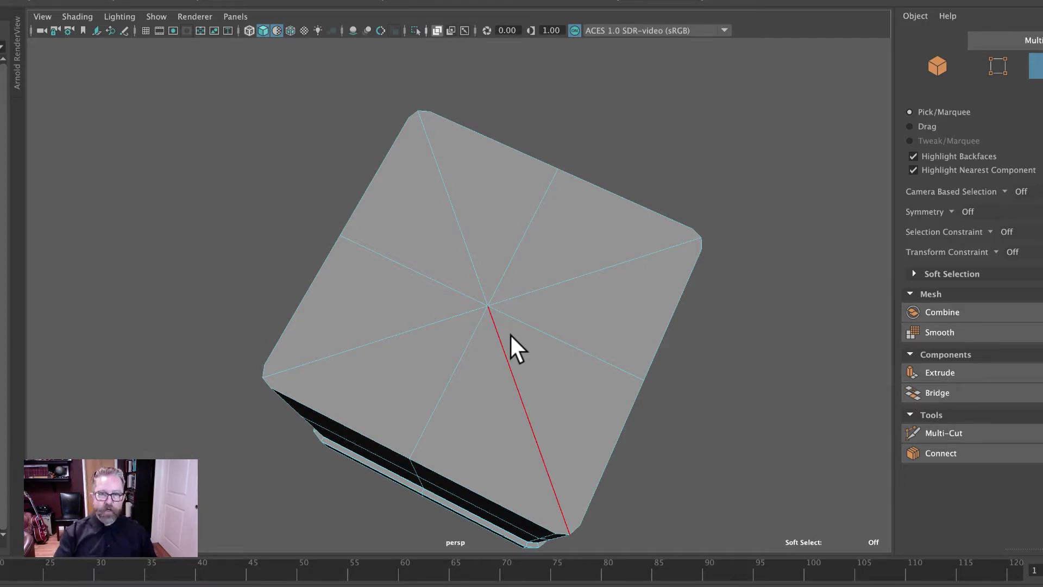
pyautogui.hotkey('ctrl', 'z')
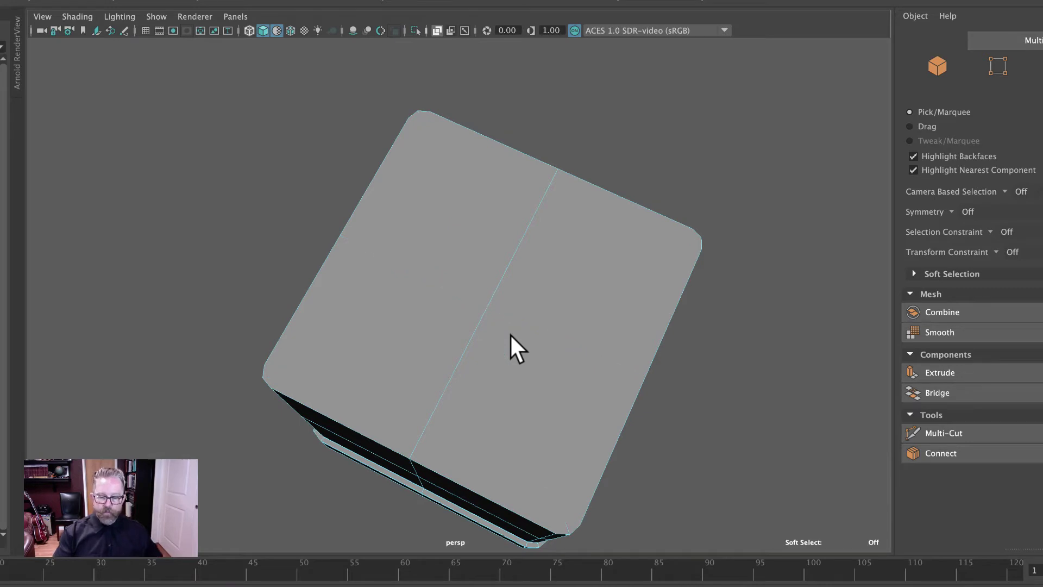
# - Multi-Cut the bottom face just inside and parallel to two adjacent edges, connecting the vertices of the rounded corners
pyautogui.keyDown('alt'); pyautogui.moveTo(712, 433); pyautogui.dragTo(674, 436); pyautogui.keyUp('alt')
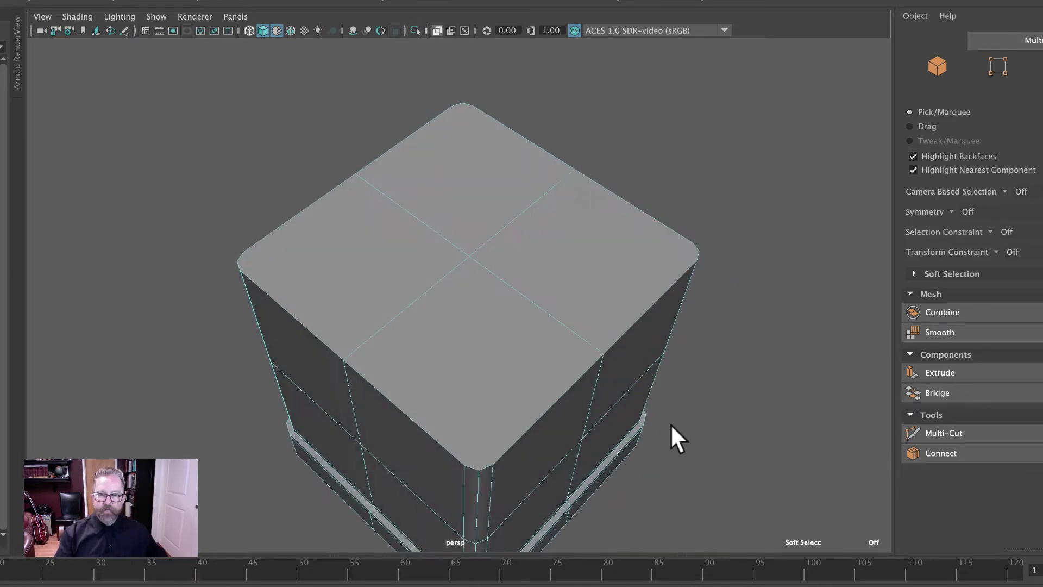
pyautogui.click(975, 431)
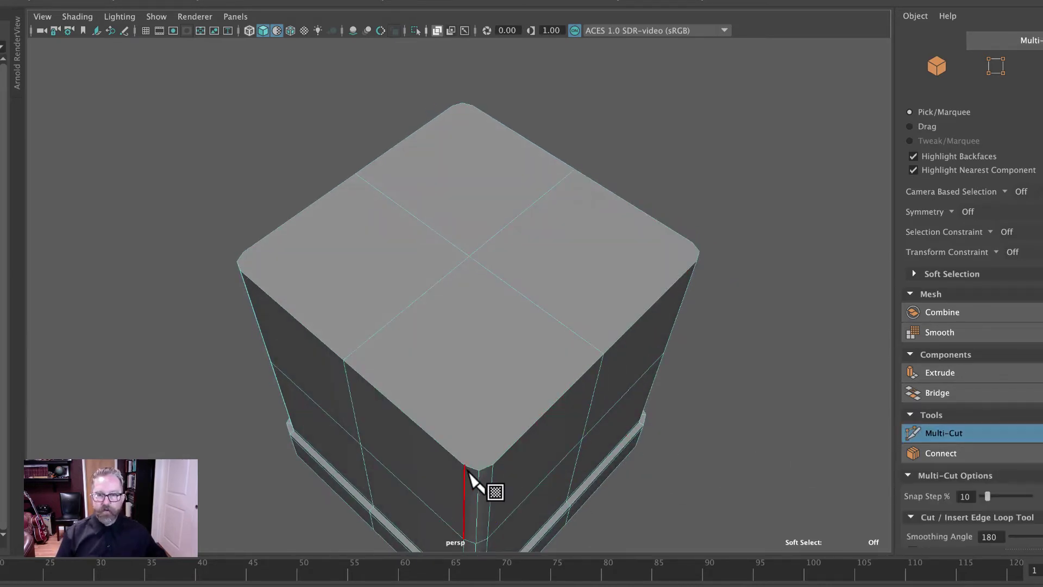
pyautogui.keyDown('alt'); pyautogui.moveTo(761, 422); pyautogui.dragTo(705, 426); pyautogui.keyUp('alt')
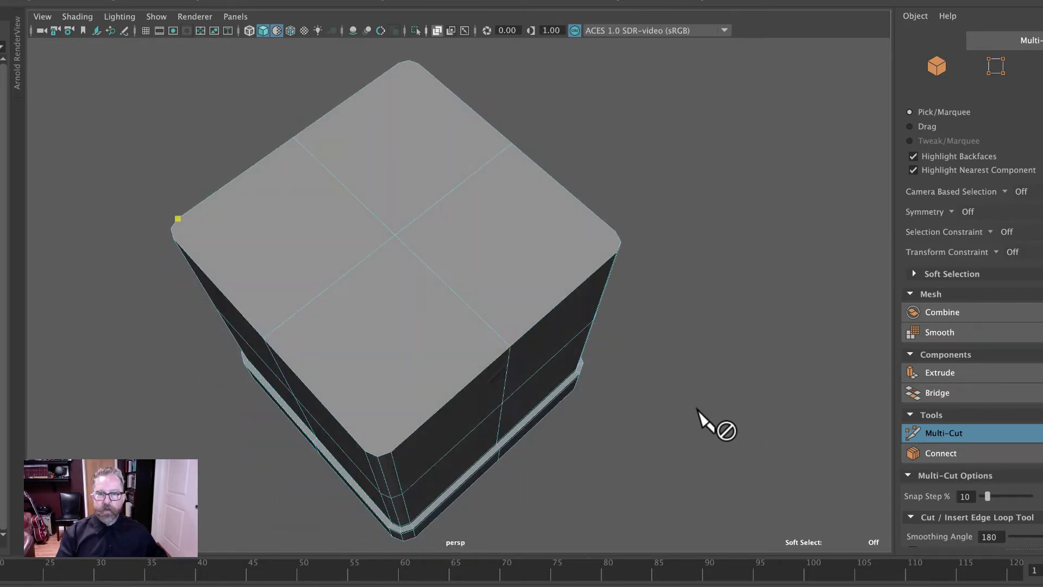
pyautogui.click(389, 451)
pyautogui.press('Return')
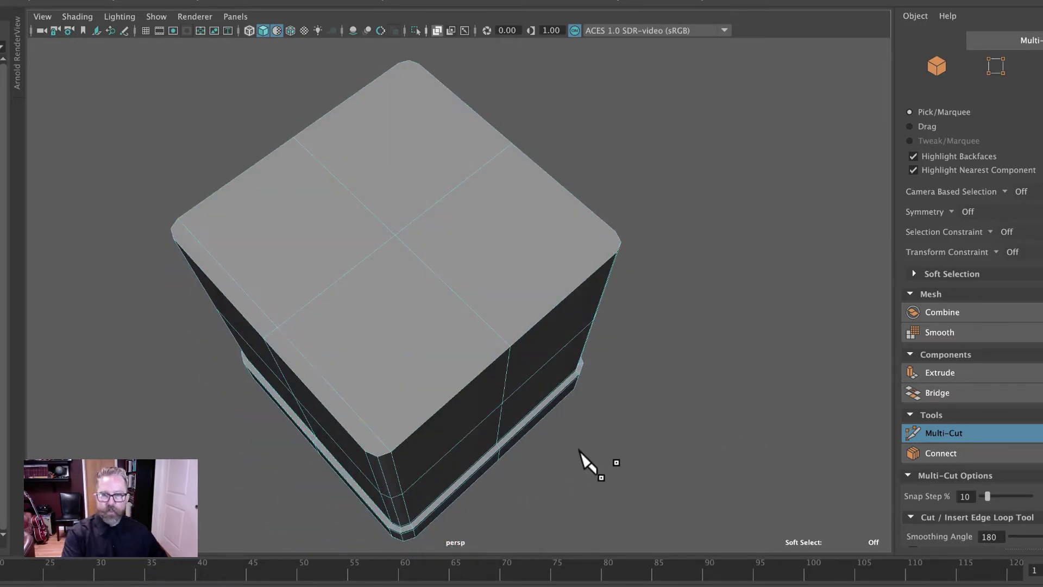
pyautogui.keyDown('alt'); pyautogui.moveTo(728, 374); pyautogui.dragTo(570, 383); pyautogui.keyUp('alt')
pyautogui.click(417, 420)
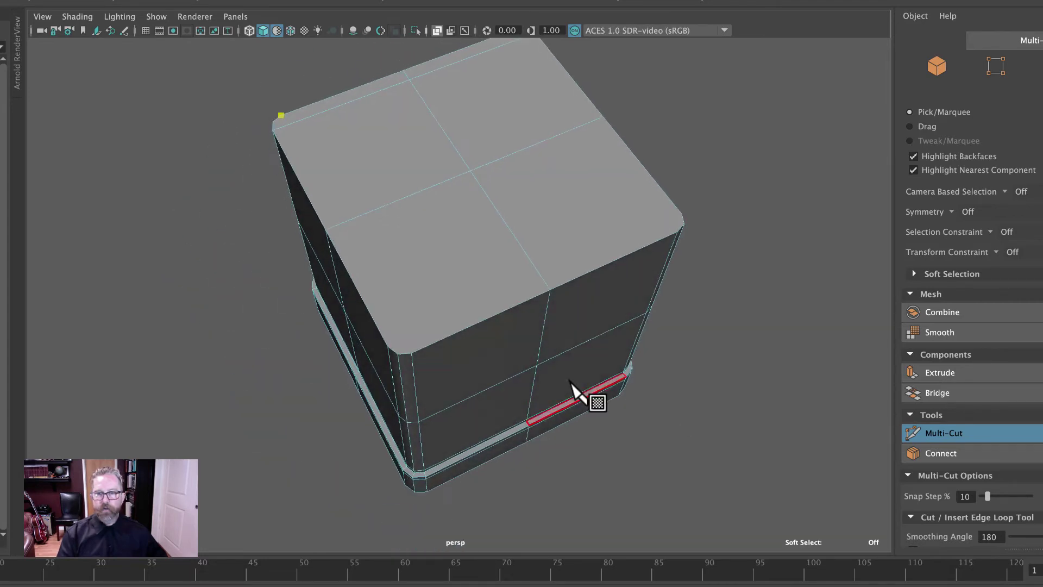
pyautogui.click(400, 353)
pyautogui.press('Return')
# - Complete the inset border on the bottom face by cutting parallel to its remaining two edges between the rounded corners' vertices
pyautogui.click(537, 364)
pyautogui.click(388, 346)
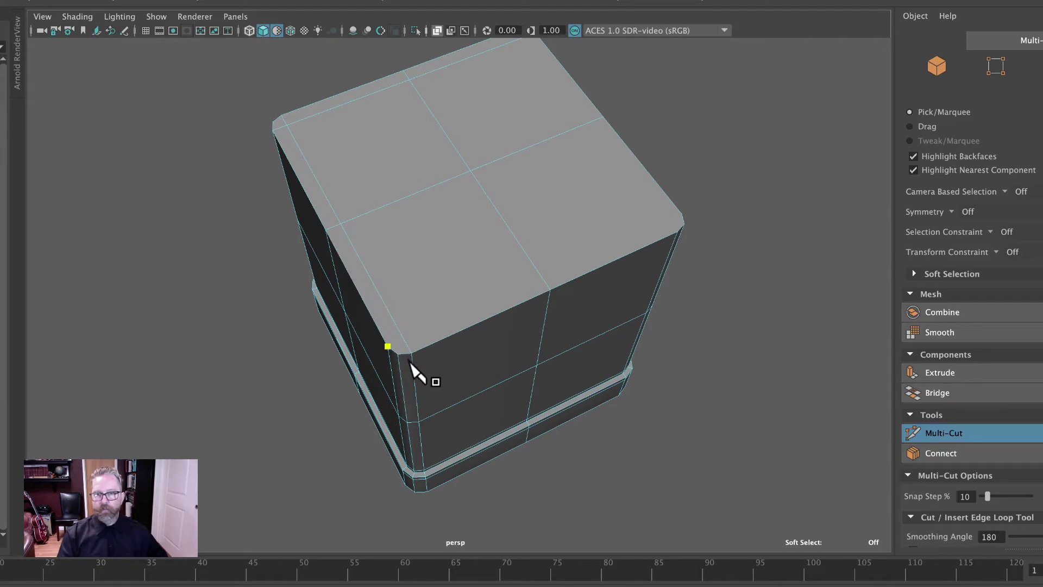
pyautogui.keyDown('alt'); pyautogui.moveTo(717, 382); pyautogui.dragTo(605, 392); pyautogui.keyUp('alt')
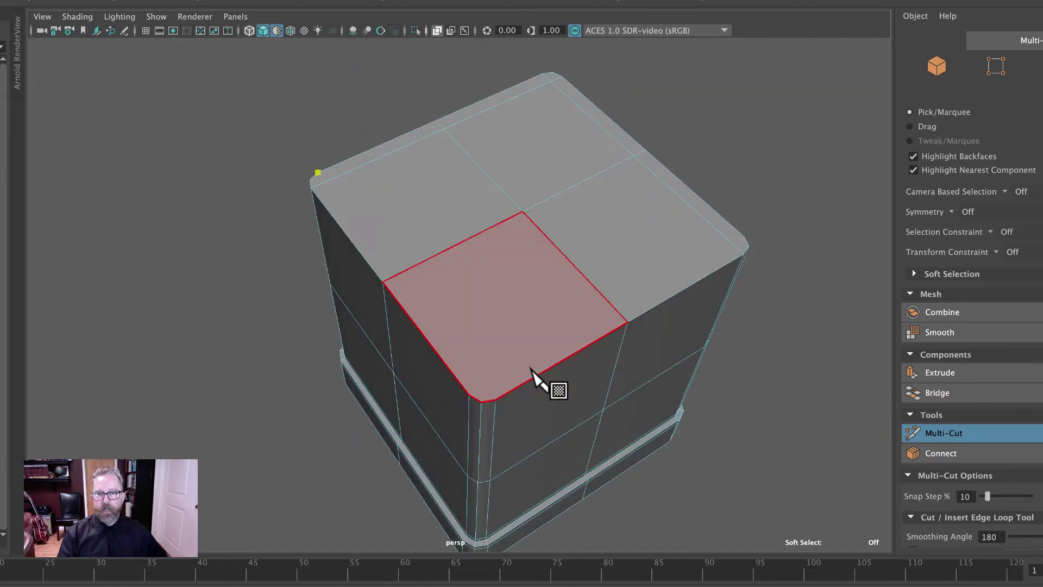
pyautogui.click(469, 395)
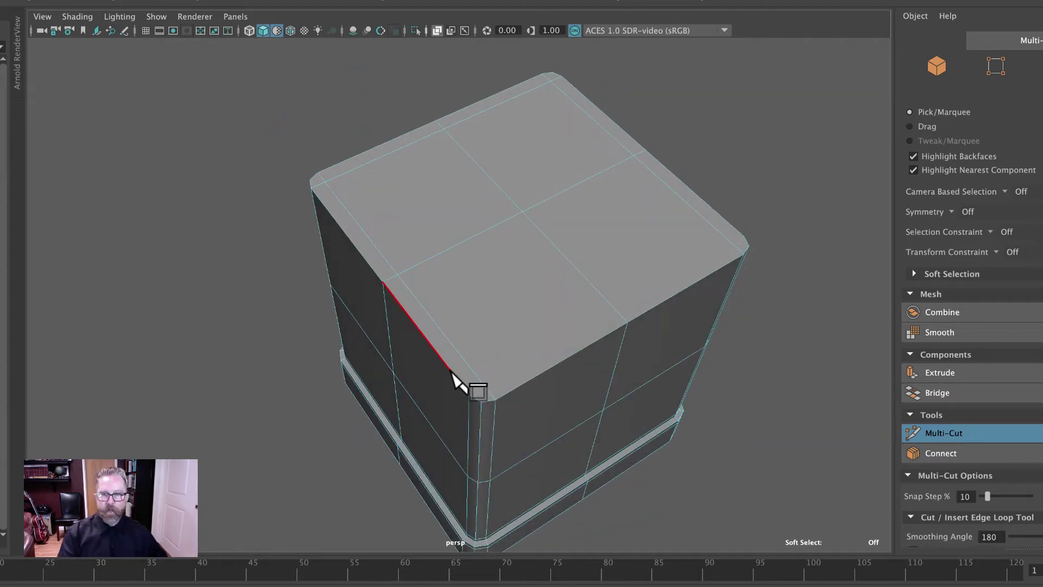
pyautogui.keyDown('alt'); pyautogui.moveTo(764, 419); pyautogui.dragTo(695, 424); pyautogui.keyUp('alt')
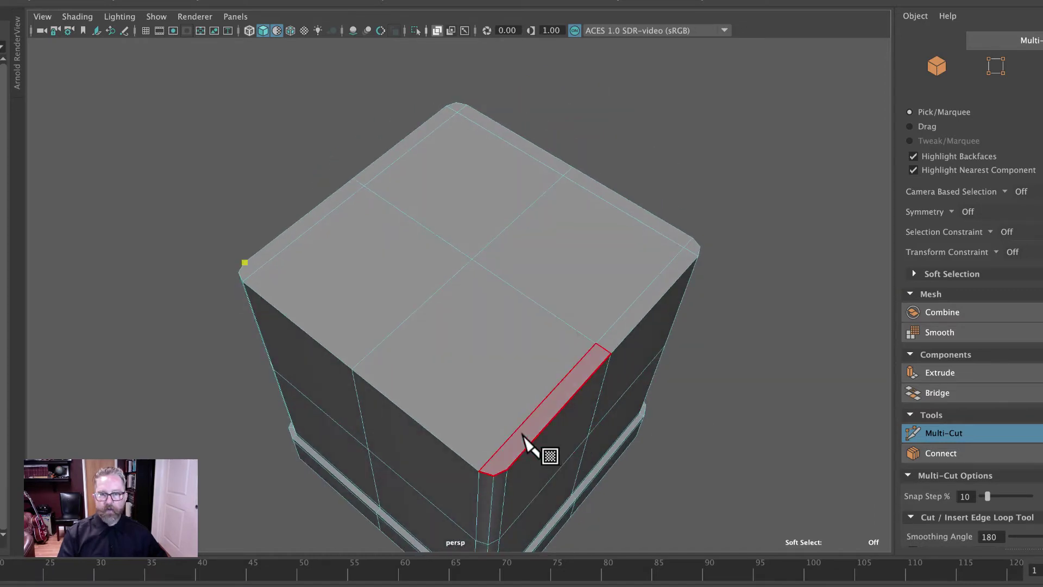
pyautogui.click(505, 466)
pyautogui.press('Return')
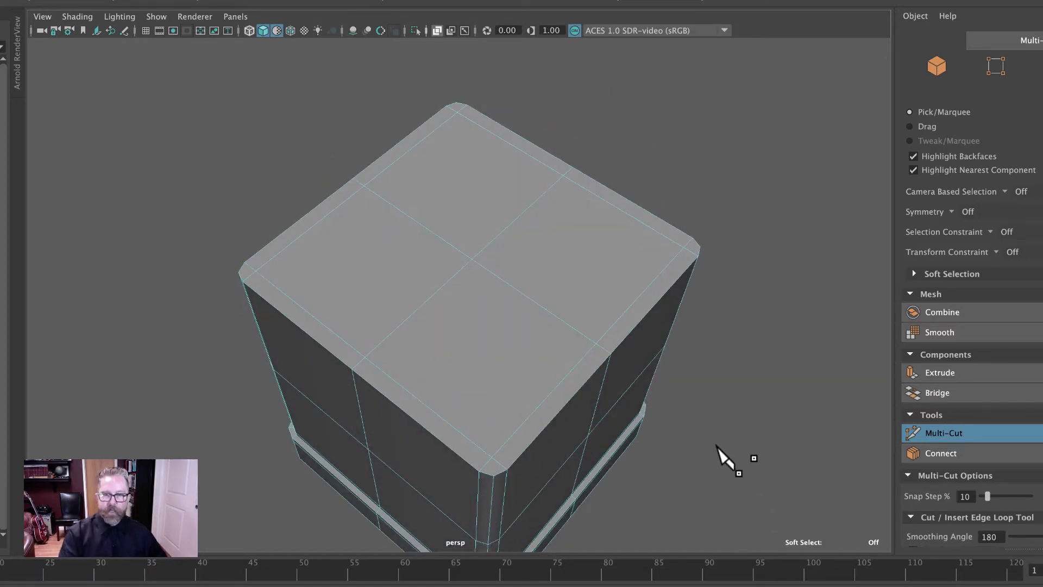
# - Leave Multi-Cut for edge selection mode and examine the bottom's corner topology up close and in smooth mesh preview
pyautogui.keyDown('alt'); pyautogui.moveTo(577, 361); pyautogui.dragTo(677, 401); pyautogui.keyUp('alt')
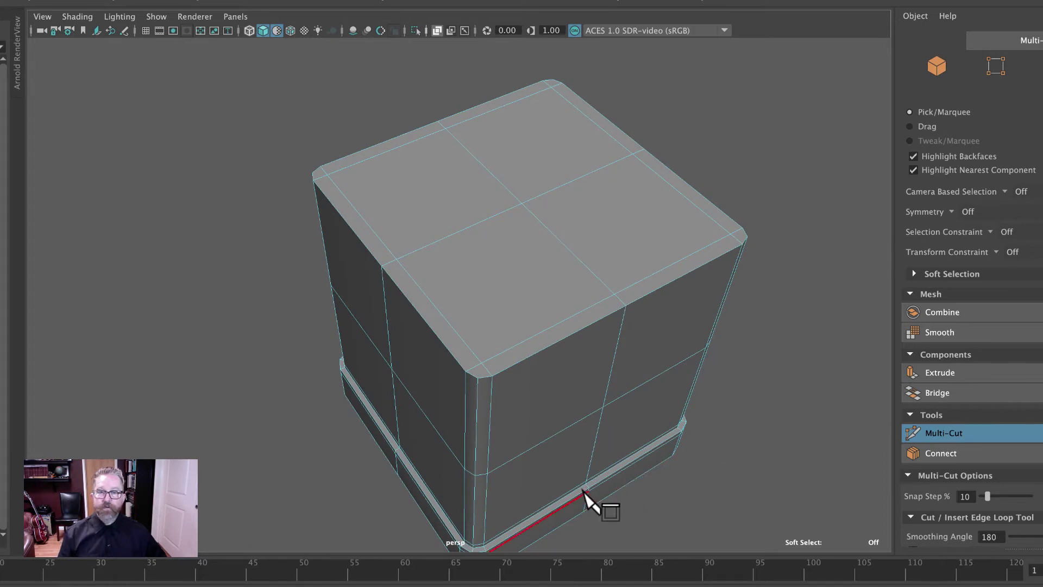
pyautogui.click(484, 543)
pyautogui.keyDown('alt'); pyautogui.moveTo(537, 492); pyautogui.dragTo(629, 391, button='right'); pyautogui.keyUp('alt')
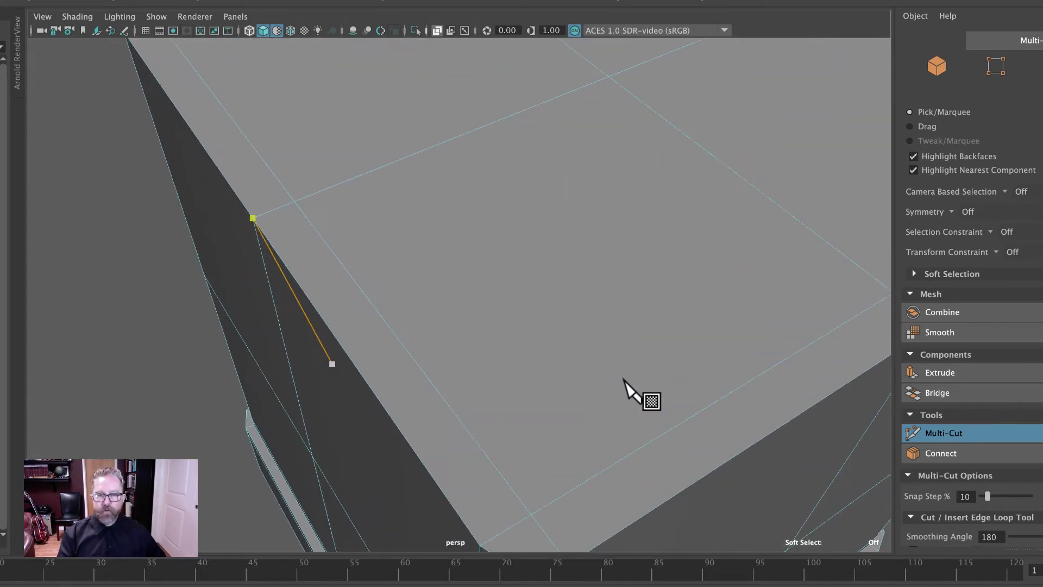
pyautogui.keyDown('alt'); pyautogui.moveTo(683, 369); pyautogui.dragTo(682, 266, button='right'); pyautogui.keyUp('alt')
pyautogui.press('Return')
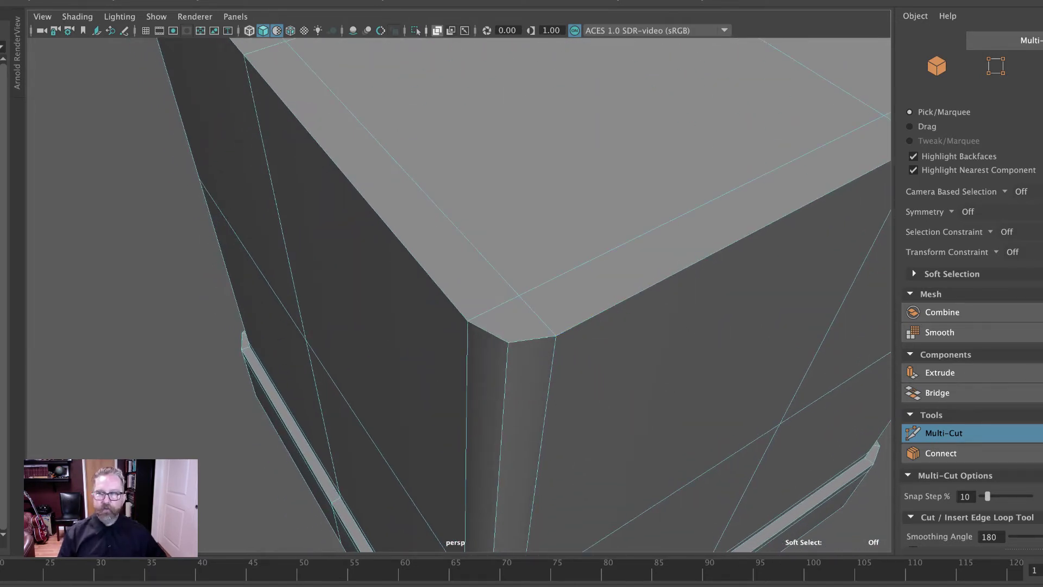
pyautogui.moveTo(543, 161); pyautogui.dragTo(539, 114, button='right')
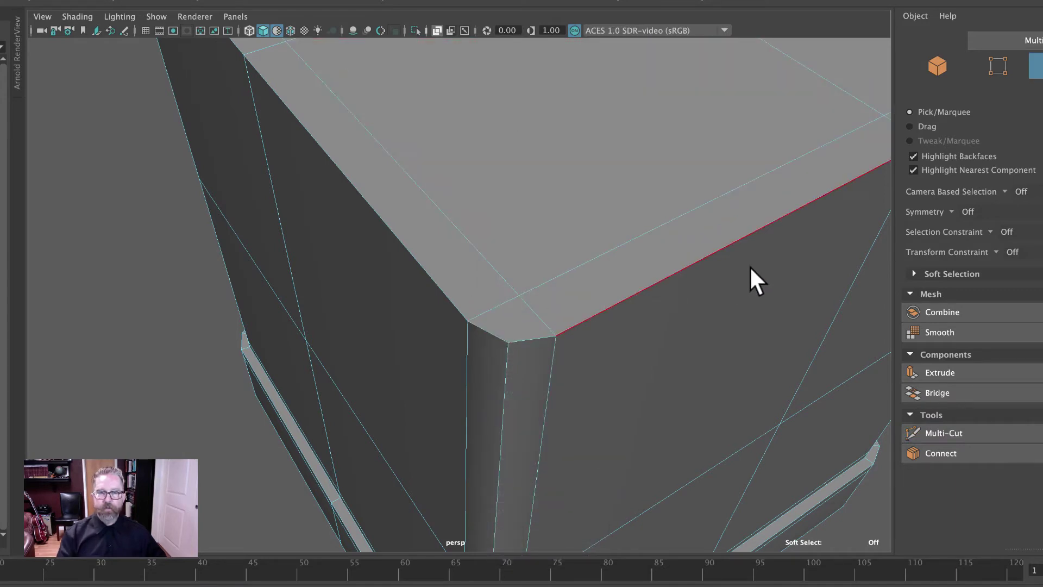
pyautogui.keyDown('alt'); pyautogui.moveTo(750, 277); pyautogui.dragTo(310, 249, button='right'); pyautogui.keyUp('alt')
pyautogui.keyDown('alt'); pyautogui.moveTo(427, 294); pyautogui.dragTo(652, 318); pyautogui.keyUp('alt')
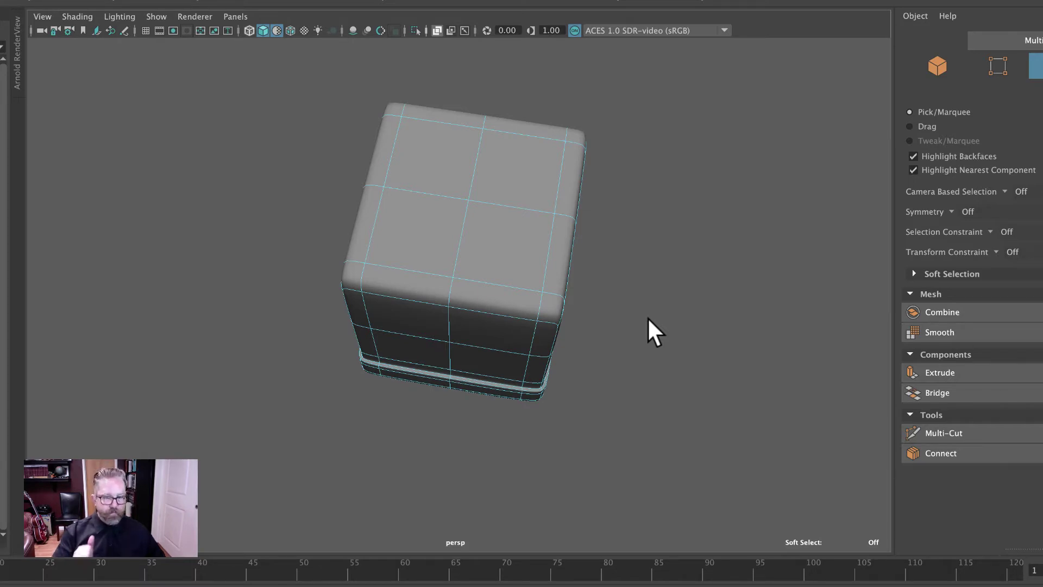
# - Insert a supporting edge loop around the box's sides just above the bottom edge with Multi-Cut
pyautogui.keyDown('alt'); pyautogui.moveTo(622, 312); pyautogui.dragTo(626, 154); pyautogui.keyUp('alt')
pyautogui.keyDown('alt'); pyautogui.moveTo(576, 332); pyautogui.dragTo(617, 356); pyautogui.keyUp('alt')
pyautogui.keyDown('alt'); pyautogui.moveTo(617, 356); pyautogui.dragTo(764, 326, button='right'); pyautogui.keyUp('alt')
pyautogui.keyDown('alt'); pyautogui.moveTo(764, 325); pyautogui.dragTo(520, 391); pyautogui.keyUp('alt')
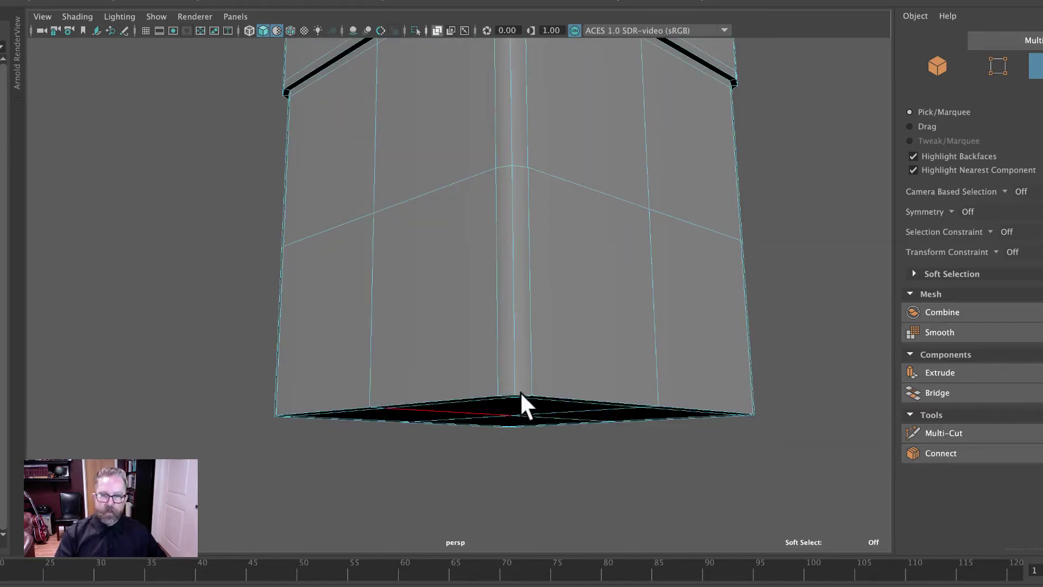
pyautogui.click(958, 432)
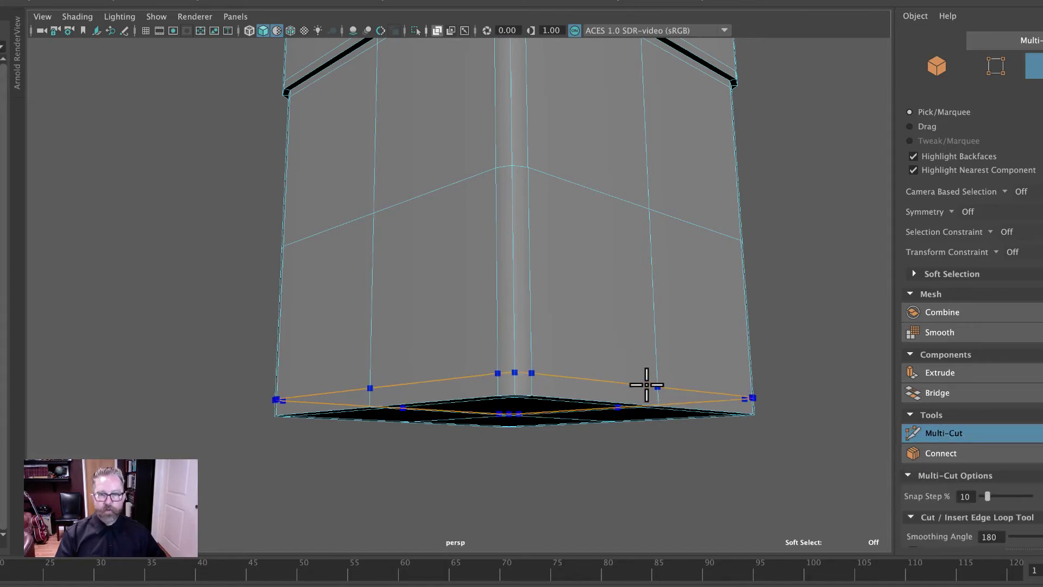
pyautogui.keyDown('ctrl'); pyautogui.click(646, 385); pyautogui.keyUp('ctrl')
# - Turn on smooth mesh preview, return to object mode, and inspect the lower edge of the box
pyautogui.press('3')
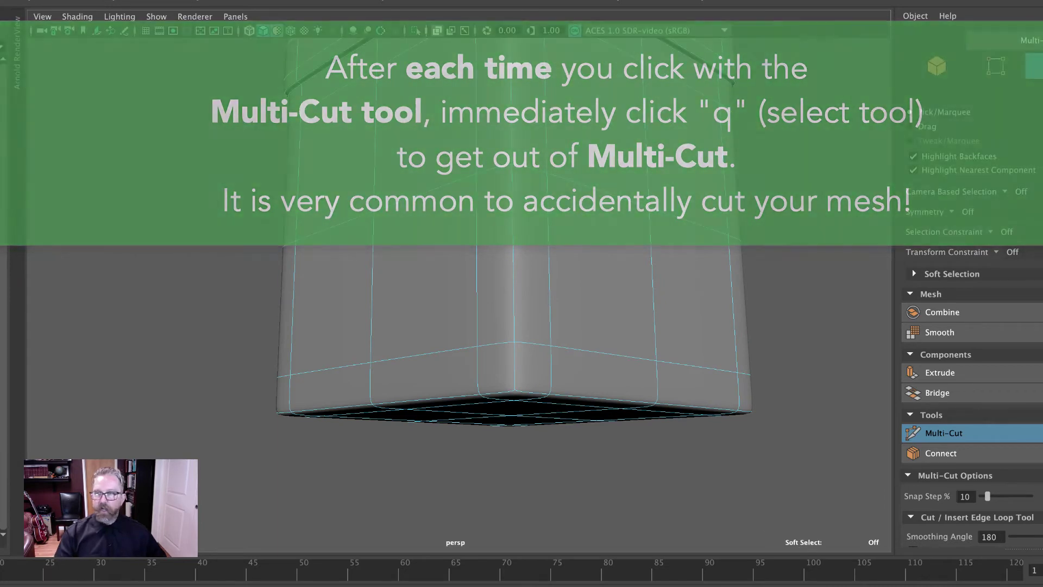
pyautogui.press('q')
pyautogui.moveTo(563, 279); pyautogui.dragTo(795, 234, button='right')
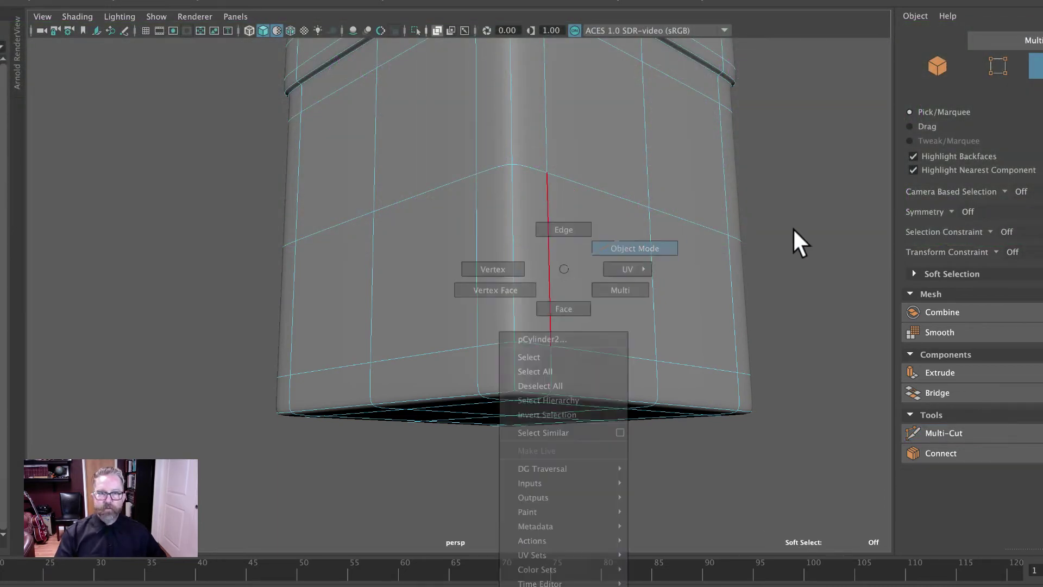
pyautogui.keyDown('alt'); pyautogui.moveTo(816, 275); pyautogui.dragTo(663, 272, button='right'); pyautogui.keyUp('alt')
pyautogui.keyDown('alt'); pyautogui.moveTo(662, 272); pyautogui.dragTo(589, 279); pyautogui.keyUp('alt')
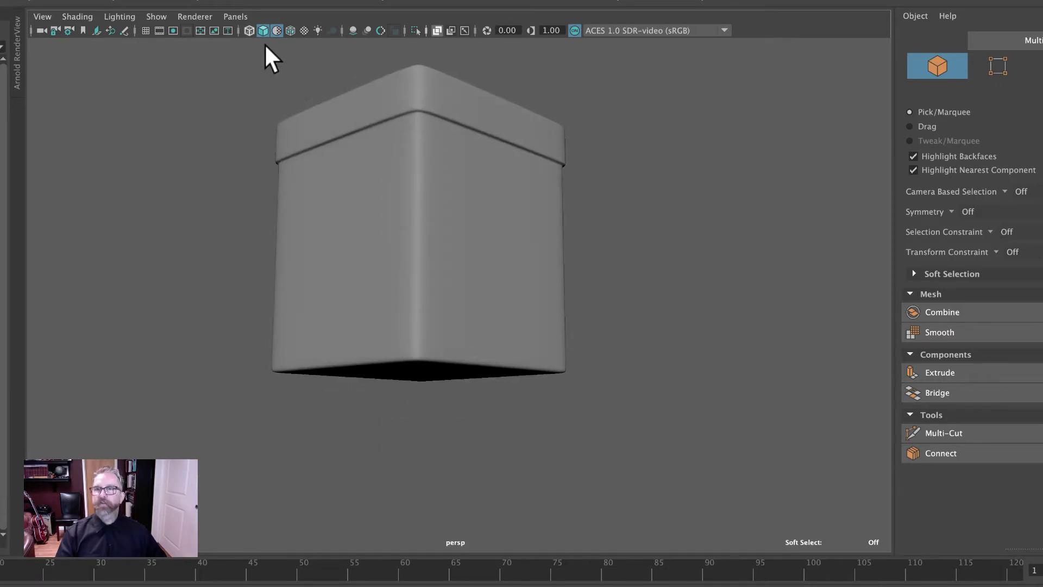
# - Turn on wireframe on shaded and inspect the box's topology from below and above, comparing the smooth-preview cage with the unsmoothed mesh
pyautogui.click(291, 31)
pyautogui.moveTo(580, 239)
pyautogui.keyDown('alt'); pyautogui.mouseDown()
pyautogui.moveTo(686, 289)
pyautogui.moveTo(704, 223)
pyautogui.mouseUp(); pyautogui.keyUp('alt')
pyautogui.click(539, 186)
pyautogui.press('2')
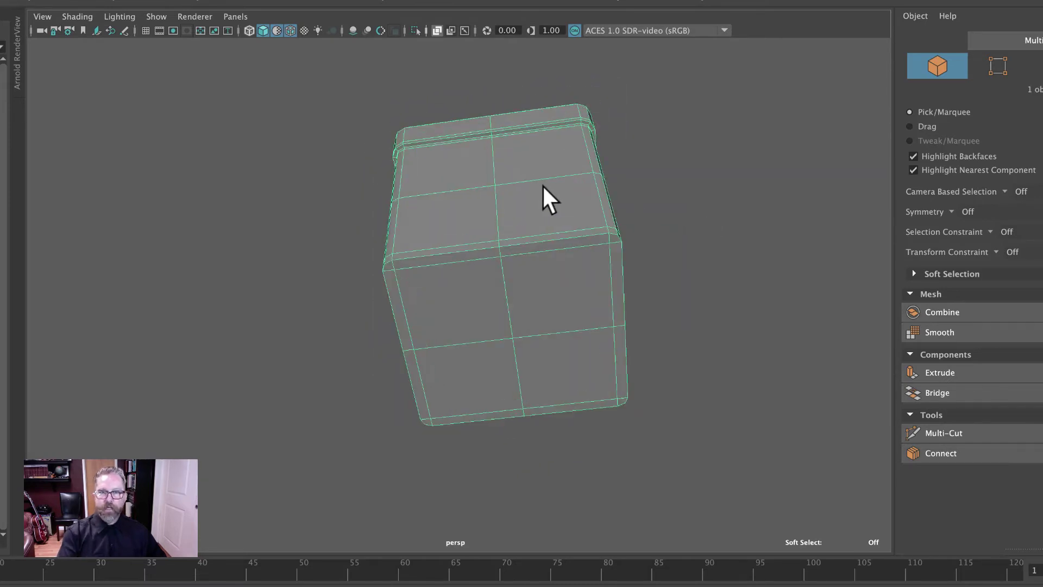
pyautogui.press('1')
pyautogui.keyDown('alt'); pyautogui.moveTo(634, 223); pyautogui.dragTo(776, 282); pyautogui.keyUp('alt')
pyautogui.keyDown('alt'); pyautogui.moveTo(775, 282); pyautogui.dragTo(706, 344, button='middle'); pyautogui.keyUp('alt')
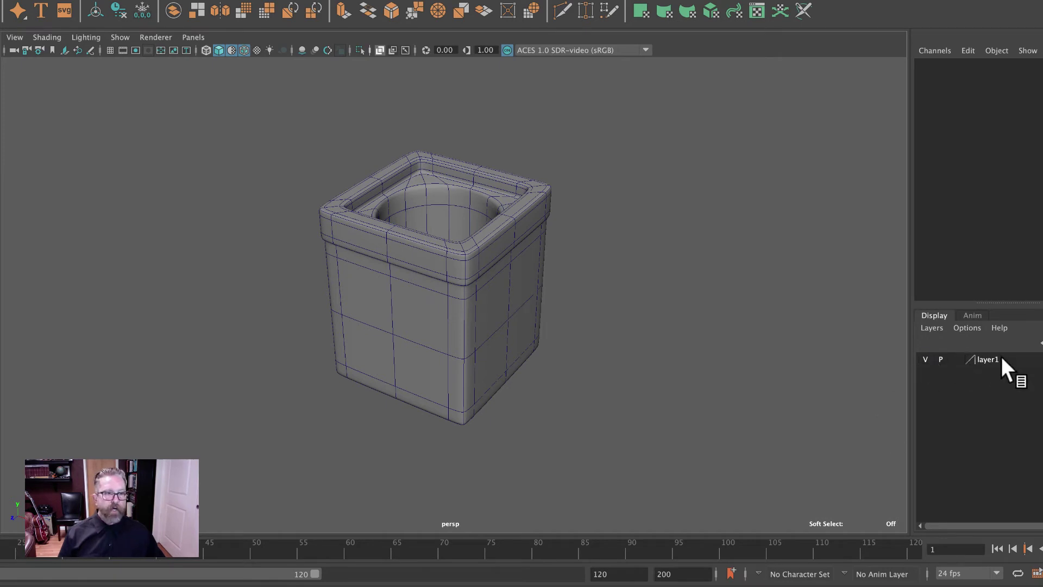
pyautogui.click(928, 356)
pyautogui.click(925, 358)
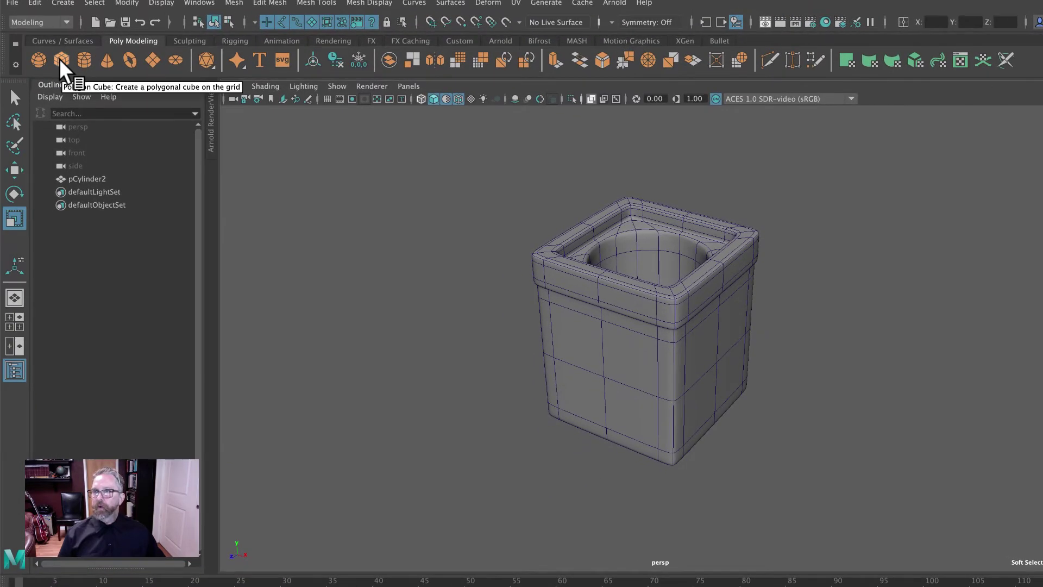
# - Create a polygon cube and raise it along Y to about 14.63, above the box's opening
pyautogui.click(61, 60)
pyautogui.click(14, 170)
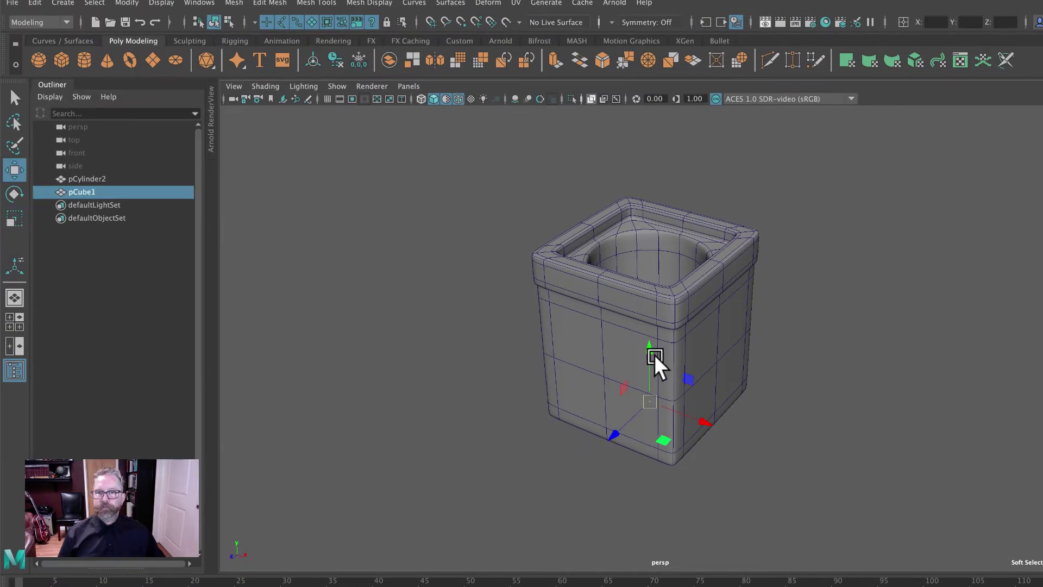
pyautogui.moveTo(657, 361); pyautogui.dragTo(649, 147)
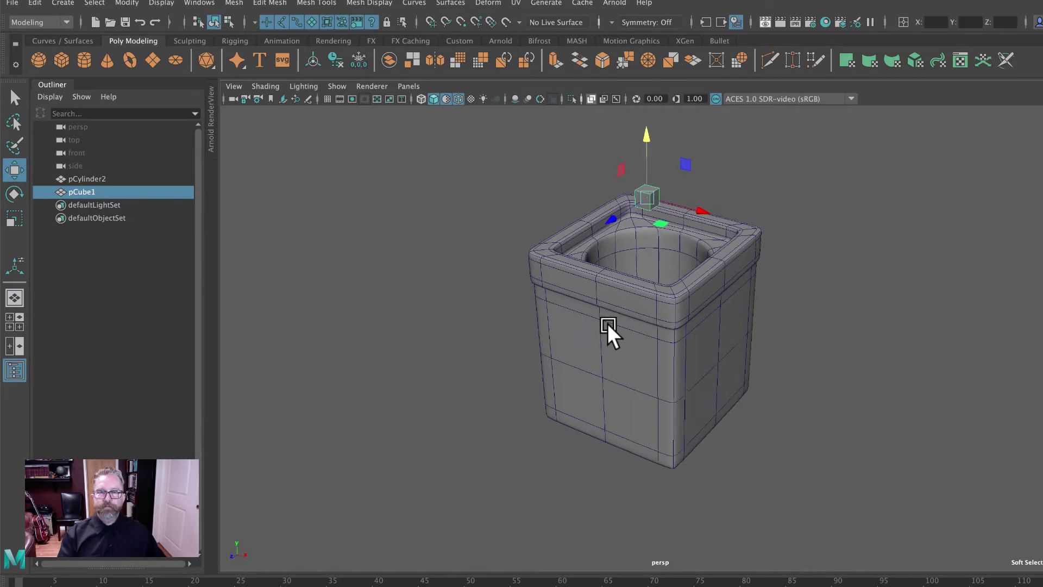
# - Set both the width and depth subdivisions of the new cube to 2
pyautogui.keyDown('alt'); pyautogui.moveTo(610, 333); pyautogui.dragTo(907, 328, button='right'); pyautogui.keyUp('alt')
pyautogui.keyDown('alt'); pyautogui.moveTo(908, 328); pyautogui.dragTo(813, 566); pyautogui.keyUp('alt')
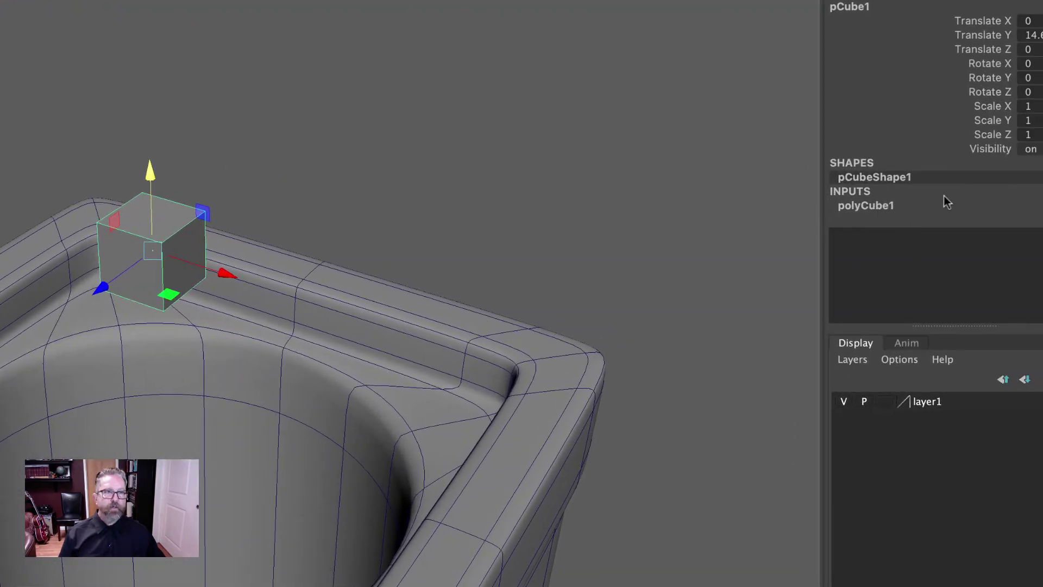
pyautogui.click(879, 210)
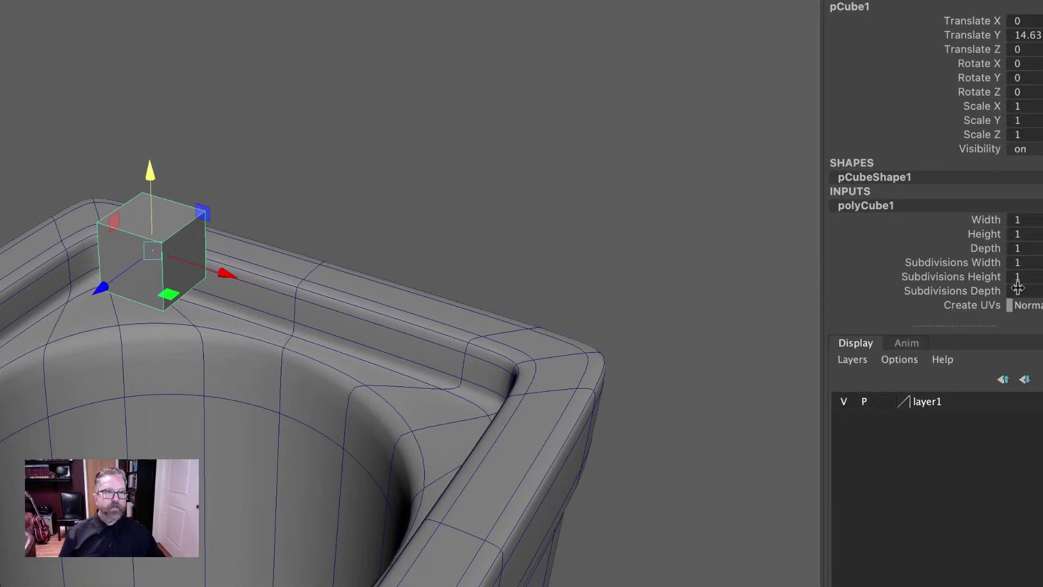
pyautogui.click(1034, 264)
pyautogui.write('2')
pyautogui.press('Return')
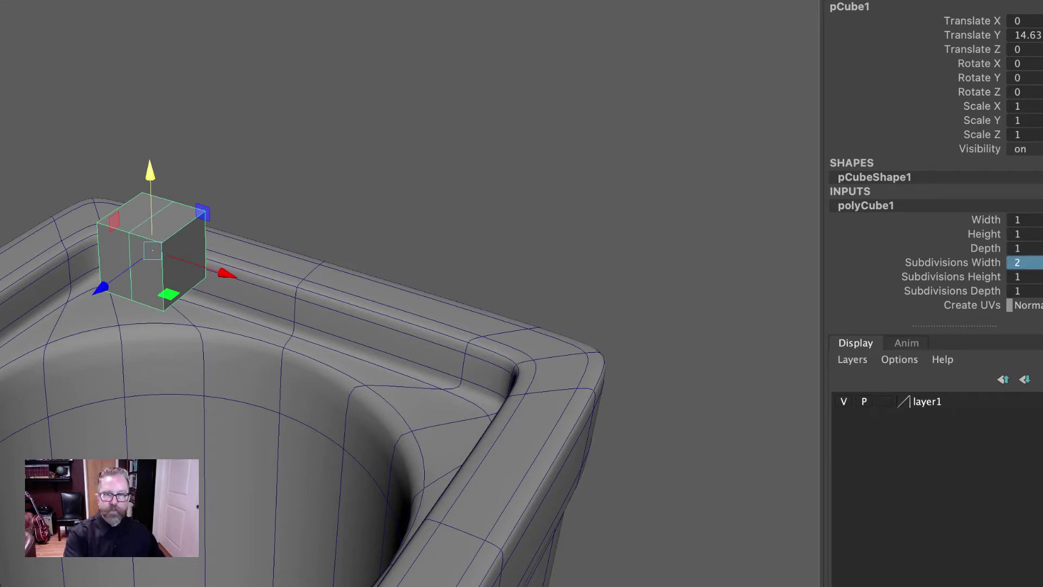
pyautogui.click(1037, 288)
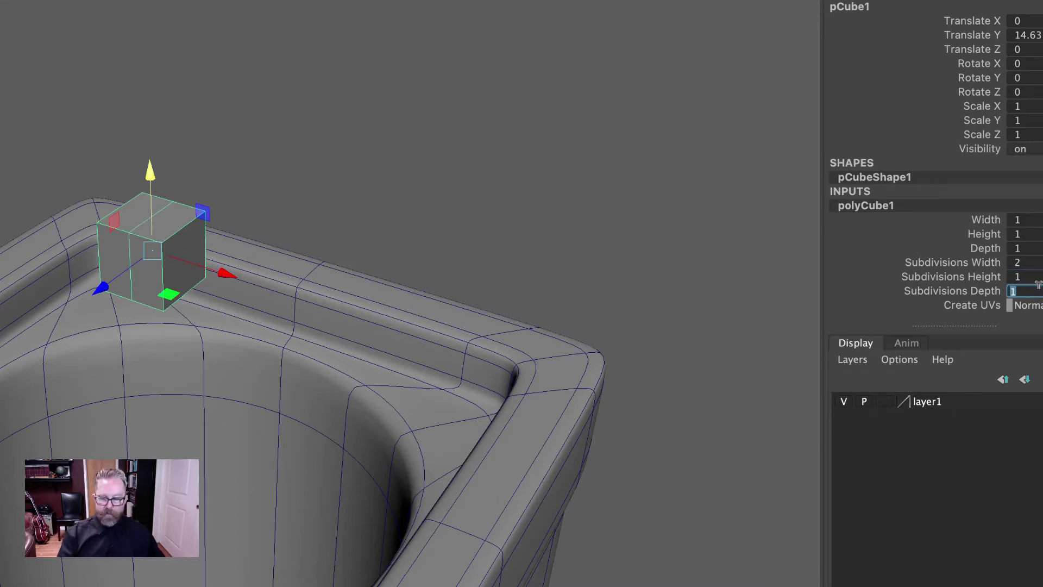
pyautogui.write('2')
pyautogui.press('Return')
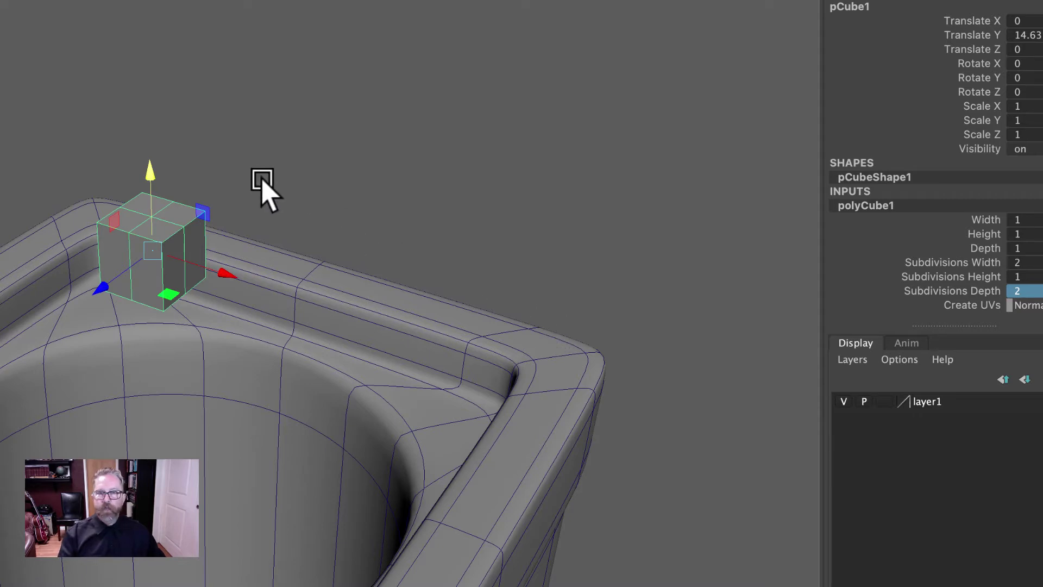
# - Check the cube's position over the box's opening in the top view and return to the four-view layout
pyautogui.press('space')
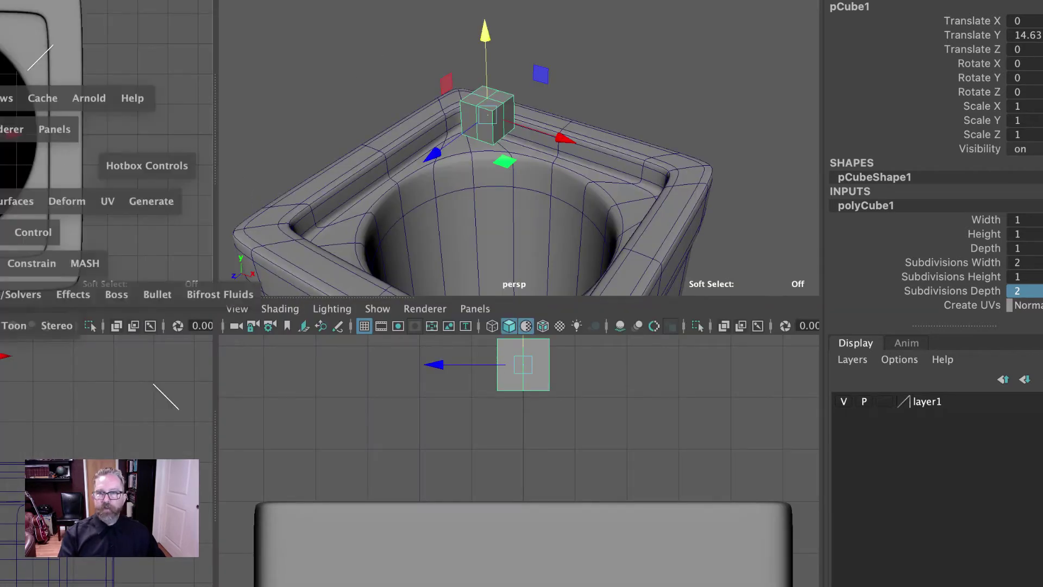
pyautogui.press('space')
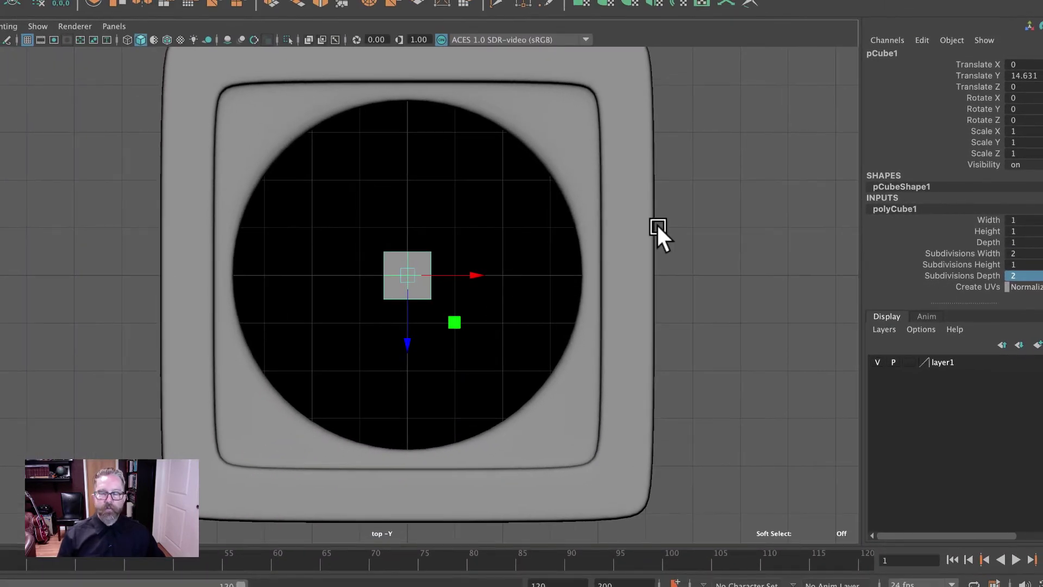
pyautogui.press('space')
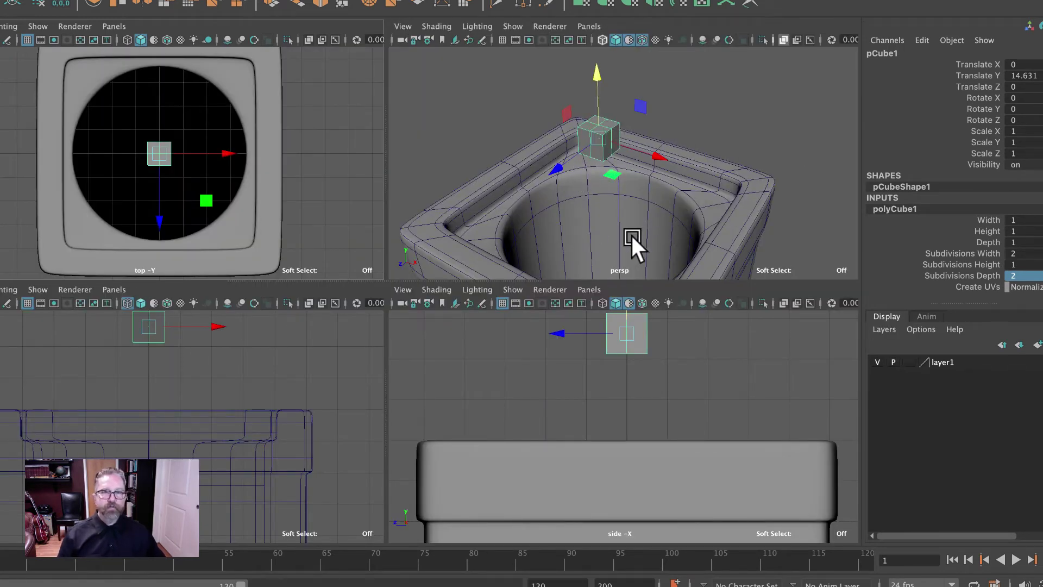
pyautogui.press('space')
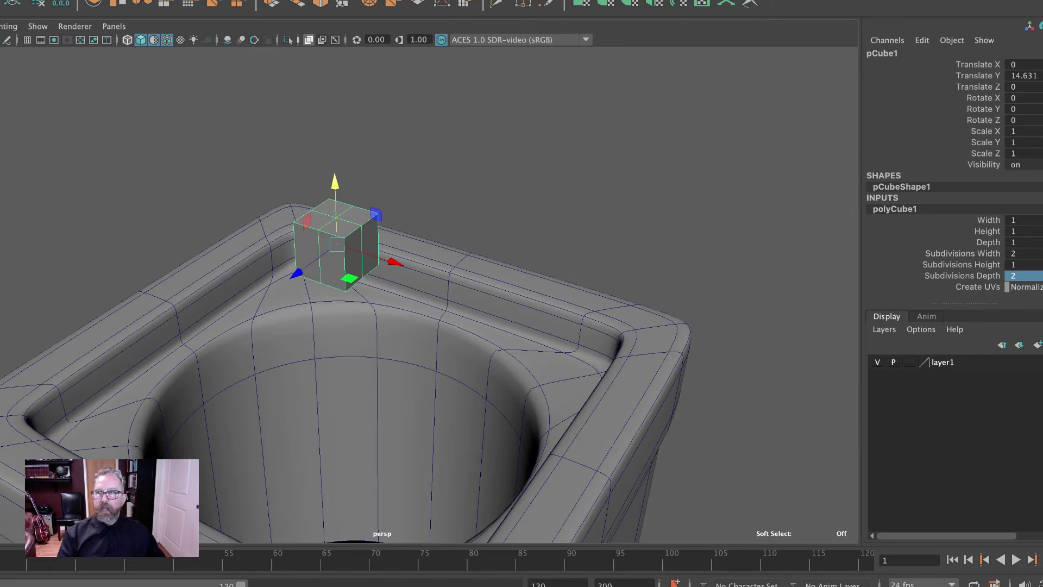
pyautogui.press('r')
pyautogui.moveTo(318, 244); pyautogui.dragTo(630, 318)
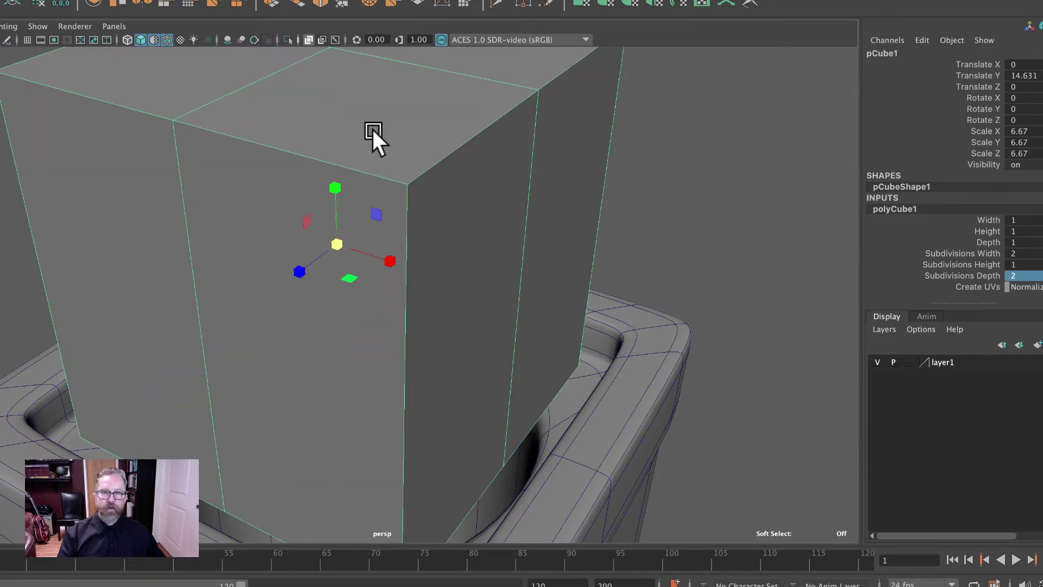
pyautogui.hotkey('ctrl', 'z')
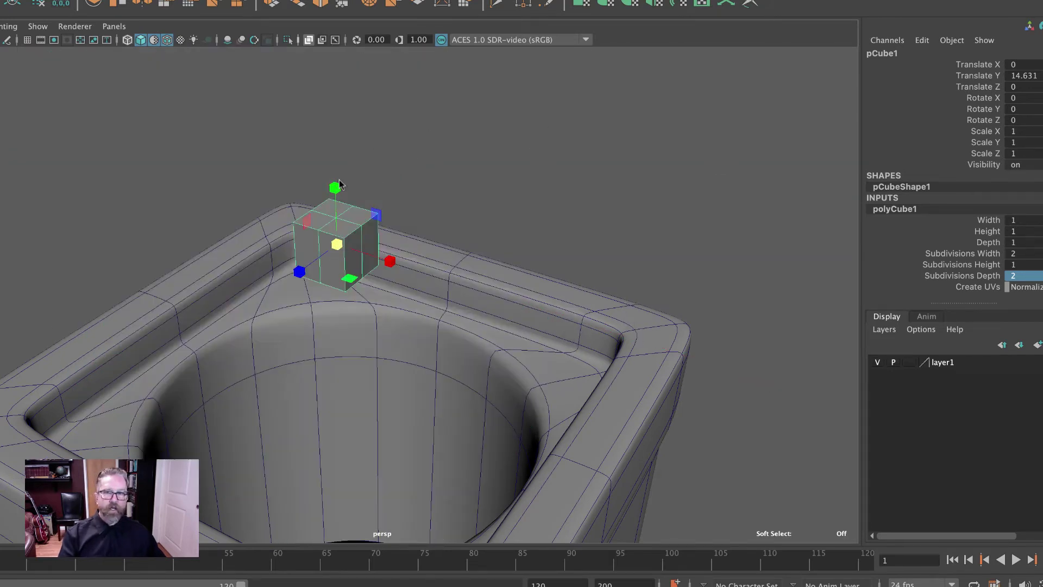
# - Scale the cube equally in X and Z to about 7.76 in the top view, fitting it inside the container's rim
pyautogui.press('space')
pyautogui.press('space')
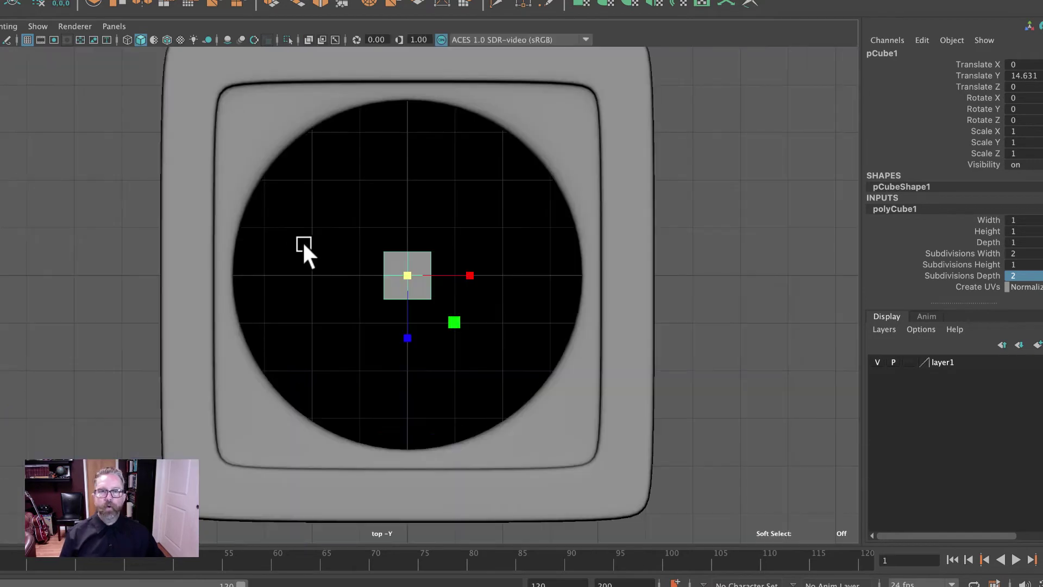
pyautogui.keyDown('alt'); pyautogui.moveTo(356, 218); pyautogui.dragTo(261, 217, button='right'); pyautogui.keyUp('alt')
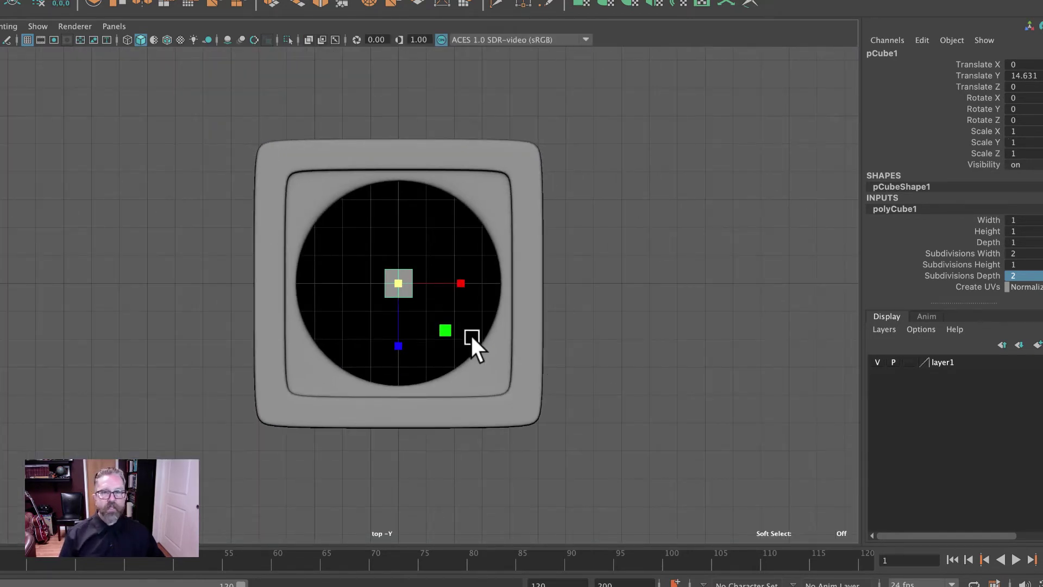
pyautogui.moveTo(448, 328); pyautogui.dragTo(540, 383)
pyautogui.press('space')
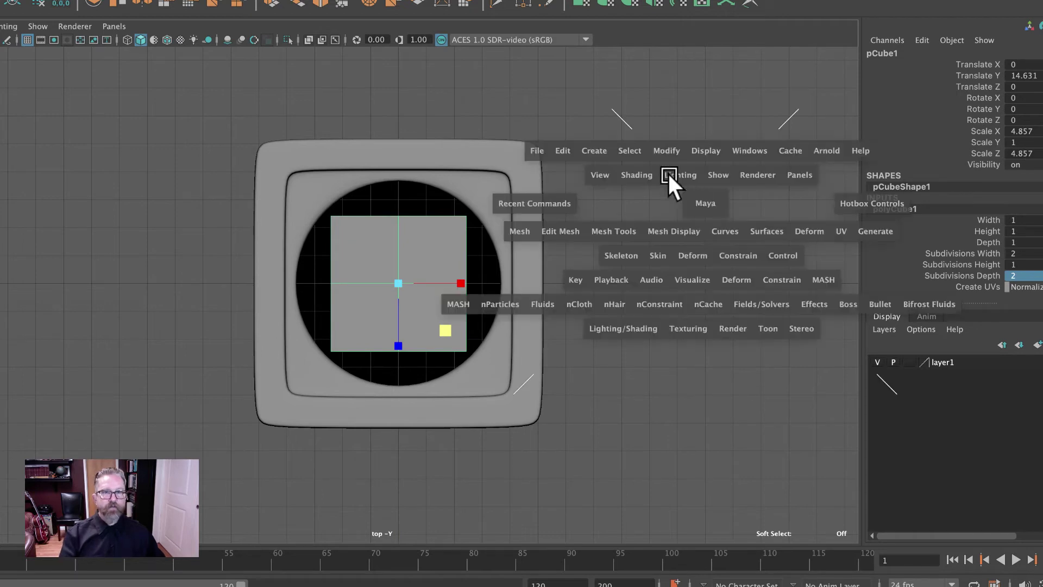
pyautogui.press('space')
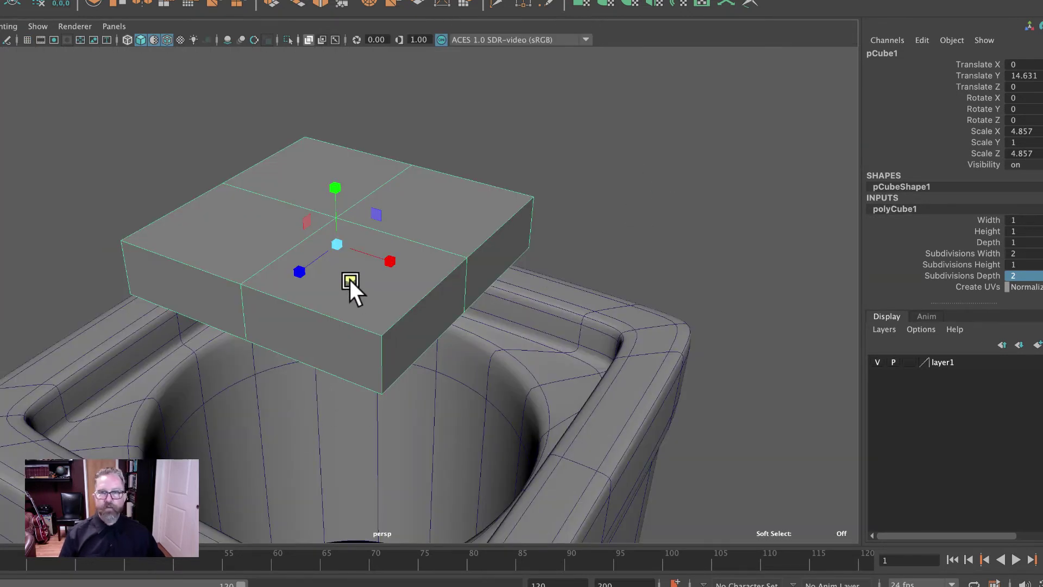
pyautogui.moveTo(350, 279)
pyautogui.mouseDown()
pyautogui.moveTo(364, 295)
pyautogui.moveTo(338, 284)
pyautogui.moveTo(354, 298)
pyautogui.mouseUp()
pyautogui.press('space')
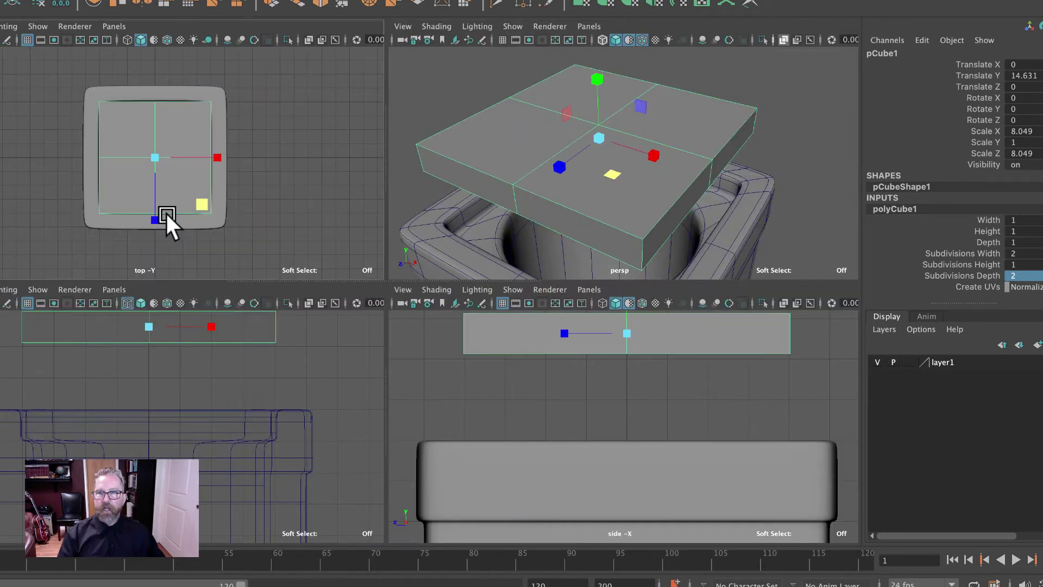
pyautogui.press('space')
pyautogui.moveTo(451, 330); pyautogui.dragTo(447, 328)
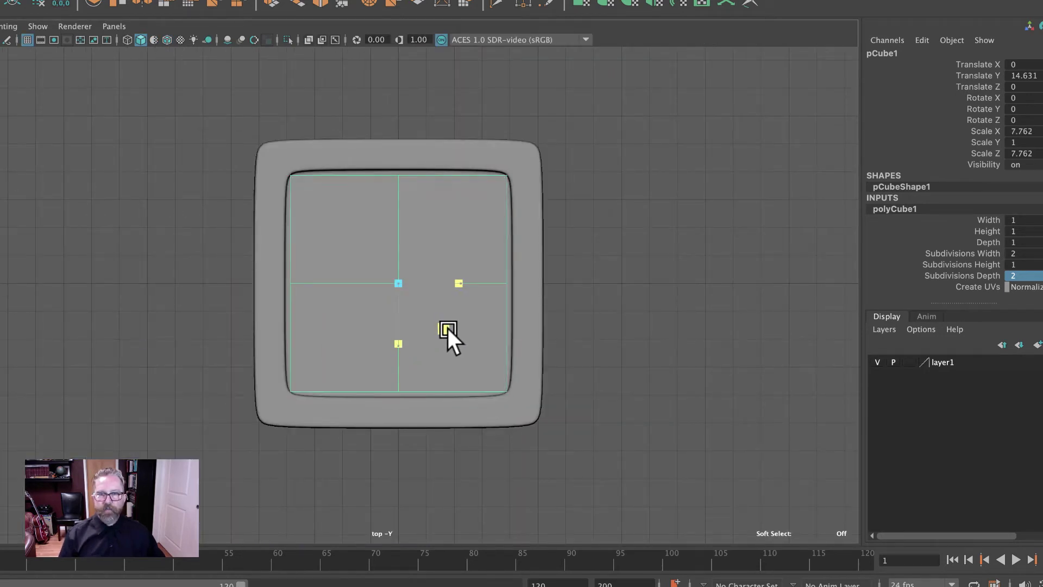
# - Set the cube's Scale X and Scale Z to 7.5 and deselect it
pyautogui.doubleClick(1040, 131)
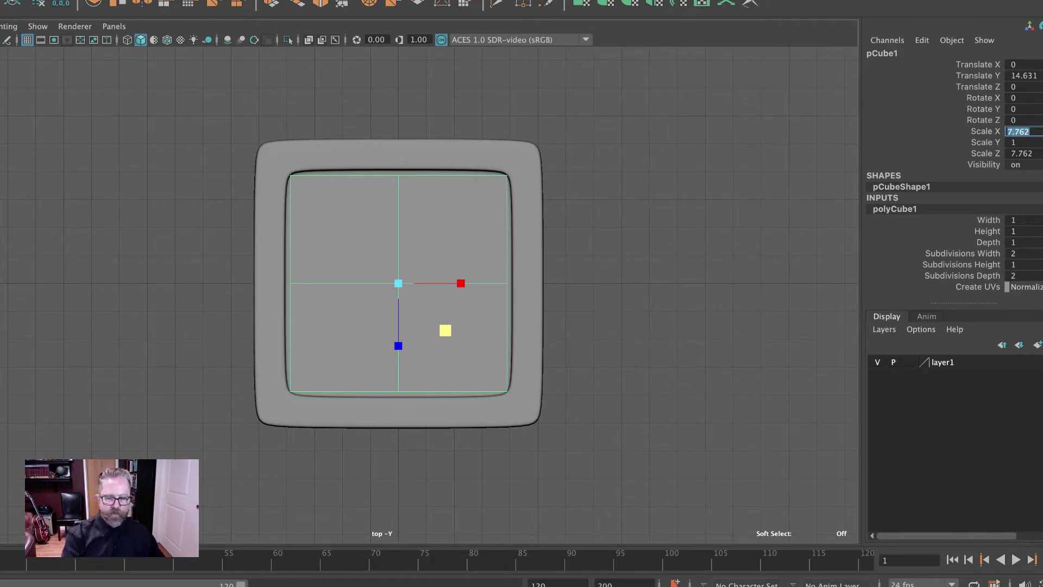
pyautogui.write('7.5')
pyautogui.doubleClick(1032, 154)
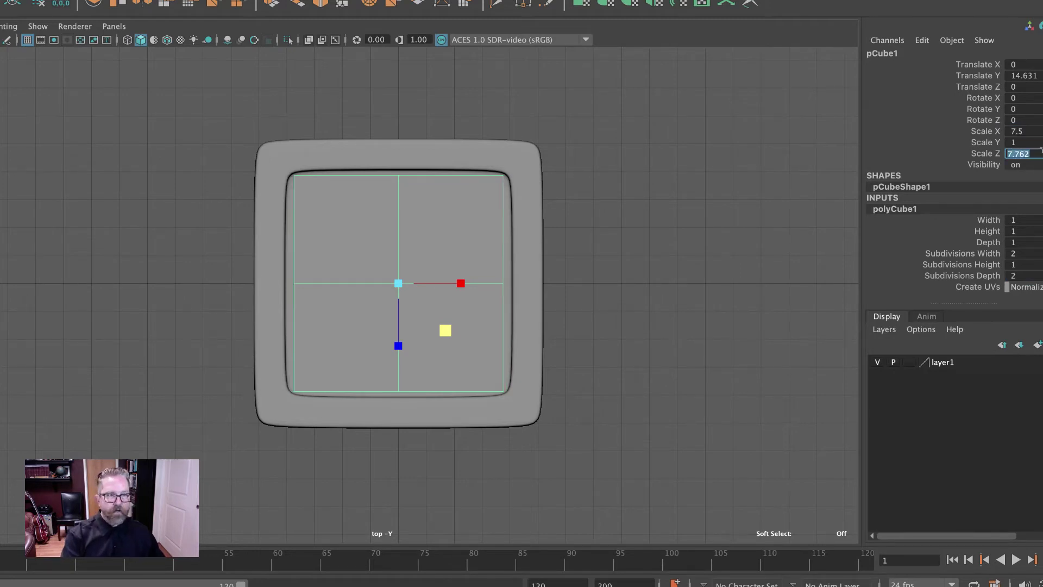
pyautogui.write('7.')
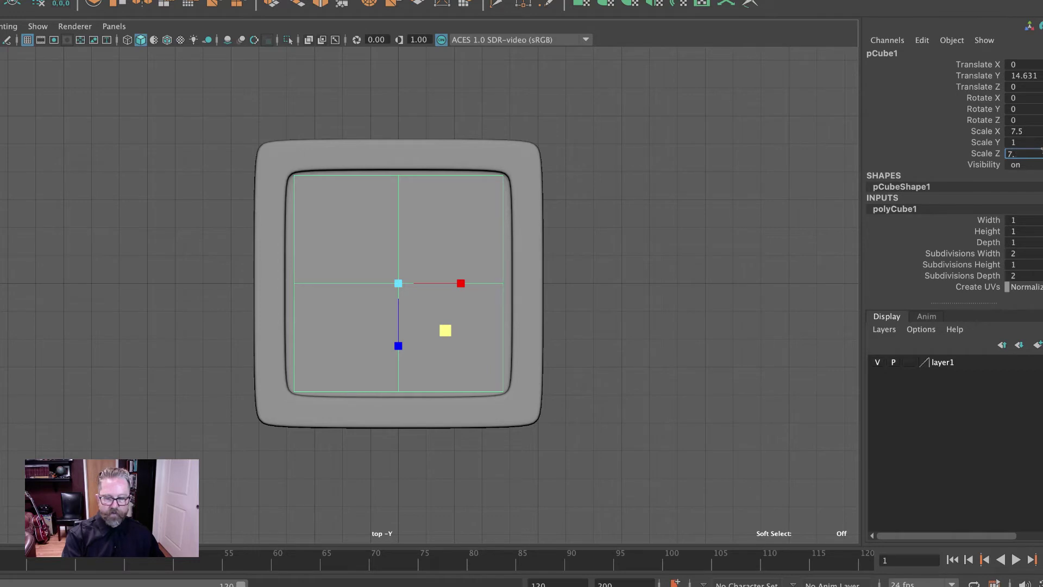
pyautogui.write('5')
pyautogui.press('Return')
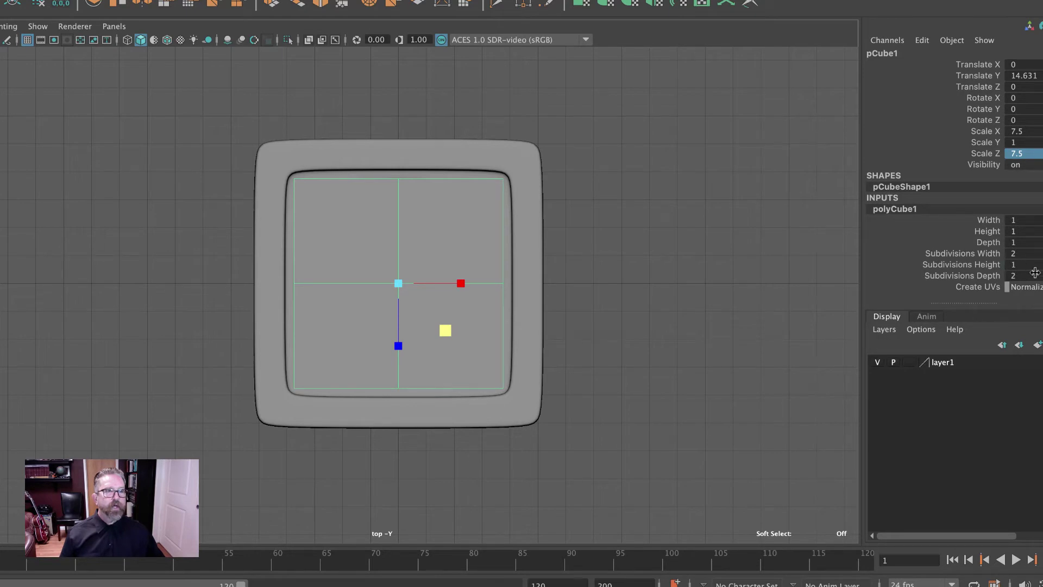
pyautogui.click(670, 184)
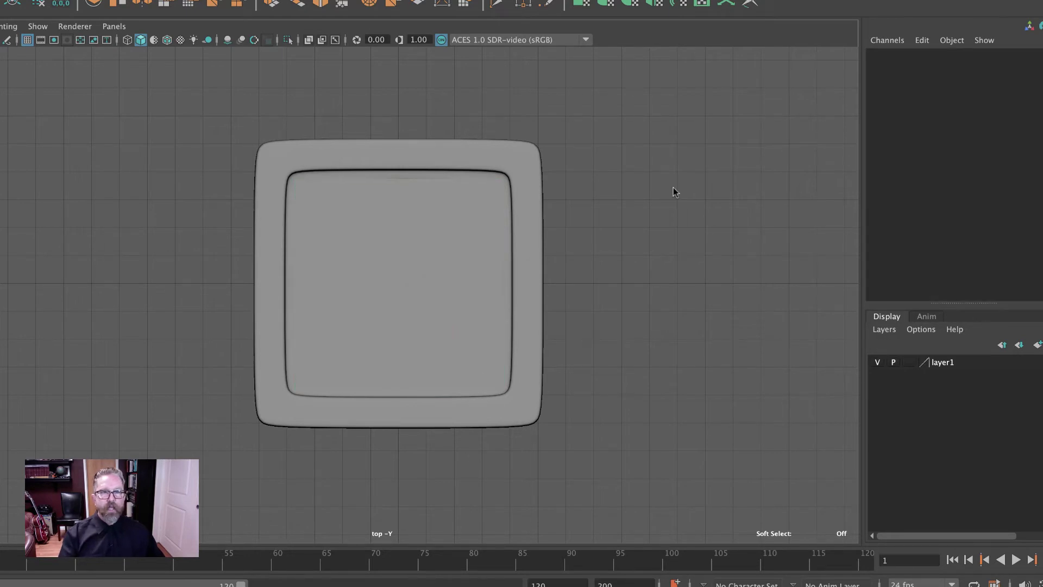
# - Return to the perspective view and hide layer1 so that only the flattened cube is displayed
pyautogui.press('space')
pyautogui.press('space')
pyautogui.keyDown('alt'); pyautogui.moveTo(604, 211); pyautogui.dragTo(472, 220); pyautogui.keyUp('alt')
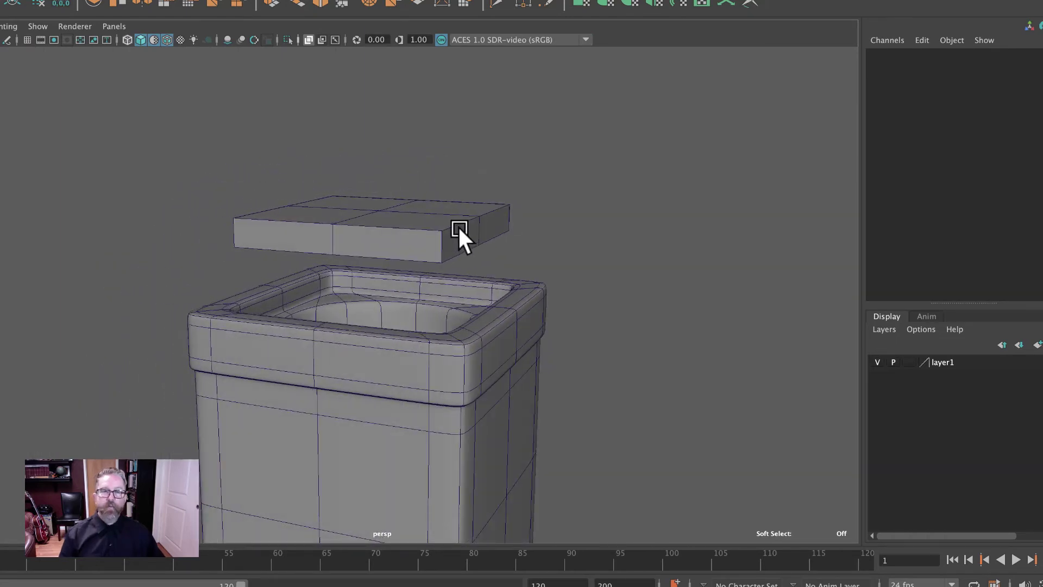
pyautogui.click(460, 230)
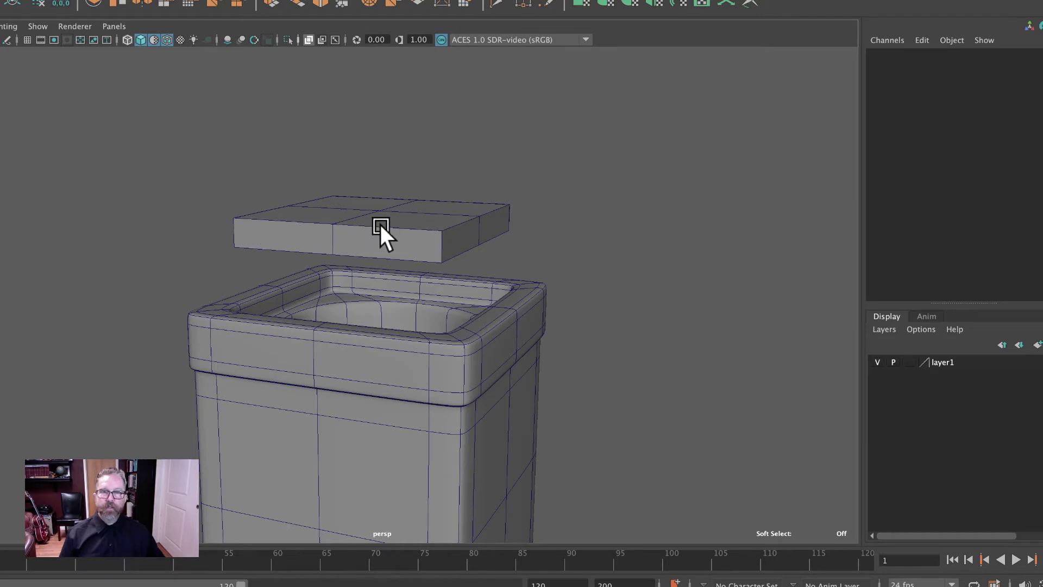
pyautogui.click(876, 362)
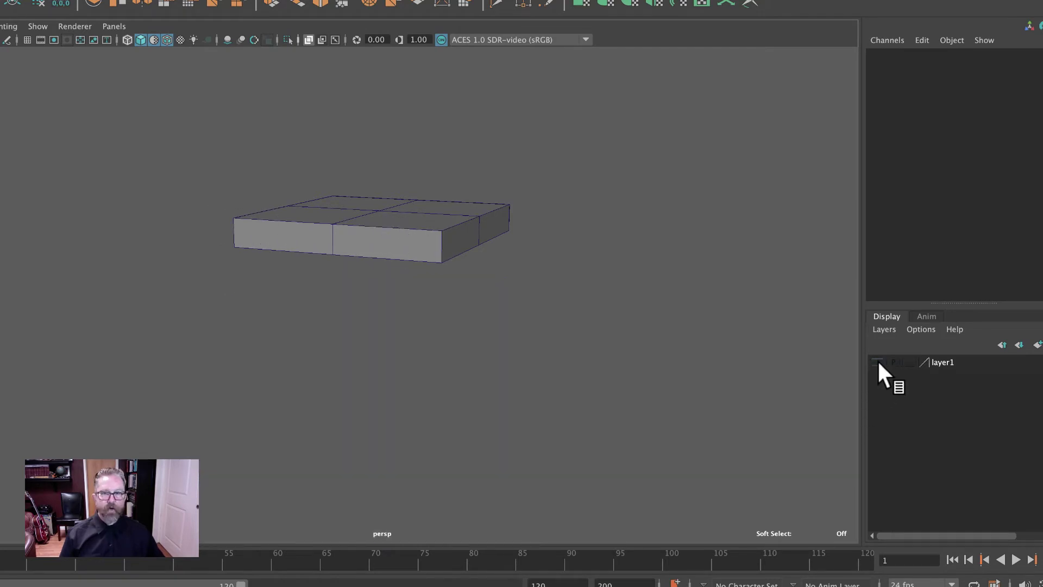
# - Switch the flattened cube to edge mode and select all of its edges
pyautogui.click(372, 206)
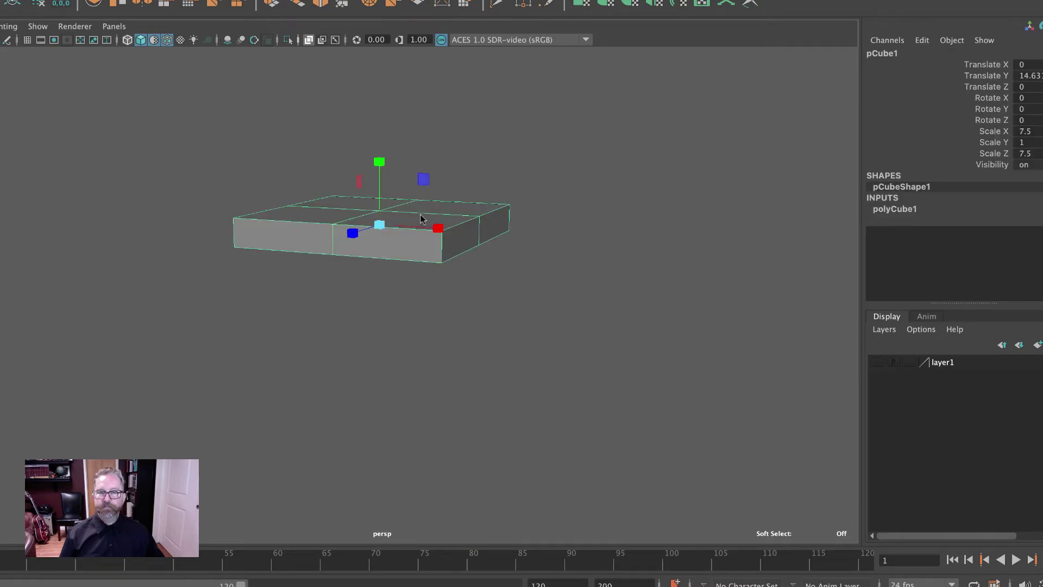
pyautogui.moveTo(421, 216); pyautogui.dragTo(417, 179, button='right')
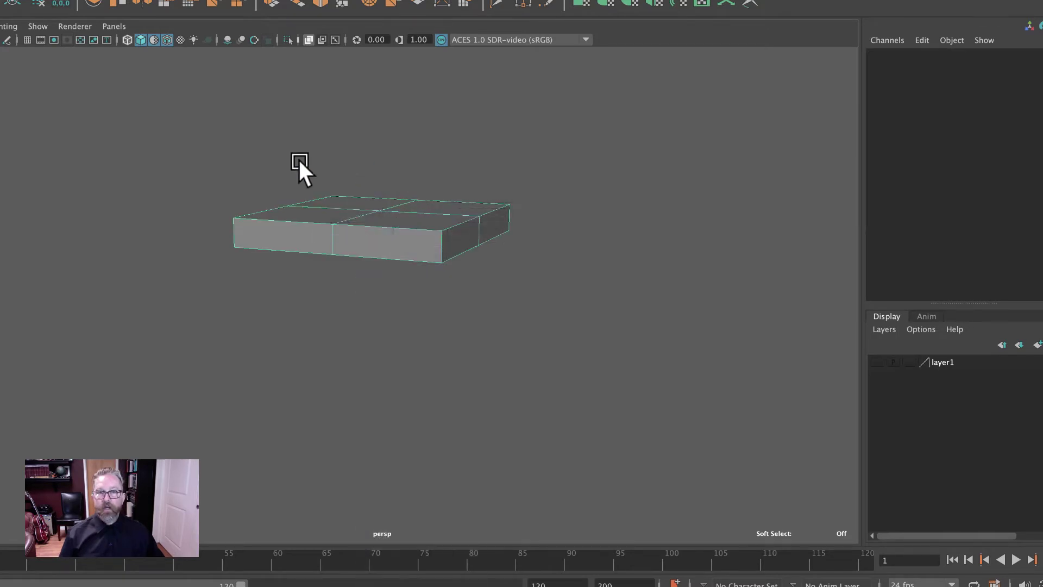
pyautogui.moveTo(125, 119); pyautogui.dragTo(656, 343)
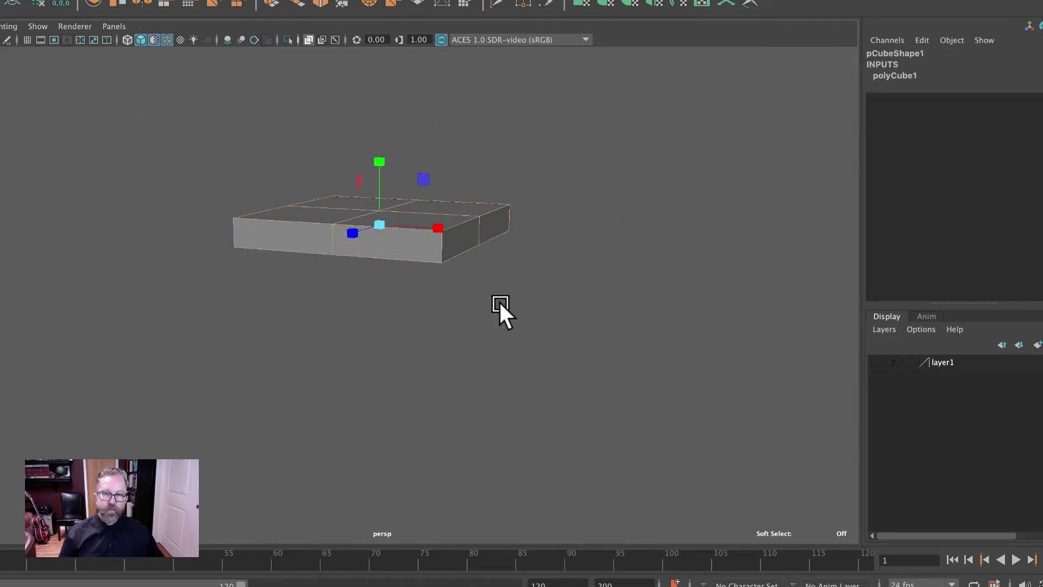
pyautogui.keyDown('alt'); pyautogui.moveTo(491, 296); pyautogui.dragTo(501, 308); pyautogui.keyUp('alt')
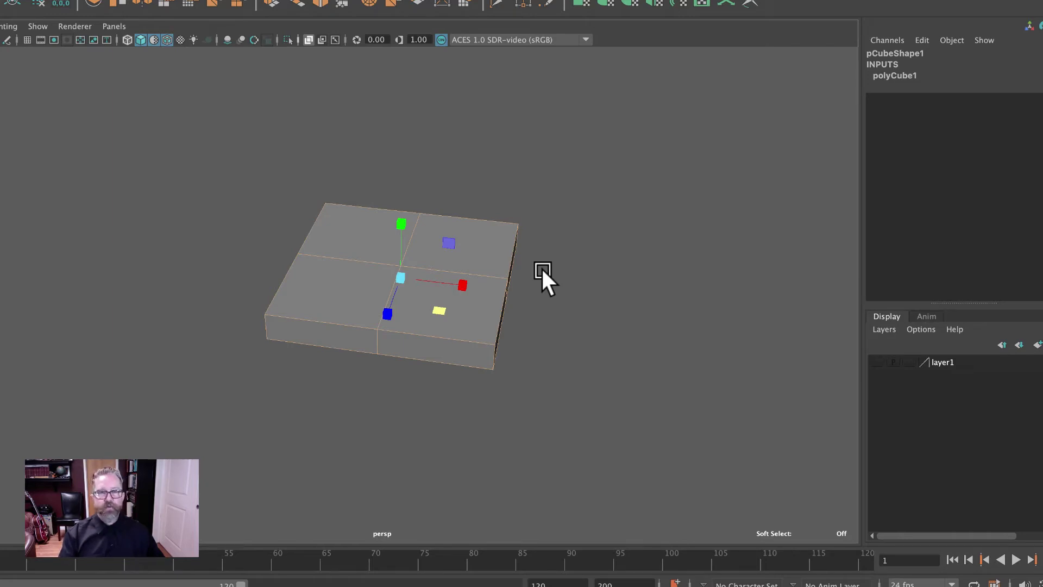
# - Deselect the crossing centre edges on the slab's upper and lower faces, using the top view
pyautogui.press('space')
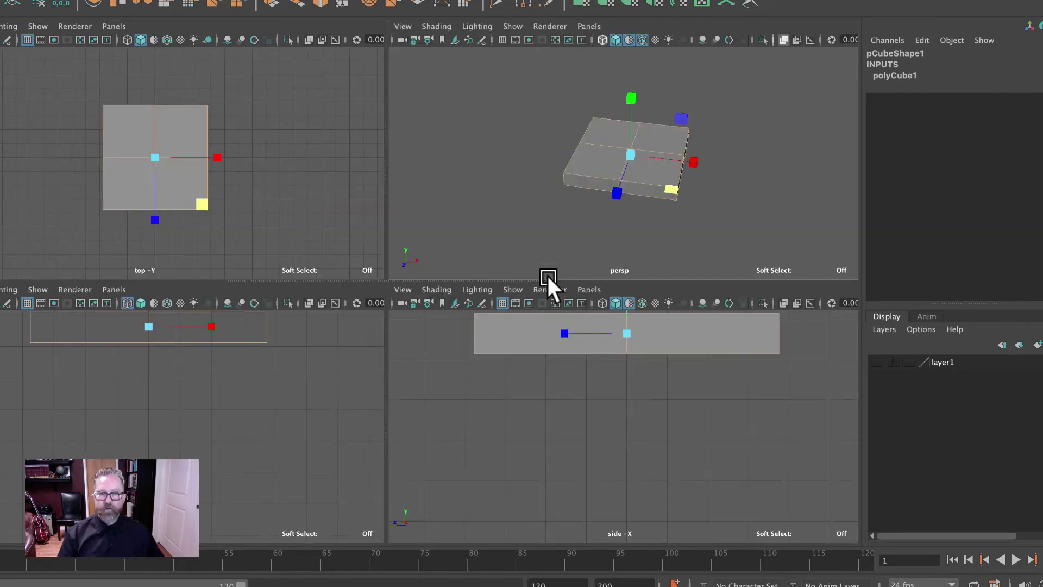
pyautogui.press('space')
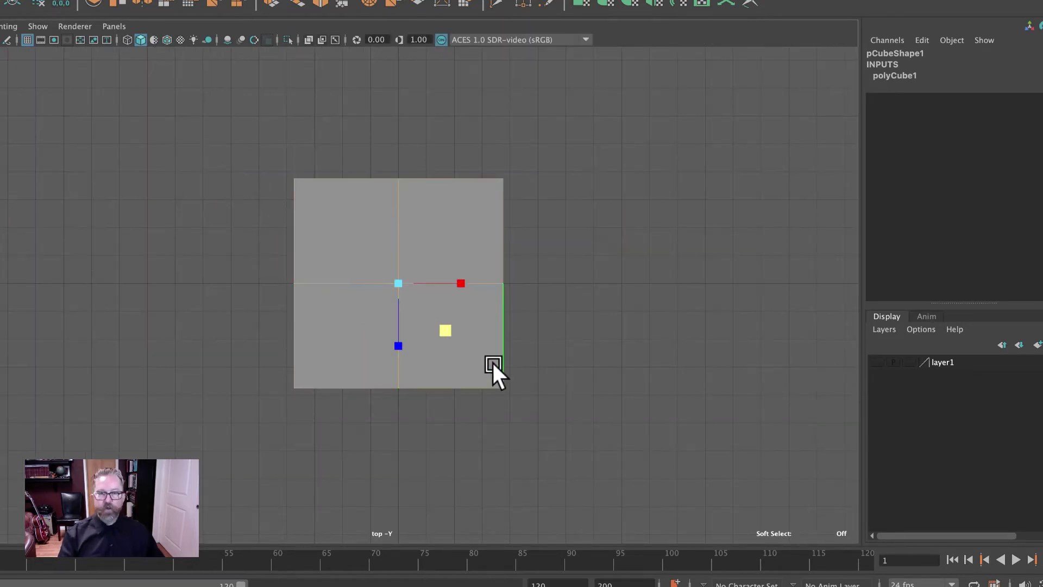
pyautogui.click(668, 393)
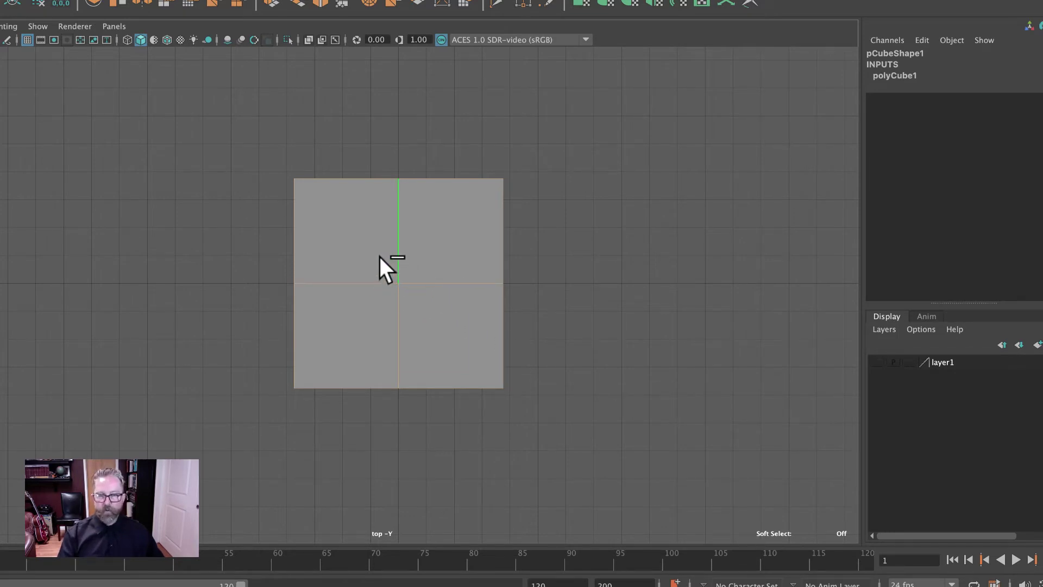
pyautogui.keyDown('ctrl'); pyautogui.moveTo(431, 319); pyautogui.dragTo(444, 327); pyautogui.keyUp('ctrl')
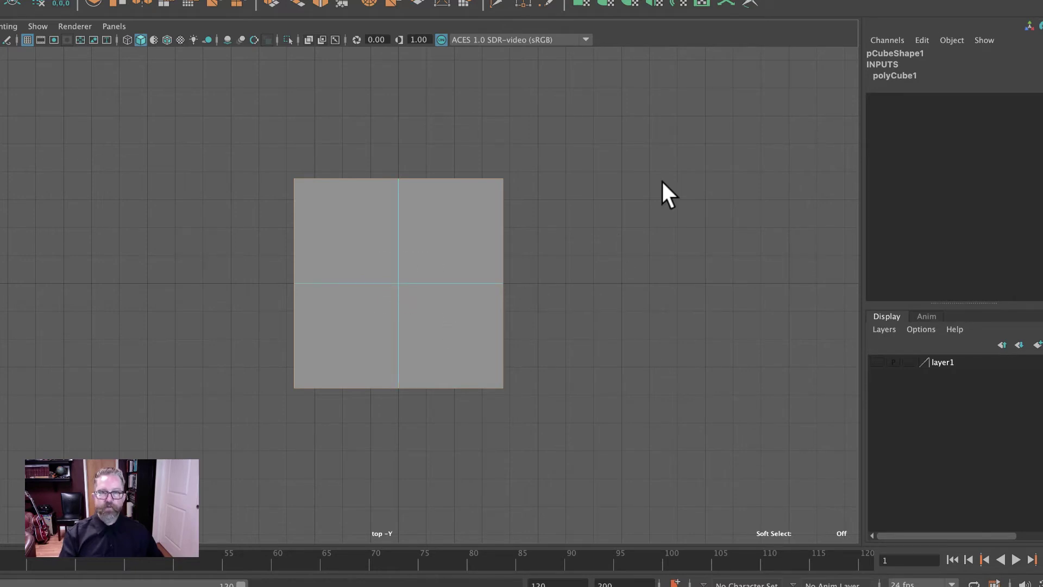
pyautogui.press('space')
pyautogui.press('space')
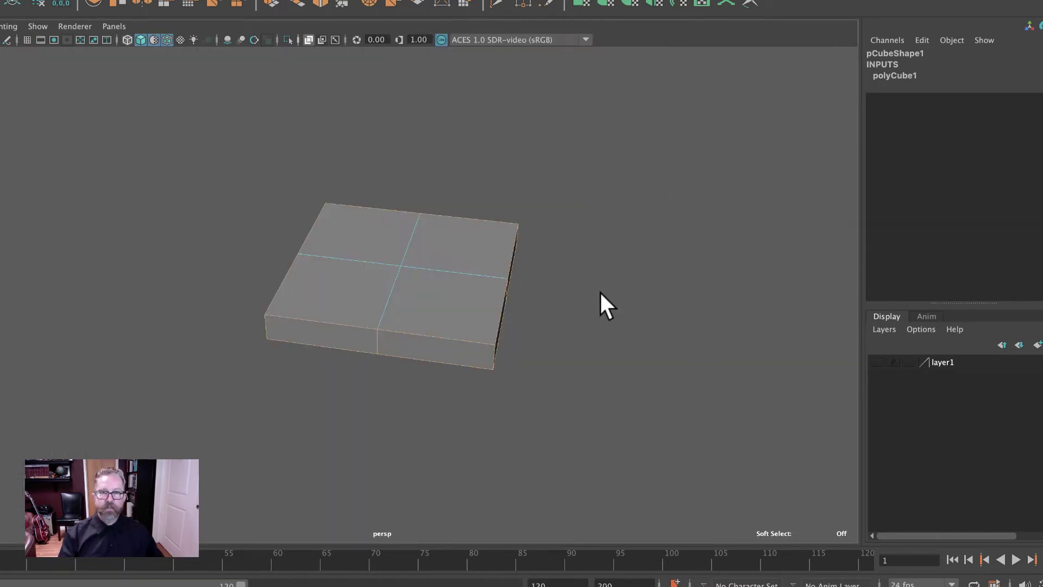
# - Deselect the middle vertical edges on the slab's two X-facing sides, using the side view
pyautogui.moveTo(601, 293)
pyautogui.keyDown('alt'); pyautogui.mouseDown()
pyautogui.moveTo(601, 249)
pyautogui.moveTo(603, 291)
pyautogui.mouseUp(); pyautogui.keyUp('alt')
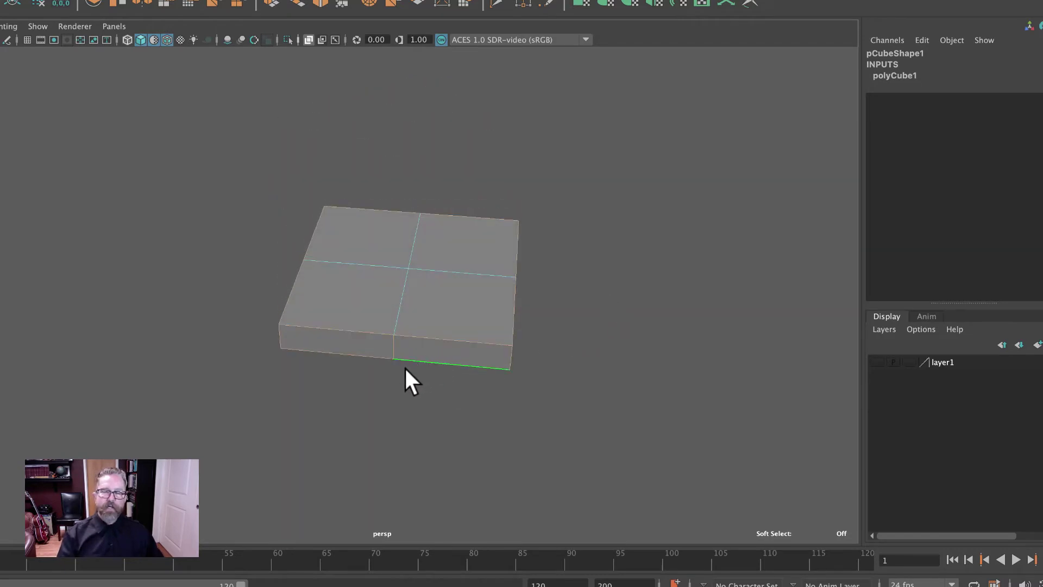
pyautogui.keyDown('alt'); pyautogui.moveTo(407, 377); pyautogui.dragTo(382, 380); pyautogui.keyUp('alt')
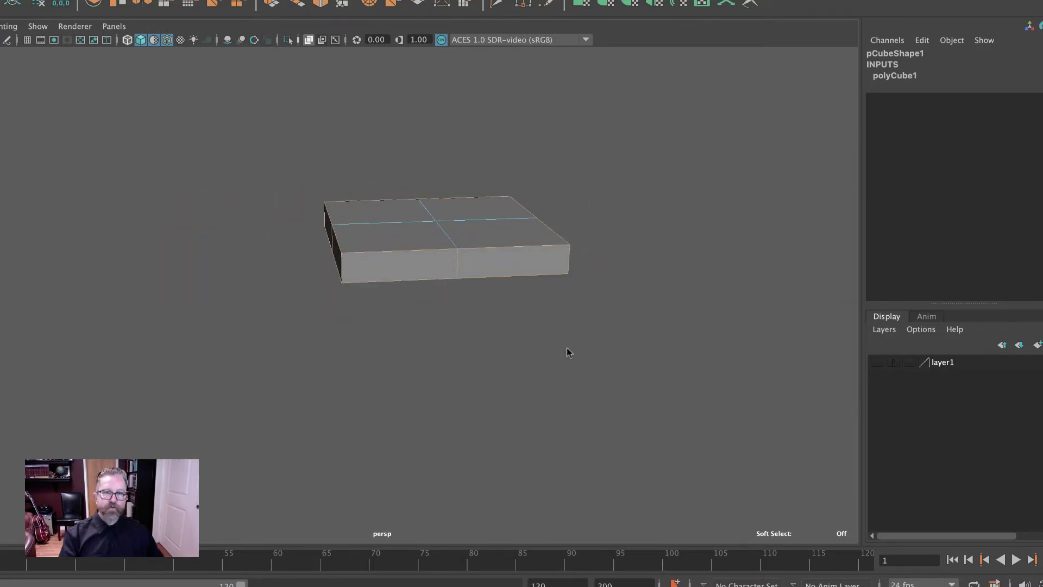
pyautogui.press('space')
pyautogui.press('space')
pyautogui.scroll(-3, 584, 349)
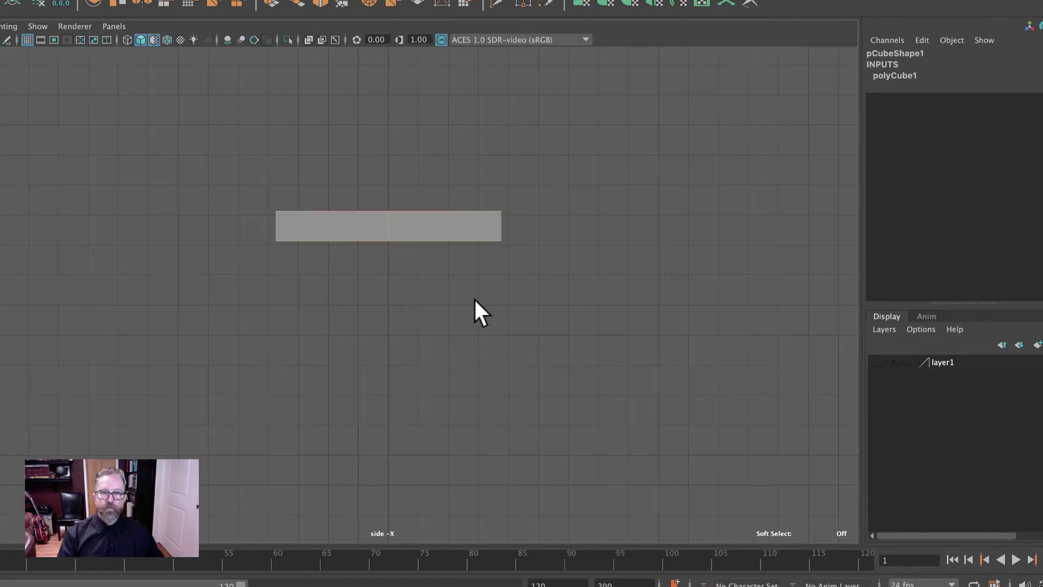
pyautogui.scroll(3, 473, 298)
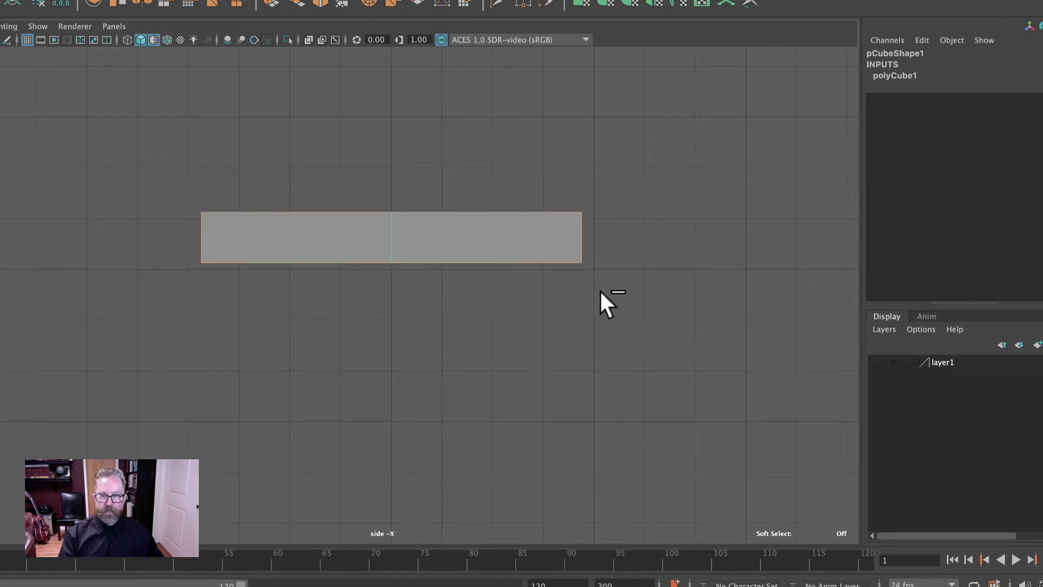
pyautogui.press('space')
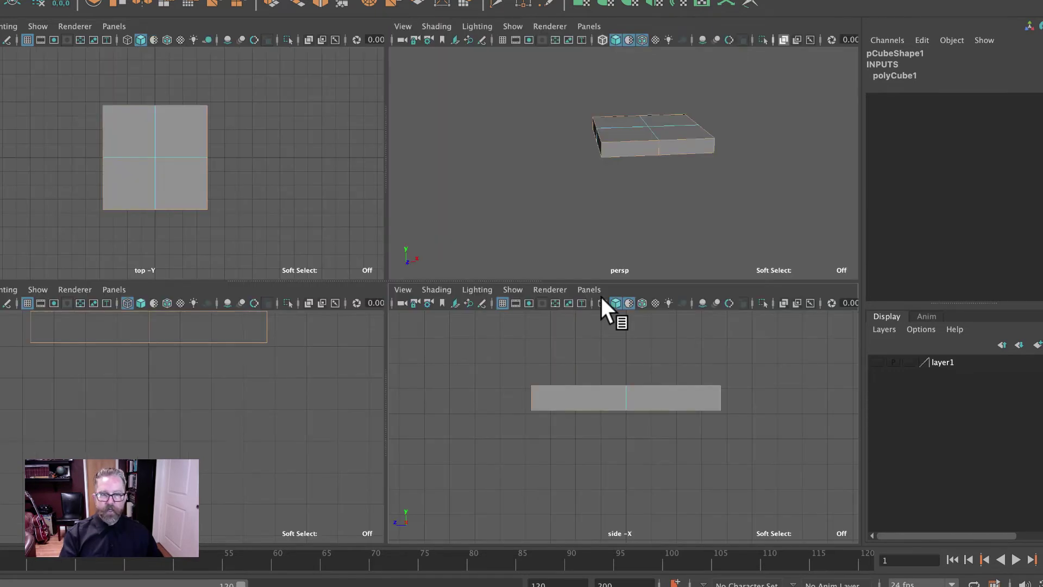
pyautogui.keyDown('alt'); pyautogui.moveTo(619, 199); pyautogui.dragTo(656, 200); pyautogui.keyUp('alt')
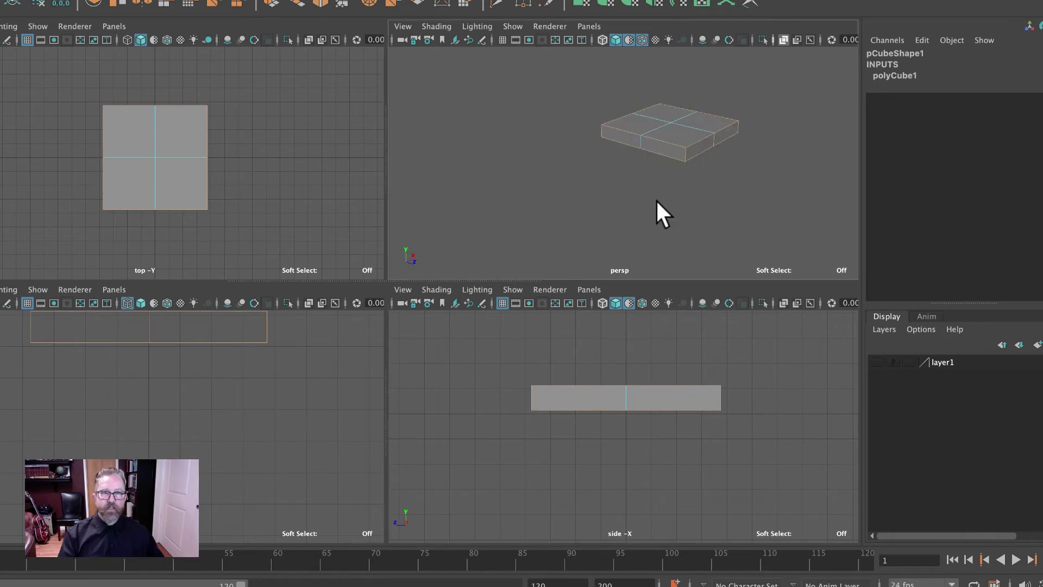
# - Deselect the middle vertical edges on the slab's two Z-facing sides, using the front view
pyautogui.press('space')
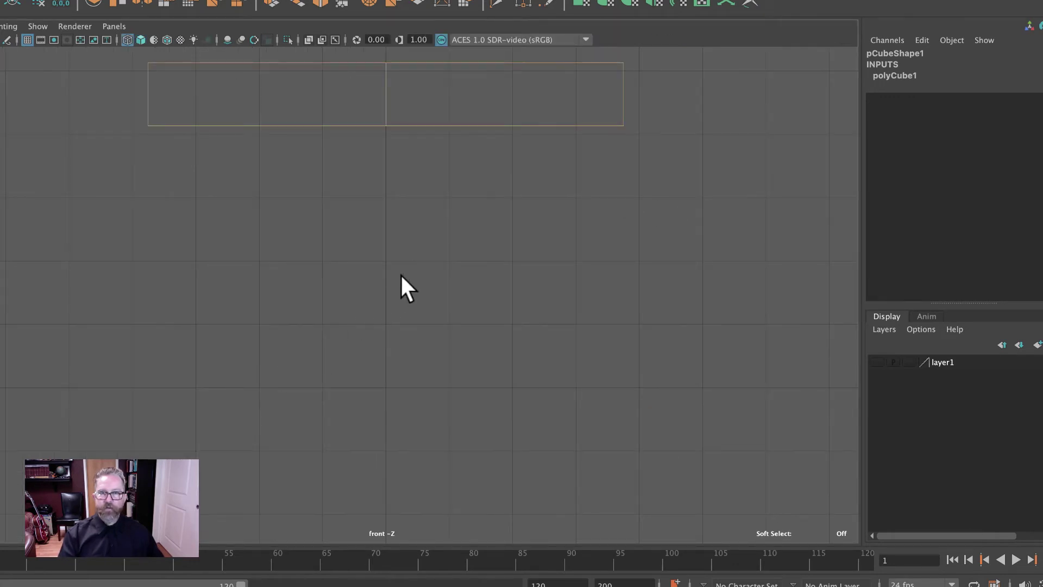
pyautogui.keyDown('alt'); pyautogui.moveTo(400, 284); pyautogui.dragTo(373, 357, button='middle'); pyautogui.keyUp('alt')
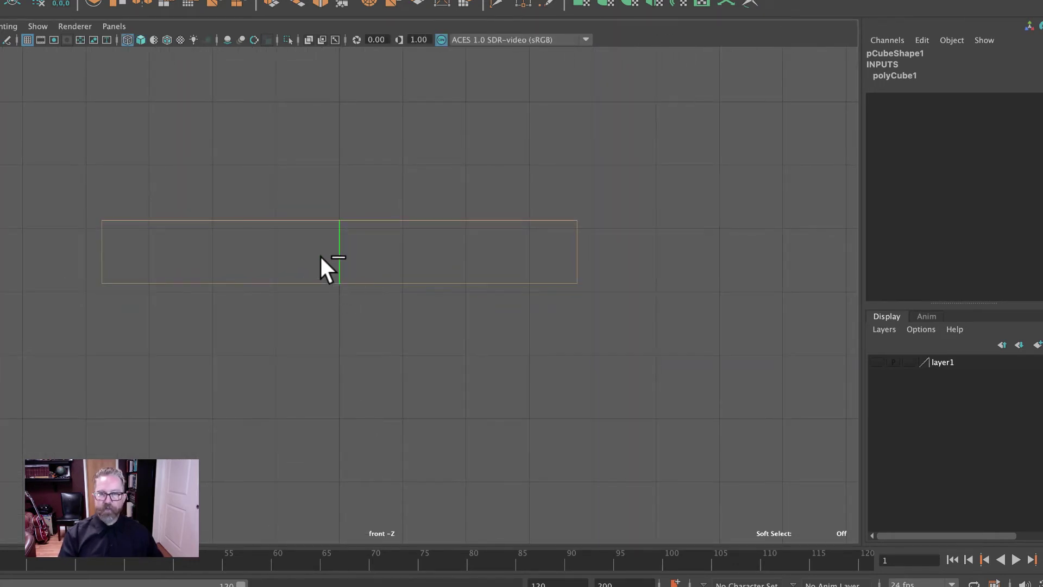
pyautogui.keyDown('ctrl'); pyautogui.moveTo(307, 245); pyautogui.dragTo(348, 254); pyautogui.keyUp('ctrl')
pyautogui.press('space')
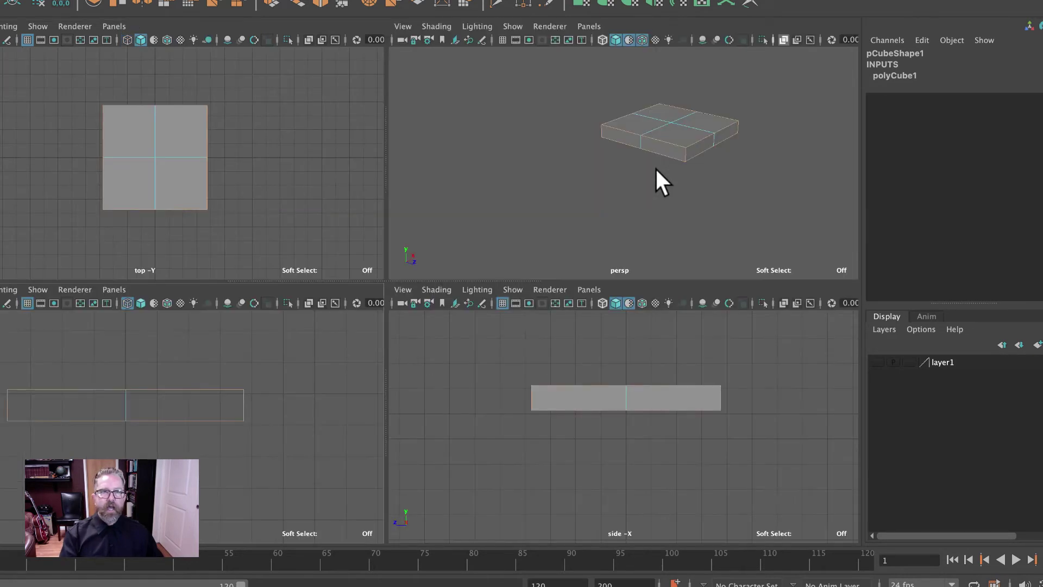
# - Inspect the remaining border edge selection on the slab from several angles in the perspective view, including in wireframe
pyautogui.press('space')
pyautogui.keyDown('alt'); pyautogui.moveTo(569, 211); pyautogui.dragTo(328, 335, button='middle'); pyautogui.keyUp('alt')
pyautogui.keyDown('alt'); pyautogui.moveTo(328, 336); pyautogui.dragTo(688, 386, button='right'); pyautogui.keyUp('alt')
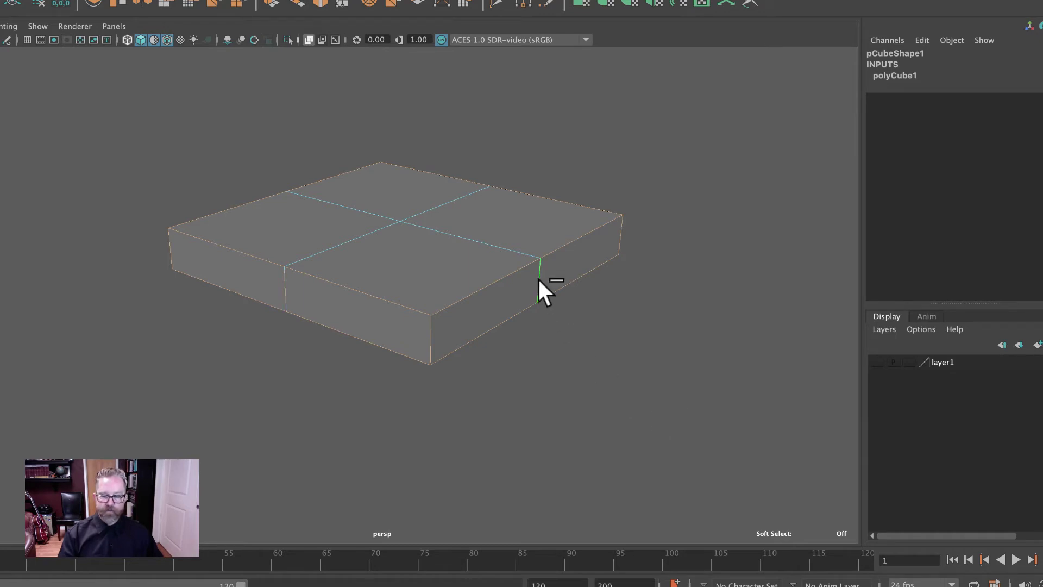
pyautogui.keyDown('alt'); pyautogui.moveTo(573, 407); pyautogui.dragTo(505, 405); pyautogui.keyUp('alt')
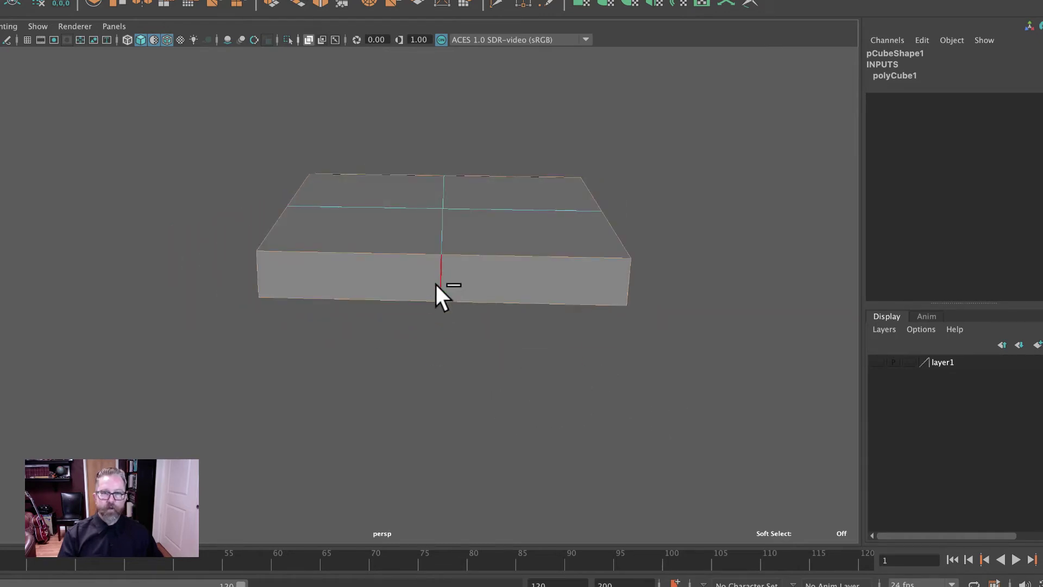
pyautogui.keyDown('alt'); pyautogui.moveTo(435, 284); pyautogui.dragTo(419, 256); pyautogui.keyUp('alt')
pyautogui.keyDown('alt'); pyautogui.moveTo(365, 333); pyautogui.dragTo(464, 321); pyautogui.keyUp('alt')
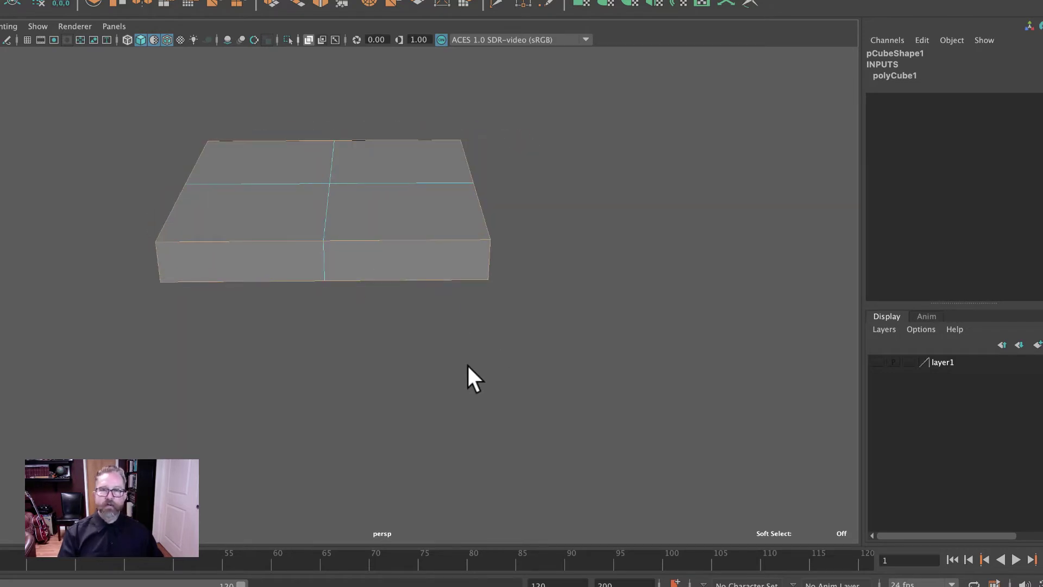
pyautogui.keyDown('alt'); pyautogui.moveTo(452, 367); pyautogui.dragTo(427, 448); pyautogui.keyUp('alt')
pyautogui.press('4')
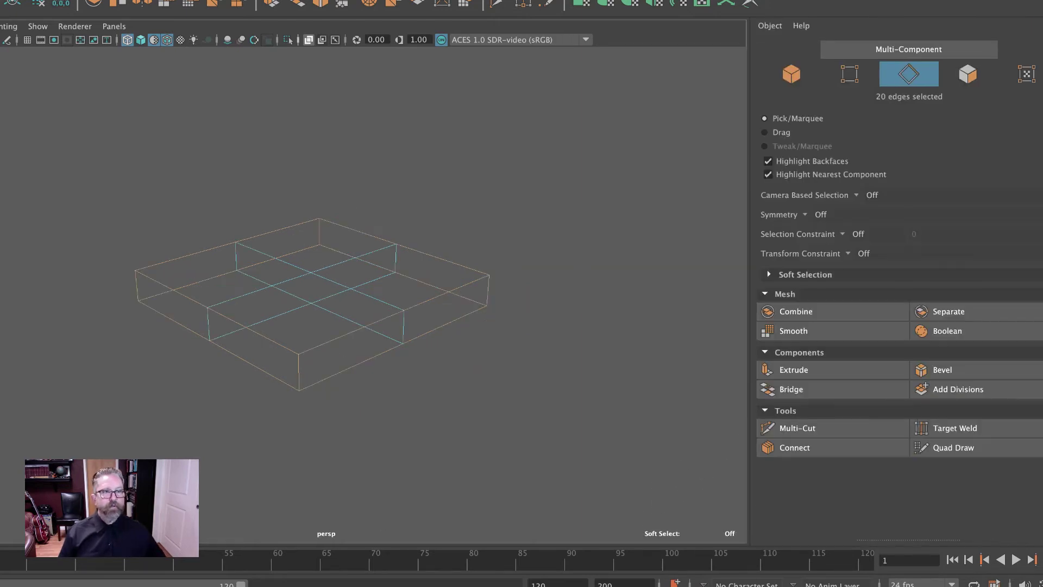
# - Bevel the slab's selected border edges with a Fraction of 0.2 and 2 Segments
pyautogui.click(970, 365)
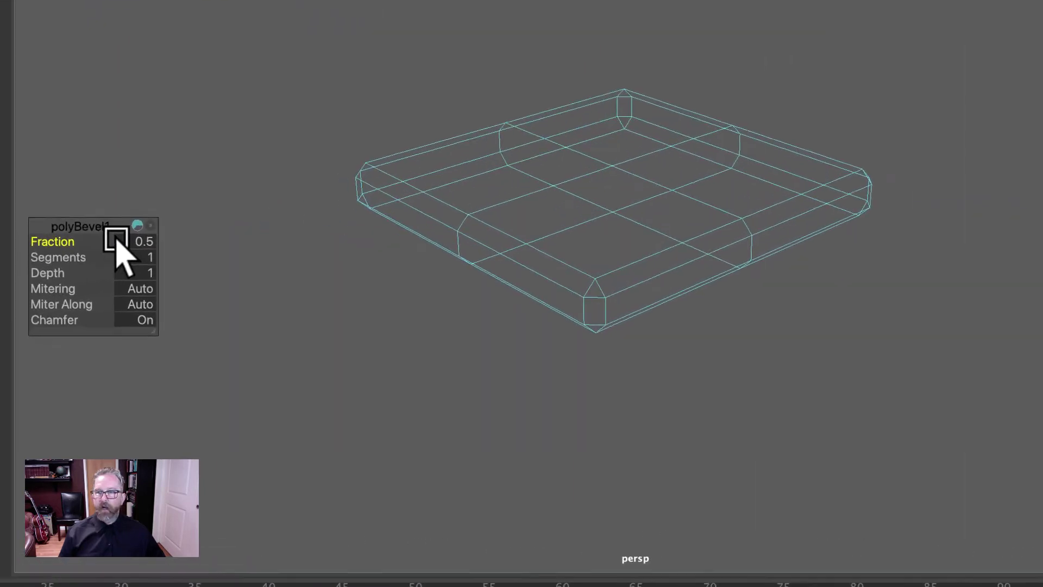
pyautogui.click(0, 321)
pyautogui.write('0.2')
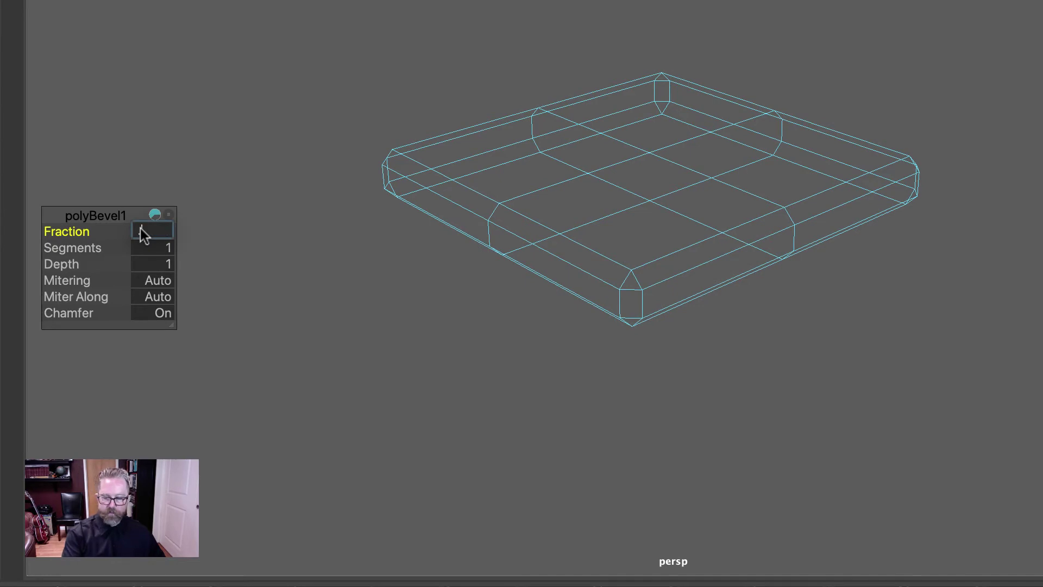
pyautogui.click(140, 228)
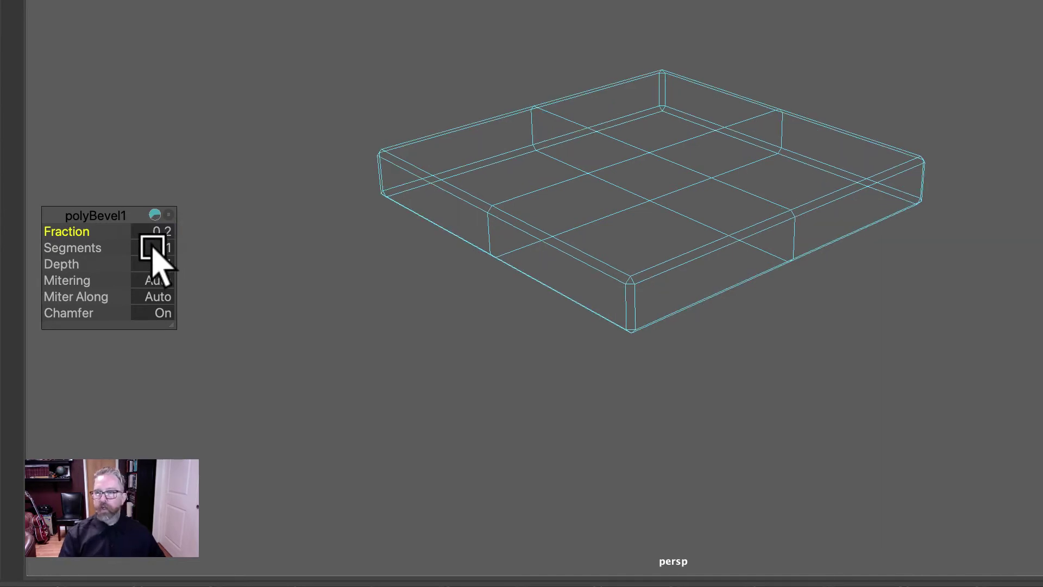
pyautogui.click(154, 246)
pyautogui.write('2')
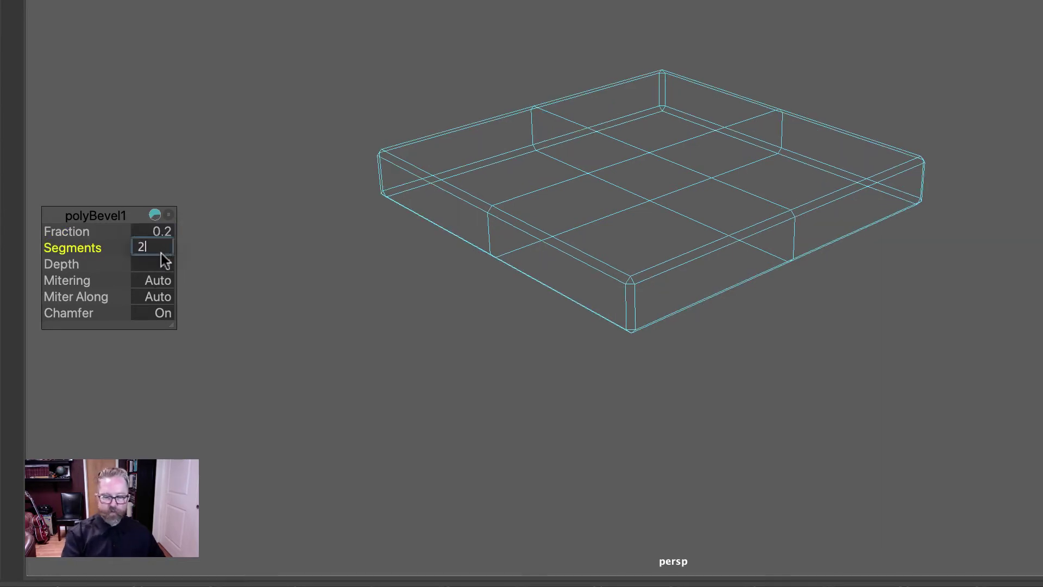
pyautogui.click(162, 253)
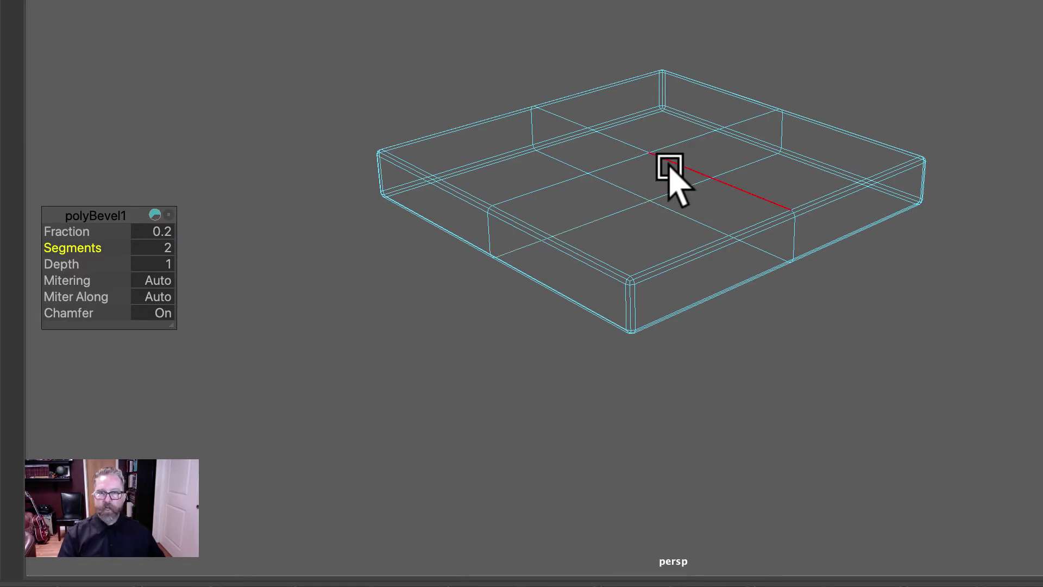
# - Return to object mode, deselect the slab and check its bevelled edges from above and below in shaded display
pyautogui.moveTo(669, 168); pyautogui.dragTo(742, 140, button='right')
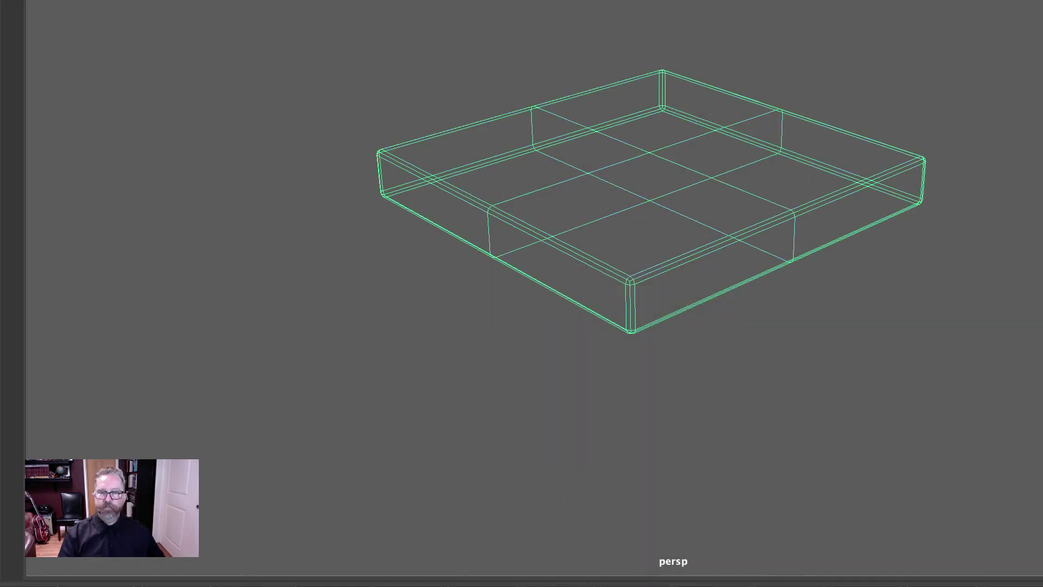
pyautogui.press('5')
pyautogui.click(1025, 239)
pyautogui.keyDown('alt'); pyautogui.moveTo(1025, 244); pyautogui.dragTo(1042, 360); pyautogui.keyUp('alt')
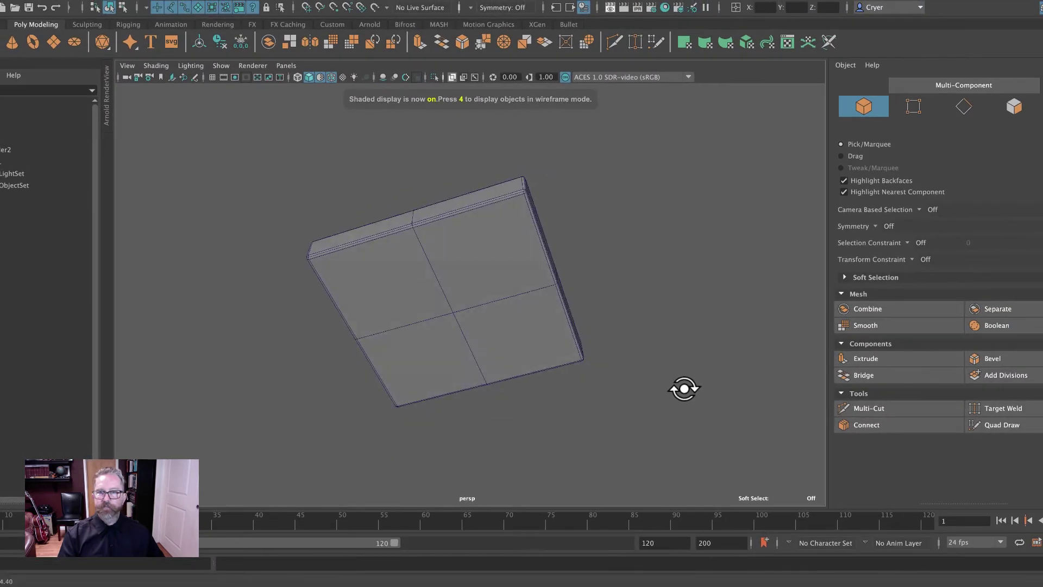
pyautogui.moveTo(684, 389)
pyautogui.keyDown('alt'); pyautogui.mouseDown()
pyautogui.moveTo(624, 374)
pyautogui.moveTo(592, 317)
pyautogui.moveTo(552, 282)
pyautogui.moveTo(595, 331)
pyautogui.moveTo(640, 343)
pyautogui.mouseUp(); pyautogui.keyUp('alt')
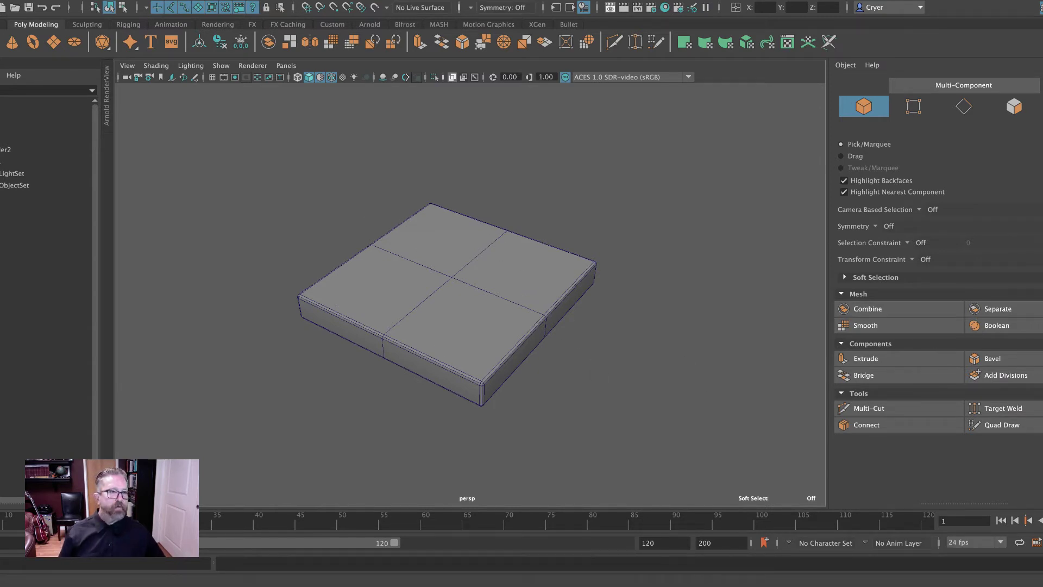
# - Make layer1 visible to bring back the container, and select the slab with the Move tool
pyautogui.hotkey('ctrl', 'a')
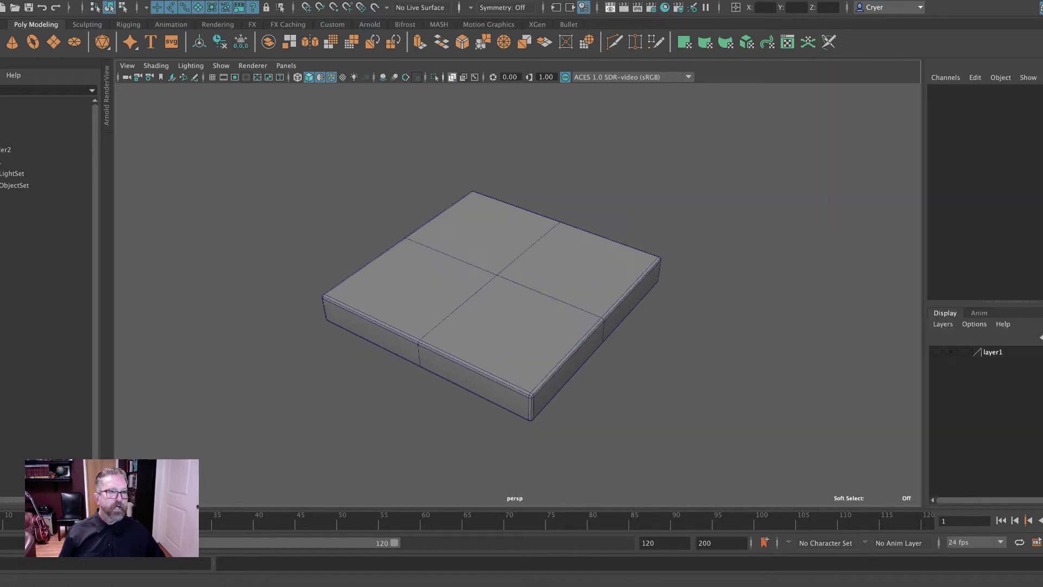
pyautogui.click(938, 353)
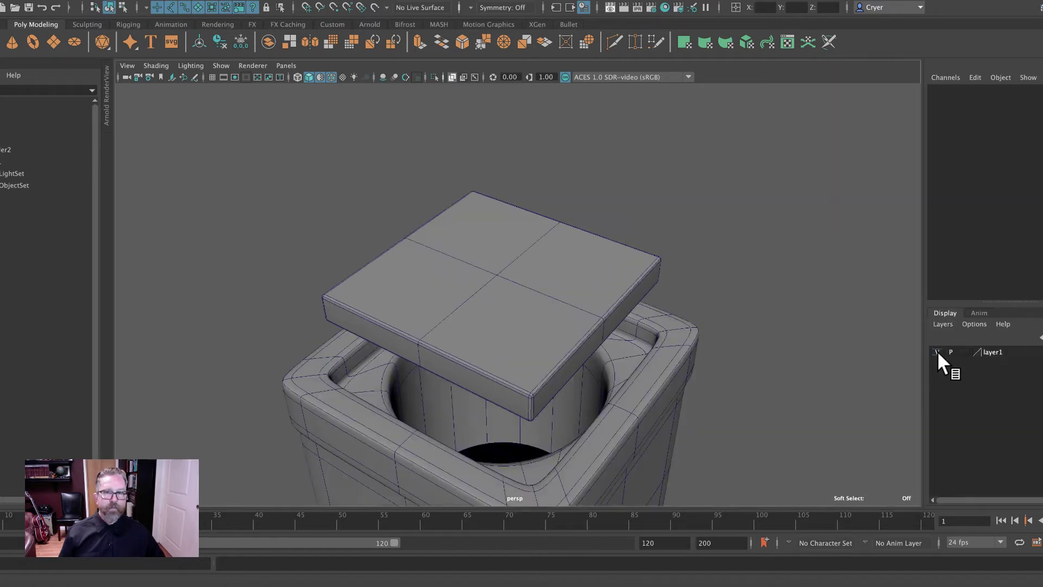
pyautogui.click(514, 307)
pyautogui.press('w')
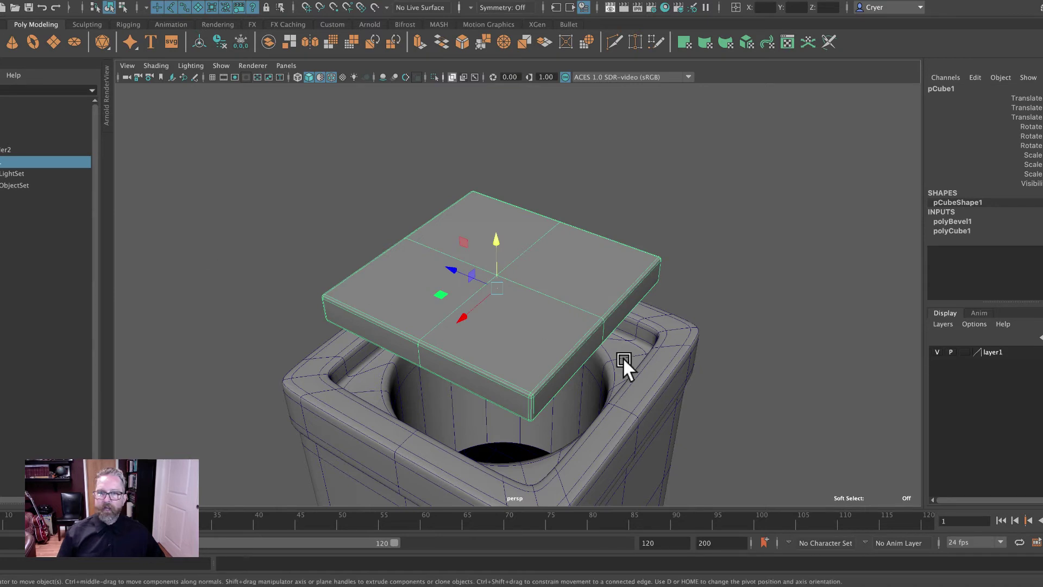
# - Test the slab's fit in the wireframe side view by lowering it into the container's rim recess and raising it back above the rim
pyautogui.keyDown('alt'); pyautogui.moveTo(650, 360); pyautogui.dragTo(610, 338); pyautogui.keyUp('alt')
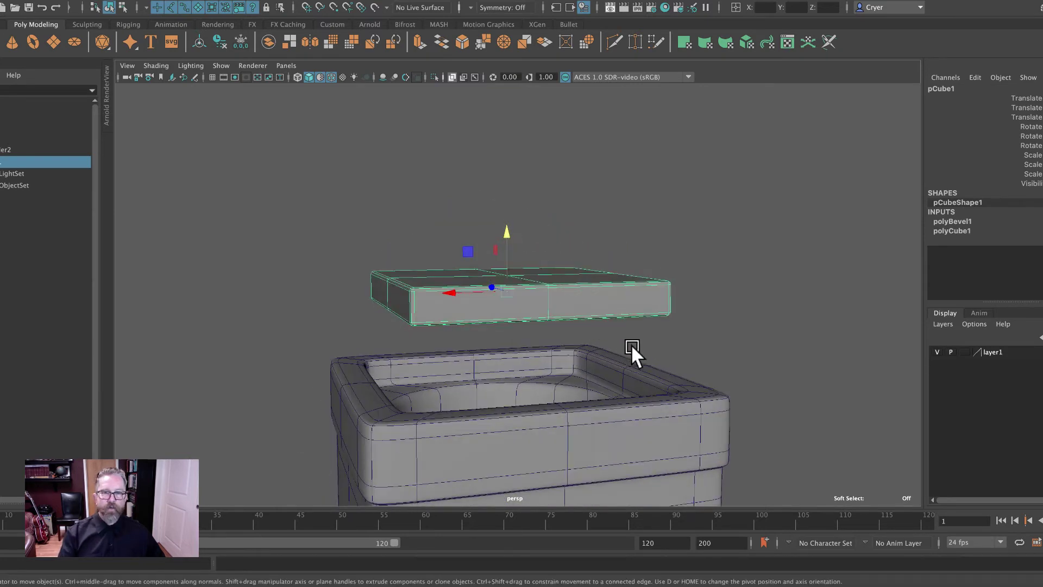
pyautogui.press('space')
pyautogui.press('space')
pyautogui.keyDown('alt'); pyautogui.moveTo(734, 413); pyautogui.dragTo(690, 337, button='middle'); pyautogui.keyUp('alt')
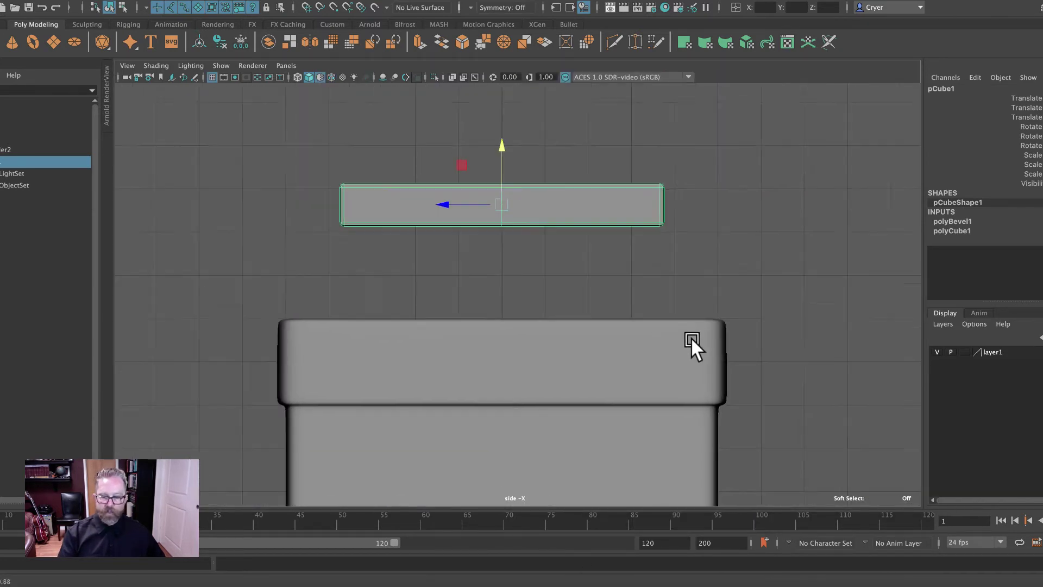
pyautogui.press('4')
pyautogui.scroll(1, 650, 308)
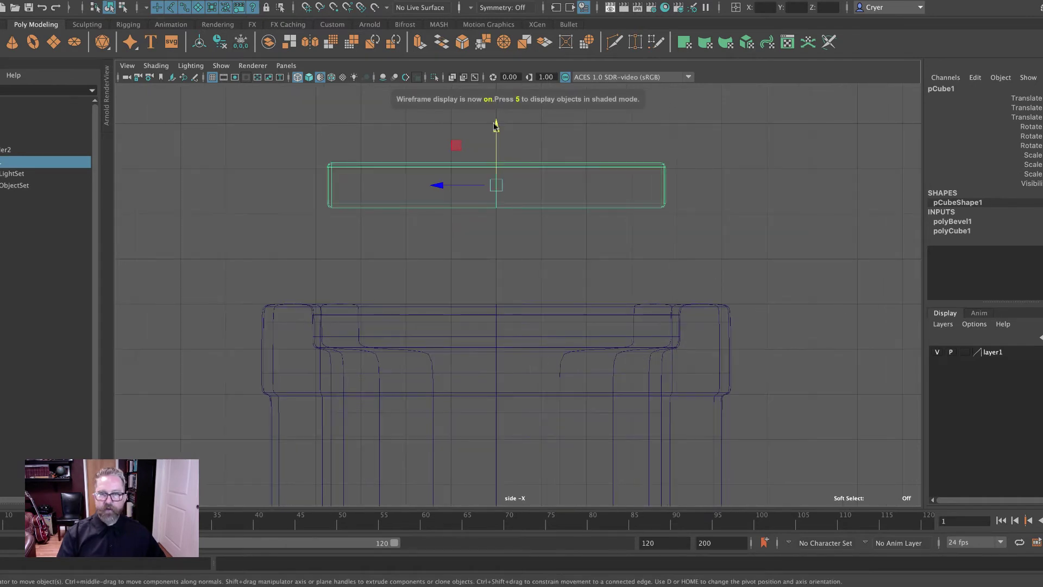
pyautogui.moveTo(495, 125); pyautogui.dragTo(514, 260)
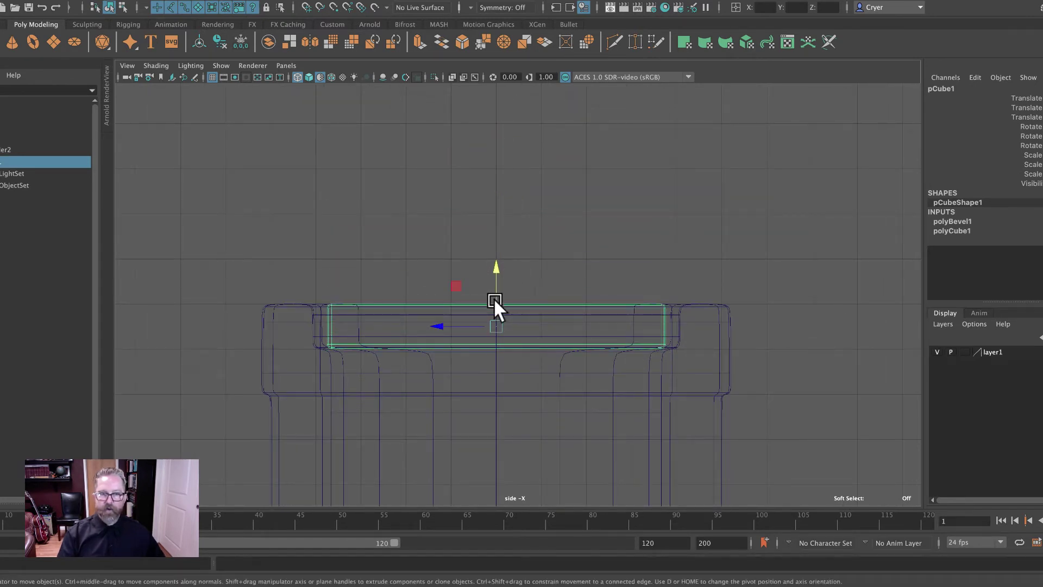
pyautogui.scroll(4, 495, 303)
pyautogui.keyDown('alt'); pyautogui.moveTo(747, 341); pyautogui.dragTo(654, 317, button='right'); pyautogui.keyUp('alt')
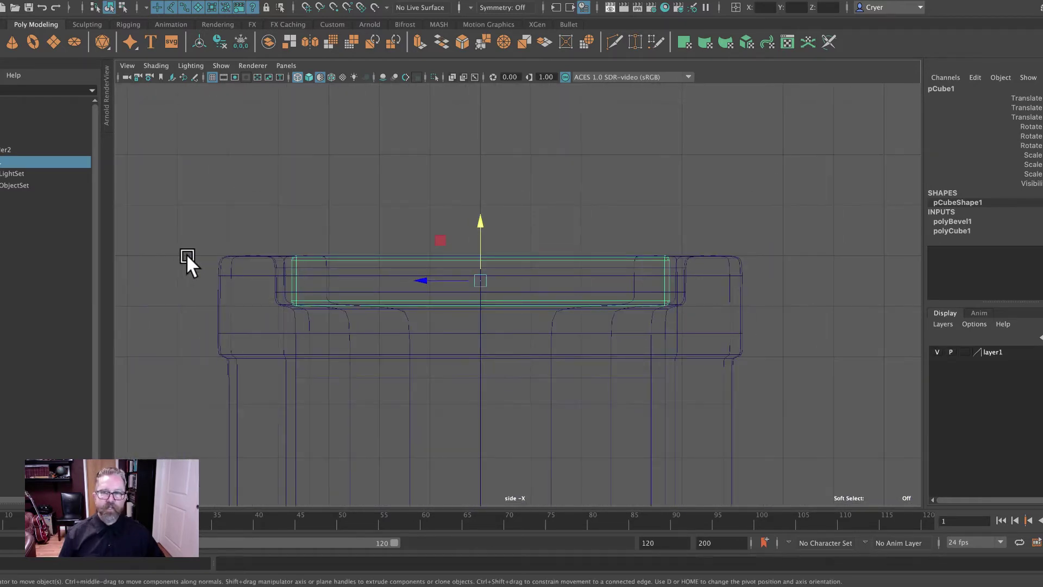
pyautogui.moveTo(478, 220); pyautogui.dragTo(497, 145)
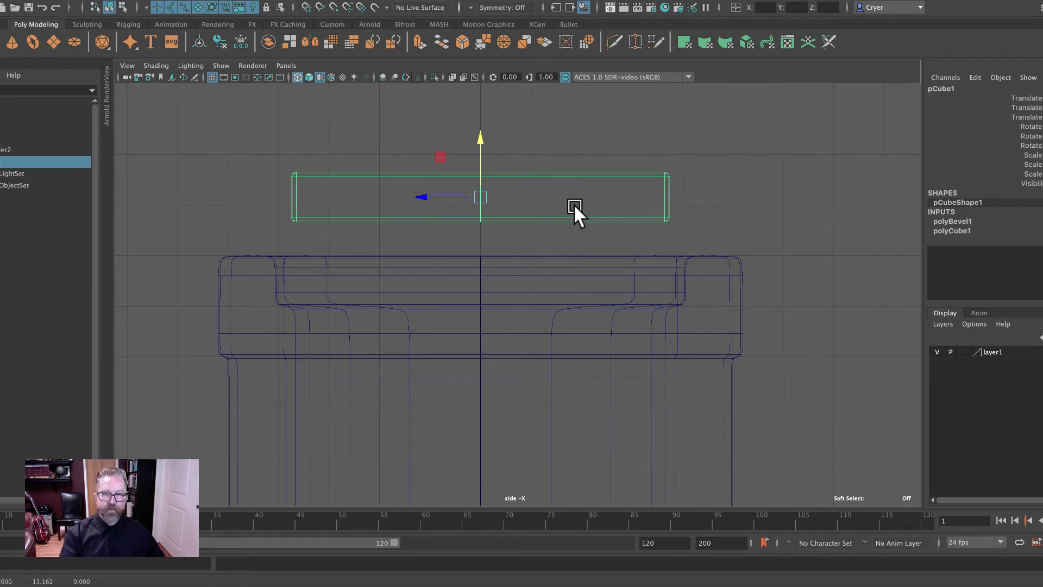
# - Move the slab's pivot vertically to the level of its upper face, centred on the slab
pyautogui.press('d')
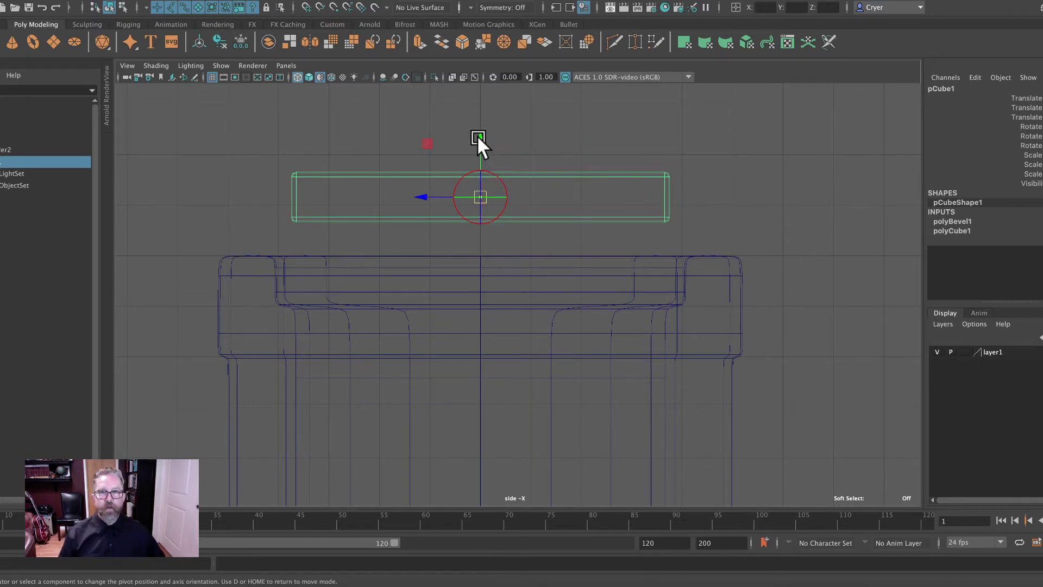
pyautogui.moveTo(477, 136); pyautogui.dragTo(477, 73)
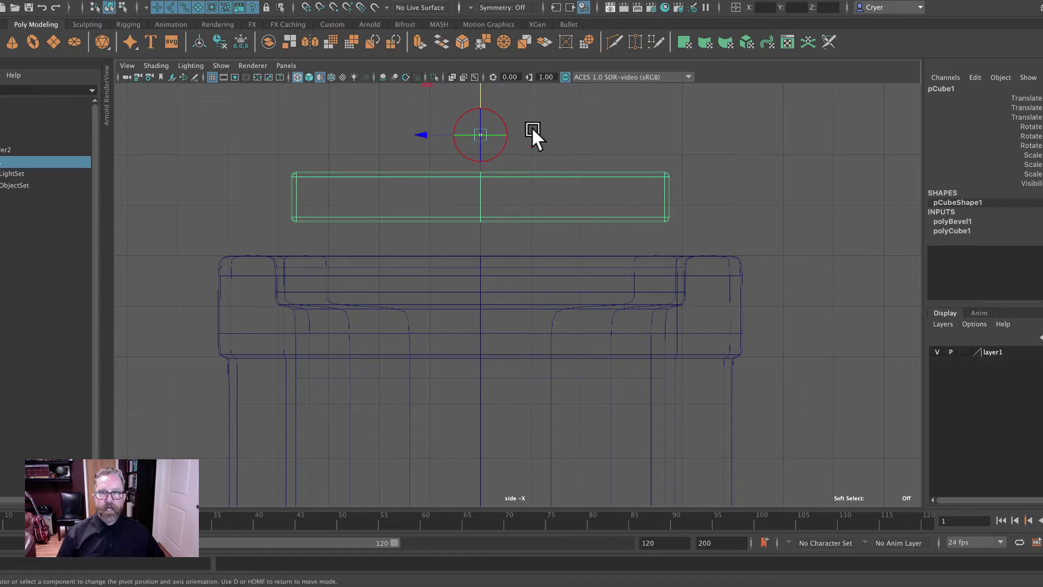
pyautogui.keyDown('alt'); pyautogui.moveTo(673, 170); pyautogui.dragTo(690, 286, button='middle'); pyautogui.keyUp('alt')
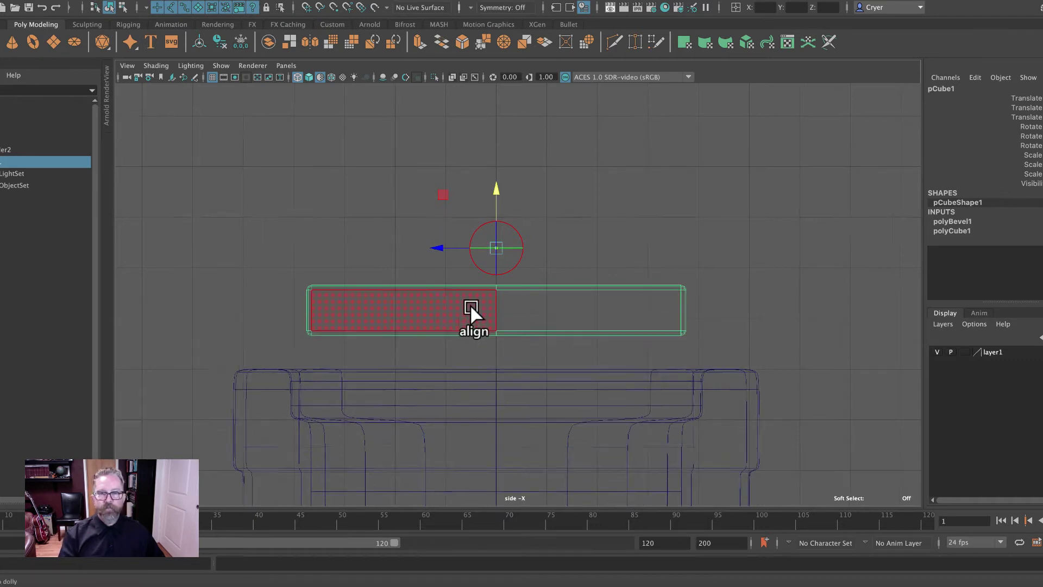
pyautogui.keyDown('alt'); pyautogui.moveTo(472, 315); pyautogui.dragTo(956, 350, button='right'); pyautogui.keyUp('alt')
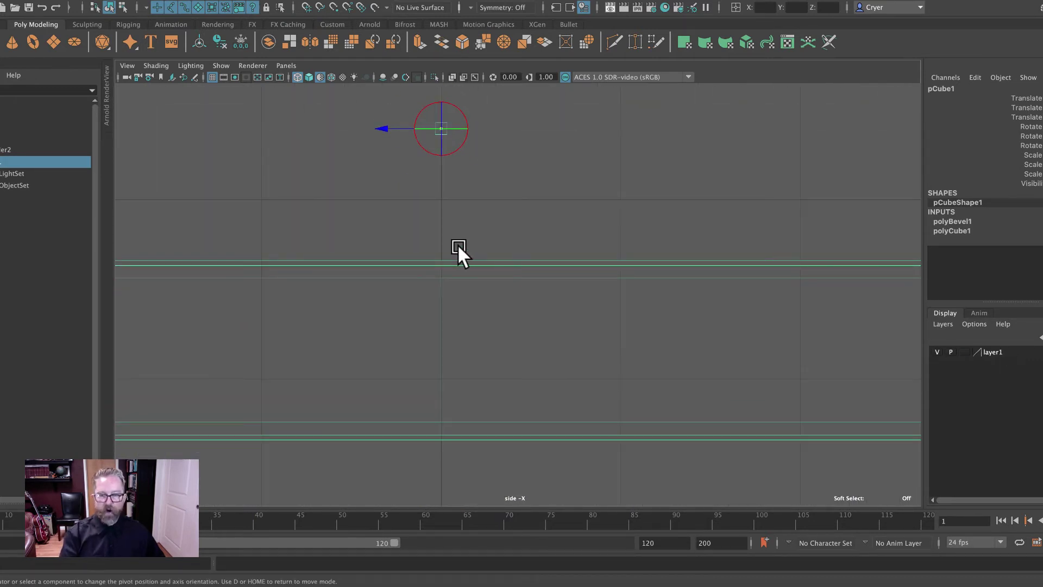
pyautogui.click(453, 240)
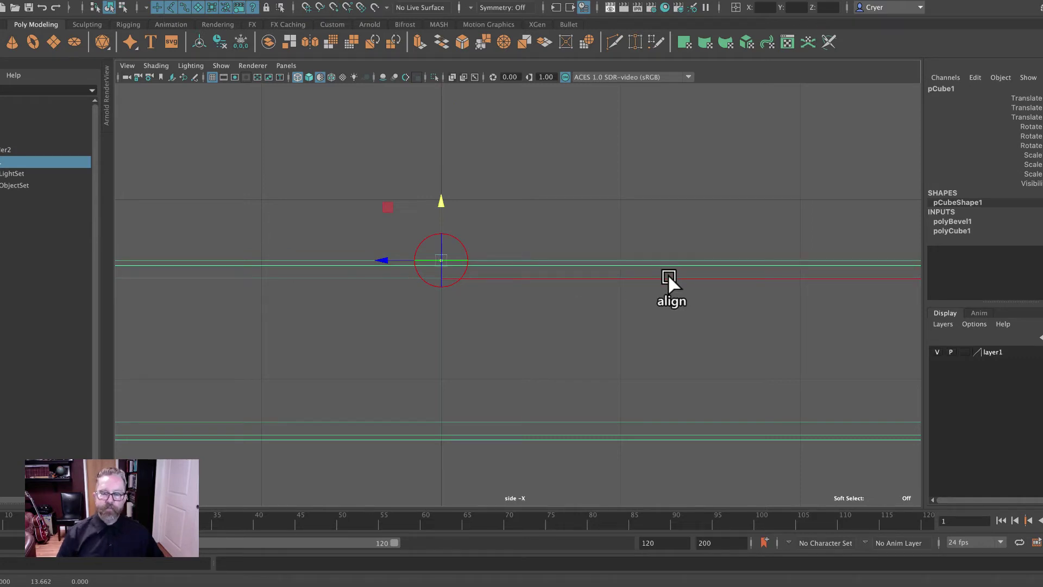
pyautogui.press('d')
pyautogui.keyDown('alt'); pyautogui.moveTo(695, 286); pyautogui.dragTo(641, 287, button='right'); pyautogui.keyUp('alt')
pyautogui.scroll(3, 583, 302)
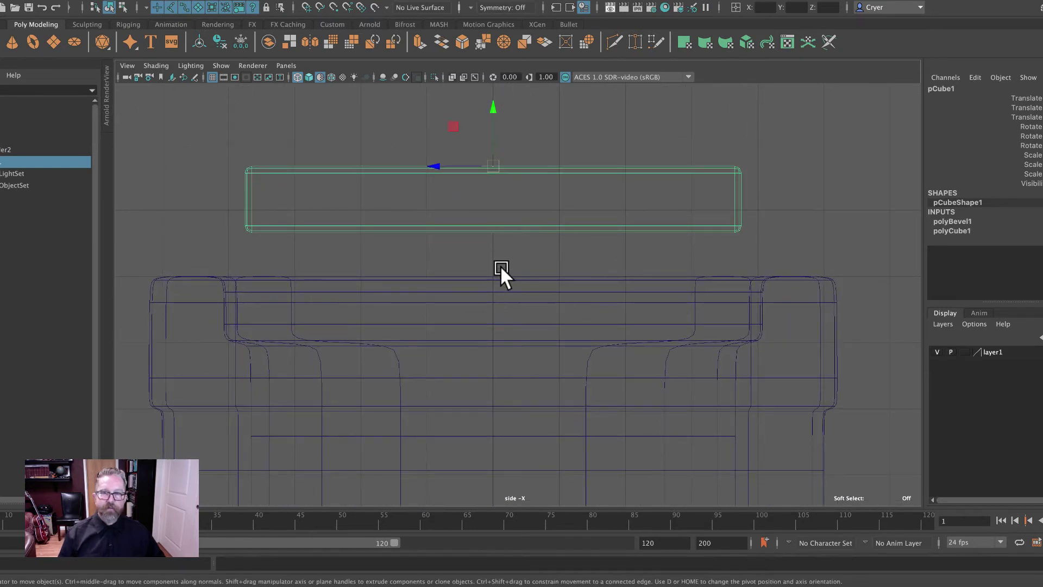
# - Try snapping the slab freely to a vertex on the container's rim in the perspective view, and undo the move
pyautogui.press('space')
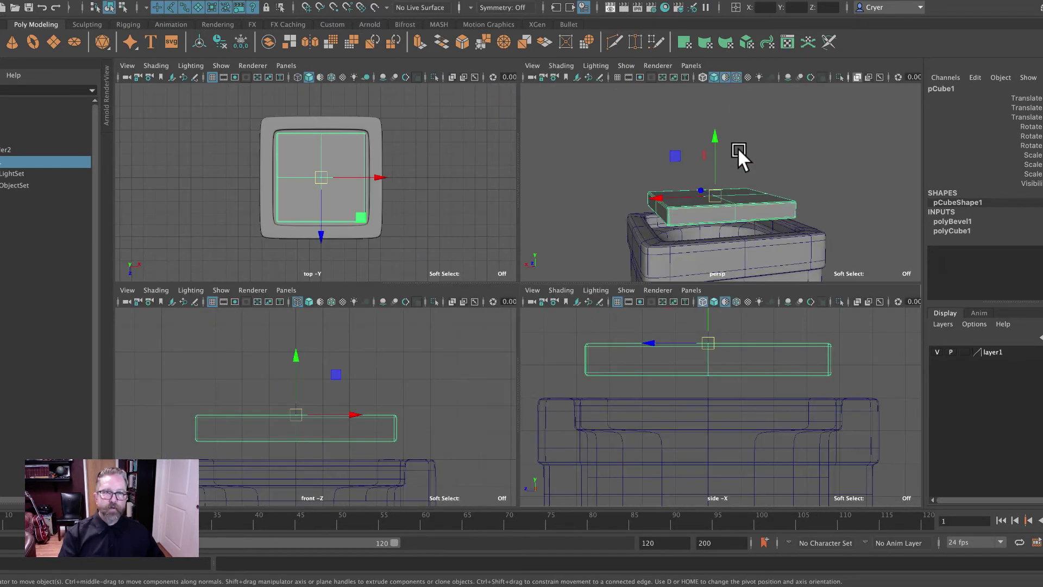
pyautogui.press('space')
pyautogui.keyDown('alt'); pyautogui.moveTo(580, 263); pyautogui.dragTo(633, 201); pyautogui.keyUp('alt')
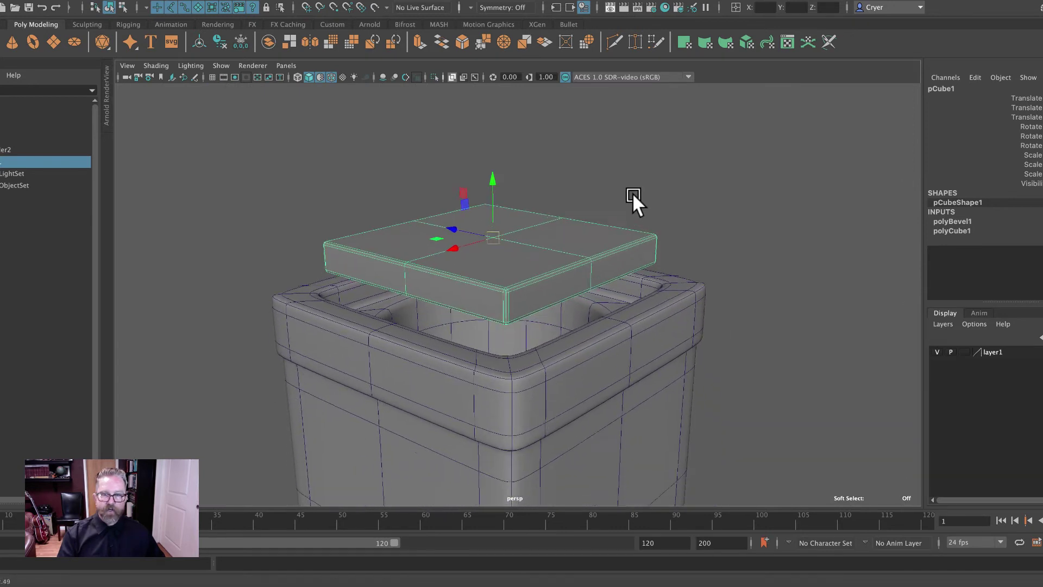
pyautogui.keyDown('alt'); pyautogui.moveTo(633, 201); pyautogui.dragTo(678, 245, button='right'); pyautogui.keyUp('alt')
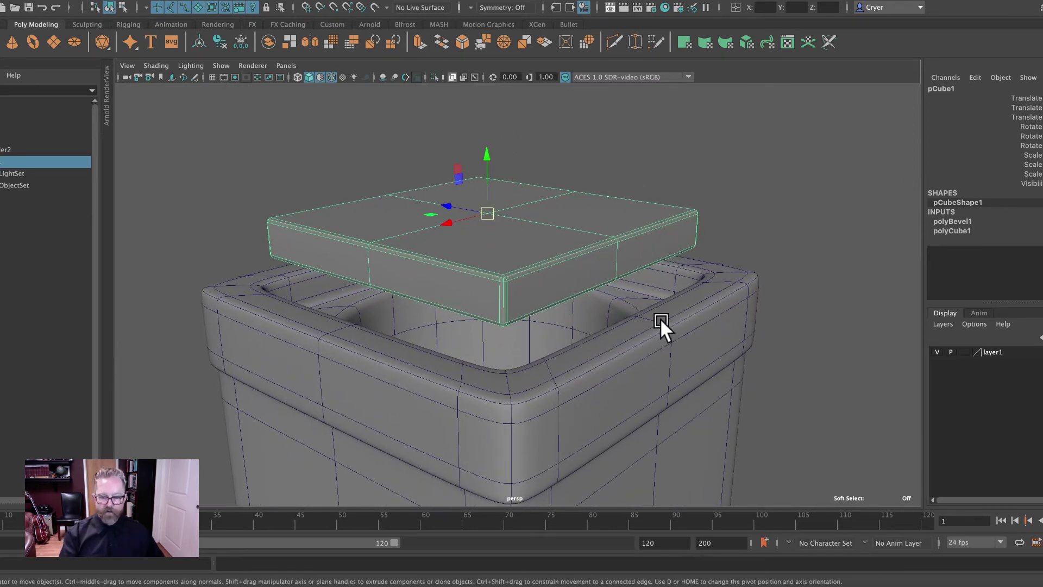
pyautogui.press('v')
pyautogui.moveTo(661, 320); pyautogui.dragTo(658, 328, button='middle')
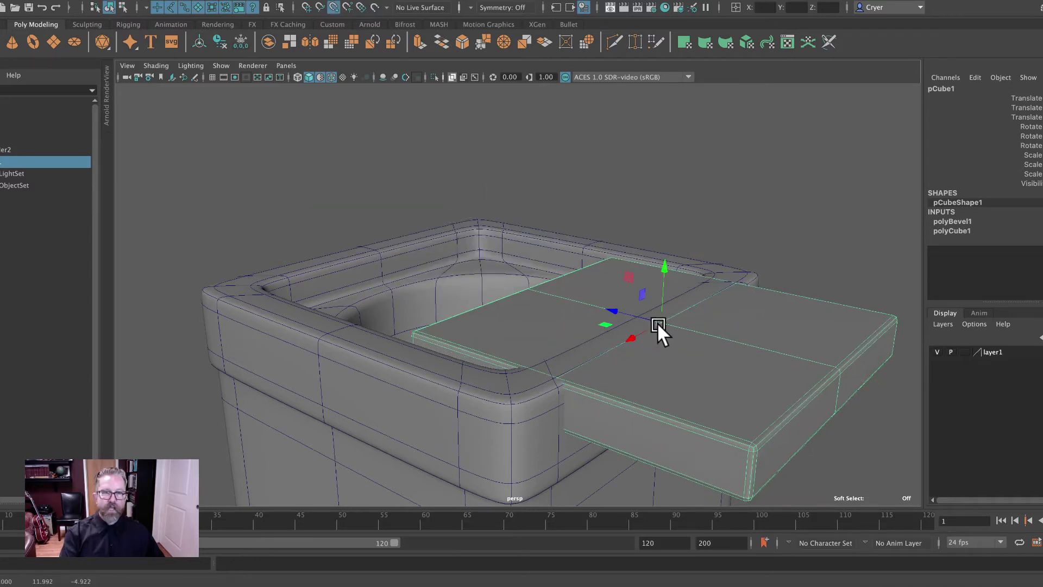
pyautogui.hotkey('ctrl', 'z')
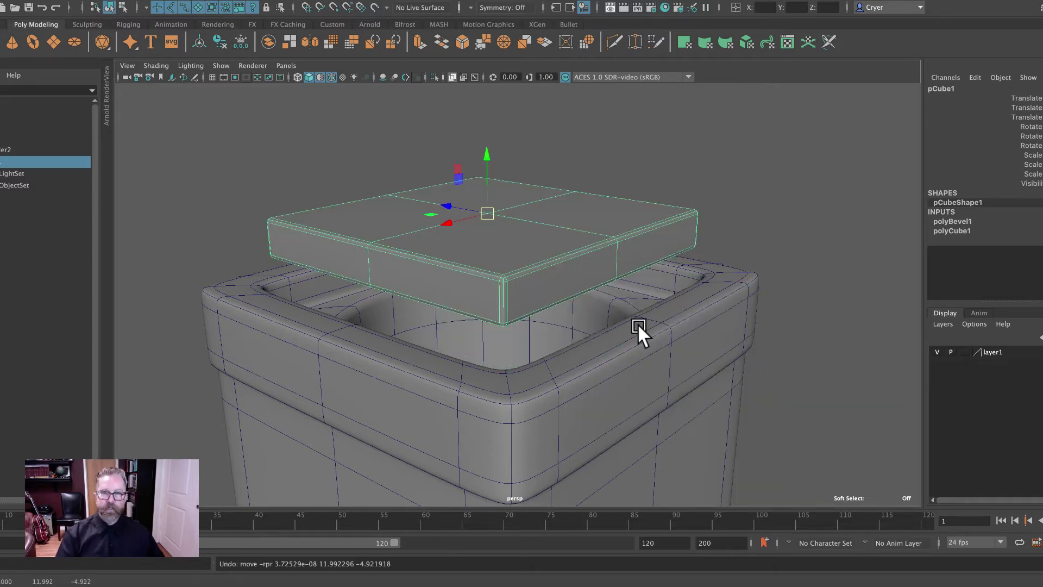
# - Constrain the move to the vertical axis and snap the slab's height to a vertex on the container's rim
pyautogui.click(485, 153)
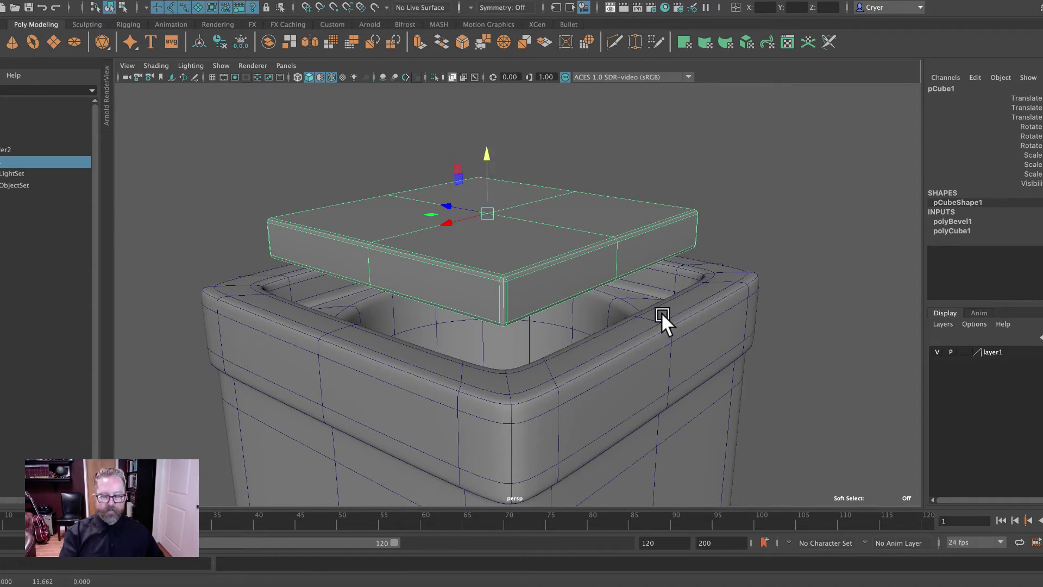
pyautogui.moveTo(660, 312); pyautogui.dragTo(661, 313, button='middle')
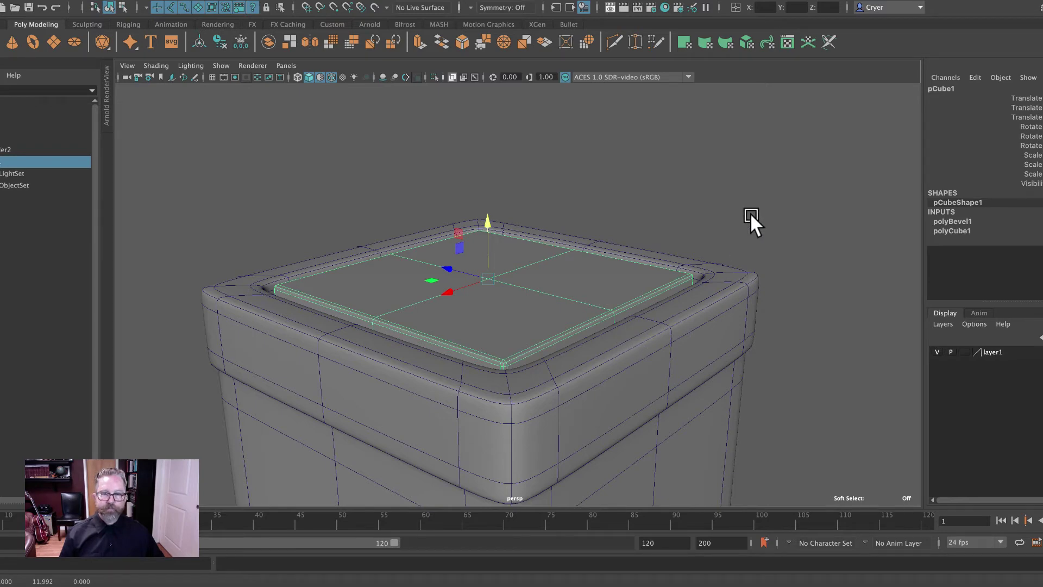
pyautogui.keyDown('alt'); pyautogui.moveTo(761, 231); pyautogui.dragTo(736, 236); pyautogui.keyUp('alt')
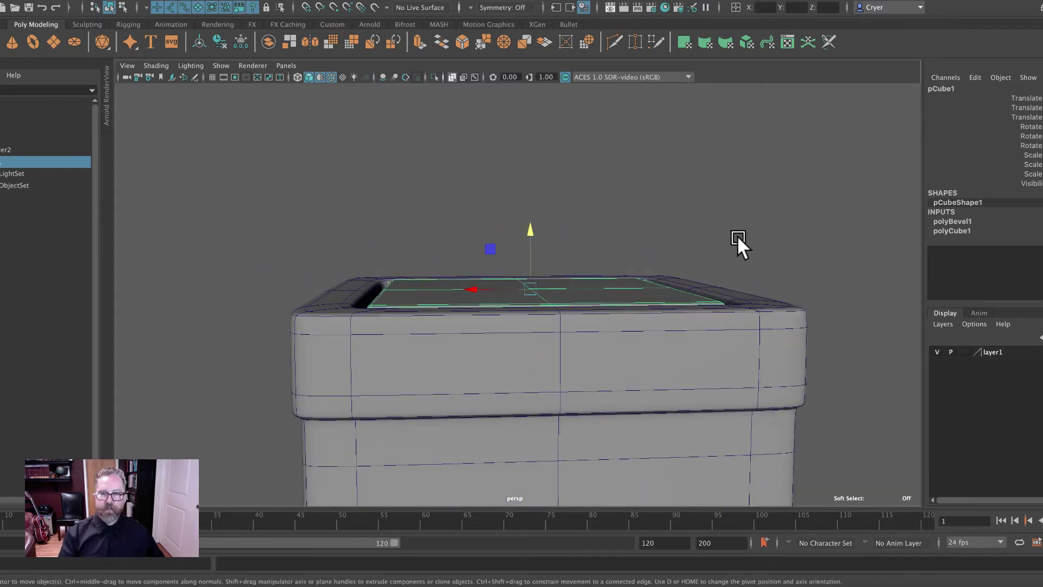
# - In the side view, select the slab's lower vertices and raise them to about Y 11.12, keeping the slab's upper face in place
pyautogui.press('space')
pyautogui.press('space')
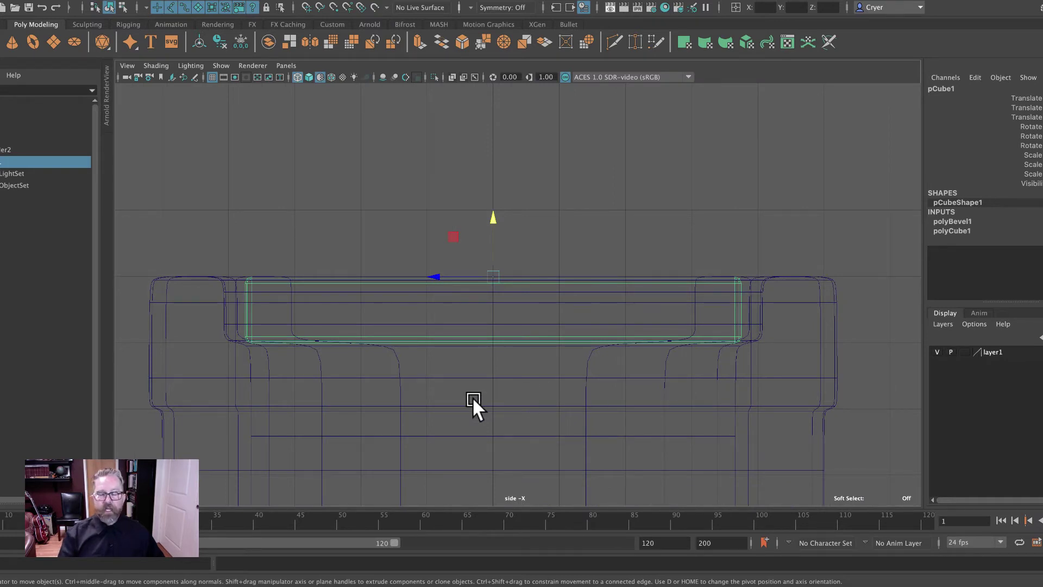
pyautogui.keyDown('alt'); pyautogui.moveTo(472, 398); pyautogui.dragTo(686, 409, button='right'); pyautogui.keyUp('alt')
pyautogui.keyDown('alt'); pyautogui.moveTo(724, 379); pyautogui.dragTo(774, 305, button='middle'); pyautogui.keyUp('alt')
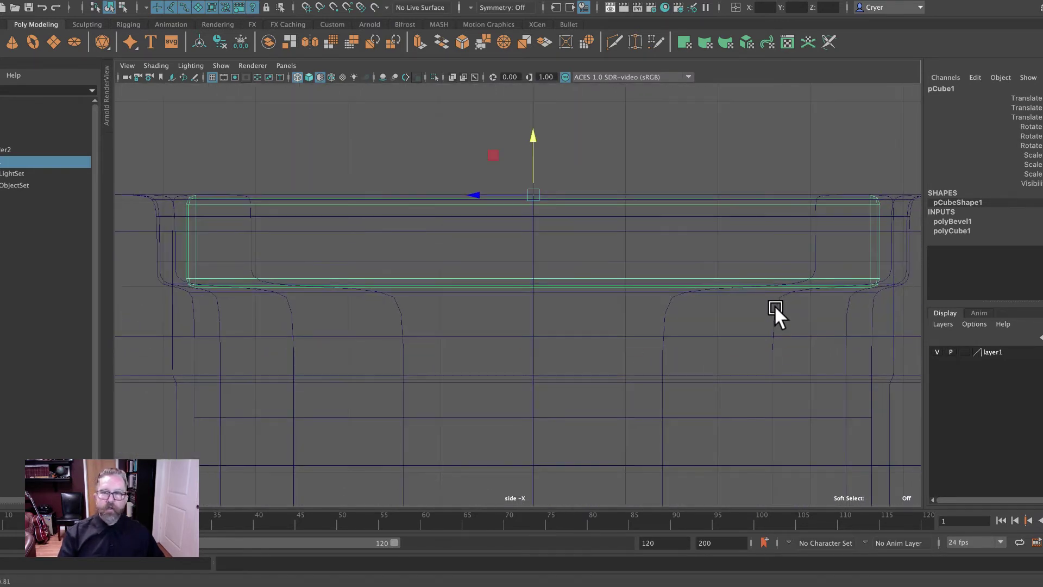
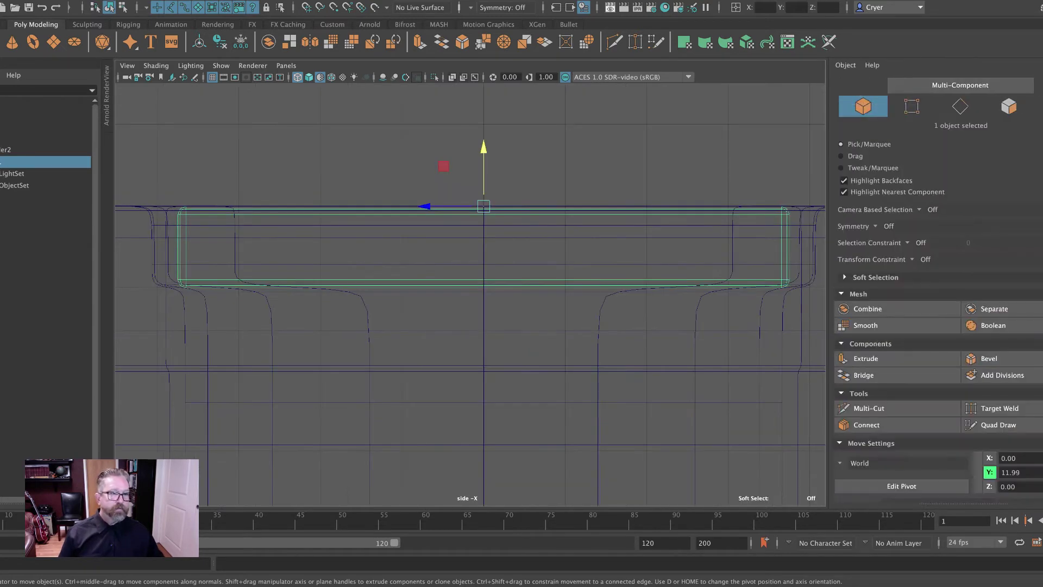
pyautogui.click(912, 106)
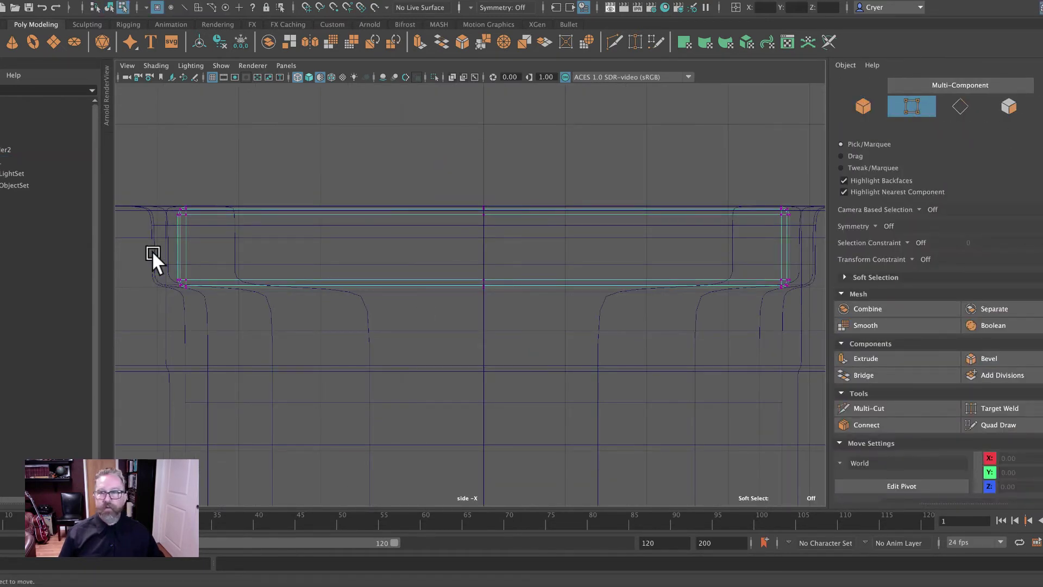
pyautogui.moveTo(150, 255); pyautogui.dragTo(826, 310)
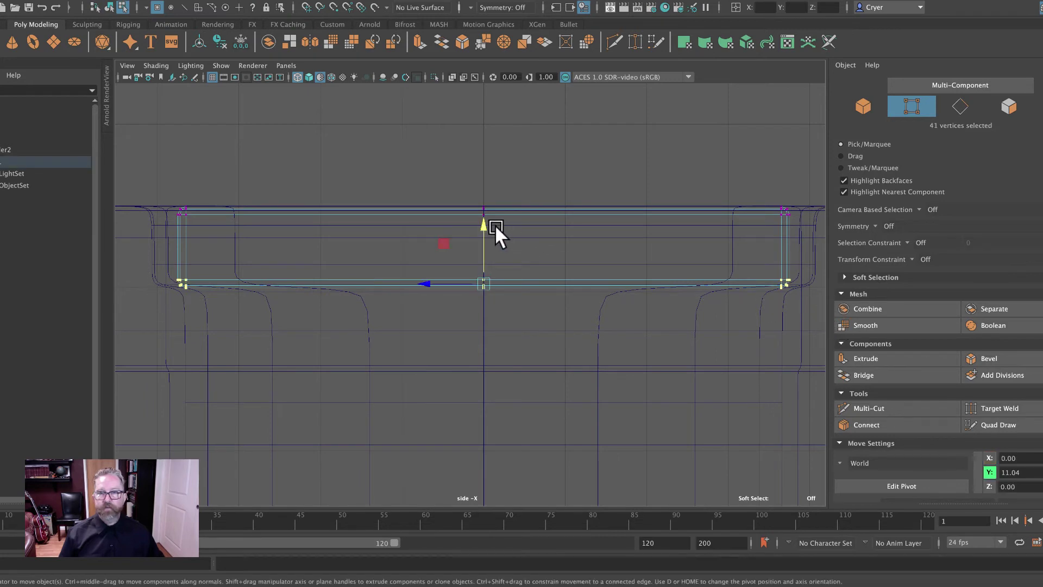
pyautogui.moveTo(484, 224); pyautogui.dragTo(484, 217)
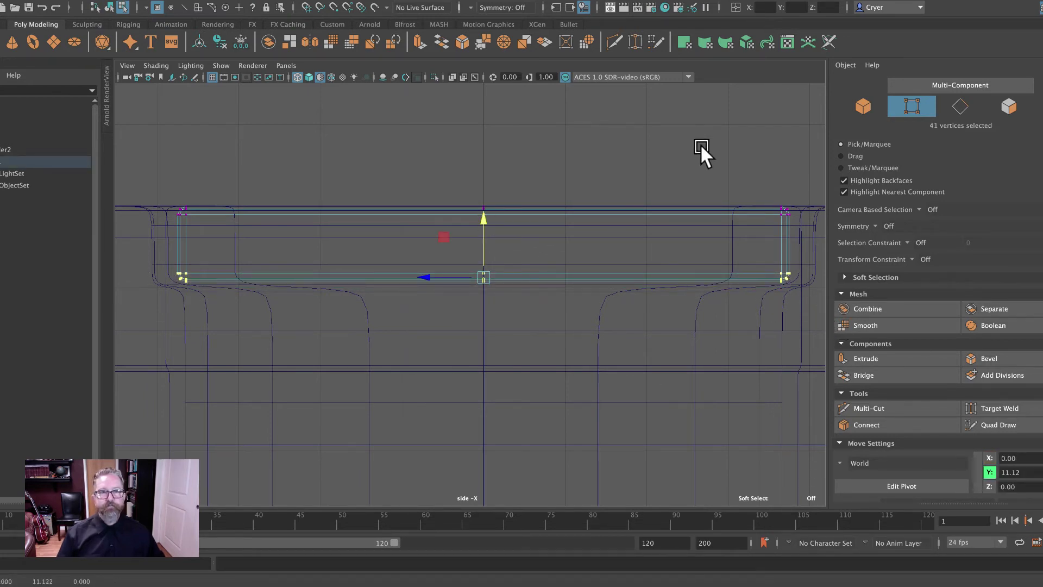
pyautogui.press('space')
pyautogui.press('space')
pyautogui.keyDown('alt'); pyautogui.moveTo(487, 256); pyautogui.dragTo(558, 284); pyautogui.keyUp('alt')
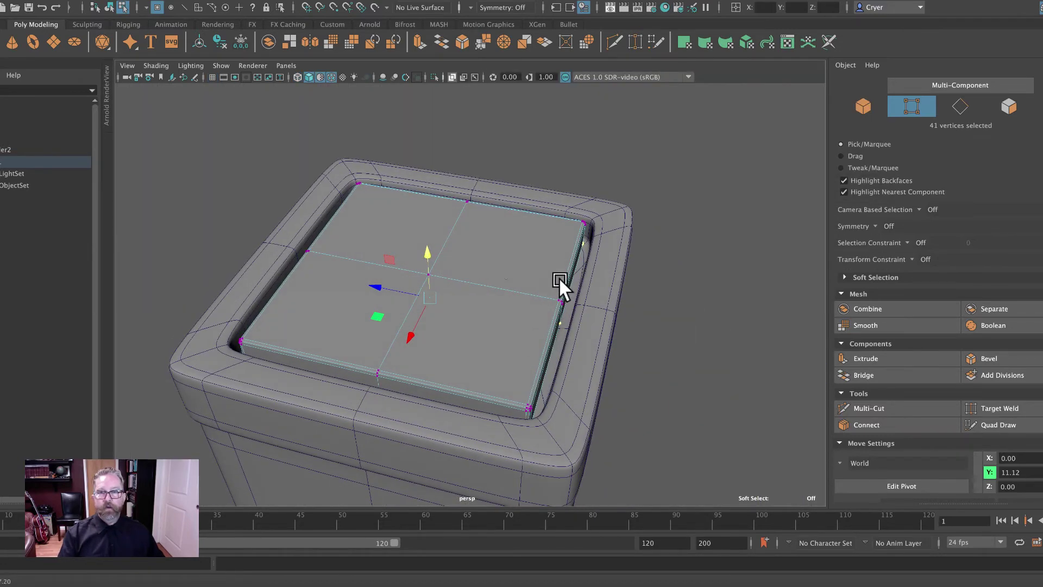
pyautogui.moveTo(501, 266); pyautogui.dragTo(561, 243, button='right')
# - In the top view, select the middle vertices of the slab's four sides and scale them slightly outward in X and Z
pyautogui.keyDown('alt'); pyautogui.moveTo(650, 281); pyautogui.dragTo(654, 299); pyautogui.keyUp('alt')
pyautogui.press('space')
pyautogui.press('space')
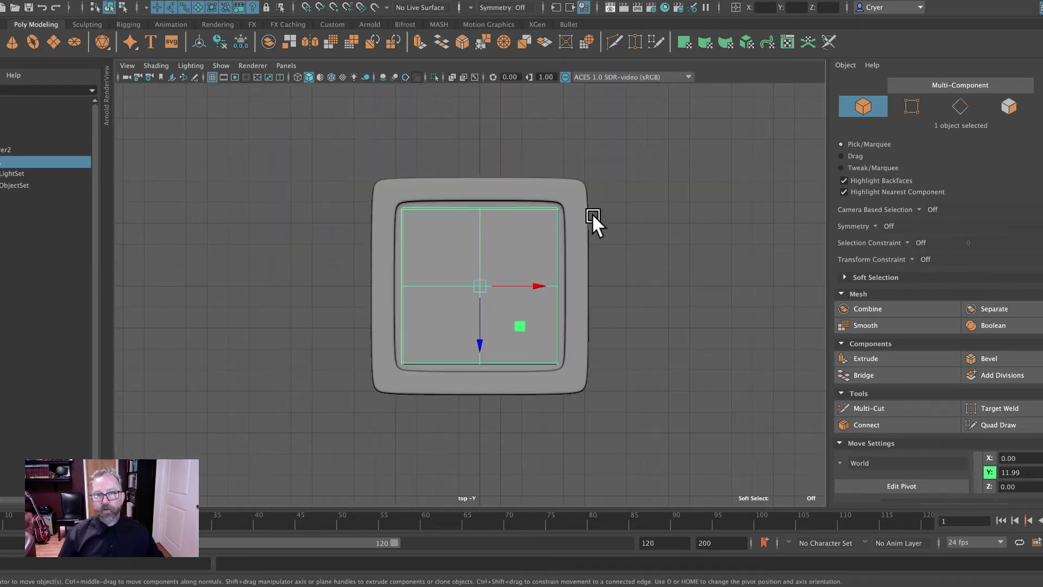
pyautogui.keyDown('alt'); pyautogui.moveTo(641, 289); pyautogui.dragTo(767, 310, button='right'); pyautogui.keyUp('alt')
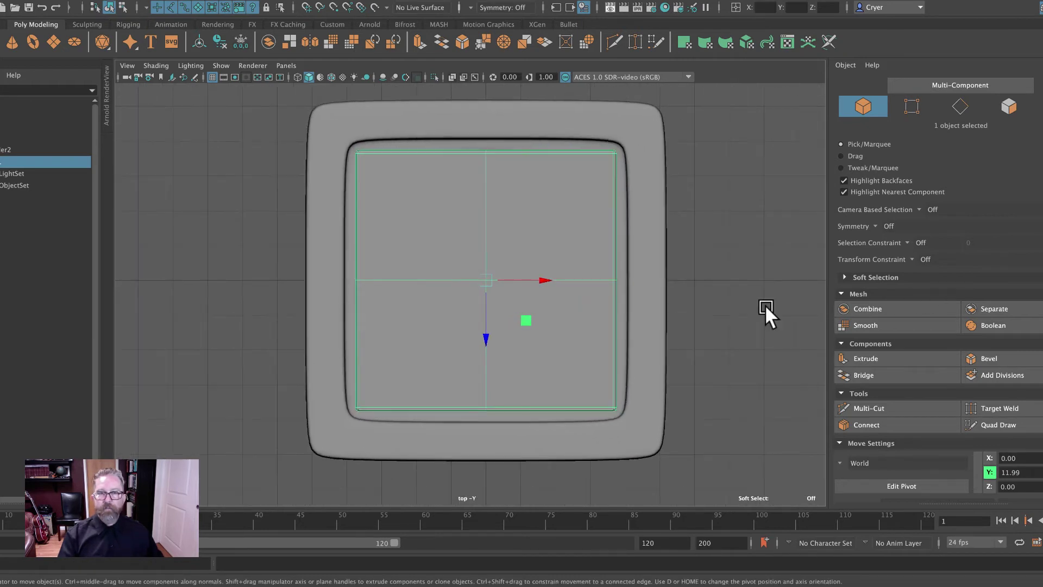
pyautogui.keyDown('alt'); pyautogui.moveTo(766, 310); pyautogui.dragTo(740, 308); pyautogui.keyUp('alt')
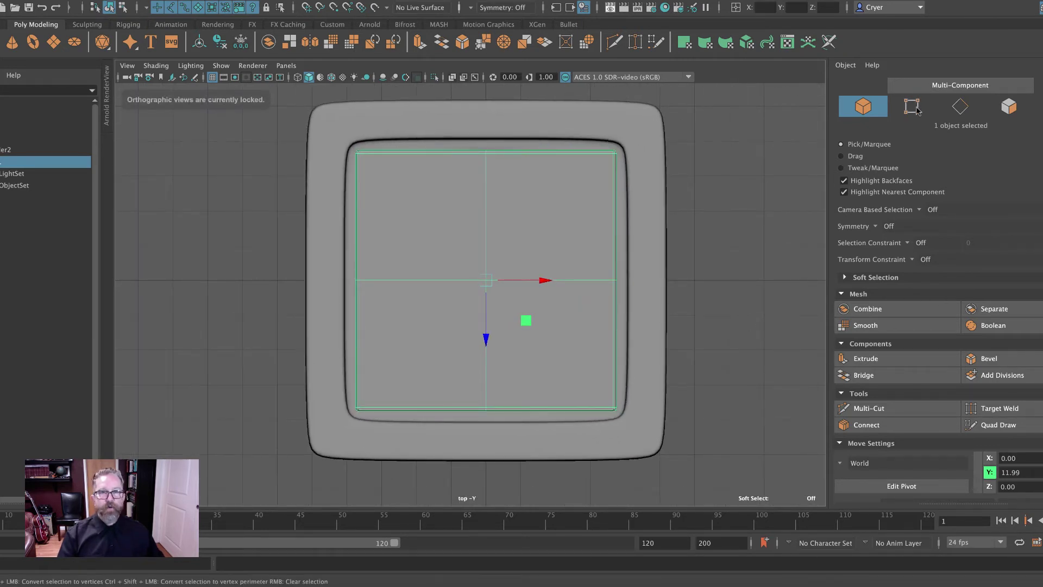
pyautogui.click(913, 106)
pyautogui.moveTo(510, 179); pyautogui.dragTo(475, 143)
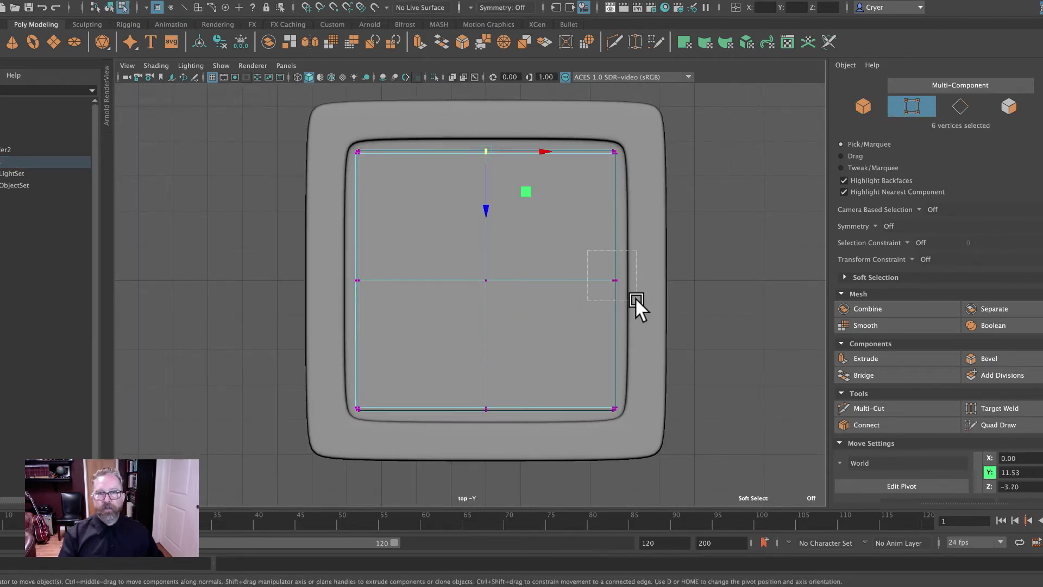
pyautogui.keyDown('shift'); pyautogui.moveTo(636, 301); pyautogui.dragTo(637, 302); pyautogui.keyUp('shift')
pyautogui.keyDown('shift'); pyautogui.moveTo(470, 387); pyautogui.dragTo(507, 434); pyautogui.keyUp('shift')
pyautogui.keyDown('shift'); pyautogui.moveTo(329, 254); pyautogui.dragTo(380, 304); pyautogui.keyUp('shift')
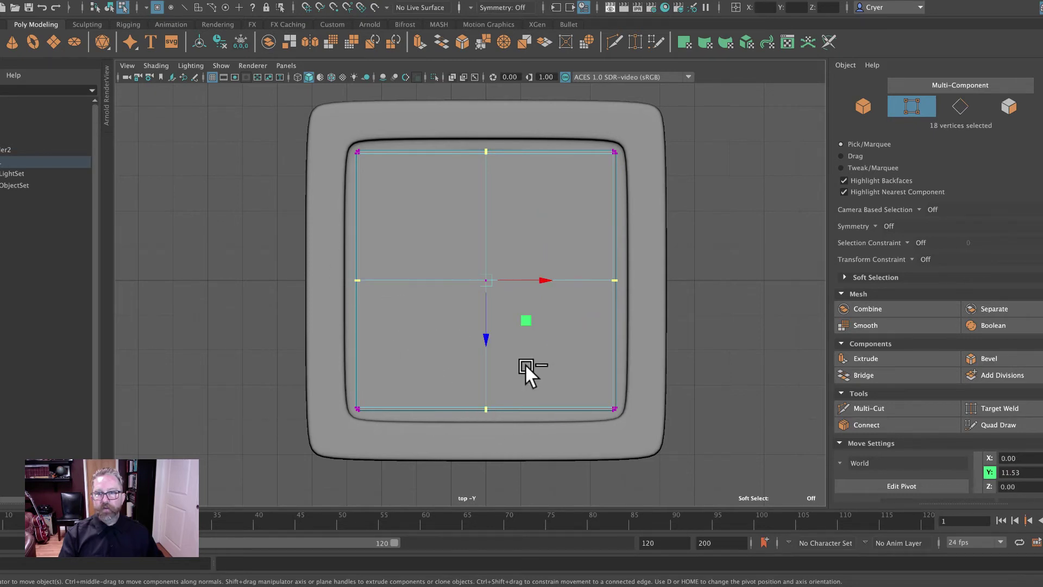
pyautogui.keyDown('shift'); pyautogui.moveTo(525, 363); pyautogui.dragTo(86, 252); pyautogui.keyUp('shift')
pyautogui.press('r')
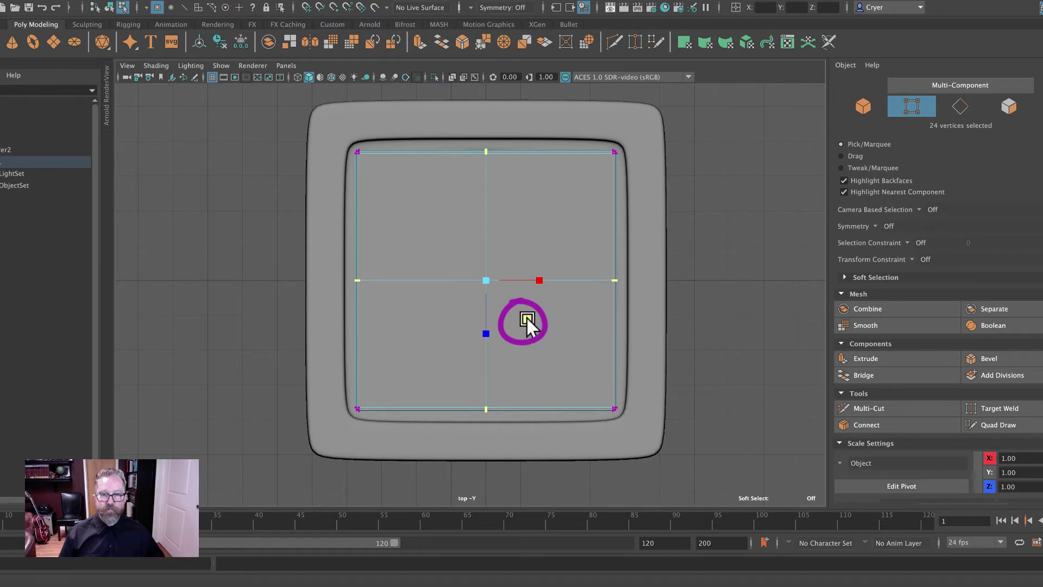
pyautogui.moveTo(527, 322); pyautogui.dragTo(526, 318)
# - Turn on smooth mesh preview for the slab, return to object mode and check its bulged sides in perspective
pyautogui.press('3')
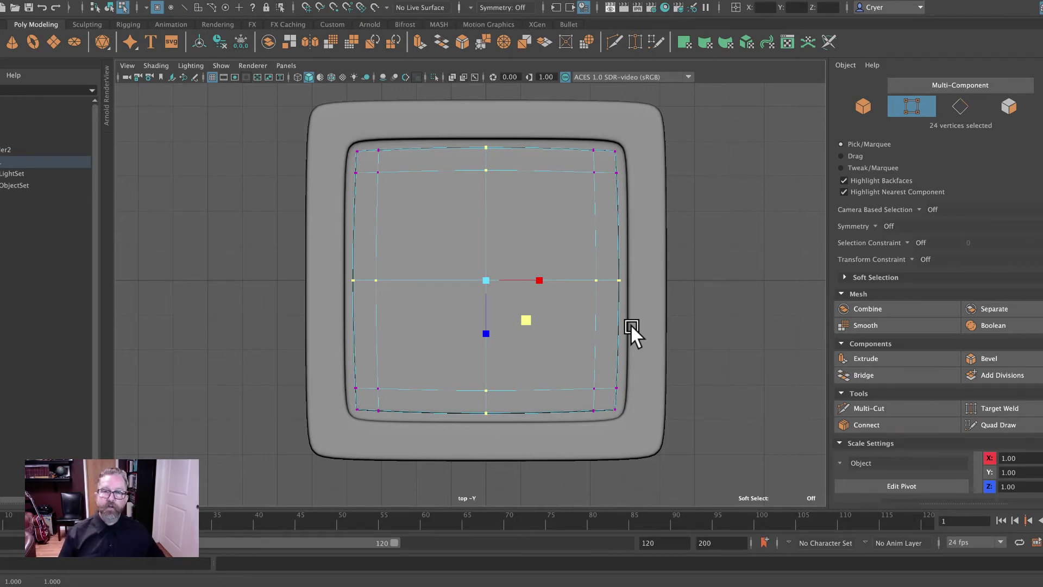
pyautogui.rightClick(560, 205)
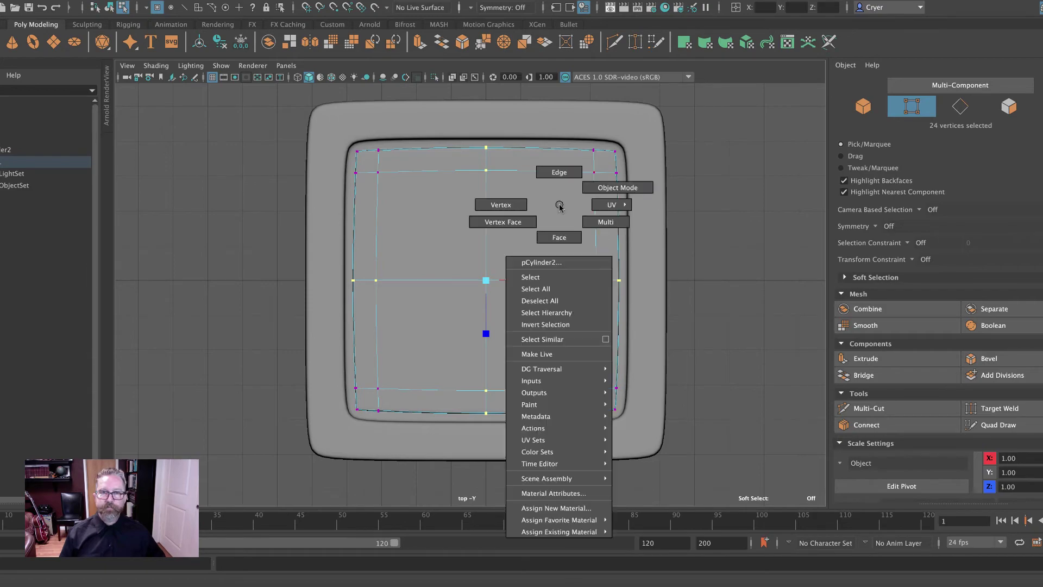
pyautogui.click(676, 172)
pyautogui.press('space')
pyautogui.press('space')
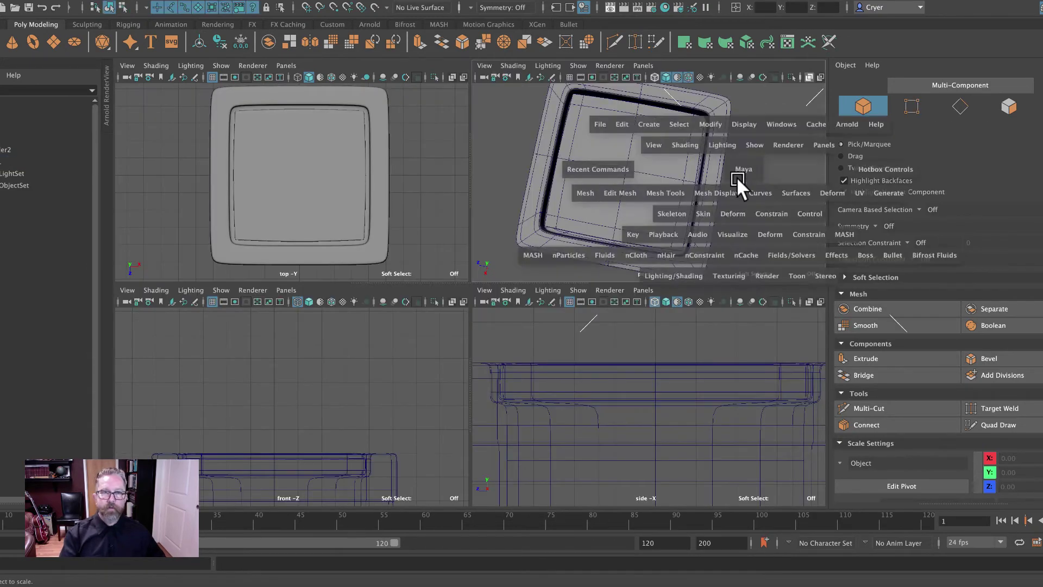
pyautogui.keyDown('alt'); pyautogui.moveTo(738, 180); pyautogui.dragTo(645, 201); pyautogui.keyUp('alt')
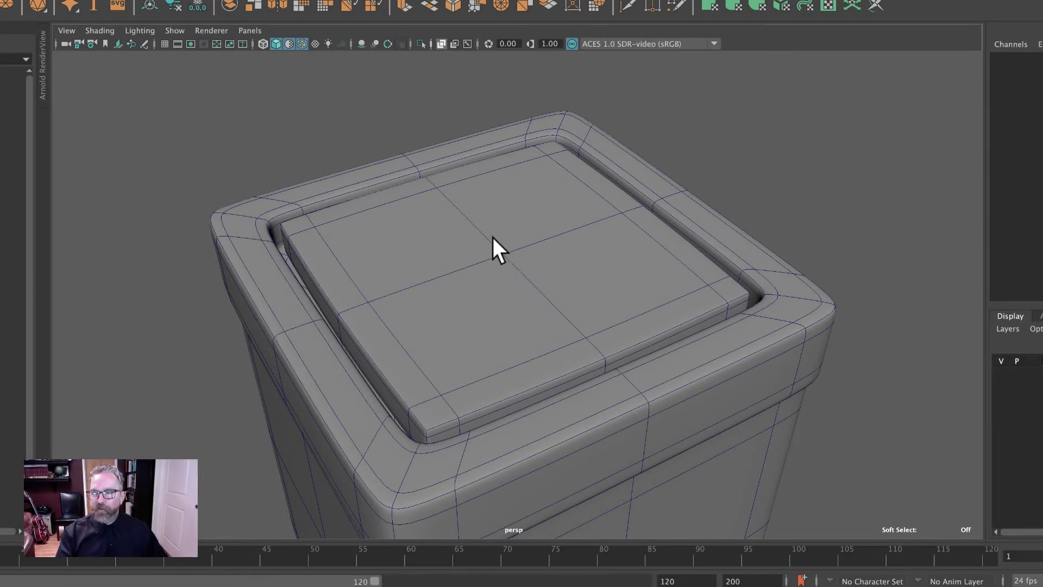
# - In the top view, select the slab's vertices along its rear edge and move them inward along Z to open a gap
pyautogui.press('space')
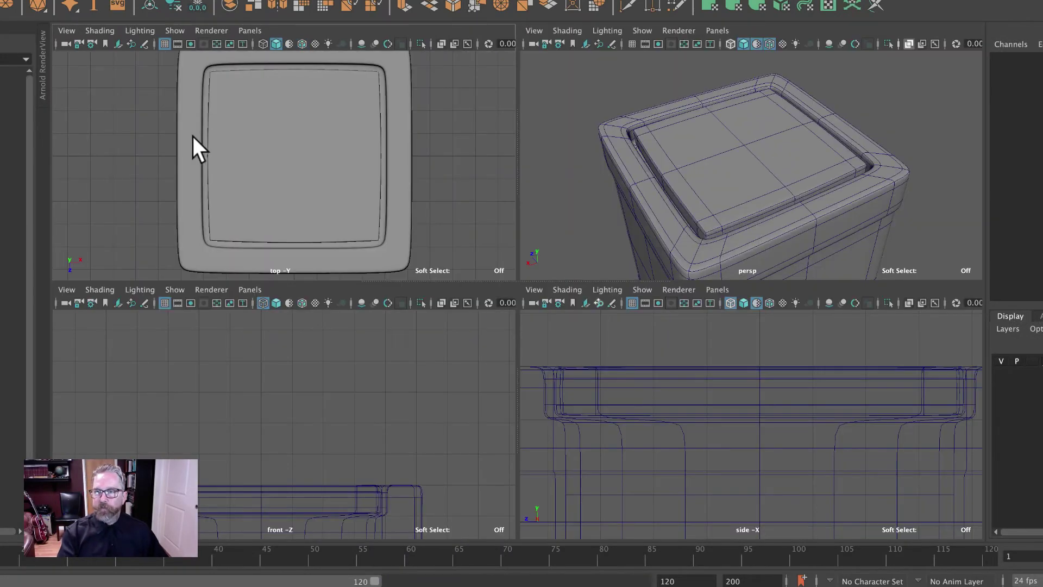
pyautogui.press('space')
pyautogui.keyDown('alt'); pyautogui.moveTo(552, 259); pyautogui.dragTo(379, 263, button='right'); pyautogui.keyUp('alt')
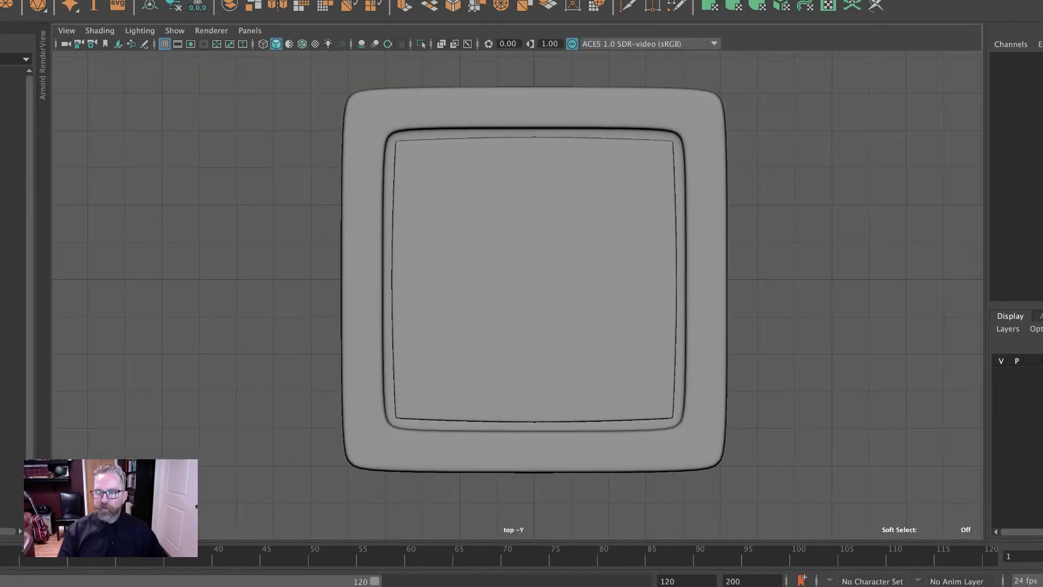
pyautogui.click(570, 209)
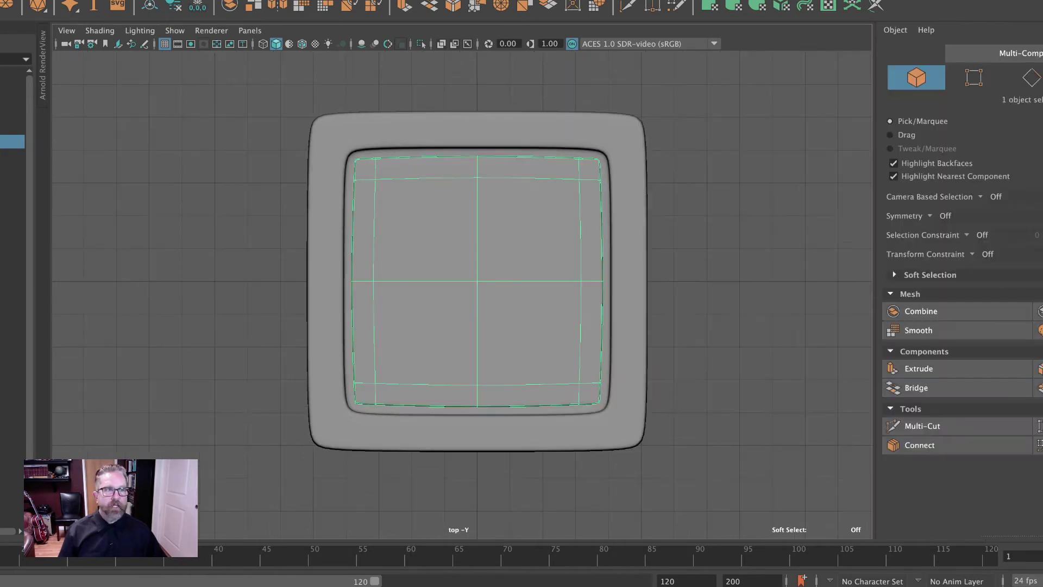
pyautogui.click(974, 77)
pyautogui.moveTo(281, 119); pyautogui.dragTo(720, 192)
pyautogui.press('w')
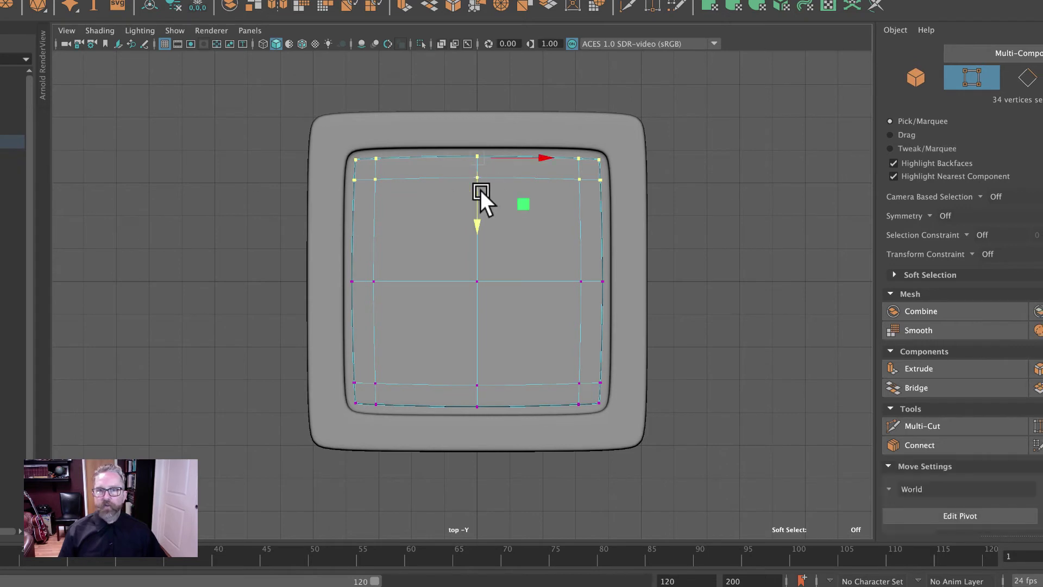
pyautogui.moveTo(480, 190); pyautogui.dragTo(484, 230)
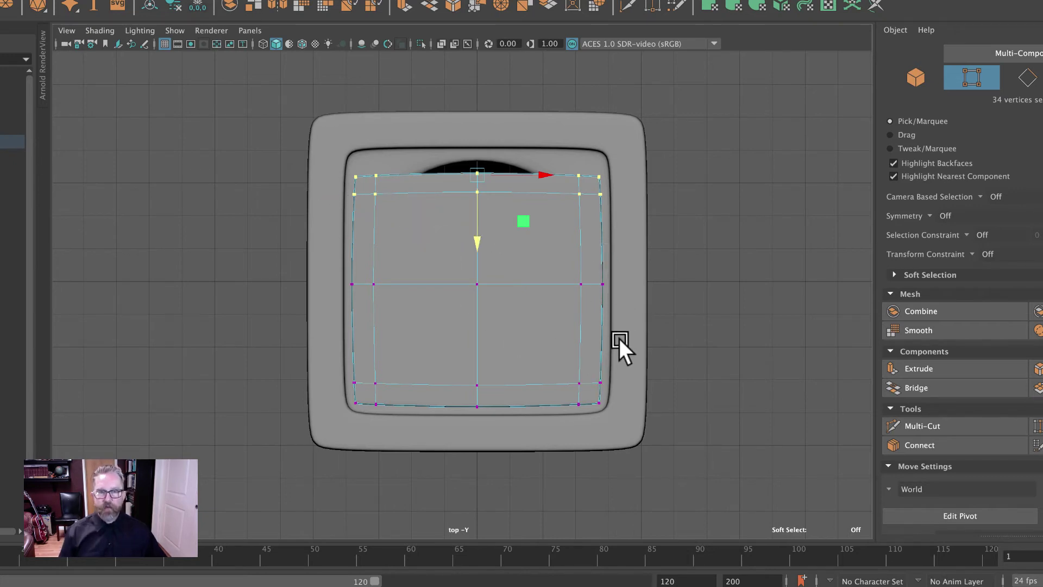
# - Scale the slab's rear vertices along Z to flatten the bulged edge into a straight line, then return to object mode
pyautogui.press('r')
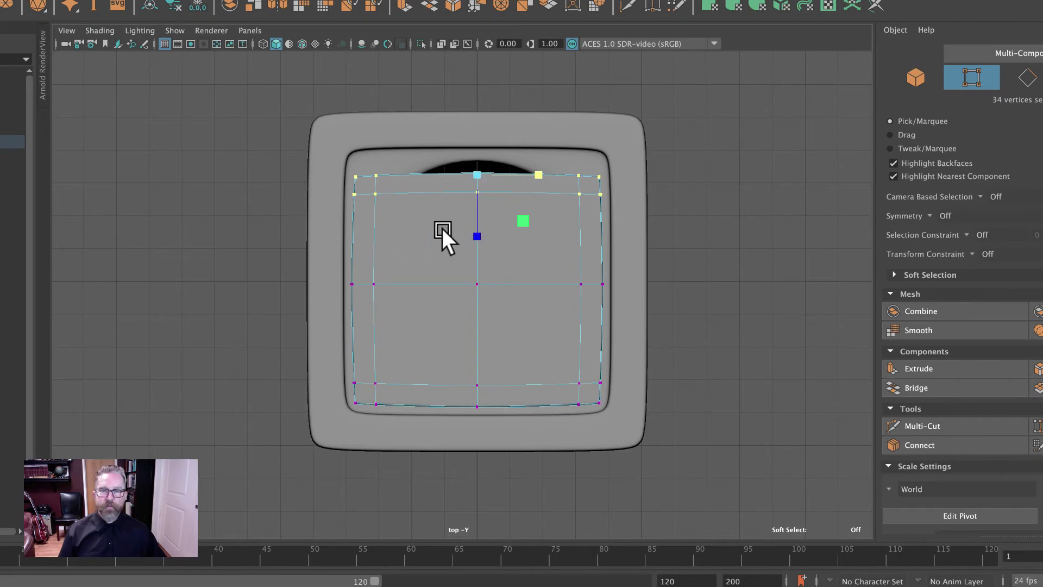
pyautogui.moveTo(472, 232)
pyautogui.mouseDown()
pyautogui.moveTo(489, 121)
pyautogui.moveTo(536, 16)
pyautogui.mouseUp()
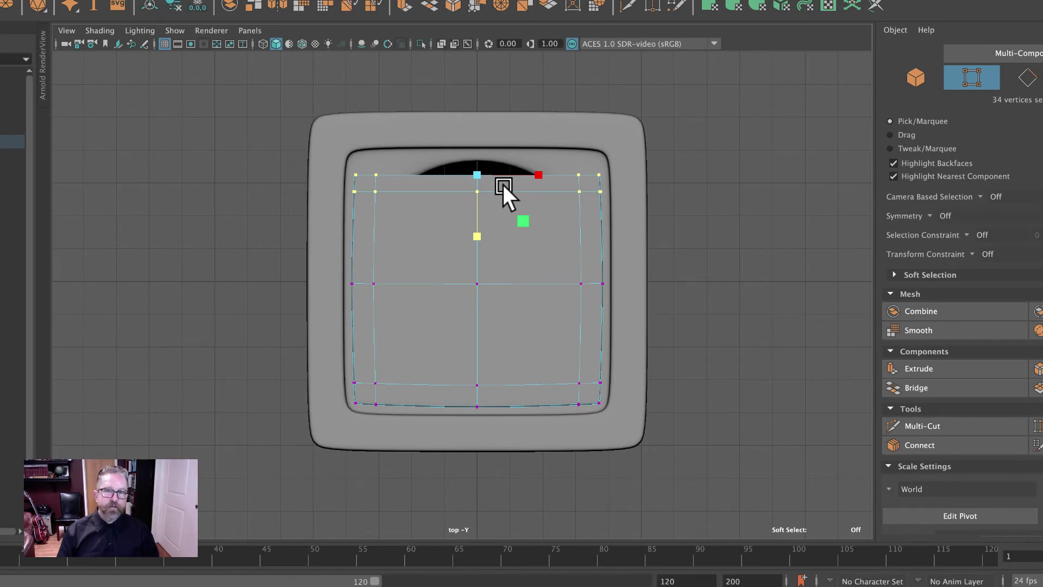
pyautogui.click(477, 235)
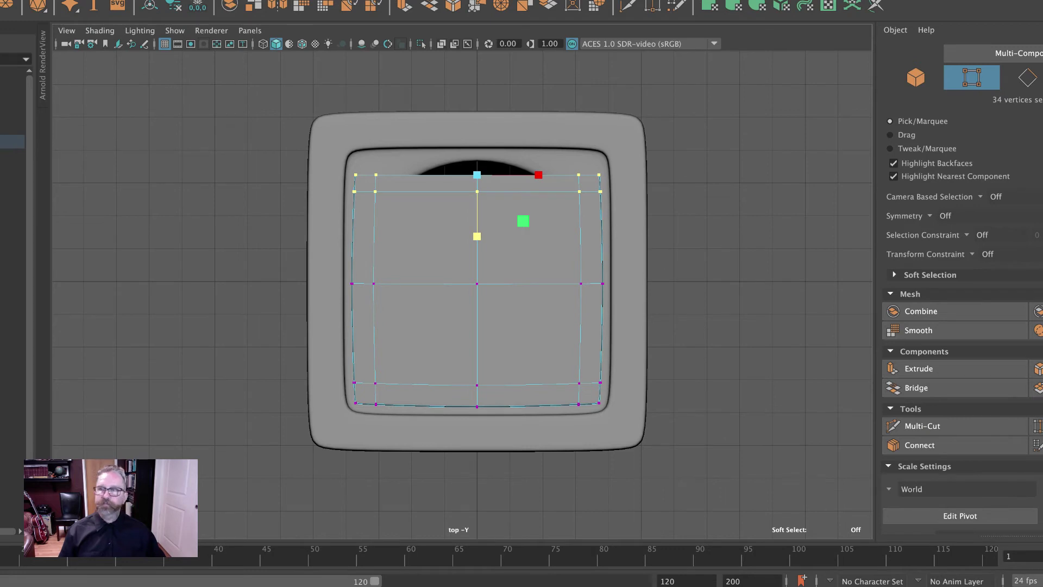
pyautogui.press('q')
pyautogui.moveTo(526, 250); pyautogui.dragTo(597, 228, button='right')
# - Hide the container, create a polygon cylinder and raise it to Y 14.074 above the slab's centre
pyautogui.press('space')
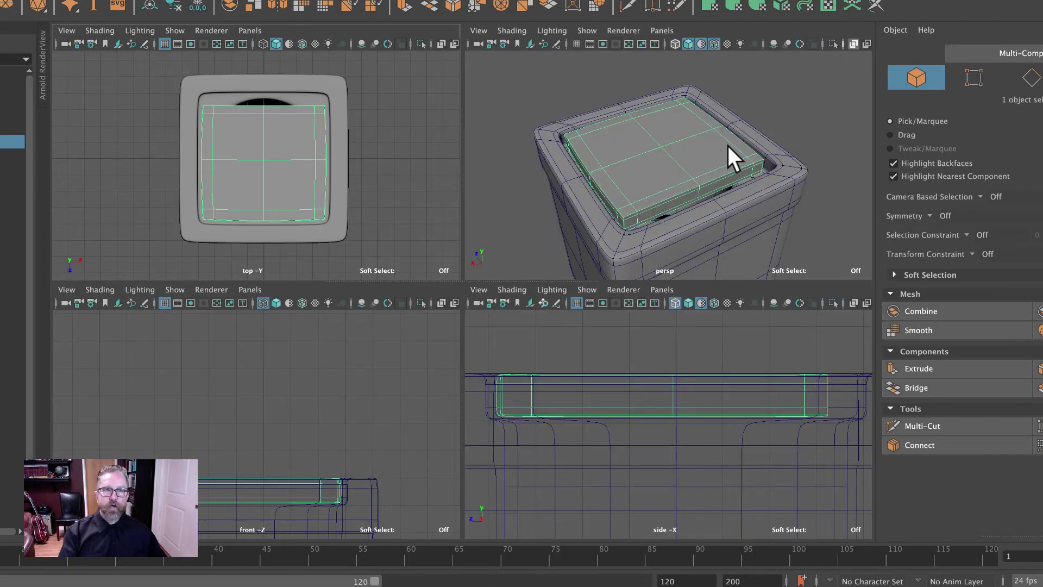
pyautogui.hotkey('ctrl', 'a')
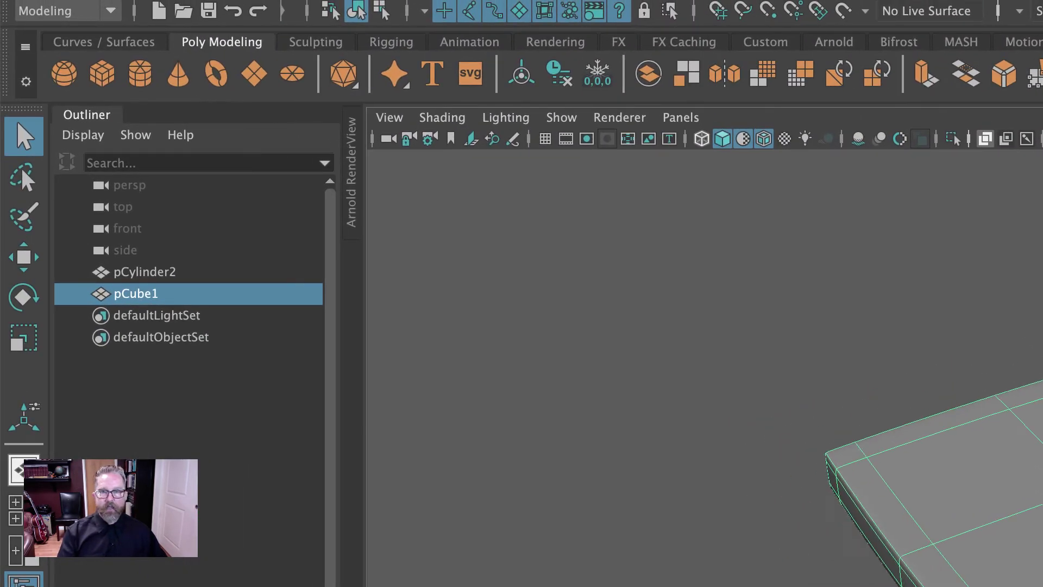
pyautogui.click(140, 74)
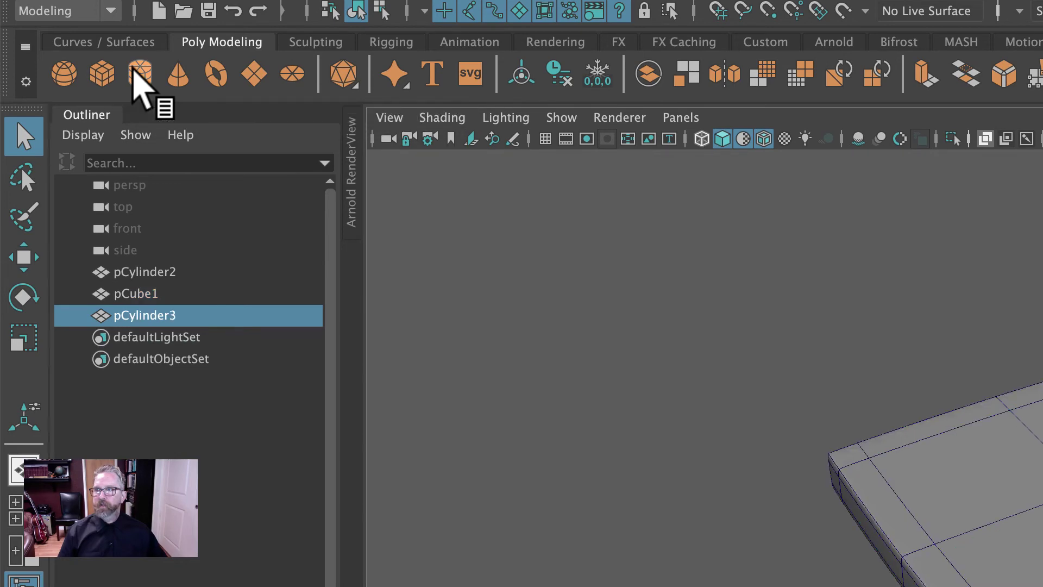
pyautogui.click(24, 257)
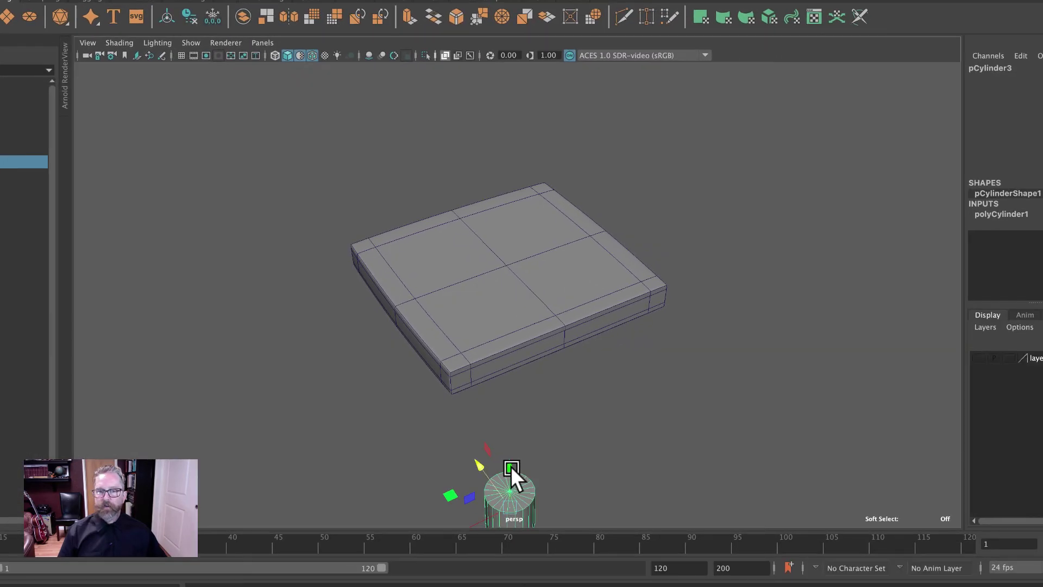
pyautogui.moveTo(510, 466); pyautogui.dragTo(507, 132)
# - Rotate the cylinder to -90 degrees on the X axis so it lies on its side
pyautogui.press('e')
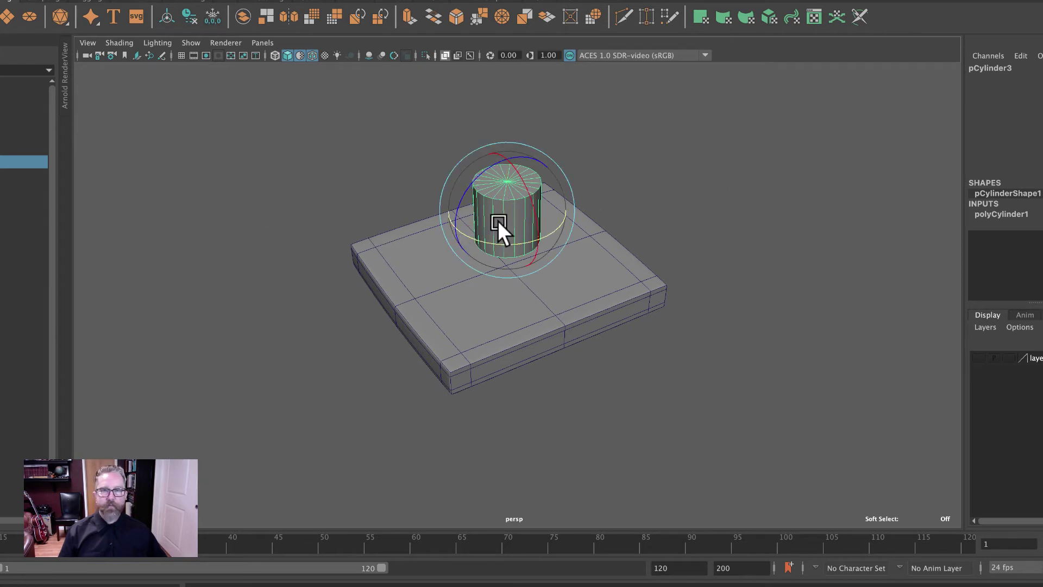
pyautogui.moveTo(512, 163); pyautogui.dragTo(516, 174)
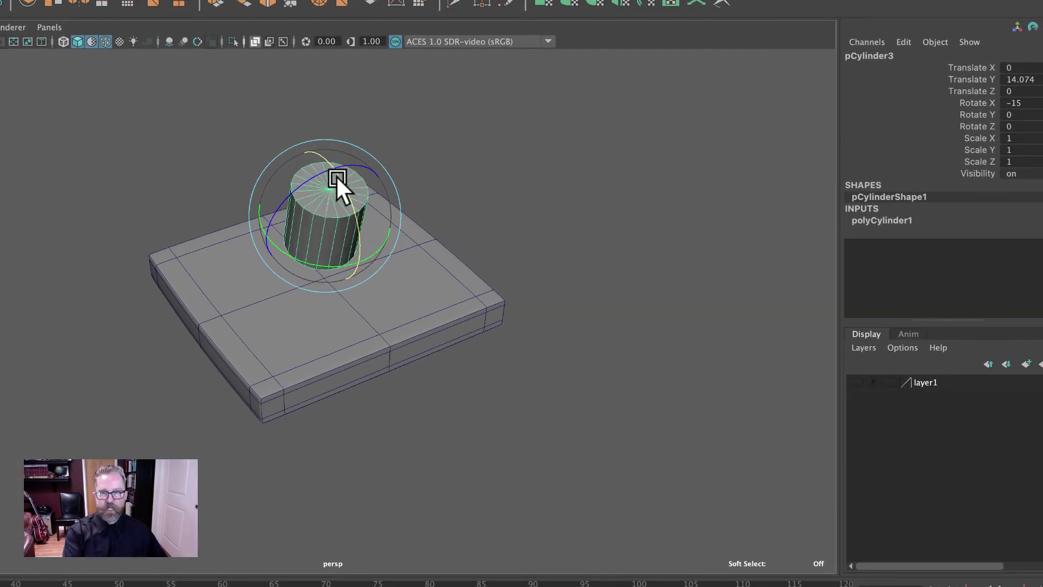
pyautogui.moveTo(336, 175); pyautogui.dragTo(350, 208)
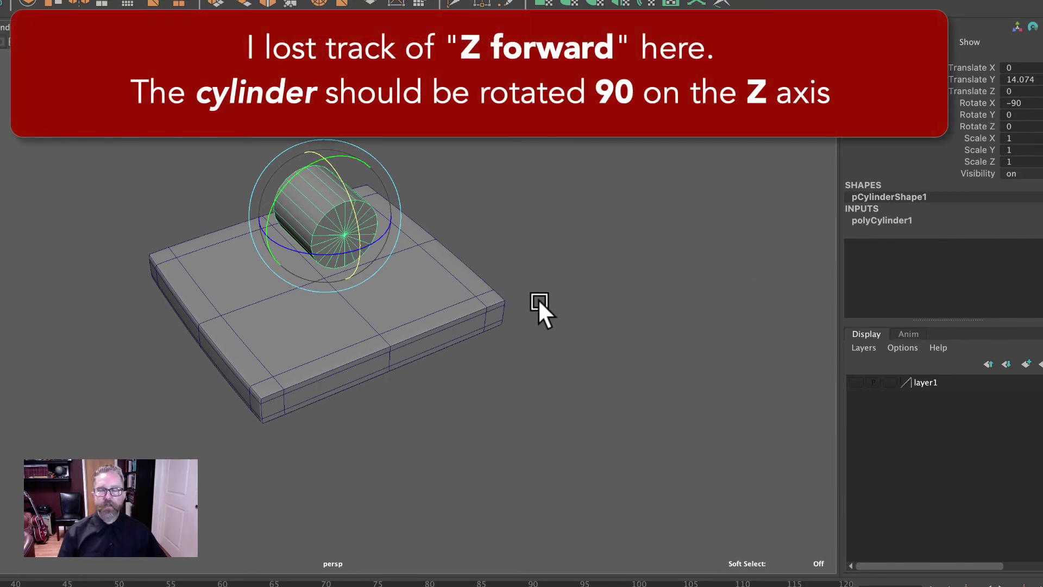
# - Reduce the cylinder's axis subdivisions to 8
pyautogui.keyDown('alt'); pyautogui.moveTo(539, 310); pyautogui.dragTo(640, 304); pyautogui.keyUp('alt')
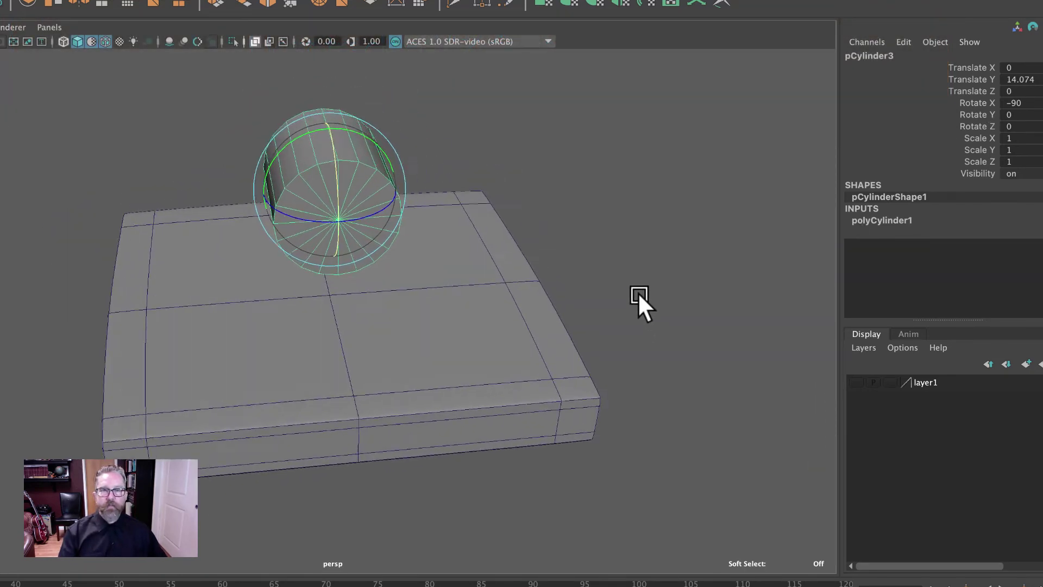
pyautogui.keyDown('alt'); pyautogui.moveTo(639, 295); pyautogui.dragTo(593, 329, button='middle'); pyautogui.keyUp('alt')
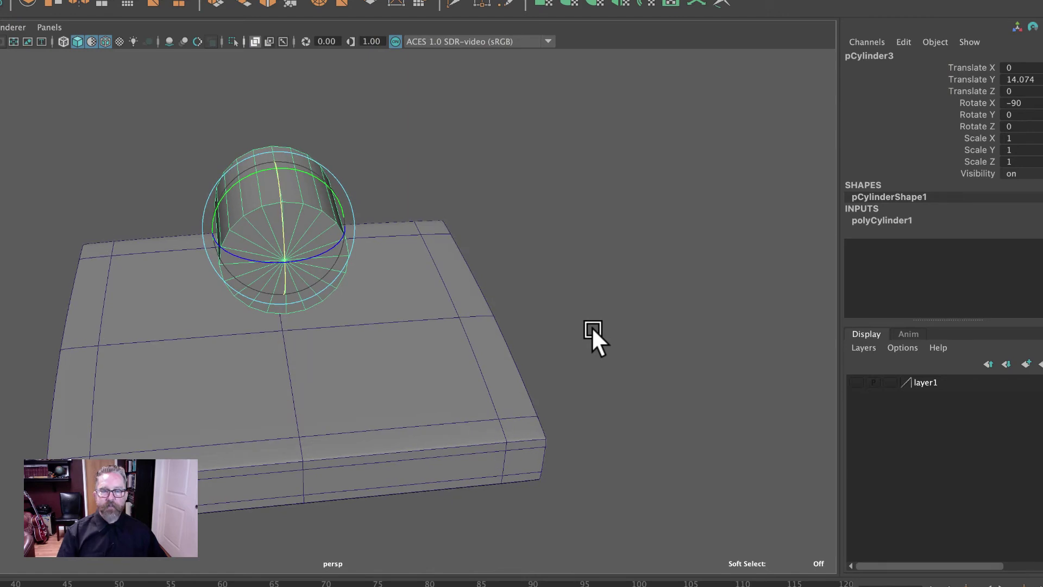
pyautogui.click(889, 222)
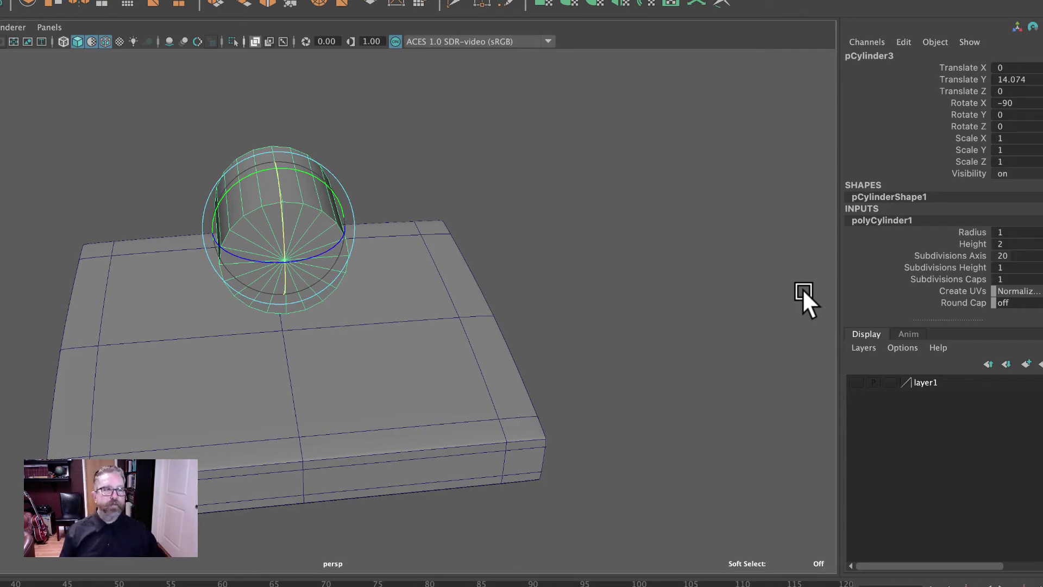
pyautogui.click(1019, 255)
pyautogui.click(1020, 255)
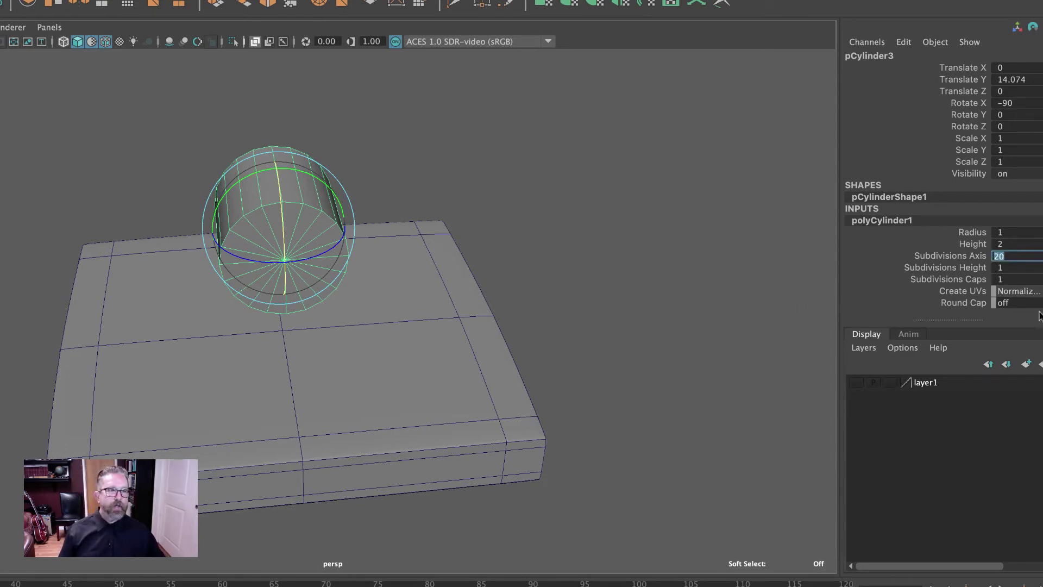
pyautogui.press('Return')
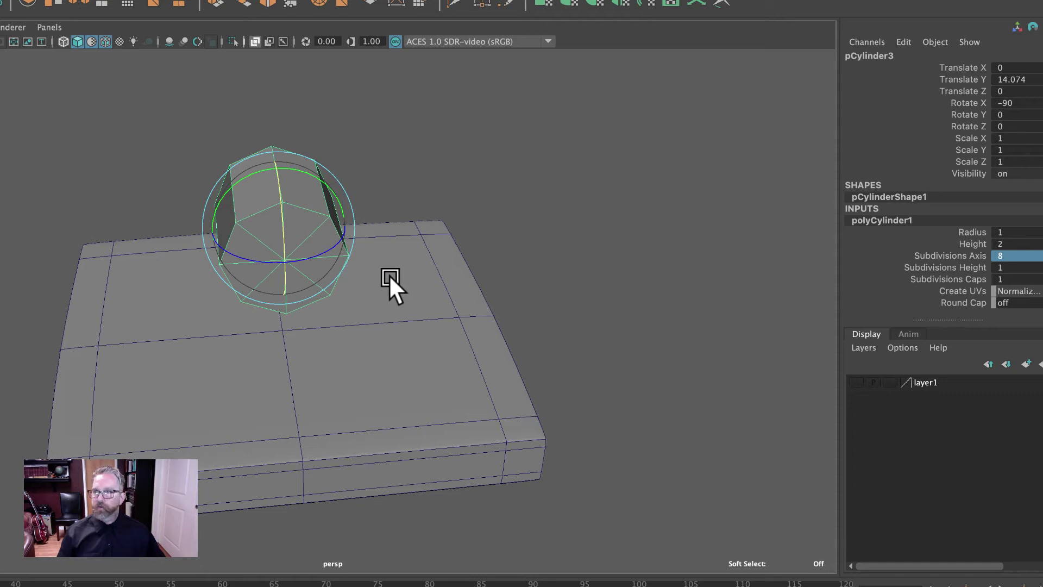
# - In the top view, move the cylinder back along Z to -4.279, beyond the slab's rear edge
pyautogui.press('w')
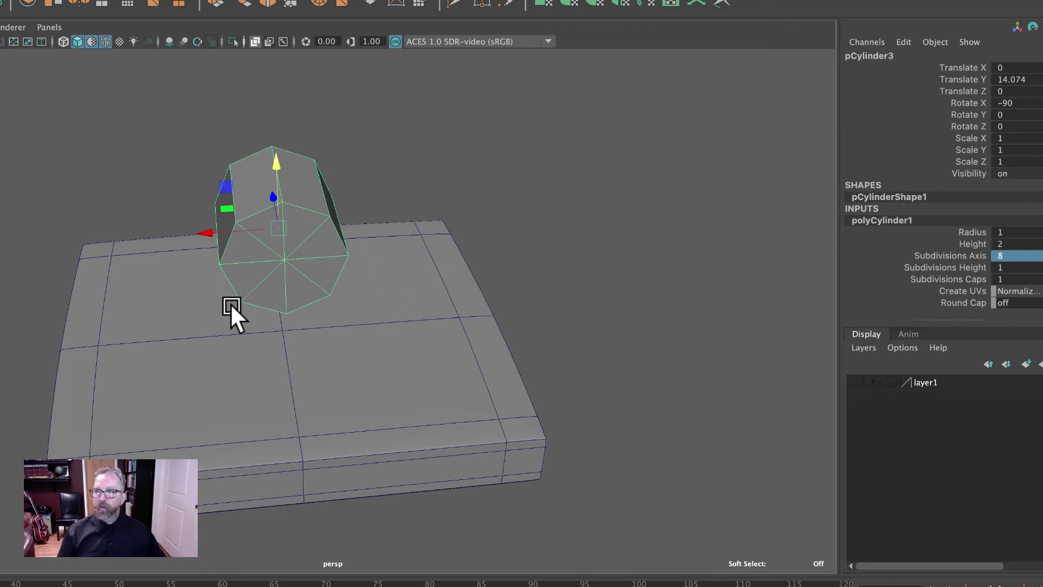
pyautogui.press('space')
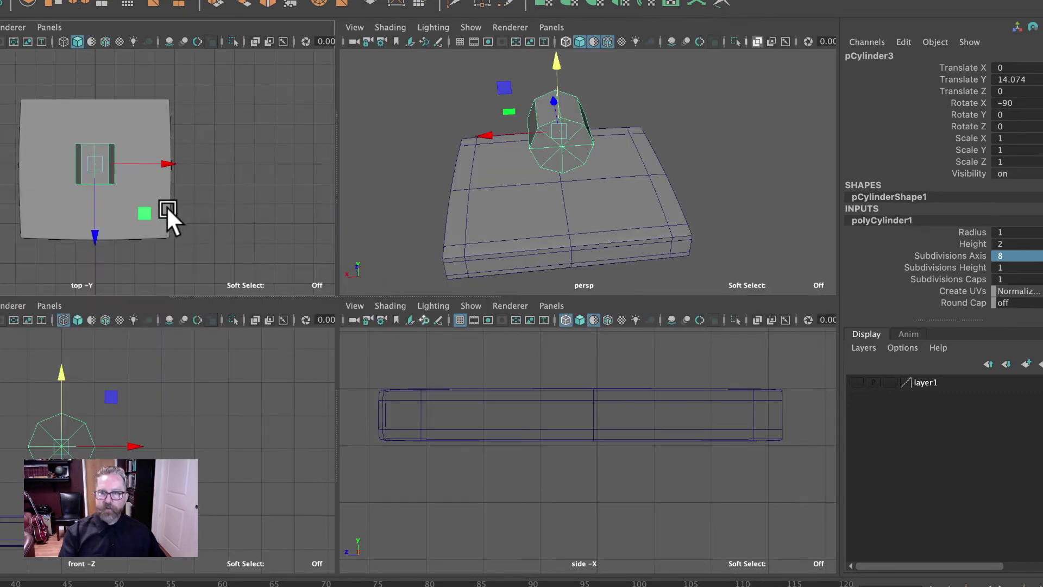
pyautogui.press('space')
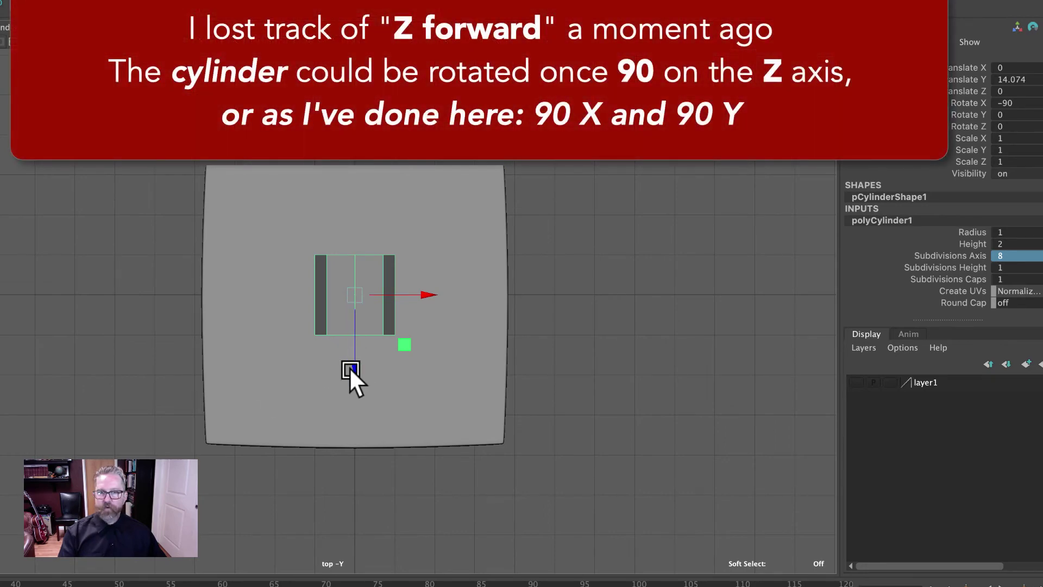
pyautogui.moveTo(348, 367); pyautogui.dragTo(375, 247)
# - Rotate the cylinder to -90 degrees on Y and scale it uniformly to 0.281 to match the slab's width
pyautogui.press('e')
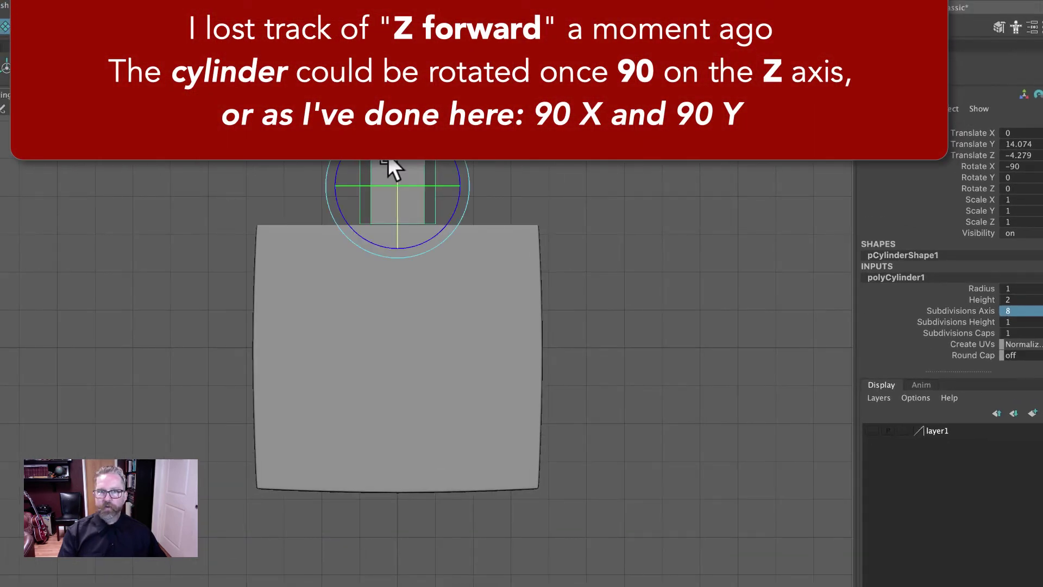
pyautogui.moveTo(443, 145); pyautogui.dragTo(325, 186)
pyautogui.press('r')
pyautogui.moveTo(466, 186); pyautogui.dragTo(750, 203)
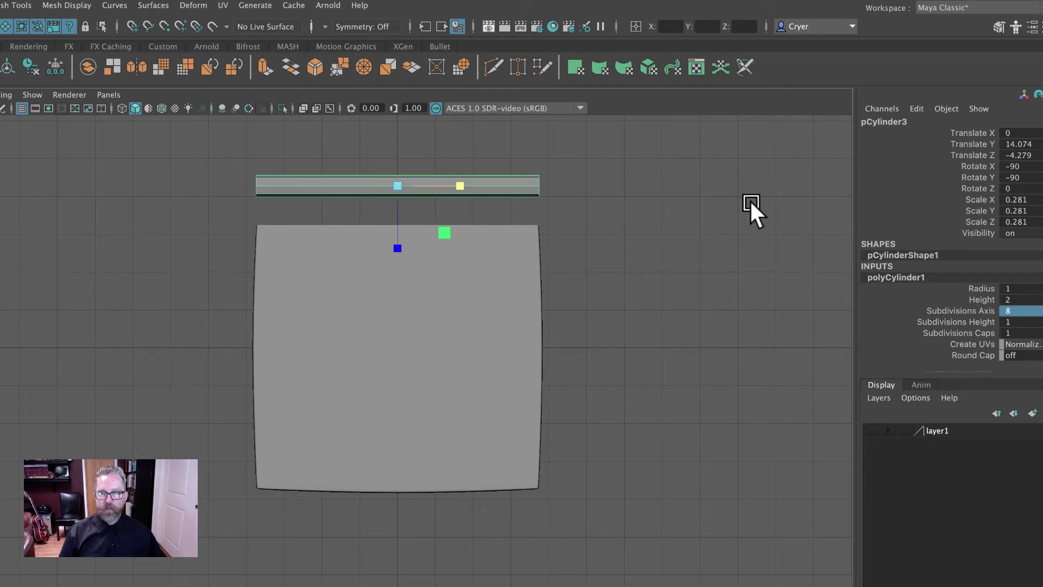
# - Move the cylinder to Z -3.6, close behind the slab's rear edge, and show the container's layer again
pyautogui.press('w')
pyautogui.moveTo(395, 256); pyautogui.dragTo(398, 281)
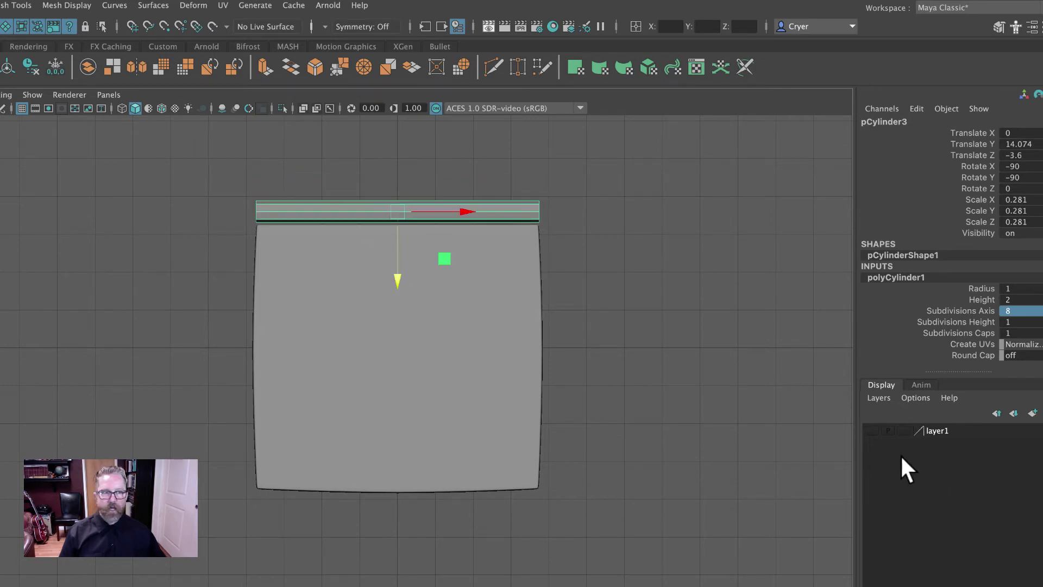
pyautogui.click(870, 431)
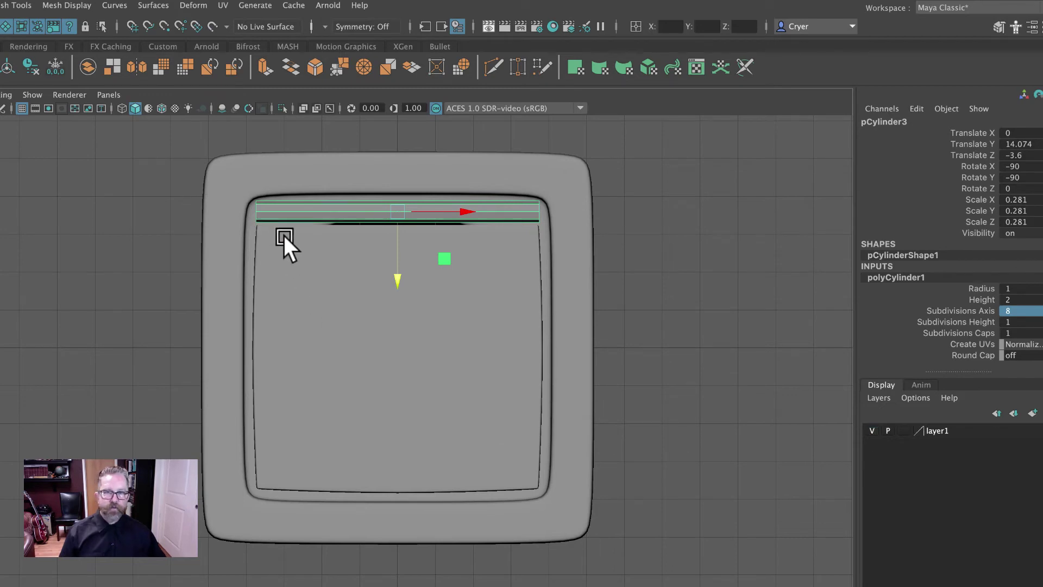
# - Select the slab's vertices along its rear edge in the top view and nudge them along Z beside the cylinder
pyautogui.click(321, 297)
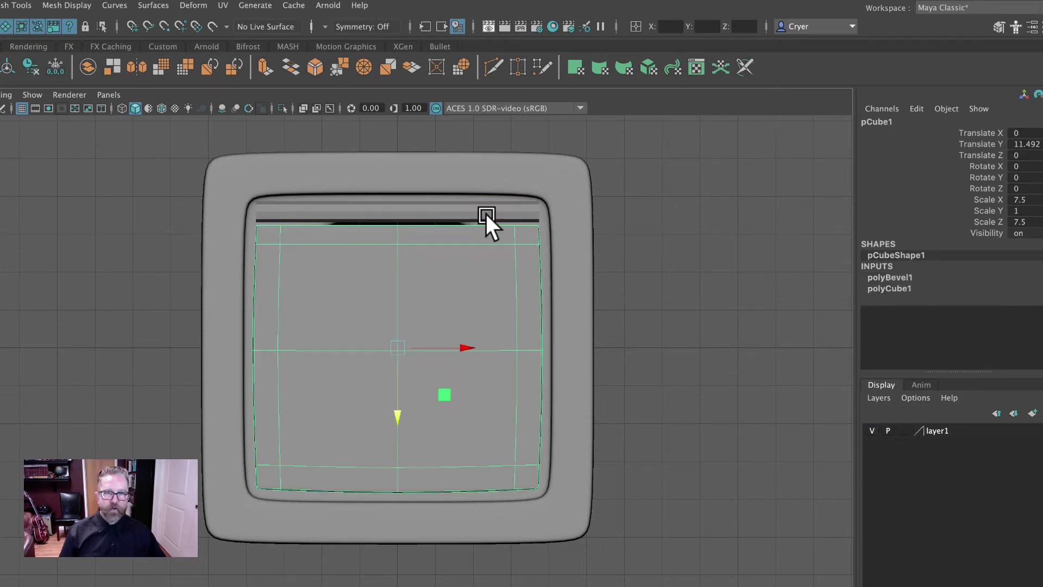
pyautogui.click(1040, 179)
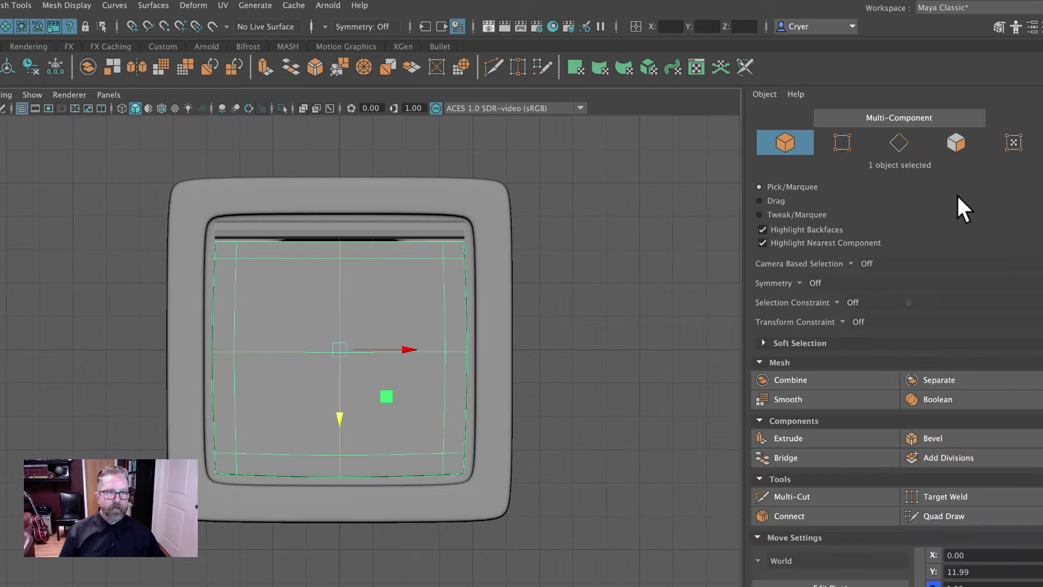
pyautogui.click(842, 142)
pyautogui.moveTo(89, 217); pyautogui.dragTo(545, 274)
pyautogui.moveTo(338, 300)
pyautogui.mouseDown()
pyautogui.moveTo(345, 308)
pyautogui.moveTo(349, 299)
pyautogui.mouseUp()
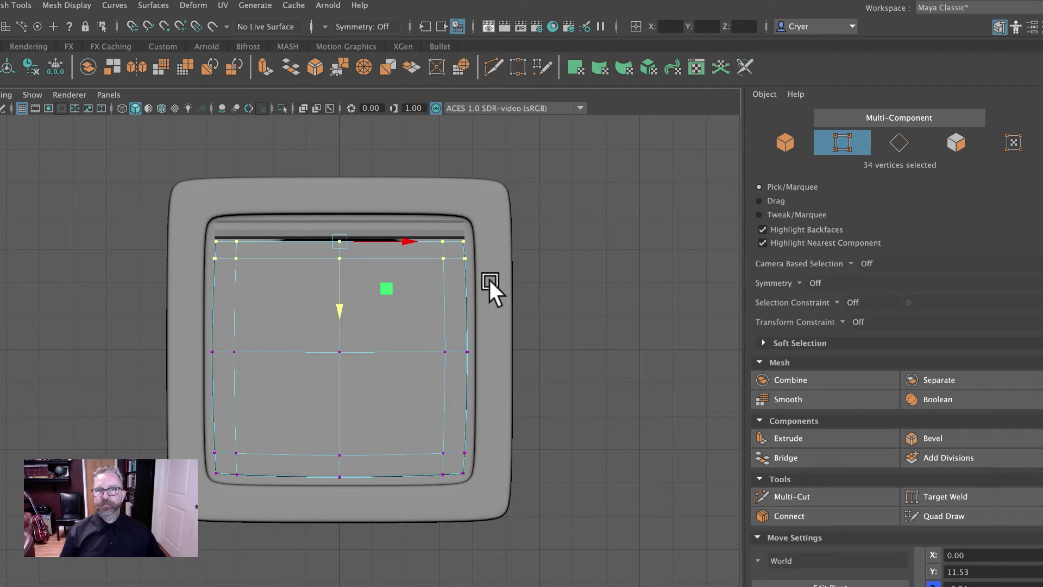
# - Select the cylinder in object mode and lower it in the front view to Y 11.54, level with the slab
pyautogui.press('space')
pyautogui.press('space')
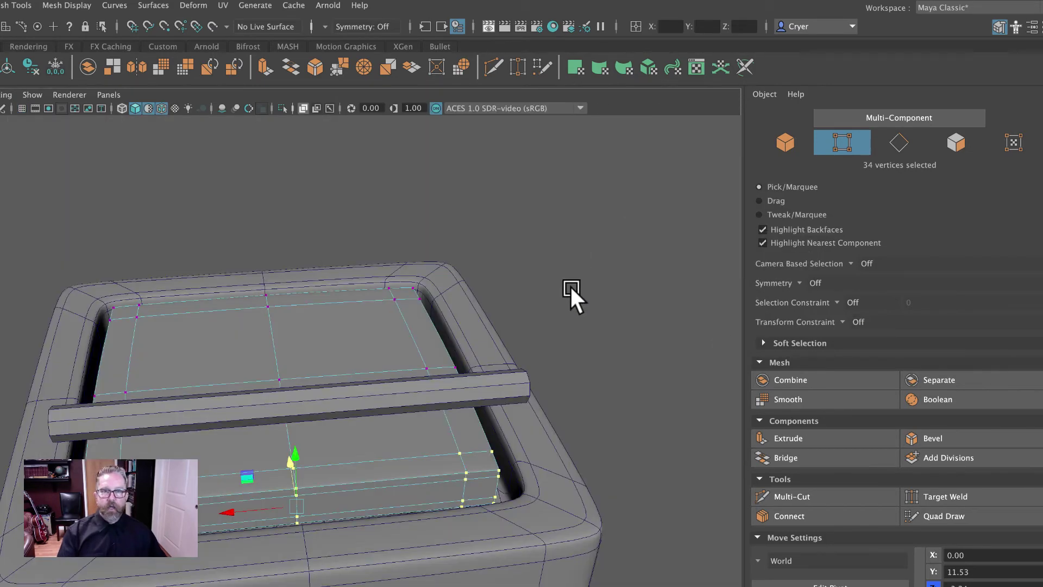
pyautogui.click(428, 380)
pyautogui.press('space')
pyautogui.press('space')
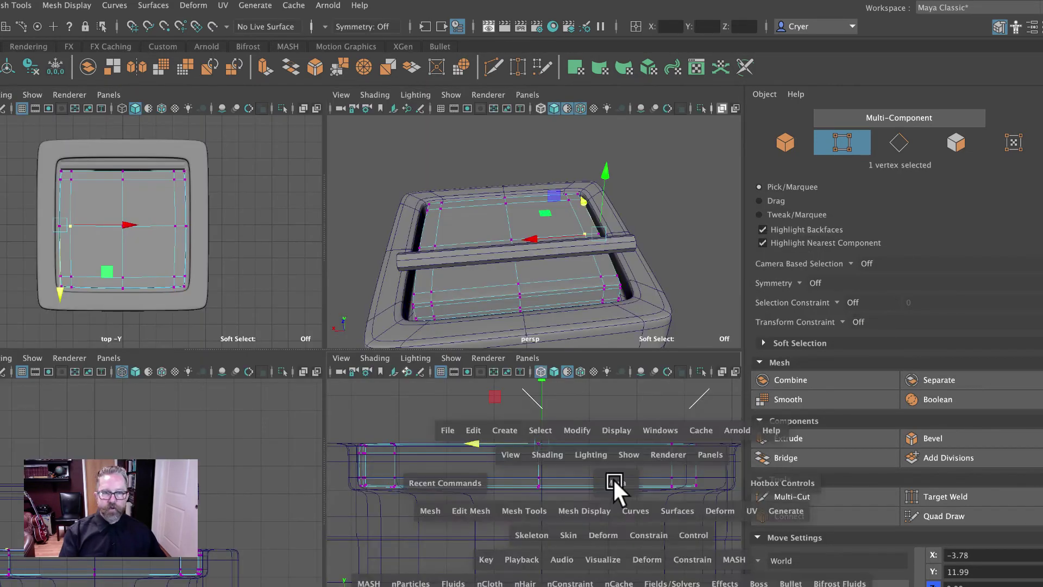
pyautogui.keyDown('alt'); pyautogui.moveTo(552, 426); pyautogui.dragTo(442, 408, button='right'); pyautogui.keyUp('alt')
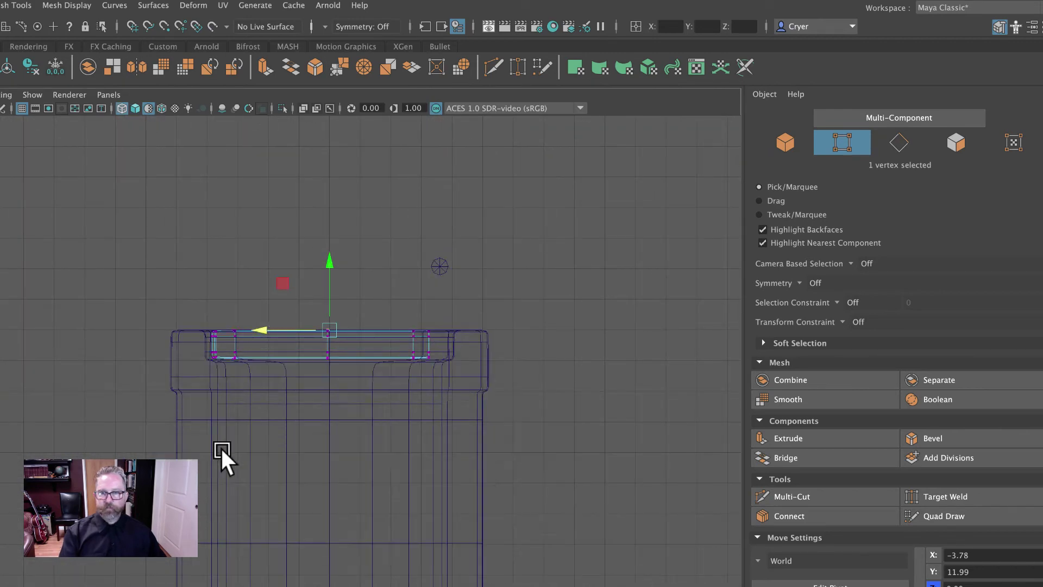
pyautogui.press('space')
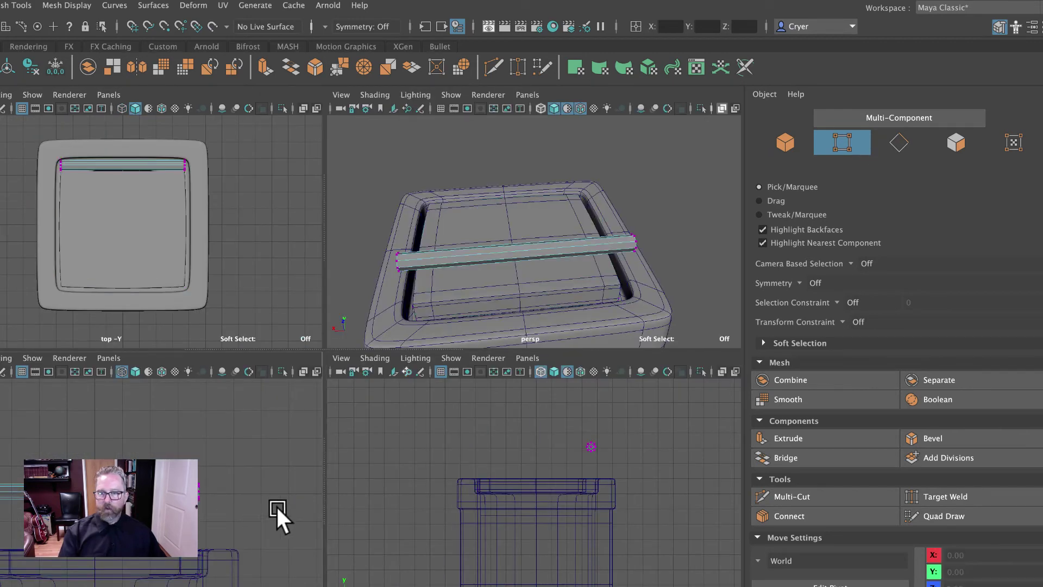
pyautogui.click(785, 142)
pyautogui.press('space')
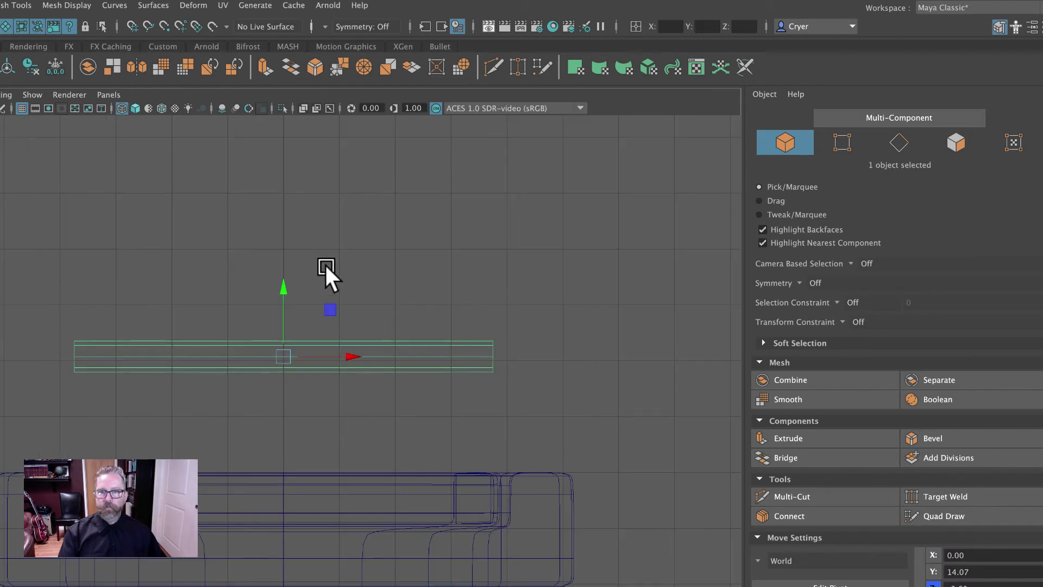
pyautogui.keyDown('alt'); pyautogui.moveTo(284, 296); pyautogui.dragTo(288, 382, button='middle'); pyautogui.keyUp('alt')
pyautogui.moveTo(288, 382); pyautogui.dragTo(295, 425)
# - In the perspective view, fine-tune the cylinder's height to Y 11.631 within the gap behind the slab
pyautogui.press('space')
pyautogui.press('space')
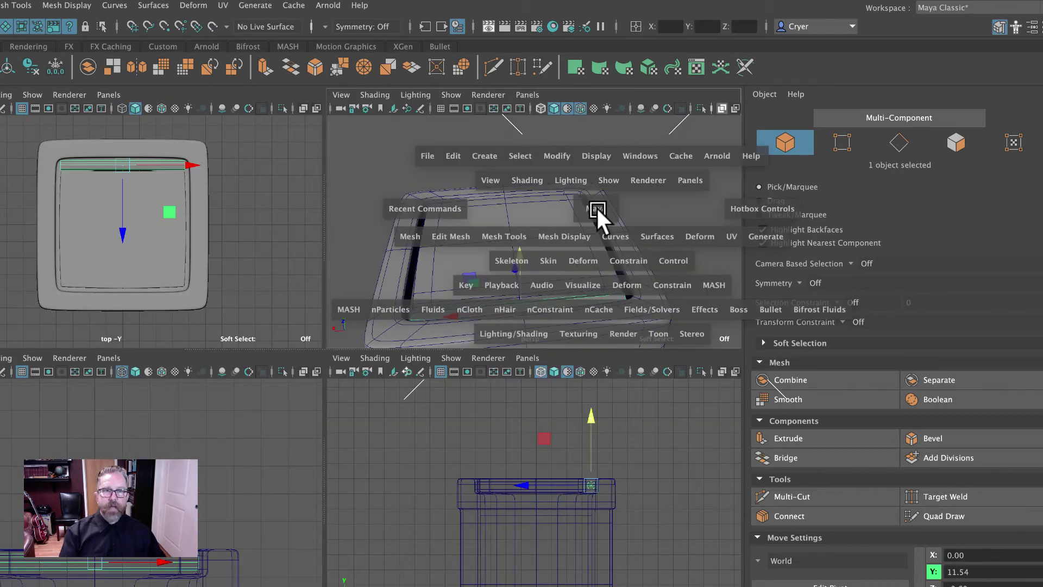
pyautogui.keyDown('alt'); pyautogui.moveTo(458, 308); pyautogui.dragTo(416, 220); pyautogui.keyUp('alt')
pyautogui.moveTo(454, 256); pyautogui.dragTo(433, 296)
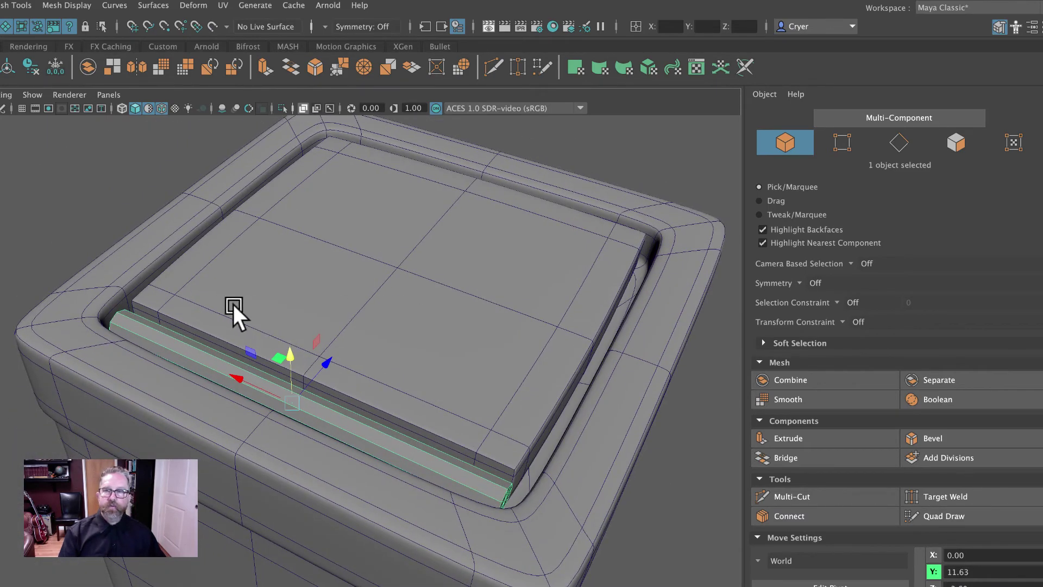
# - Inspect the cylinder's fit in the rear gap, then hide the container's layer to isolate the slab and cylinder
pyautogui.keyDown('alt'); pyautogui.moveTo(235, 310); pyautogui.dragTo(410, 478); pyautogui.keyUp('alt')
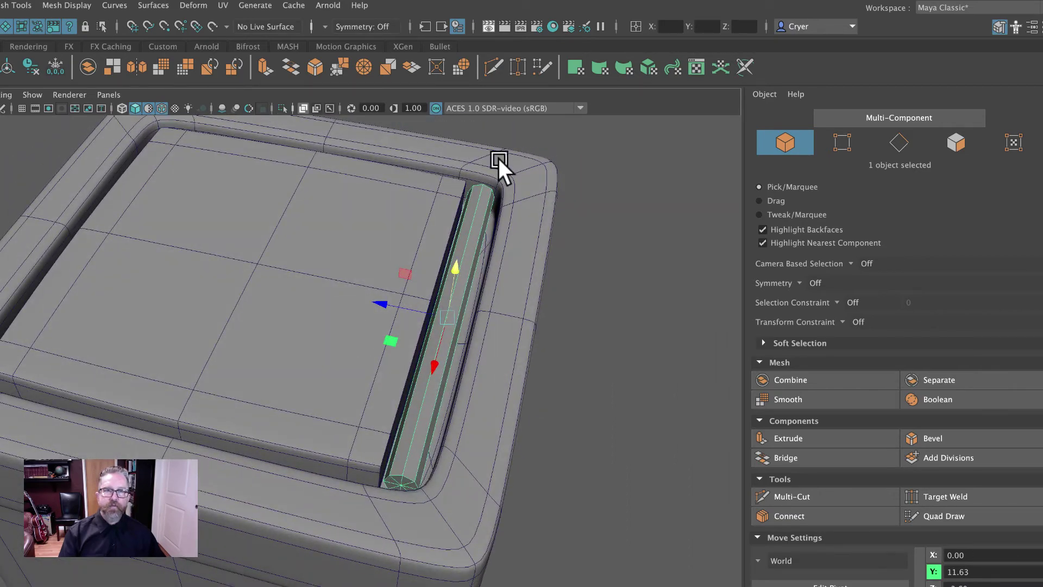
pyautogui.keyDown('alt'); pyautogui.moveTo(497, 158); pyautogui.dragTo(192, 253); pyautogui.keyUp('alt')
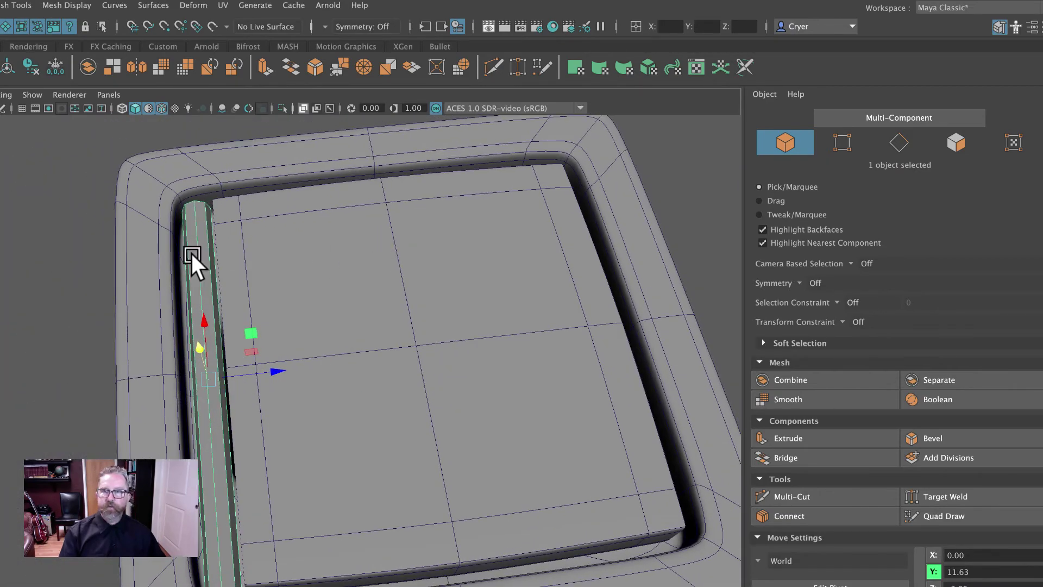
pyautogui.keyDown('alt'); pyautogui.moveTo(273, 262); pyautogui.dragTo(498, 256); pyautogui.keyUp('alt')
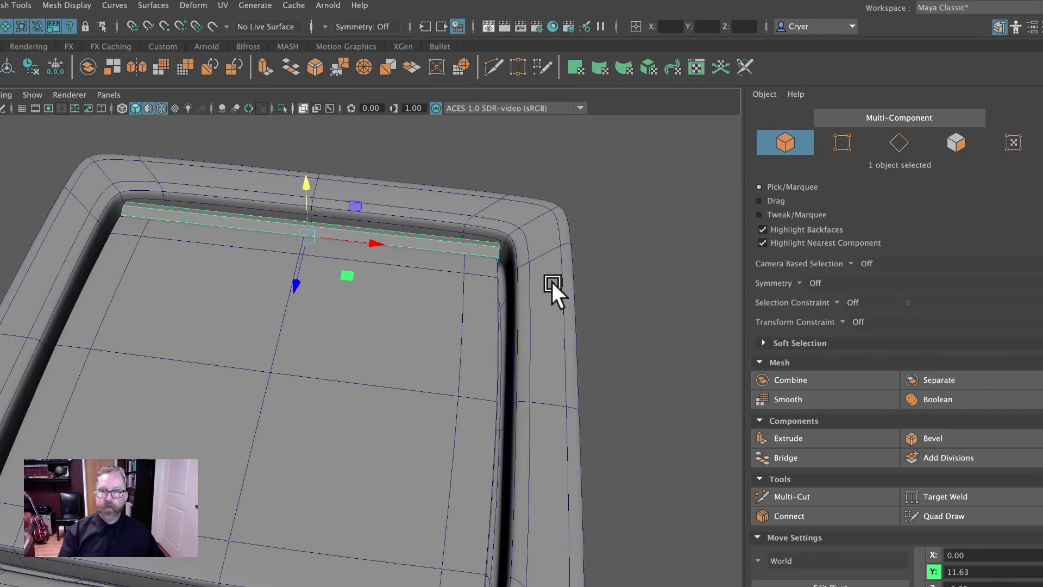
pyautogui.keyDown('alt'); pyautogui.moveTo(552, 282); pyautogui.dragTo(361, 286); pyautogui.keyUp('alt')
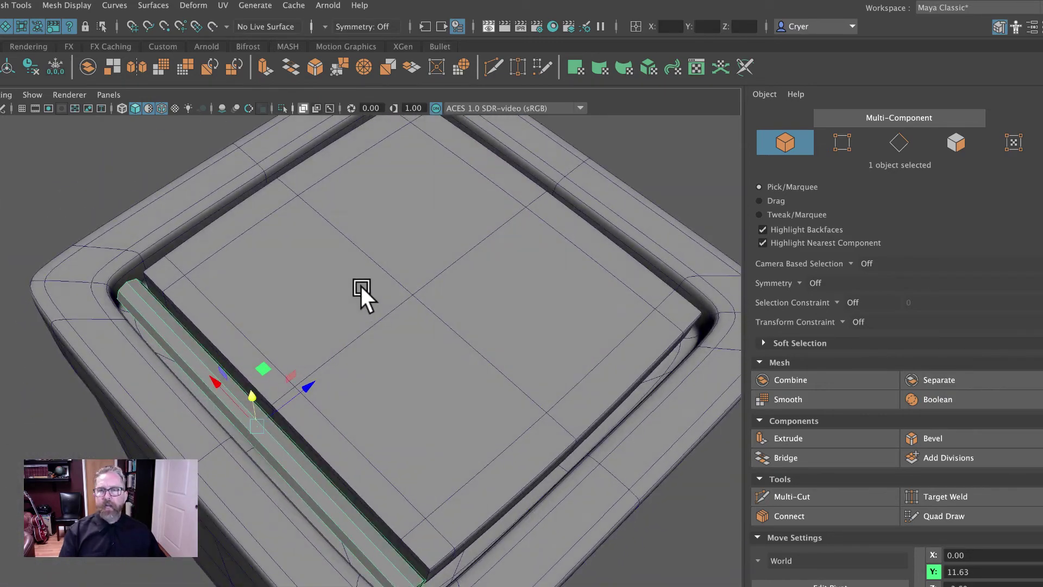
pyautogui.scroll(3, 355, 291)
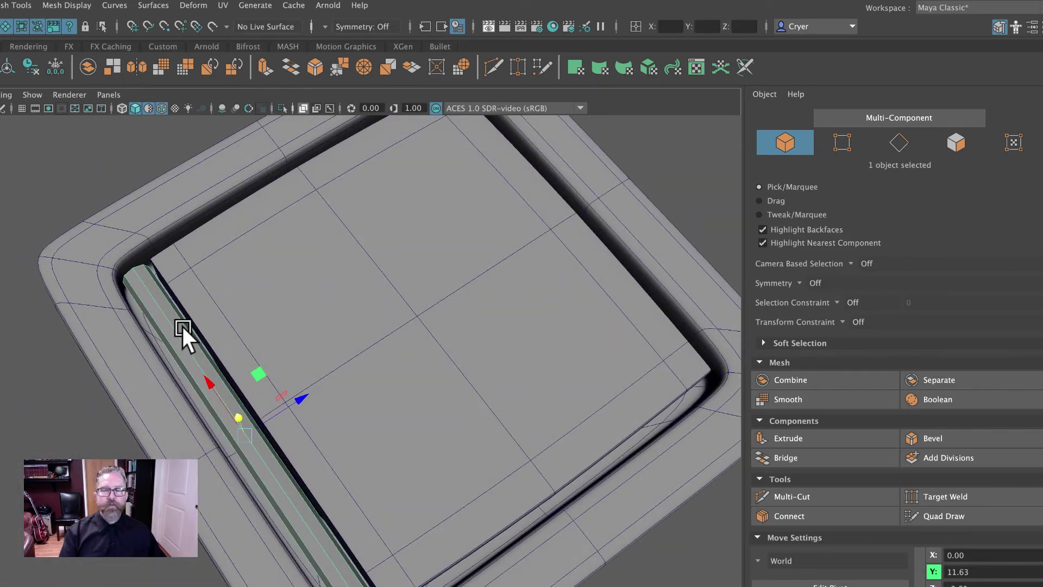
pyautogui.keyDown('alt'); pyautogui.moveTo(183, 329); pyautogui.dragTo(467, 373); pyautogui.keyUp('alt')
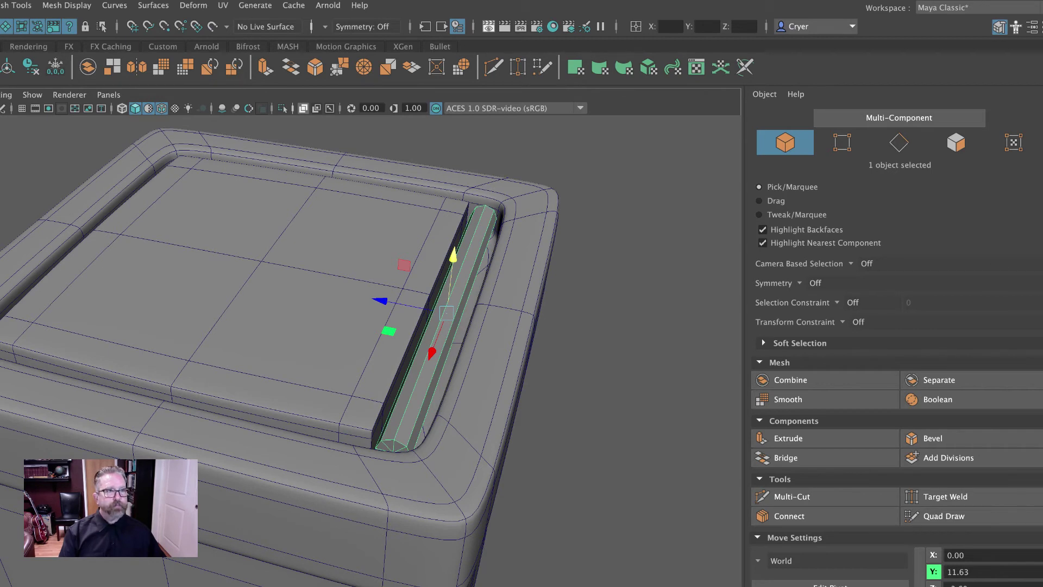
pyautogui.click(1031, 26)
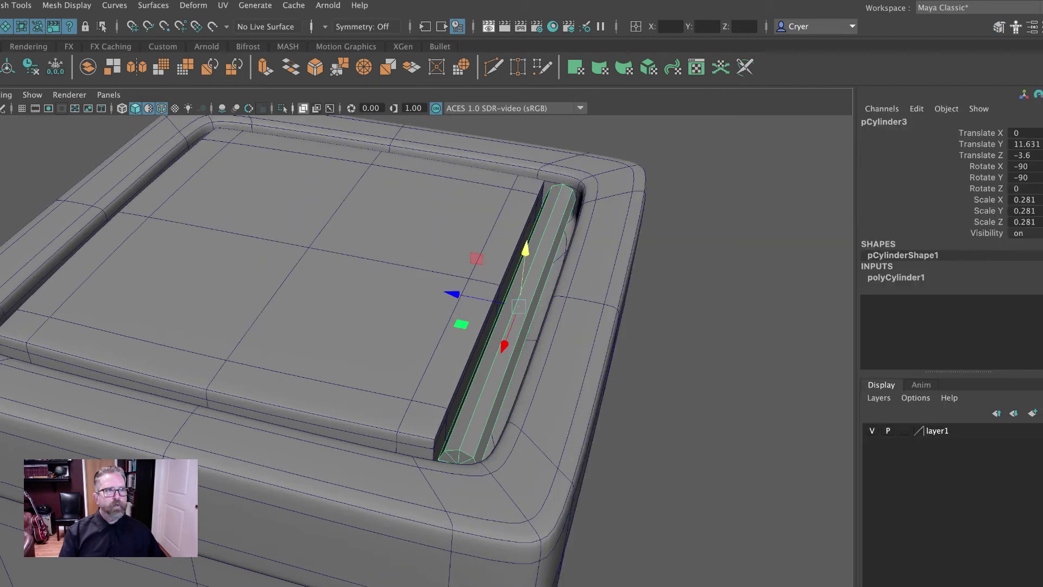
pyautogui.click(873, 428)
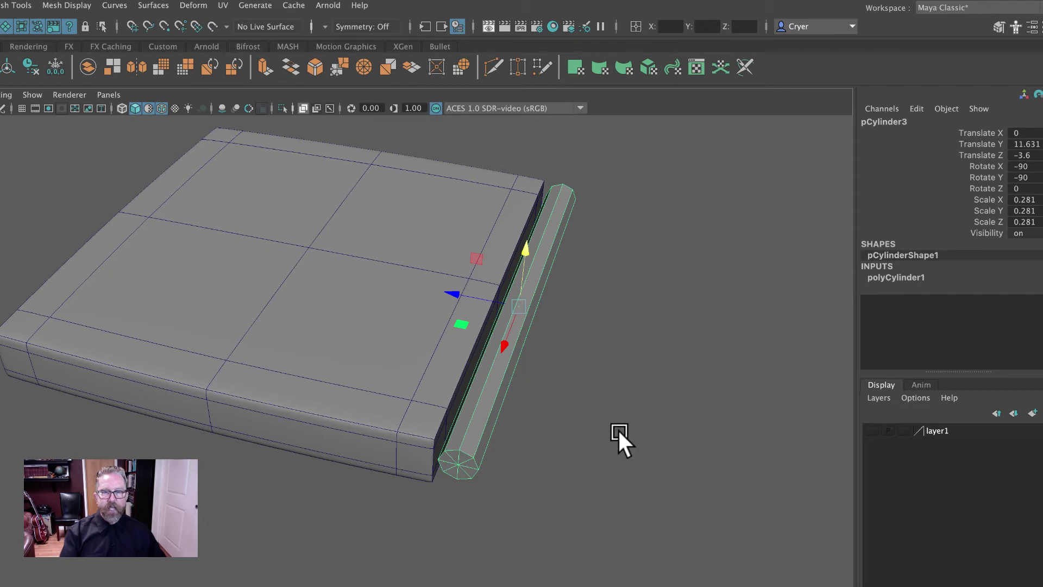
# - Select the outer edge loops around both end caps of the hinge cylinder in edge mode
pyautogui.keyDown('alt'); pyautogui.moveTo(618, 400); pyautogui.dragTo(578, 419); pyautogui.keyUp('alt')
pyautogui.keyDown('alt'); pyautogui.moveTo(578, 419); pyautogui.dragTo(759, 433, button='right'); pyautogui.keyUp('alt')
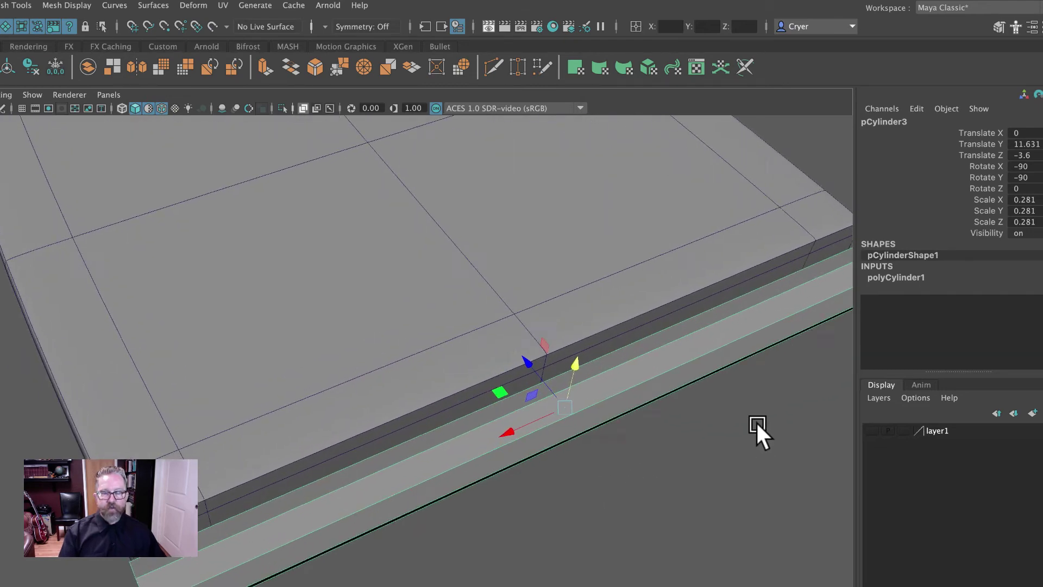
pyautogui.keyDown('alt'); pyautogui.moveTo(759, 433); pyautogui.dragTo(632, 386); pyautogui.keyUp('alt')
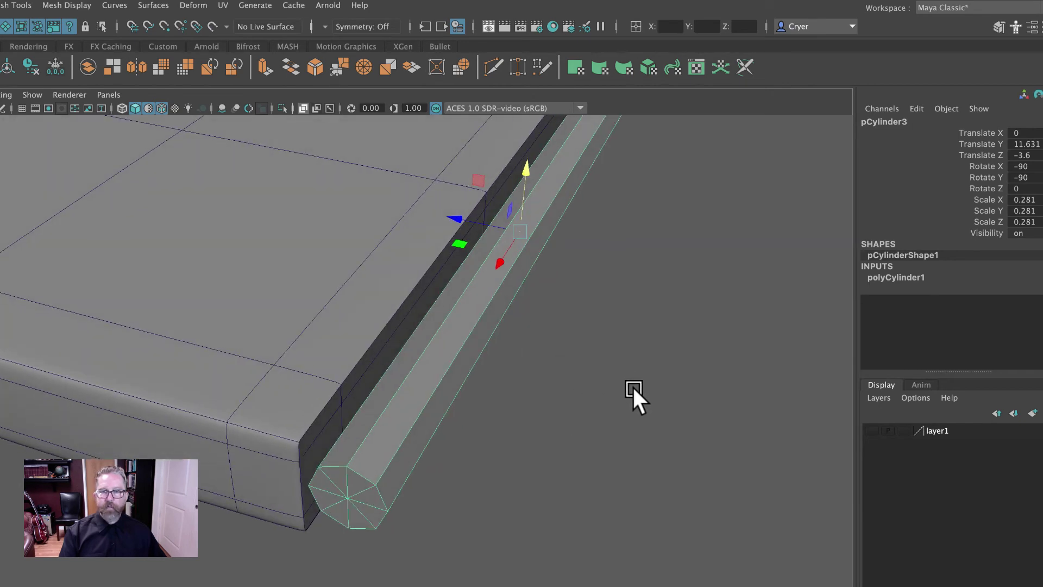
pyautogui.click(272, 353)
pyautogui.keyDown('alt'); pyautogui.moveTo(273, 364); pyautogui.dragTo(251, 447); pyautogui.keyUp('alt')
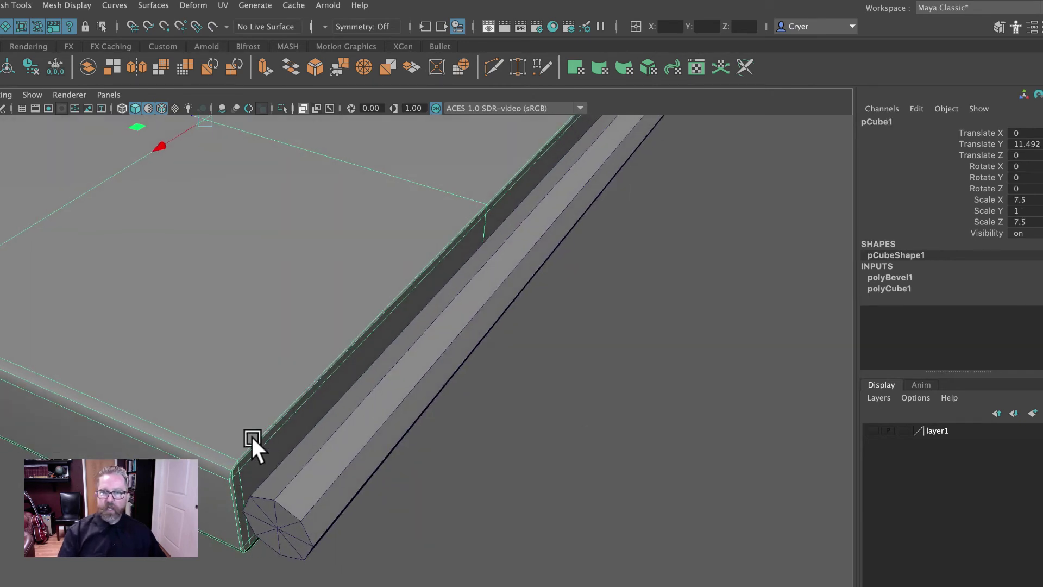
pyautogui.keyDown('alt'); pyautogui.moveTo(179, 443); pyautogui.dragTo(582, 387); pyautogui.keyUp('alt')
pyautogui.click(340, 439)
pyautogui.keyDown('alt'); pyautogui.moveTo(342, 441); pyautogui.dragTo(458, 496); pyautogui.keyUp('alt')
pyautogui.moveTo(452, 364); pyautogui.dragTo(447, 326, button='right')
pyautogui.click(441, 492)
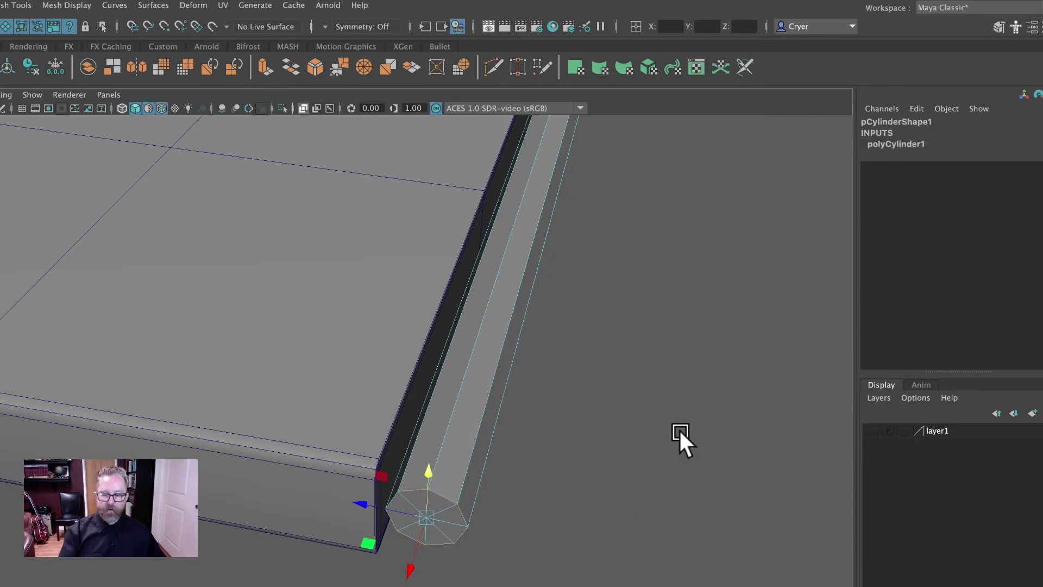
pyautogui.keyDown('alt'); pyautogui.moveTo(679, 429); pyautogui.dragTo(391, 426); pyautogui.keyUp('alt')
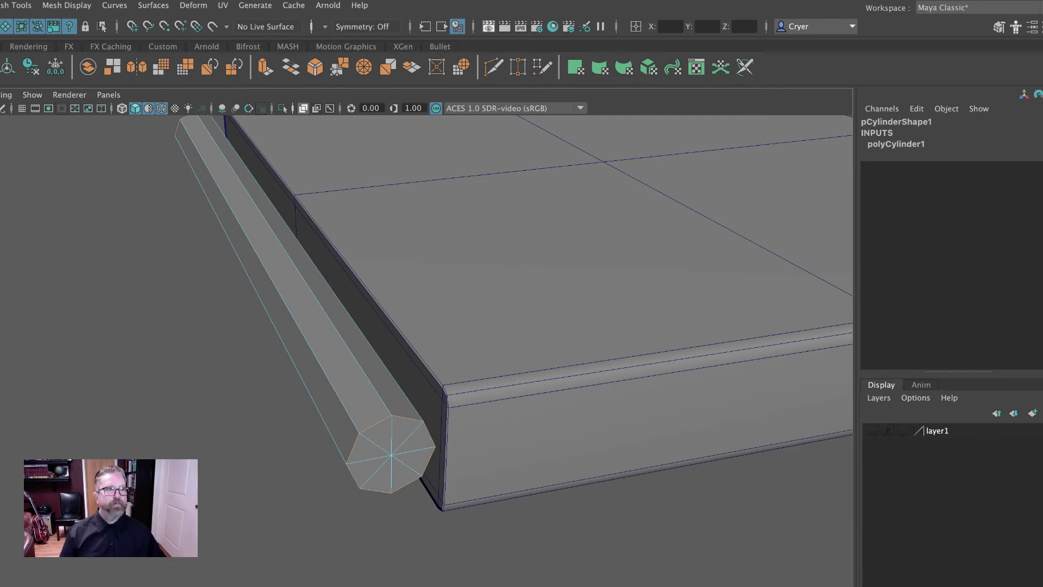
# - Bevel the cylinder's end-cap edges with a fraction of 0.2 and 2 segments
pyautogui.click(999, 26)
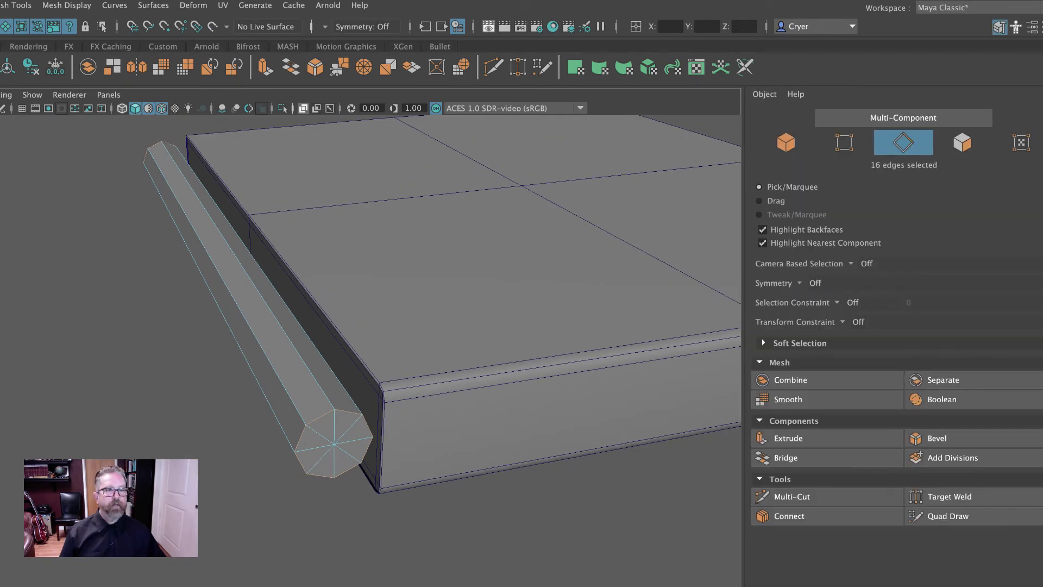
pyautogui.click(951, 438)
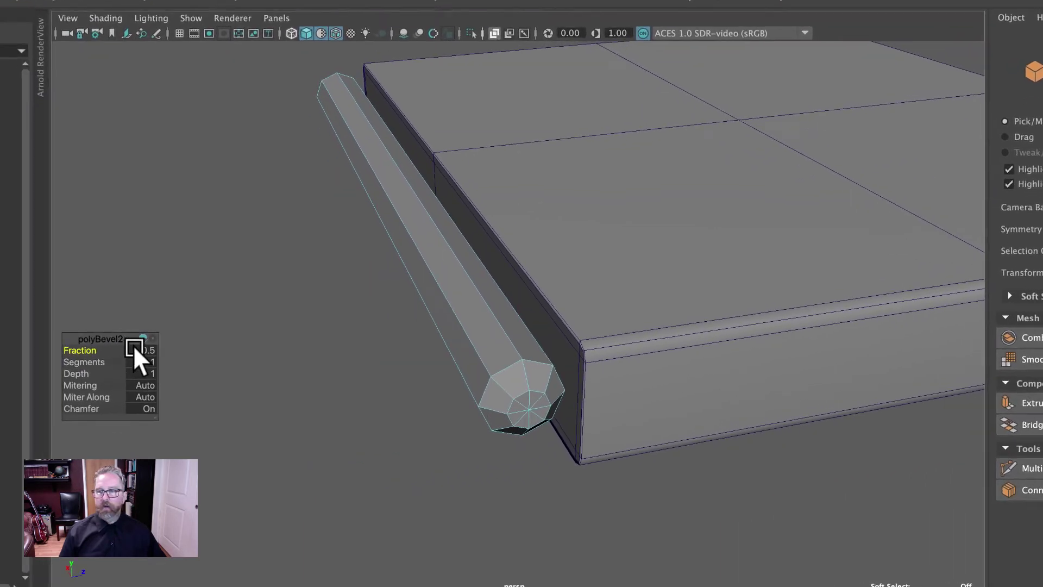
pyautogui.click(134, 349)
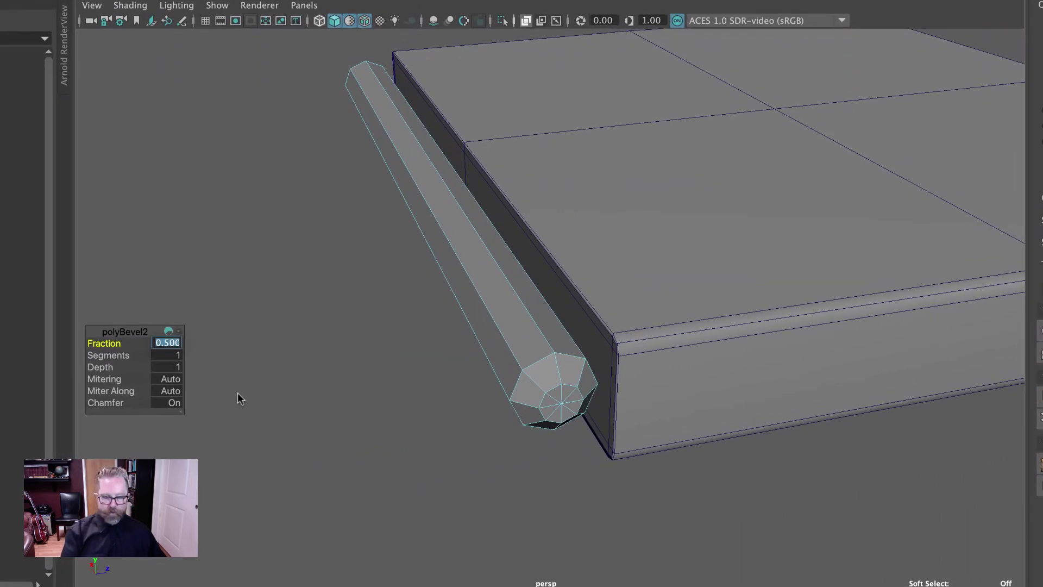
pyautogui.write('.2')
pyautogui.press('Return')
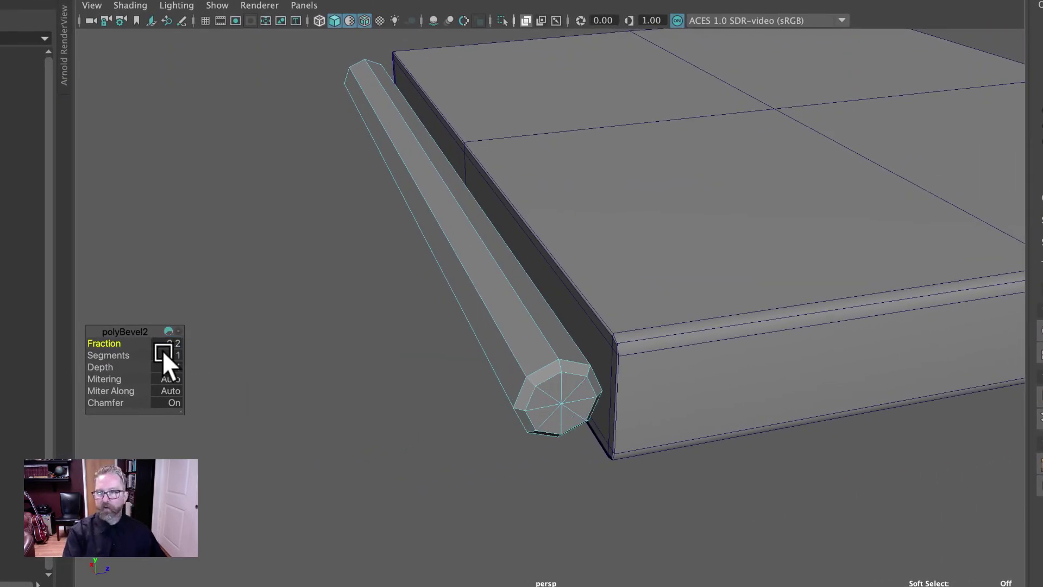
pyautogui.click(170, 356)
pyautogui.write('2')
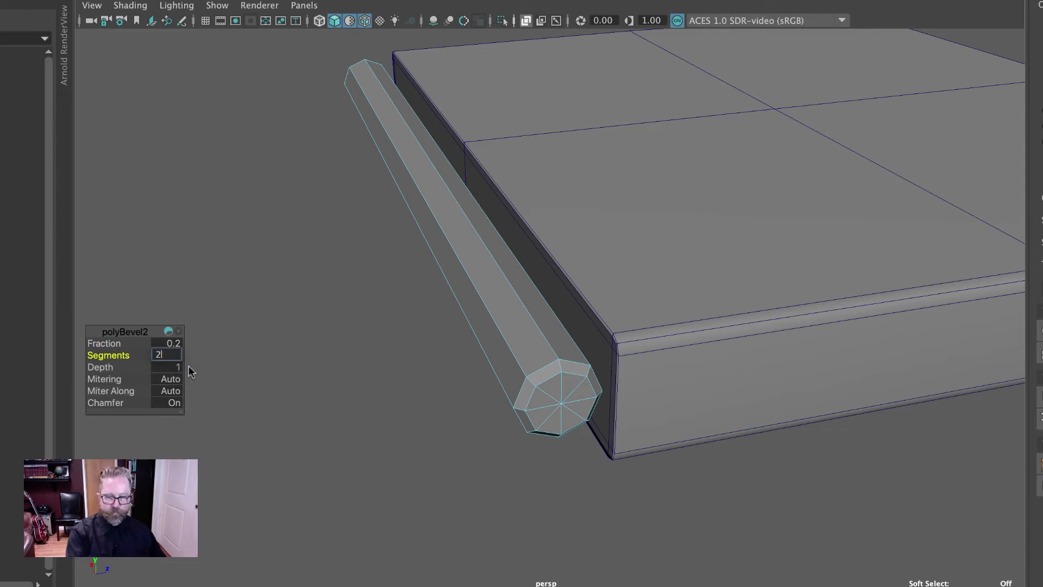
pyautogui.press('Return')
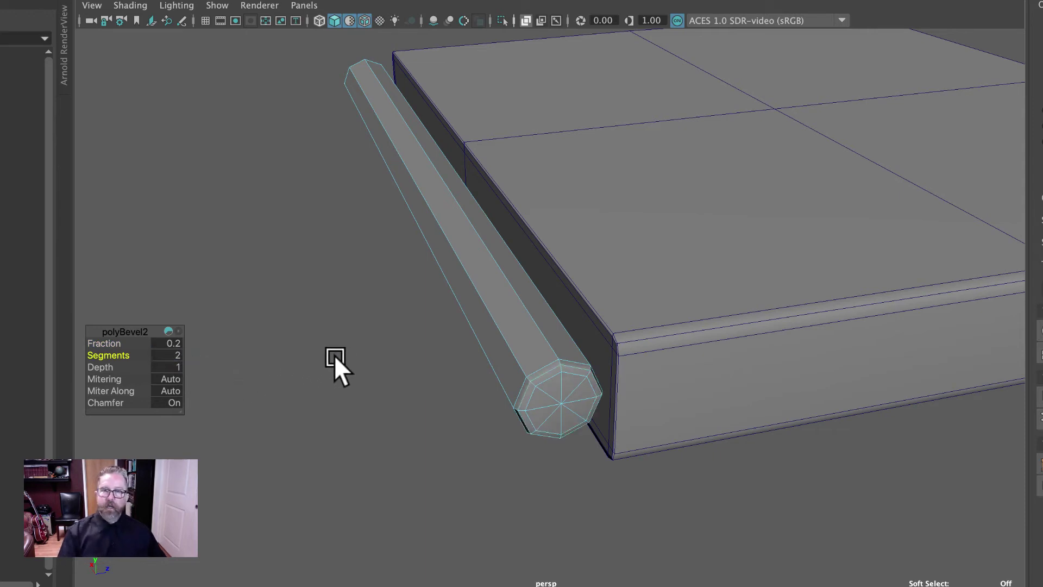
pyautogui.keyDown('alt'); pyautogui.moveTo(335, 358); pyautogui.dragTo(504, 405); pyautogui.keyUp('alt')
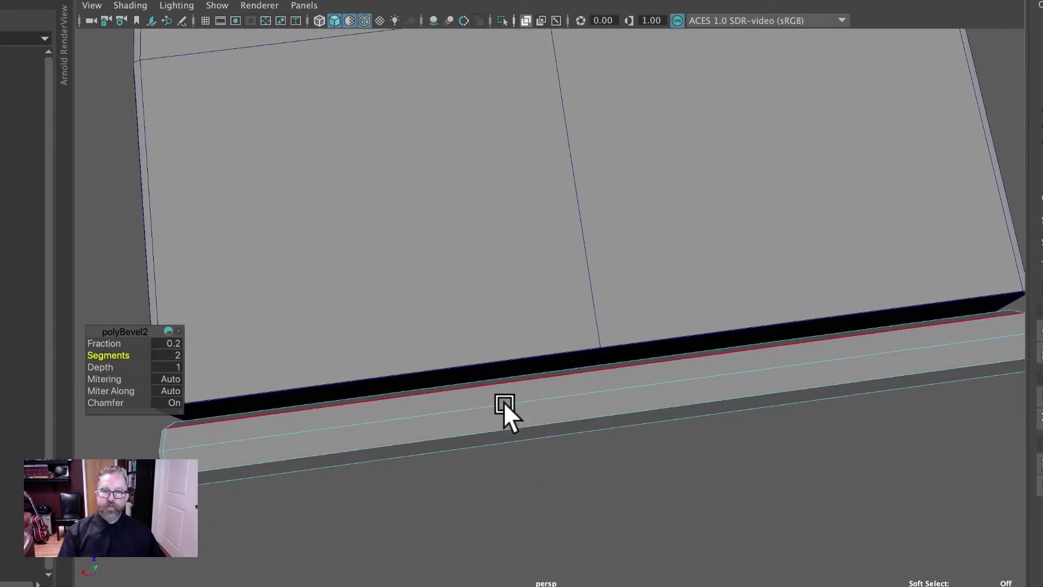
pyautogui.keyDown('alt'); pyautogui.moveTo(624, 454); pyautogui.dragTo(682, 296); pyautogui.keyUp('alt')
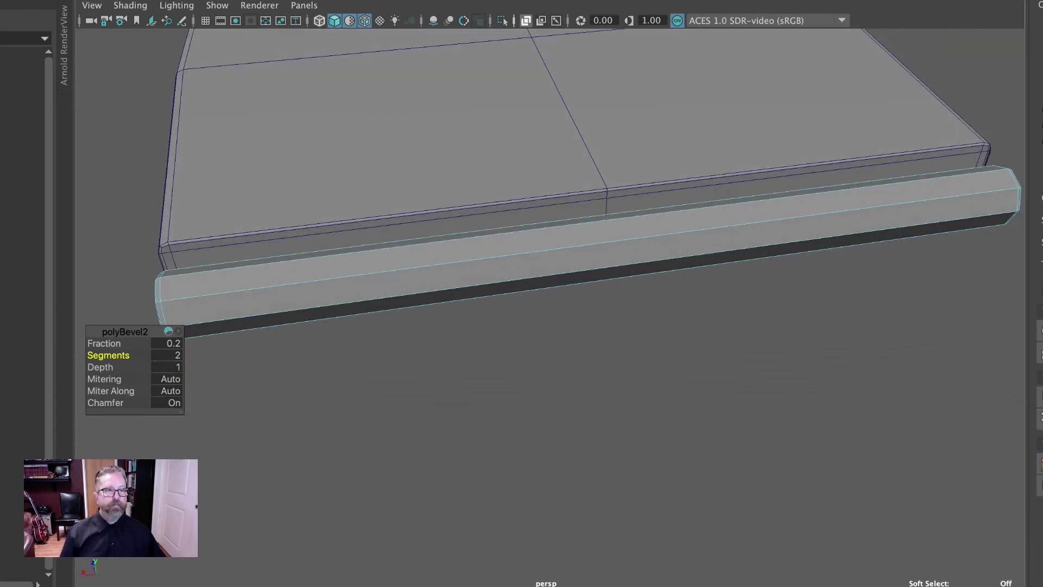
# - Insert an edge loop around the middle of the cylinder with Multi-Cut at a 50% snap step
pyautogui.moveTo(792, 215); pyautogui.dragTo(861, 194, button='right')
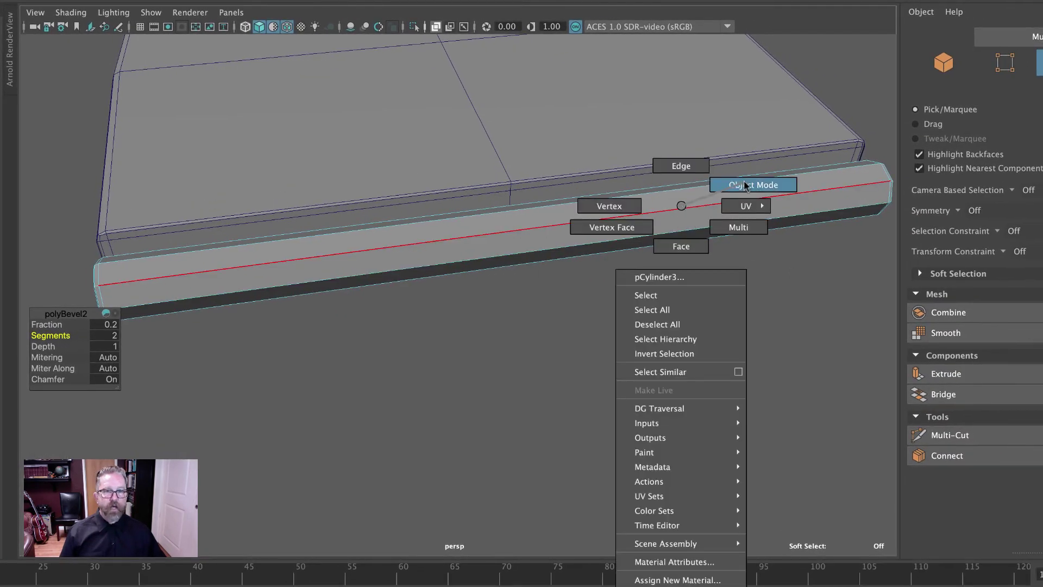
pyautogui.moveTo(744, 183); pyautogui.dragTo(746, 185, button='right')
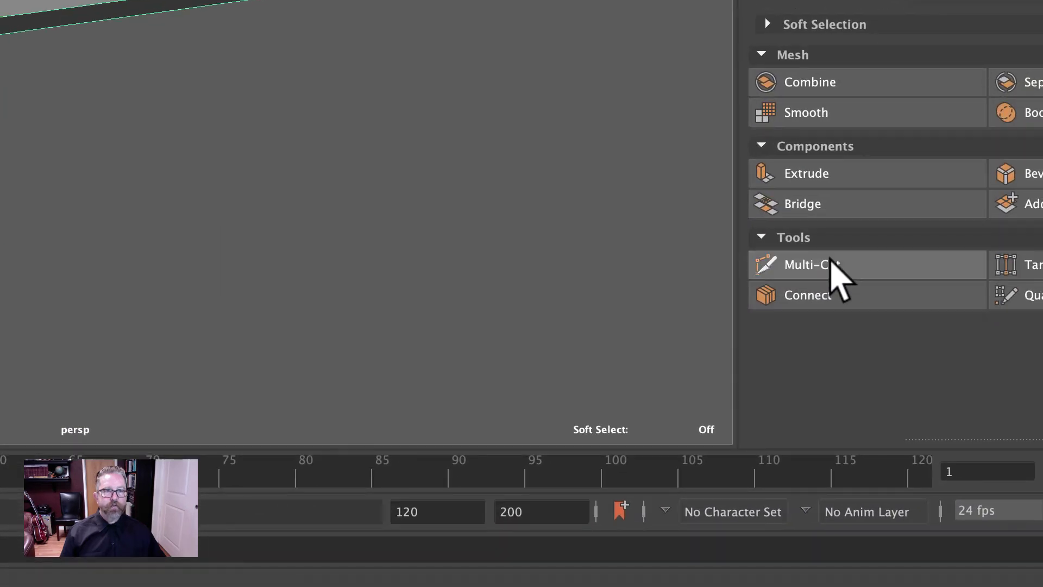
pyautogui.click(959, 433)
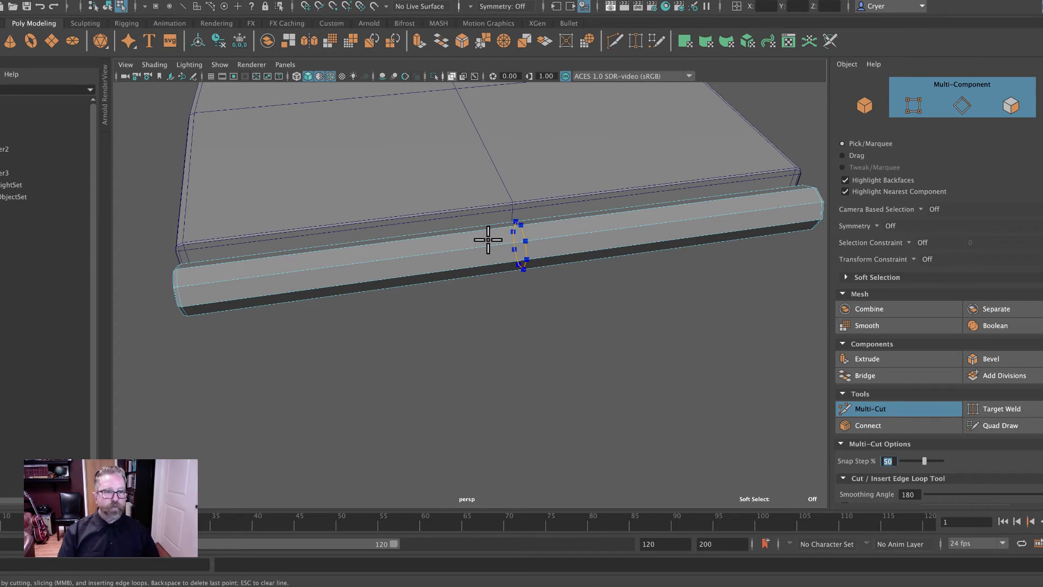
pyautogui.keyDown('ctrl'); pyautogui.click(517, 264); pyautogui.keyUp('ctrl')
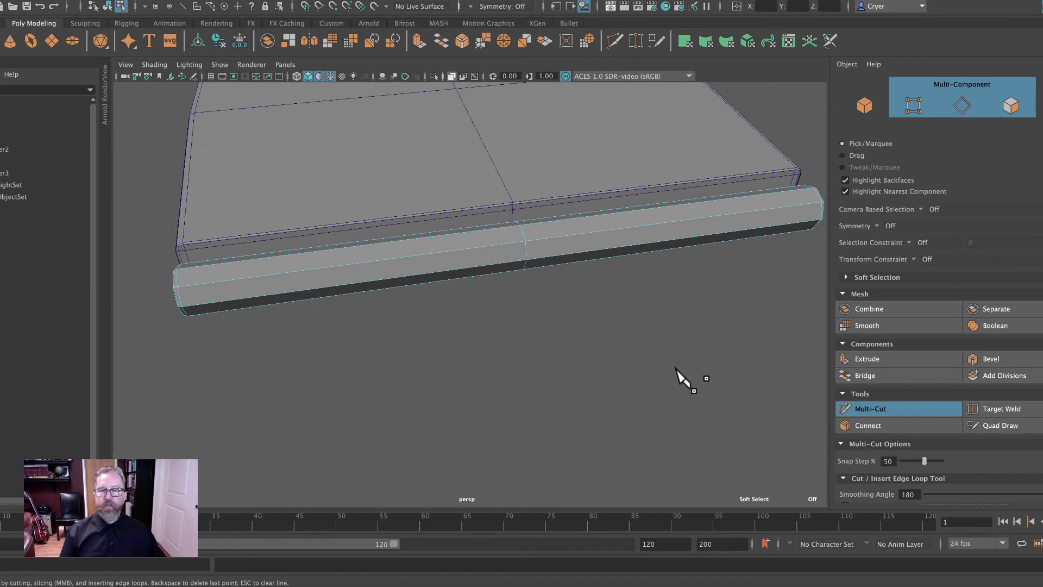
pyautogui.keyDown('alt'); pyautogui.moveTo(562, 350); pyautogui.dragTo(601, 344); pyautogui.keyUp('alt')
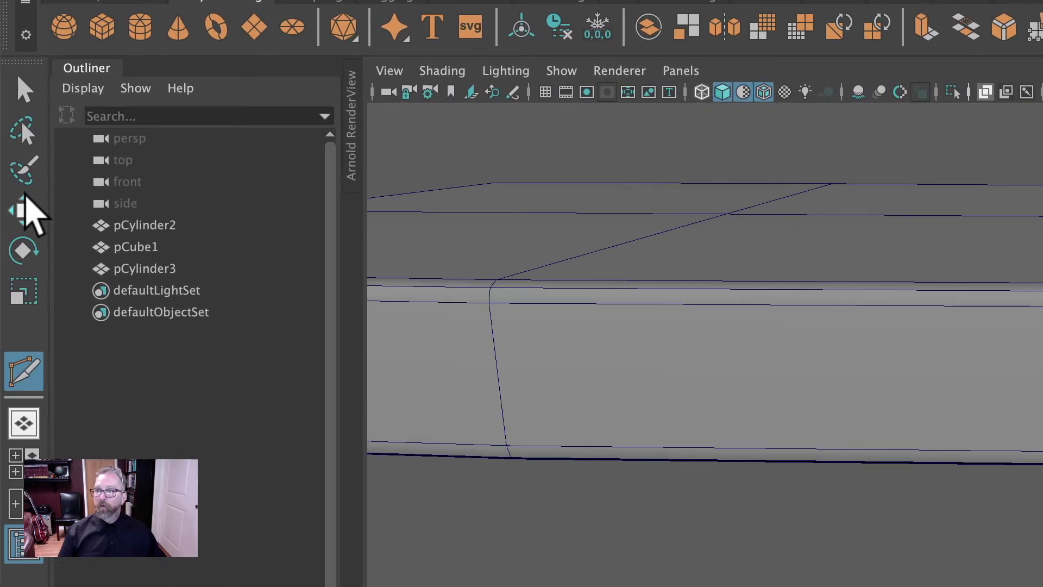
pyautogui.click(0, 140)
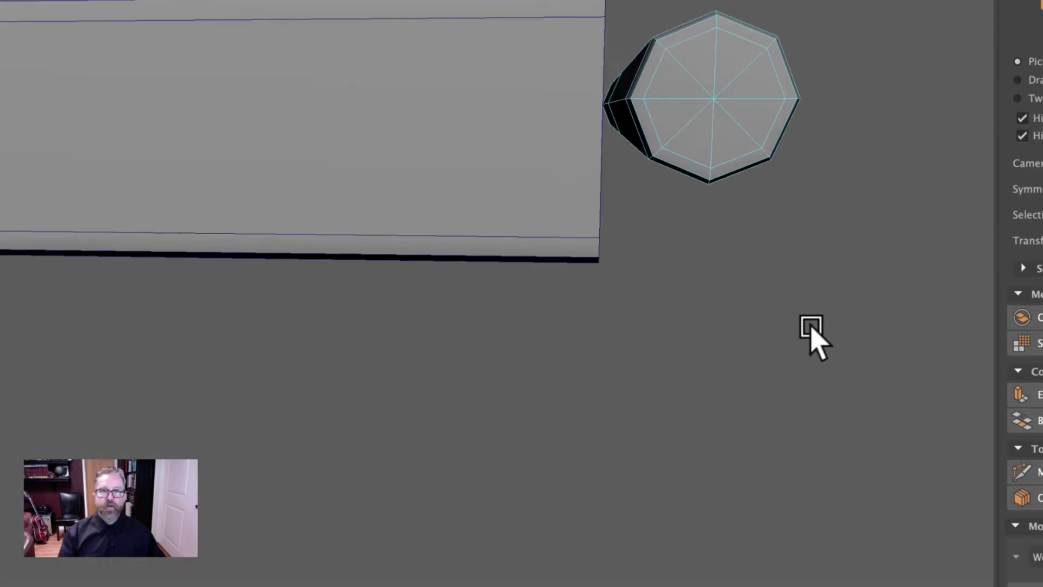
# - In the side view, rotate the cylinder about its long axis and set Rotate Y to 22.5 so a flat side faces the slab
pyautogui.scroll(-2, 811, 334)
pyautogui.scroll(2, 671, 220)
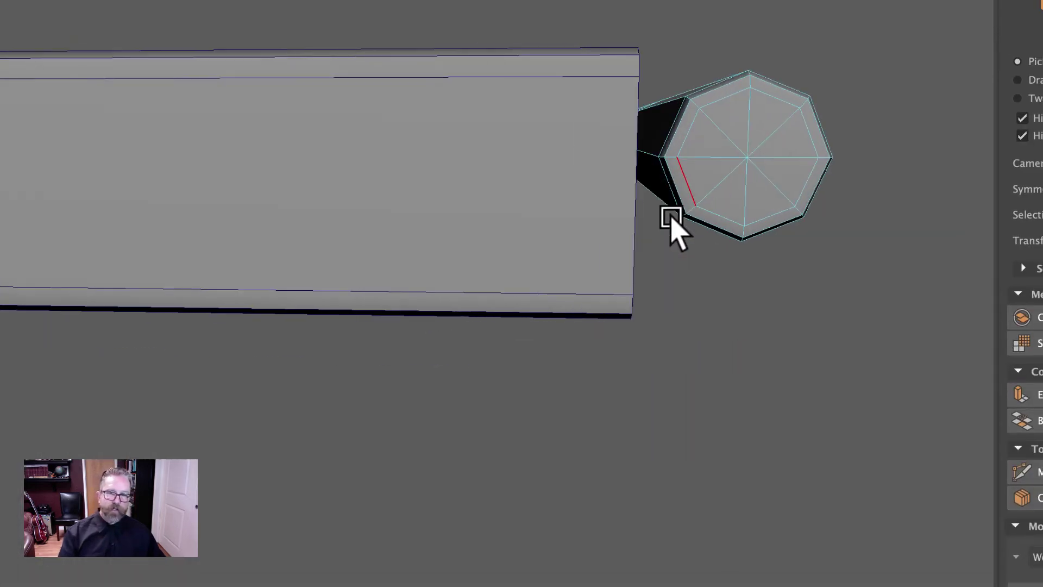
pyautogui.keyDown('alt'); pyautogui.moveTo(671, 220); pyautogui.dragTo(668, 226); pyautogui.keyUp('alt')
pyautogui.press('space')
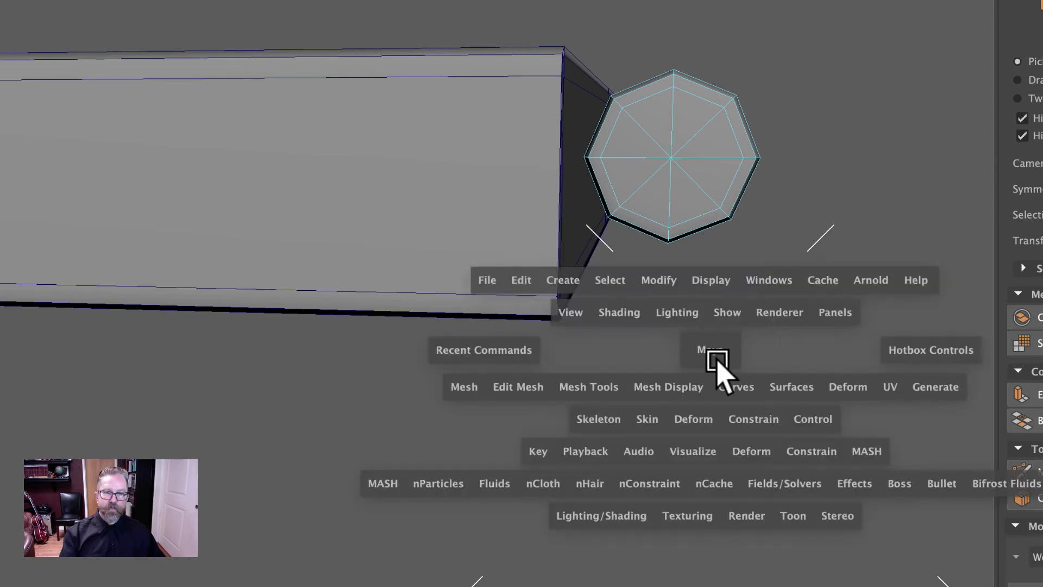
pyautogui.press('space')
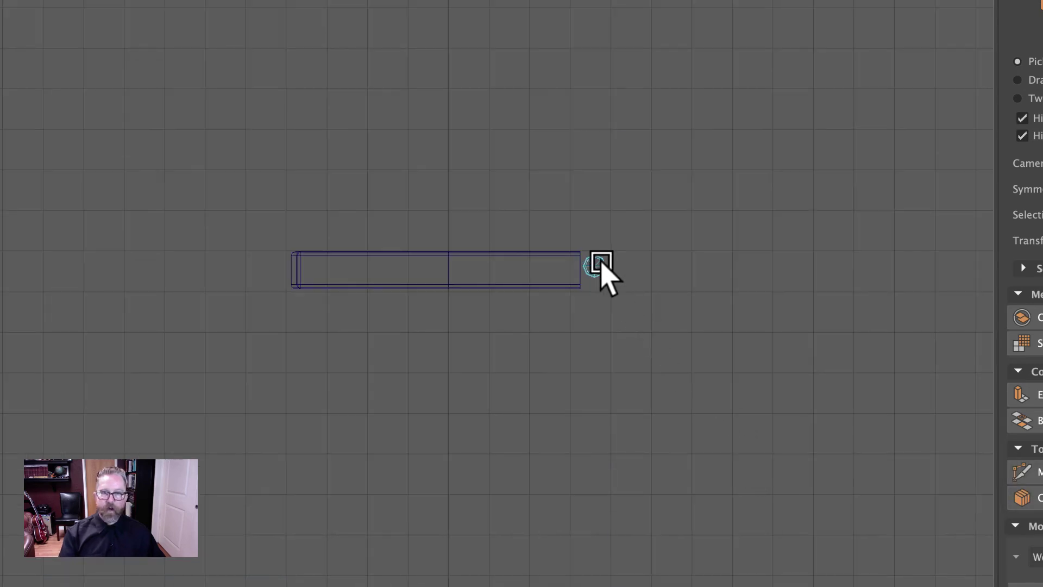
pyautogui.moveTo(601, 267); pyautogui.dragTo(659, 221, button='right')
pyautogui.moveTo(537, 222); pyautogui.dragTo(641, 315)
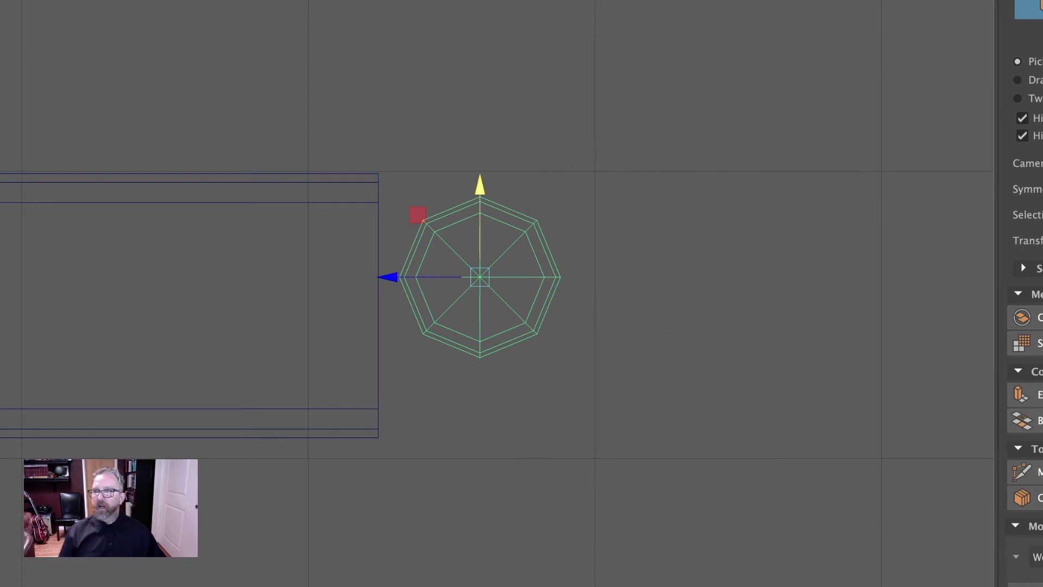
pyautogui.press('e')
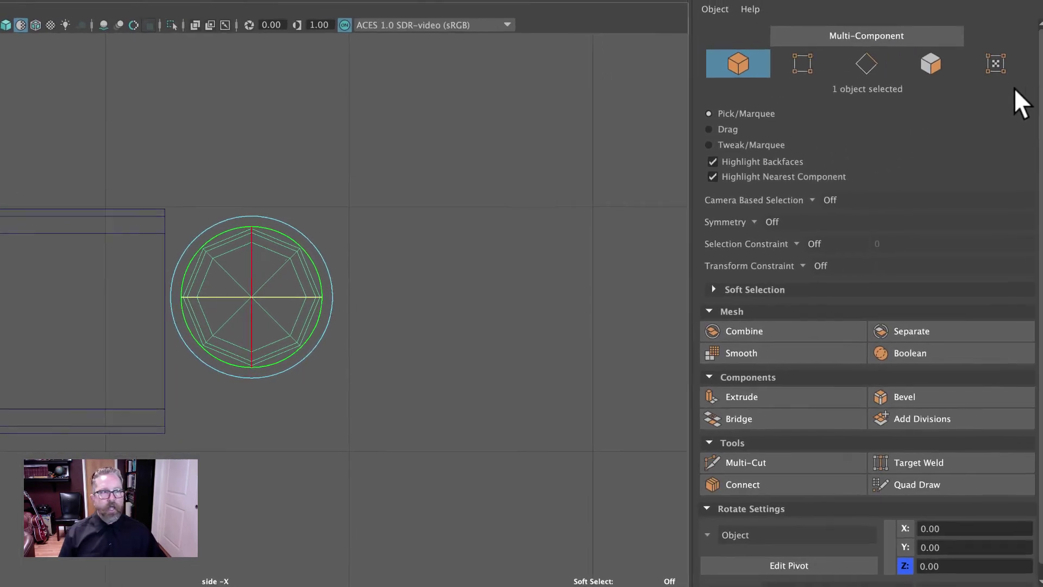
pyautogui.click(1039, 98)
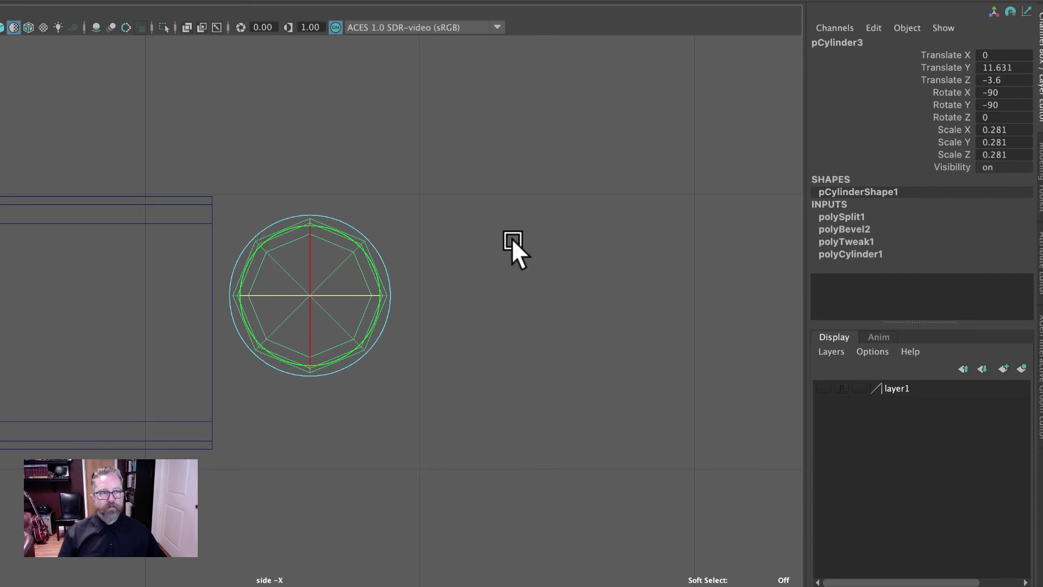
pyautogui.moveTo(278, 230); pyautogui.dragTo(256, 245)
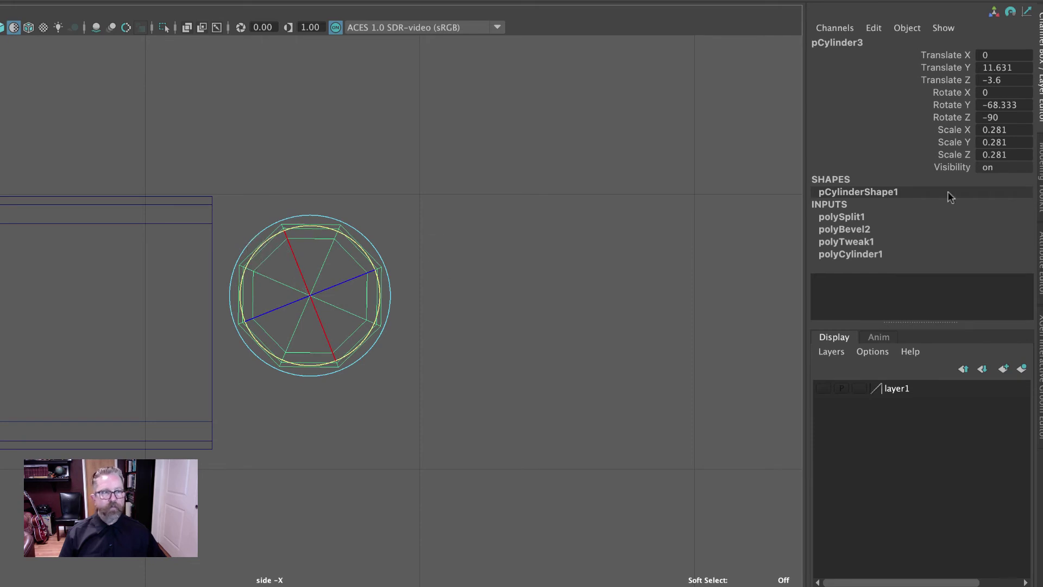
pyautogui.click(1009, 105)
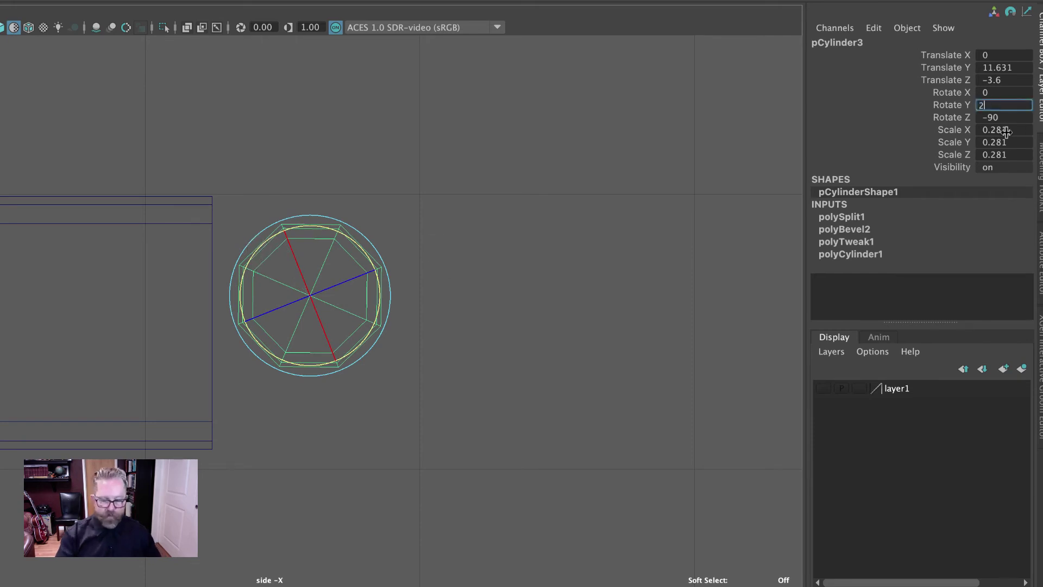
pyautogui.write('22.5')
pyautogui.press('Return')
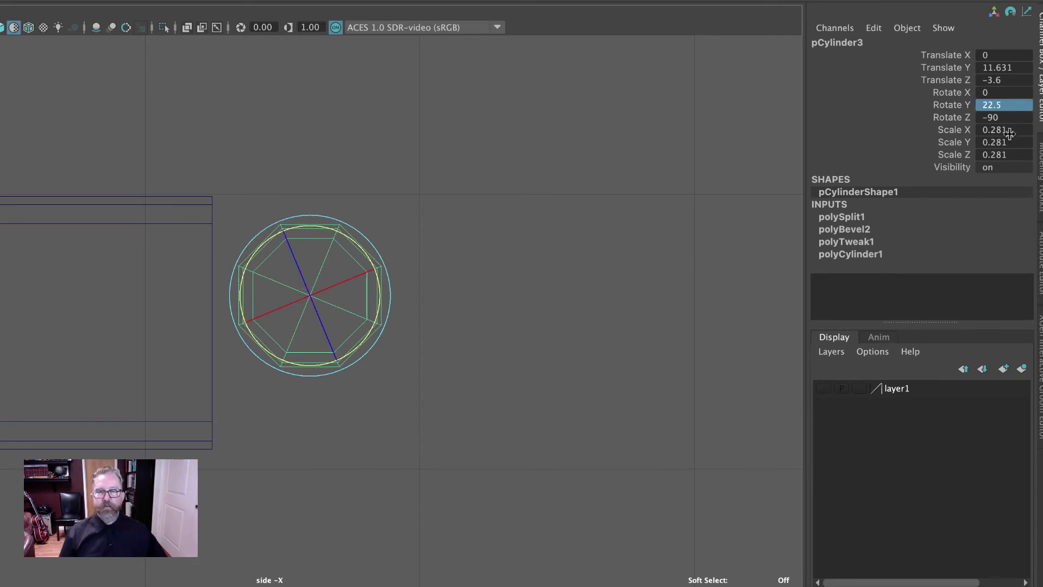
pyautogui.press('q')
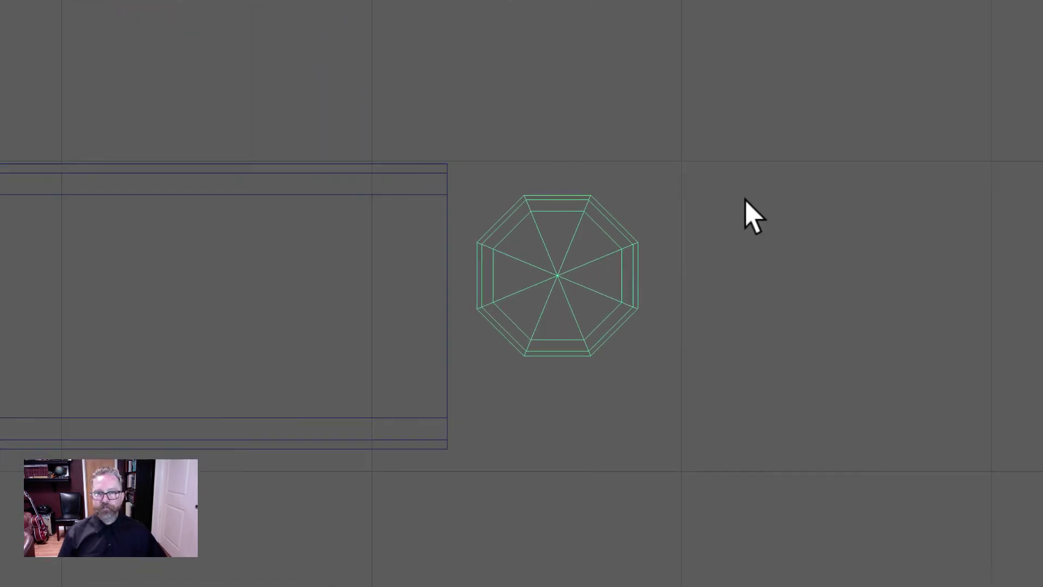
# - In the perspective view, scale the cylinder up uniformly until it nearly fills the space beside the slab's rear edge
pyautogui.press('space')
pyautogui.press('space')
pyautogui.moveTo(820, 181)
pyautogui.keyDown('alt'); pyautogui.mouseDown()
pyautogui.moveTo(768, 179)
pyautogui.moveTo(831, 171)
pyautogui.mouseUp(); pyautogui.keyUp('alt')
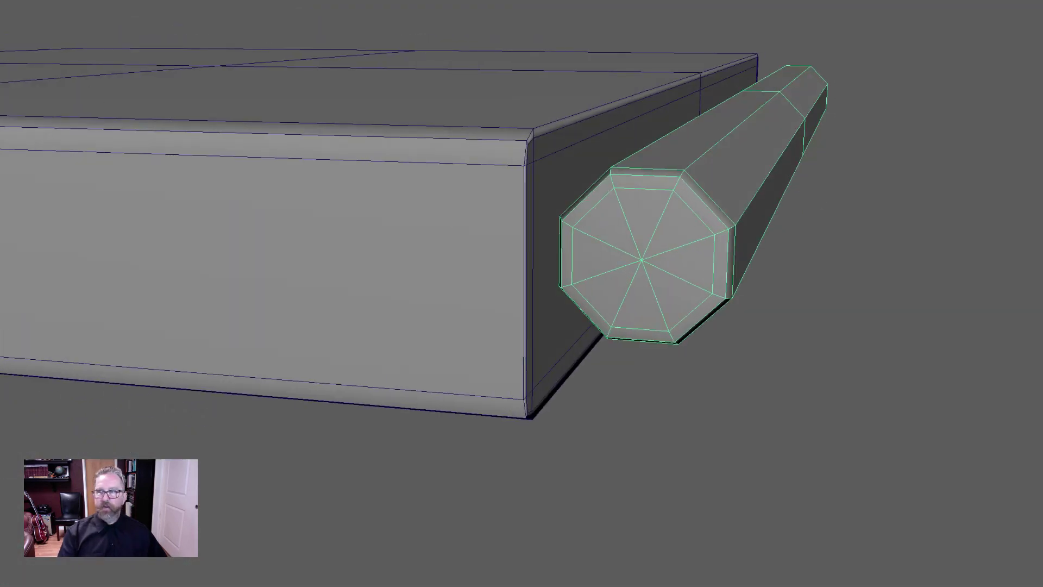
pyautogui.press('w')
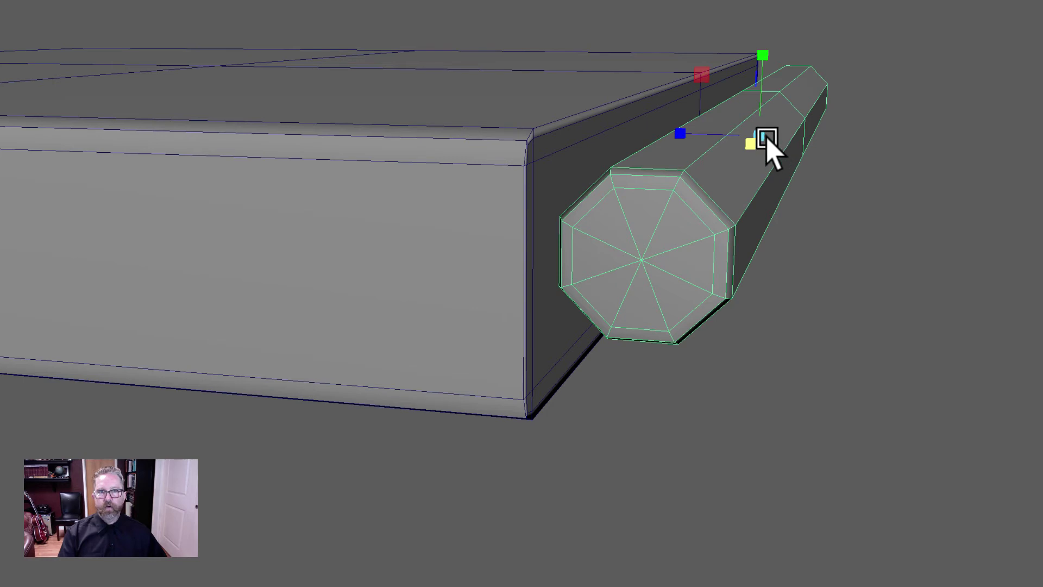
pyautogui.moveTo(766, 140); pyautogui.dragTo(852, 165)
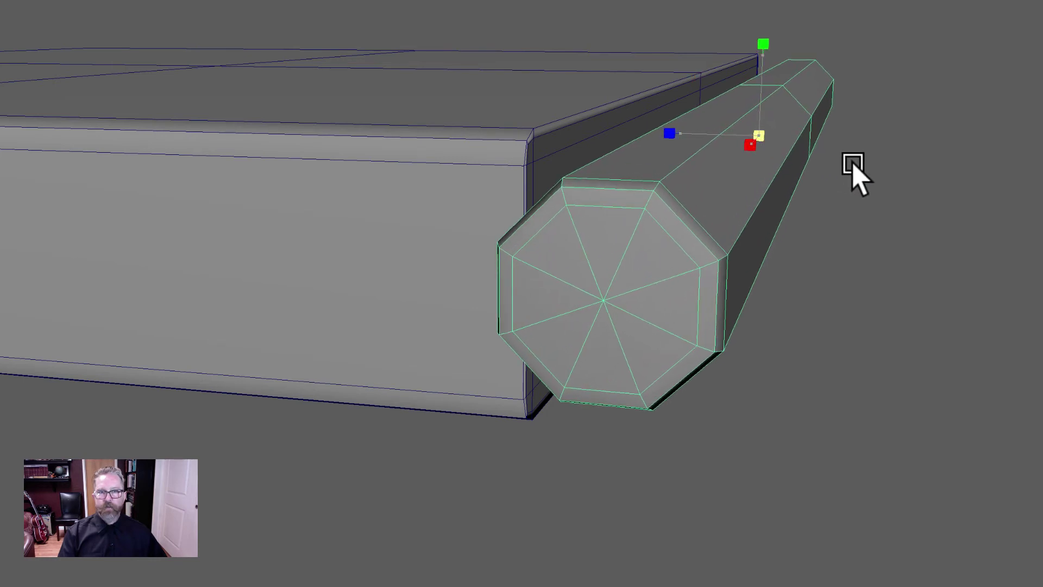
# - In the top view, shorten the cylinder along X to match the slab's rear-edge width, and show the container again
pyautogui.press('space')
pyautogui.press('space')
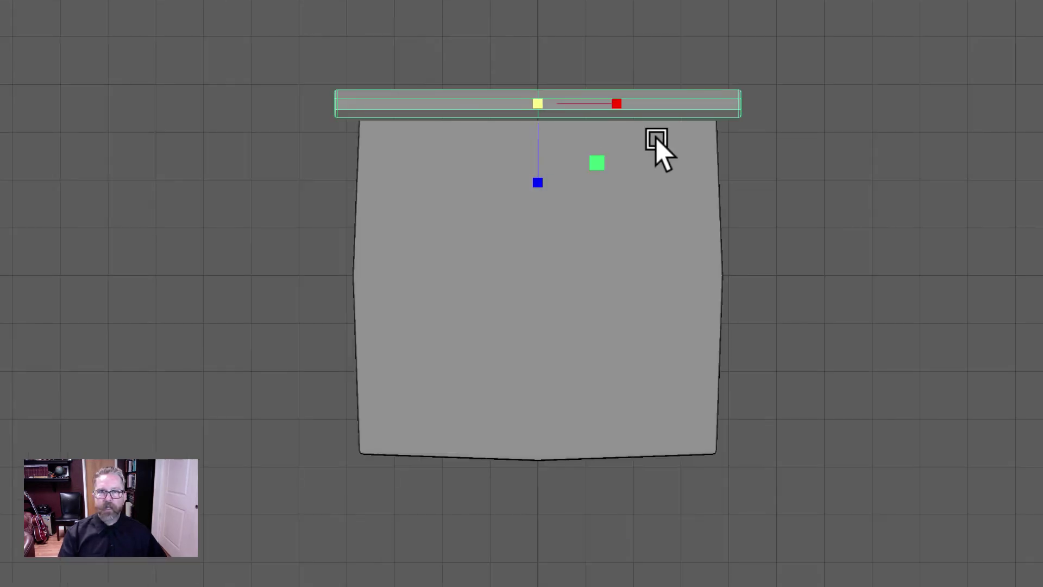
pyautogui.moveTo(612, 102); pyautogui.dragTo(602, 103)
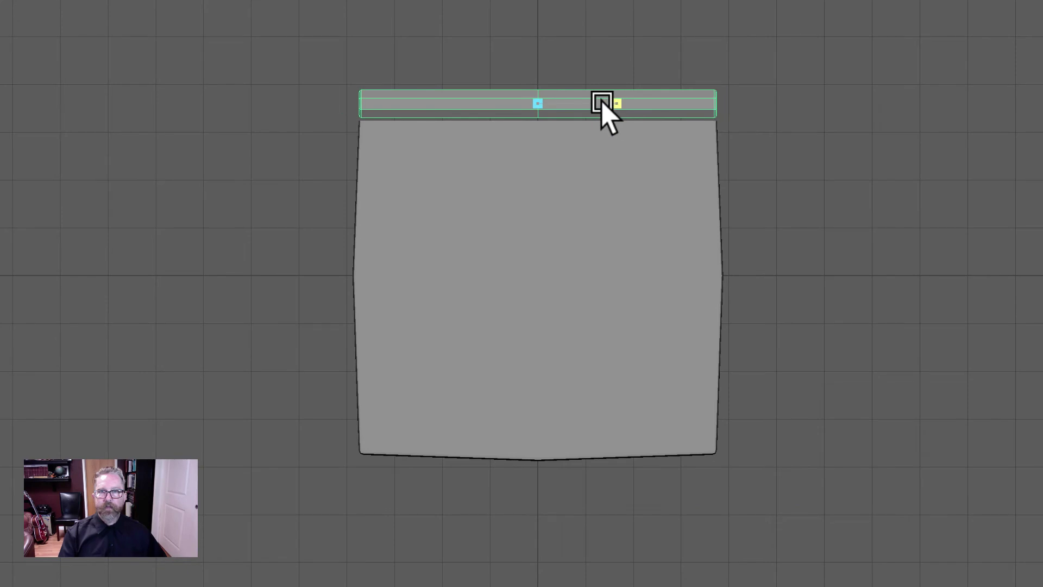
pyautogui.hotkey('ctrl', 'shift', 'h')
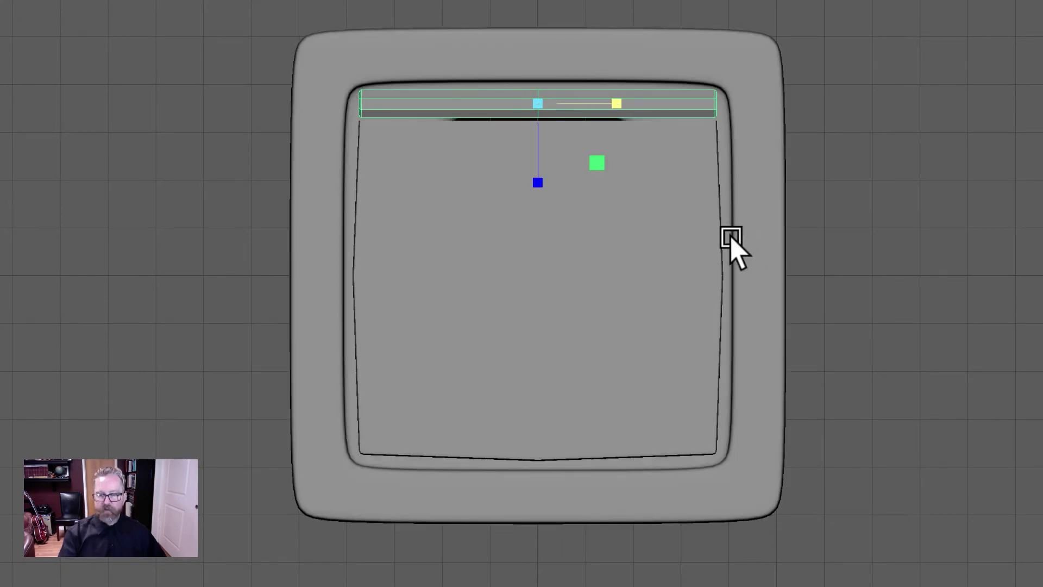
# - Examine how the smoothed cylinder fits between the slab's rear edge and the container rim in the top and perspective views
pyautogui.scroll(1, 654, 159)
pyautogui.keyDown('alt'); pyautogui.moveTo(654, 159); pyautogui.dragTo(866, 152, button='right'); pyautogui.keyUp('alt')
pyautogui.keyDown('alt'); pyautogui.moveTo(866, 152); pyautogui.dragTo(808, 326, button='middle'); pyautogui.keyUp('alt')
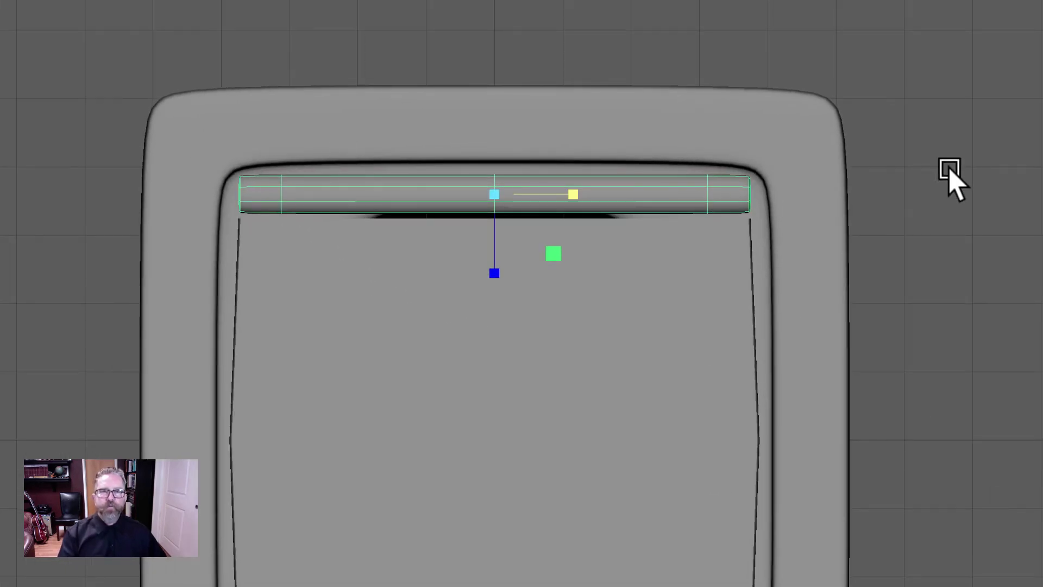
pyautogui.press('space')
pyautogui.press('space')
pyautogui.scroll(5, 886, 151)
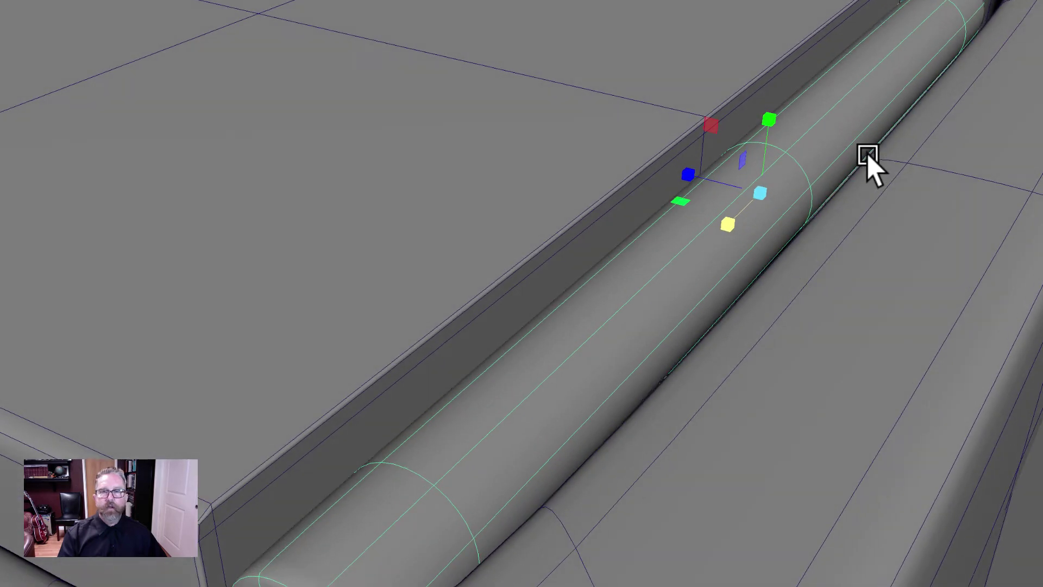
pyautogui.scroll(-2, 836, 158)
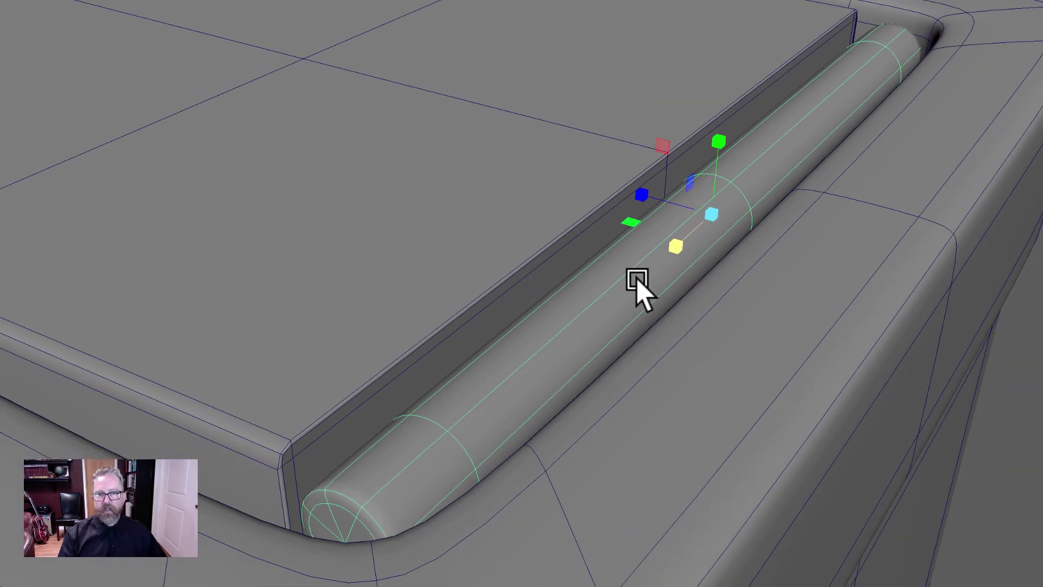
# - Turn off the cylinder's smooth preview and hide the container to expose the gap behind the slab
pyautogui.press('1')
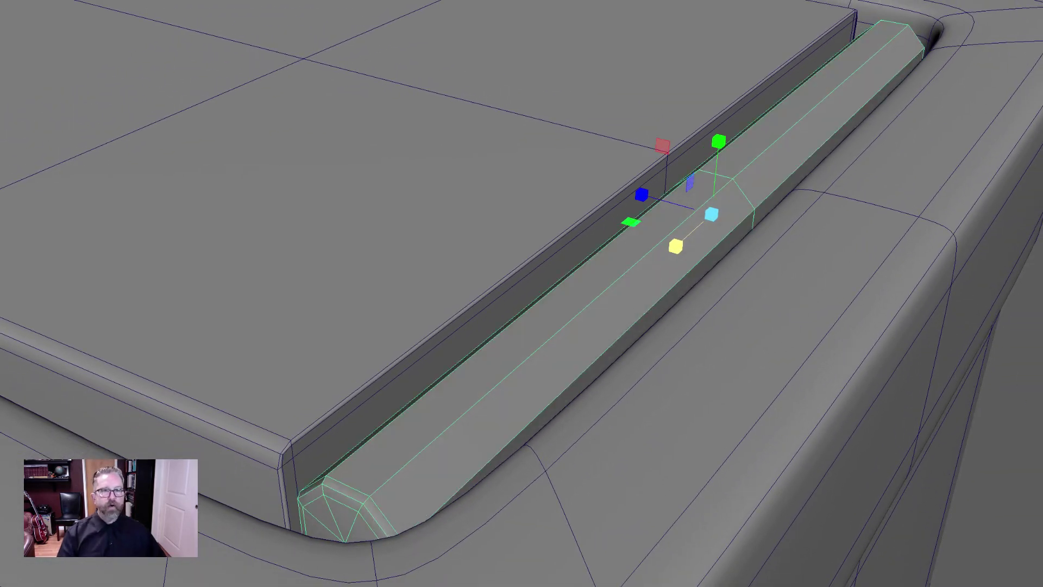
pyautogui.scroll(-2, 647, 384)
pyautogui.keyDown('alt'); pyautogui.moveTo(647, 384); pyautogui.dragTo(675, 358); pyautogui.keyUp('alt')
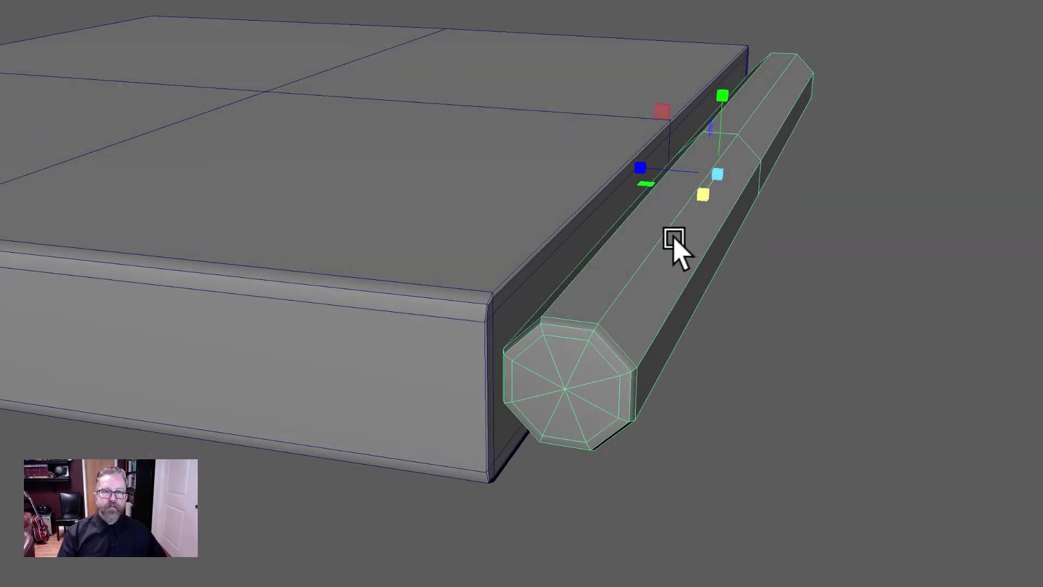
pyautogui.keyDown('alt'); pyautogui.moveTo(752, 307); pyautogui.dragTo(652, 226); pyautogui.keyUp('alt')
pyautogui.keyDown('alt'); pyautogui.moveTo(752, 298); pyautogui.dragTo(720, 305); pyautogui.keyUp('alt')
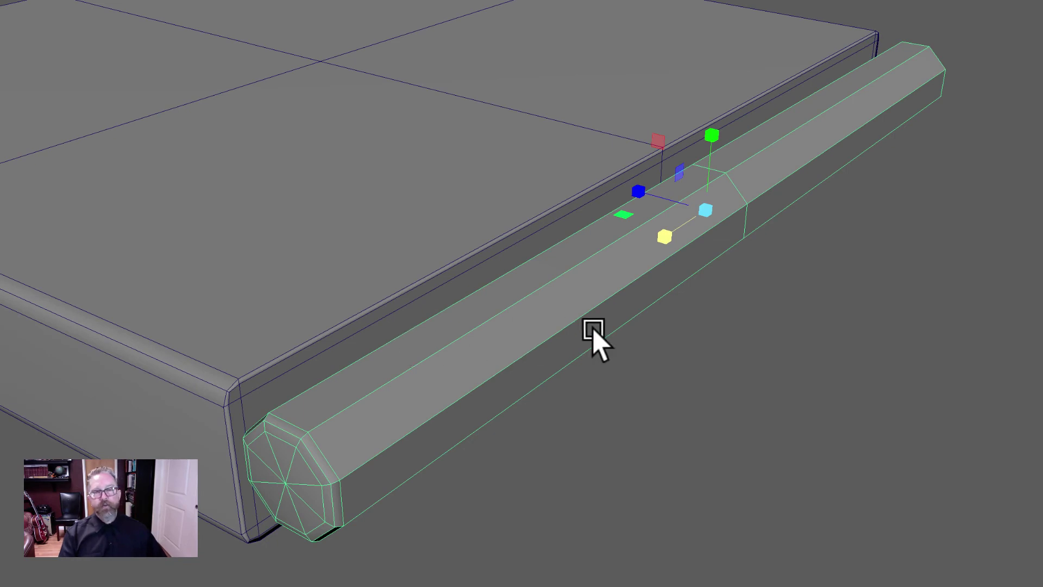
pyautogui.keyDown('alt'); pyautogui.moveTo(647, 229); pyautogui.dragTo(496, 155); pyautogui.keyUp('alt')
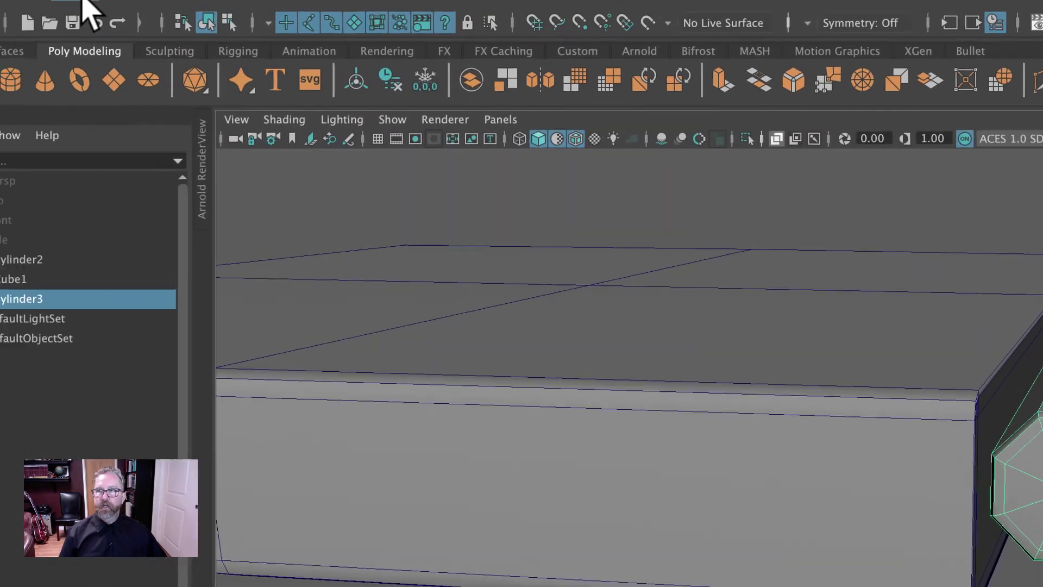
# - Freeze the cylinder's transformations and move it away from the slab to about -2.277 in Z
pyautogui.click(193, 10)
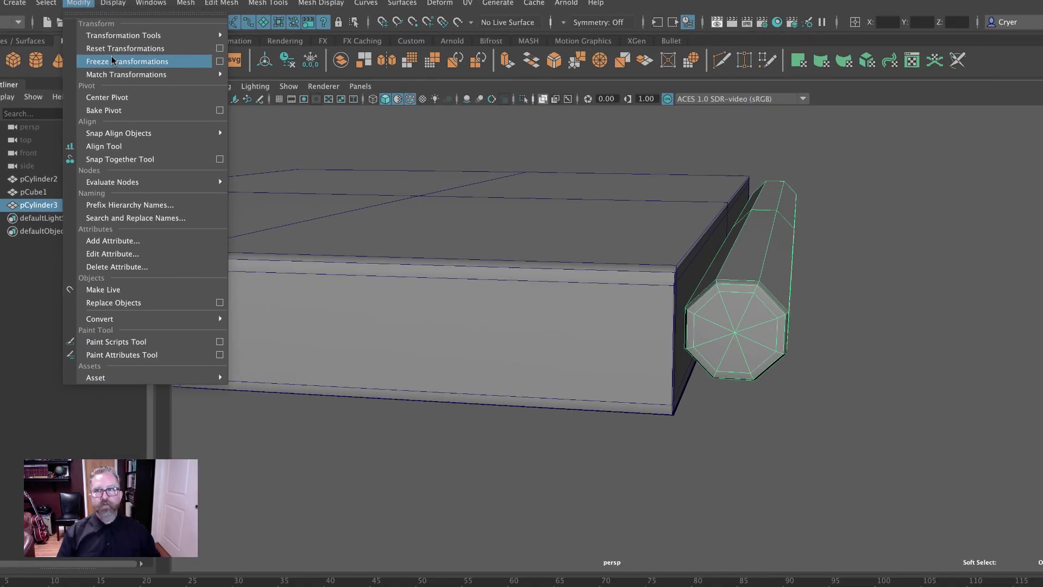
pyautogui.click(112, 61)
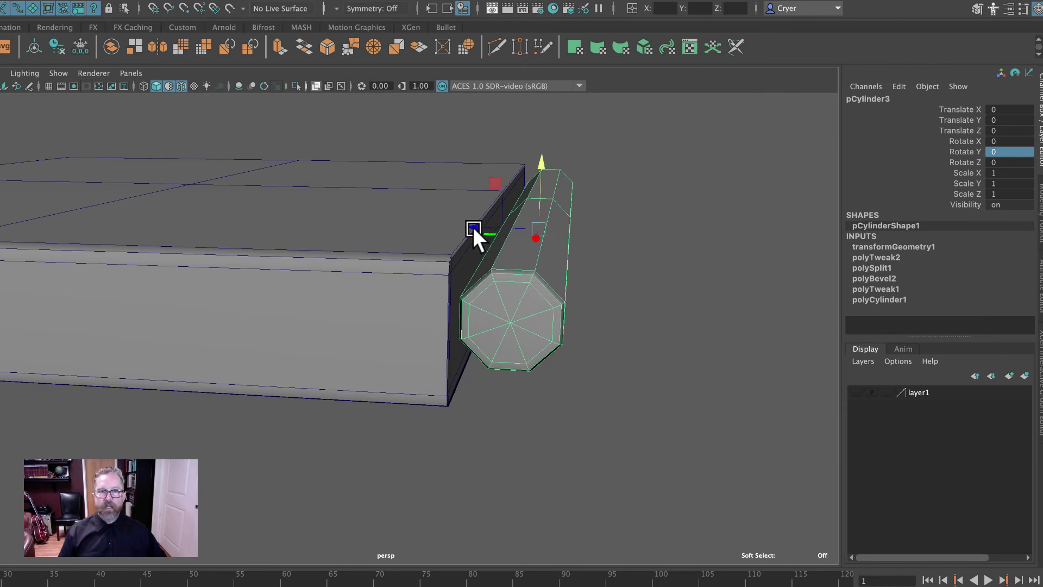
pyautogui.moveTo(474, 228); pyautogui.dragTo(758, 234)
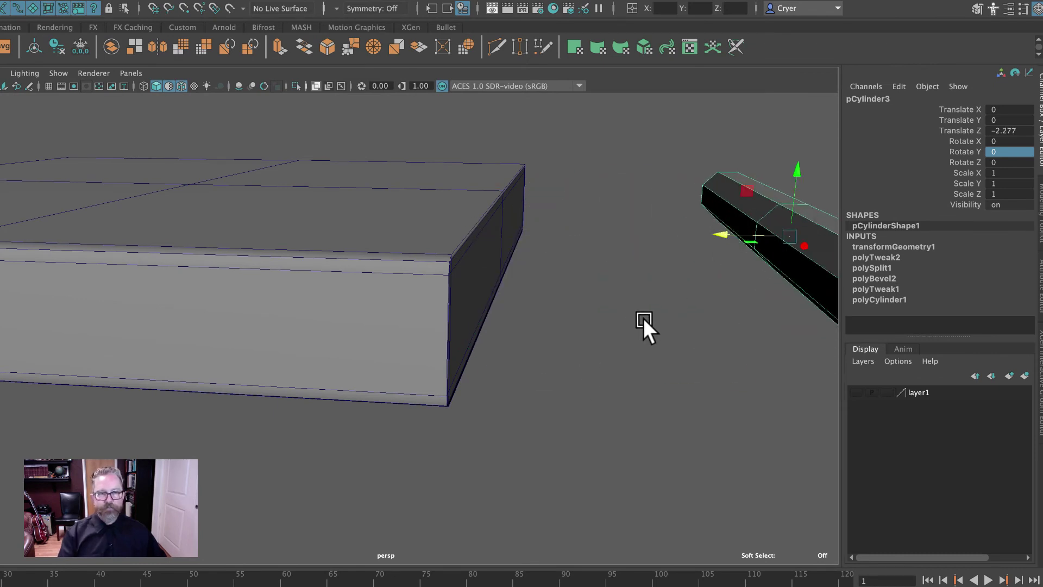
pyautogui.keyDown('alt'); pyautogui.moveTo(643, 318); pyautogui.dragTo(627, 338); pyautogui.keyUp('alt')
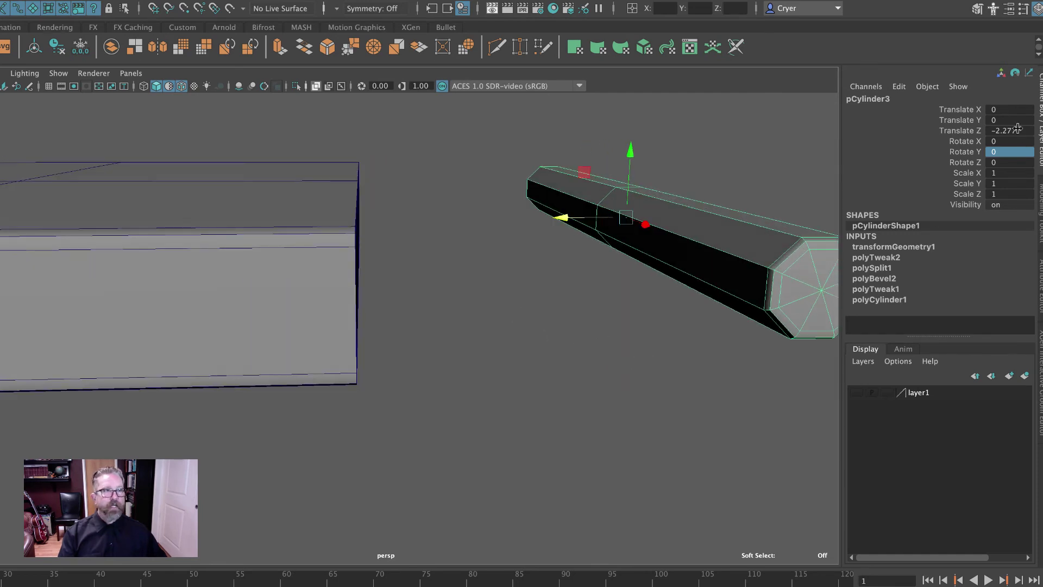
# - Delete the two long side faces of the cylinder that face the slab
pyautogui.moveTo(578, 196); pyautogui.dragTo(567, 203, button='right')
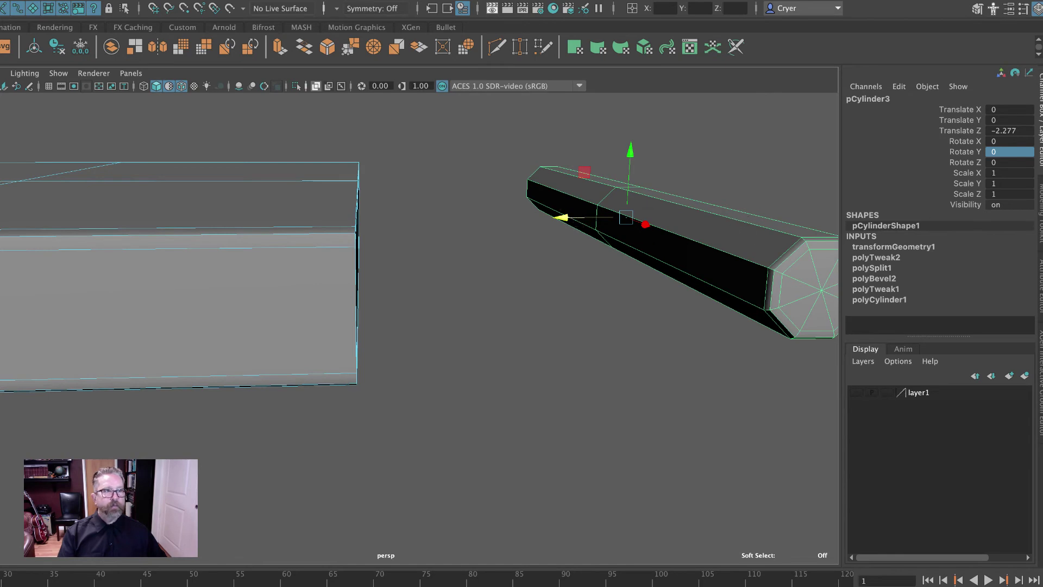
pyautogui.click(1039, 223)
pyautogui.click(946, 116)
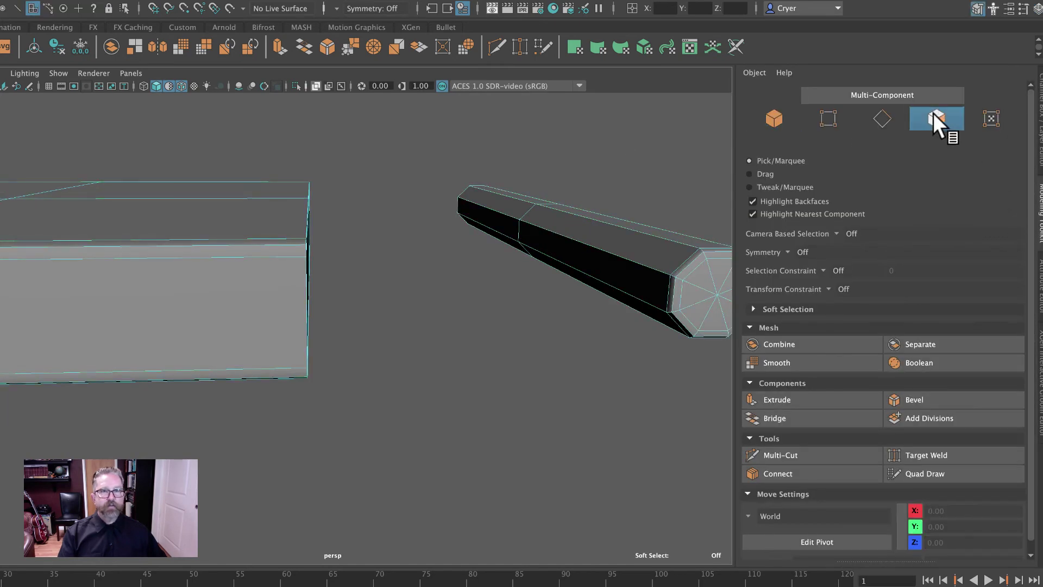
pyautogui.click(582, 266)
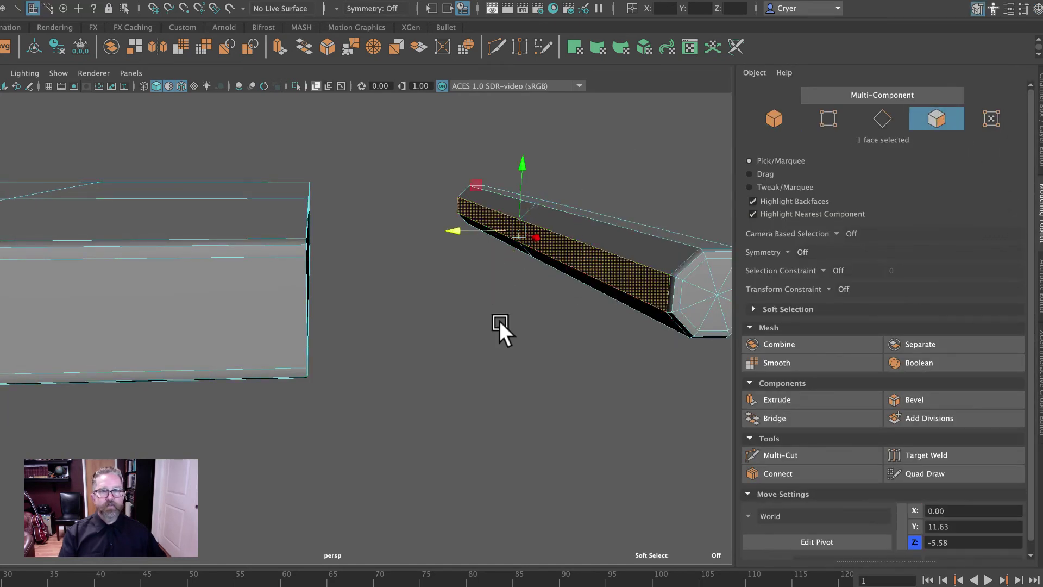
pyautogui.keyDown('alt'); pyautogui.moveTo(634, 374); pyautogui.dragTo(620, 358); pyautogui.keyUp('alt')
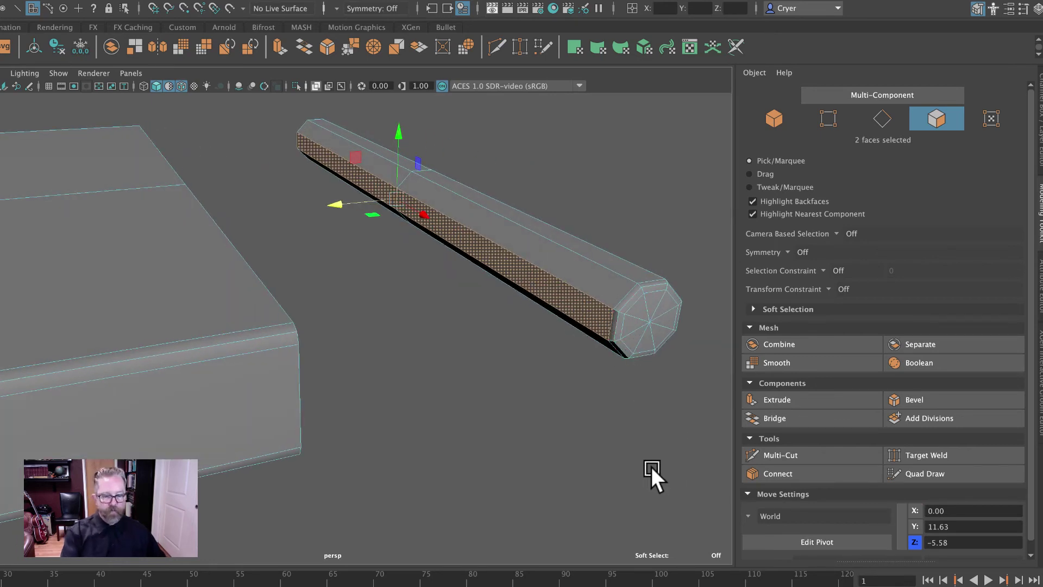
pyautogui.click(651, 467)
# - Delete the two large faces on the slab's rear side, facing the cylinder
pyautogui.keyDown('alt'); pyautogui.moveTo(628, 434); pyautogui.dragTo(233, 298); pyautogui.keyUp('alt')
pyautogui.click(286, 291)
pyautogui.keyDown('shift'); pyautogui.click(391, 261); pyautogui.keyUp('shift')
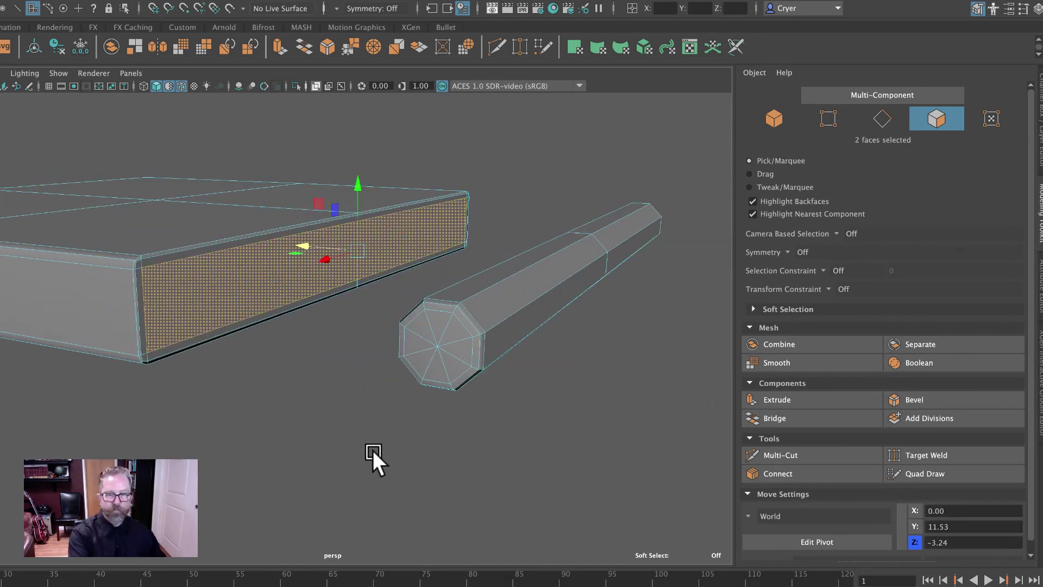
pyautogui.press('Delete')
pyautogui.keyDown('alt'); pyautogui.moveTo(310, 280); pyautogui.dragTo(604, 338); pyautogui.keyUp('alt')
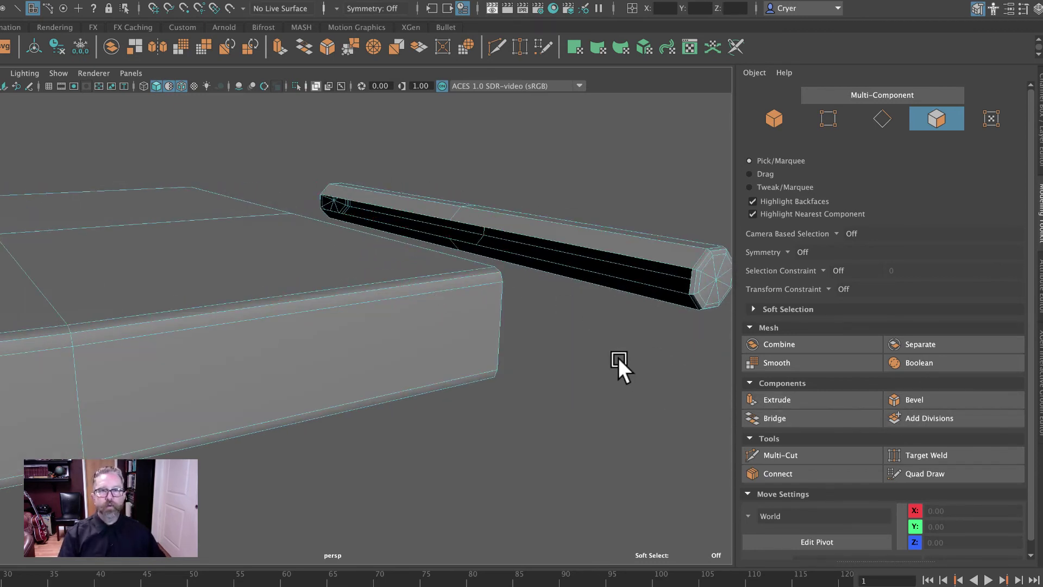
# - Return the cylinder to its place beside the slab by setting its Translate Z to 0
pyautogui.moveTo(565, 234); pyautogui.dragTo(633, 205, button='right')
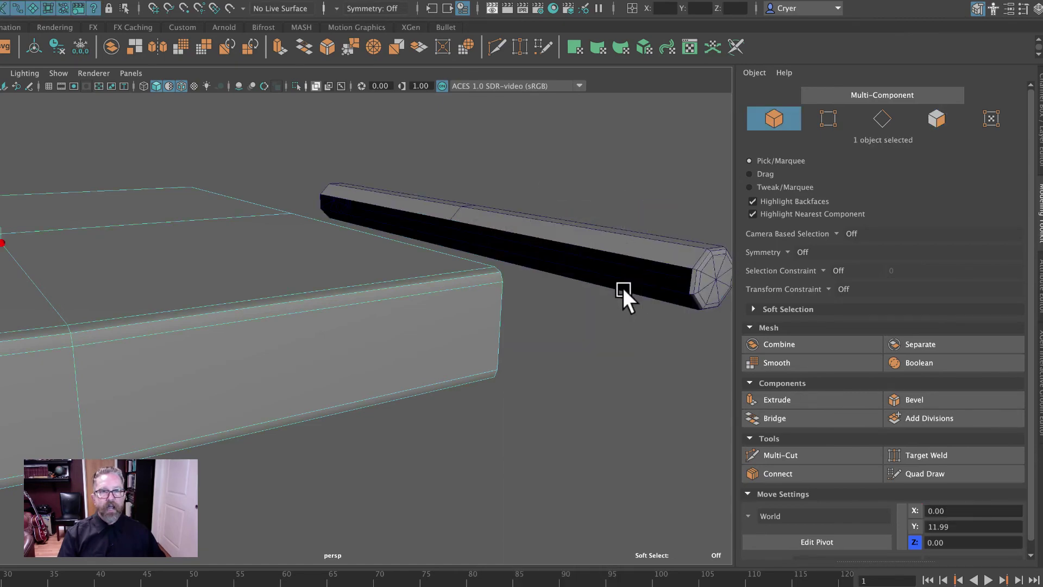
pyautogui.click(623, 249)
pyautogui.click(1040, 123)
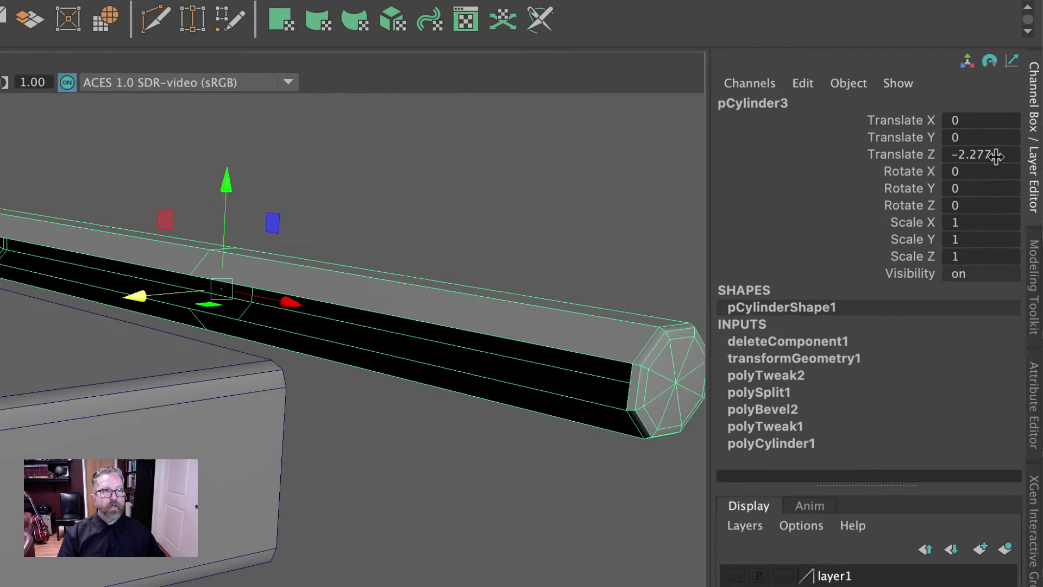
pyautogui.click(1014, 130)
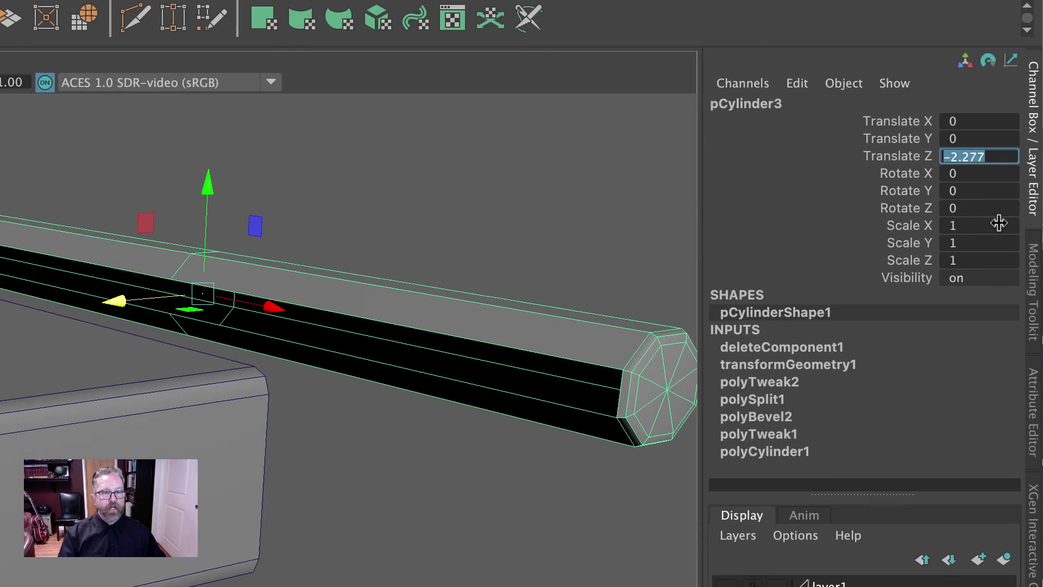
pyautogui.write('0')
pyautogui.press('Return')
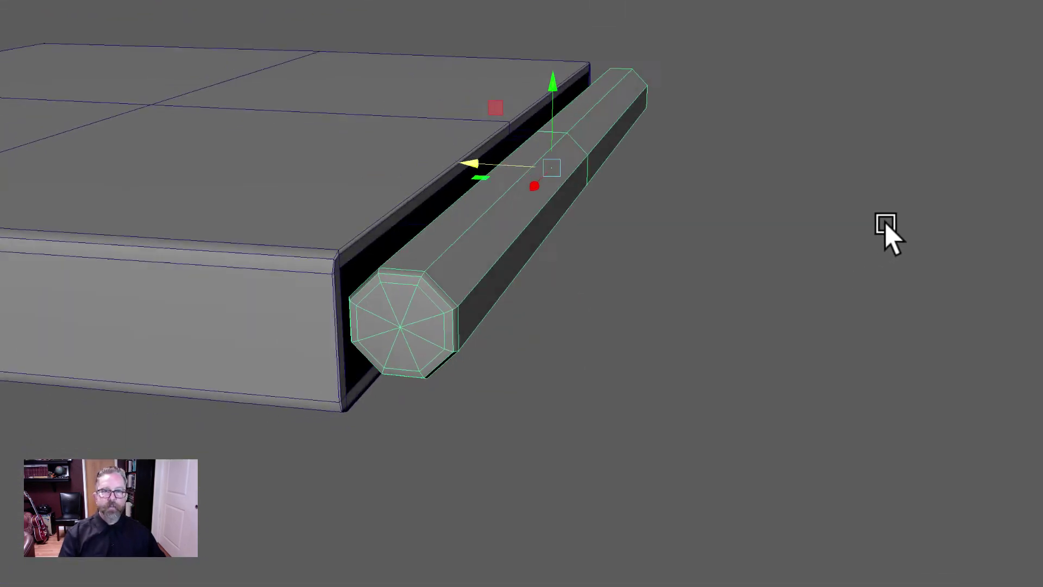
pyautogui.keyDown('alt'); pyautogui.moveTo(885, 233); pyautogui.dragTo(893, 229); pyautogui.keyUp('alt')
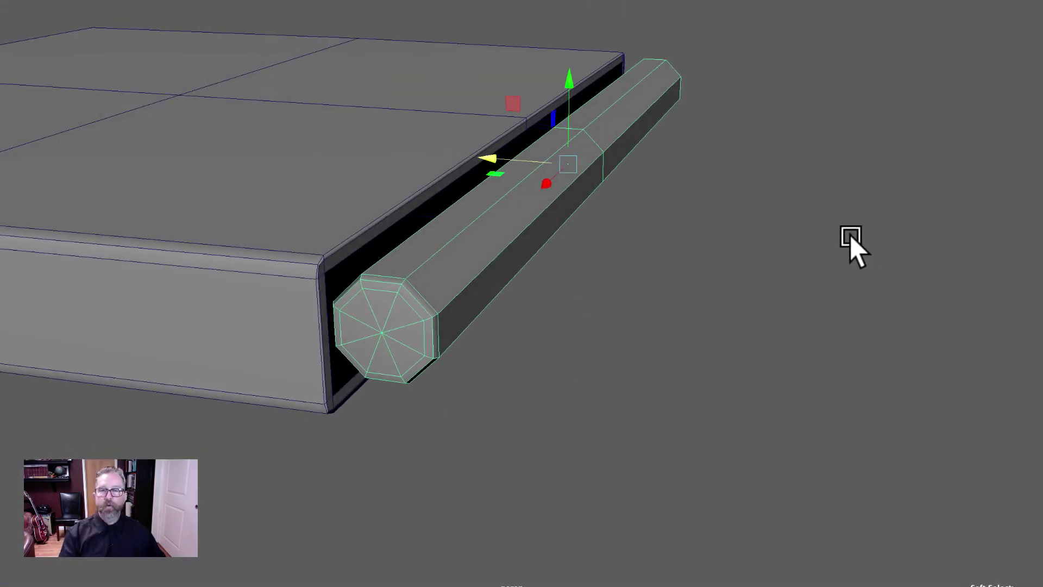
# - Examine the openings between the slab and the cylinder in wireframe and shaded display
pyautogui.click(842, 217)
pyautogui.keyDown('alt'); pyautogui.moveTo(878, 220); pyautogui.dragTo(898, 254, button='right'); pyautogui.keyUp('alt')
pyautogui.press('4')
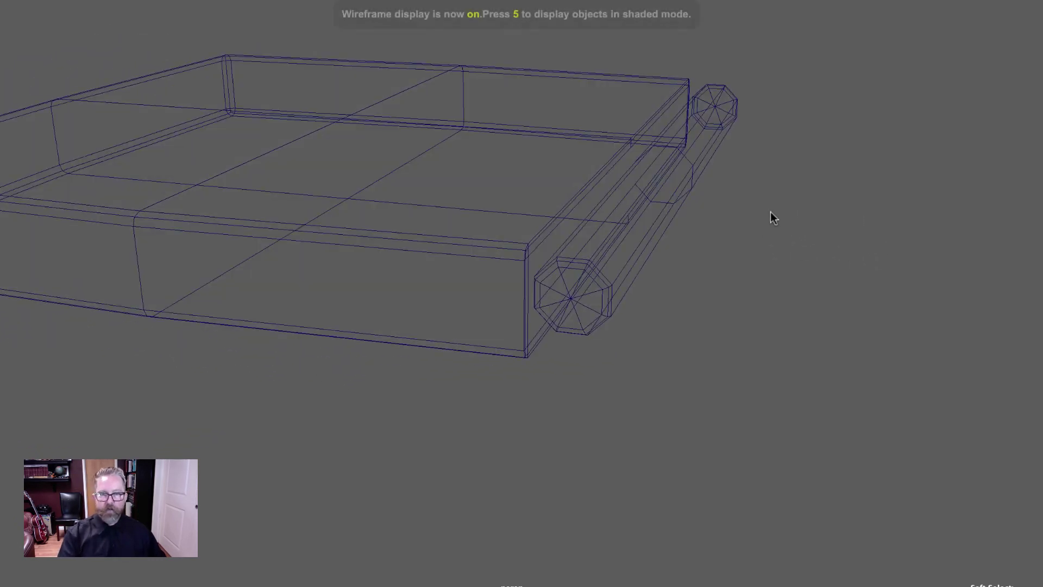
pyautogui.moveTo(771, 211)
pyautogui.keyDown('alt'); pyautogui.mouseDown()
pyautogui.moveTo(817, 207)
pyautogui.moveTo(785, 211)
pyautogui.mouseUp(); pyautogui.keyUp('alt')
pyautogui.scroll(-3, 780, 212)
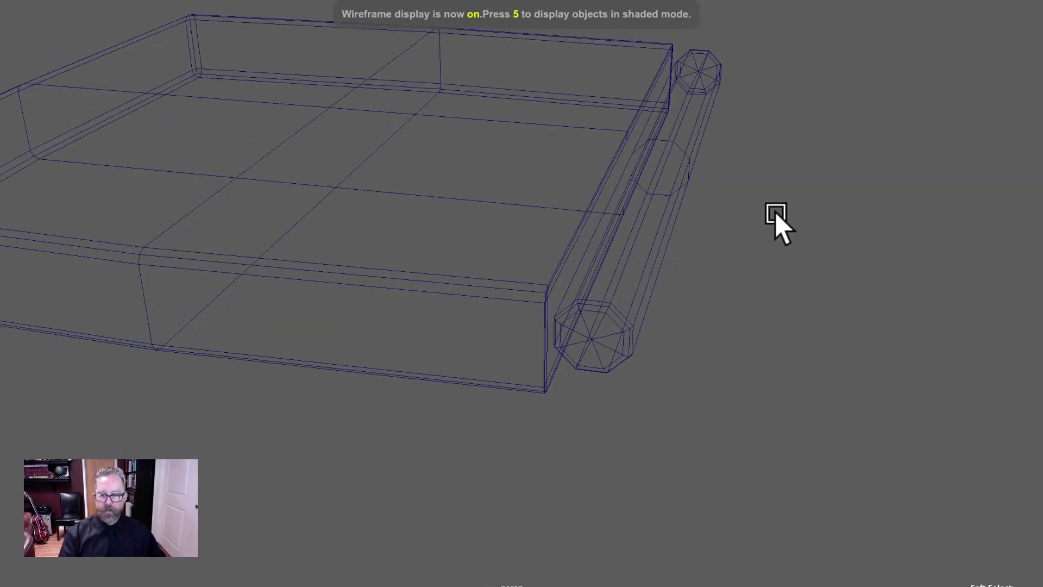
pyautogui.press('5')
pyautogui.scroll(5, 777, 214)
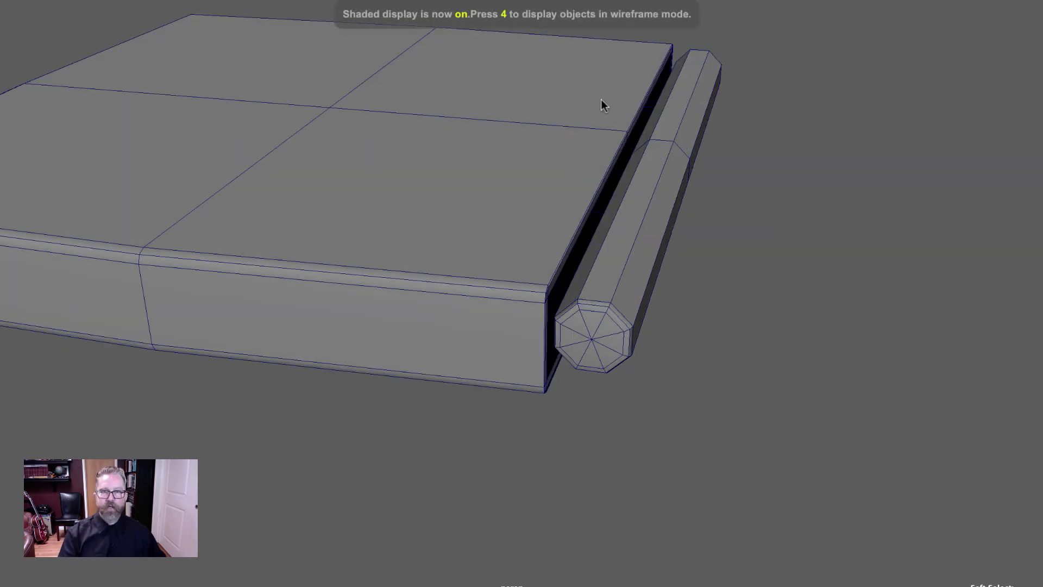
# - Compare the slab and cylinder with and without smooth preview, and delete all construction history in the scene
pyautogui.moveTo(601, 103); pyautogui.dragTo(812, 249)
pyautogui.press('3')
pyautogui.scroll(-3, 814, 249)
pyautogui.press('1')
pyautogui.scroll(3, 770, 257)
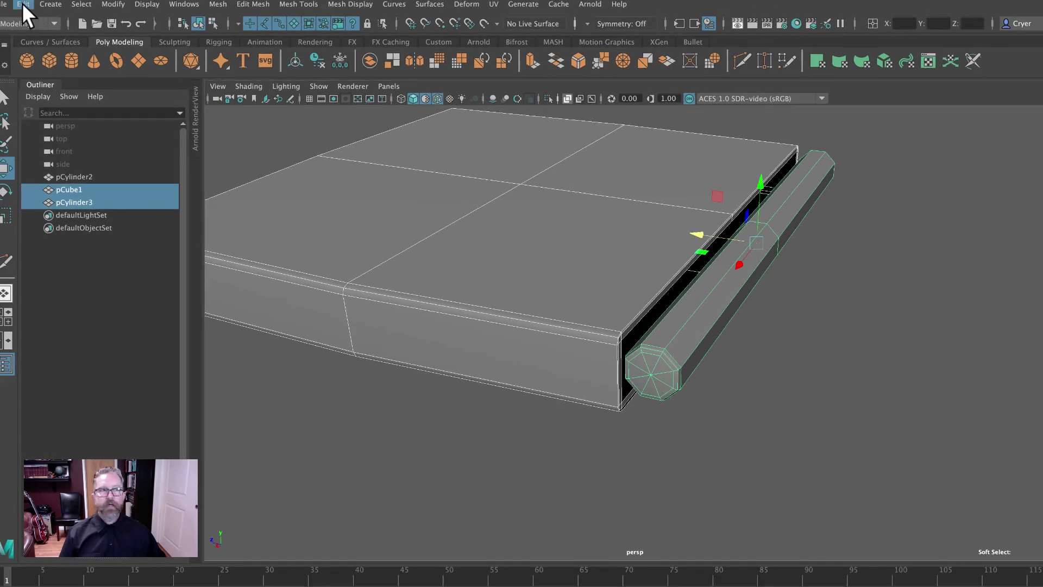
pyautogui.click(23, 4)
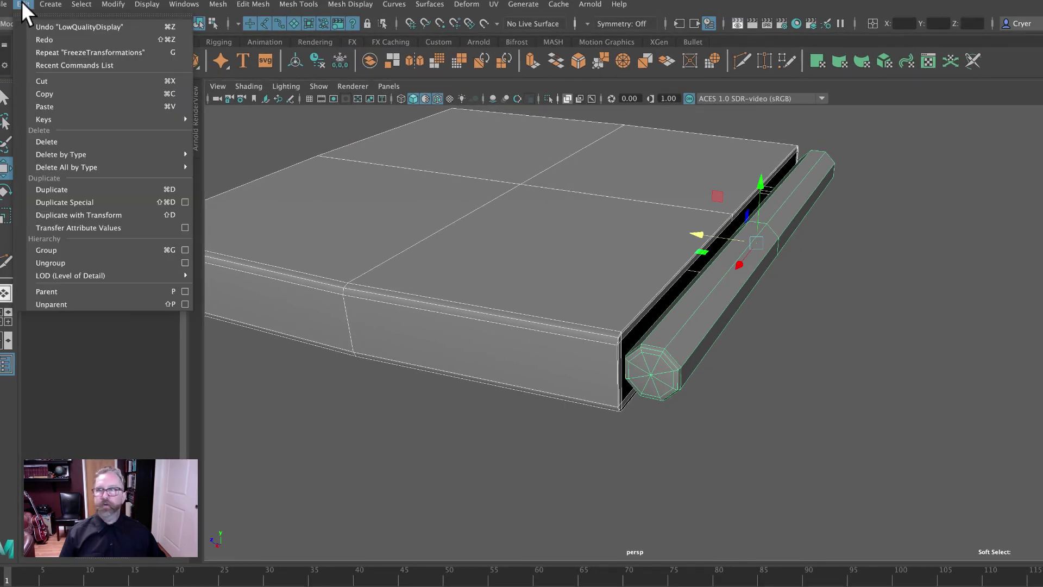
pyautogui.moveTo(71, 167)
pyautogui.click(230, 169)
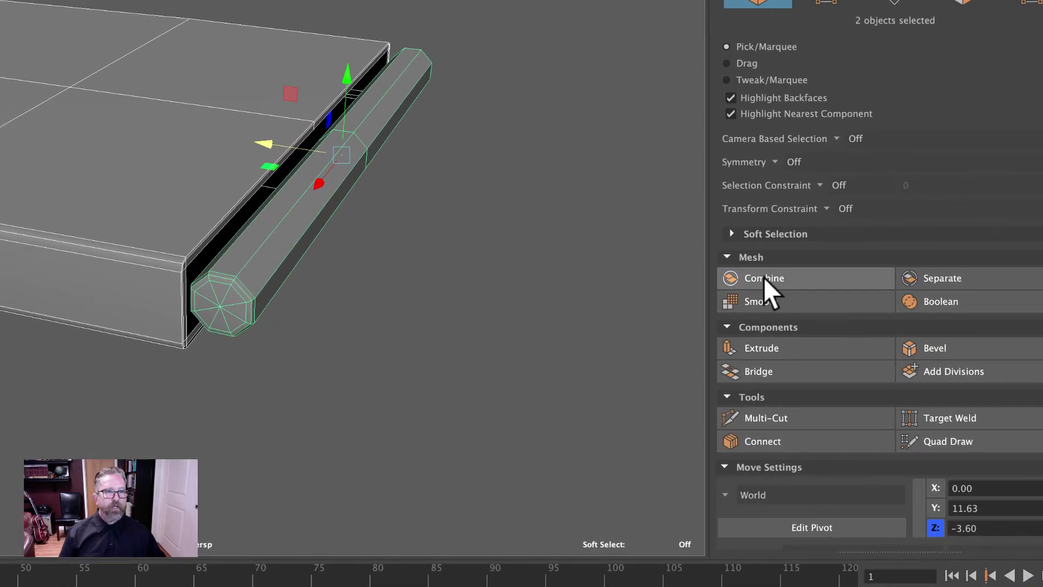
# - Combine the slab and cylinder into one mesh and delete all construction history again
pyautogui.click(814, 277)
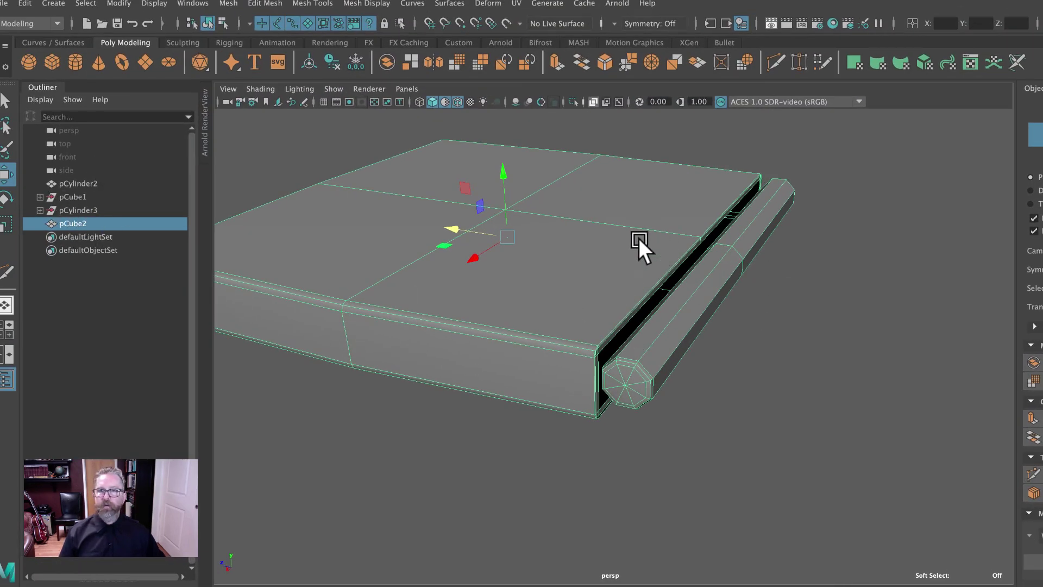
pyautogui.click(27, 4)
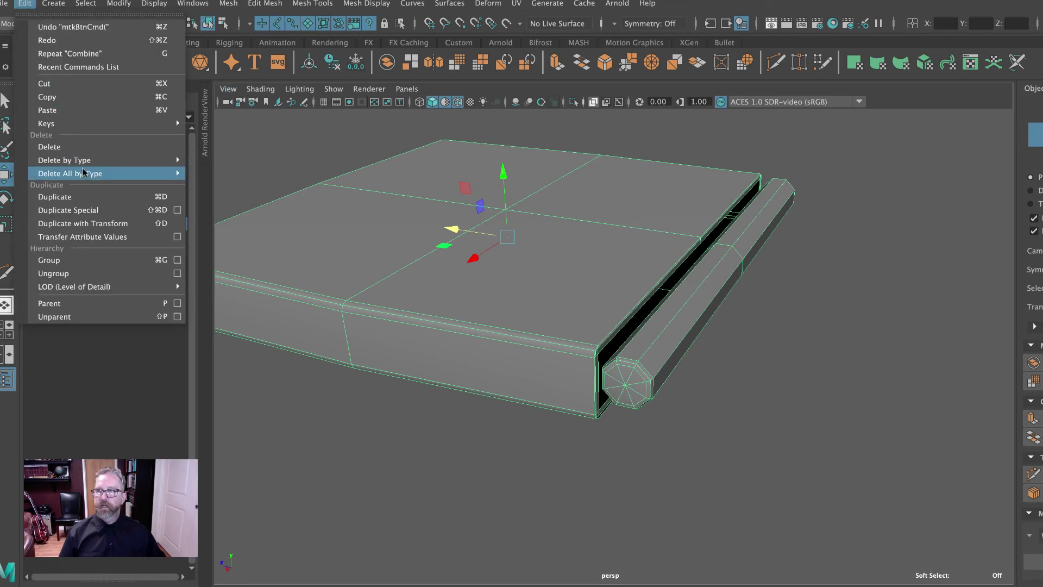
pyautogui.moveTo(135, 173)
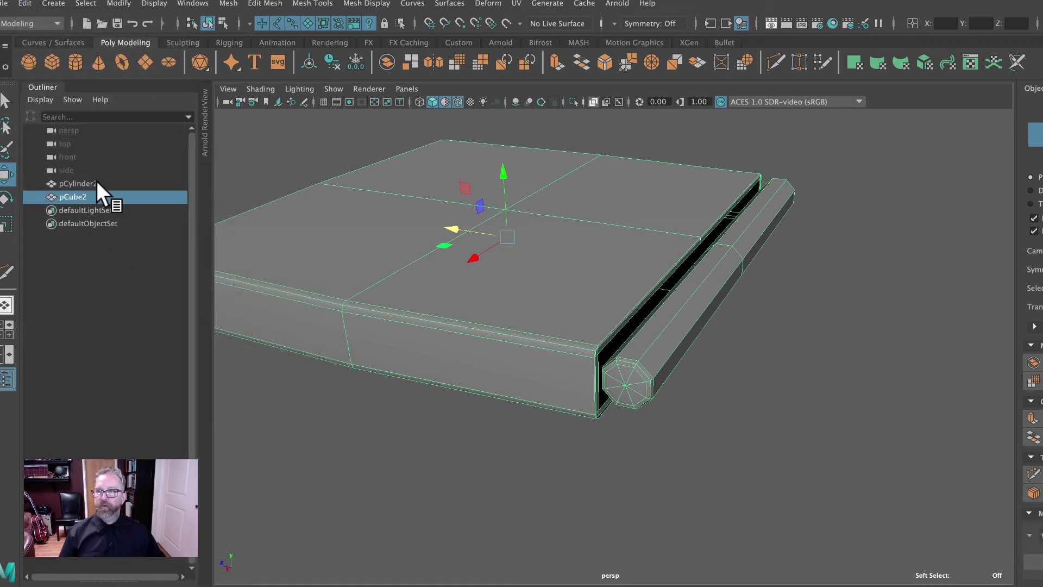
# - Rename the container pCylinder2 as box and the combined slab-and-cylinder mesh as top
pyautogui.click(76, 182)
pyautogui.doubleClick(76, 182)
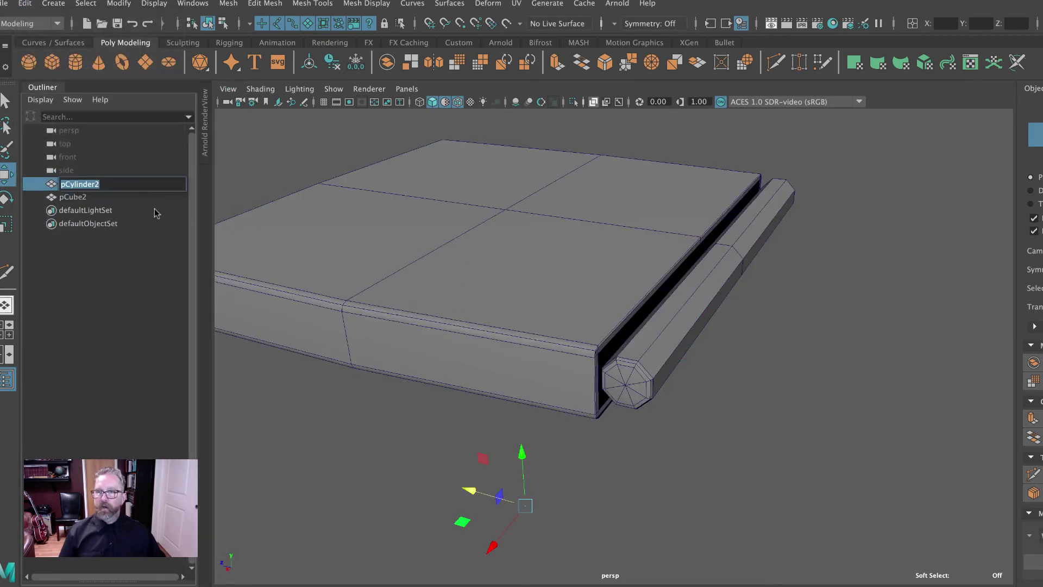
pyautogui.write('box')
pyautogui.press('Return')
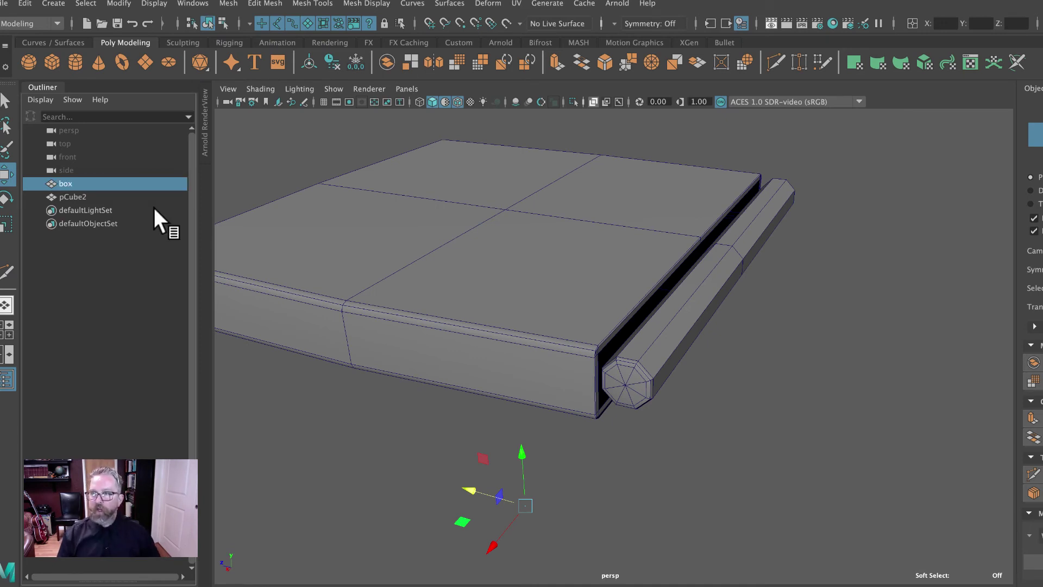
pyautogui.doubleClick(72, 198)
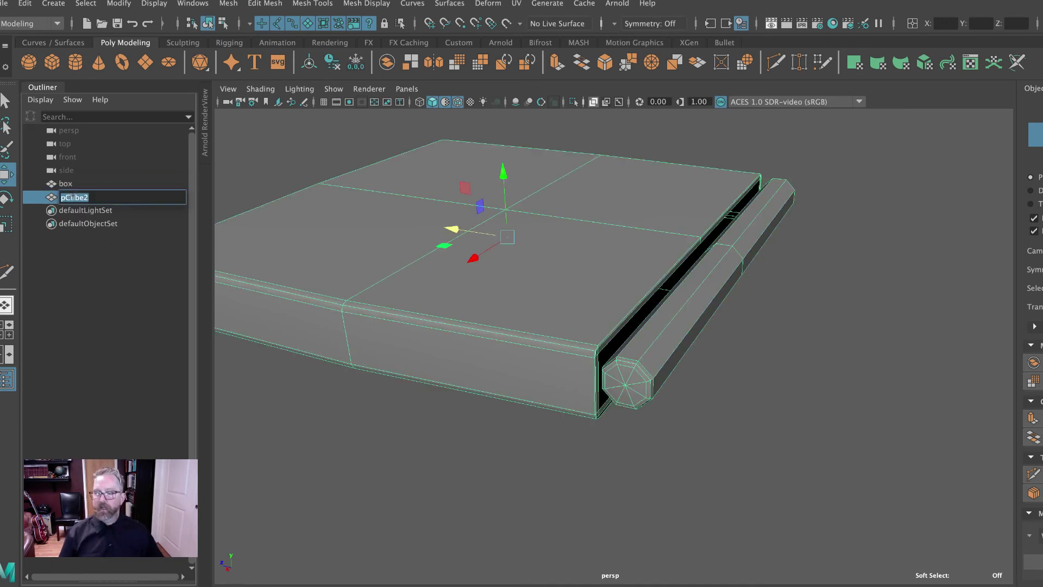
pyautogui.write('top')
pyautogui.press('Return')
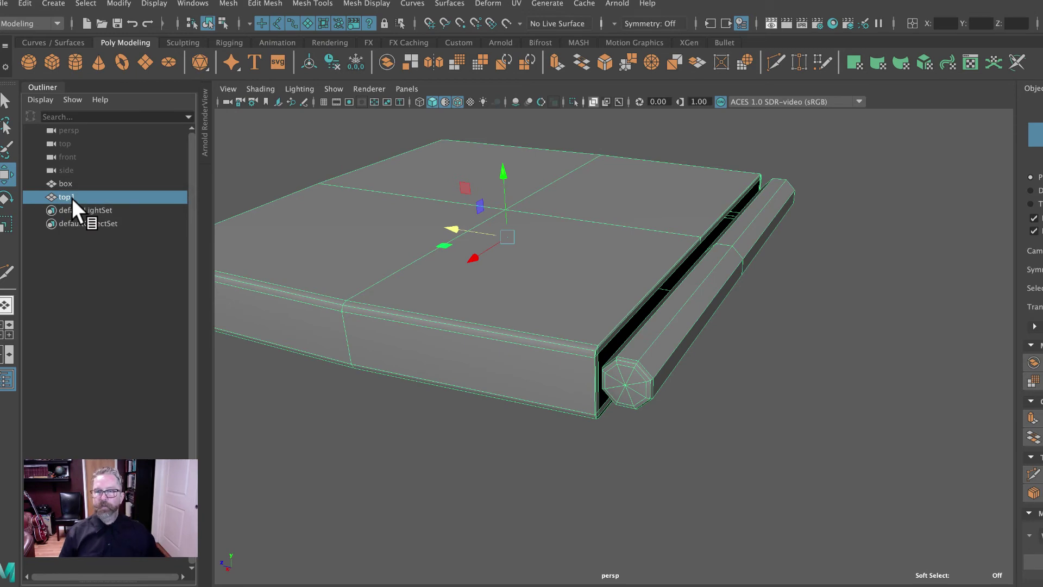
# - Select the border edge loop around the opening in the lid slab's side facing the hinge cylinder
pyautogui.keyDown('alt'); pyautogui.moveTo(753, 310); pyautogui.dragTo(715, 329); pyautogui.keyUp('alt')
pyautogui.keyDown('alt'); pyautogui.moveTo(715, 329); pyautogui.dragTo(908, 357, button='right'); pyautogui.keyUp('alt')
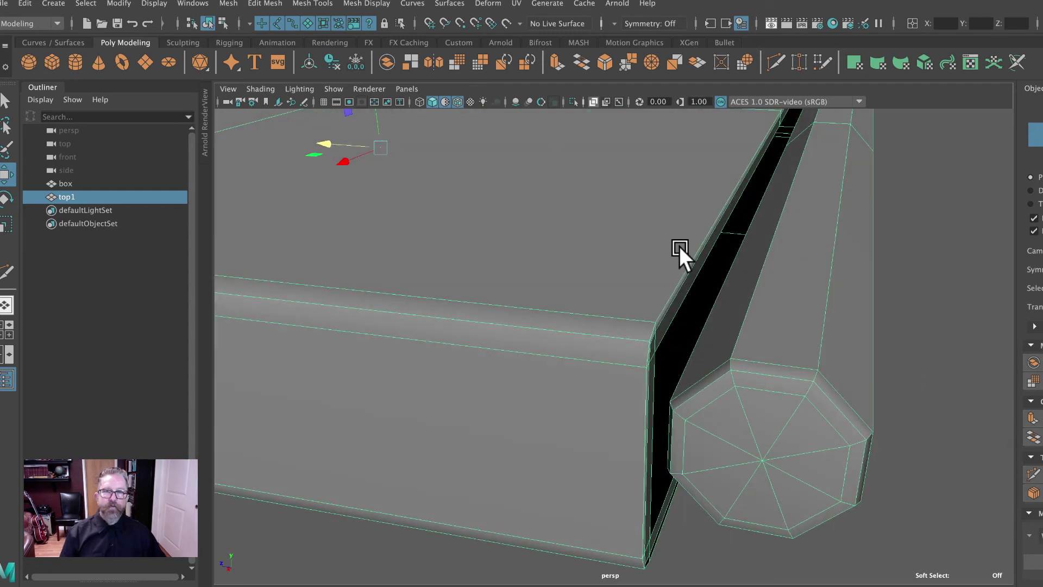
pyautogui.moveTo(679, 246); pyautogui.dragTo(676, 208, button='right')
pyautogui.click(694, 269)
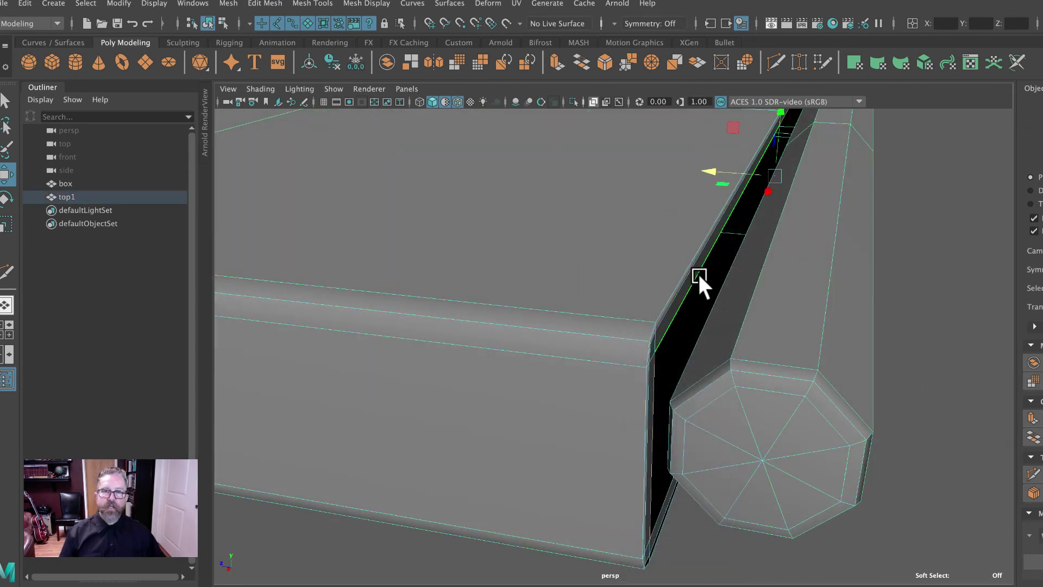
pyautogui.press('4')
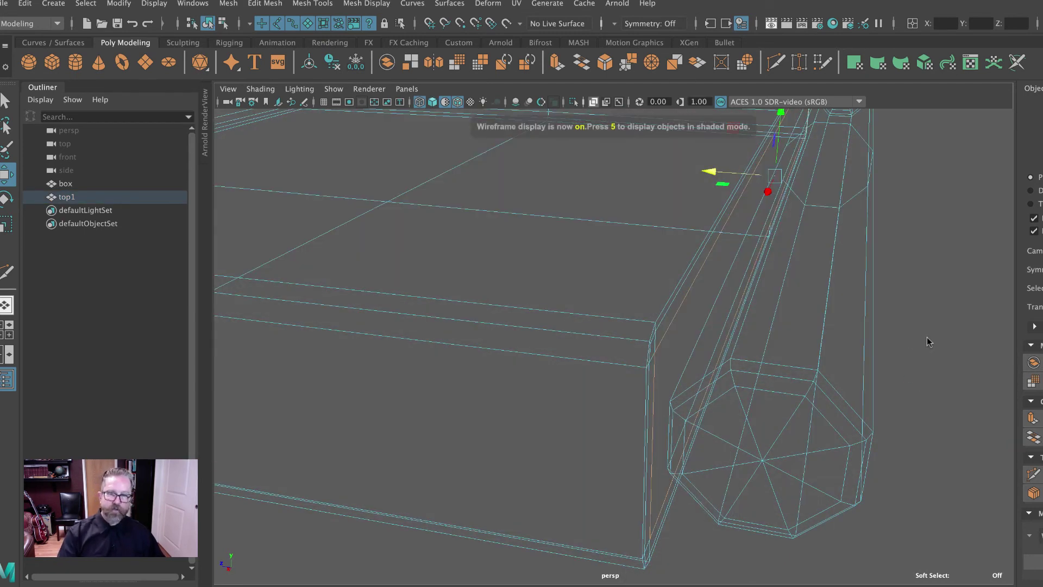
pyautogui.moveTo(927, 337)
pyautogui.keyDown('alt'); pyautogui.mouseDown()
pyautogui.moveTo(689, 341)
pyautogui.moveTo(794, 350)
pyautogui.mouseUp(); pyautogui.keyUp('alt')
pyautogui.press('5')
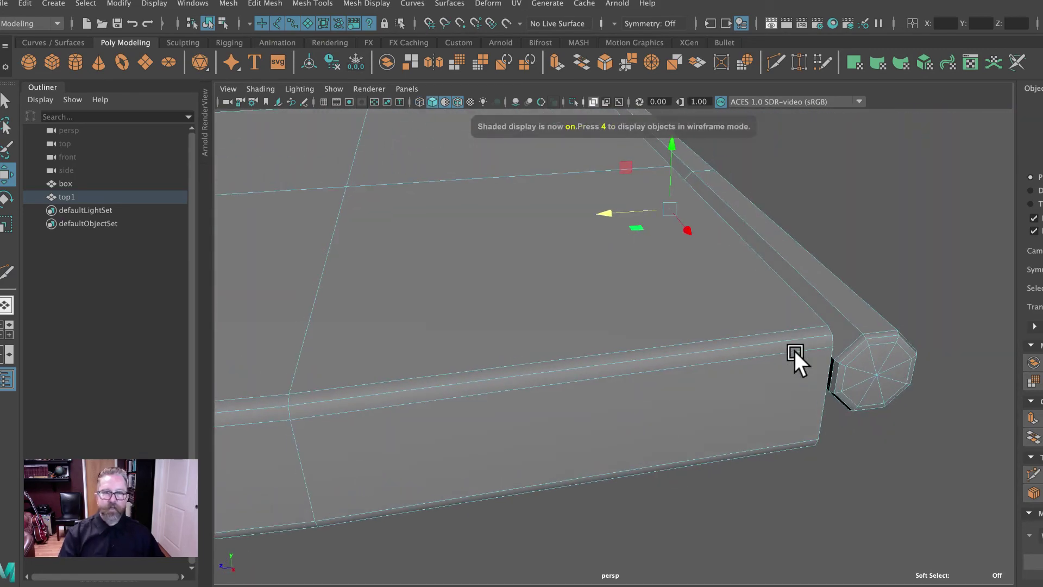
# - Add the border edges of the hinge cylinder's opening to the selection and bridge them to the slab's border edges
pyautogui.scroll(5, 806, 356)
pyautogui.scroll(-6, 807, 357)
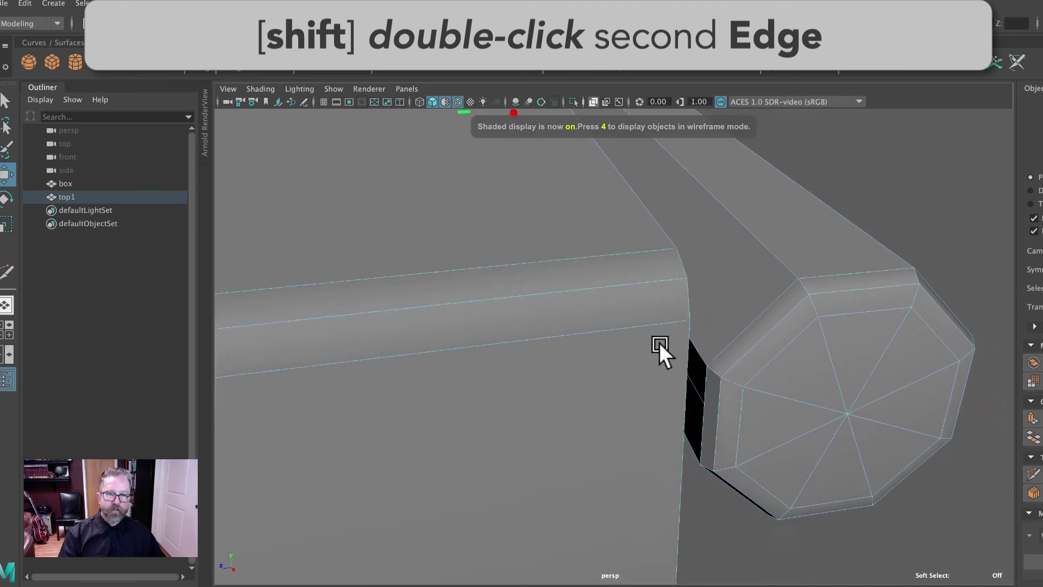
pyautogui.press('4')
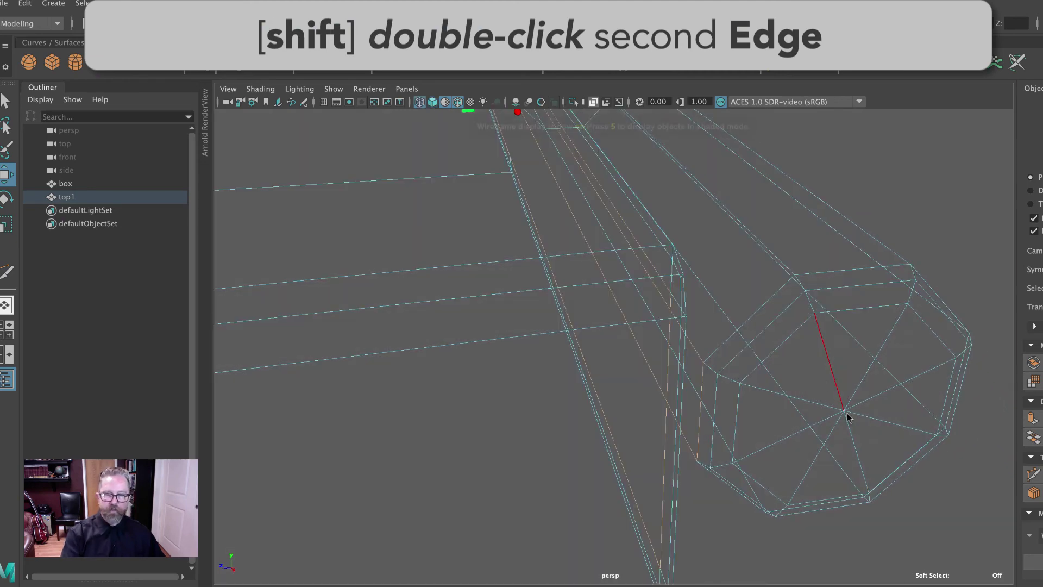
pyautogui.moveTo(947, 477)
pyautogui.keyDown('alt'); pyautogui.mouseDown()
pyautogui.moveTo(736, 457)
pyautogui.moveTo(699, 464)
pyautogui.moveTo(715, 462)
pyautogui.mouseUp(); pyautogui.keyUp('alt')
pyautogui.keyDown('alt'); pyautogui.moveTo(822, 429); pyautogui.dragTo(791, 429); pyautogui.keyUp('alt')
pyautogui.press('5')
pyautogui.keyDown('alt'); pyautogui.moveTo(686, 395); pyautogui.dragTo(829, 443); pyautogui.keyUp('alt')
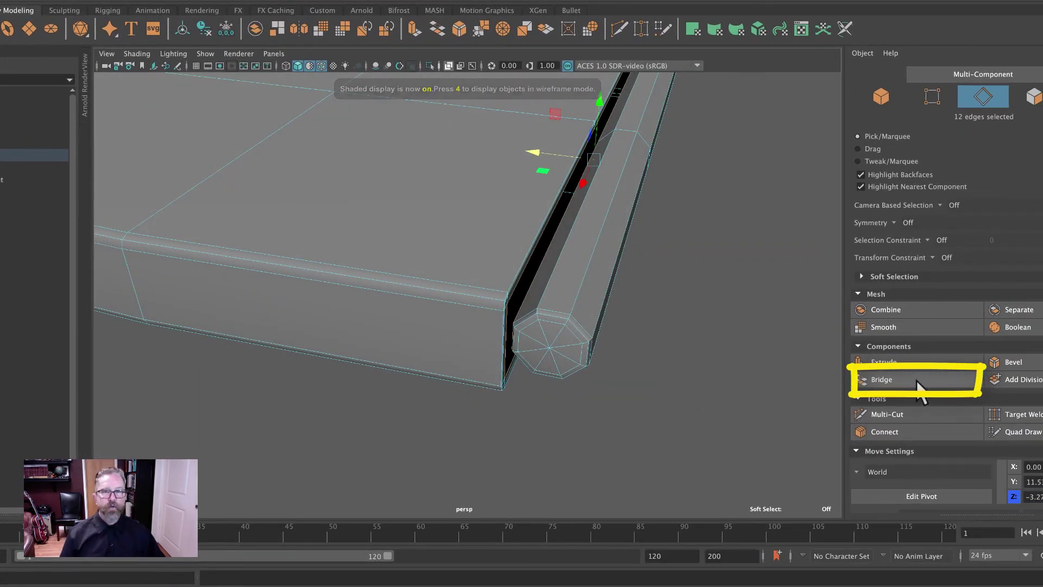
pyautogui.click(869, 382)
pyautogui.moveTo(694, 326)
pyautogui.keyDown('alt'); pyautogui.mouseDown()
pyautogui.moveTo(622, 330)
pyautogui.moveTo(692, 317)
pyautogui.mouseUp(); pyautogui.keyUp('alt')
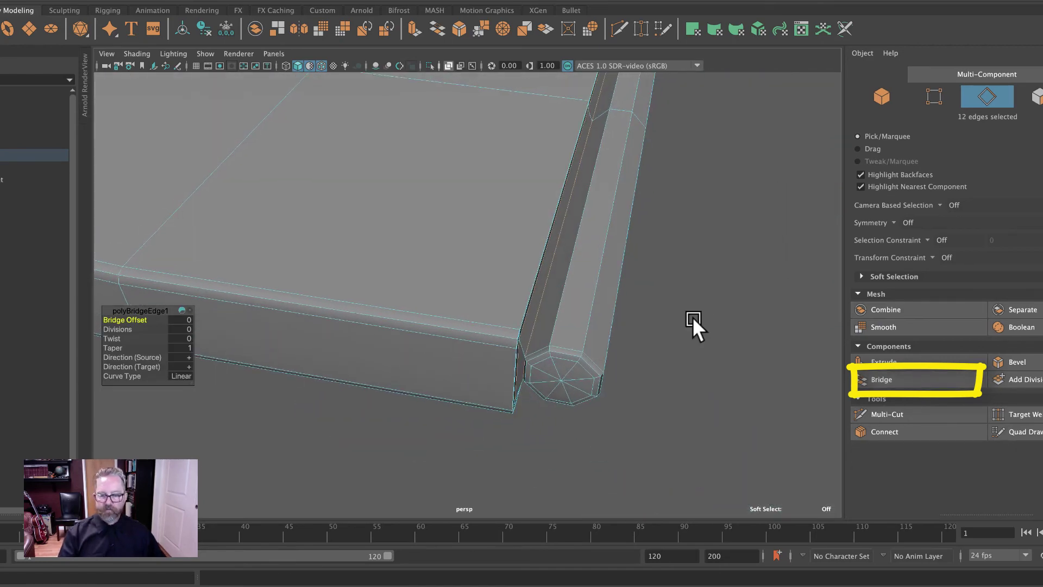
# - Turn on smooth preview for the bridged lid, return to object selection, and show layer1 with the container
pyautogui.press('3')
pyautogui.moveTo(558, 250); pyautogui.dragTo(701, 243, button='right')
pyautogui.keyDown('alt'); pyautogui.moveTo(727, 299); pyautogui.dragTo(340, 291, button='right'); pyautogui.keyUp('alt')
pyautogui.keyDown('alt'); pyautogui.moveTo(340, 291); pyautogui.dragTo(447, 299); pyautogui.keyUp('alt')
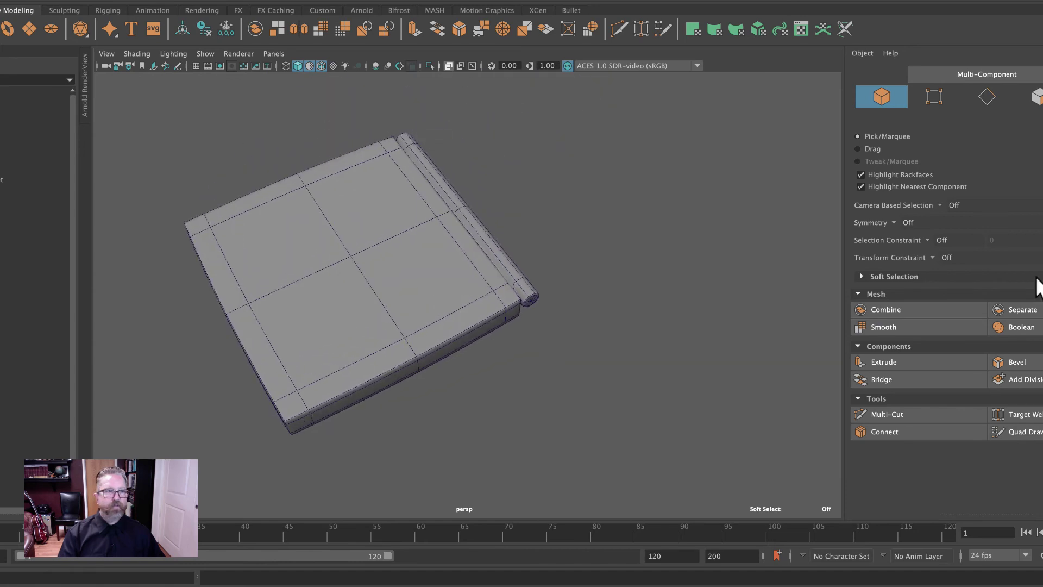
pyautogui.hotkey('ctrl', 'a')
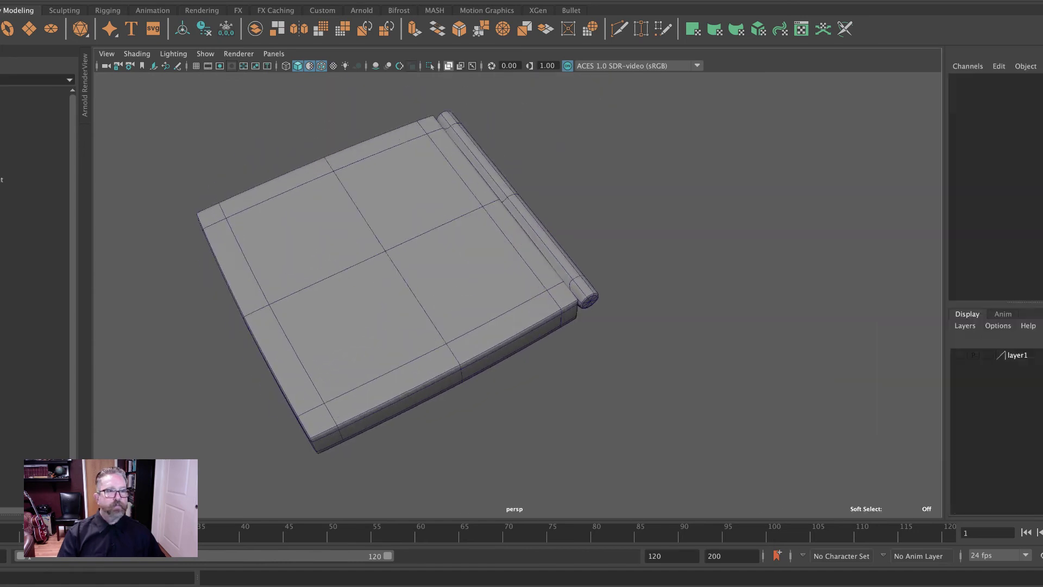
pyautogui.click(960, 355)
pyautogui.keyDown('alt'); pyautogui.moveTo(808, 339); pyautogui.dragTo(875, 340, button='middle'); pyautogui.keyUp('alt')
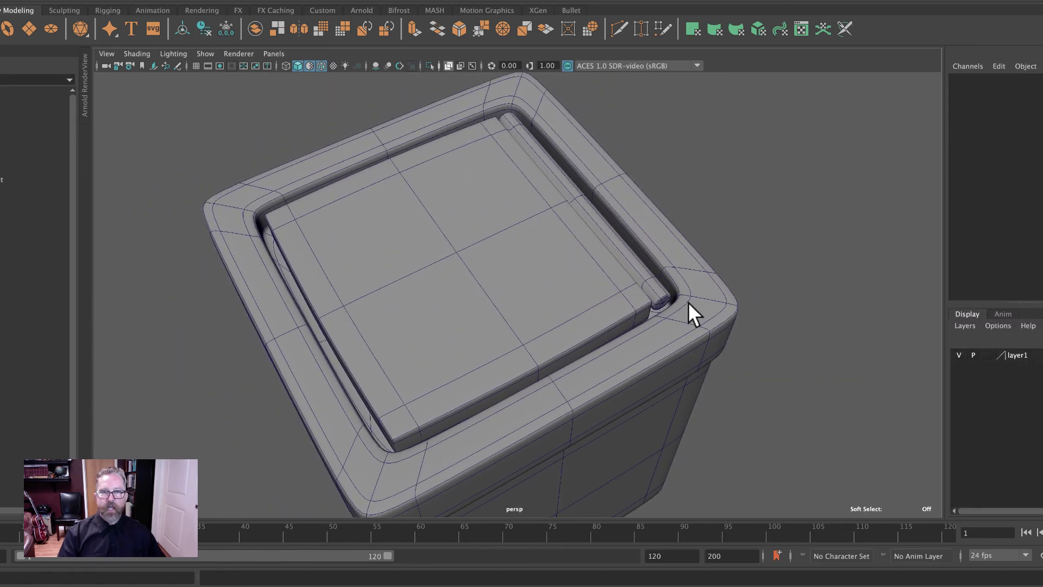
# - Select the lid mesh for moving and hide layer1 to isolate it
pyautogui.click(638, 271)
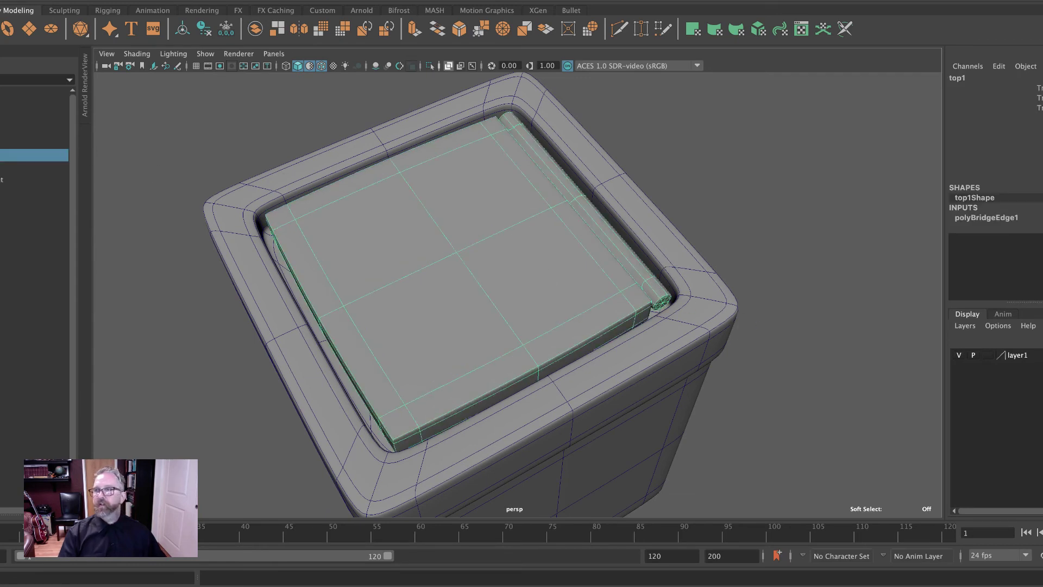
pyautogui.press('w')
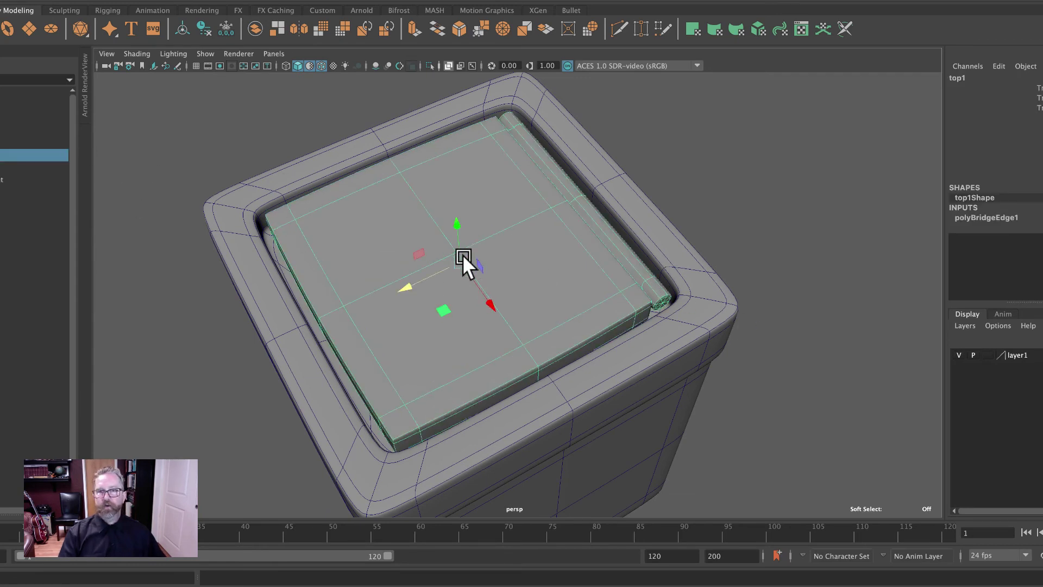
pyautogui.click(959, 356)
pyautogui.keyDown('alt'); pyautogui.moveTo(752, 358); pyautogui.dragTo(715, 343); pyautogui.keyUp('alt')
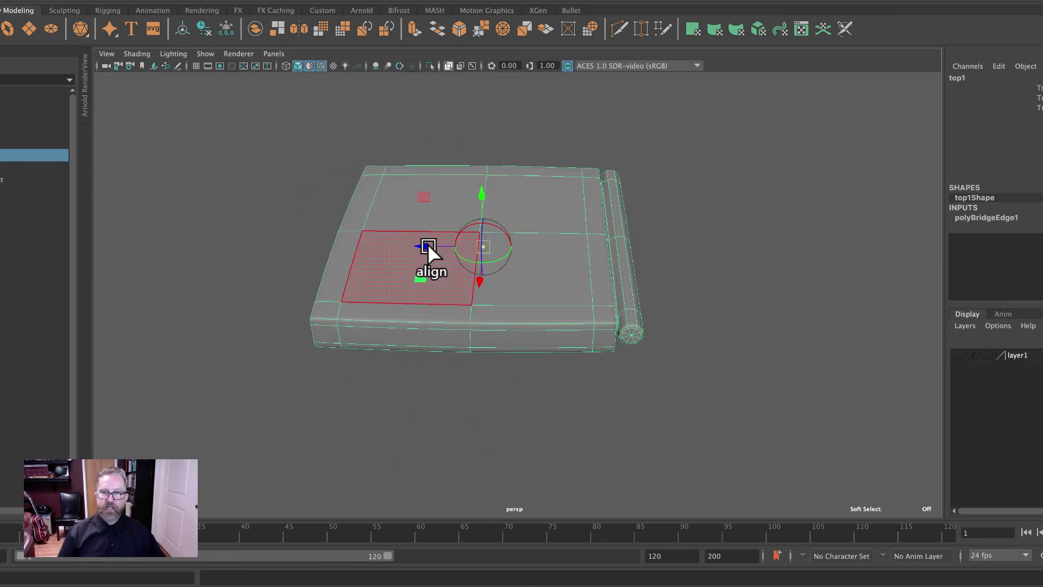
# - Try moving the lid's pivot freely beyond the slab's edge opposite the hinge
pyautogui.moveTo(416, 243); pyautogui.dragTo(213, 234)
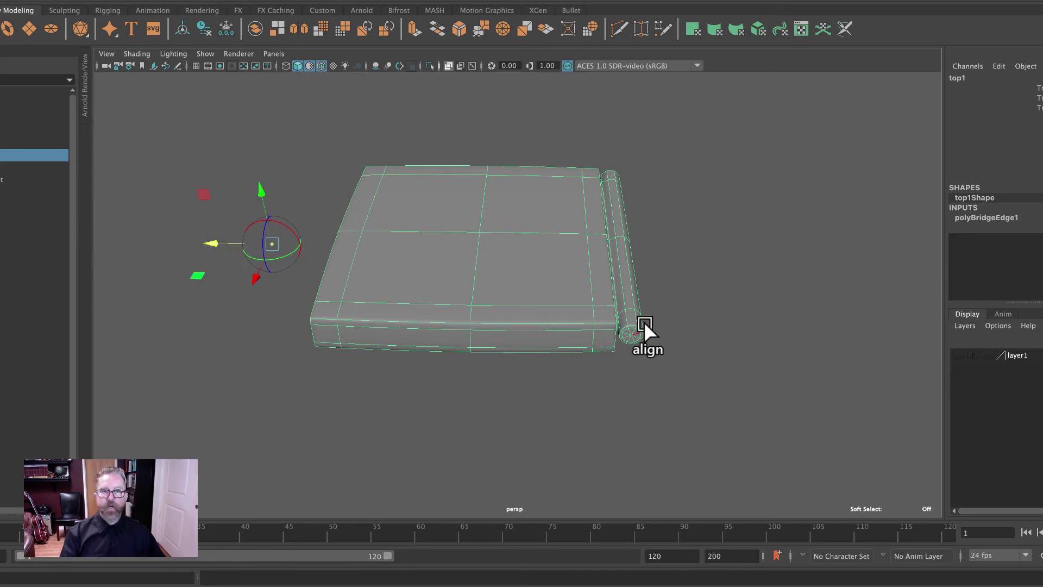
pyautogui.moveTo(607, 307); pyautogui.dragTo(669, 352)
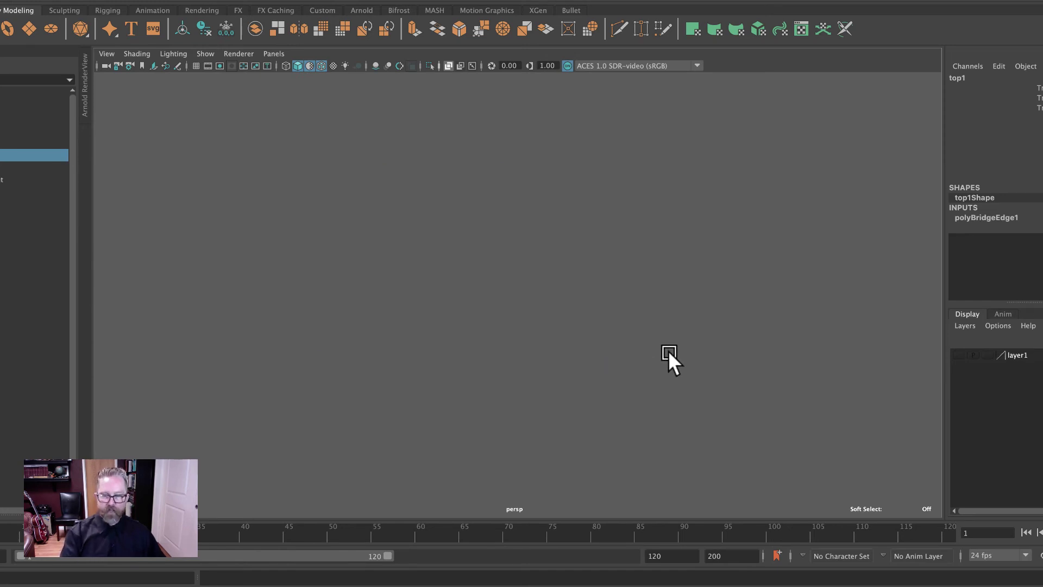
pyautogui.keyDown('alt'); pyautogui.moveTo(669, 352); pyautogui.dragTo(348, 308, button='right'); pyautogui.keyUp('alt')
pyautogui.keyDown('alt'); pyautogui.moveTo(349, 313); pyautogui.dragTo(159, 203); pyautogui.keyUp('alt')
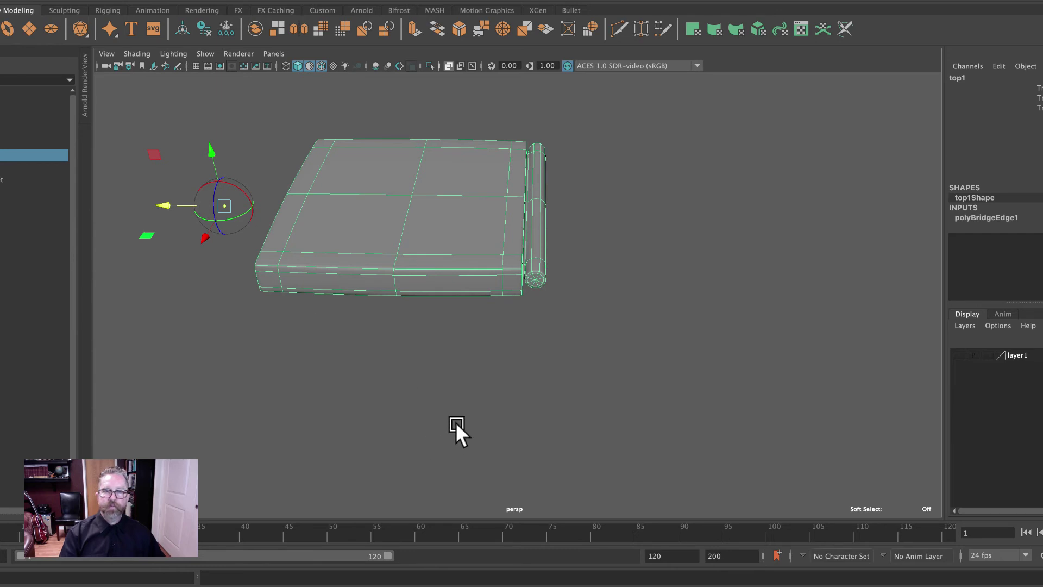
# - Place the lid's pivot at the center of the hinge cylinder and show layer1 again
pyautogui.keyDown('alt'); pyautogui.moveTo(456, 422); pyautogui.dragTo(716, 304, button='right'); pyautogui.keyUp('alt')
pyautogui.keyDown('alt'); pyautogui.moveTo(716, 304); pyautogui.dragTo(602, 391); pyautogui.keyUp('alt')
pyautogui.keyDown('alt'); pyautogui.moveTo(602, 391); pyautogui.dragTo(689, 380, button='right'); pyautogui.keyUp('alt')
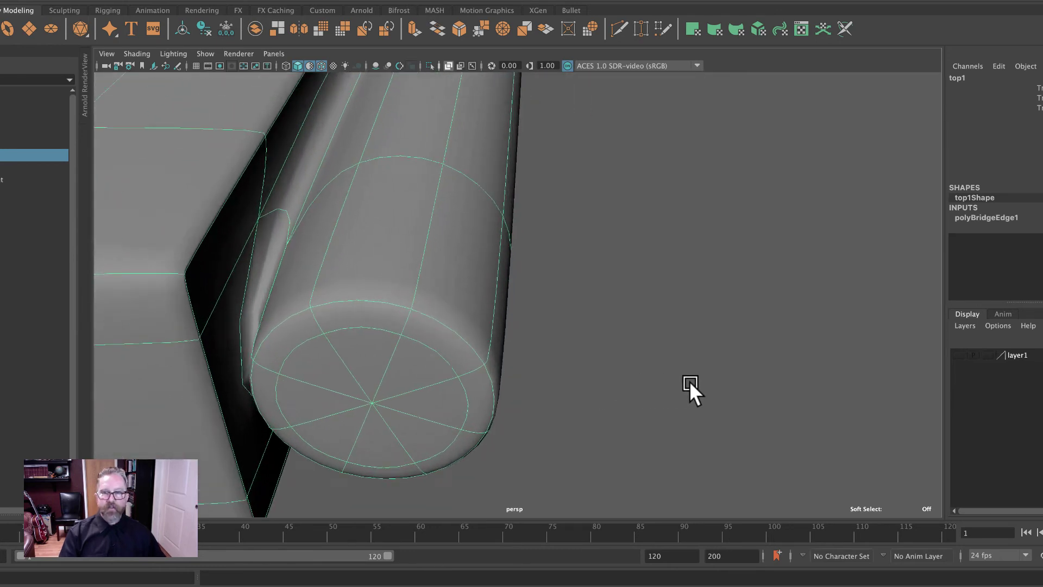
pyautogui.keyDown('alt'); pyautogui.moveTo(689, 380); pyautogui.dragTo(766, 344); pyautogui.keyUp('alt')
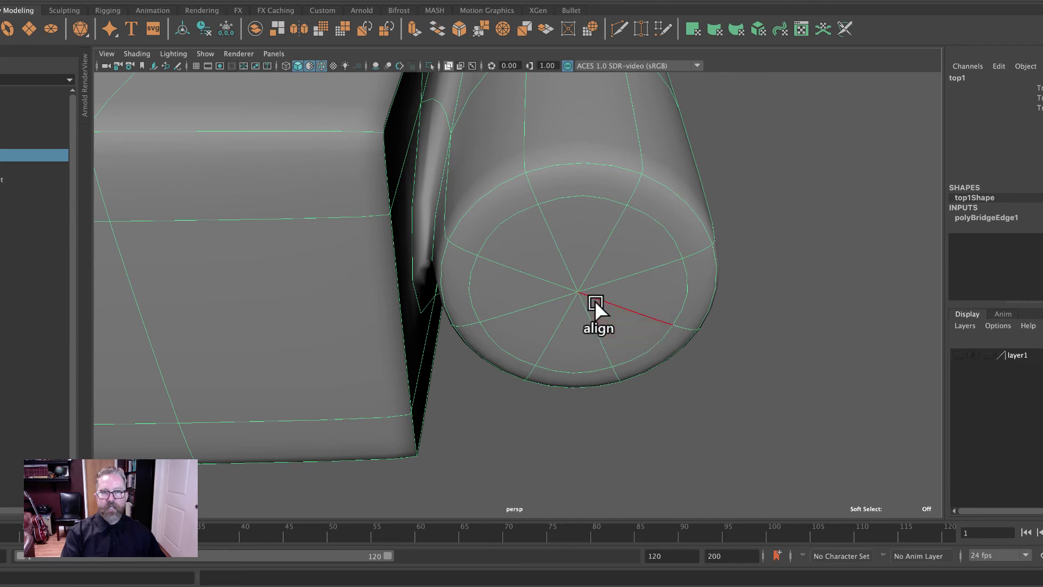
pyautogui.scroll(-5, 665, 305)
pyautogui.keyDown('alt'); pyautogui.moveTo(666, 320); pyautogui.dragTo(331, 314); pyautogui.keyUp('alt')
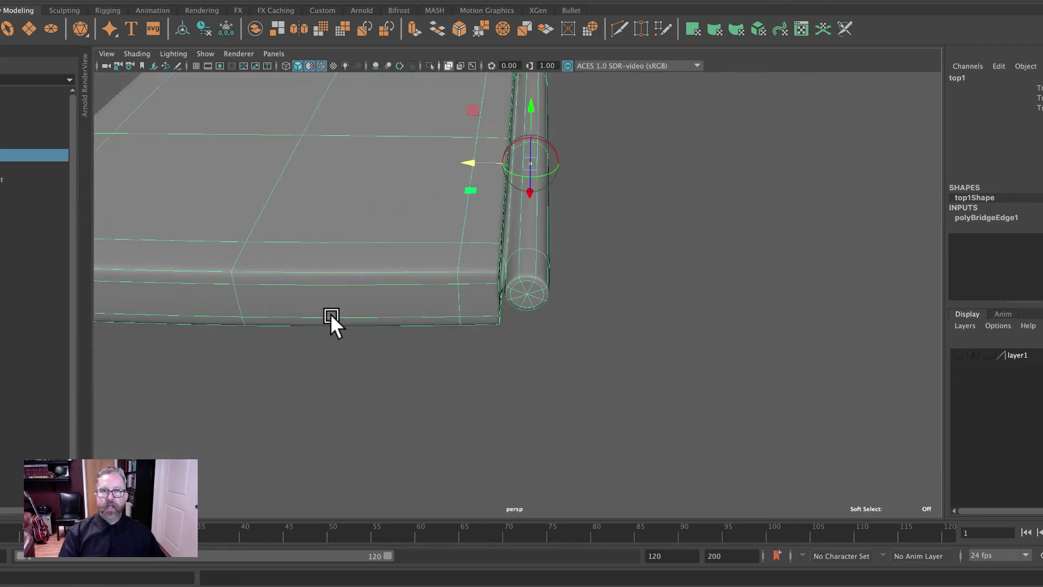
pyautogui.scroll(-5, 484, 344)
pyautogui.keyDown('alt'); pyautogui.moveTo(484, 344); pyautogui.dragTo(644, 426); pyautogui.keyUp('alt')
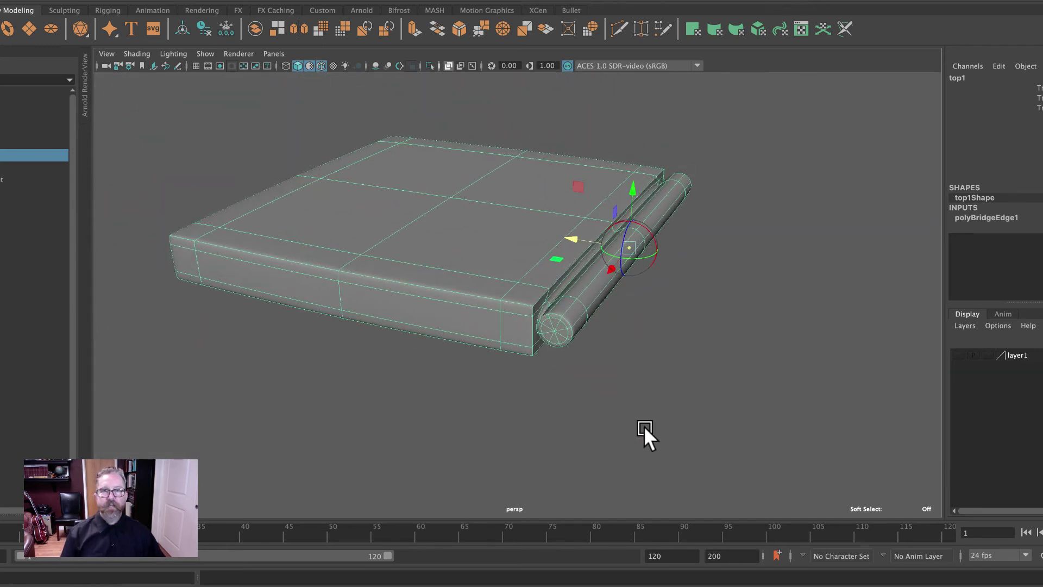
pyautogui.press('d')
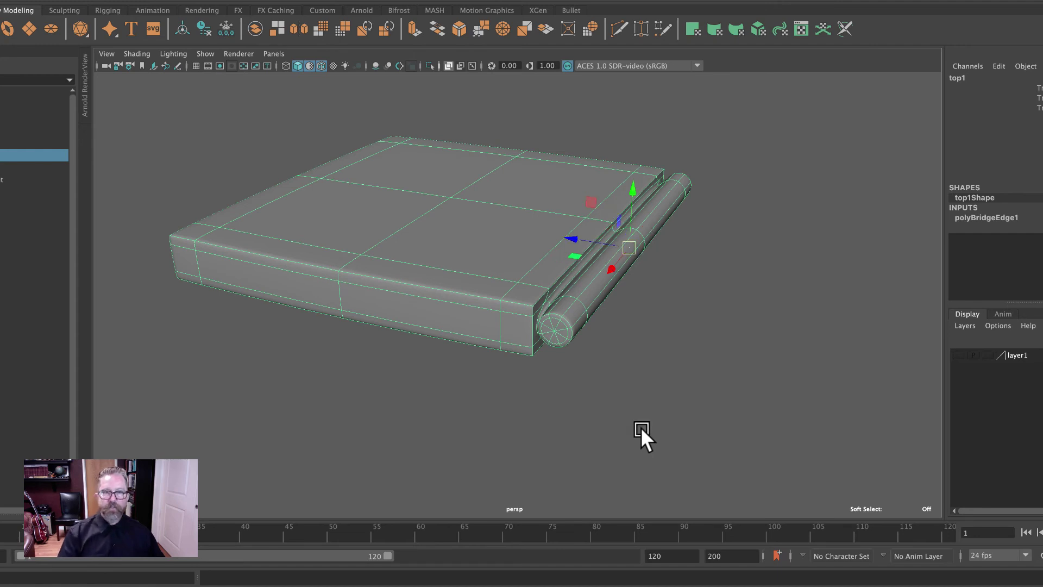
pyautogui.press('e')
pyautogui.click(958, 353)
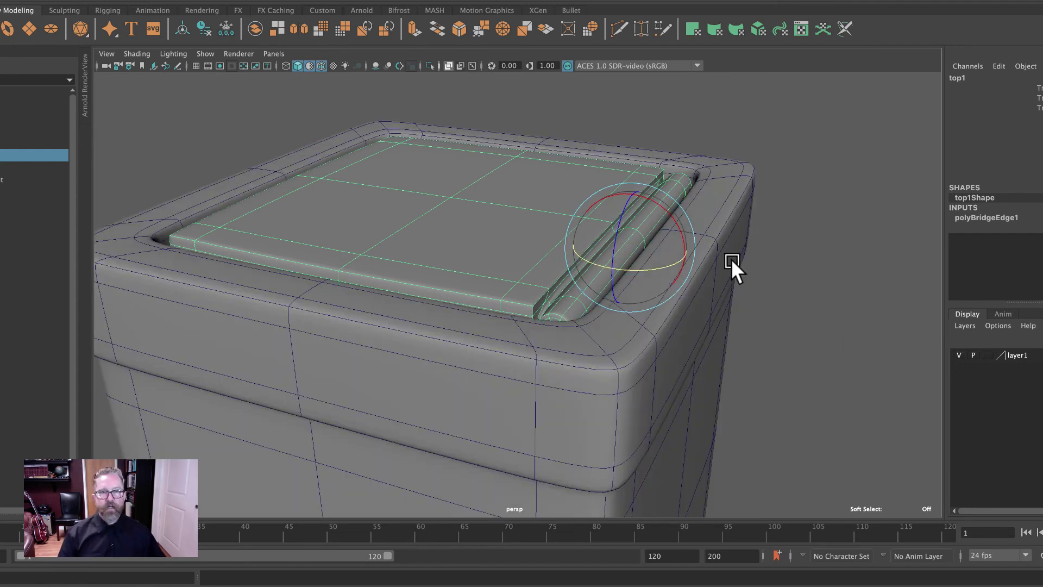
# - Test the hinge by rotating the lid open about its pivot, undo each rotation, and deselect the lid
pyautogui.moveTo(652, 198); pyautogui.dragTo(682, 252)
pyautogui.press('f')
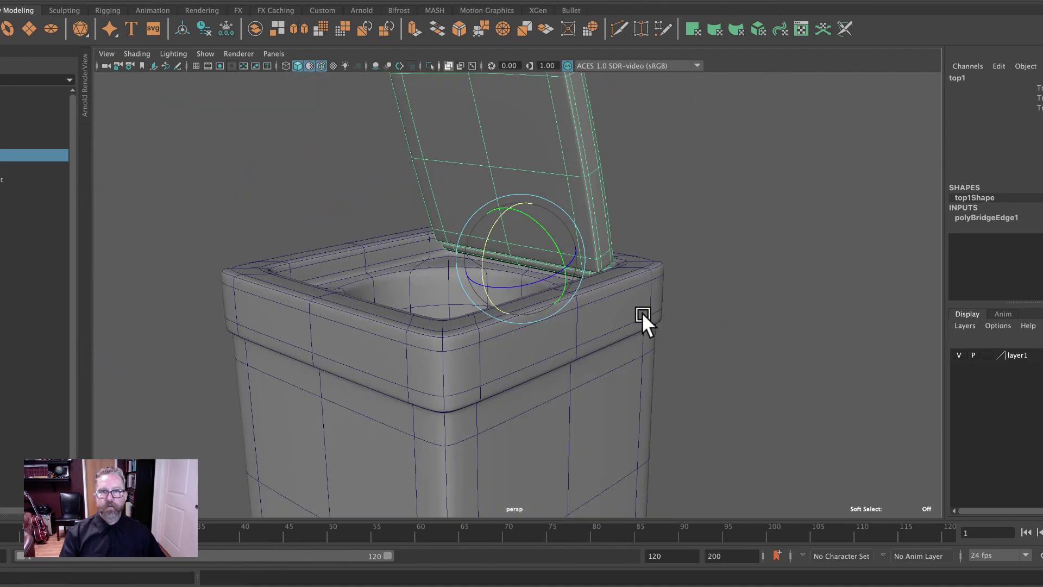
pyautogui.hotkey('ctrl', 'z')
pyautogui.moveTo(513, 220); pyautogui.dragTo(579, 205)
pyautogui.hotkey('ctrl', 'z')
pyautogui.click(703, 243)
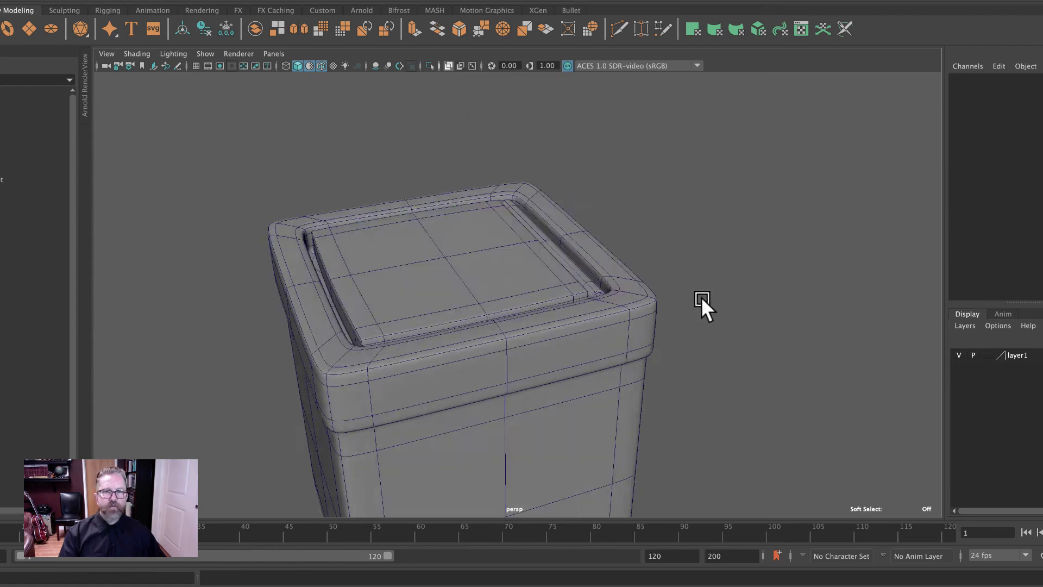
# - Examine the gaps between the lid, hinge cylinder and container rim from several angles, including the whole container
pyautogui.moveTo(700, 297)
pyautogui.keyDown('alt'); pyautogui.mouseDown()
pyautogui.moveTo(707, 322)
pyautogui.moveTo(745, 320)
pyautogui.moveTo(702, 306)
pyautogui.mouseUp(); pyautogui.keyUp('alt')
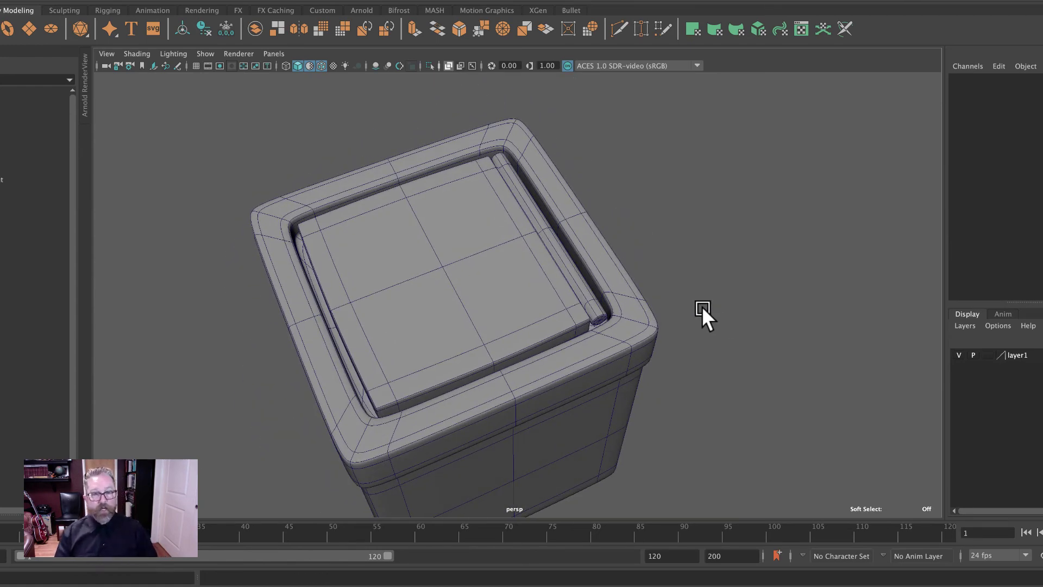
pyautogui.keyDown('alt'); pyautogui.moveTo(687, 297); pyautogui.dragTo(815, 315, button='right'); pyautogui.keyUp('alt')
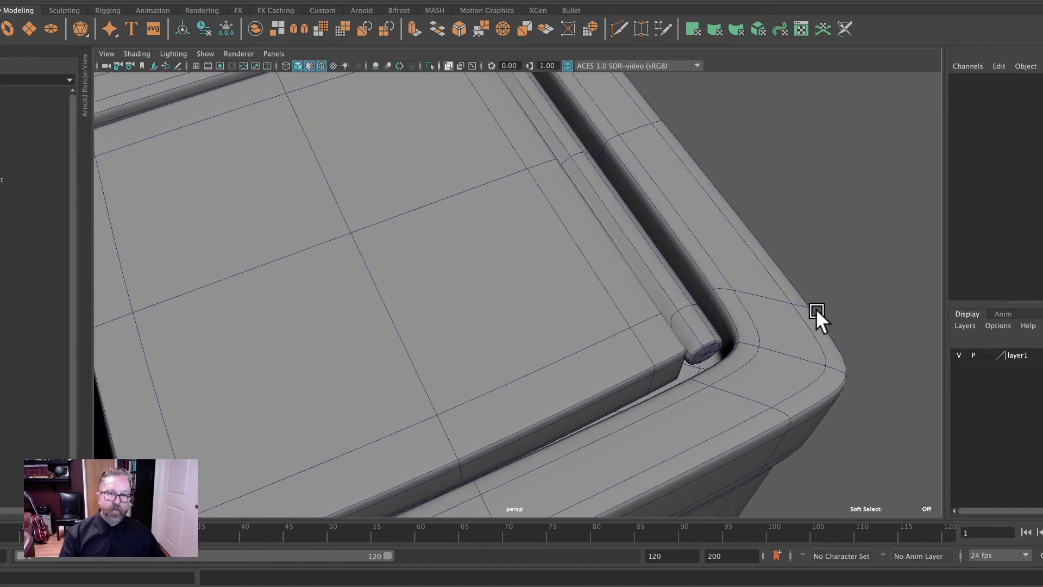
pyautogui.keyDown('alt'); pyautogui.moveTo(815, 315); pyautogui.dragTo(668, 263, button='middle'); pyautogui.keyUp('alt')
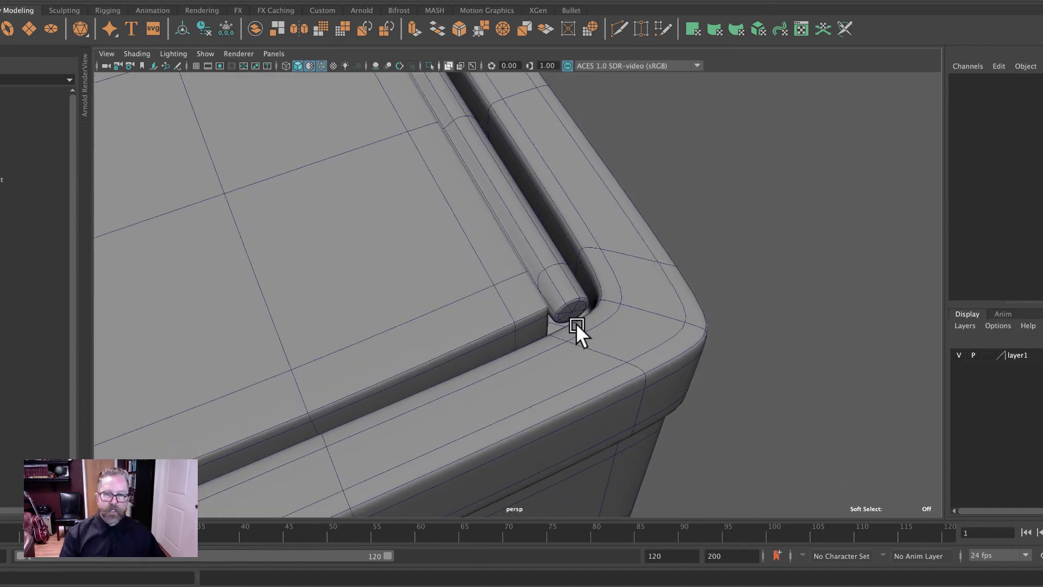
pyautogui.keyDown('alt'); pyautogui.moveTo(575, 329); pyautogui.dragTo(624, 334); pyautogui.keyUp('alt')
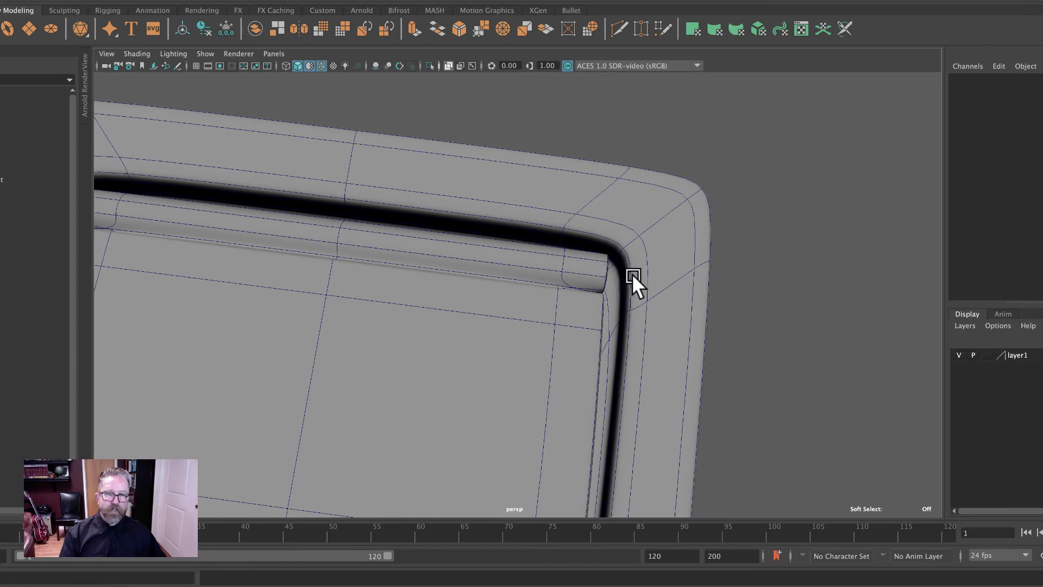
pyautogui.keyDown('alt'); pyautogui.moveTo(721, 313); pyautogui.dragTo(549, 253); pyautogui.keyUp('alt')
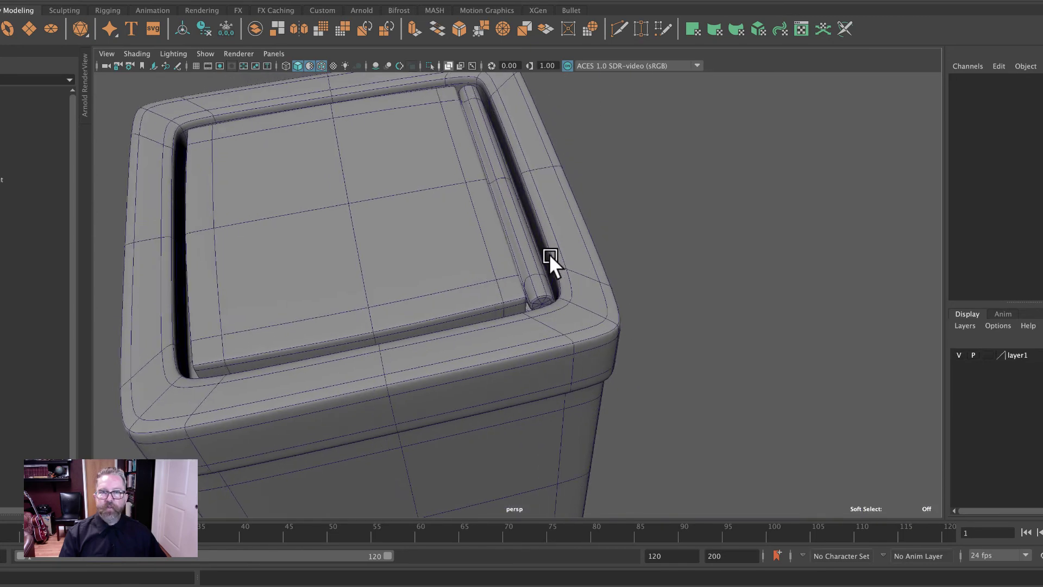
pyautogui.keyDown('alt'); pyautogui.moveTo(552, 172); pyautogui.dragTo(597, 235); pyautogui.keyUp('alt')
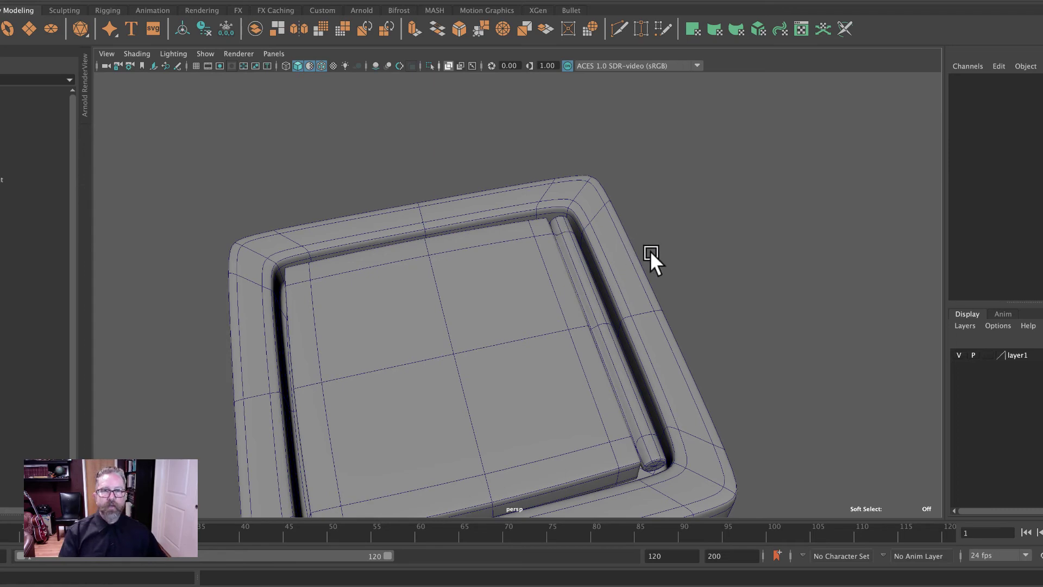
pyautogui.keyDown('alt'); pyautogui.moveTo(748, 262); pyautogui.dragTo(593, 245, button='right'); pyautogui.keyUp('alt')
pyautogui.keyDown('alt'); pyautogui.moveTo(593, 246); pyautogui.dragTo(502, 263); pyautogui.keyUp('alt')
pyautogui.keyDown('alt'); pyautogui.moveTo(459, 233); pyautogui.dragTo(491, 249); pyautogui.keyUp('alt')
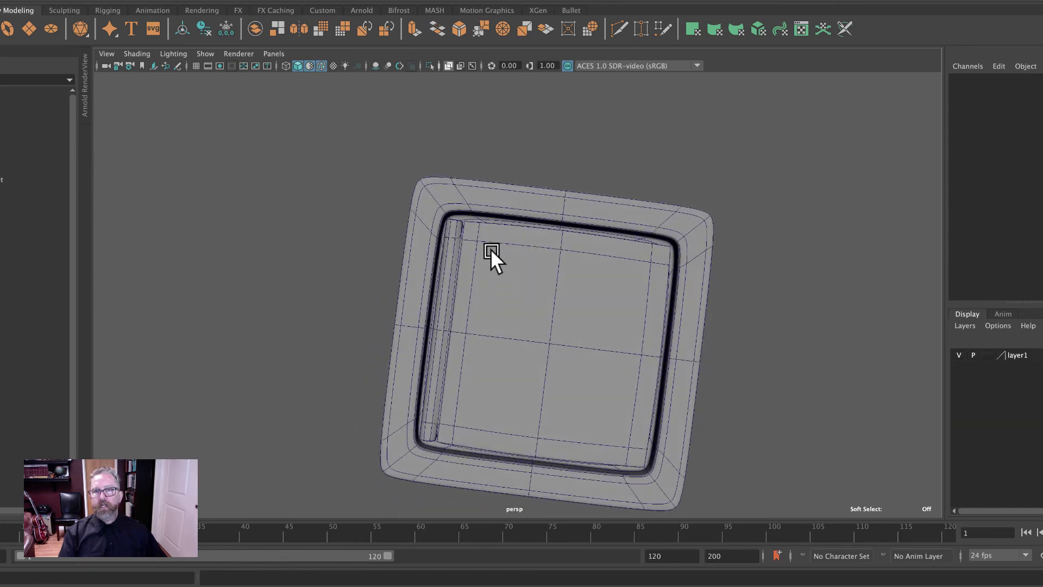
pyautogui.keyDown('alt'); pyautogui.moveTo(462, 210); pyautogui.dragTo(575, 227); pyautogui.keyUp('alt')
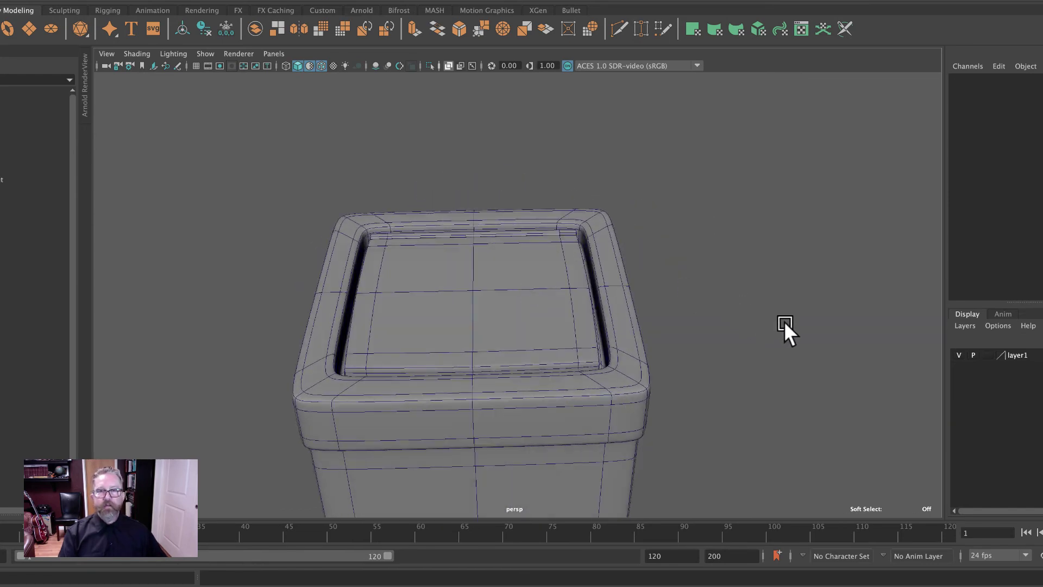
pyautogui.keyDown('alt'); pyautogui.moveTo(785, 324); pyautogui.dragTo(594, 237); pyautogui.keyUp('alt')
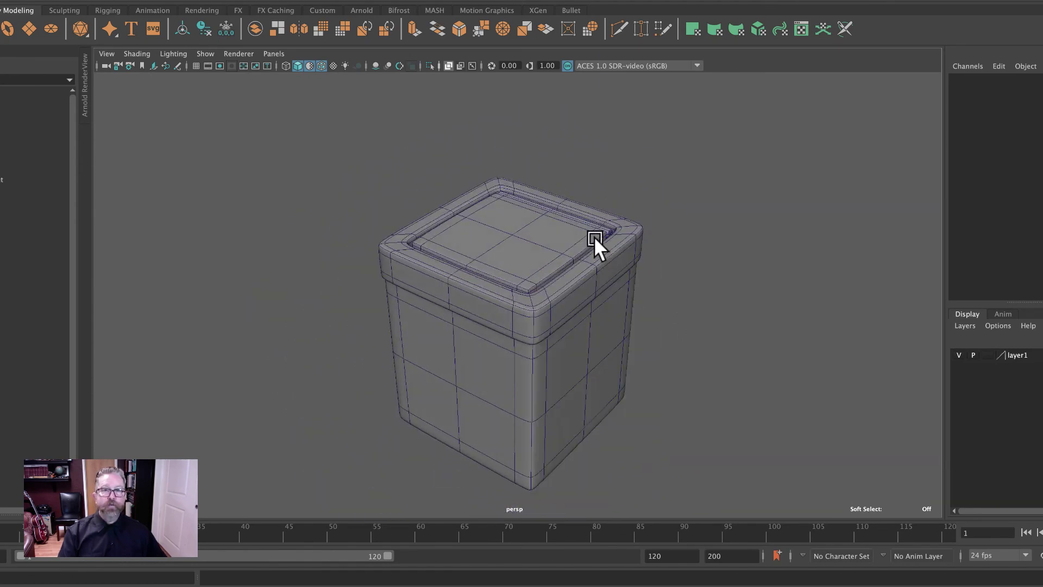
pyautogui.keyDown('alt'); pyautogui.moveTo(696, 304); pyautogui.dragTo(697, 291); pyautogui.keyUp('alt')
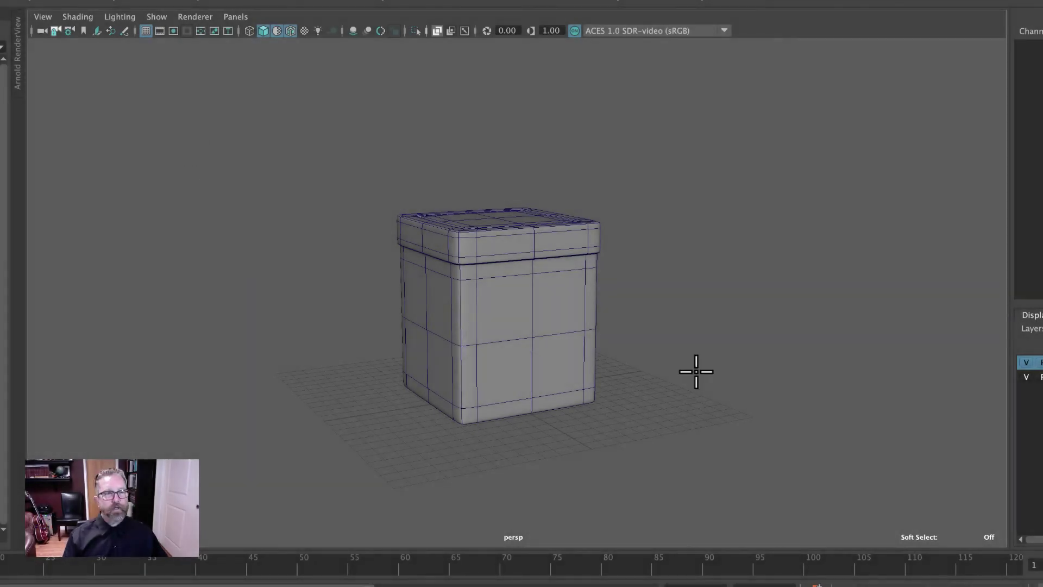
# - Hide layer1 and layer2 to clear the scene, and show the front view full size
pyautogui.click(1027, 377)
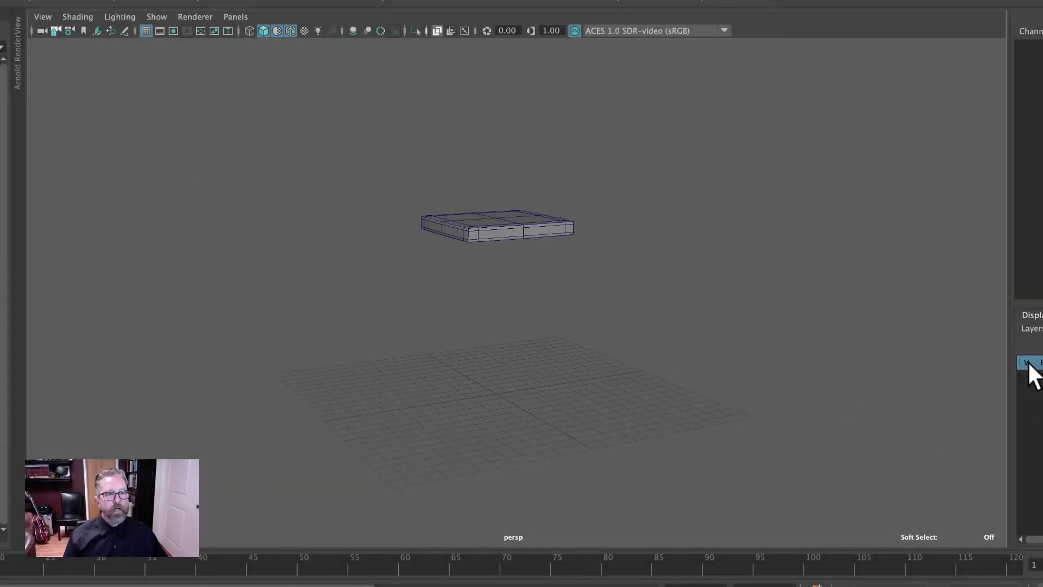
pyautogui.click(1026, 362)
pyautogui.press('space')
pyautogui.press('space')
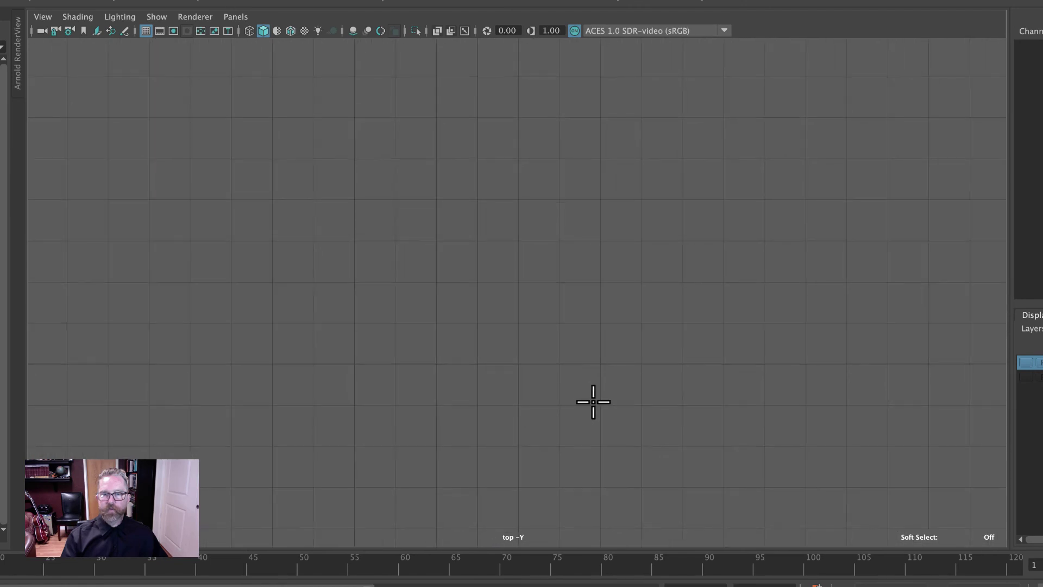
pyautogui.press('space')
pyautogui.press('space')
pyautogui.press('space')
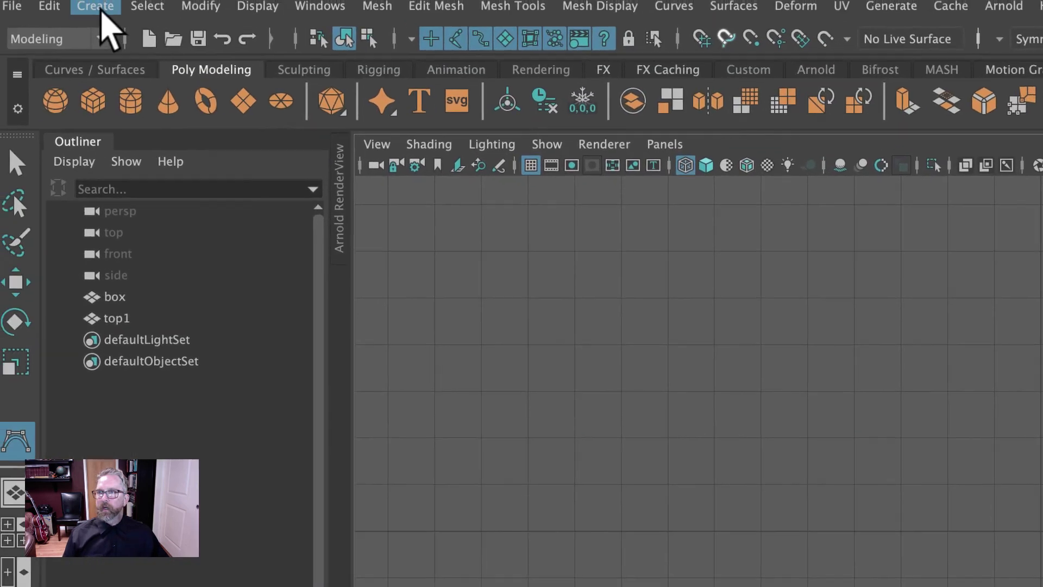
# - Draw a stepped S-shaped curve with the CV Curve Tool from the origin, using seven grid-snapped points: two squares across, two up, two across
pyautogui.click(101, 15)
pyautogui.moveTo(123, 61)
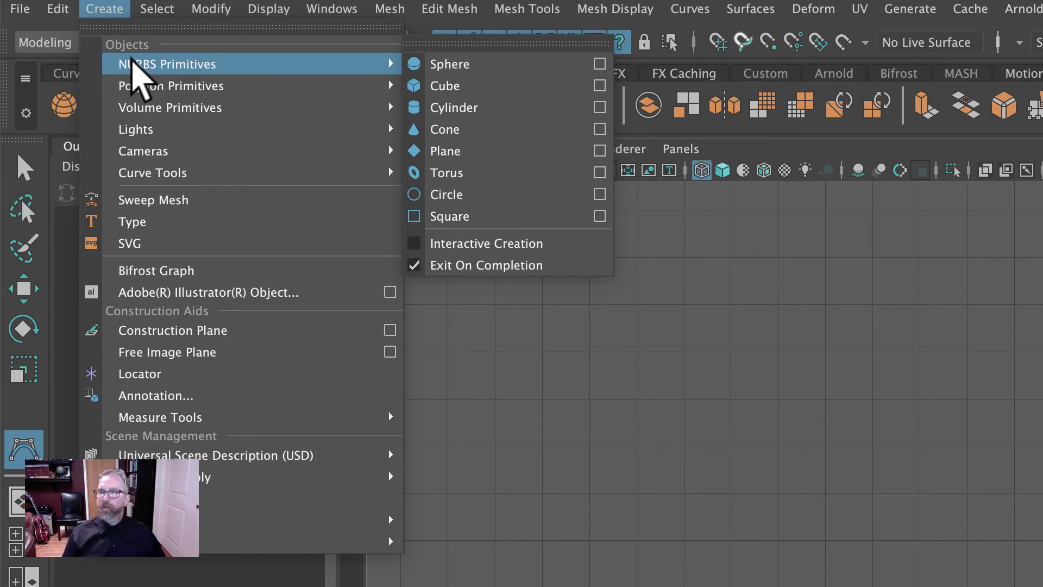
pyautogui.moveTo(190, 174)
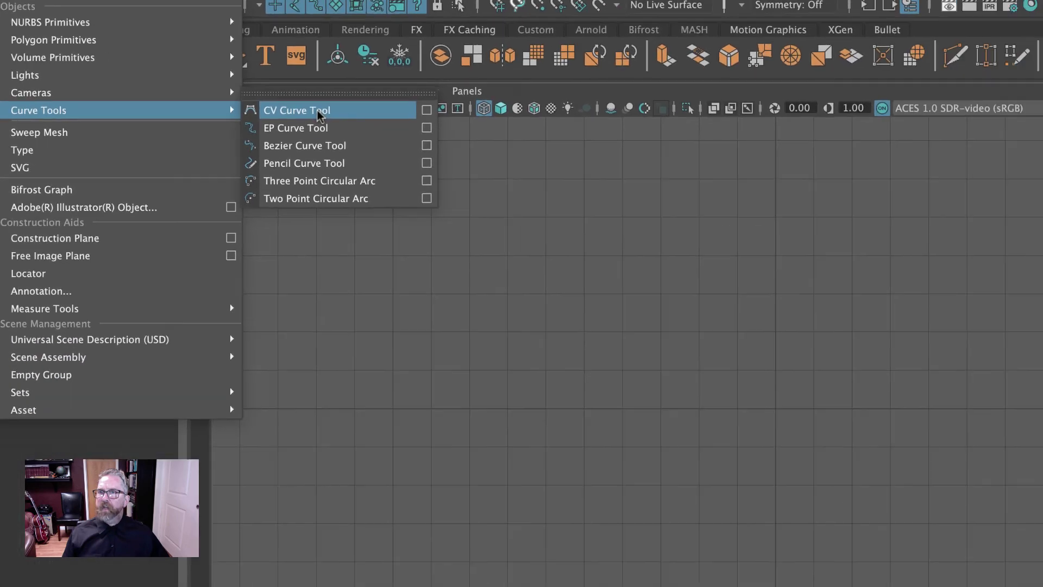
pyautogui.click(139, 50)
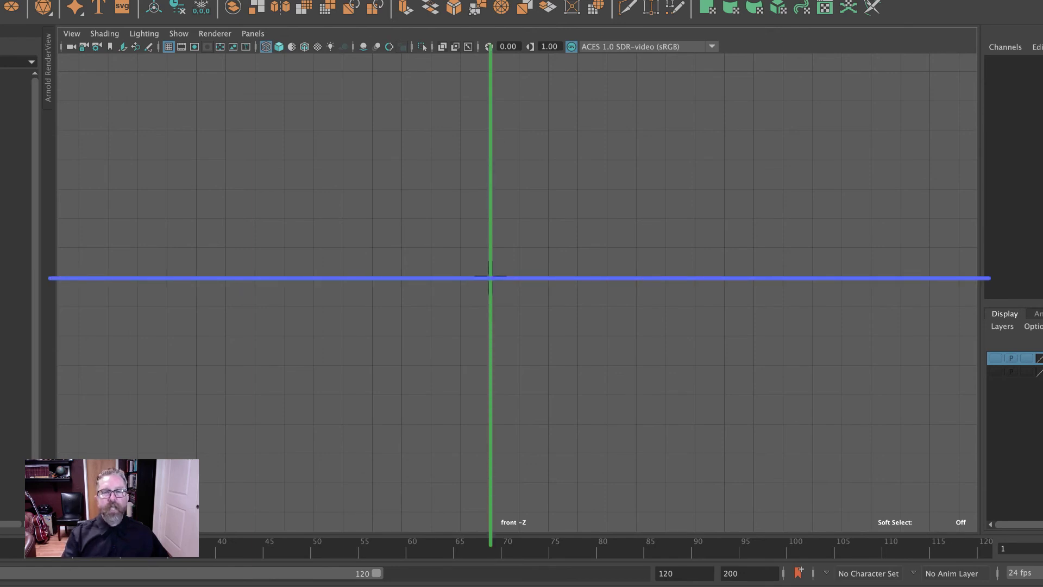
pyautogui.click(489, 277)
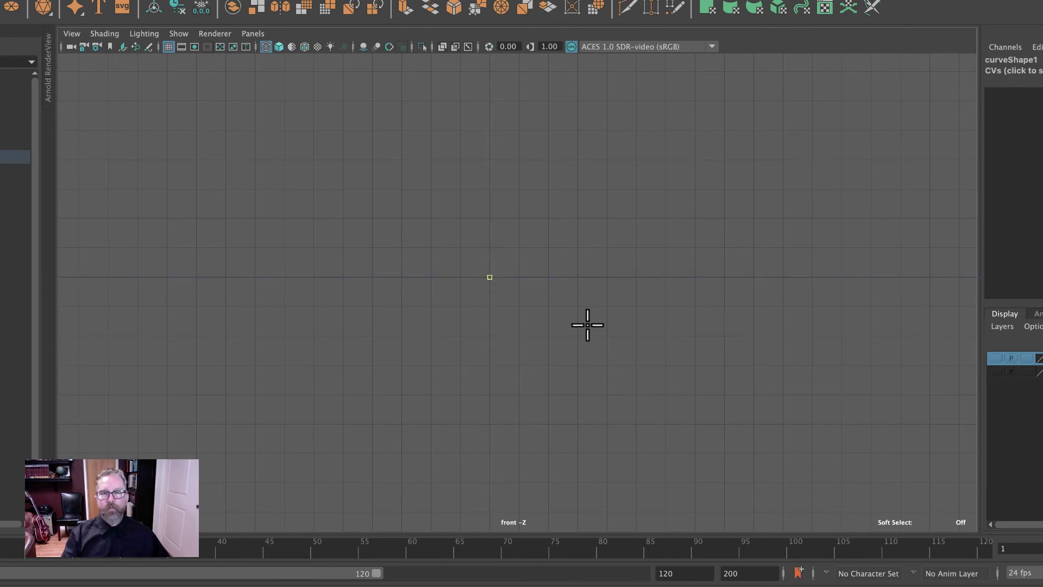
pyautogui.click(518, 277)
pyautogui.click(549, 277)
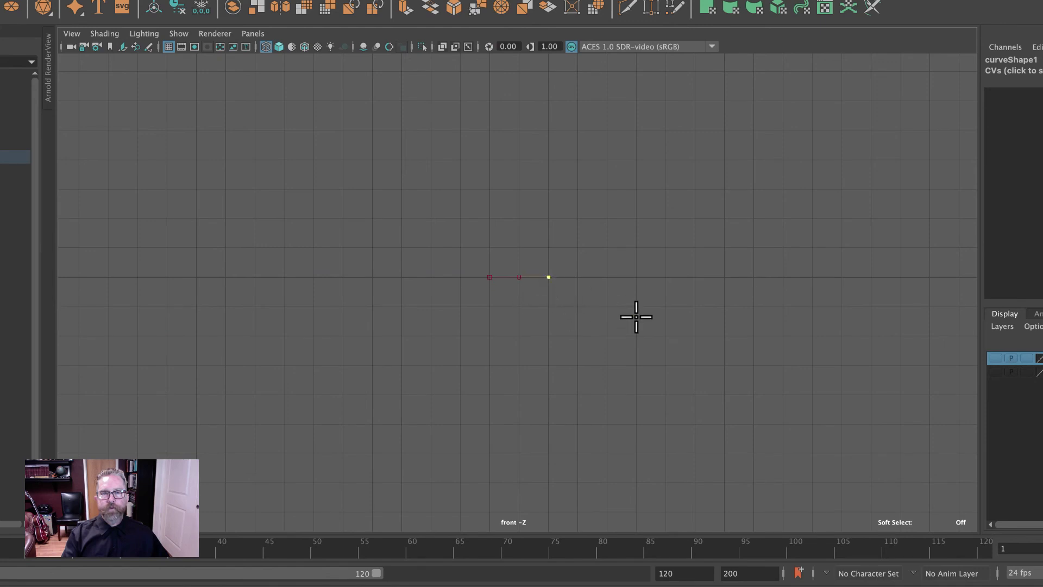
pyautogui.click(548, 247)
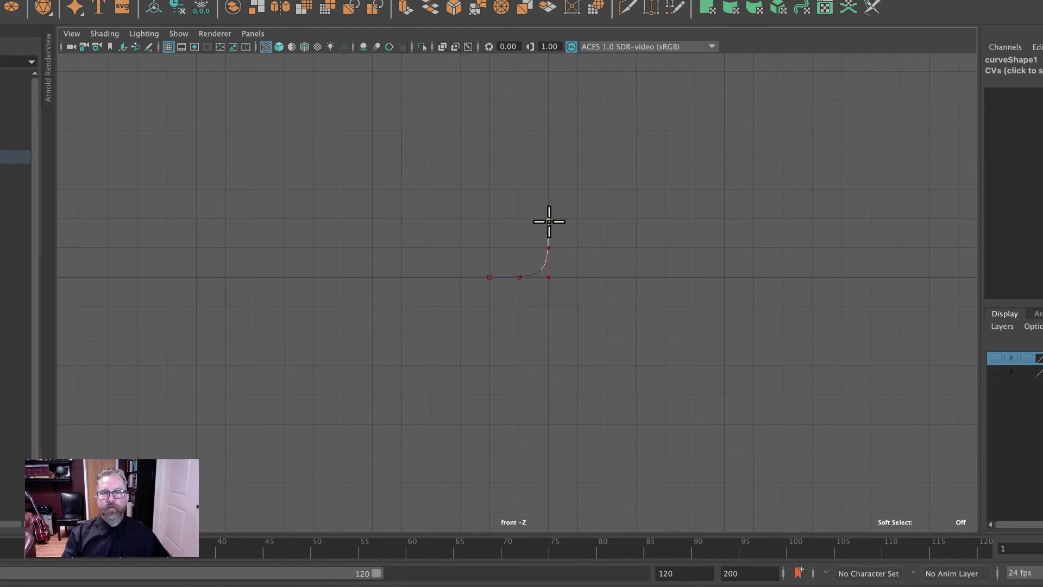
pyautogui.click(548, 218)
pyautogui.click(577, 218)
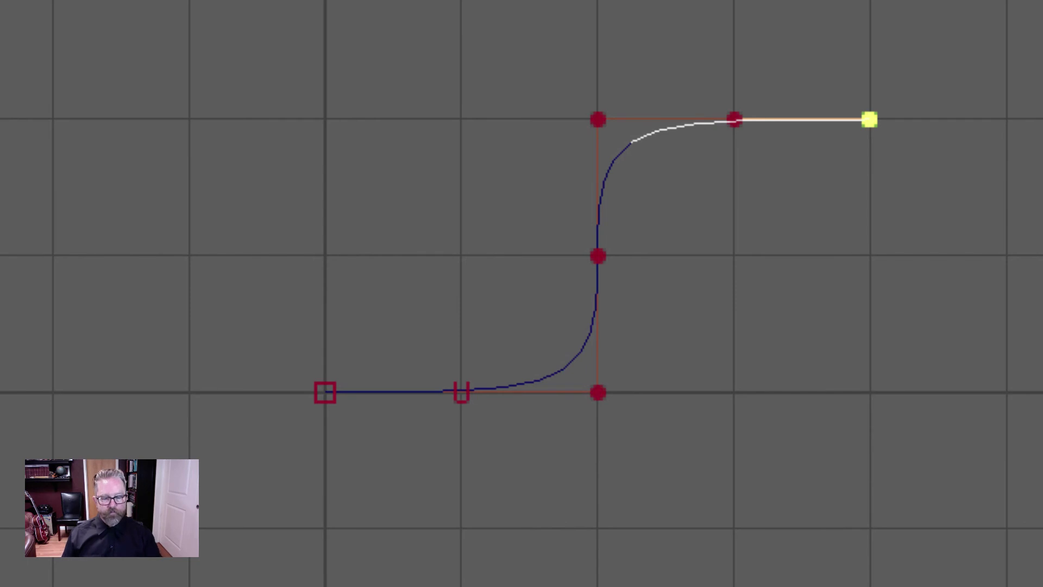
pyautogui.press('Return')
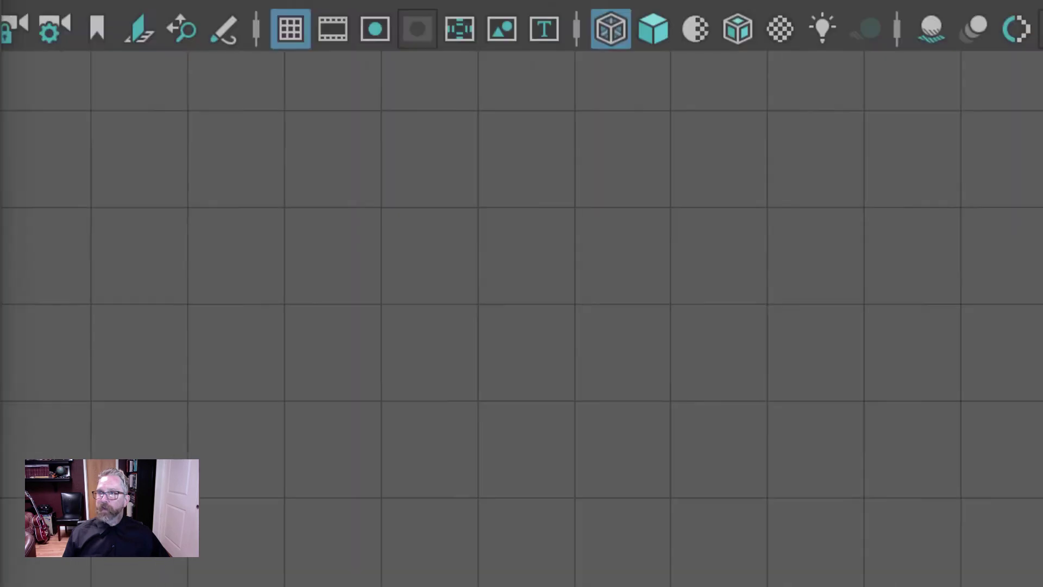
# - Create a NURBS circle with linear degree and 6 sections
pyautogui.click(60, 10)
pyautogui.moveTo(133, 105)
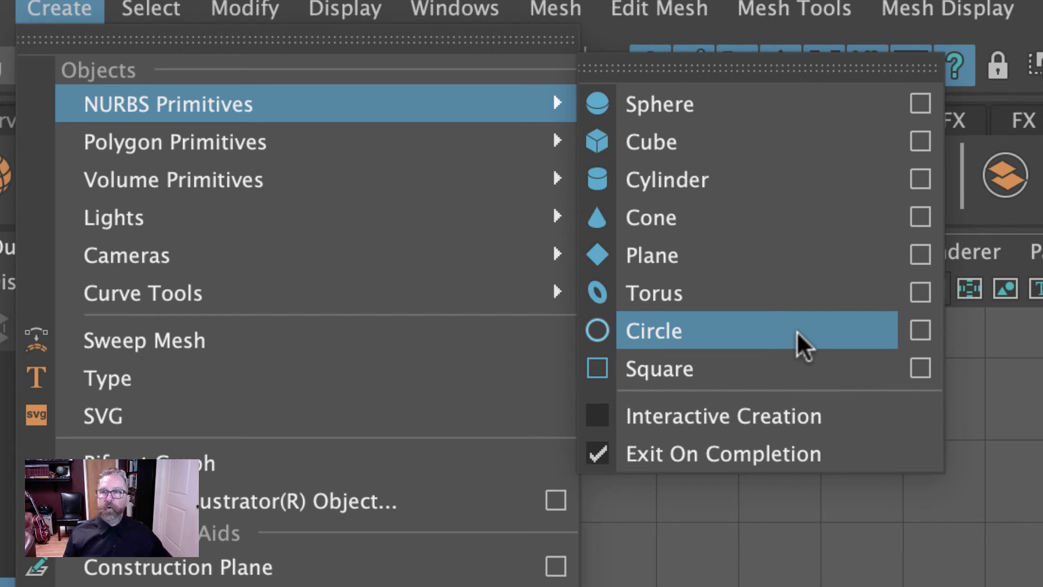
pyautogui.click(920, 331)
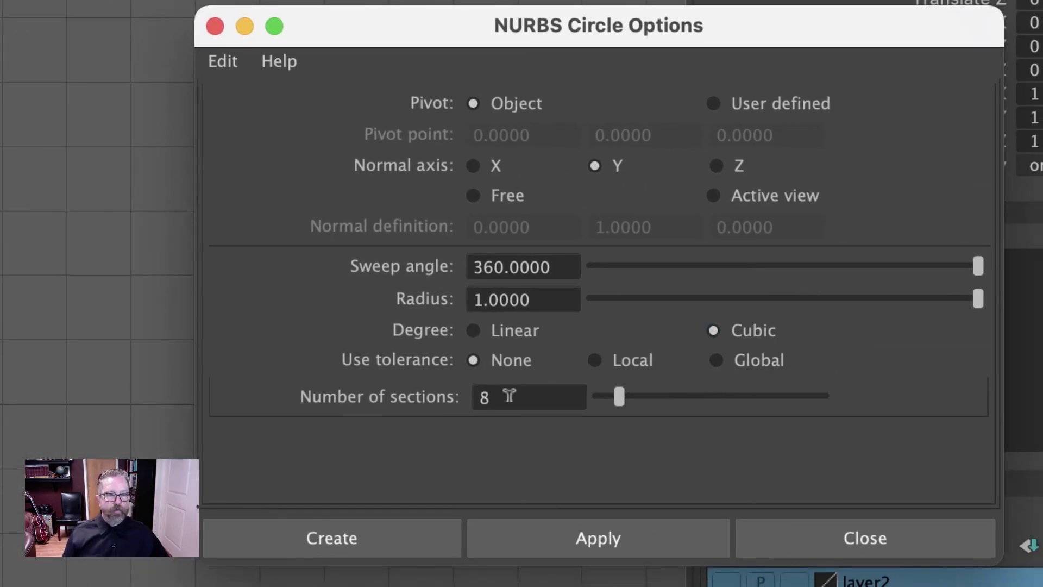
pyautogui.click(474, 330)
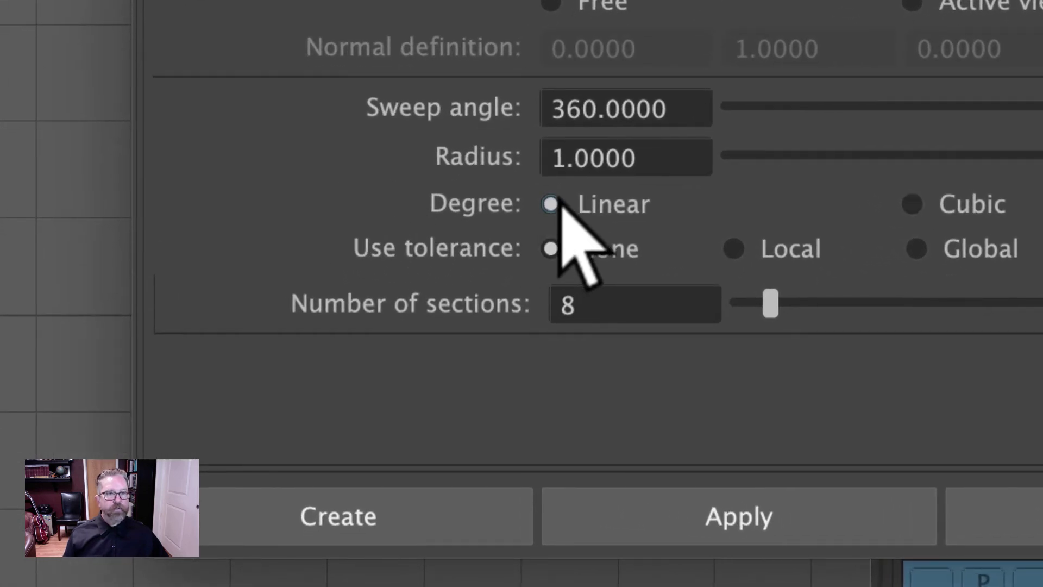
pyautogui.doubleClick(604, 305)
pyautogui.write('6')
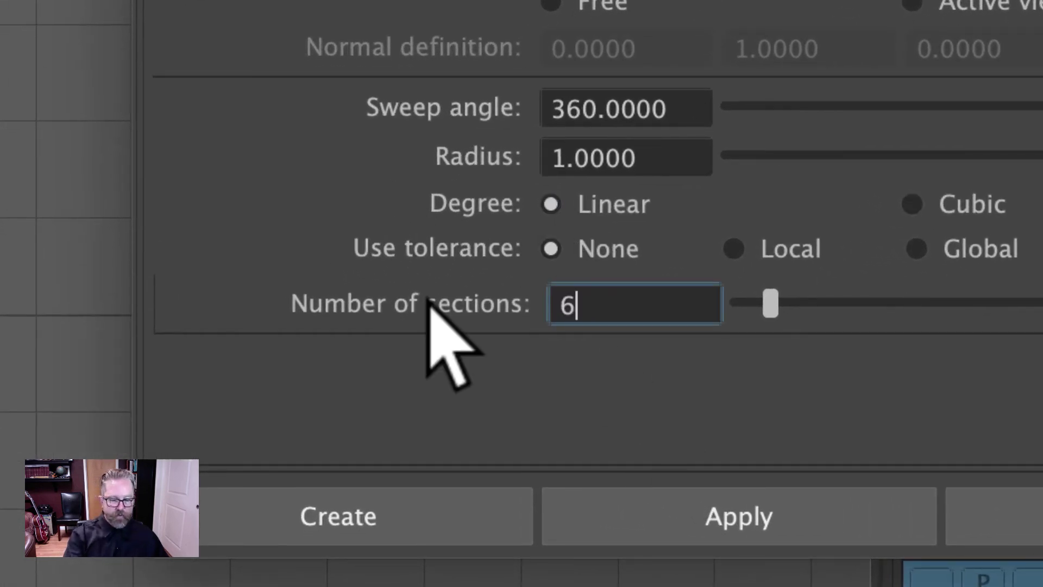
pyautogui.click(422, 495)
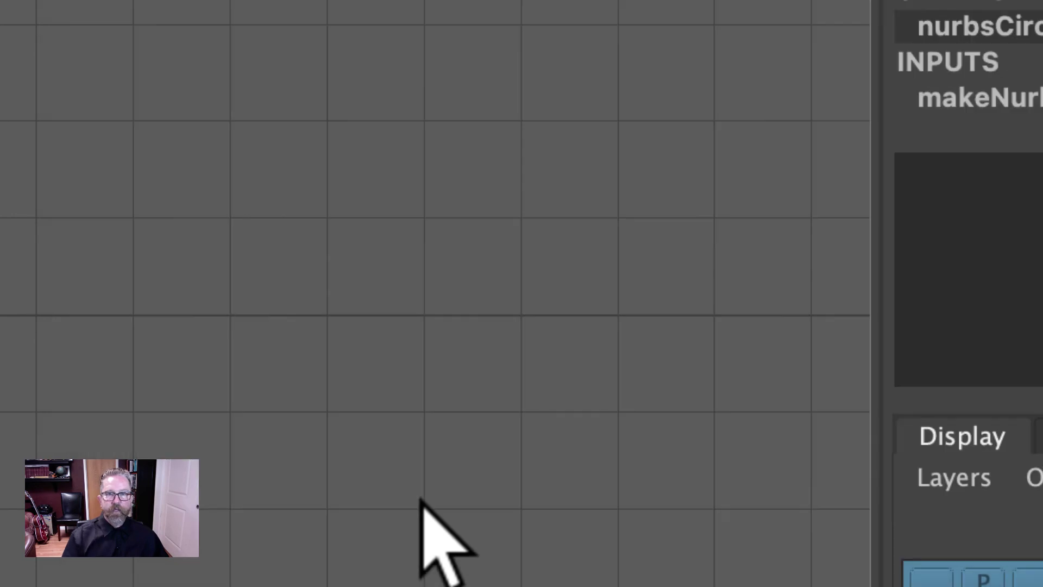
# - Stand the hexagonal circle perpendicular to the curve's start in the perspective view, with Rotate Z set to 90
pyautogui.hotkey('ctrl', 'space')
pyautogui.press('space')
pyautogui.press('space')
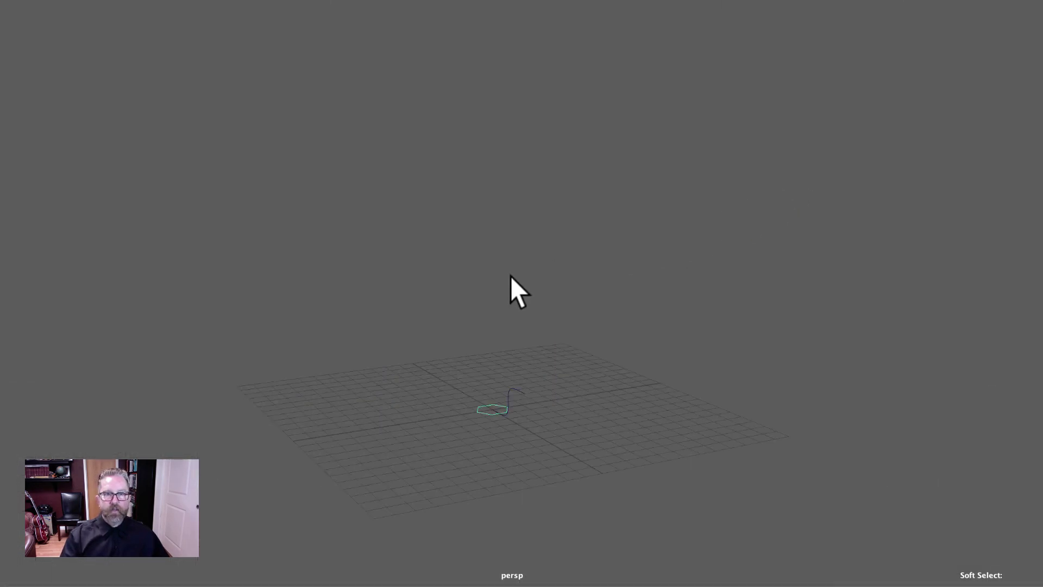
pyautogui.keyDown('alt'); pyautogui.moveTo(510, 276); pyautogui.dragTo(517, 365); pyautogui.keyUp('alt')
pyautogui.keyDown('alt'); pyautogui.moveTo(517, 366); pyautogui.dragTo(701, 455, button='right'); pyautogui.keyUp('alt')
pyautogui.keyDown('alt'); pyautogui.moveTo(701, 455); pyautogui.dragTo(647, 107, button='middle'); pyautogui.keyUp('alt')
pyautogui.keyDown('alt'); pyautogui.moveTo(647, 107); pyautogui.dragTo(761, 300, button='right'); pyautogui.keyUp('alt')
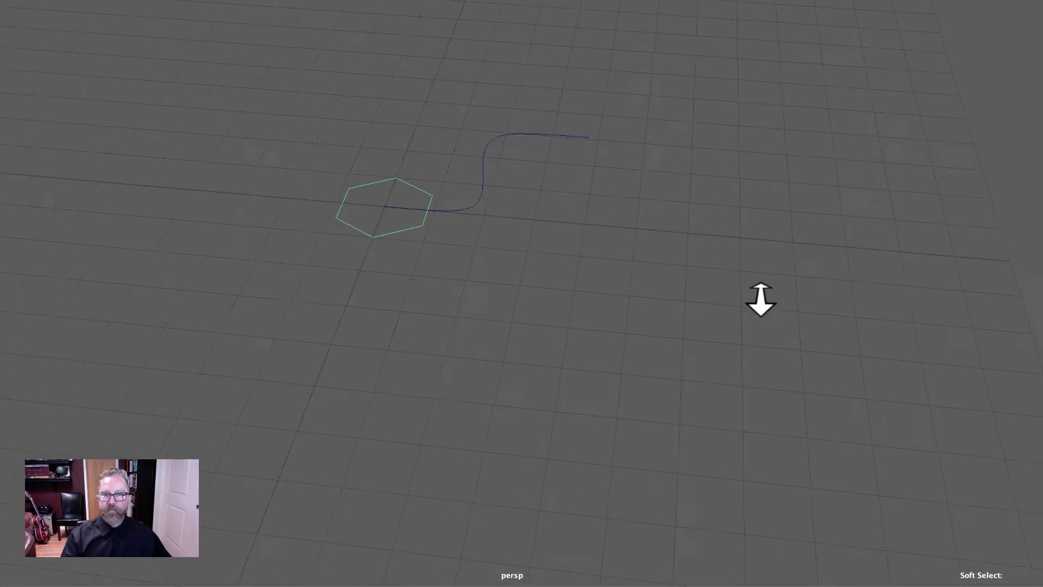
pyautogui.keyDown('alt'); pyautogui.moveTo(761, 300); pyautogui.dragTo(682, 419, button='middle'); pyautogui.keyUp('alt')
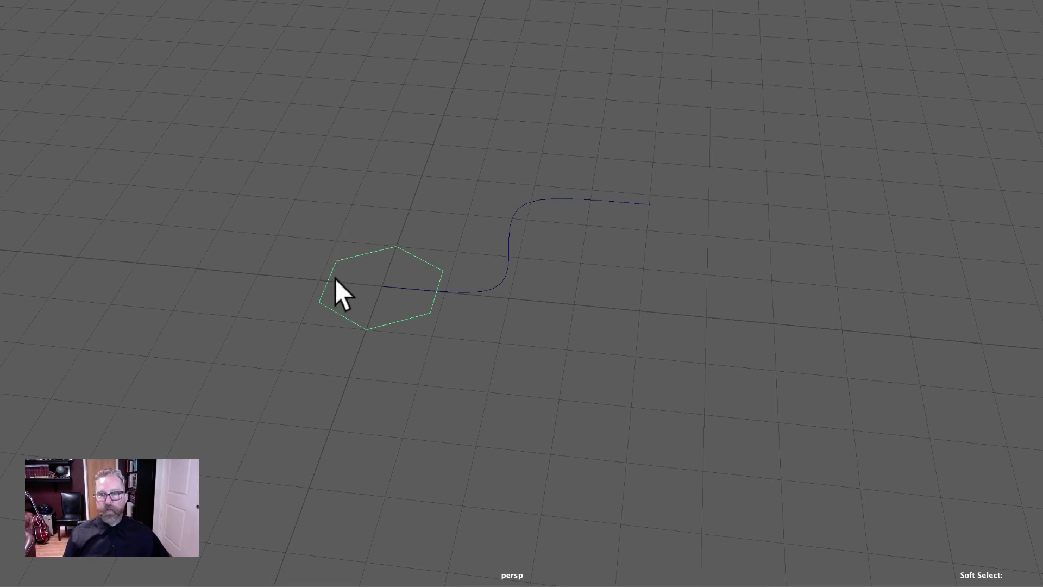
pyautogui.click(515, 213)
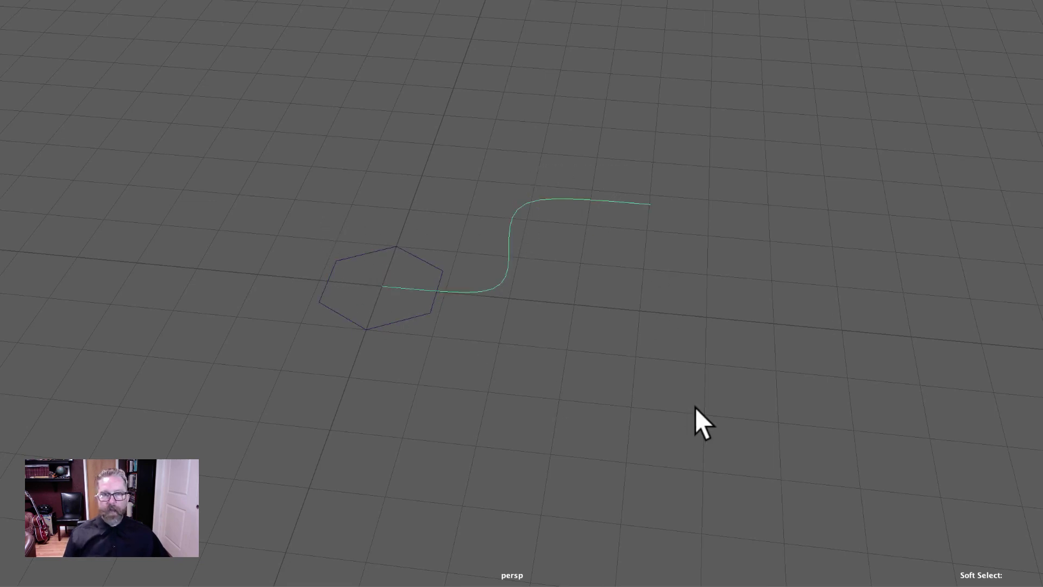
pyautogui.click(392, 265)
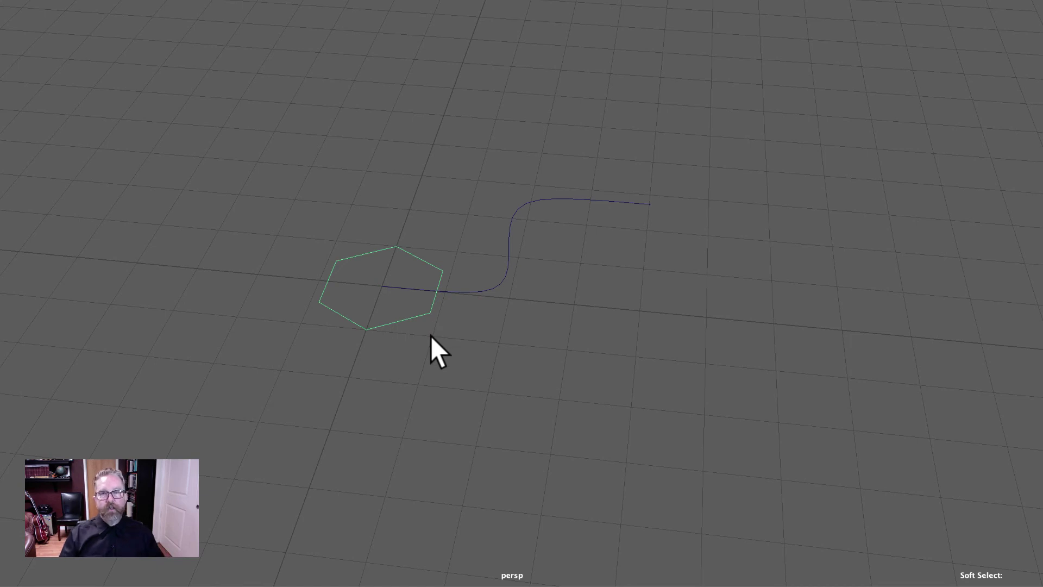
pyautogui.press('e')
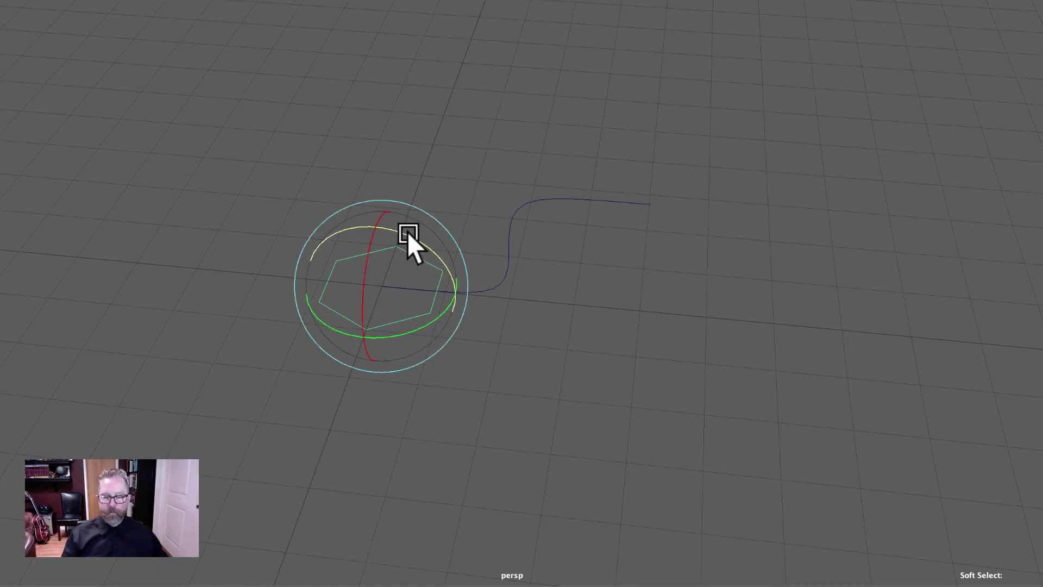
pyautogui.moveTo(407, 232); pyautogui.dragTo(457, 266)
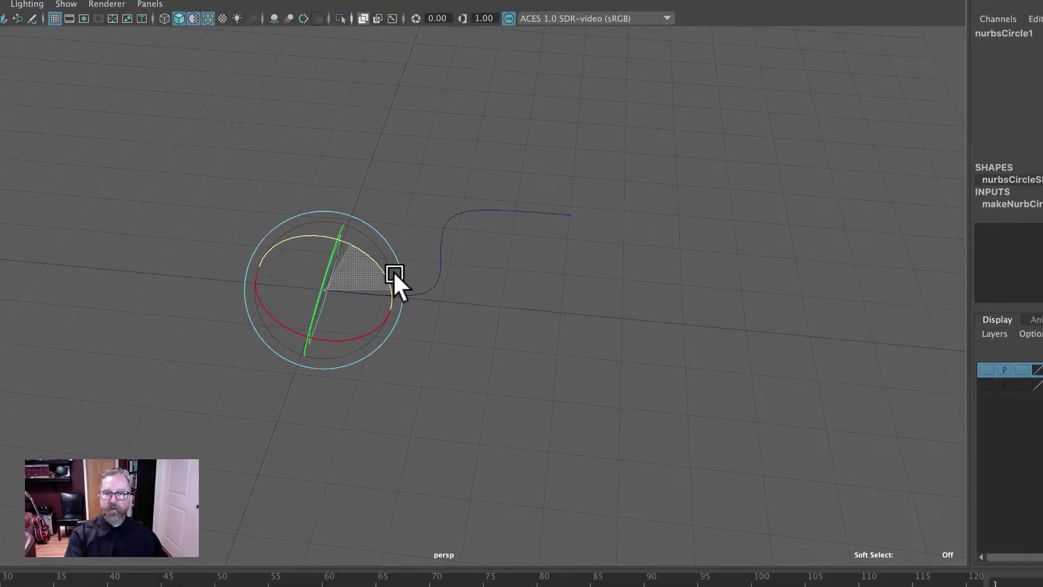
pyautogui.moveTo(394, 272); pyautogui.dragTo(383, 266)
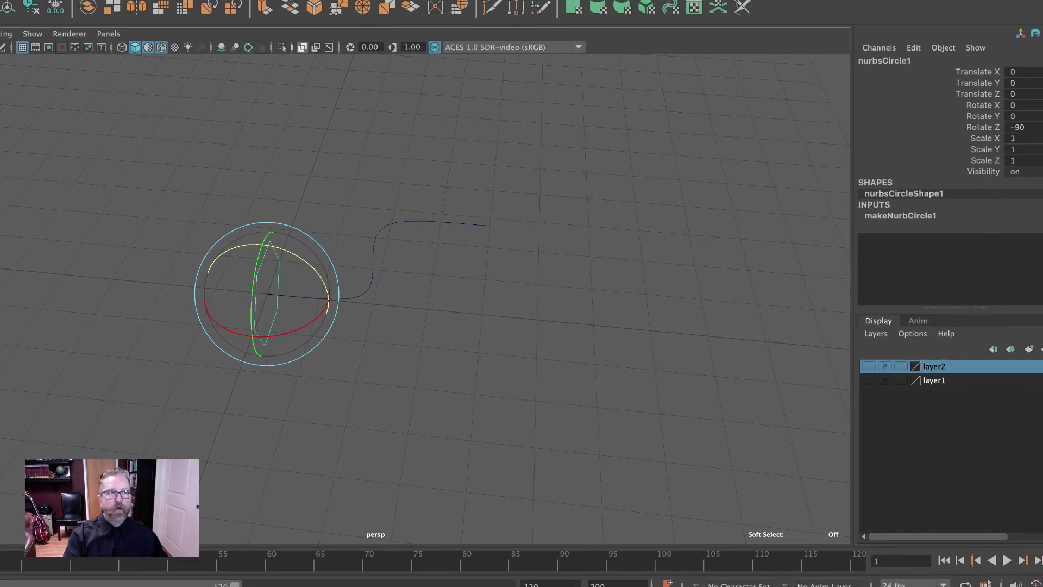
pyautogui.doubleClick(1015, 127)
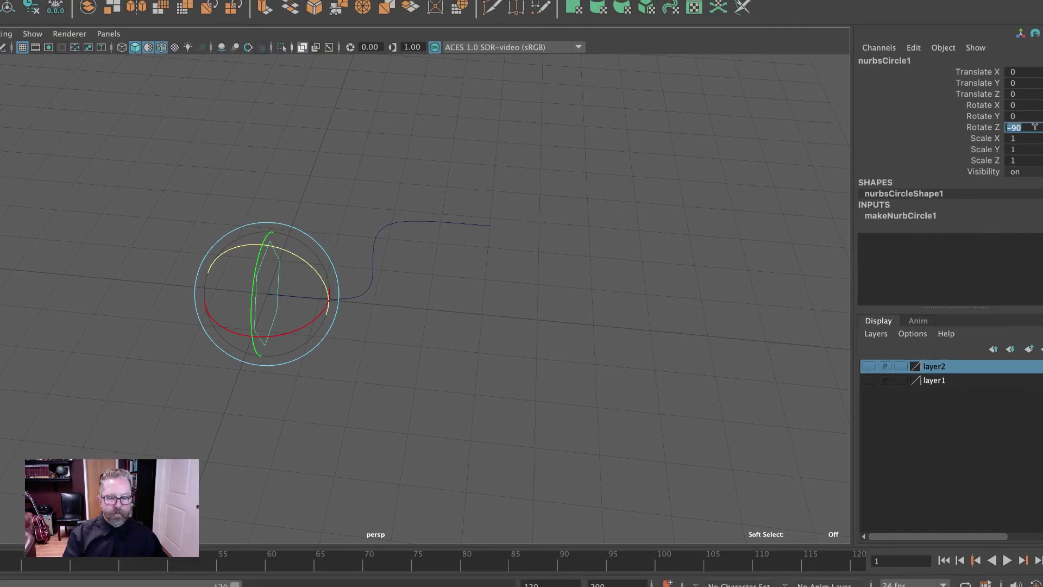
pyautogui.write('90')
pyautogui.press('Return')
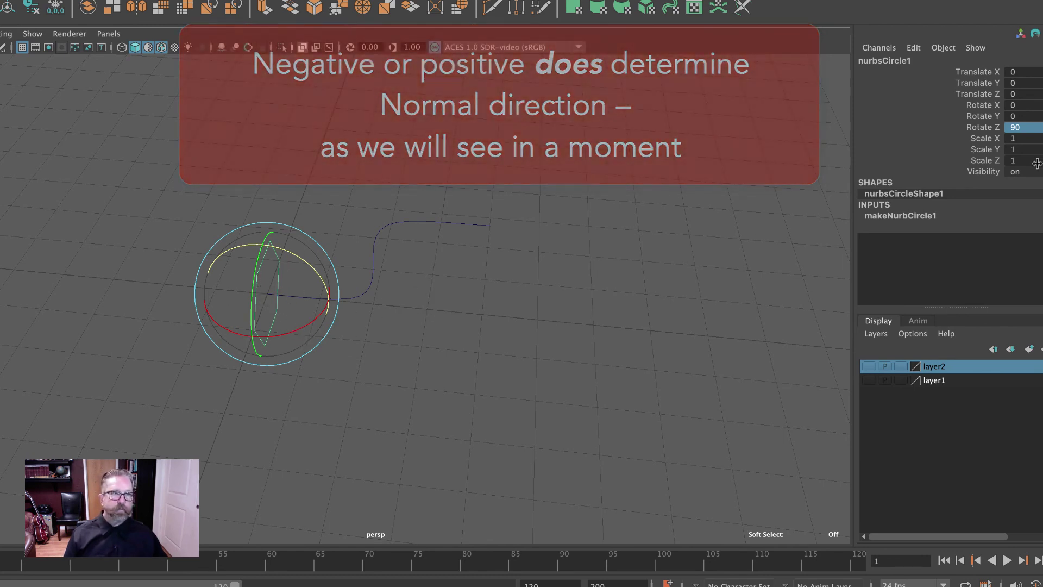
# - Try scaling the hexagonal circle uniformly to 0.2 on X, Y and Z
pyautogui.moveTo(1024, 161); pyautogui.dragTo(1035, 139)
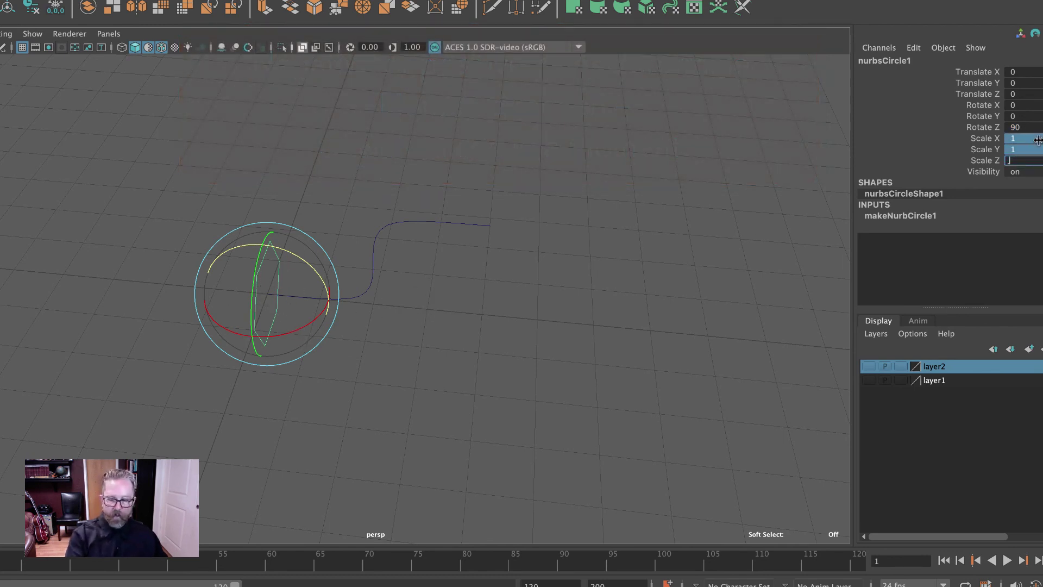
pyautogui.write('.2')
pyautogui.press('Return')
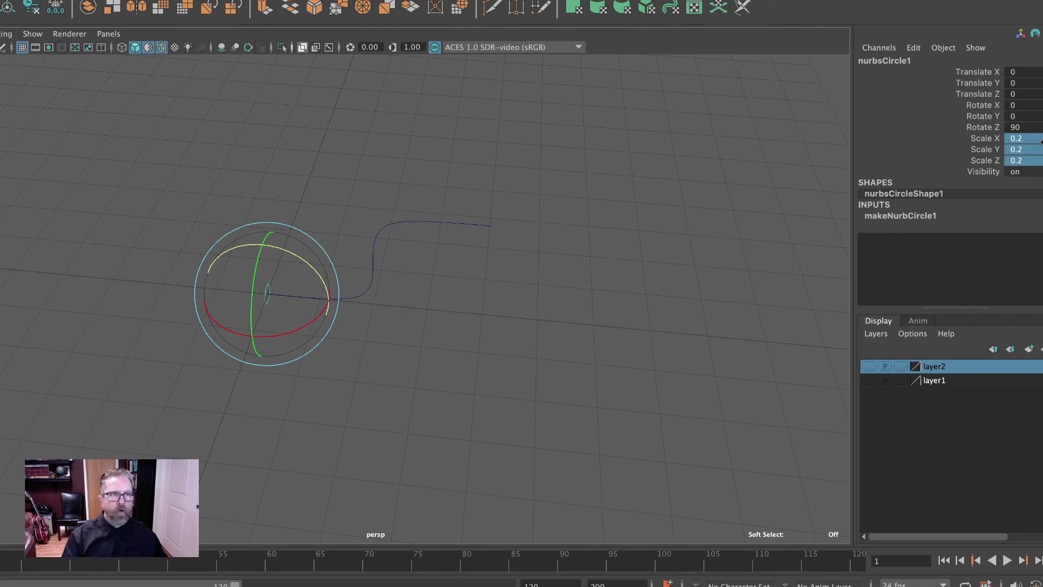
# - Set the hexagonal circle's Scale X, Y and Z to 0.25 and check its size against the curve
pyautogui.click(1039, 159)
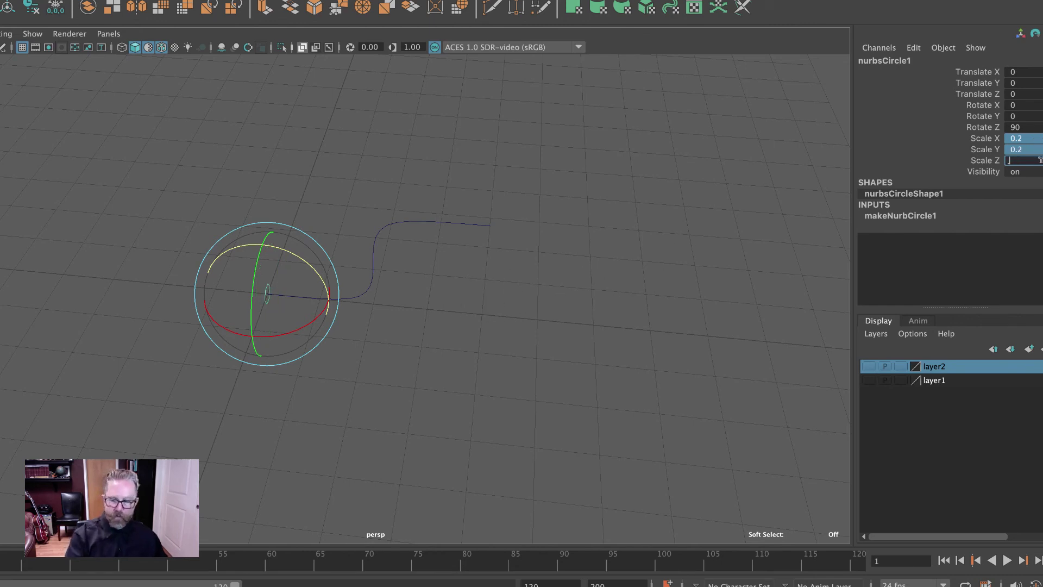
pyautogui.write('.25')
pyautogui.press('Return')
pyautogui.keyDown('alt'); pyautogui.moveTo(471, 261); pyautogui.dragTo(556, 406); pyautogui.keyUp('alt')
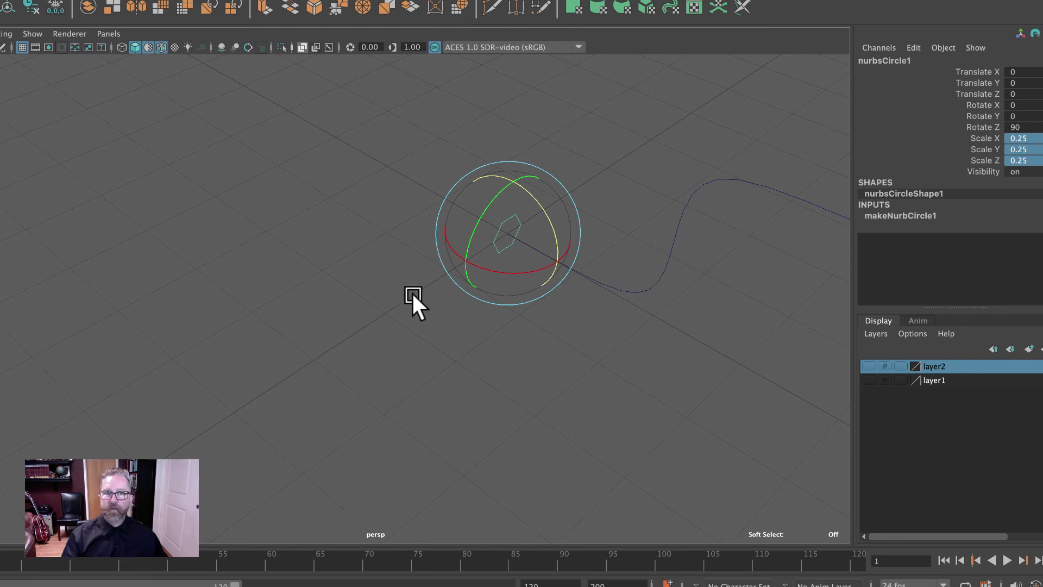
pyautogui.keyDown('alt'); pyautogui.moveTo(413, 296); pyautogui.dragTo(497, 377); pyautogui.keyUp('alt')
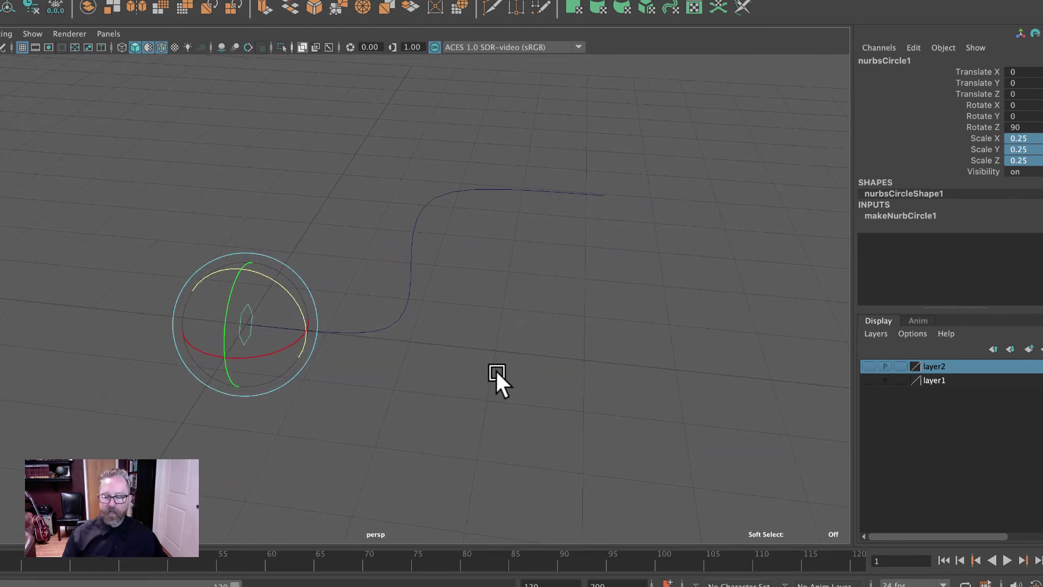
# - Extrude a NURBS surface using the hexagonal circle as the profile and the S-shaped curve as the path
pyautogui.press('q')
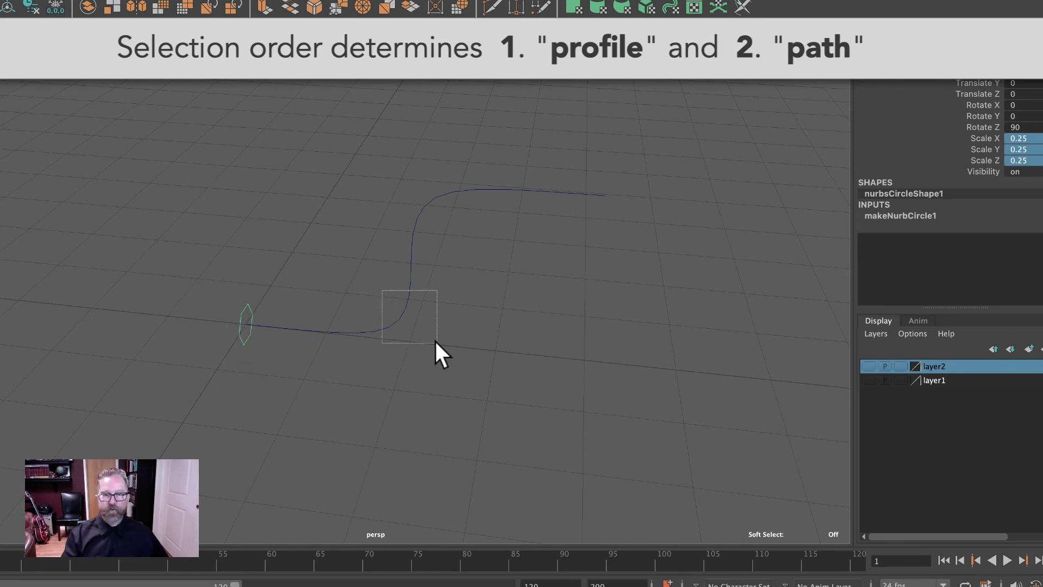
pyautogui.moveTo(435, 340); pyautogui.dragTo(436, 343)
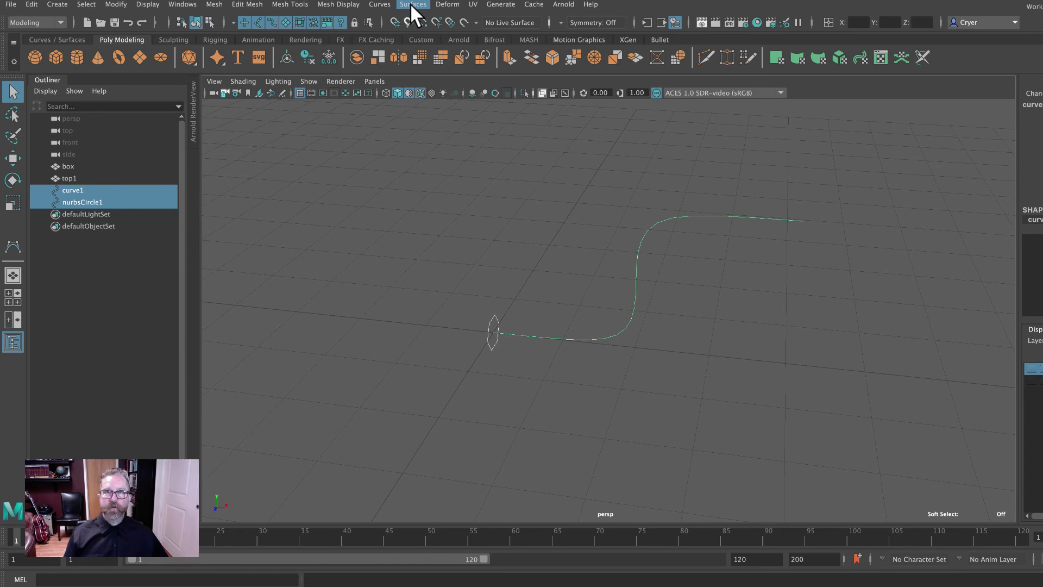
pyautogui.click(412, 5)
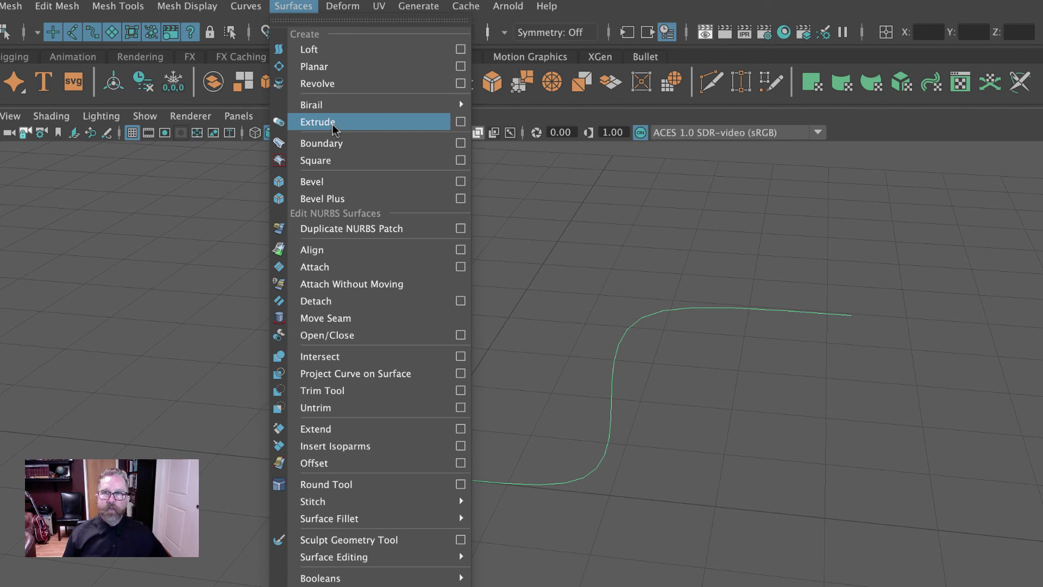
pyautogui.click(332, 126)
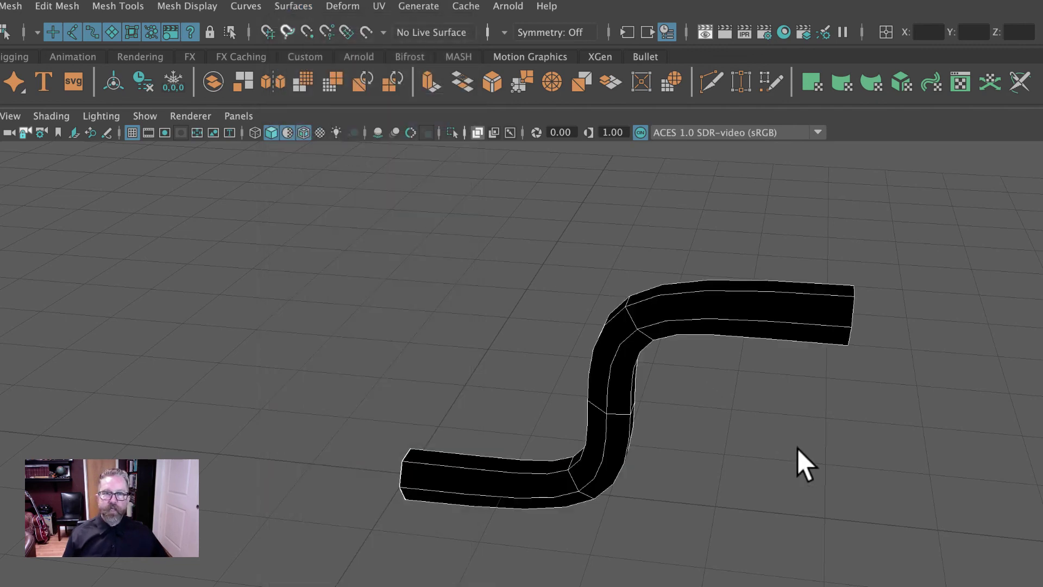
# - Set the profile circle's Rotate Z to -90 to flip the extruded surface's facing direction
pyautogui.moveTo(798, 441)
pyautogui.keyDown('alt'); pyautogui.mouseDown()
pyautogui.moveTo(750, 426)
pyautogui.moveTo(810, 428)
pyautogui.mouseUp(); pyautogui.keyUp('alt')
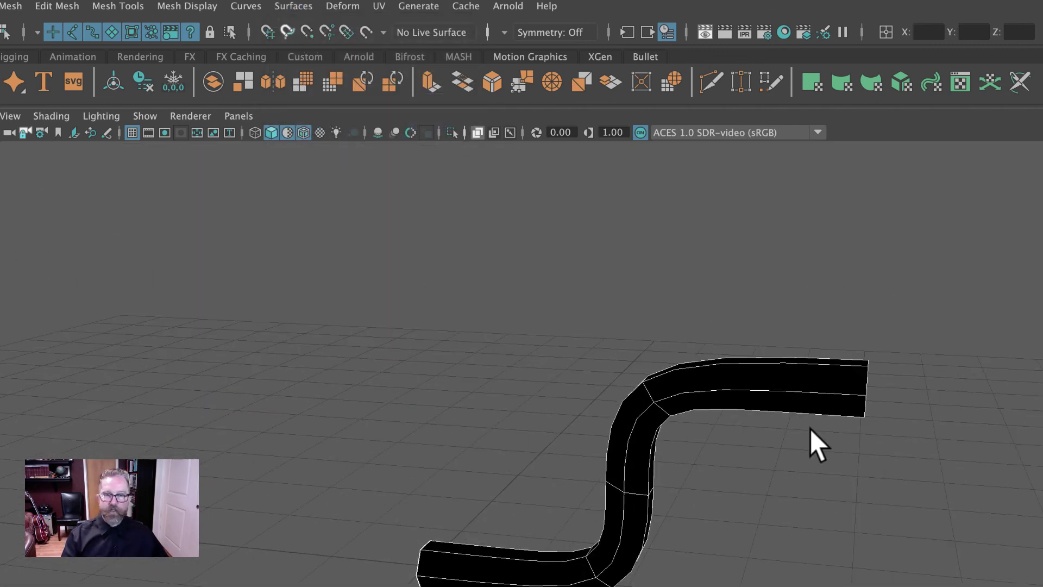
pyautogui.keyDown('alt'); pyautogui.moveTo(810, 429); pyautogui.dragTo(796, 571, button='middle'); pyautogui.keyUp('alt')
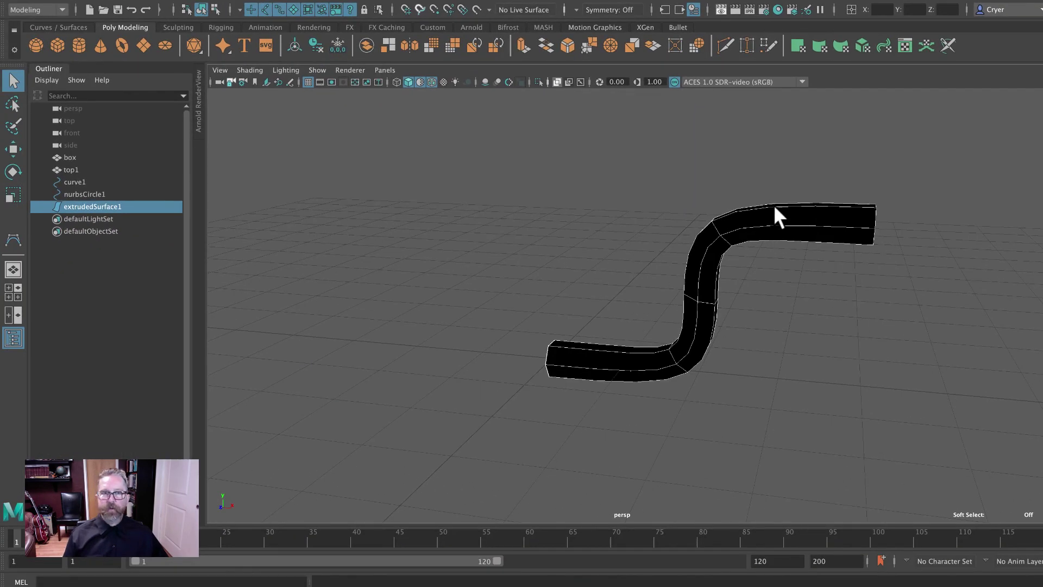
pyautogui.click(91, 193)
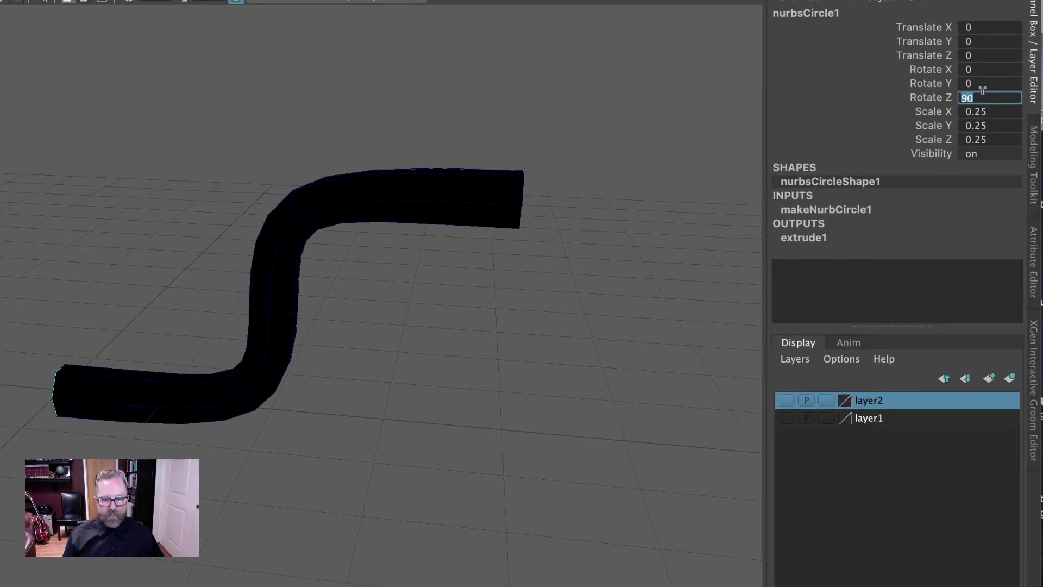
pyautogui.write('-90')
pyautogui.press('Return')
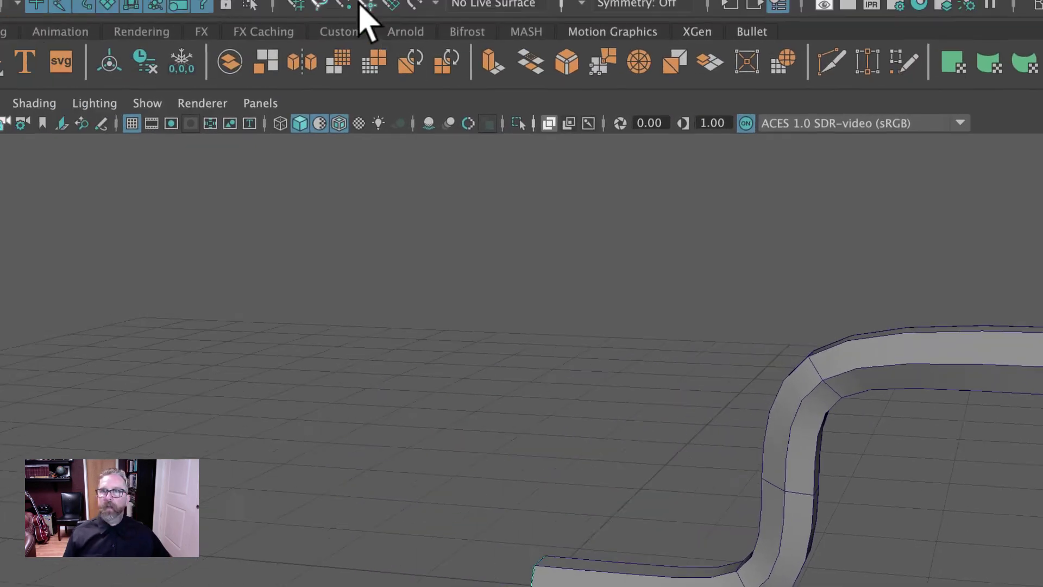
pyautogui.click(358, 6)
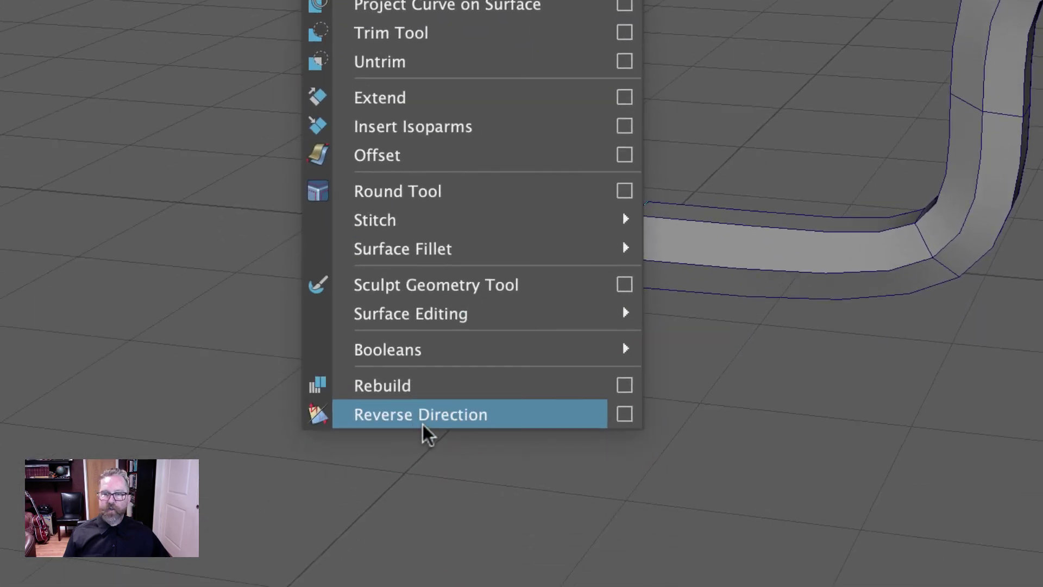
pyautogui.click(423, 425)
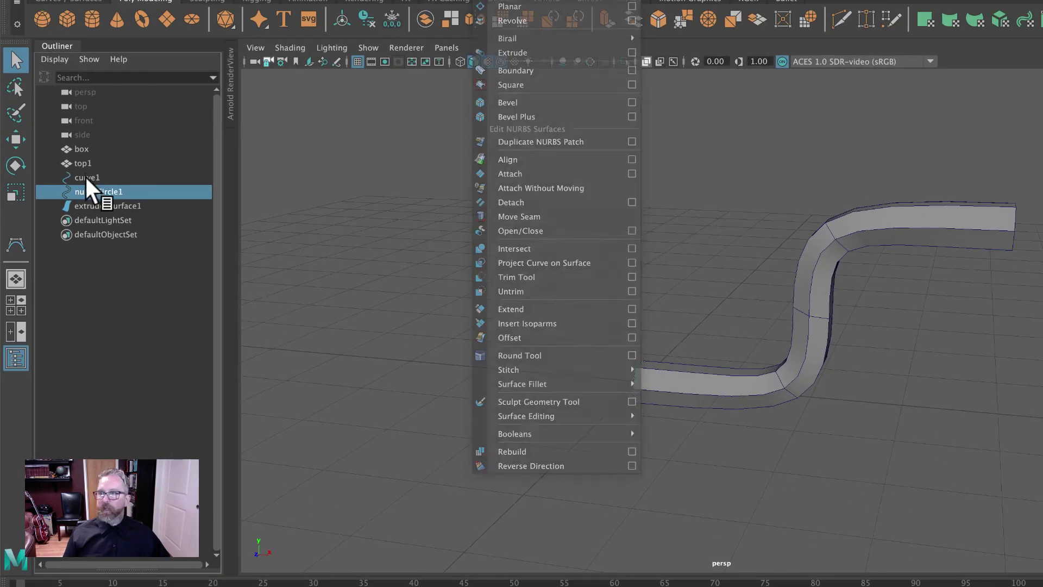
pyautogui.click(85, 175)
pyautogui.keyDown('ctrl'); pyautogui.click(85, 175); pyautogui.keyUp('ctrl')
pyautogui.moveTo(85, 175); pyautogui.dragTo(402, 289, button='middle')
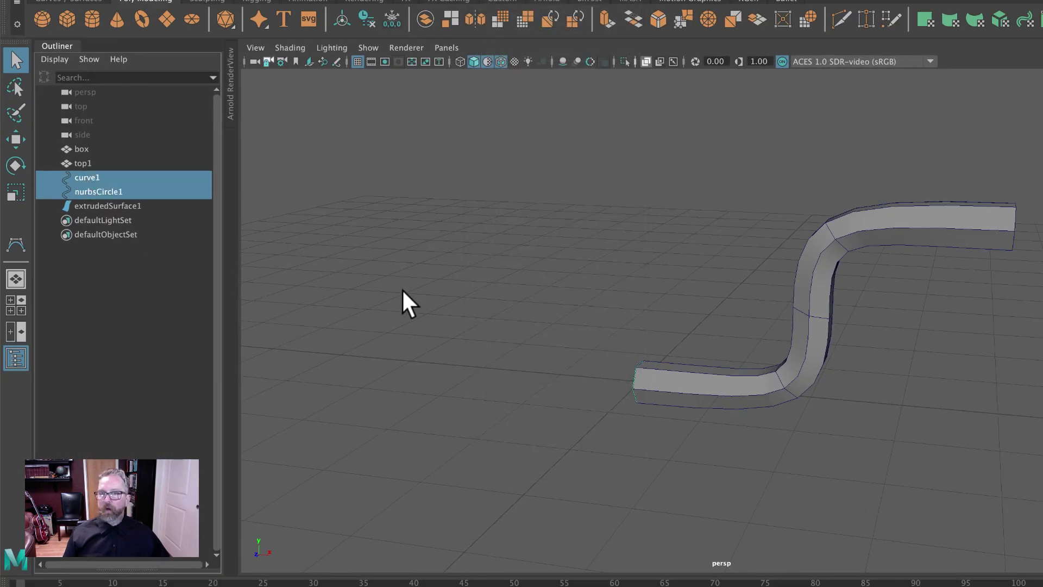
pyautogui.moveTo(111, 196); pyautogui.dragTo(409, 260, button='middle')
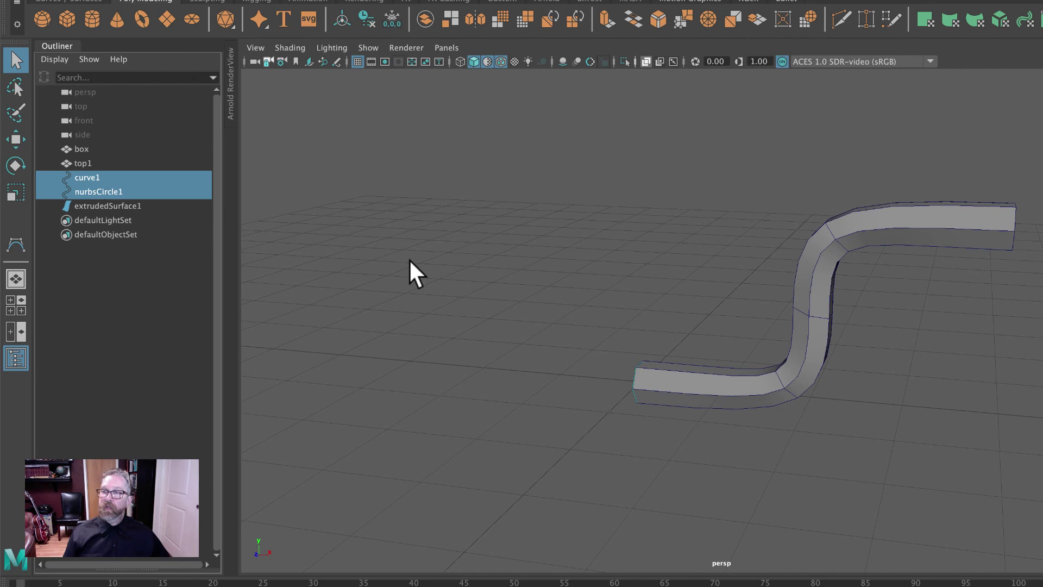
# - Try scaling the profile circle at the start of the tube
pyautogui.click(87, 190)
pyautogui.moveTo(86, 190); pyautogui.dragTo(10, 188, button='middle')
pyautogui.click(15, 192)
pyautogui.moveTo(647, 390)
pyautogui.mouseDown()
pyautogui.moveTo(747, 419)
pyautogui.moveTo(631, 391)
pyautogui.moveTo(692, 403)
pyautogui.moveTo(636, 396)
pyautogui.moveTo(645, 396)
pyautogui.mouseUp()
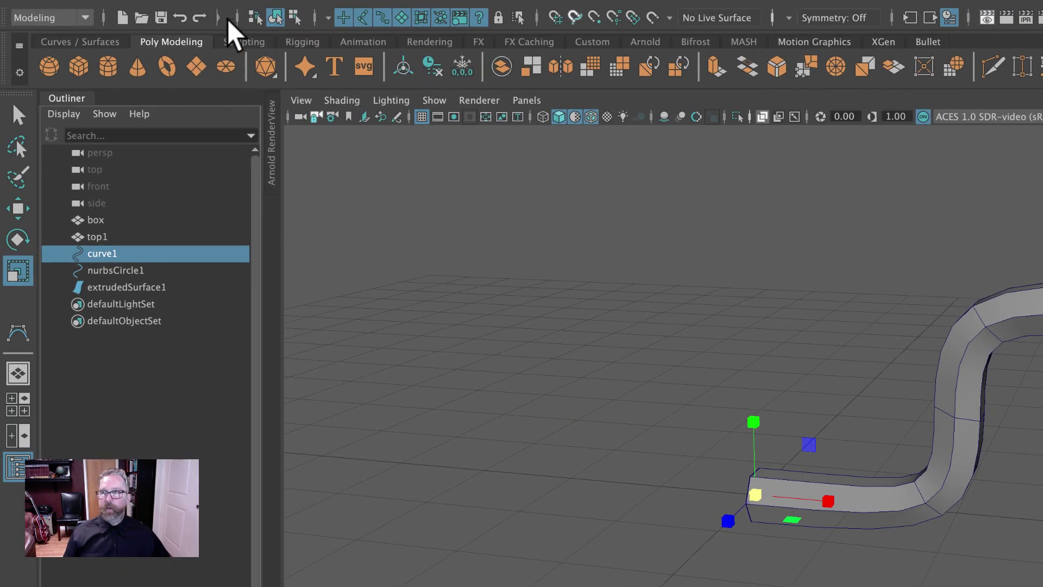
# - Show the path curve's control vertices in wireframe display and try moving the middle vertex along X
pyautogui.click(294, 17)
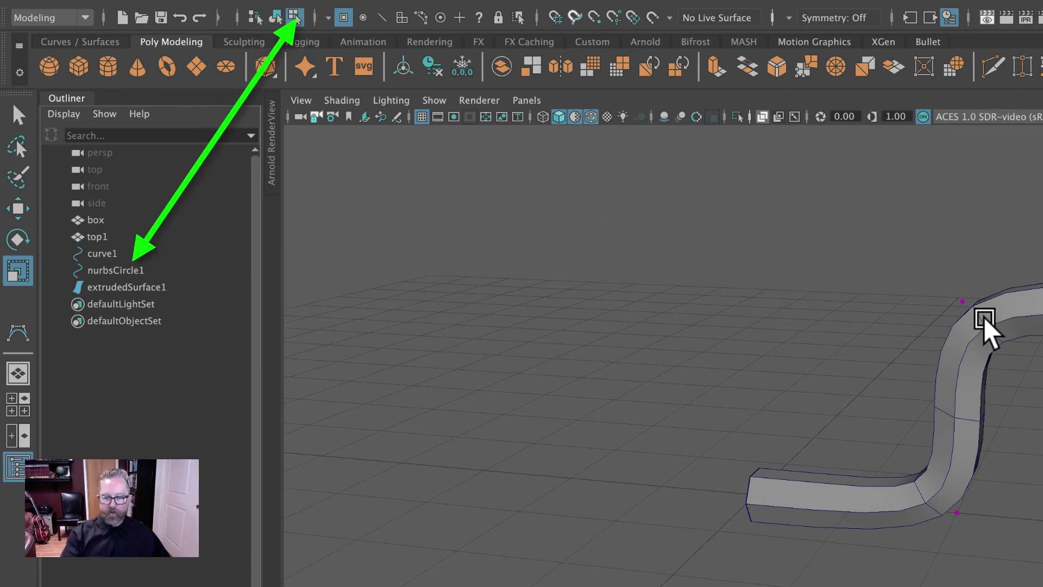
pyautogui.press('4')
pyautogui.click(973, 426)
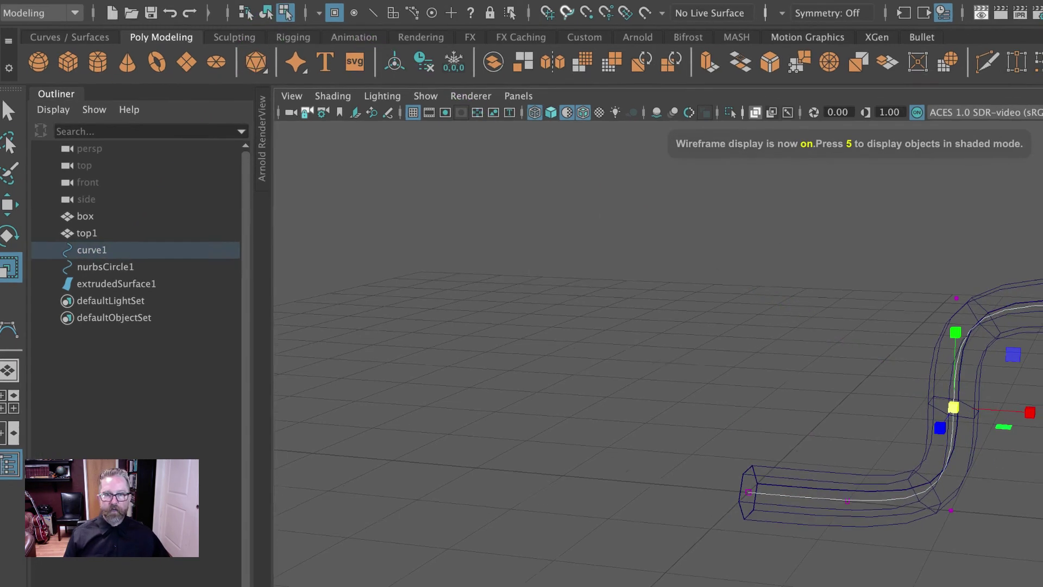
pyautogui.press('w')
pyautogui.moveTo(769, 289); pyautogui.dragTo(801, 302)
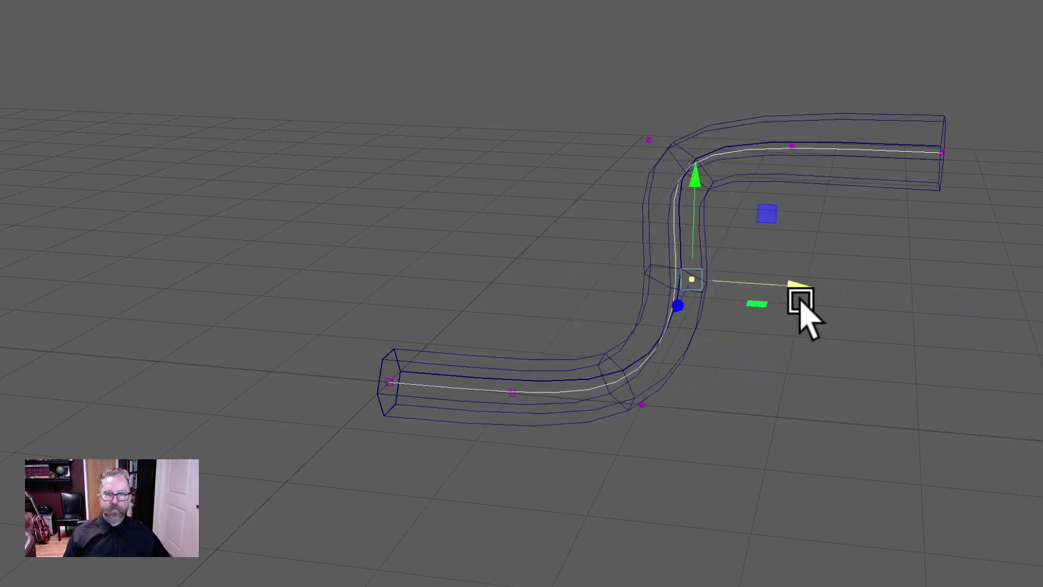
# - Try moving the control vertices of the path curve's upper section along X and Y
pyautogui.moveTo(827, 226); pyautogui.dragTo(640, 100, button='middle')
pyautogui.click(791, 145)
pyautogui.keyDown('alt'); pyautogui.moveTo(1032, 333); pyautogui.dragTo(1039, 288); pyautogui.keyUp('alt')
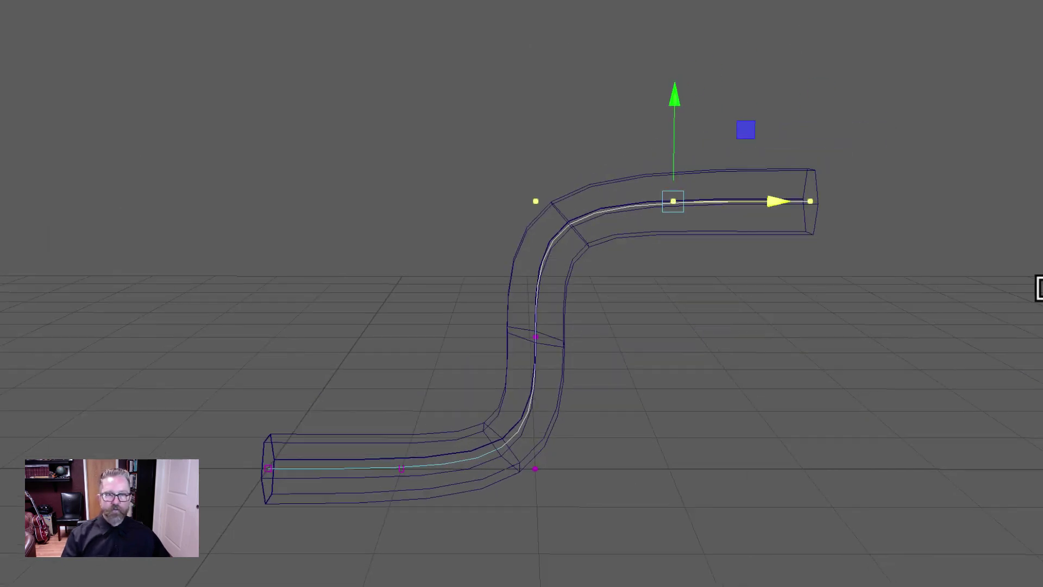
pyautogui.moveTo(674, 100); pyautogui.dragTo(771, 97)
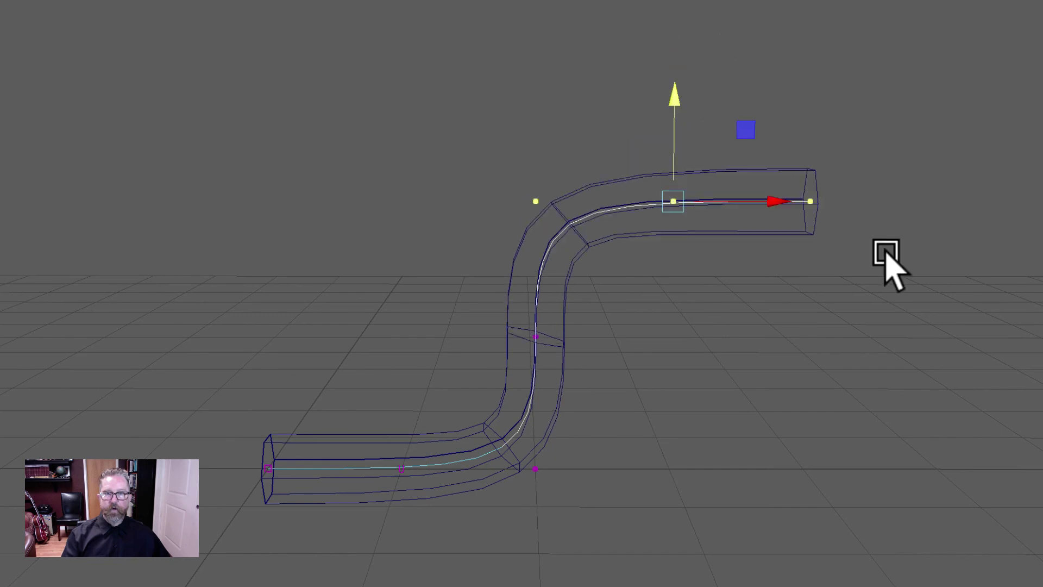
pyautogui.keyDown('alt'); pyautogui.moveTo(886, 254); pyautogui.dragTo(775, 415); pyautogui.keyUp('alt')
# - Return to object mode and select the extruded tube surface
pyautogui.moveTo(790, 107); pyautogui.dragTo(914, 36, button='right')
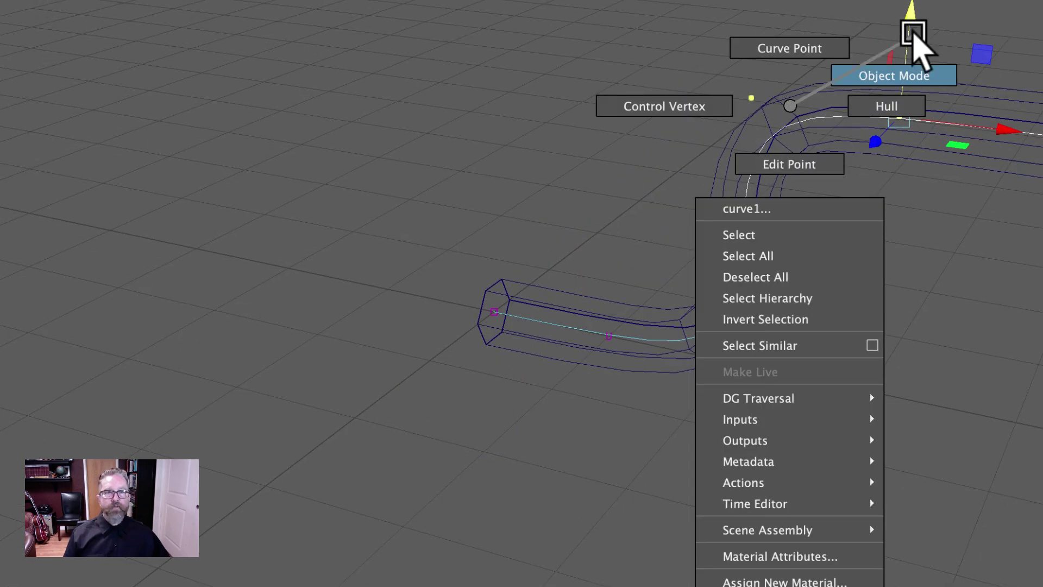
pyautogui.click(777, 90)
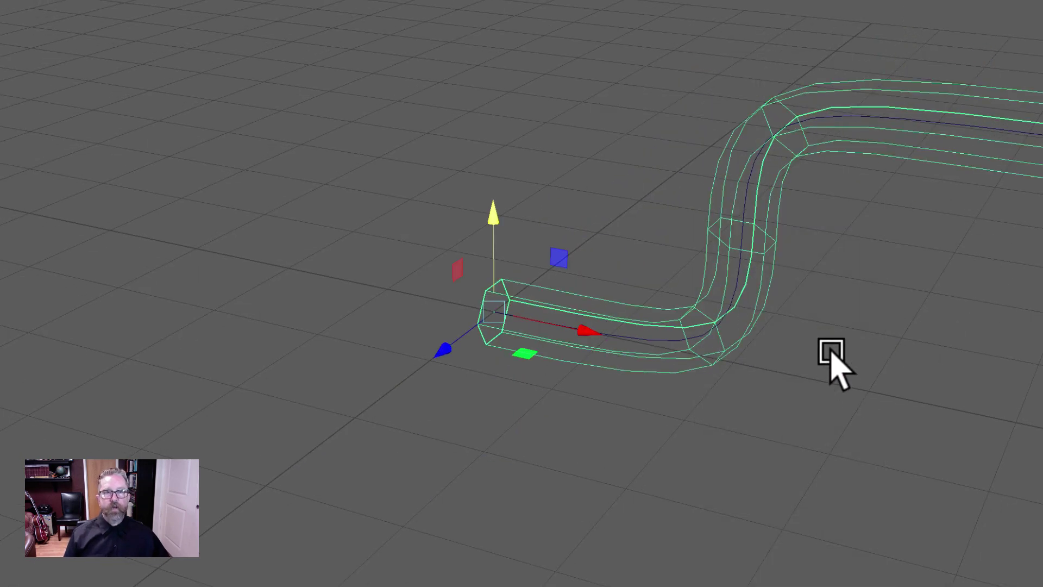
pyautogui.press('f')
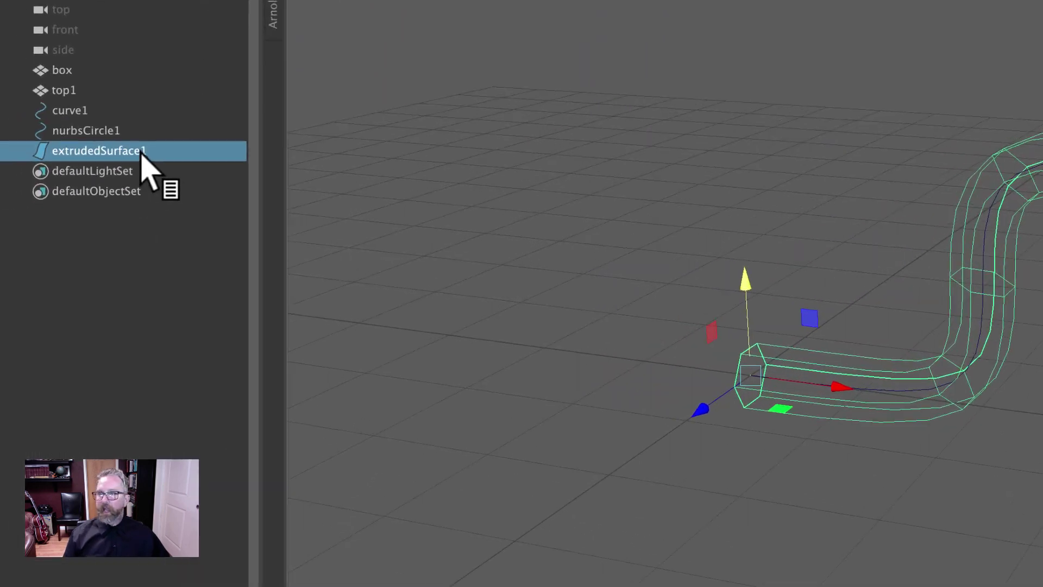
# - Delete curve1 and nurbsCircle1, keeping the extruded tube, and return to shaded display
pyautogui.moveTo(87, 130); pyautogui.dragTo(81, 110)
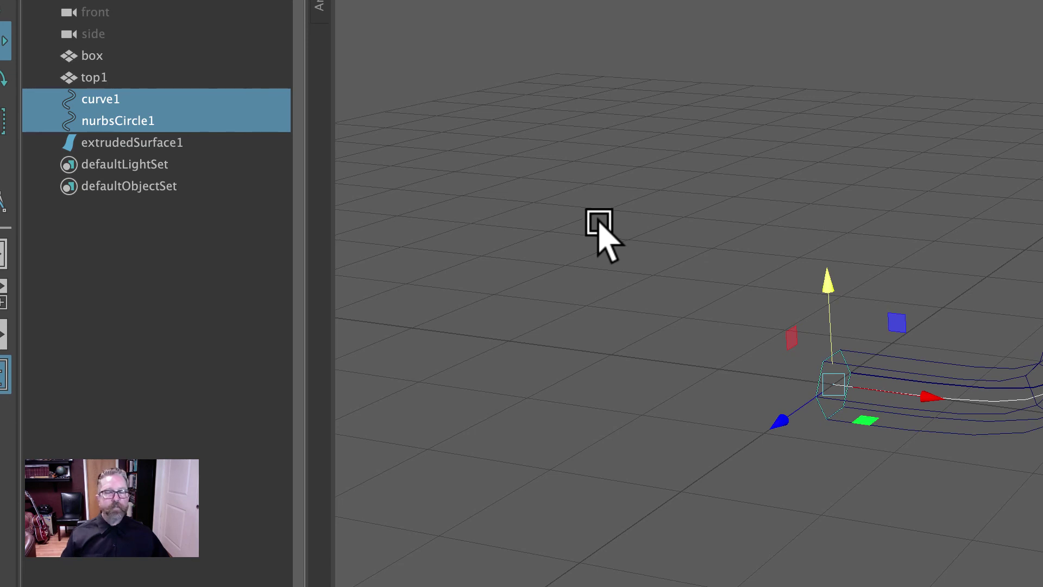
pyautogui.press('Delete')
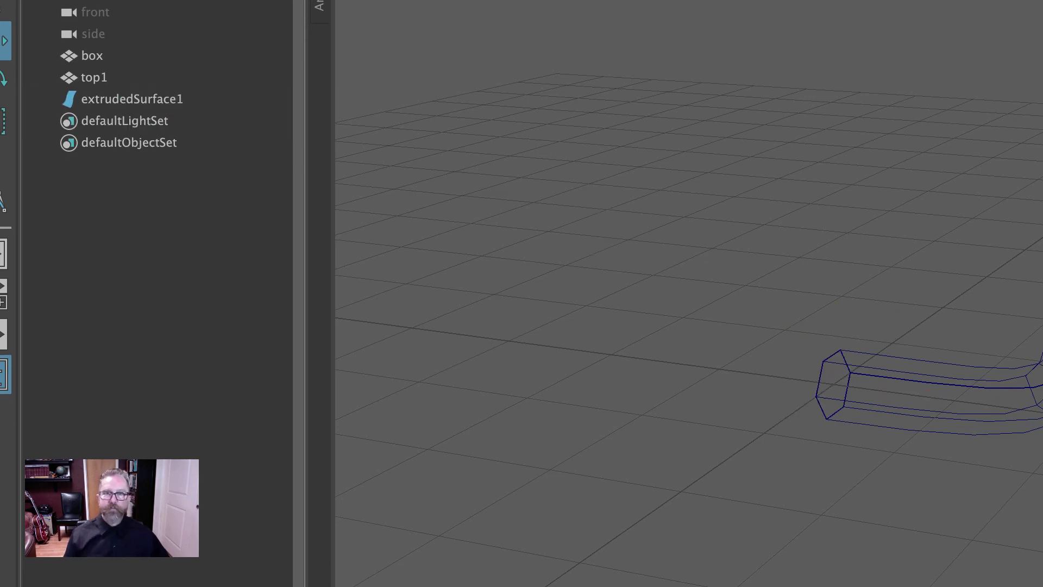
pyautogui.click(1035, 418)
pyautogui.press('5')
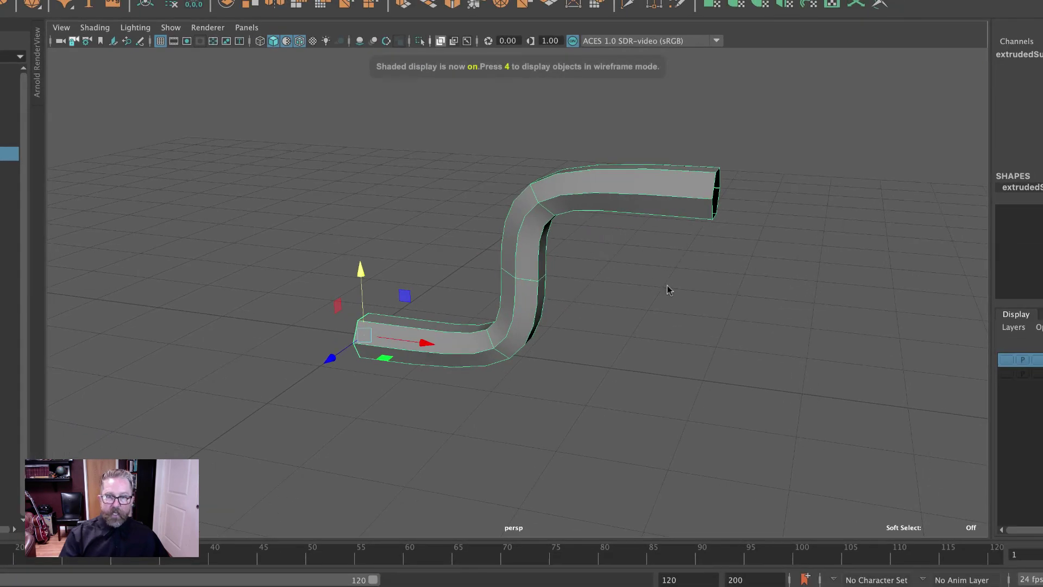
pyautogui.keyDown('alt'); pyautogui.moveTo(717, 326); pyautogui.dragTo(456, 281, button='right'); pyautogui.keyUp('alt')
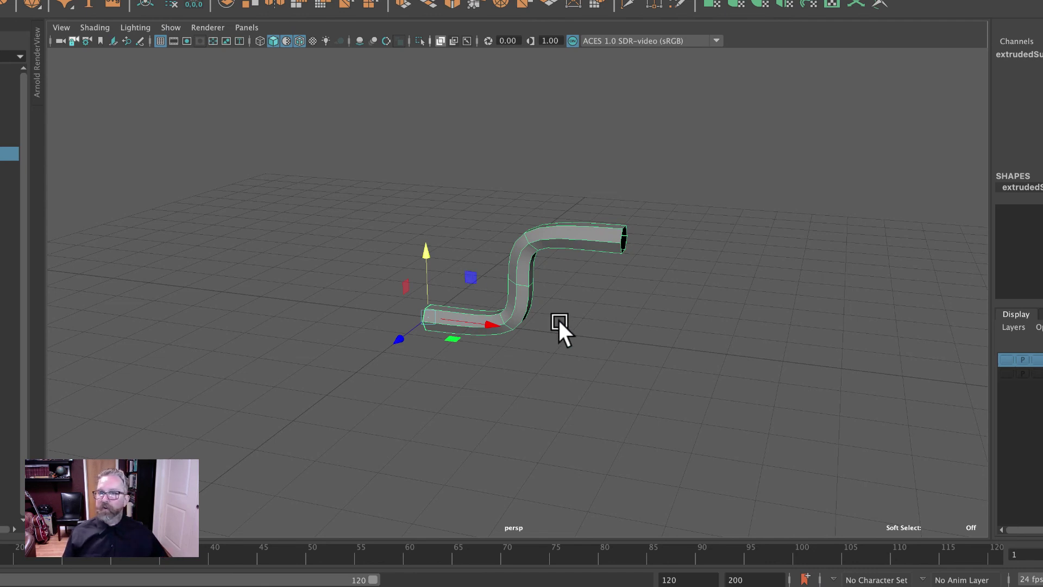
pyautogui.click(599, 333)
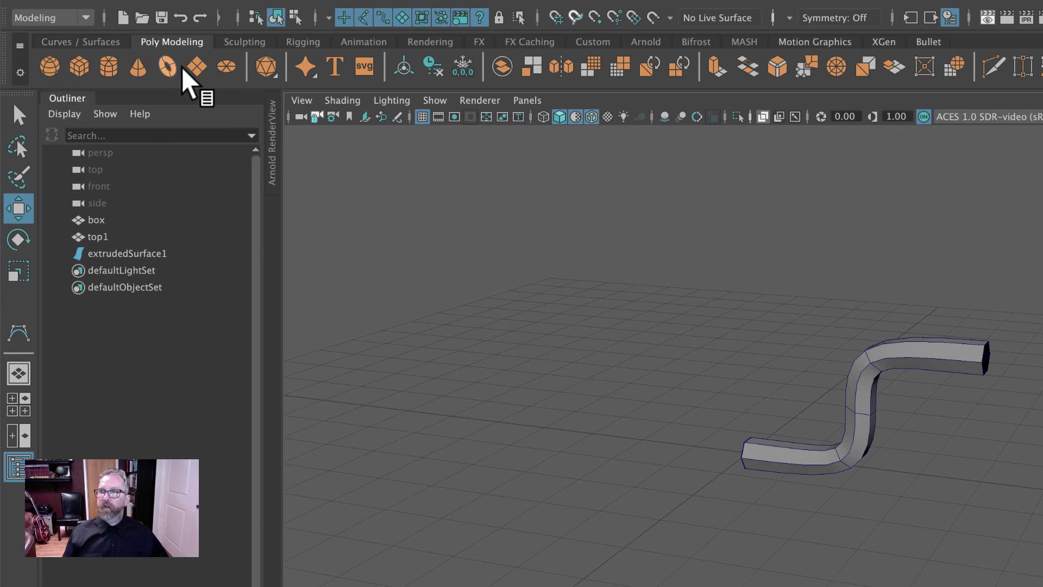
# - Create a NURBS sphere and rotate it a quarter turn about Z so its poles lie along the X axis
pyautogui.click(101, 44)
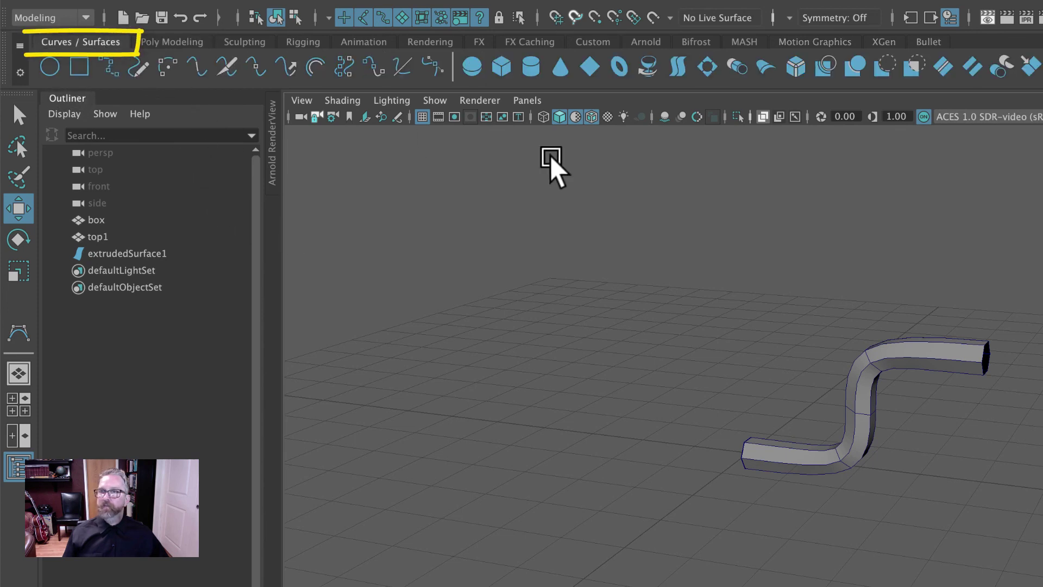
pyautogui.click(472, 70)
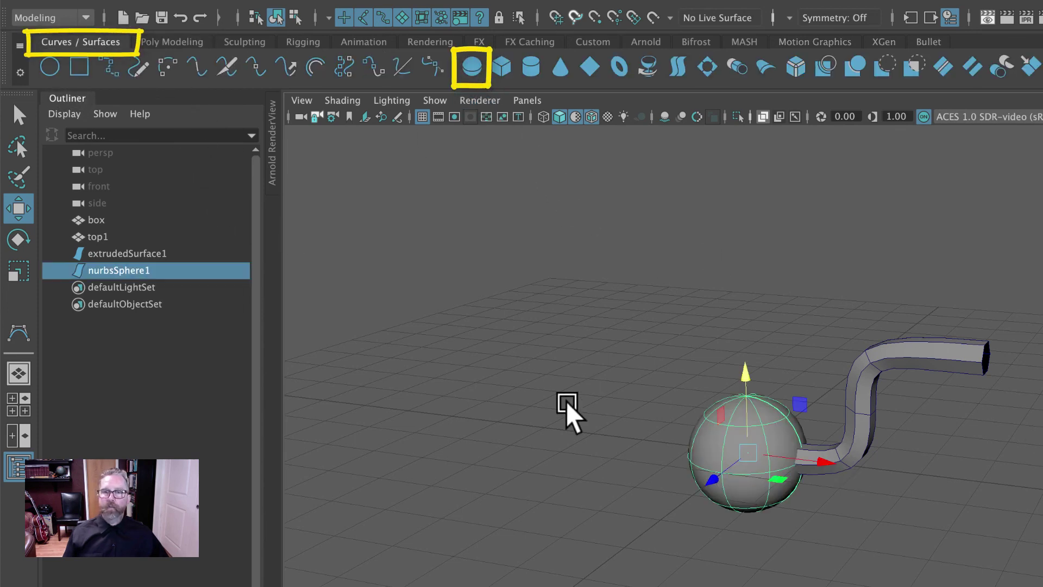
pyautogui.click(20, 239)
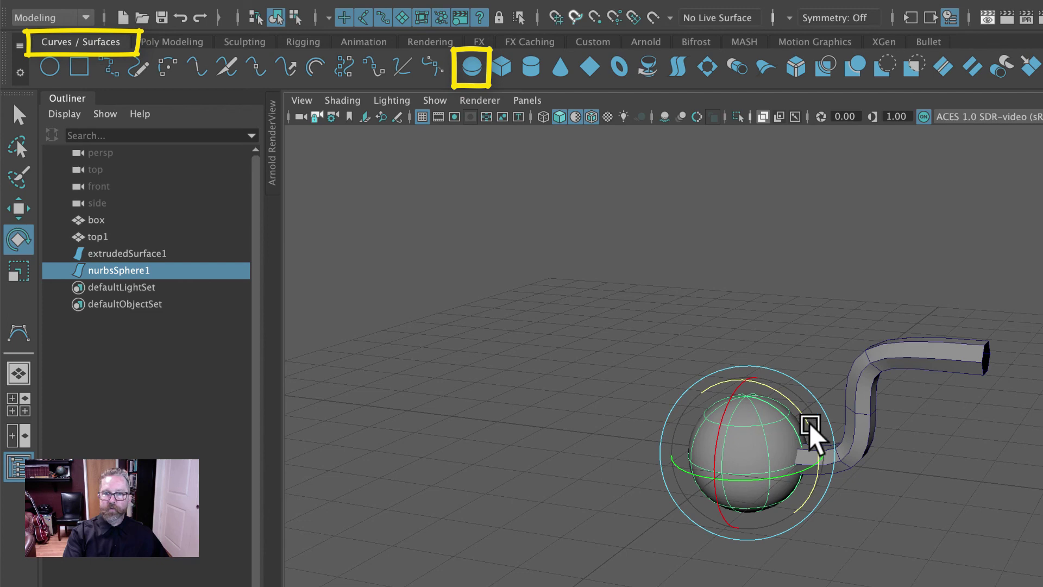
pyautogui.moveTo(810, 431); pyautogui.dragTo(776, 396)
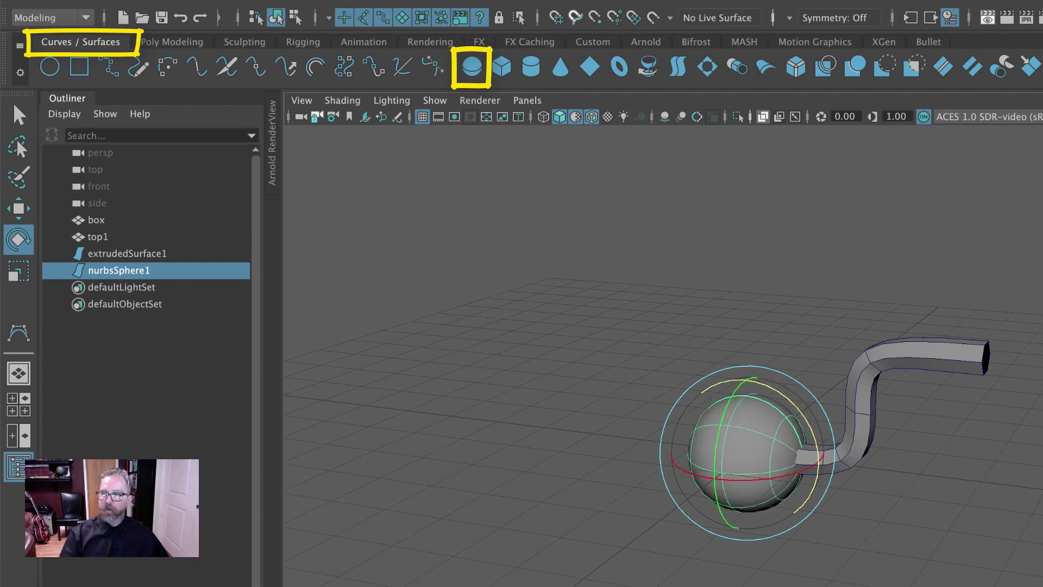
# - Move the sphere in the front view so it is centred on the tube's upper end
pyautogui.press('space')
pyautogui.press('space')
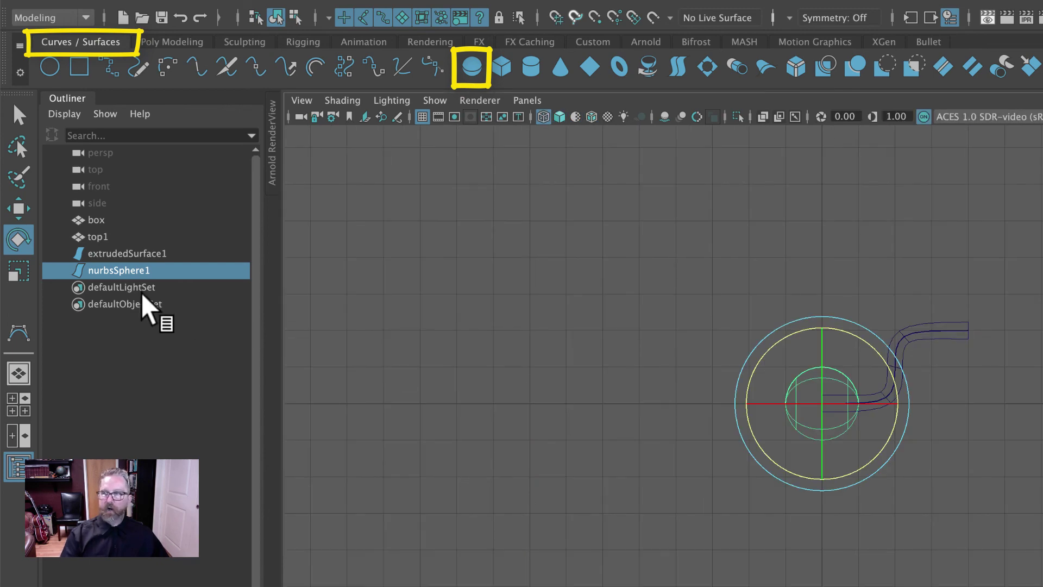
pyautogui.click(18, 208)
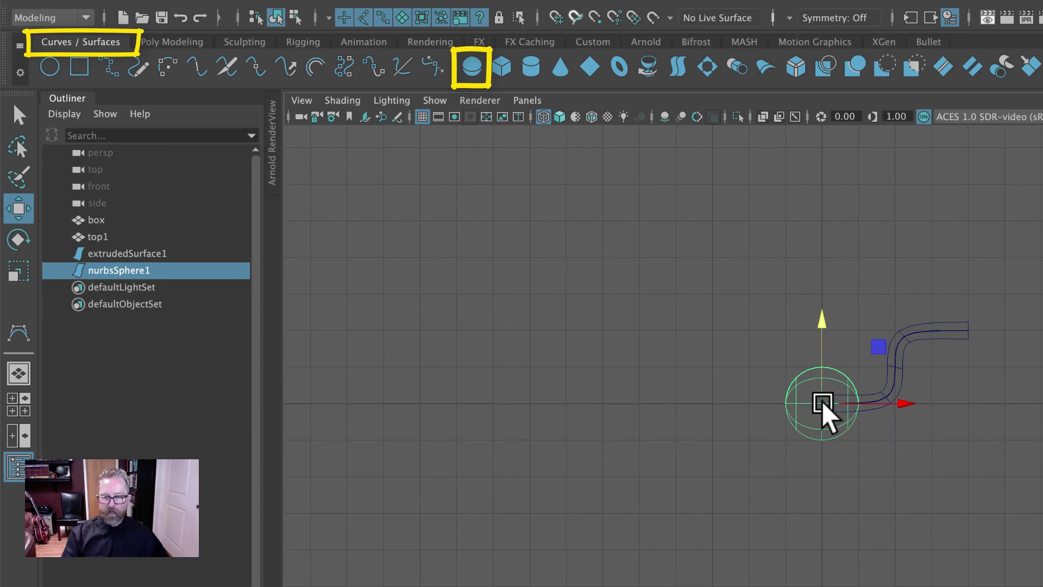
pyautogui.moveTo(822, 402); pyautogui.dragTo(969, 331)
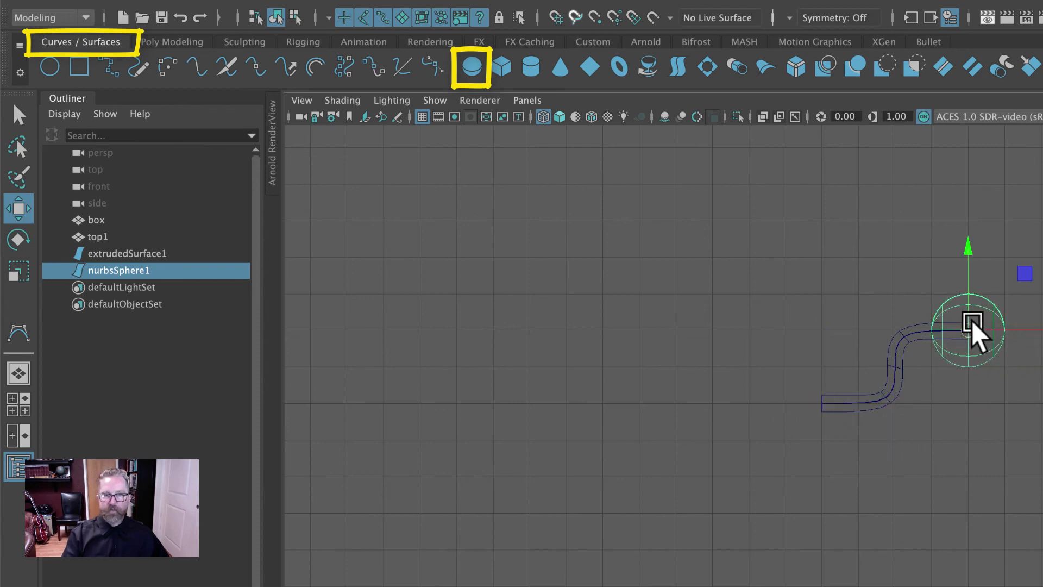
# - Scale the sphere down uniformly until it is only slightly larger than the tube's end
pyautogui.click(18, 271)
pyautogui.click(968, 251)
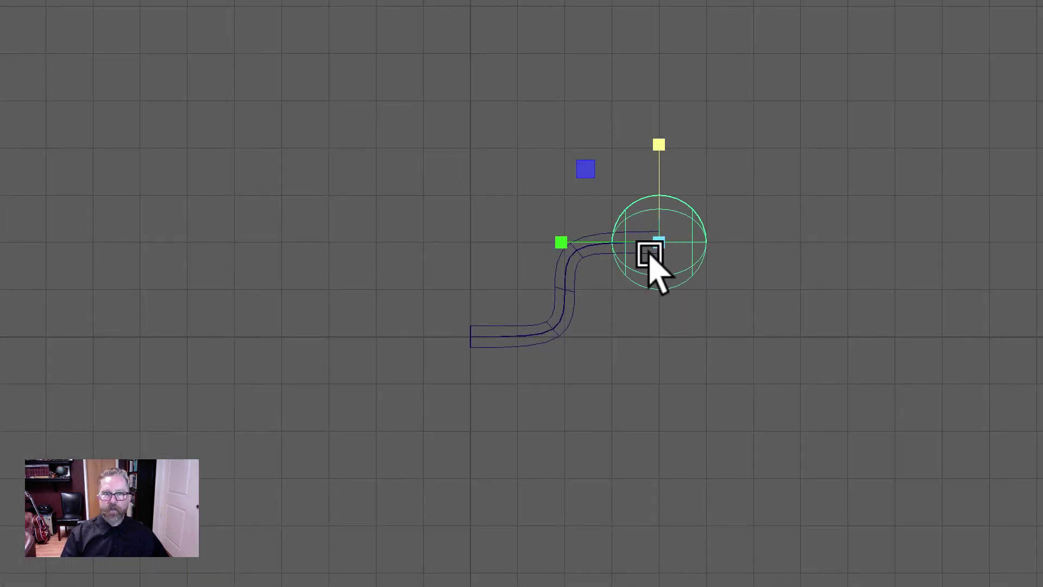
pyautogui.moveTo(650, 253); pyautogui.dragTo(609, 176)
pyautogui.scroll(4, 918, 342)
pyautogui.hotkey('ctrl', 'z')
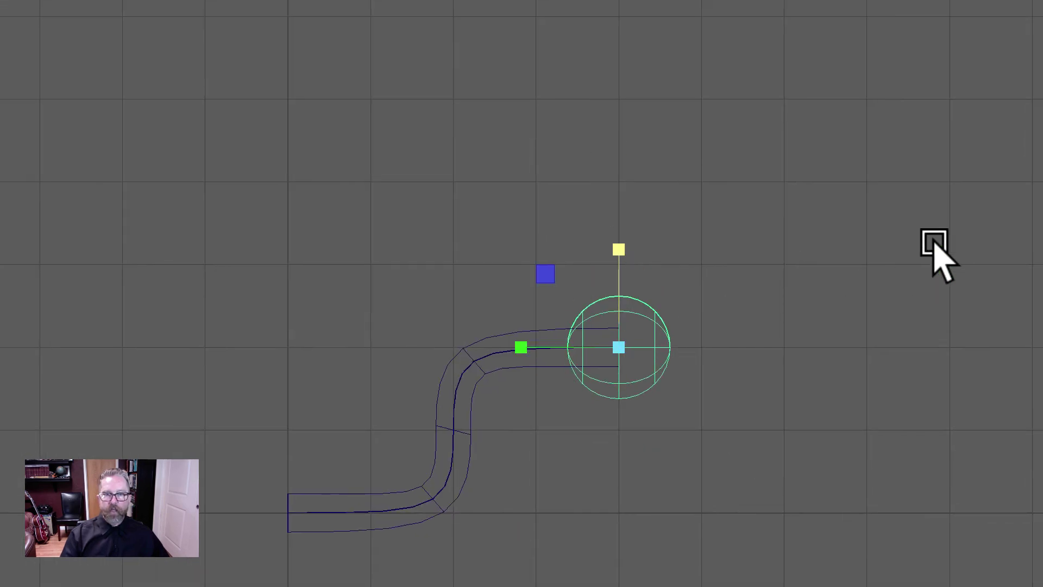
# - Try flattening the sphere along its local Y axis and stretching it along its local X axis in the perspective view
pyautogui.press('space')
pyautogui.press('space')
pyautogui.keyDown('alt'); pyautogui.moveTo(833, 251); pyautogui.dragTo(733, 308); pyautogui.keyUp('alt')
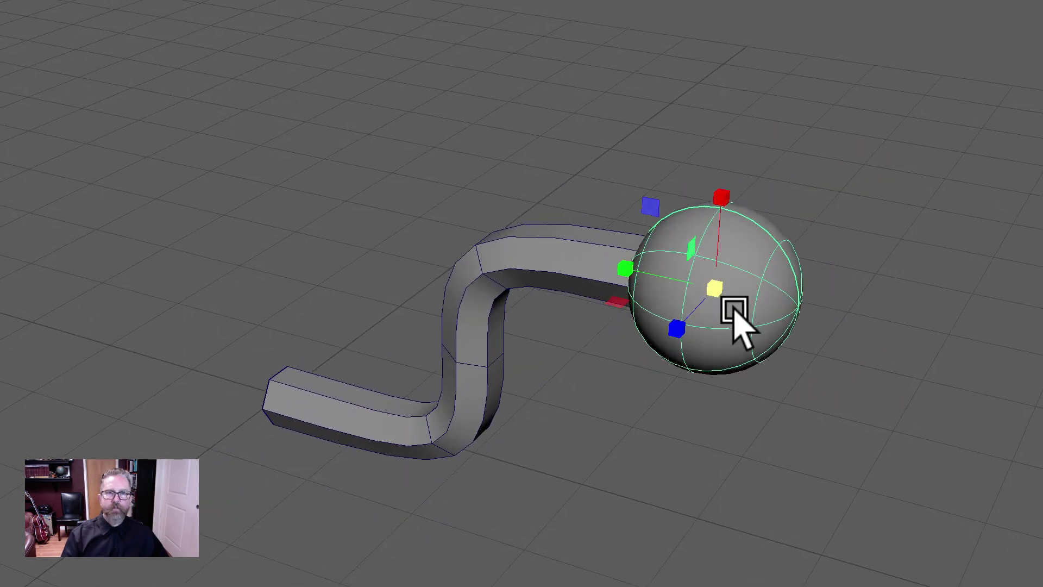
pyautogui.moveTo(624, 269); pyautogui.dragTo(668, 275)
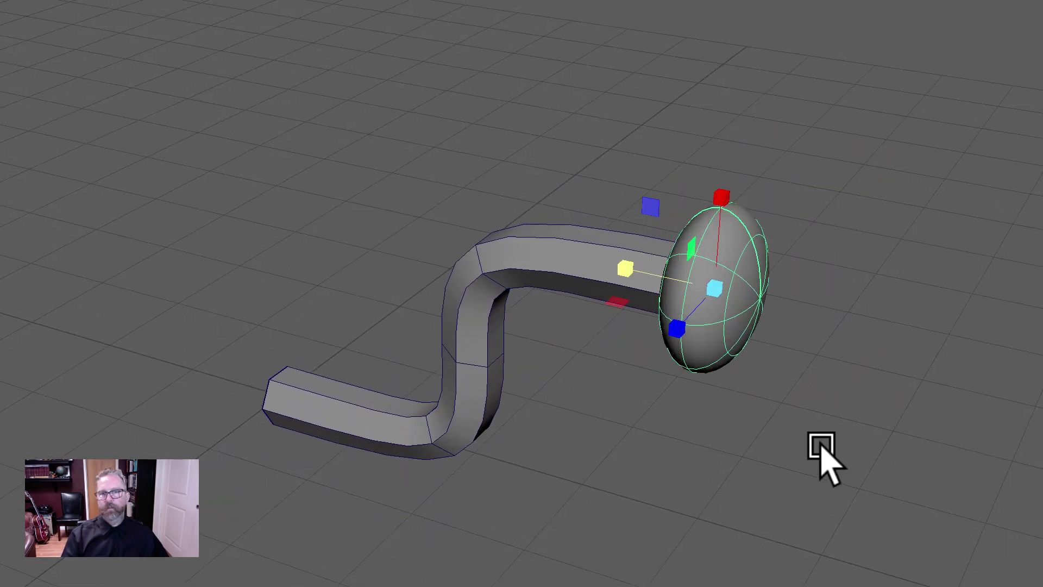
pyautogui.hotkey('ctrl', 'z')
pyautogui.moveTo(722, 187); pyautogui.dragTo(722, 120)
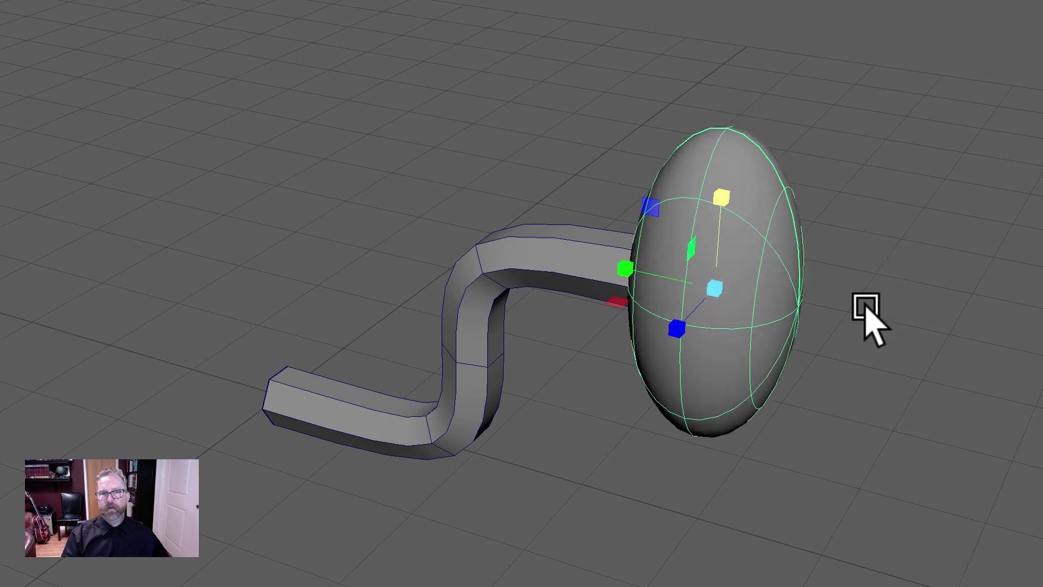
pyautogui.keyDown('alt'); pyautogui.moveTo(868, 318); pyautogui.dragTo(819, 296); pyautogui.keyUp('alt')
pyautogui.hotkey('ctrl', 'z')
pyautogui.keyDown('alt'); pyautogui.moveTo(869, 354); pyautogui.dragTo(967, 413); pyautogui.keyUp('alt')
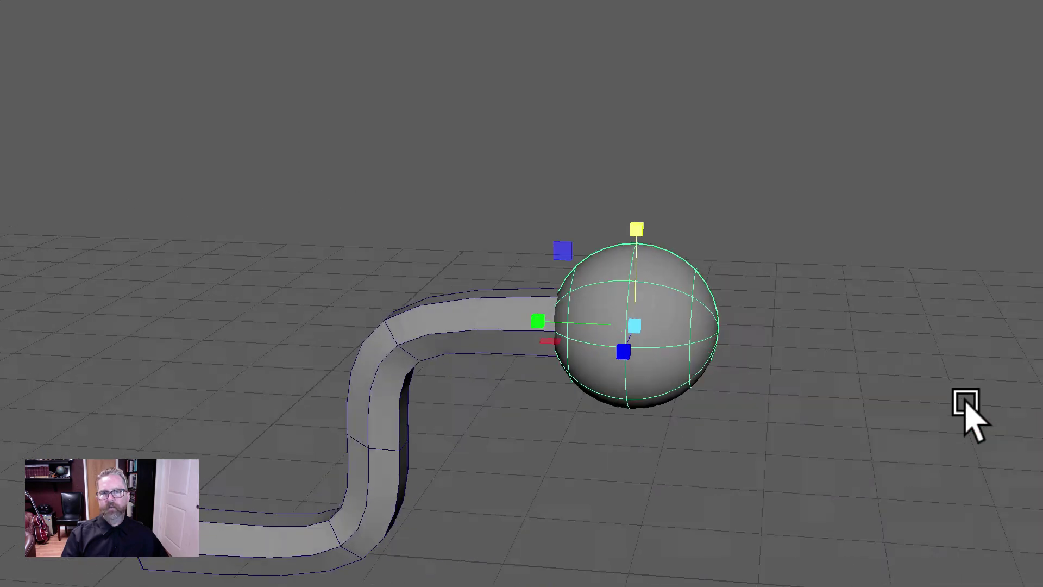
# - Flatten the sphere along its local Y axis, in line with the tube's end, to about two thirds of its width
pyautogui.moveTo(538, 321); pyautogui.dragTo(562, 315)
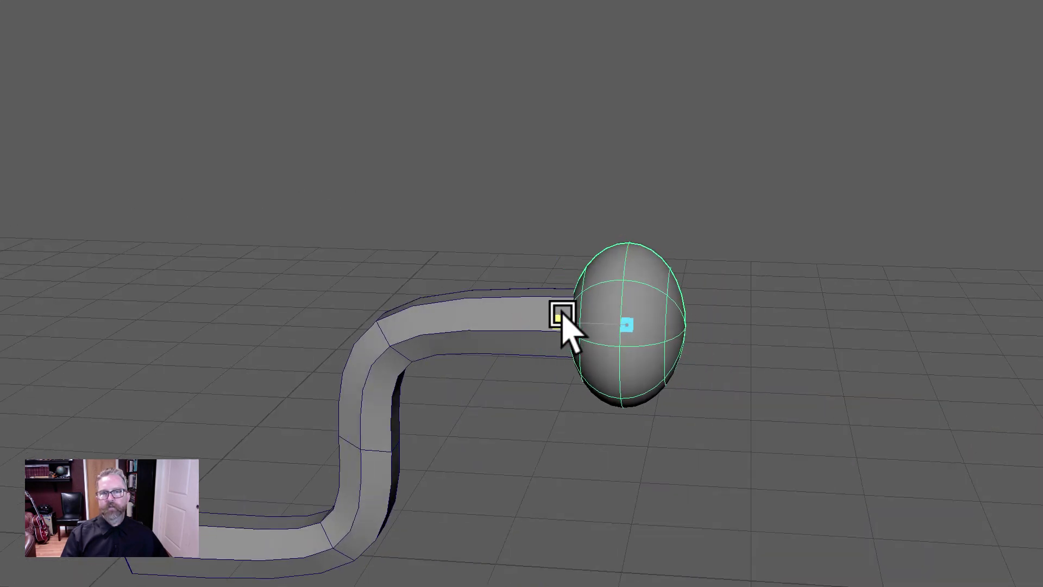
pyautogui.click(825, 465)
pyautogui.keyDown('alt'); pyautogui.moveTo(824, 465); pyautogui.dragTo(869, 505); pyautogui.keyUp('alt')
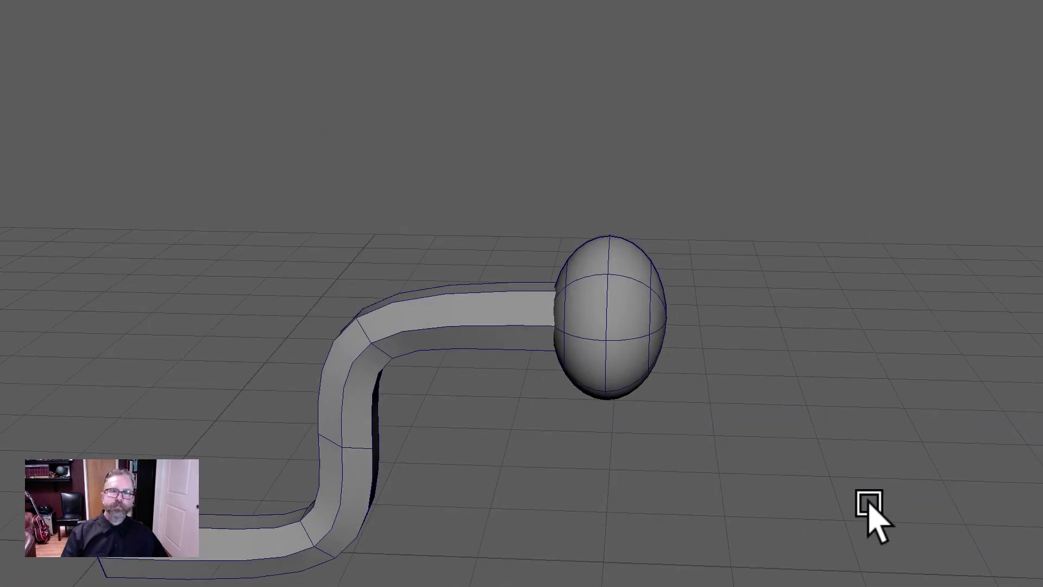
pyautogui.keyDown('alt'); pyautogui.moveTo(815, 442); pyautogui.dragTo(990, 431, button='middle'); pyautogui.keyUp('alt')
# - Parent the flattened sphere to the S-shaped tube and select the tube with its knob
pyautogui.click(787, 280)
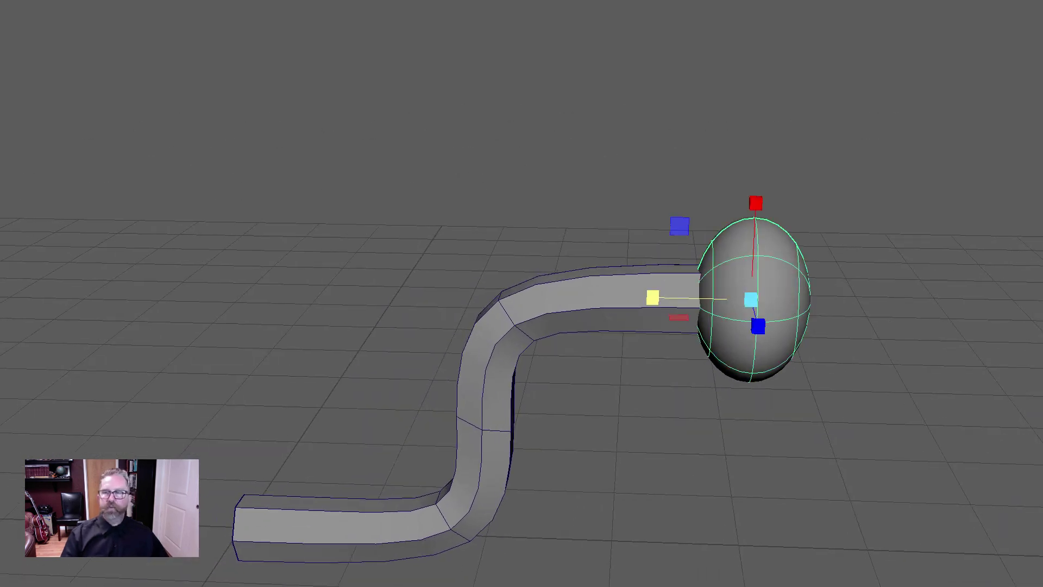
pyautogui.press('q')
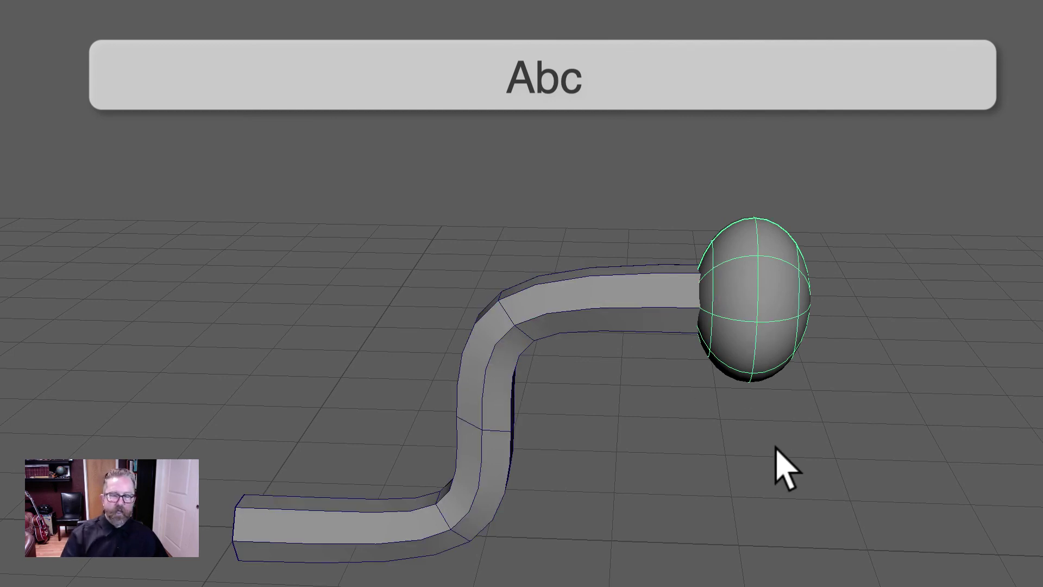
pyautogui.click(729, 462)
pyautogui.click(516, 350)
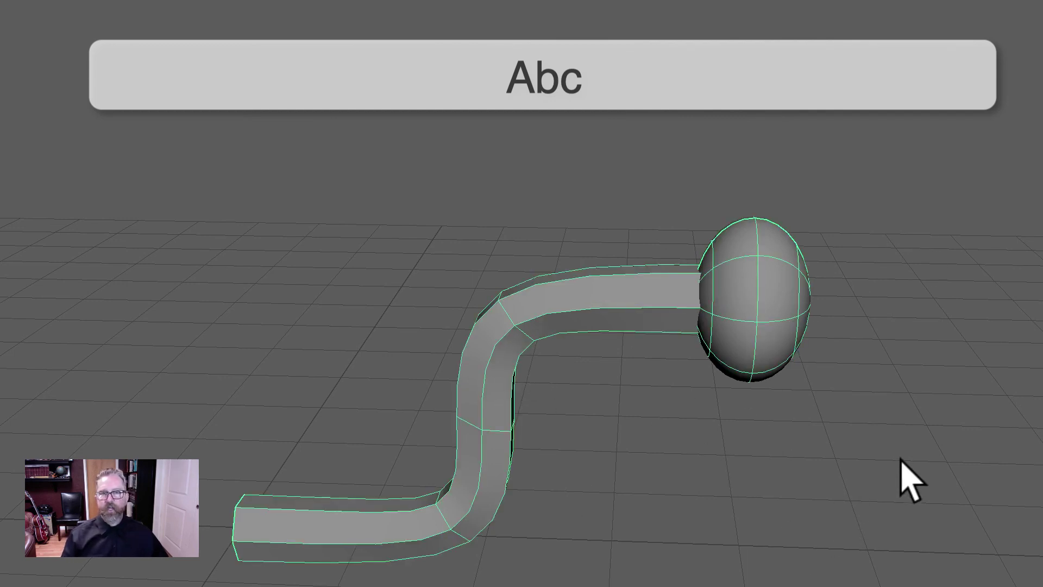
# - Show layer1 so the container is visible together with the crank handle
pyautogui.keyDown('alt'); pyautogui.moveTo(964, 433); pyautogui.dragTo(298, 400, button='right'); pyautogui.keyUp('alt')
pyautogui.keyDown('alt'); pyautogui.moveTo(298, 401); pyautogui.dragTo(634, 478); pyautogui.keyUp('alt')
pyautogui.scroll(5, 633, 478)
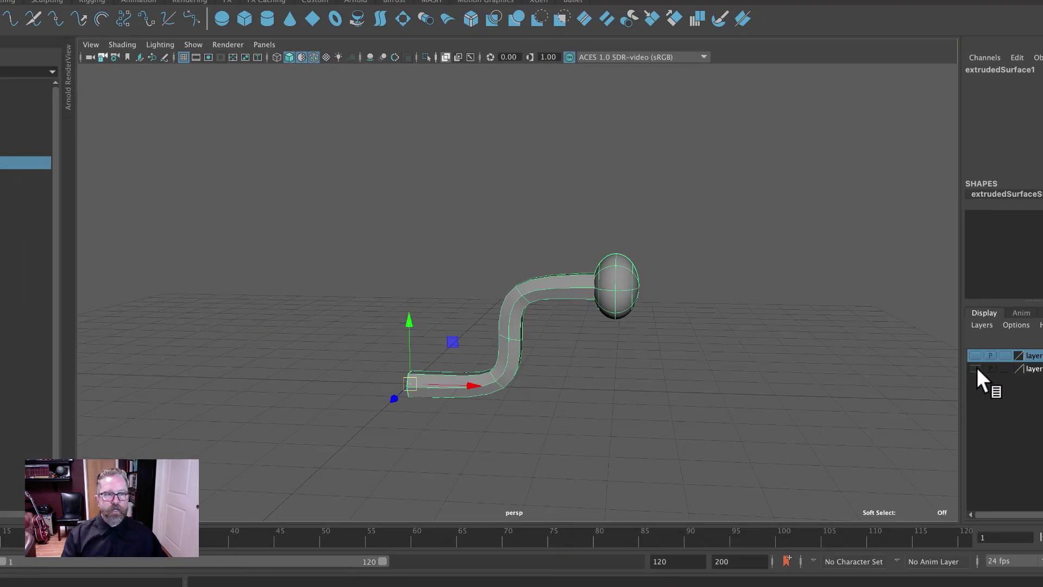
pyautogui.click(976, 369)
pyautogui.scroll(-5, 792, 373)
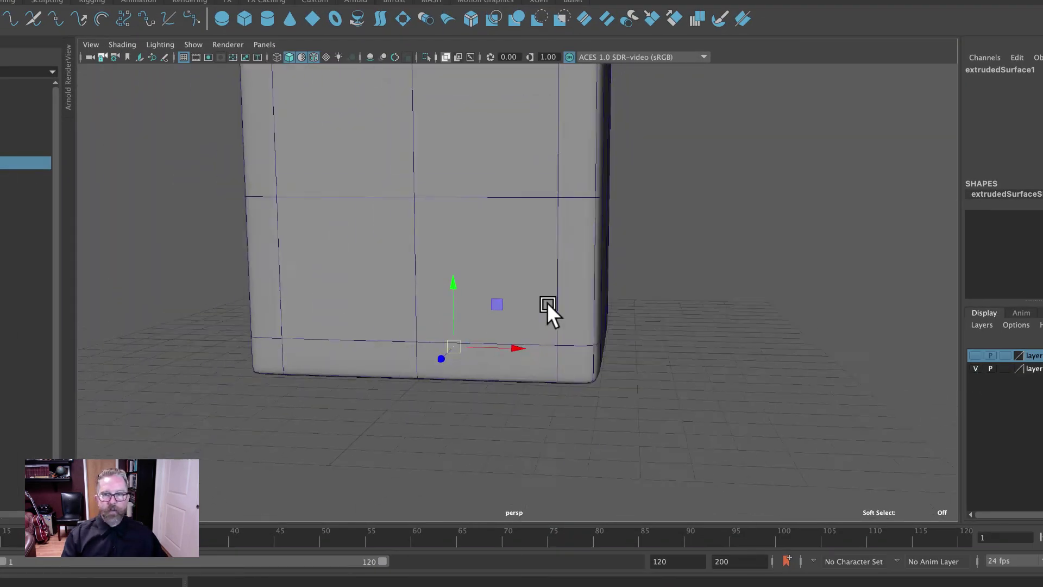
# - Move the crank handle in the front view so its lower end meets the container's +X side wall near mid-height, and check it in perspective
pyautogui.press('space')
pyautogui.press('space')
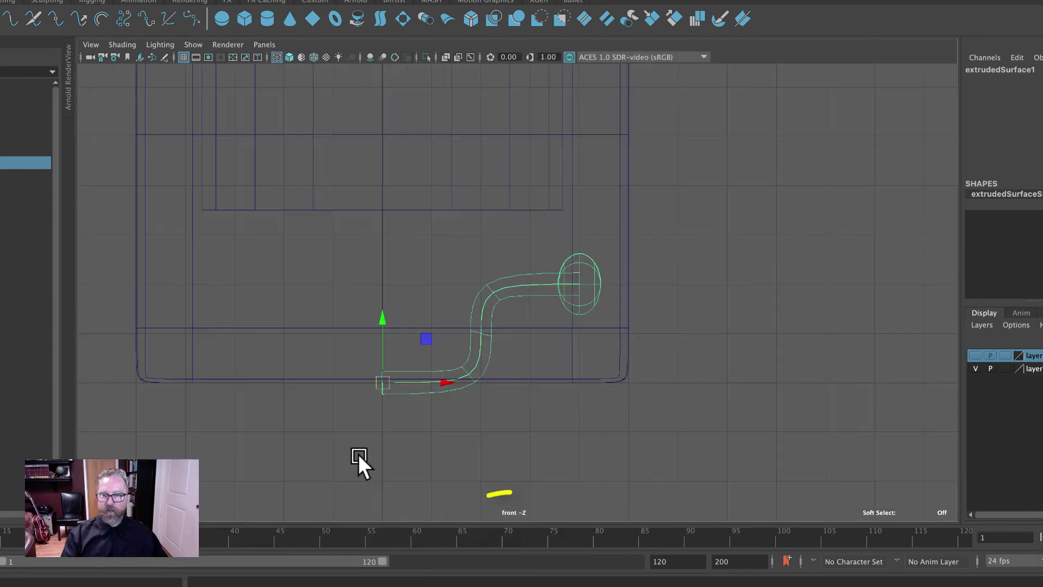
pyautogui.moveTo(384, 381); pyautogui.dragTo(636, 166)
pyautogui.scroll(-6, 758, 254)
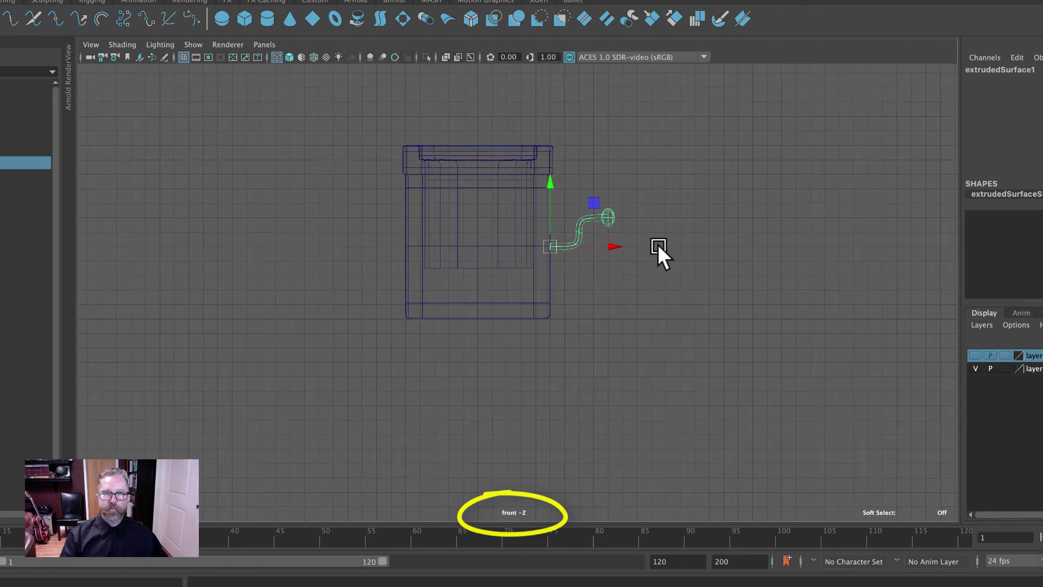
pyautogui.press('space')
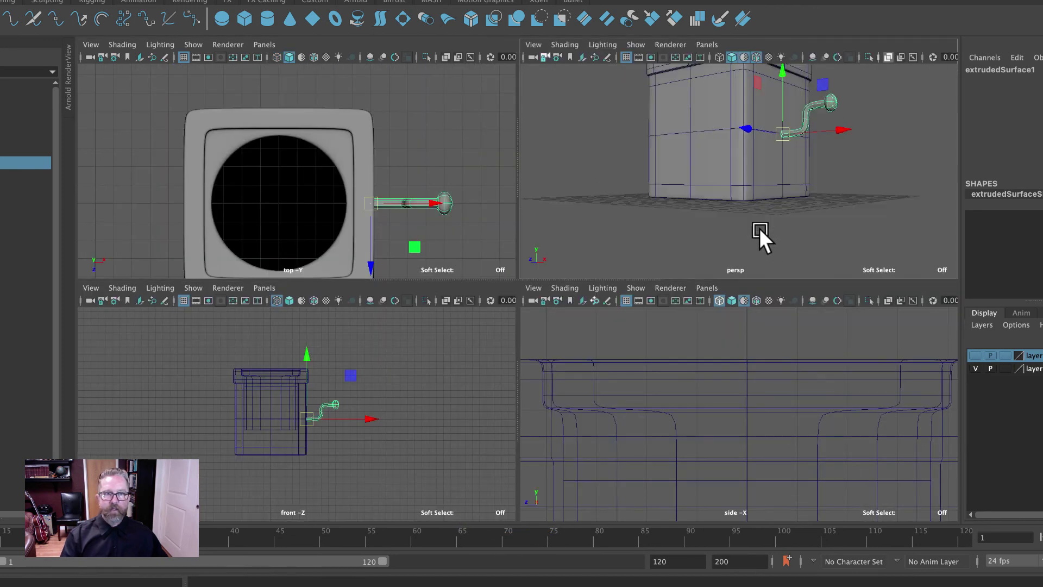
pyautogui.press('space')
pyautogui.keyDown('alt'); pyautogui.moveTo(771, 253); pyautogui.dragTo(733, 385); pyautogui.keyUp('alt')
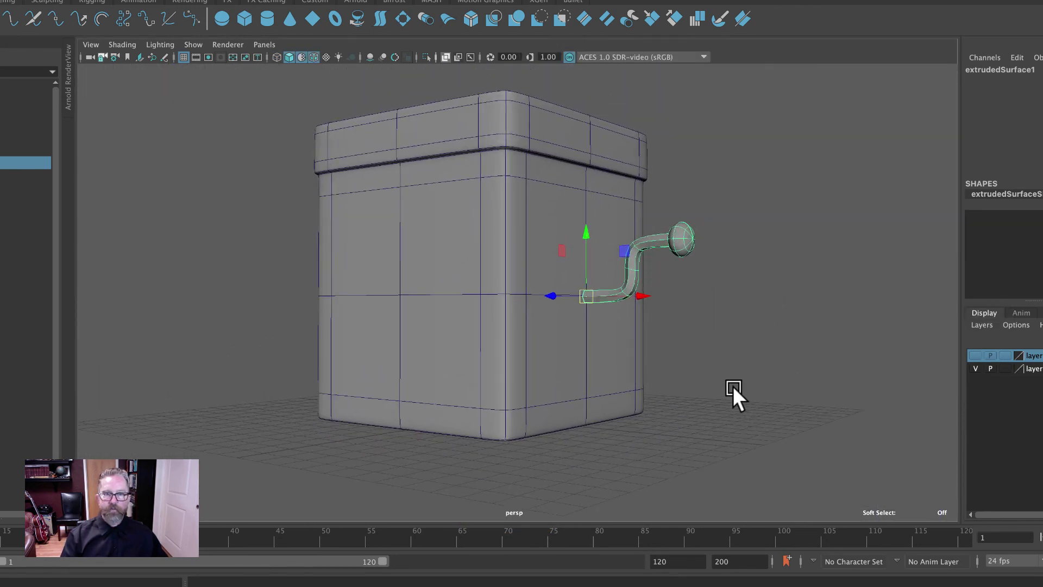
pyautogui.click(732, 385)
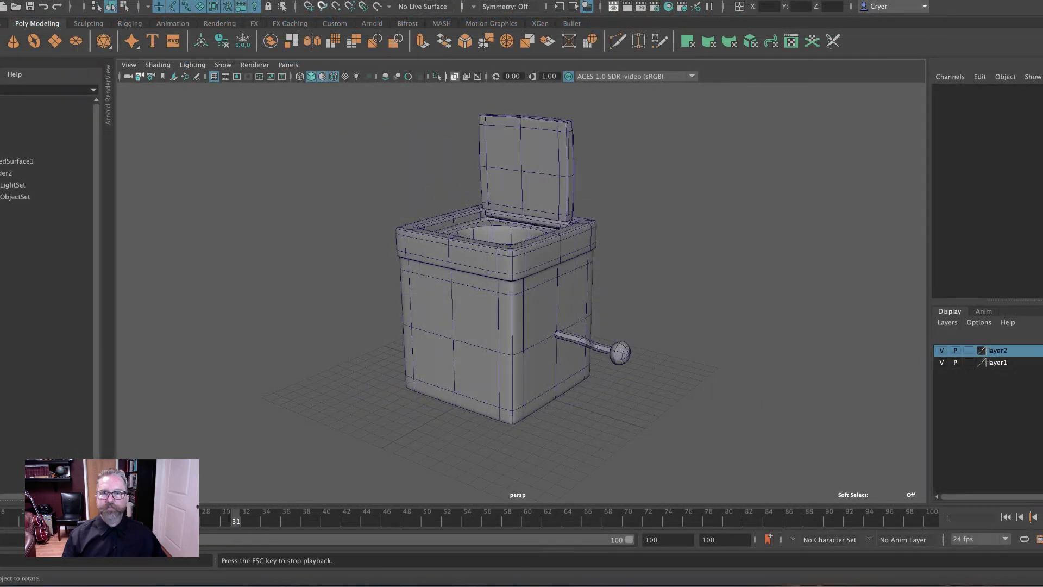